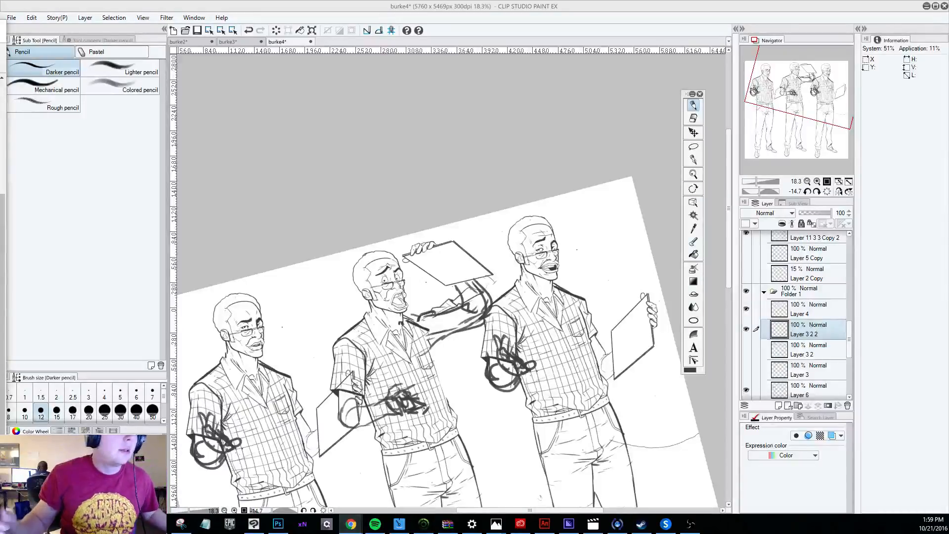
Switch to the browser to view the angry-computer Regular Show GIF on Giphy at full window size, and return to the burke4 drawing.
mouse_move(728, 207)
mouse_down()
mouse_move(728, 259)
mouse_move(730, 220)
mouse_up()
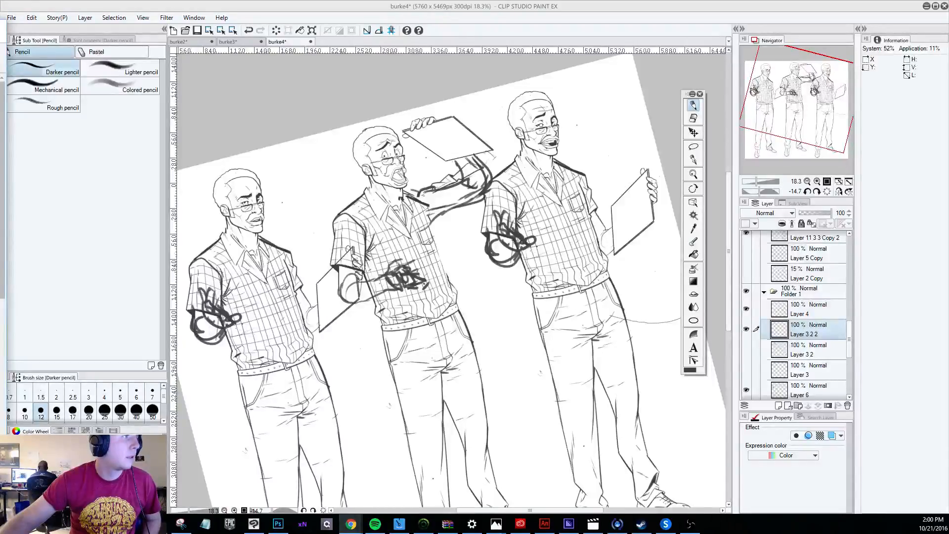
drag(0, 26, 285, 81)
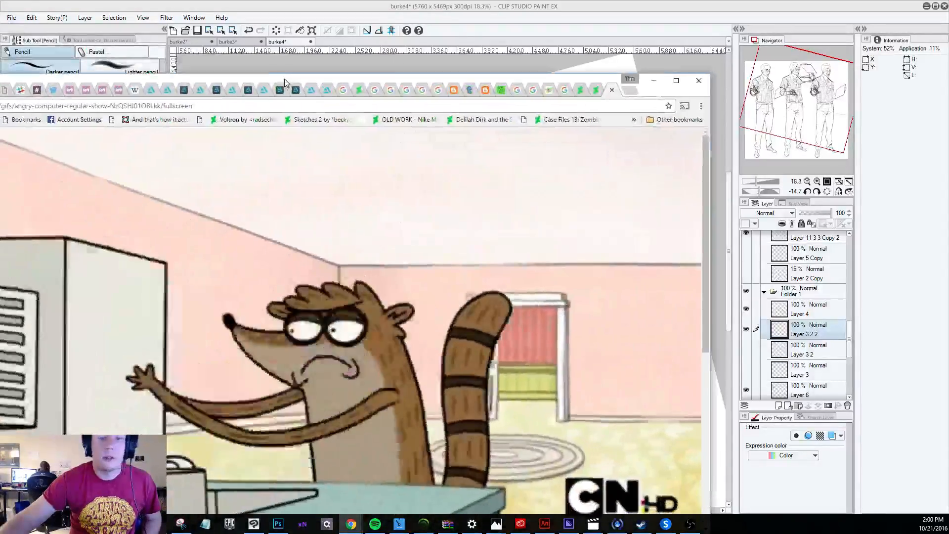
double_click(285, 80)
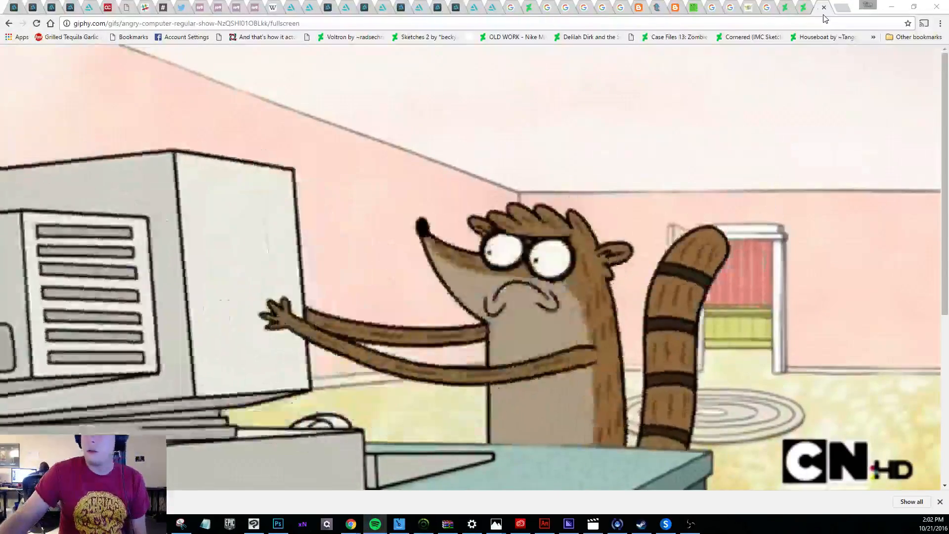
click(913, 6)
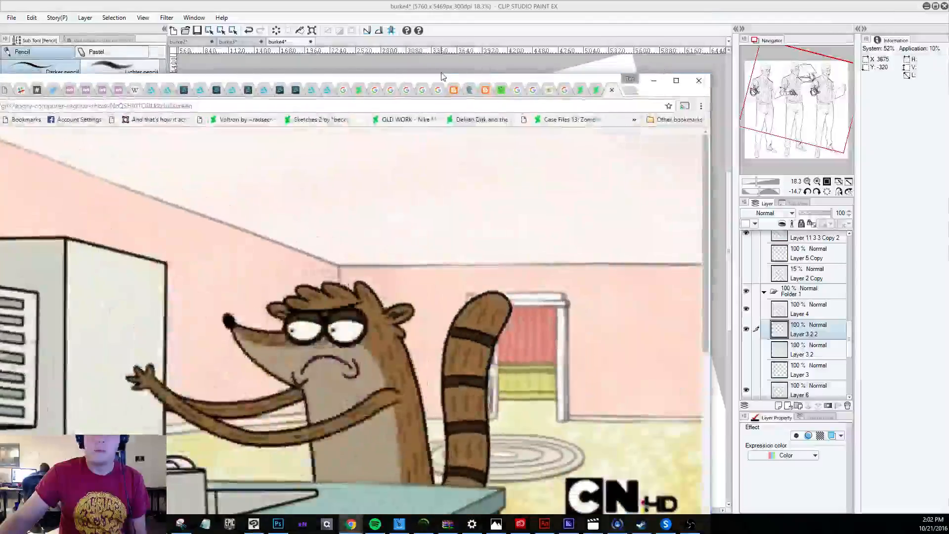
click(660, 63)
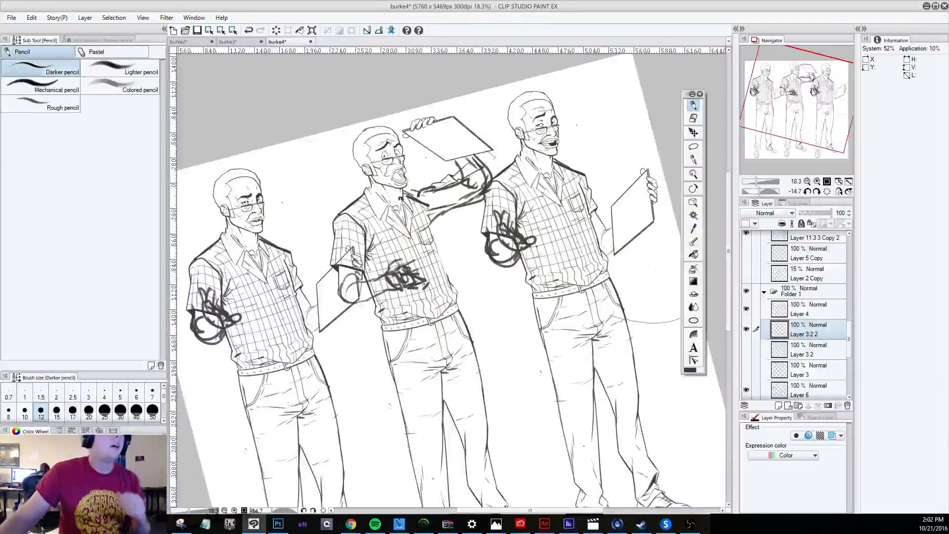
key(alt+Tab)
mouse_move(641, 62)
mouse_down()
mouse_move(481, 75)
mouse_move(0, 43)
mouse_up()
key(alt+Tab)
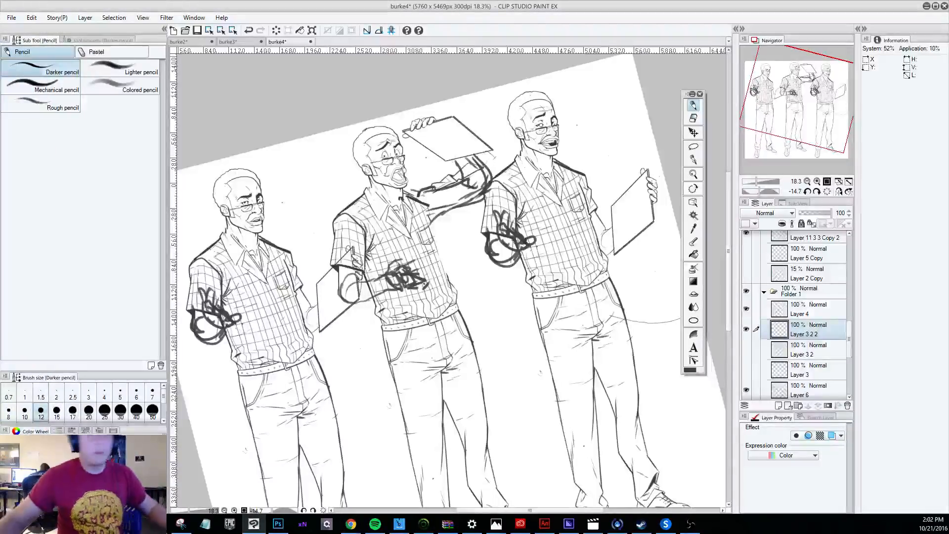
key(alt+Tab)
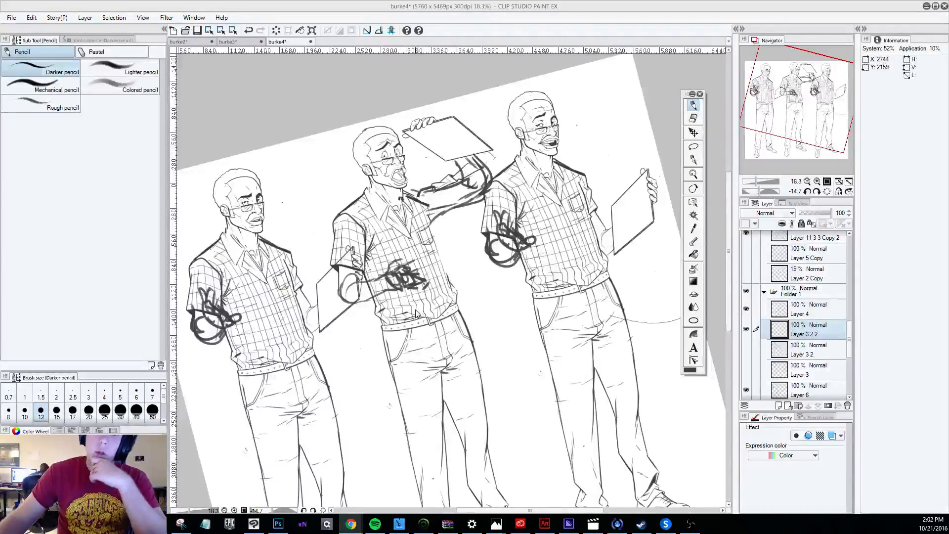
Examine the three standing figures in burke4 up close and as a whole, including their faces and rough arm sketches.
scroll(415, 313, down, 3)
scroll(389, 265, up, 3)
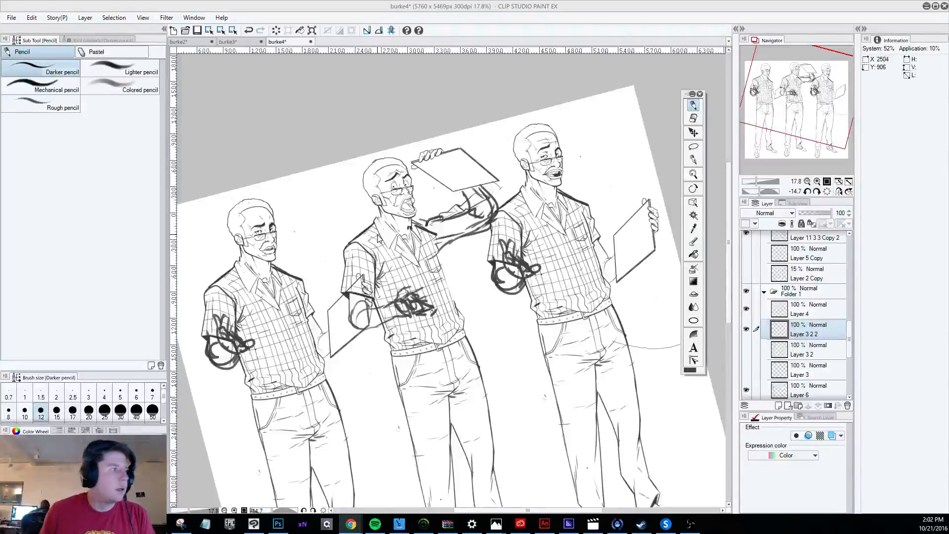
scroll(460, 277, down, 2)
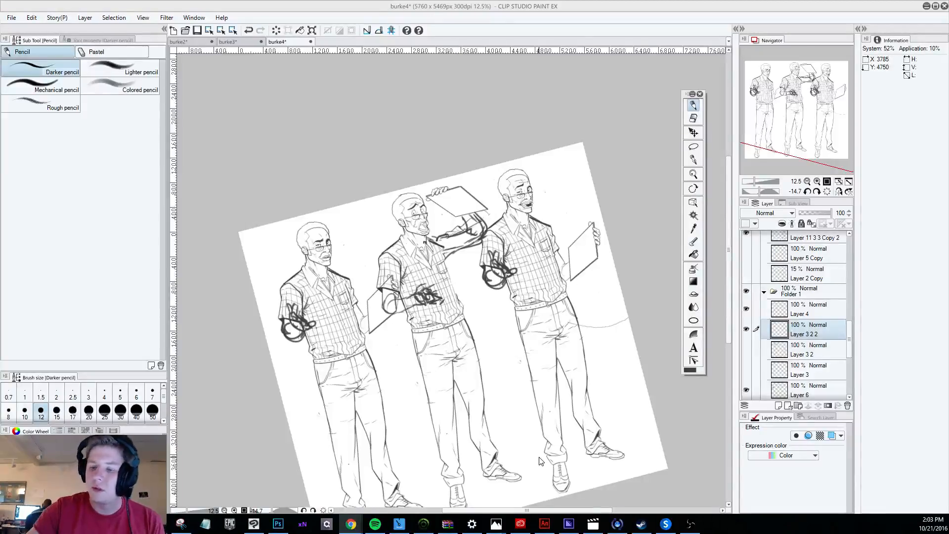
click(694, 176)
click(503, 211)
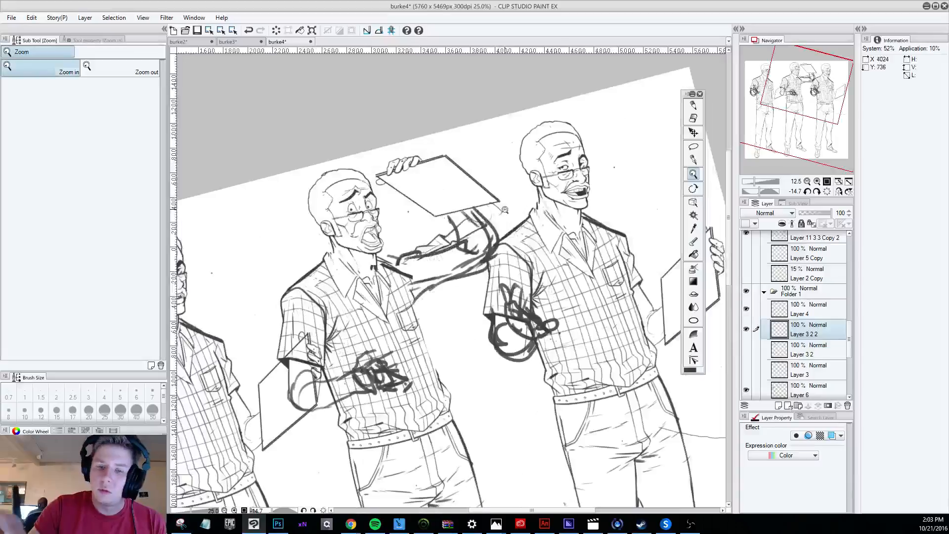
alt+click(505, 210)
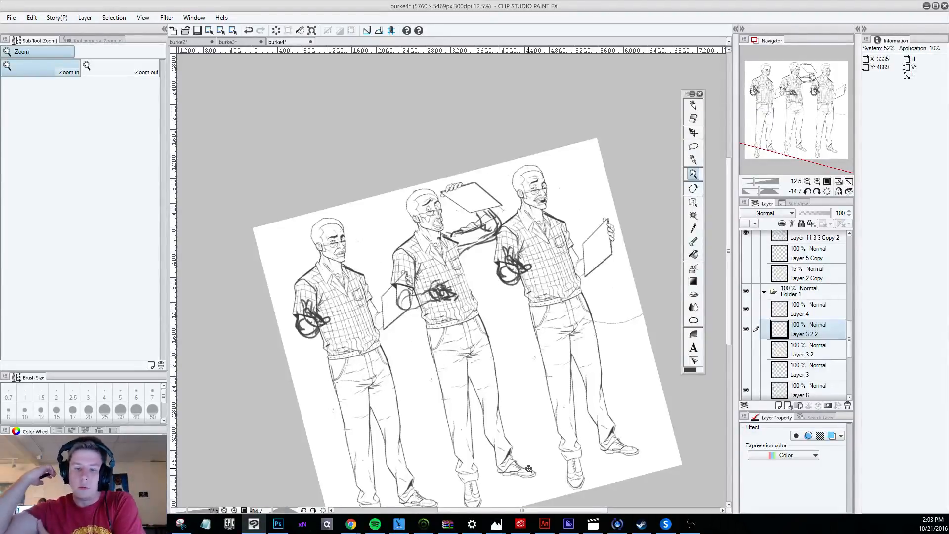
click(551, 193)
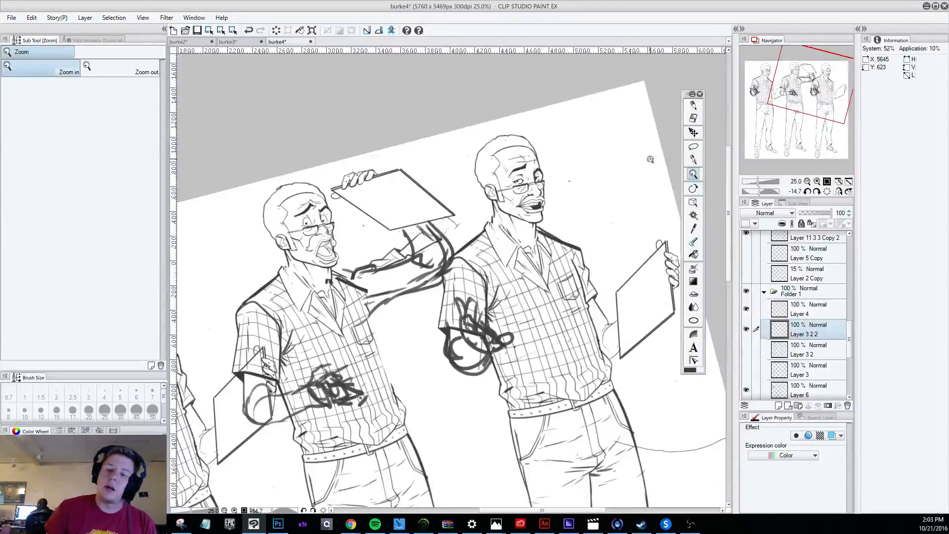
scroll(649, 159, down, 6)
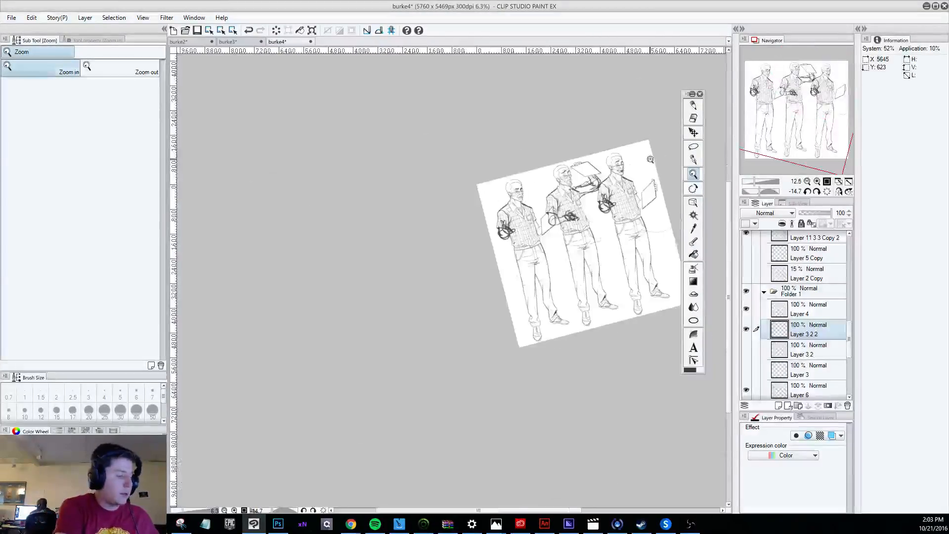
scroll(649, 159, up, 2)
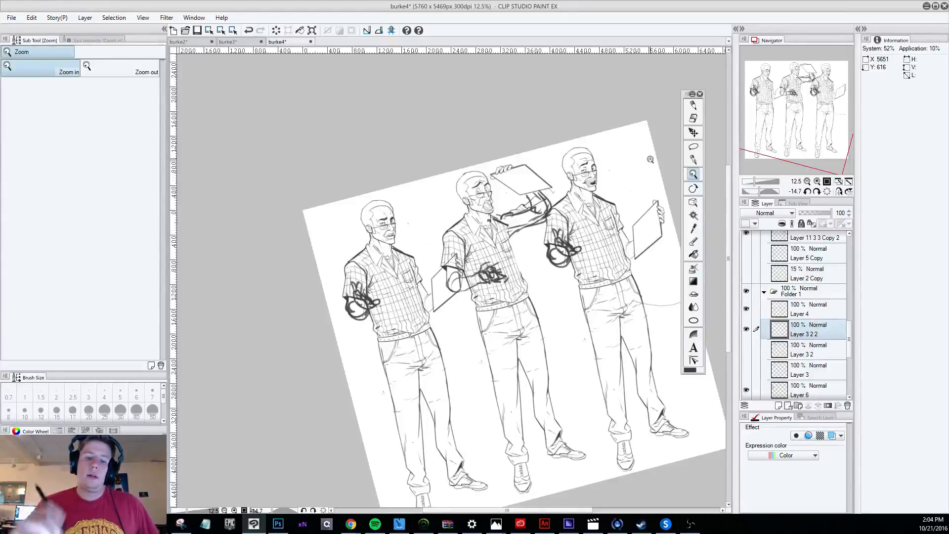
Collapse Folder 3 in burke4's layer list.
drag(520, 509, 532, 510)
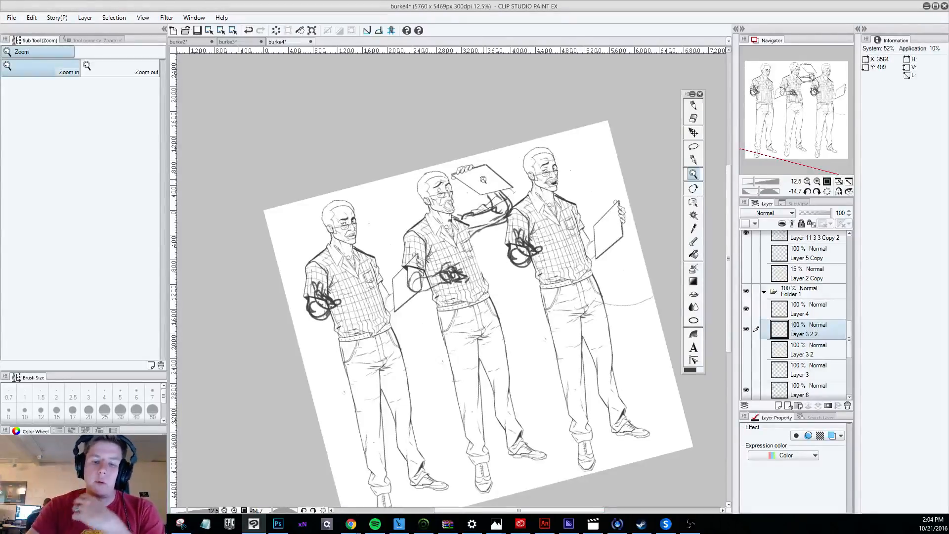
click(437, 212)
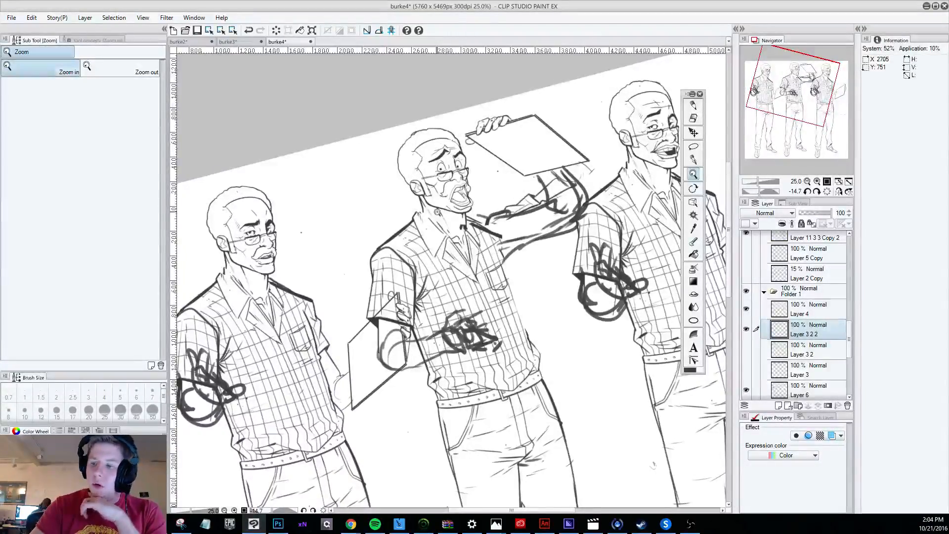
drag(850, 327, 854, 247)
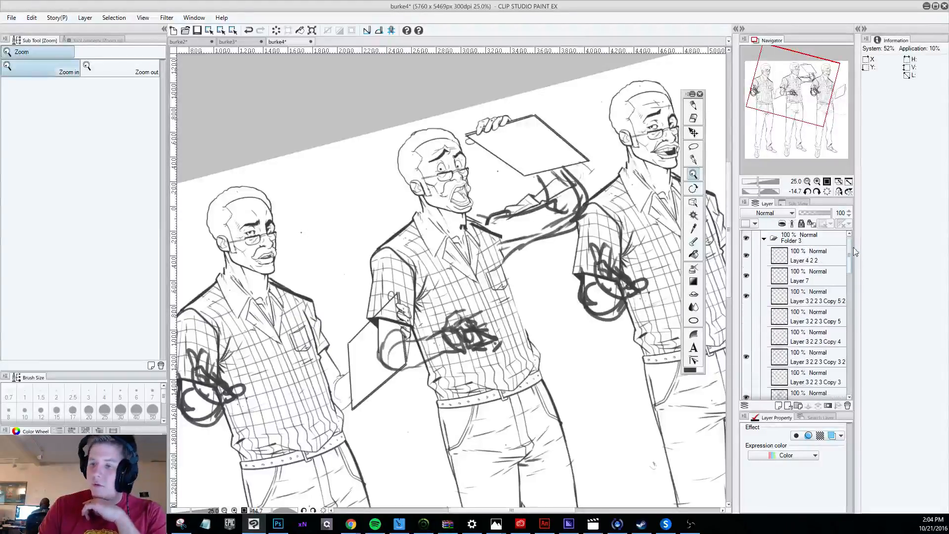
click(763, 240)
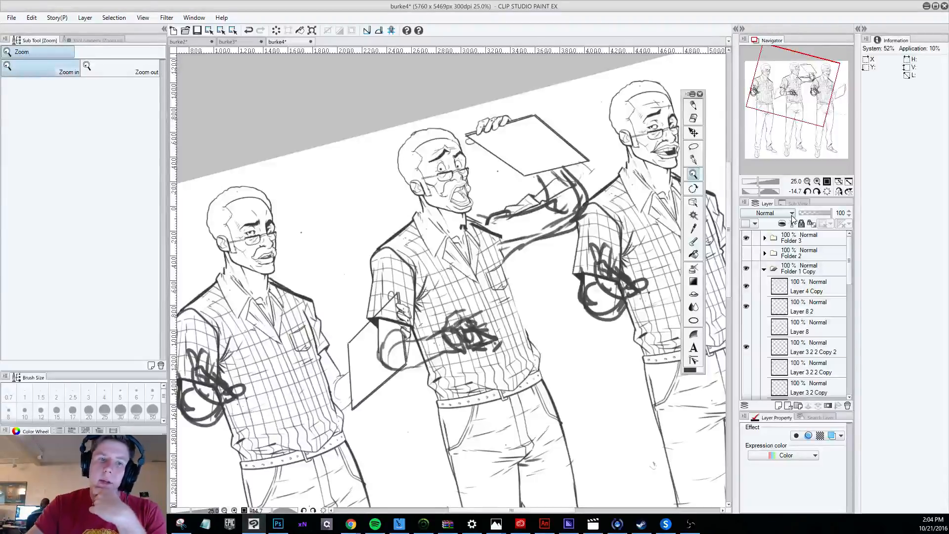
In the burke2 drawing, select all layers down to Layer 1, leaving out the Paper layer.
click(179, 42)
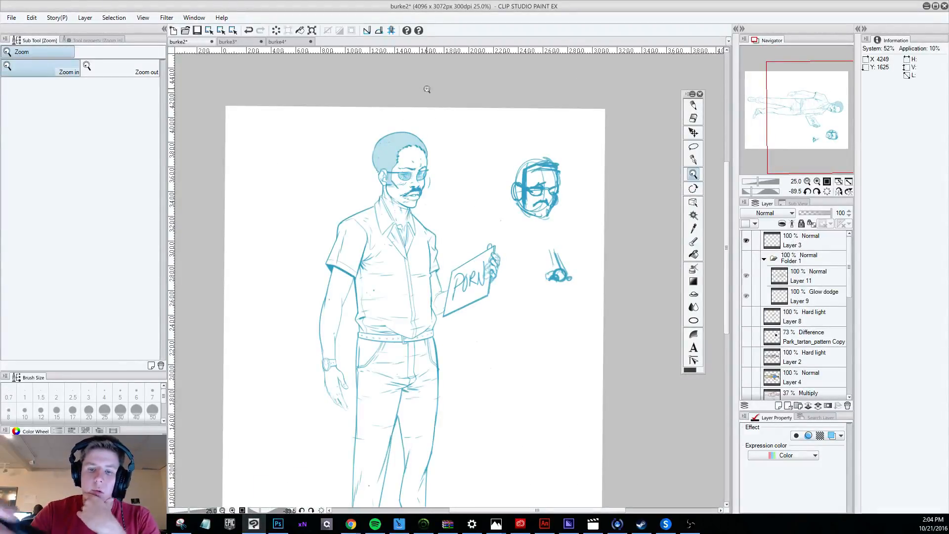
scroll(427, 89, down, 2)
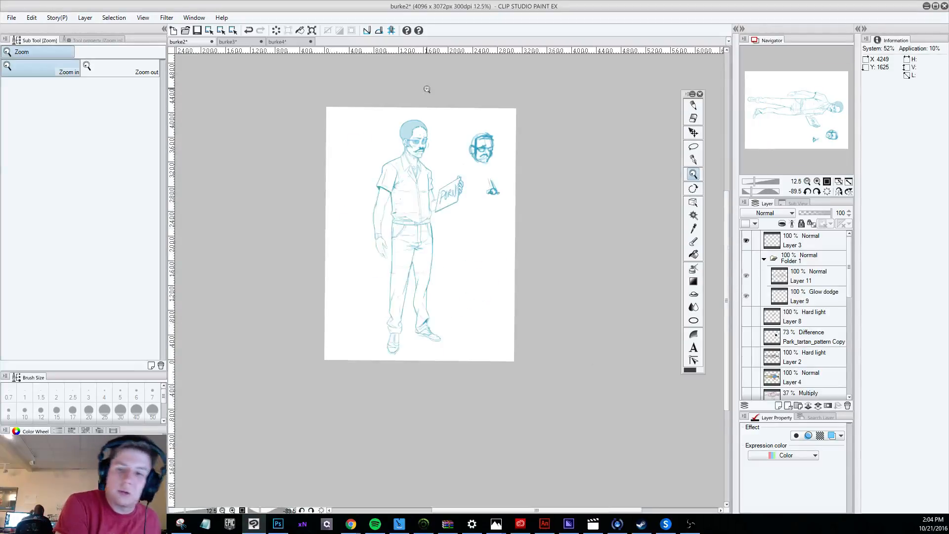
scroll(427, 89, up, 2)
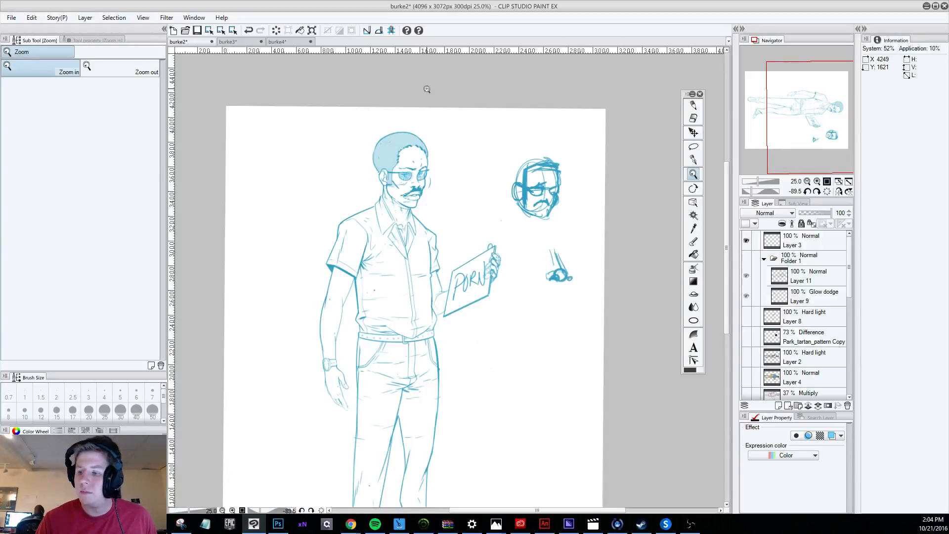
drag(848, 256, 848, 352)
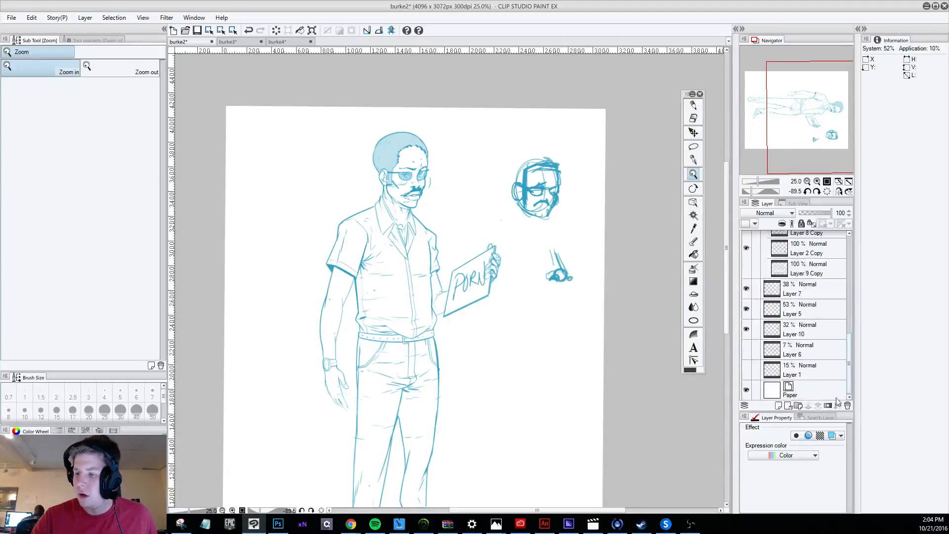
shift+click(820, 378)
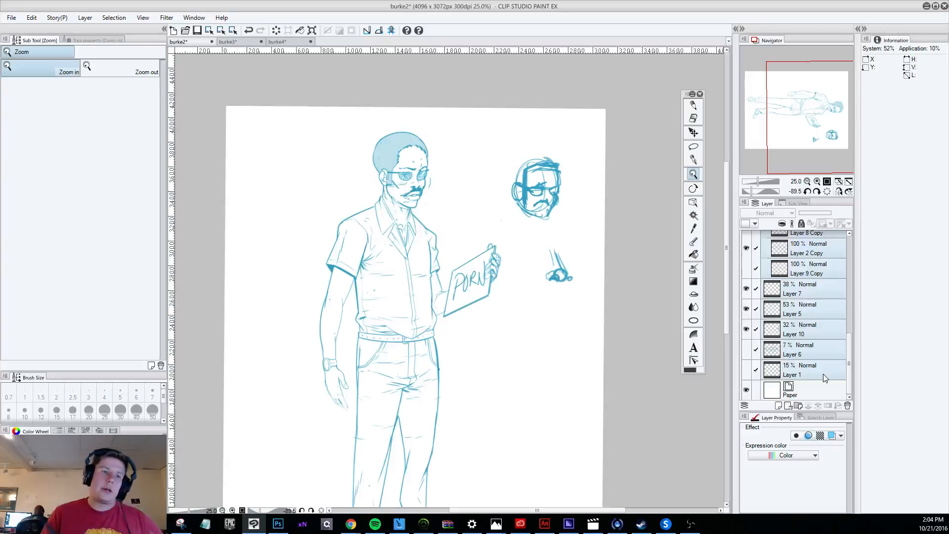
click(31, 17)
mouse_move(164, 225)
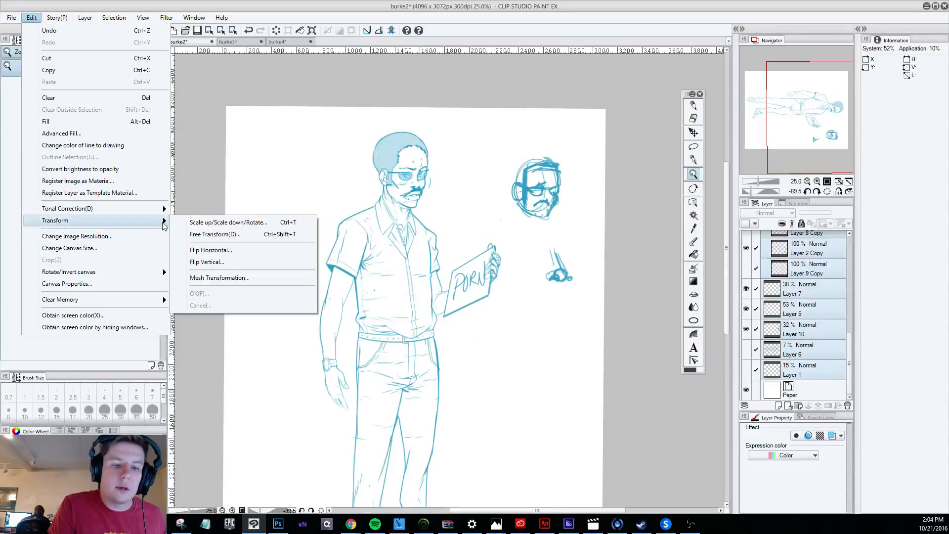
click(211, 250)
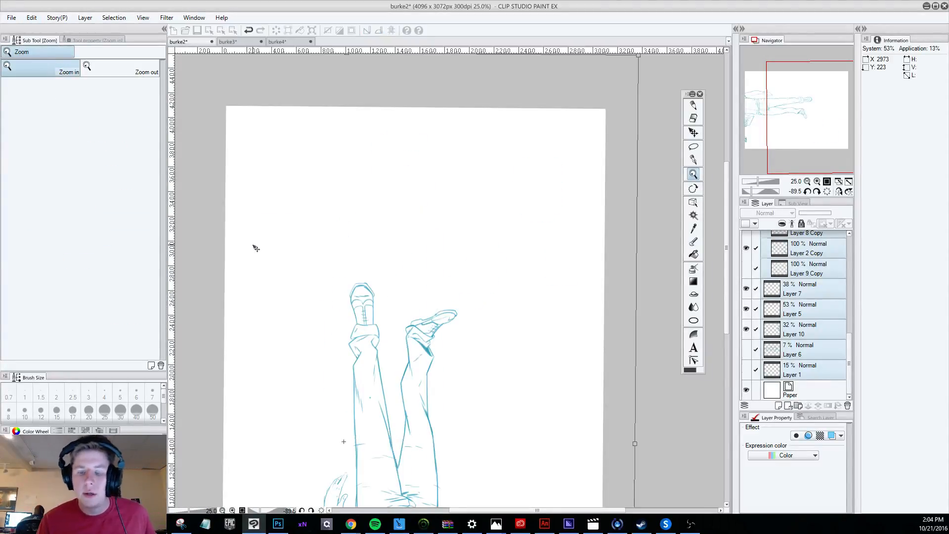
key(ctrl+z)
click(31, 17)
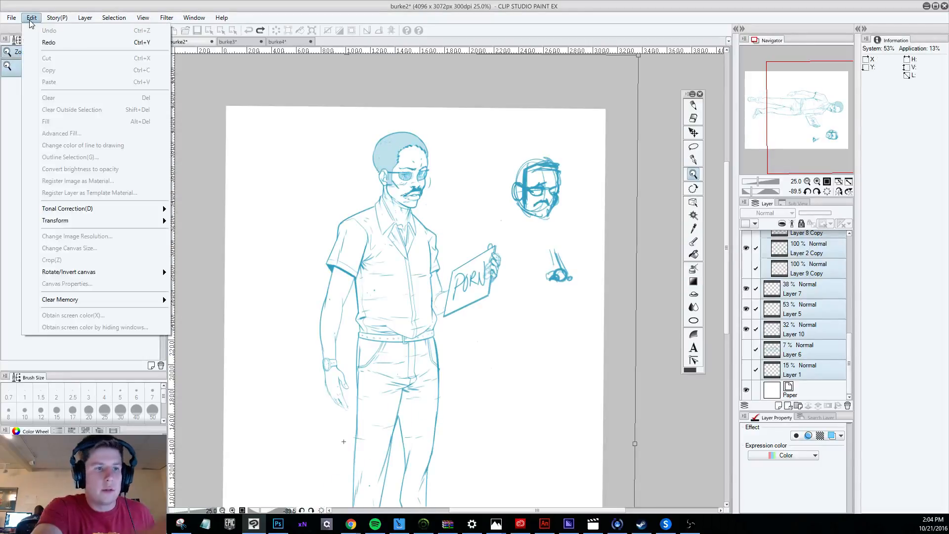
mouse_move(158, 220)
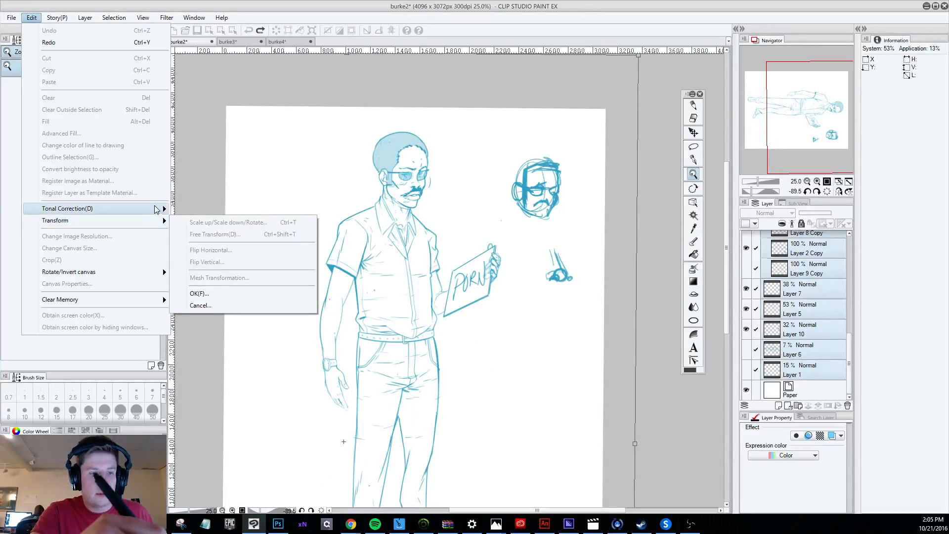
click(201, 304)
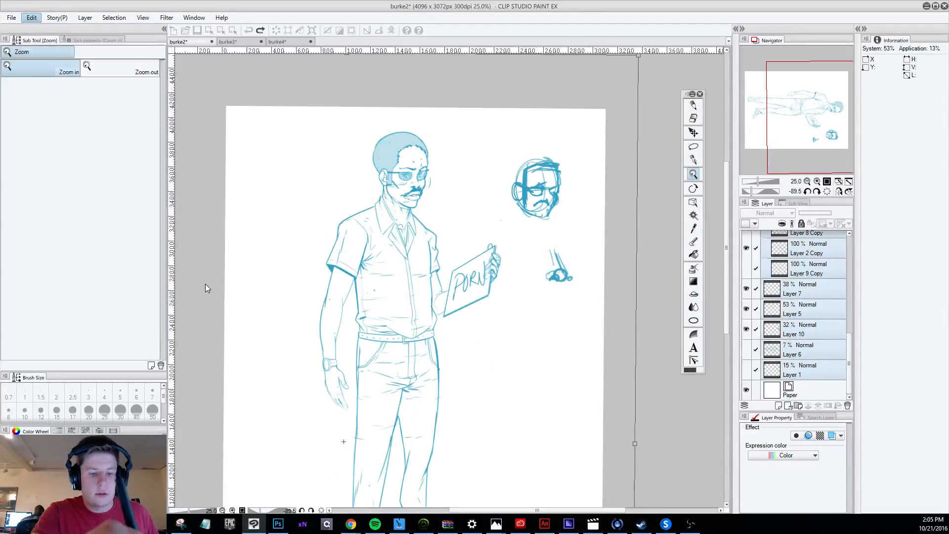
Flip the selected burke2 layers vertically, reposition the mirrored figure and head sketch within the page, and apply the transformation.
click(31, 17)
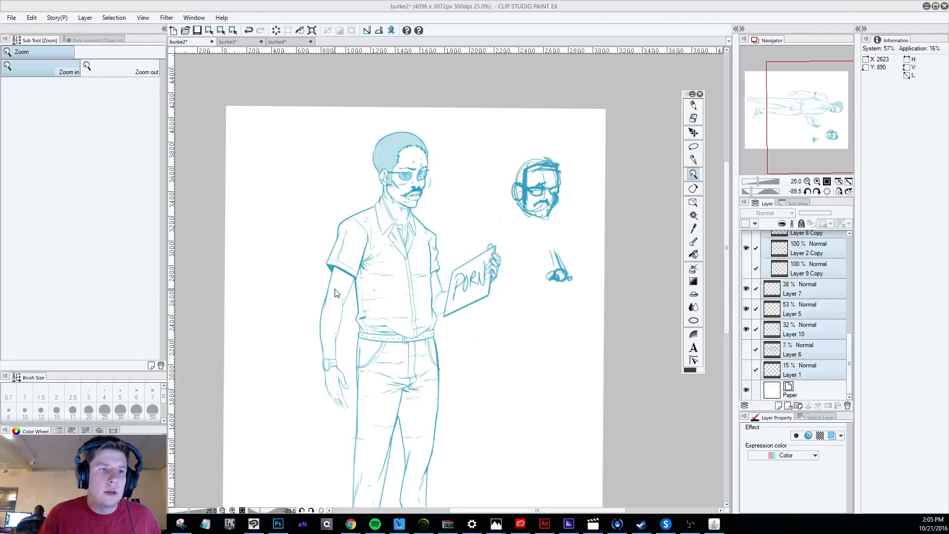
click(31, 18)
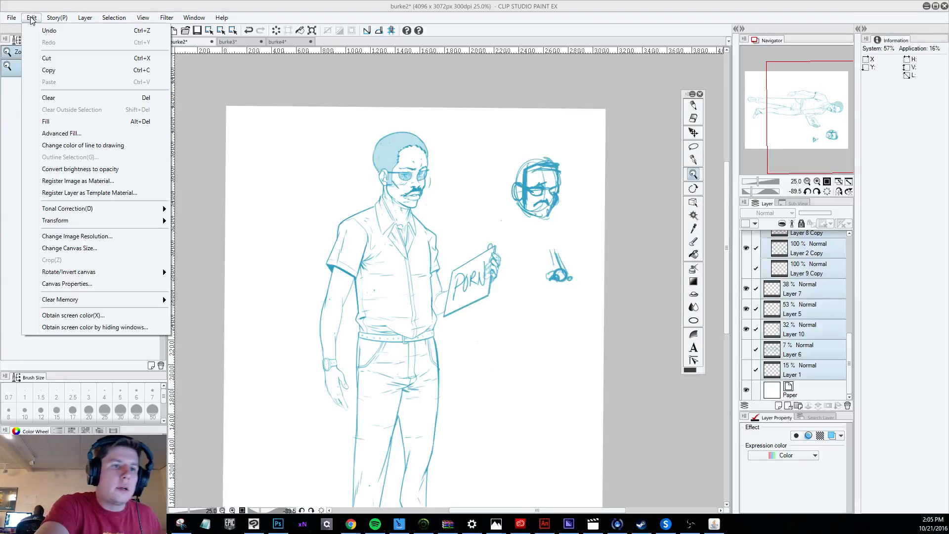
mouse_move(154, 221)
click(206, 258)
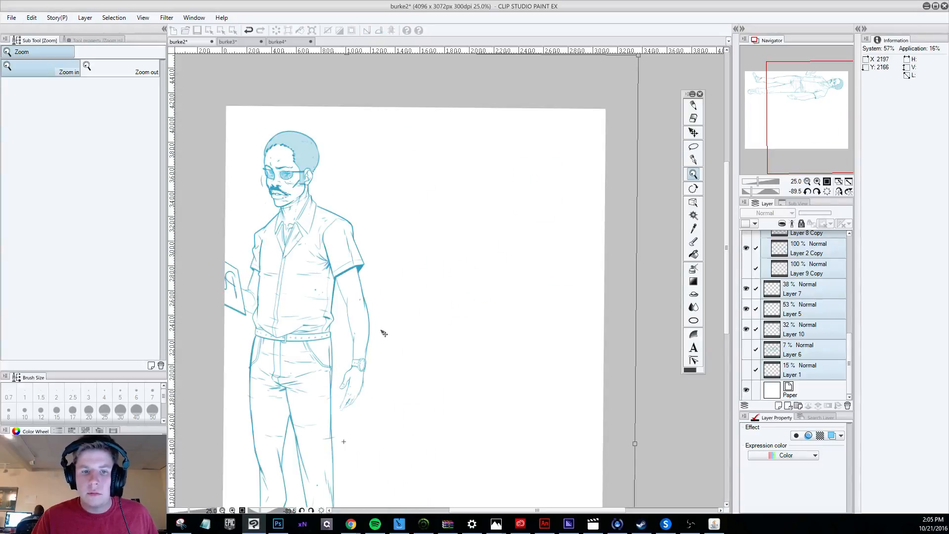
drag(524, 353, 497, 355)
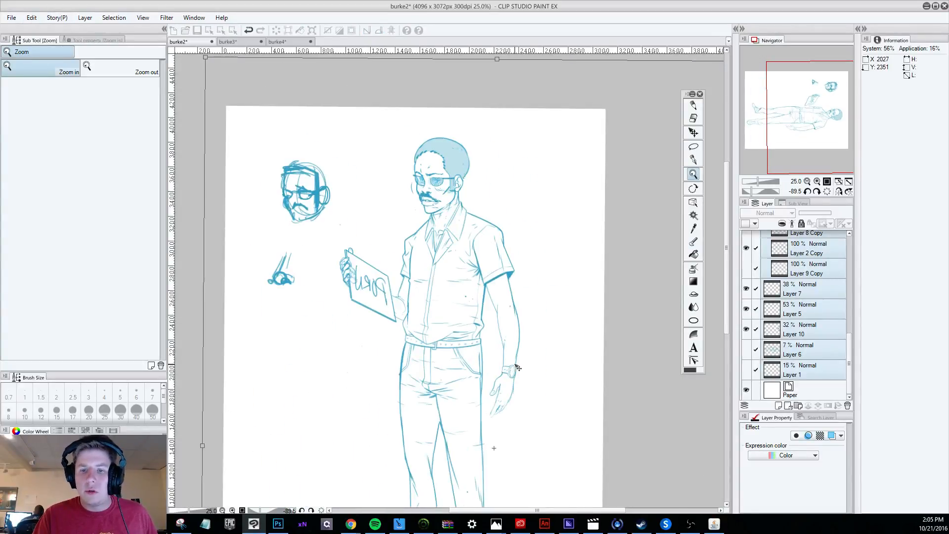
click(692, 134)
click(432, 196)
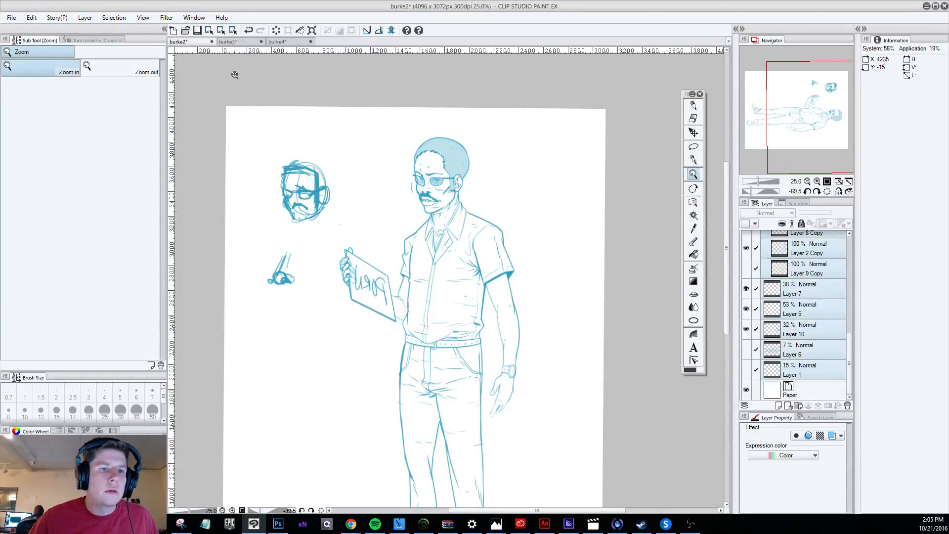
Return to the burke4 drawing and look over the three figures.
click(276, 42)
scroll(452, 193, down, 2)
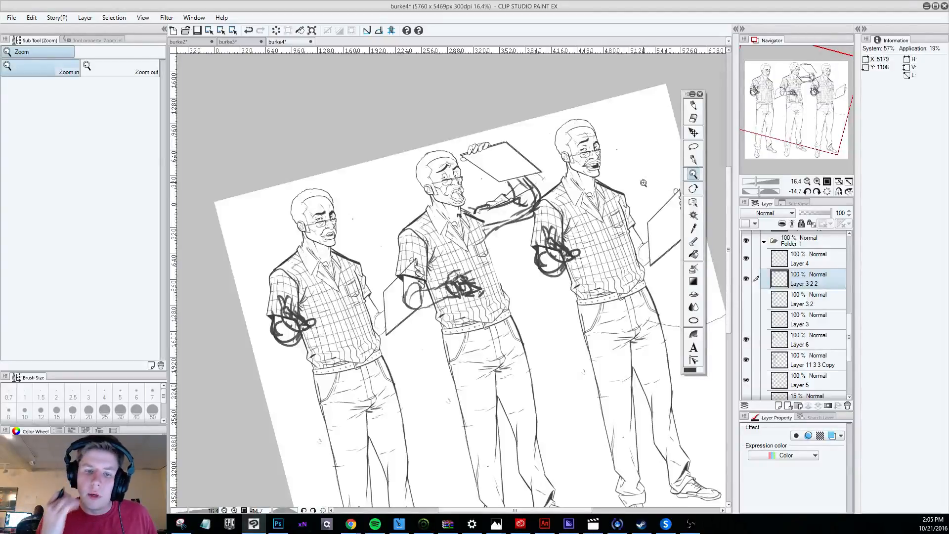
scroll(320, 229, up, 2)
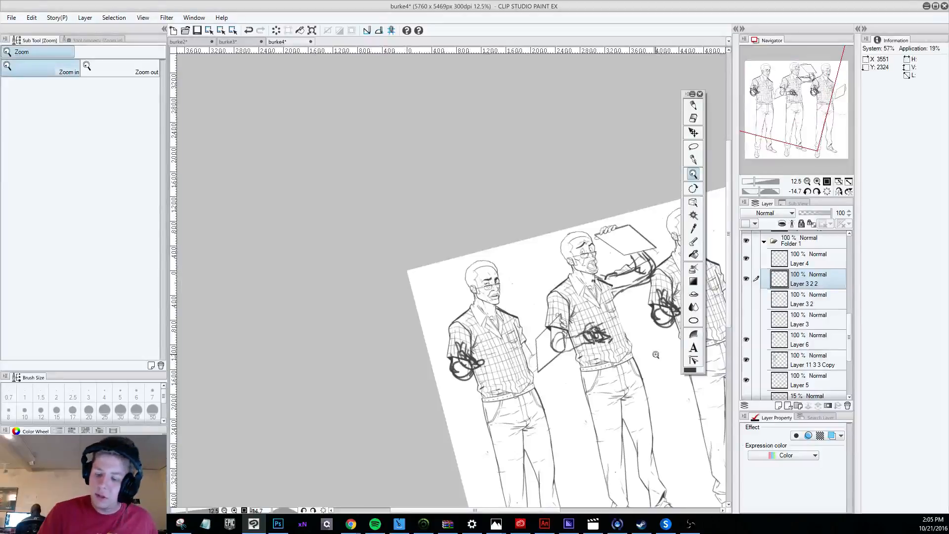
Write "Neutral" beside the first figure's head with the Darker pencil.
drag(503, 504, 561, 510)
drag(728, 218, 727, 196)
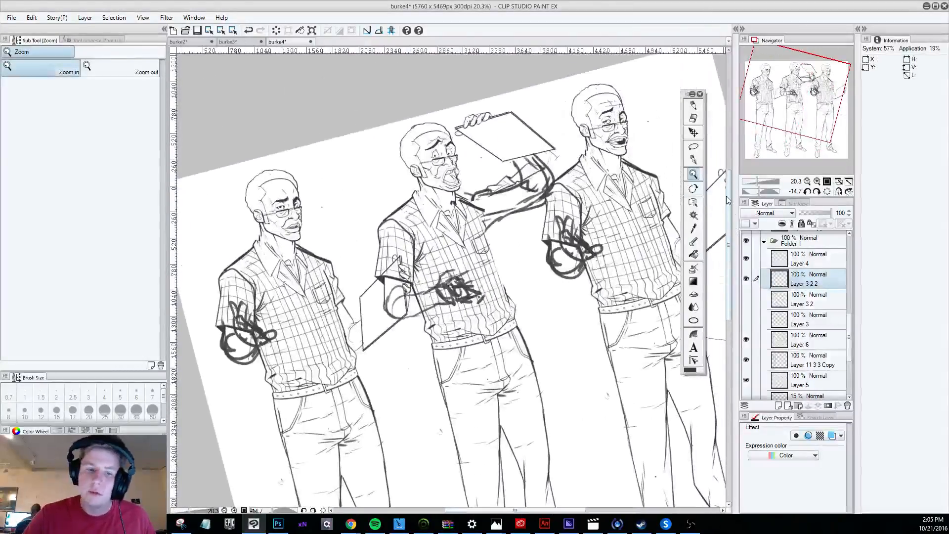
click(693, 105)
drag(309, 197, 360, 150)
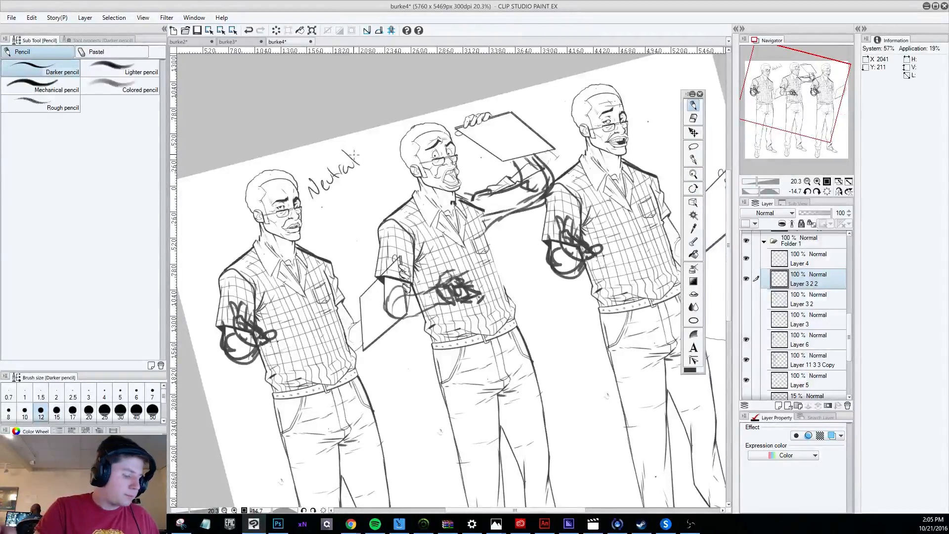
Set the Darker pencil's brush size to 30.
key(])
key(])
key(])
key(])
key(])
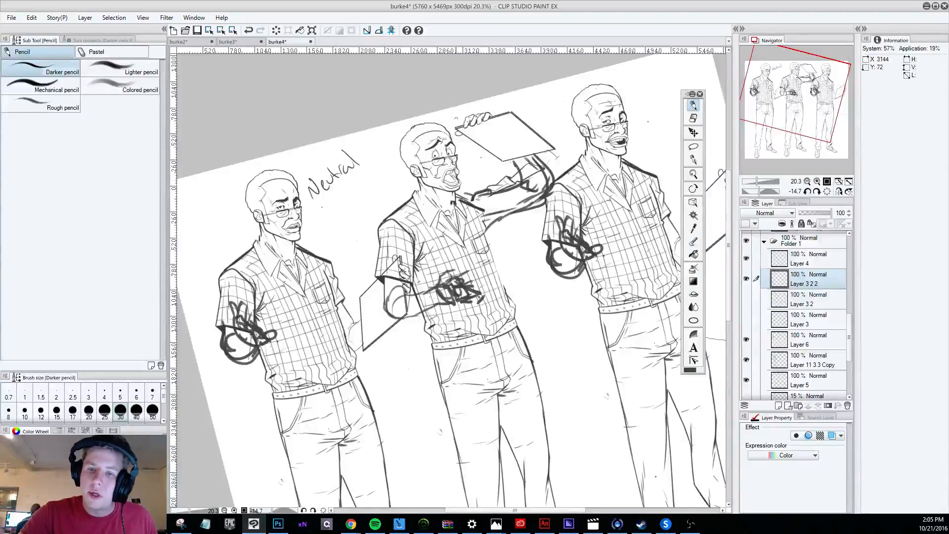
Toggle Layer 3 2 2's visibility to check where the "Neutral" label sits, and undo the label.
click(748, 278)
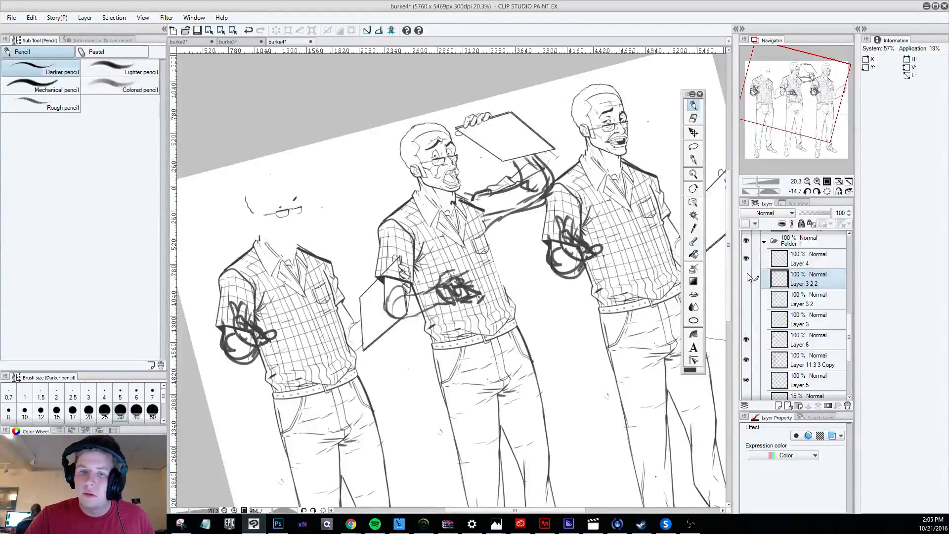
click(746, 274)
key(ctrl+z)
Add a new layer above Folder 3 and write "neutral" beside the first figure's head on it.
drag(848, 330, 849, 242)
click(802, 285)
click(810, 240)
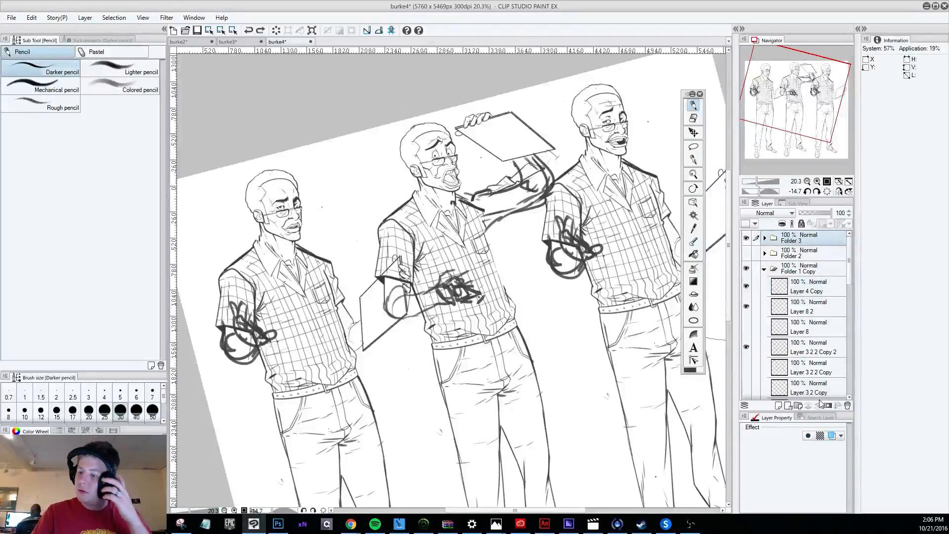
drag(779, 411, 779, 409)
click(778, 402)
mouse_move(311, 192)
mouse_down()
mouse_move(329, 169)
mouse_move(362, 168)
mouse_up()
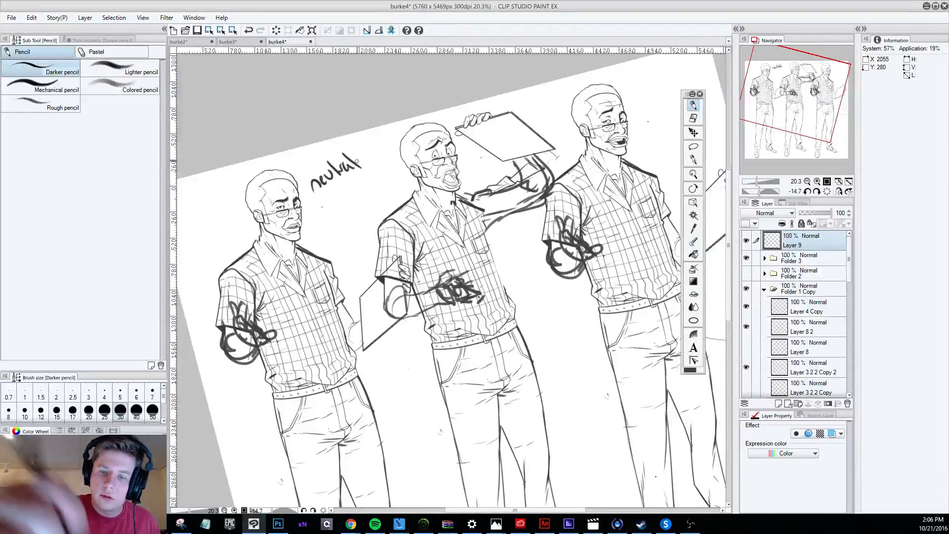
Write "Enscensed" on the second figure's raised board and "Satisfied" beside the third figure's head.
mouse_move(467, 151)
mouse_down()
mouse_move(465, 163)
mouse_move(471, 148)
mouse_move(480, 157)
mouse_move(533, 110)
mouse_up()
drag(569, 510, 605, 512)
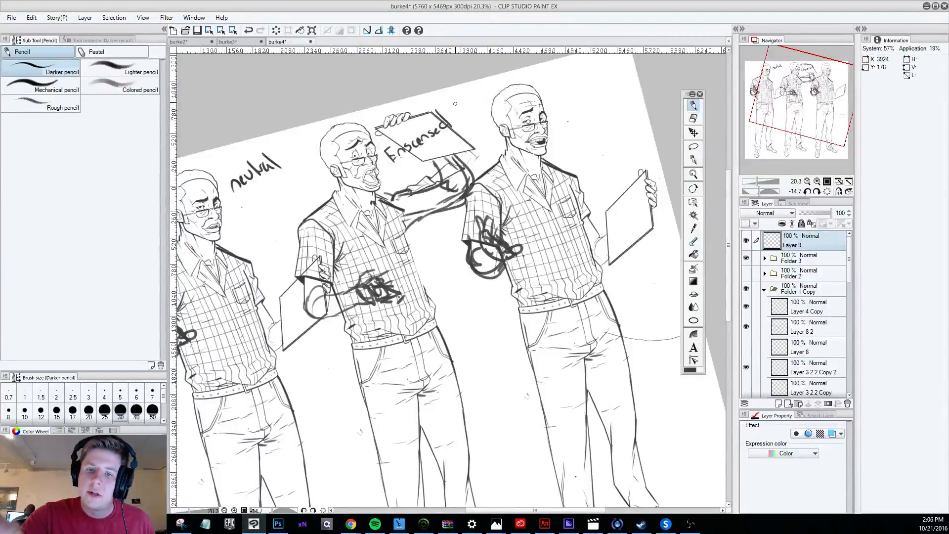
mouse_move(564, 89)
mouse_down()
mouse_move(558, 95)
mouse_move(569, 97)
mouse_move(617, 75)
mouse_up()
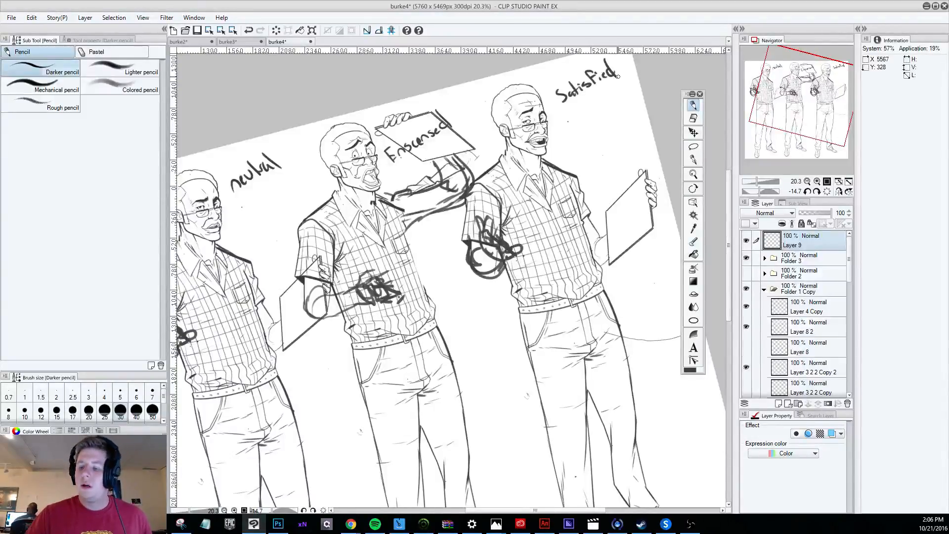
Hide the label layer, Folder 3, Folder 1 Copy and Folder 1, collapsing the two Folder 1 groups.
scroll(618, 75, down, 2)
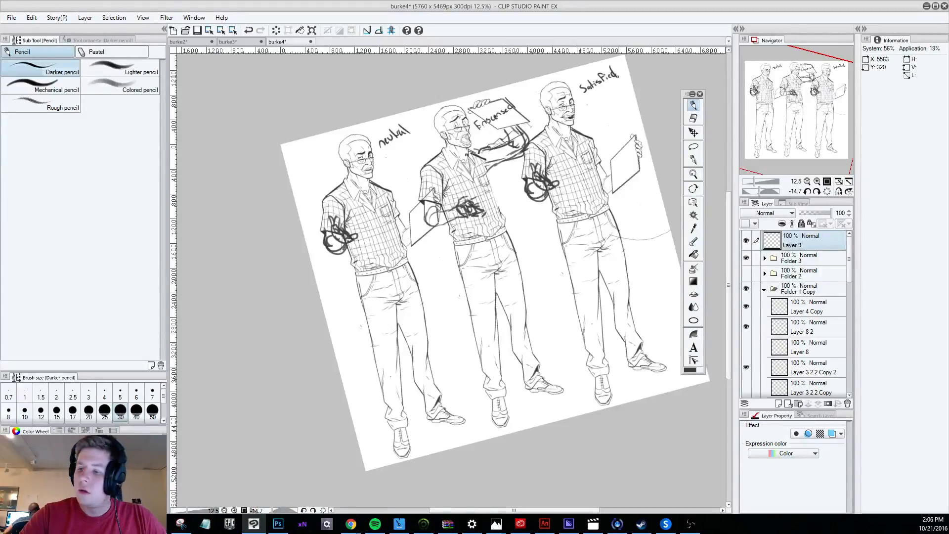
click(746, 240)
click(747, 257)
click(746, 258)
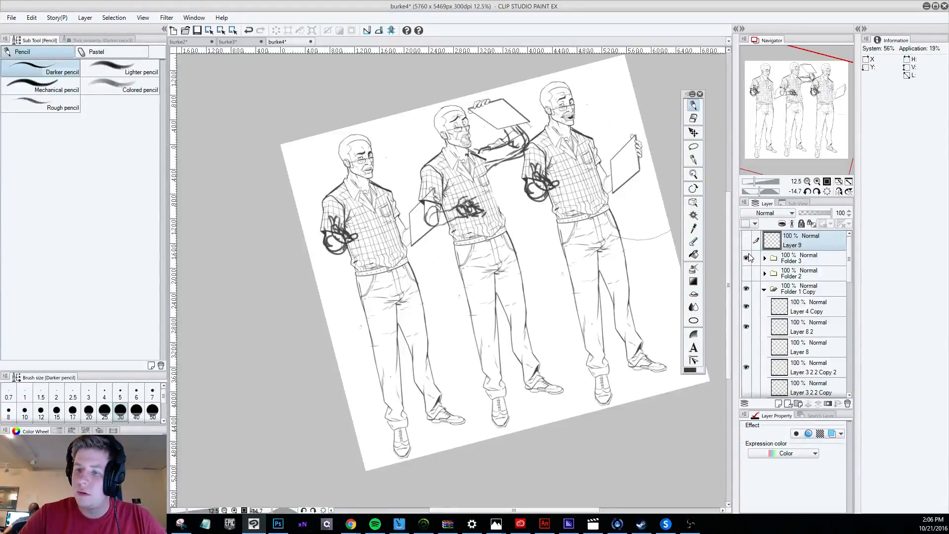
click(746, 258)
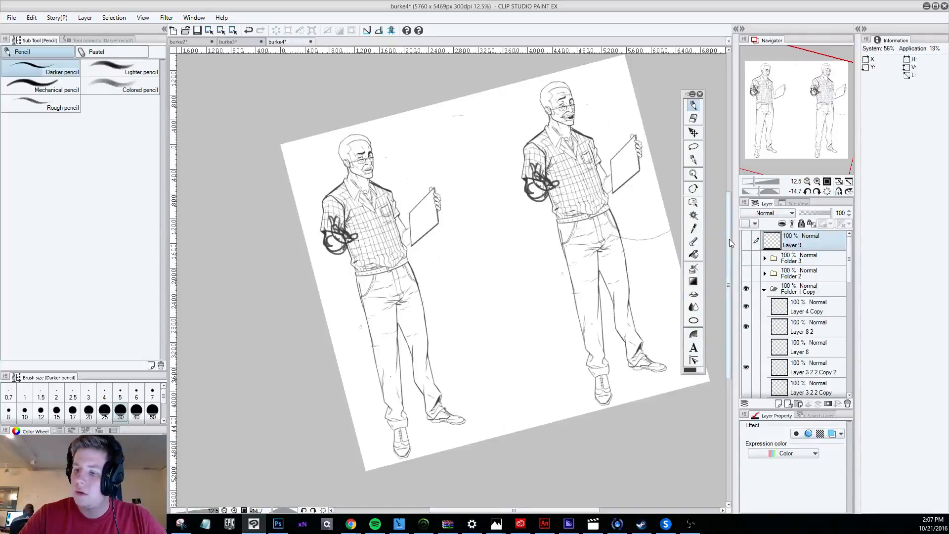
click(764, 290)
click(746, 289)
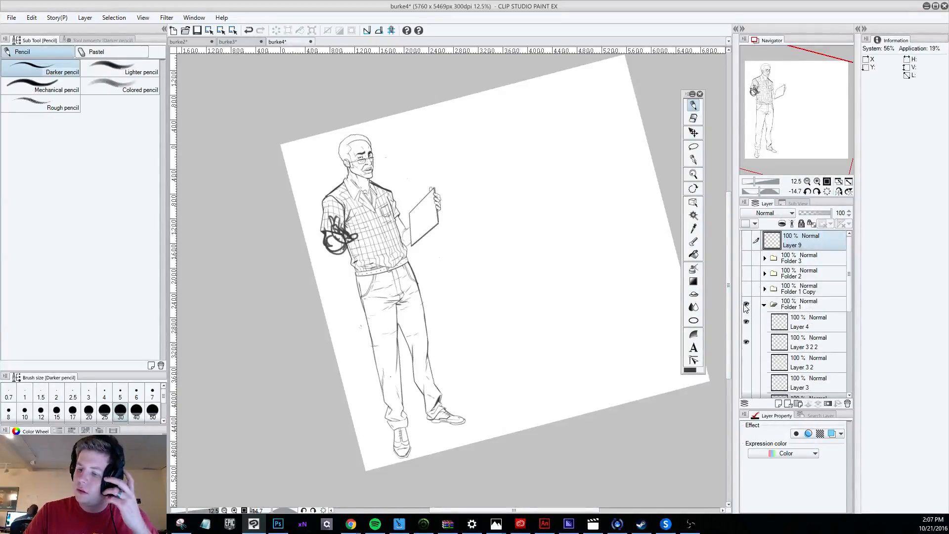
click(745, 305)
click(764, 305)
Show Layer 11 3 3 2 3 Copy 2 with the moustached figure and view its upper body up close.
scroll(851, 292, down, 1)
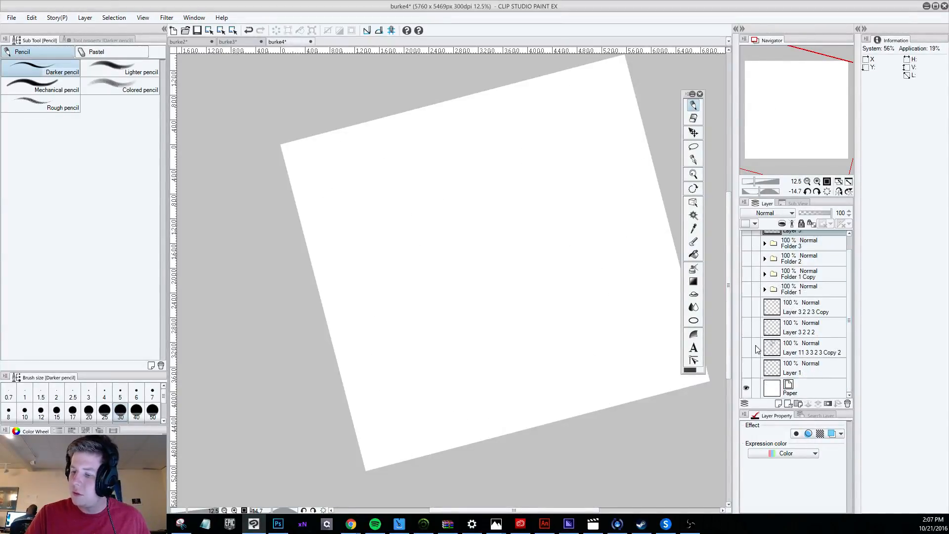
click(747, 347)
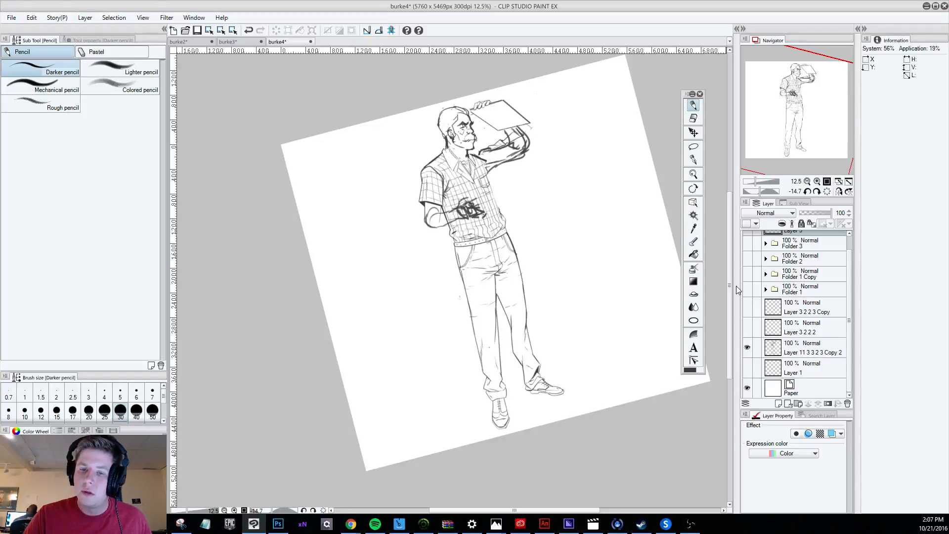
scroll(495, 121, up, 2)
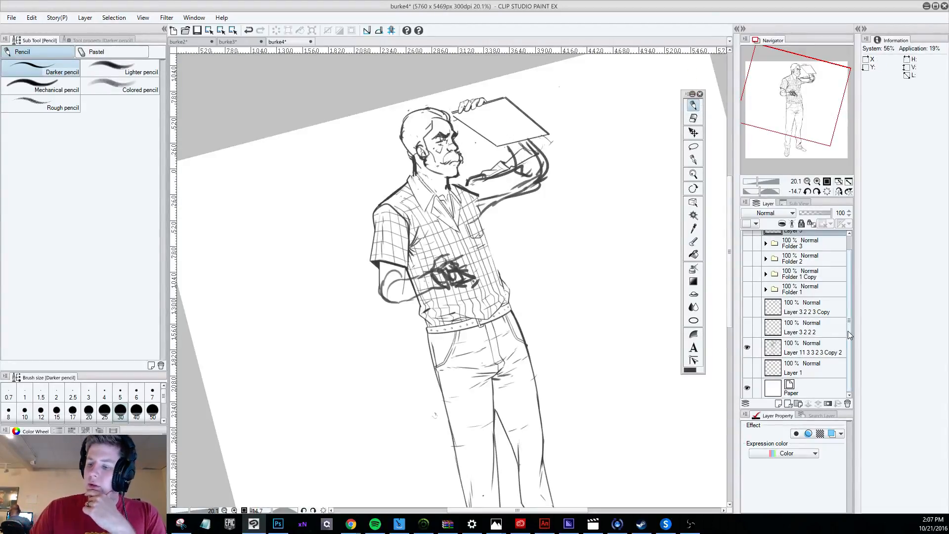
mouse_move(848, 331)
mouse_down()
mouse_move(853, 289)
mouse_move(852, 332)
mouse_up()
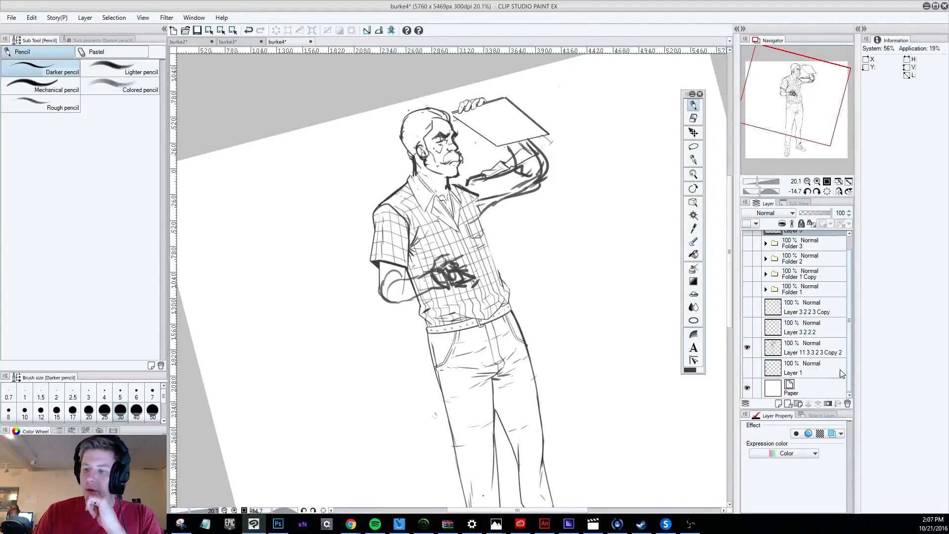
drag(840, 370, 854, 290)
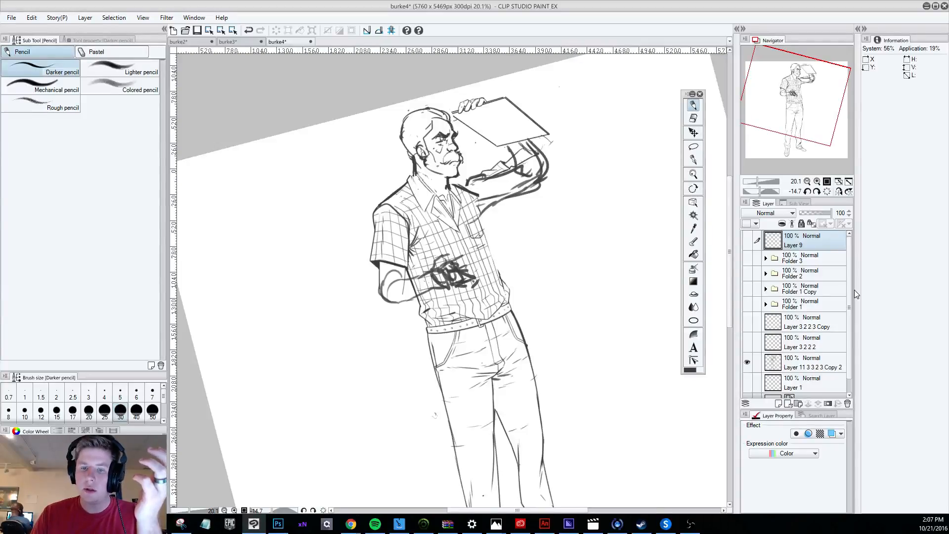
Erase the hairline across the moustached figure's forehead on Layer 11 3 3 2 3 Copy 2.
click(694, 118)
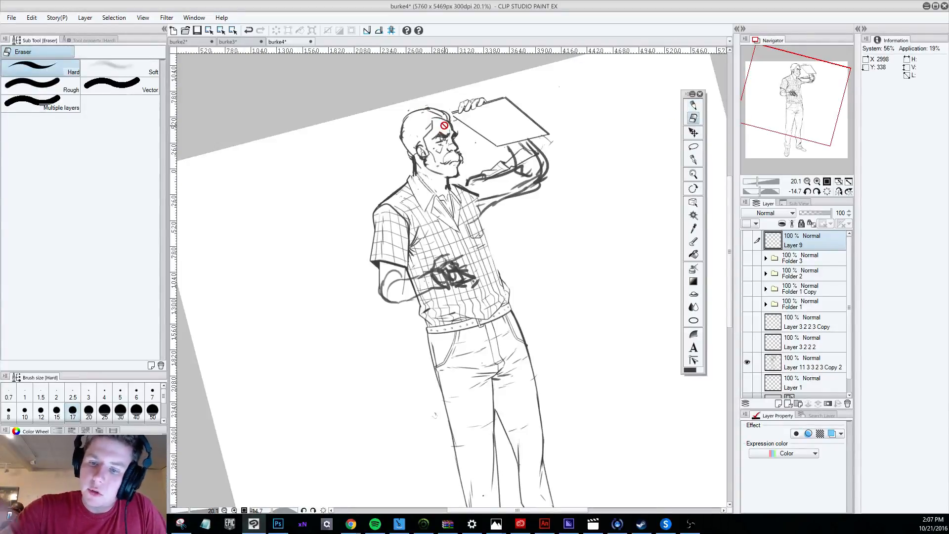
click(823, 369)
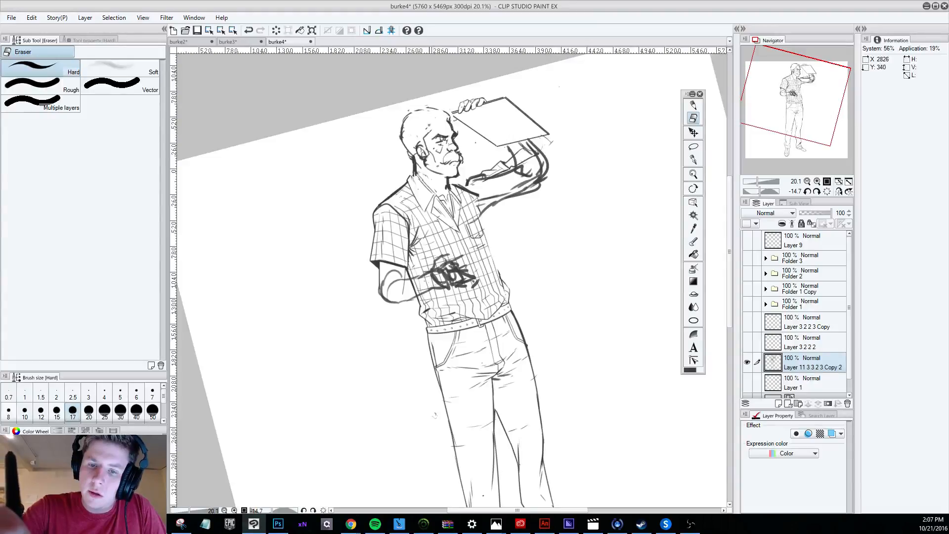
Try to pencil a new hairline on the moustached figure's head.
key(p)
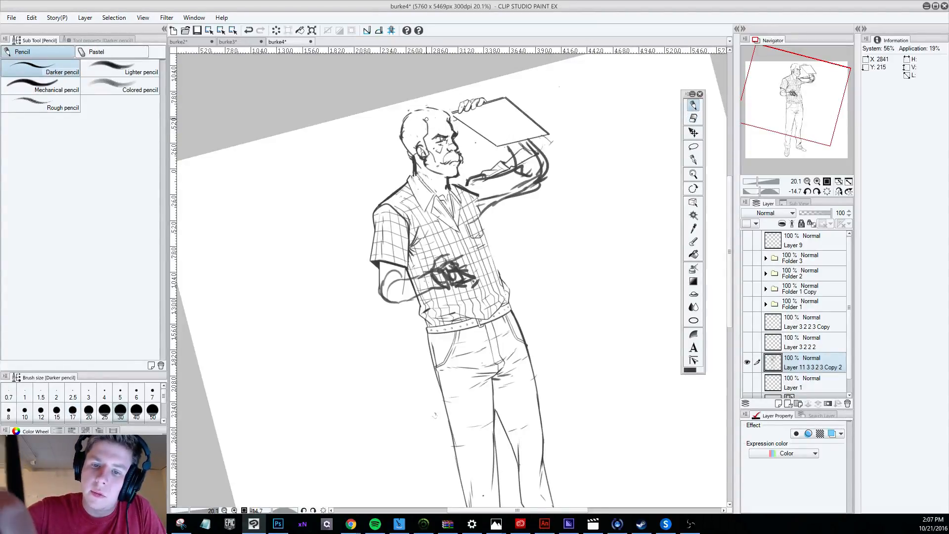
drag(424, 111, 426, 120)
key(ctrl+z)
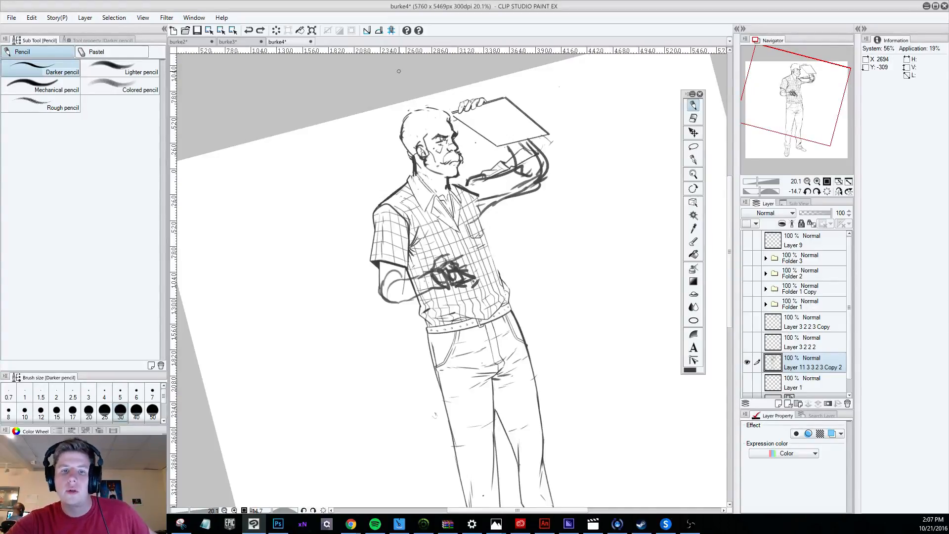
Compare the moustached figure with the drawings in Folder 3, Folder 2 and Folder 1 Copy by toggling their visibility.
click(747, 363)
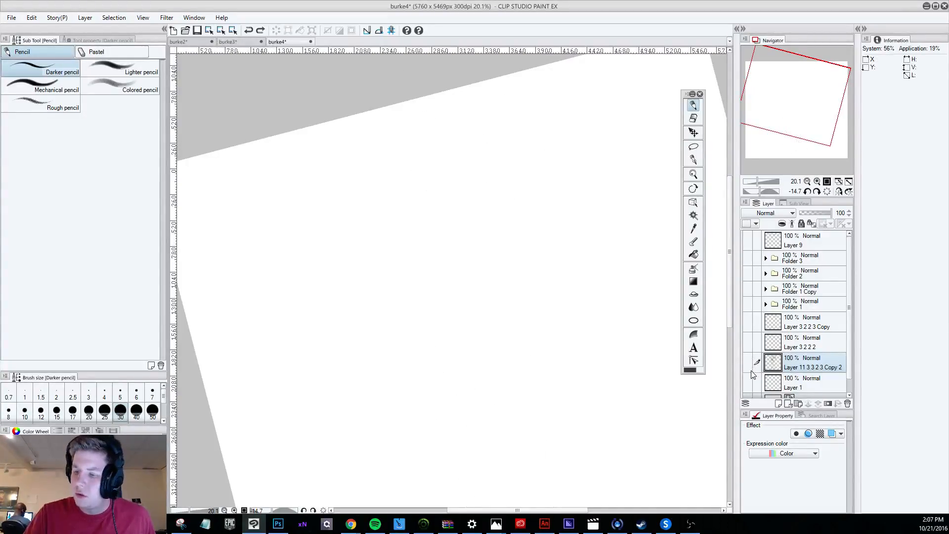
click(747, 258)
click(747, 258)
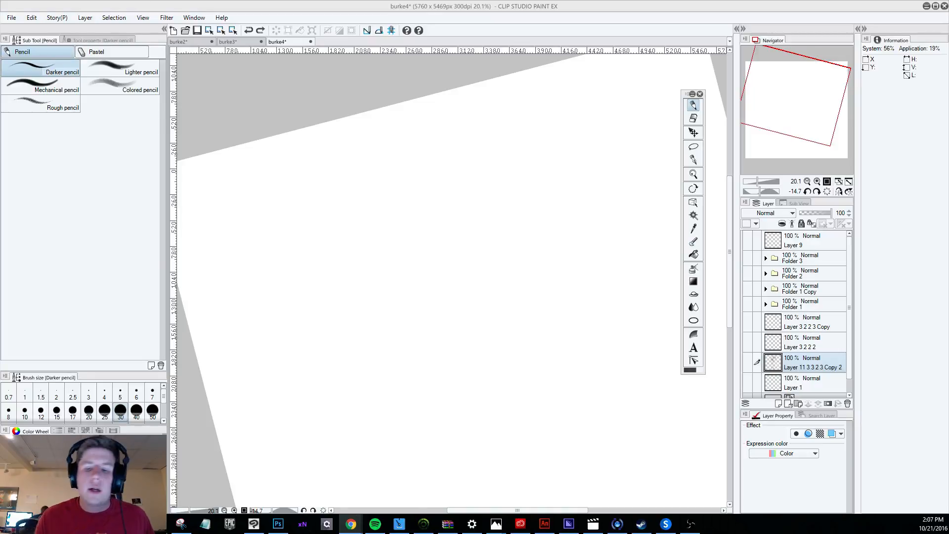
click(747, 362)
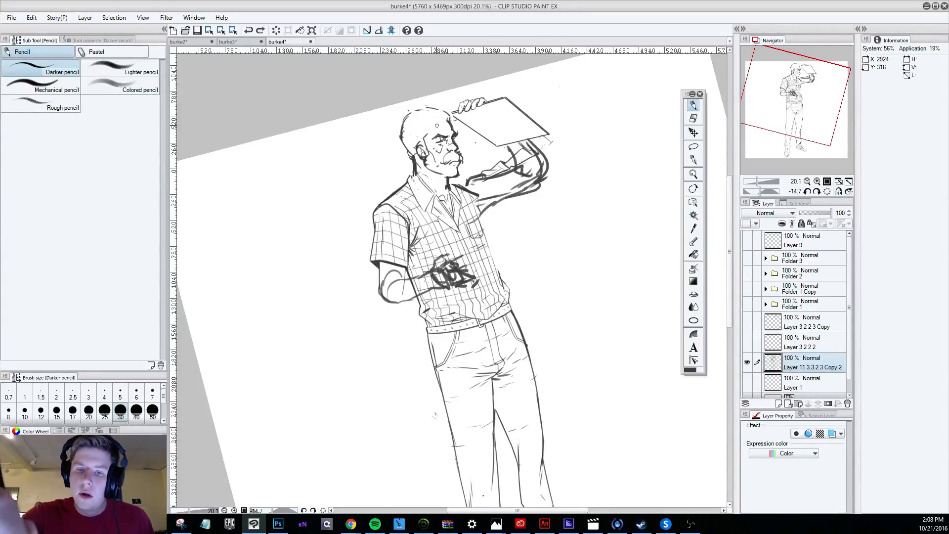
click(748, 362)
click(749, 290)
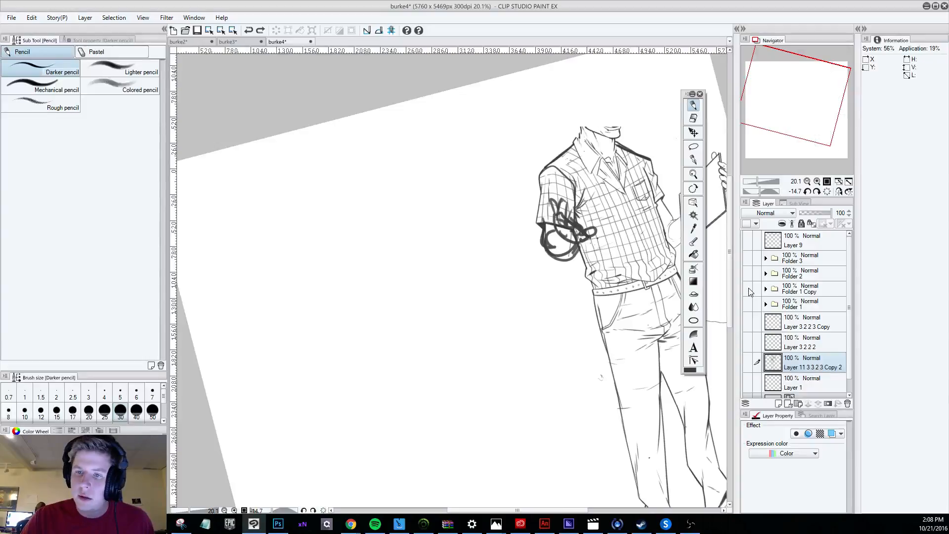
click(749, 290)
click(748, 274)
click(747, 275)
click(747, 259)
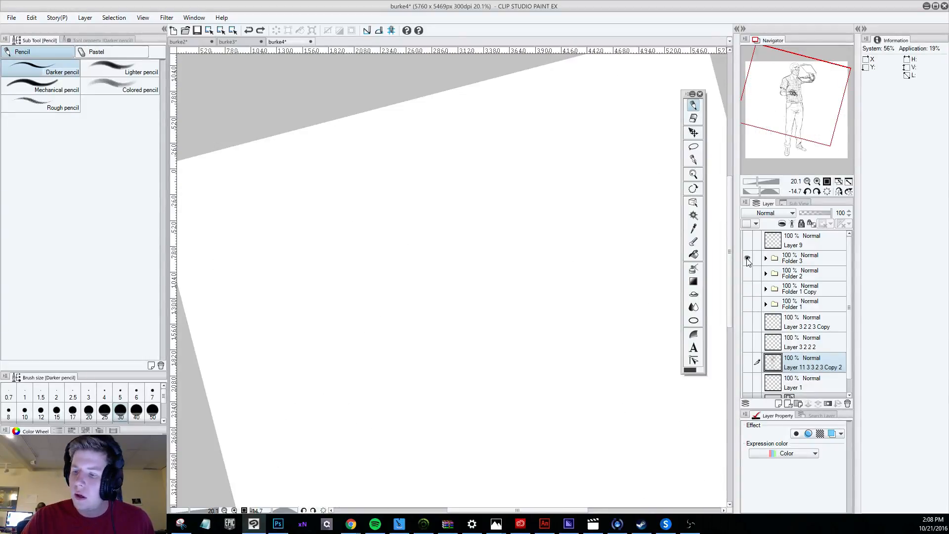
click(748, 259)
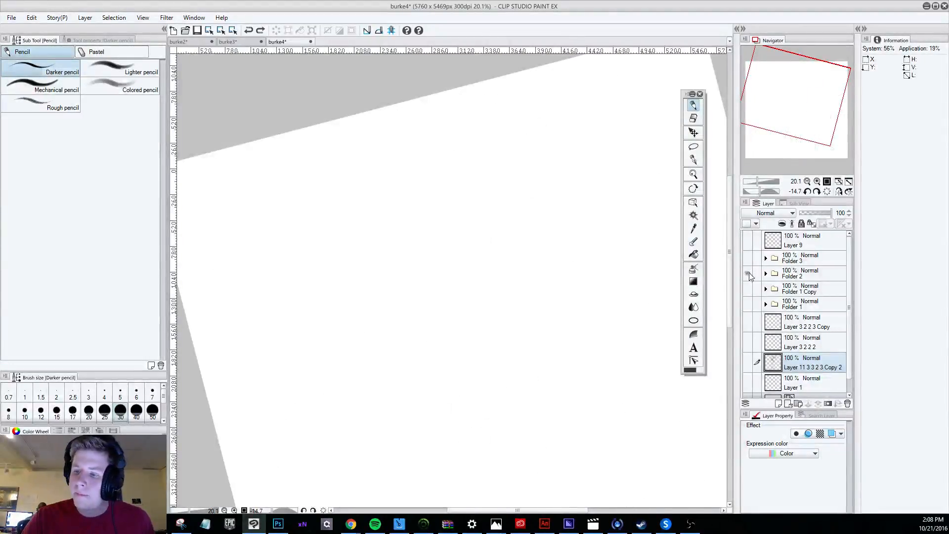
click(747, 275)
click(747, 275)
click(747, 259)
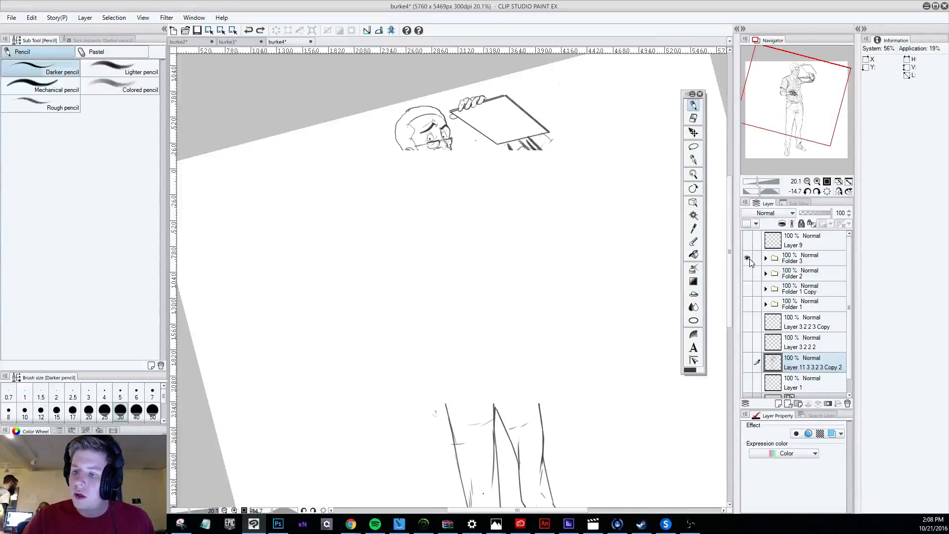
click(747, 259)
click(747, 362)
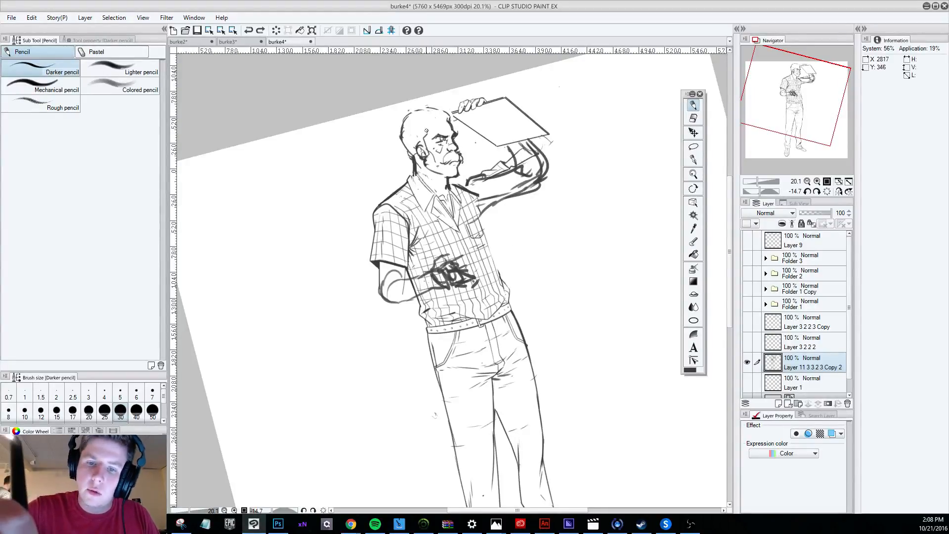
Pencil a new hairline around the forehead and redraw the top outline of the head, undoing unwanted strokes.
mouse_move(420, 120)
mouse_down()
mouse_move(449, 118)
mouse_move(454, 127)
mouse_up()
key(ctrl+z)
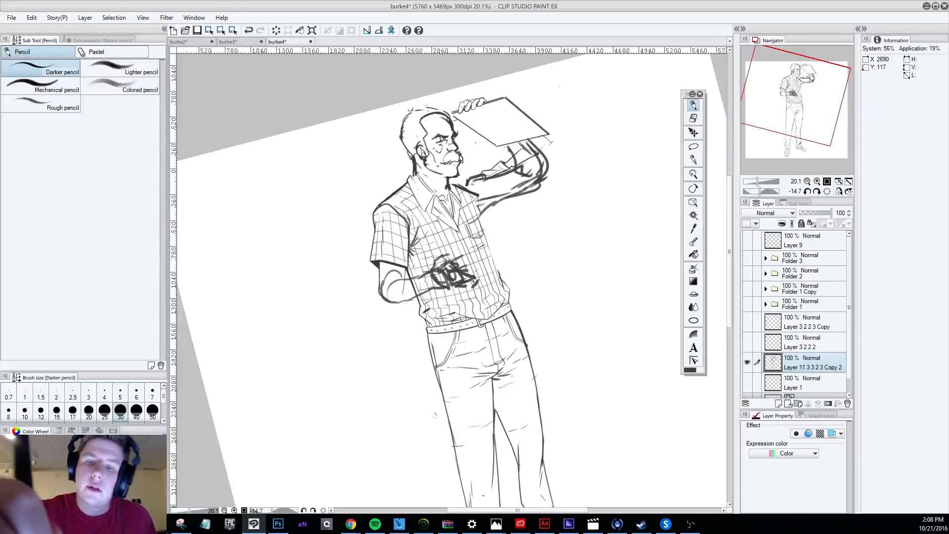
mouse_move(412, 113)
mouse_down()
mouse_move(448, 106)
mouse_move(449, 115)
mouse_move(442, 107)
mouse_up()
key(ctrl+z)
key(ctrl+z)
key(ctrl+z)
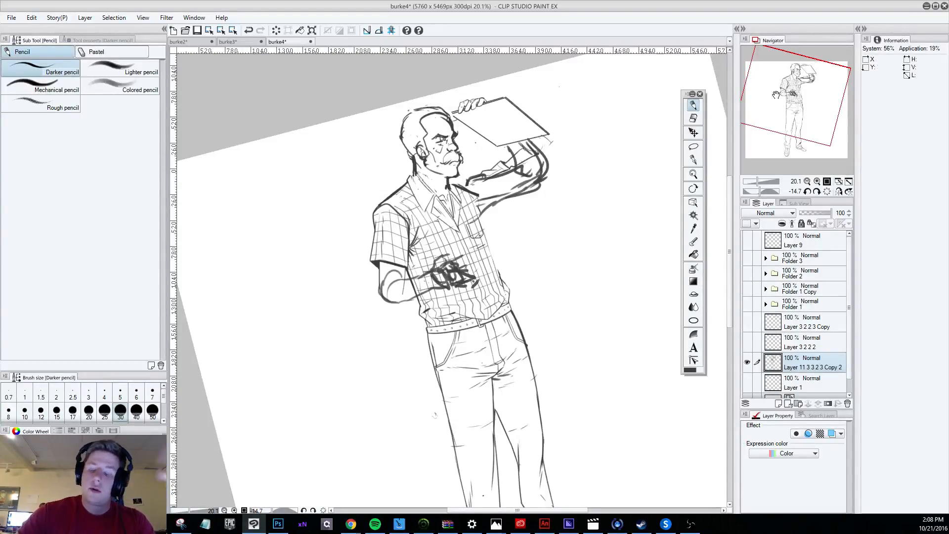
Erase the moustache from the figure's face on Layer 11 3 3 2 3 Copy 2, including the dark stroke at its outer edge.
mouse_move(729, 186)
mouse_down()
mouse_move(734, 153)
mouse_move(733, 198)
mouse_move(737, 129)
mouse_move(728, 185)
mouse_up()
key(e)
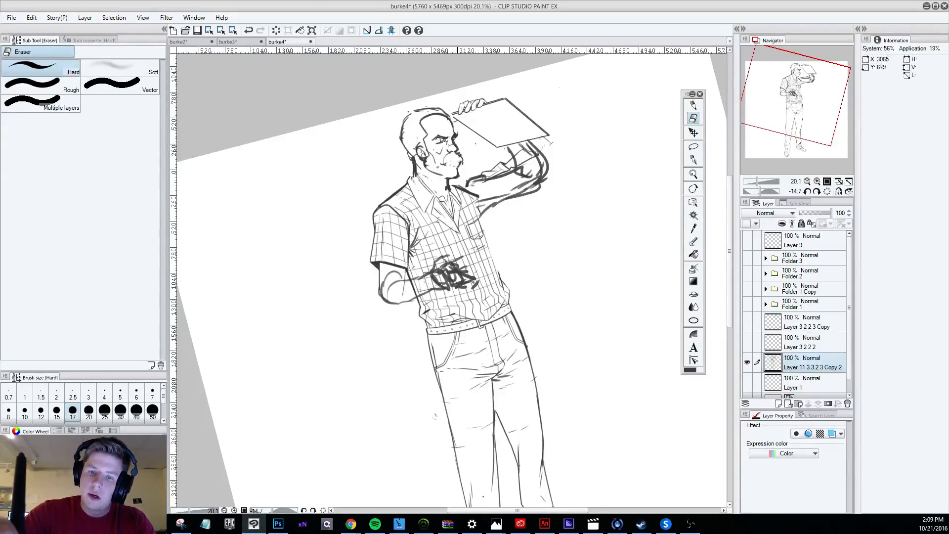
key(p)
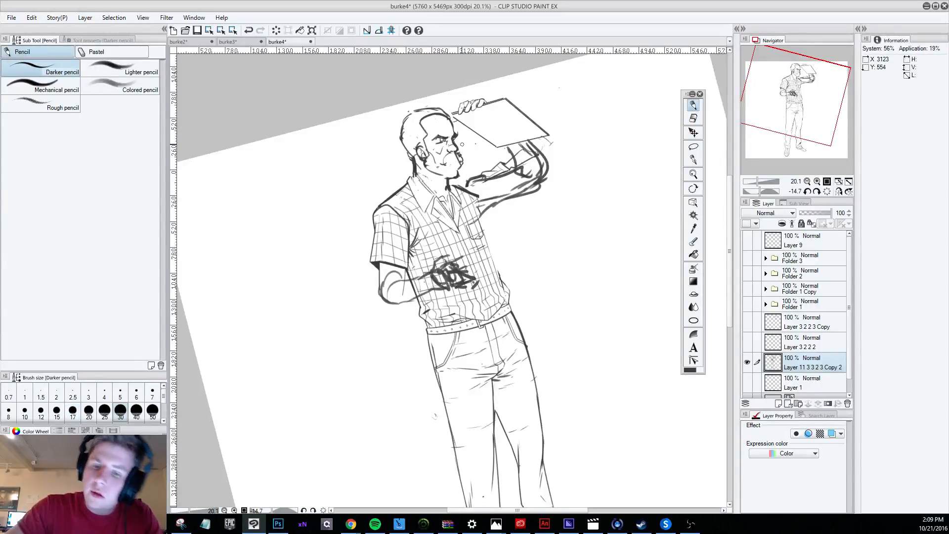
key(e)
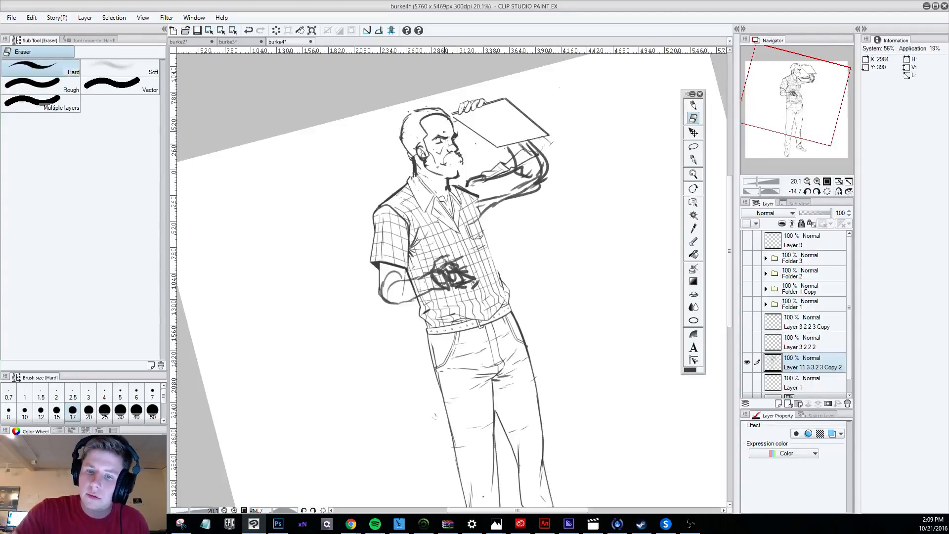
drag(459, 156, 463, 163)
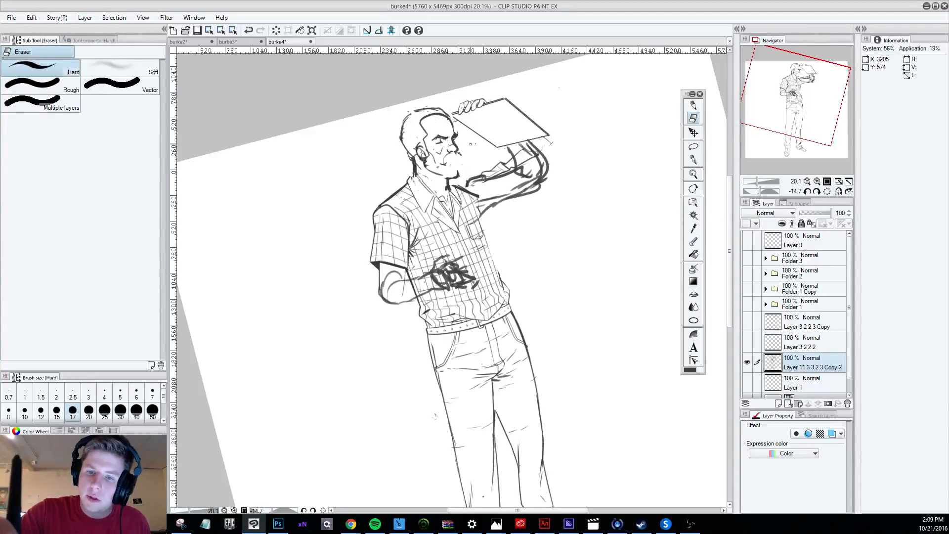
key(p)
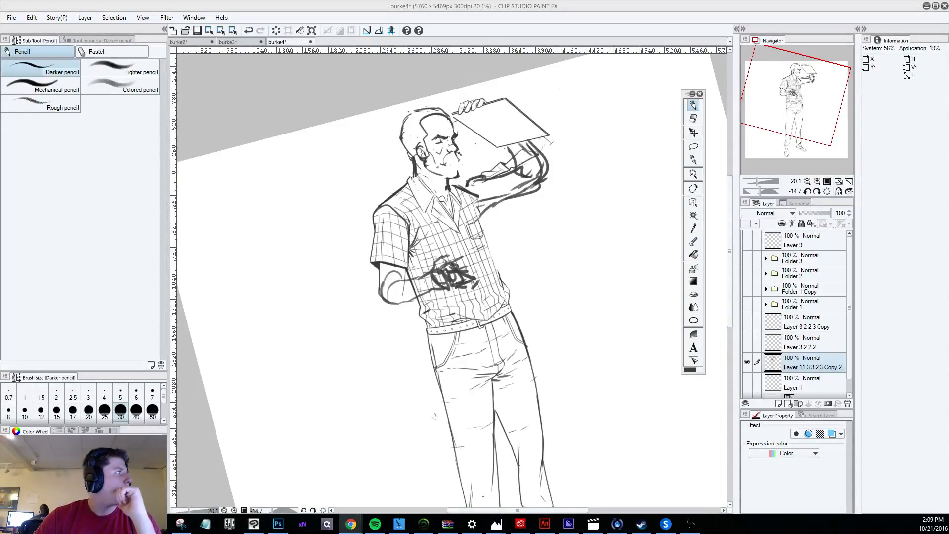
key(alt+Tab)
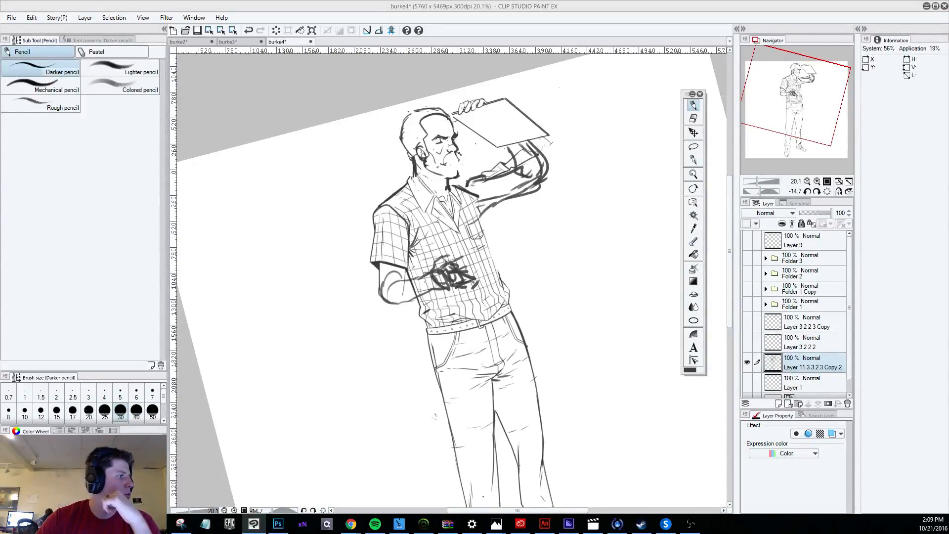
key(alt+Tab)
key(alt+Tab)
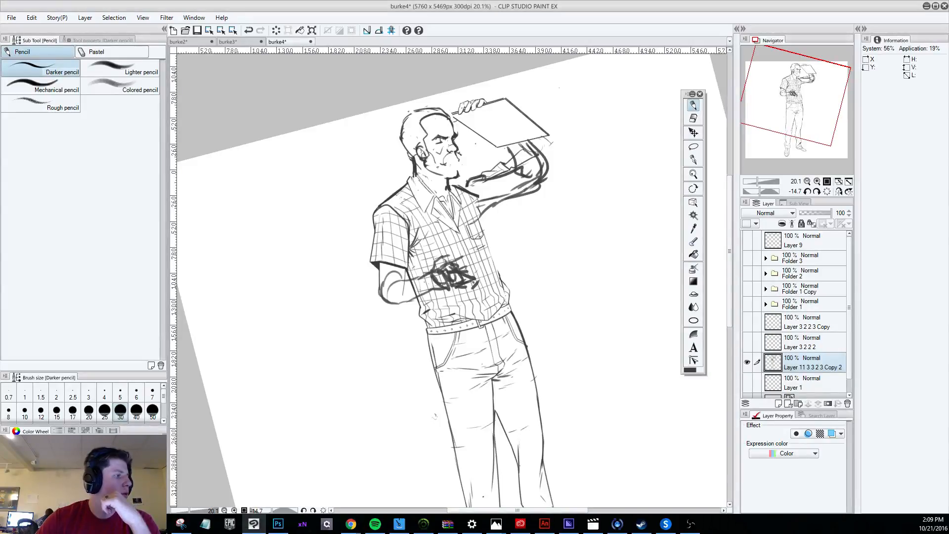
key(alt+Tab)
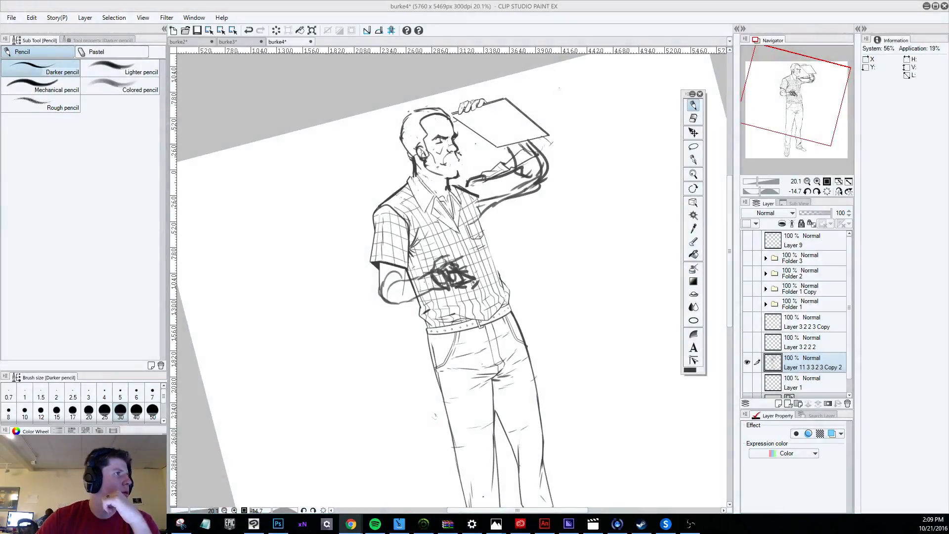
key(alt+Tab)
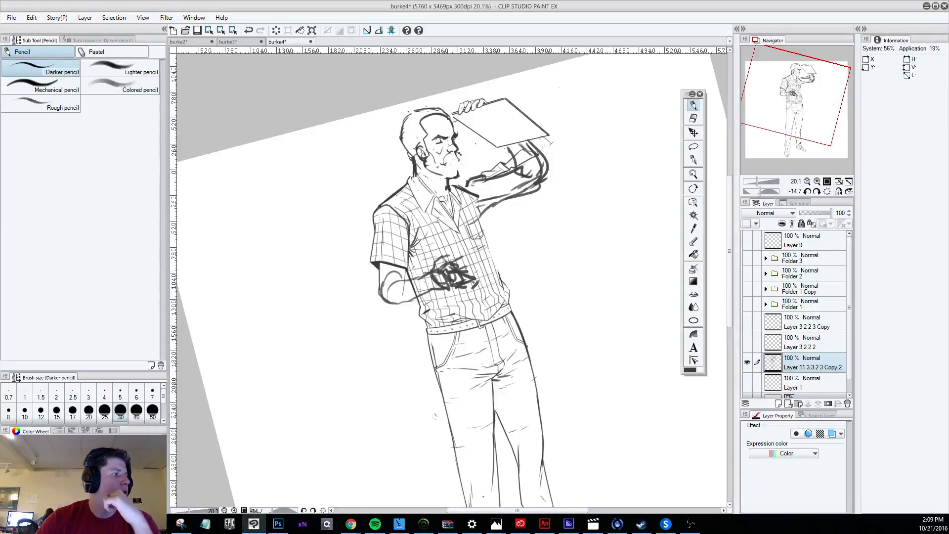
key(alt+Tab)
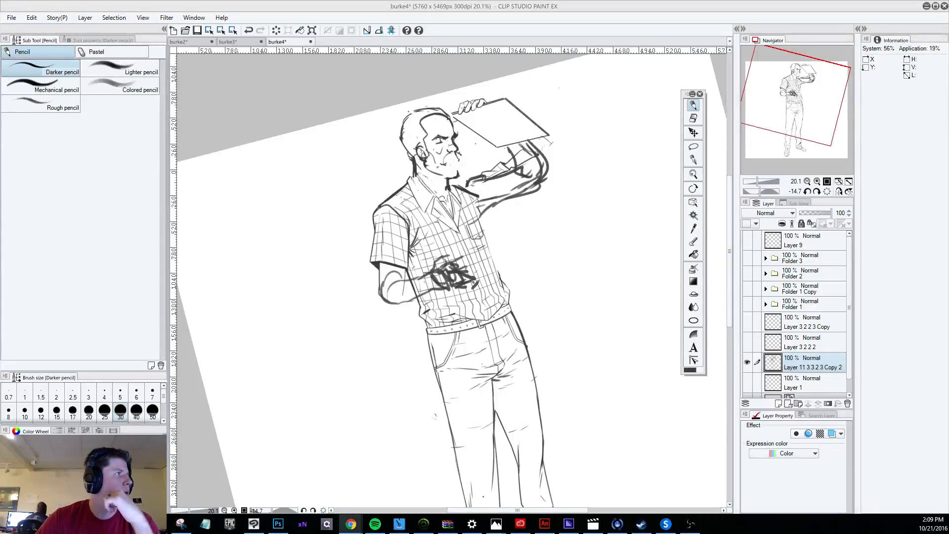
key(alt+Tab)
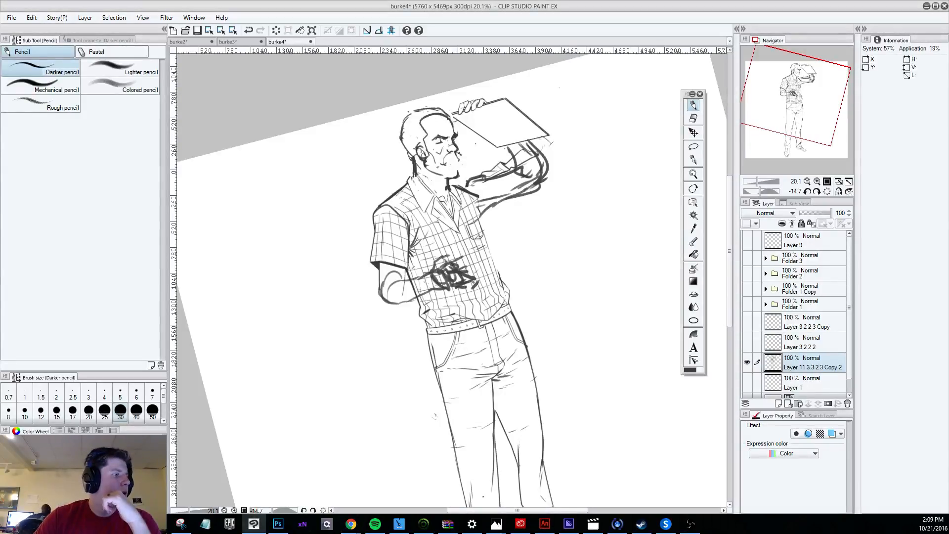
key(alt+Tab)
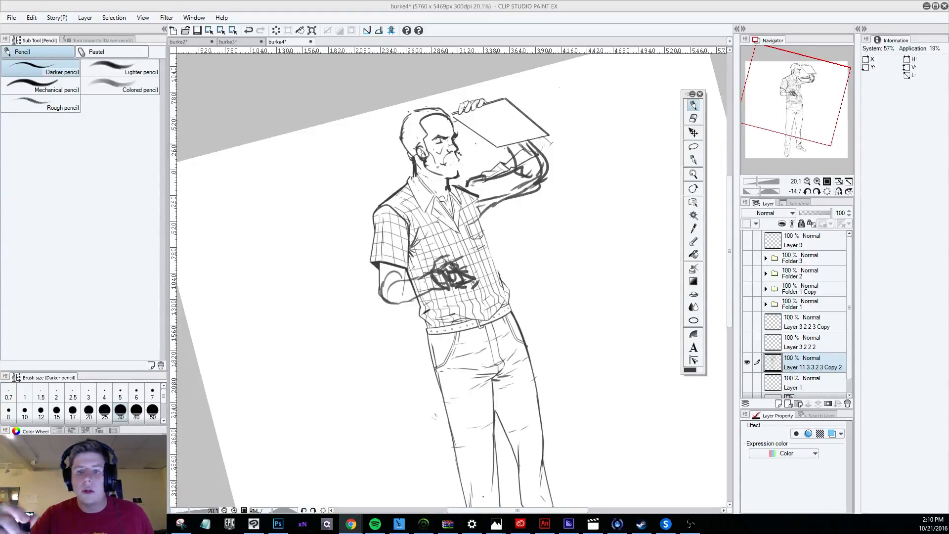
Lasso the figure's eye, nudge it slightly on the face and clear the selection.
click(693, 118)
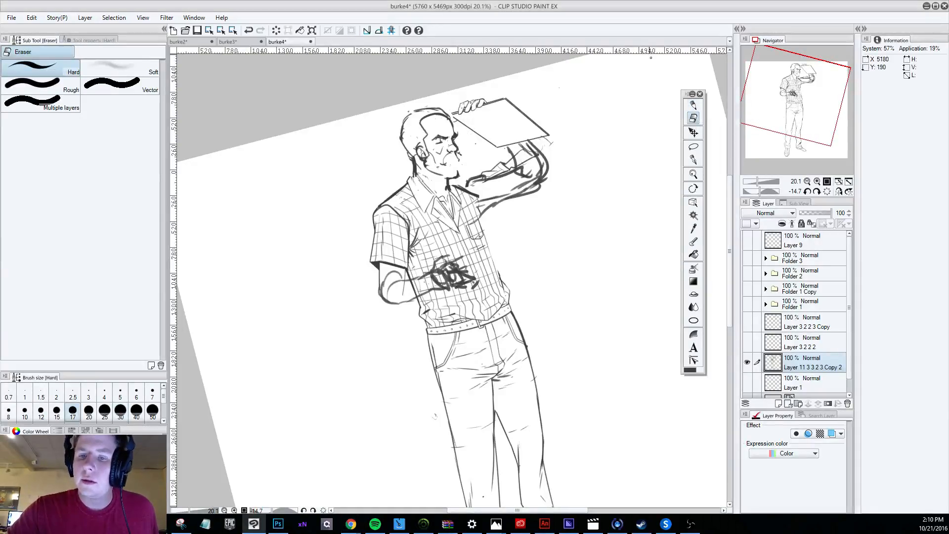
click(693, 146)
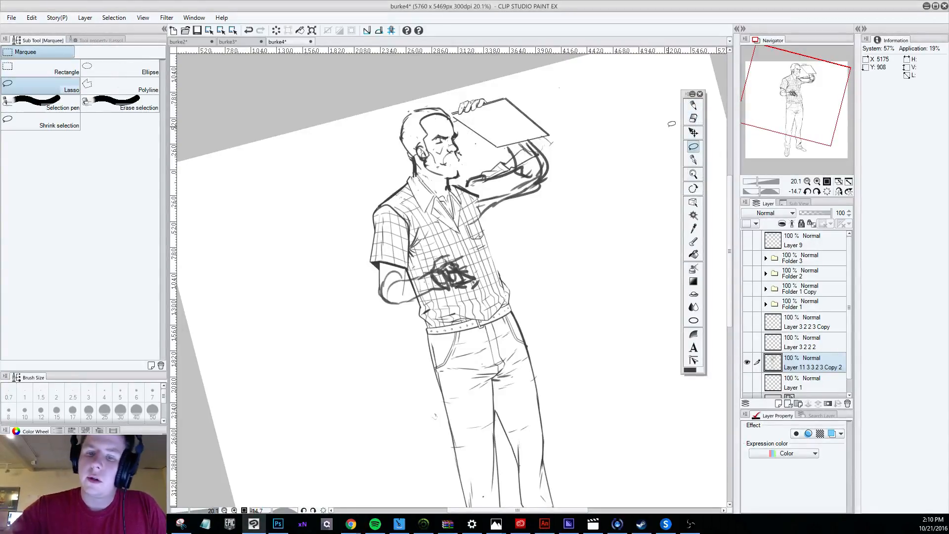
mouse_move(448, 132)
mouse_down()
mouse_move(439, 140)
mouse_move(447, 133)
mouse_up()
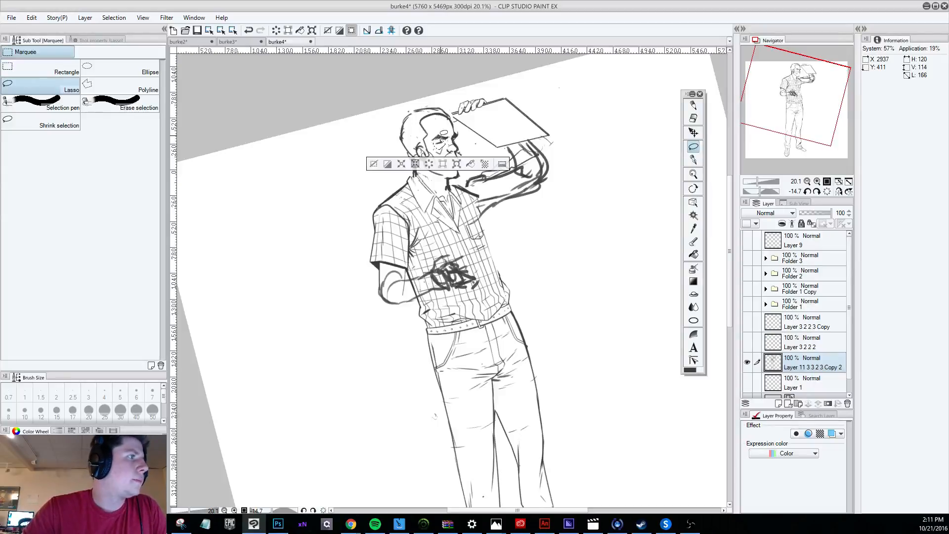
click(694, 132)
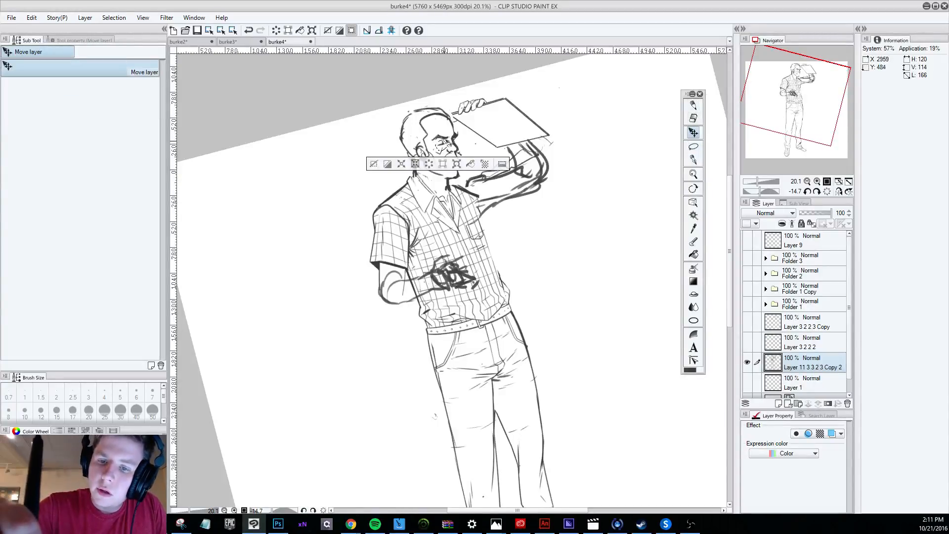
click(374, 163)
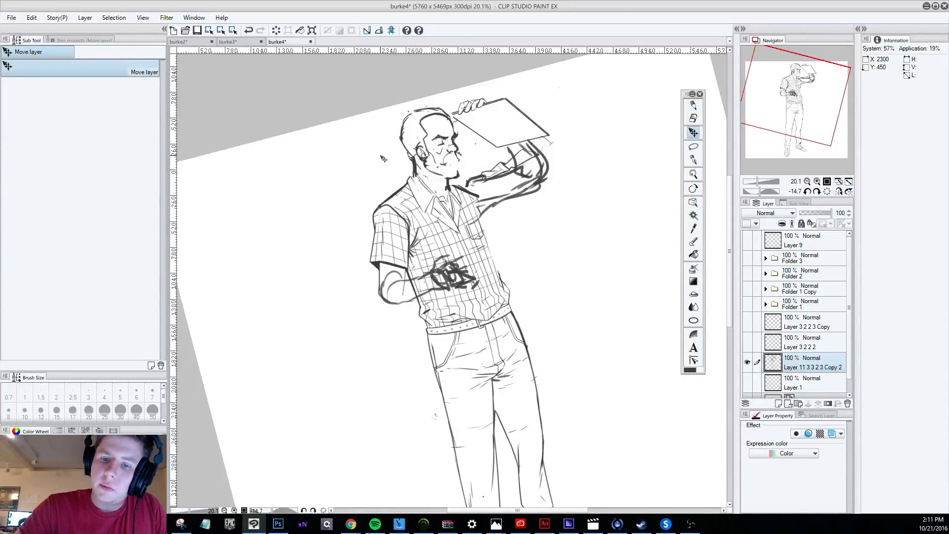
Try to pencil a heavier eyebrow above the figure's eye.
key(p)
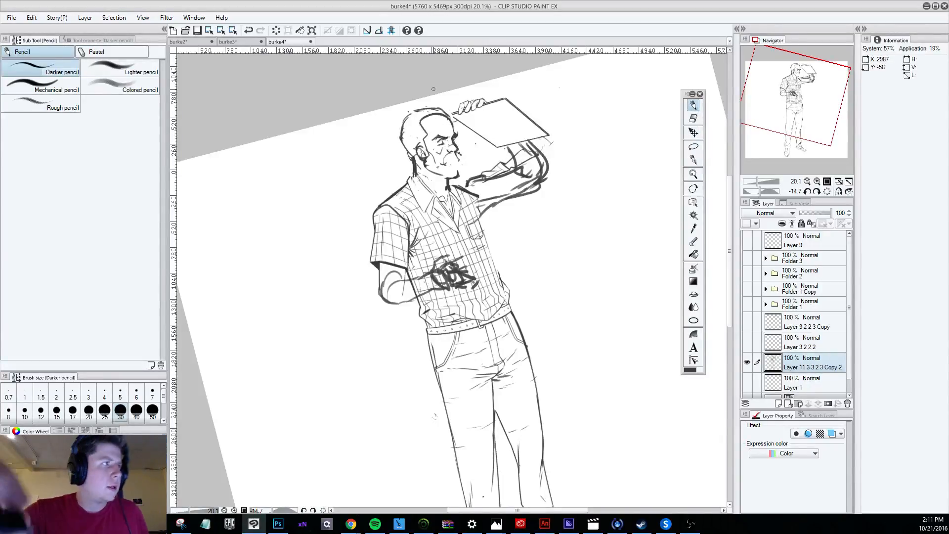
drag(427, 141, 449, 135)
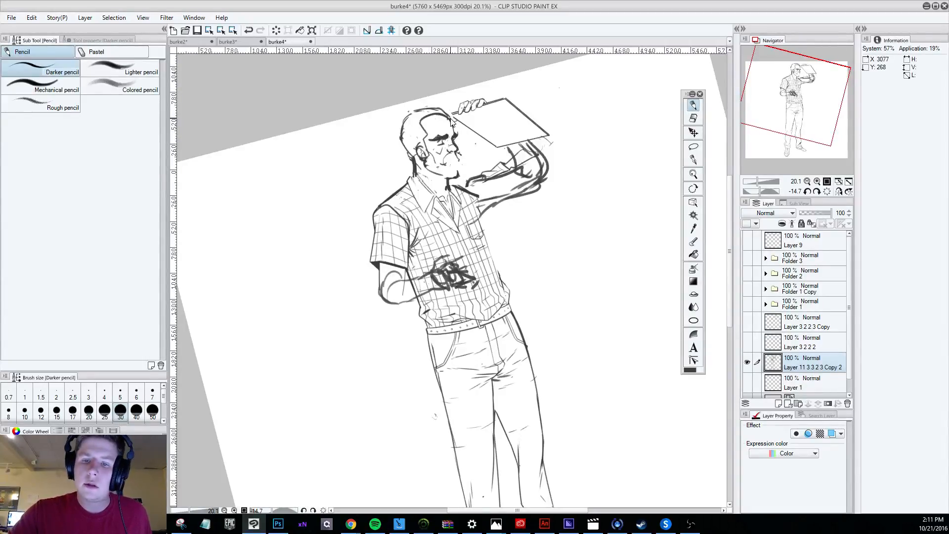
key(ctrl+z)
key(ctrl+z)
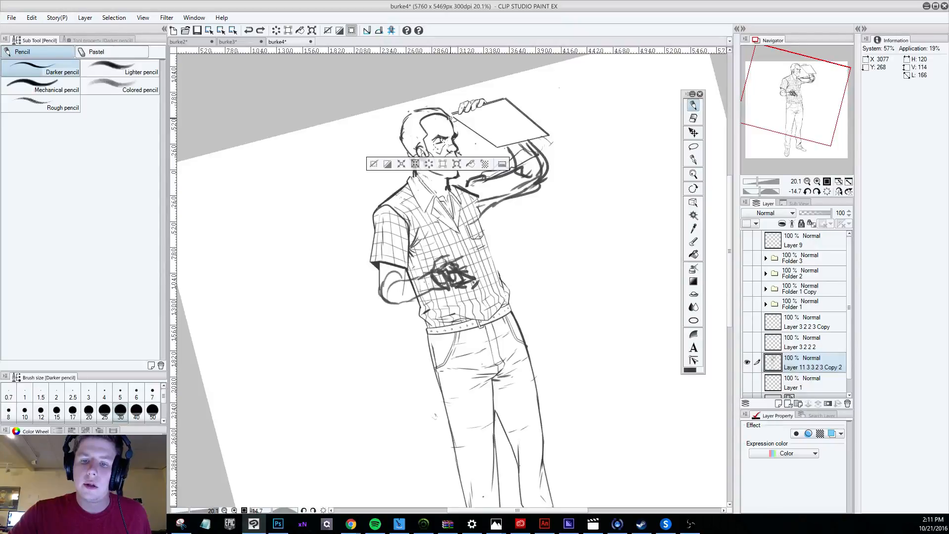
Nudge the selected eye once more, deselect it, and erase the leftover lines across the cheek and mouth area.
click(693, 132)
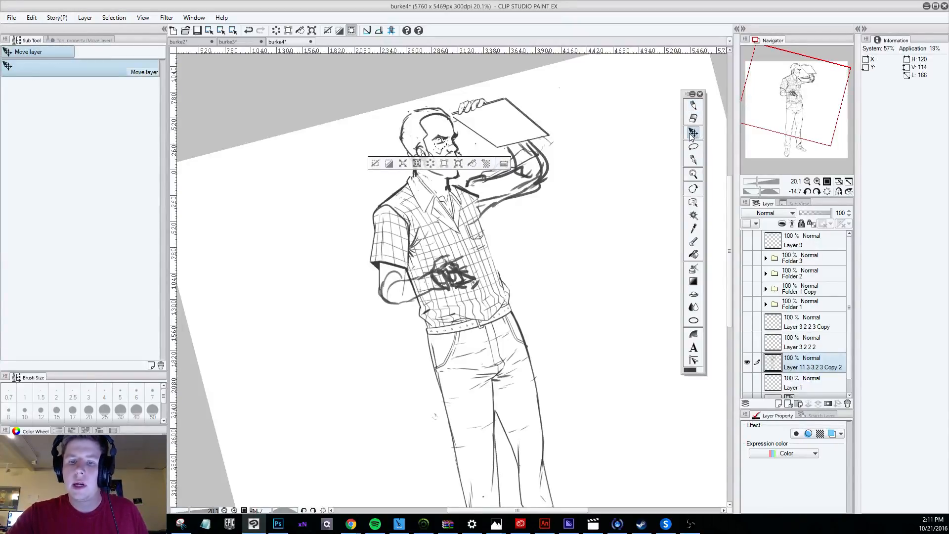
click(378, 161)
click(694, 118)
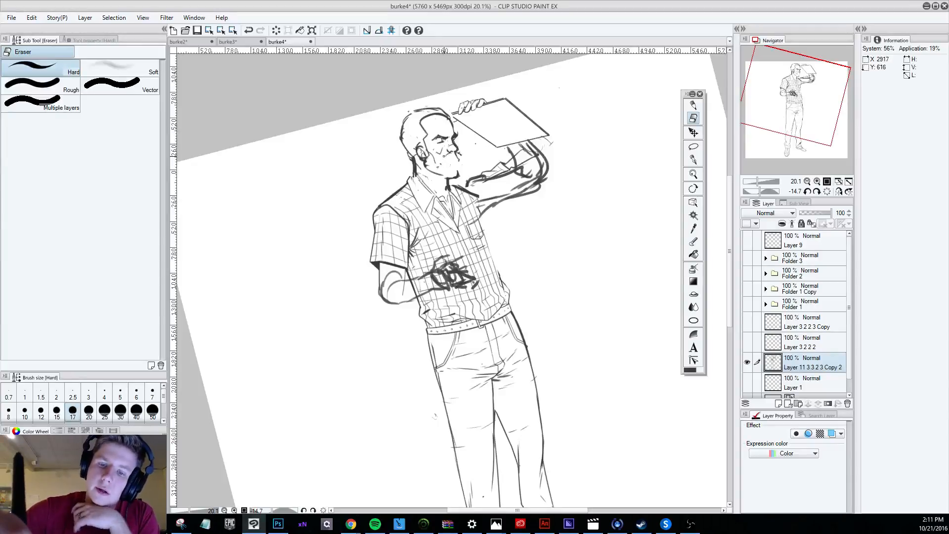
drag(444, 156, 460, 155)
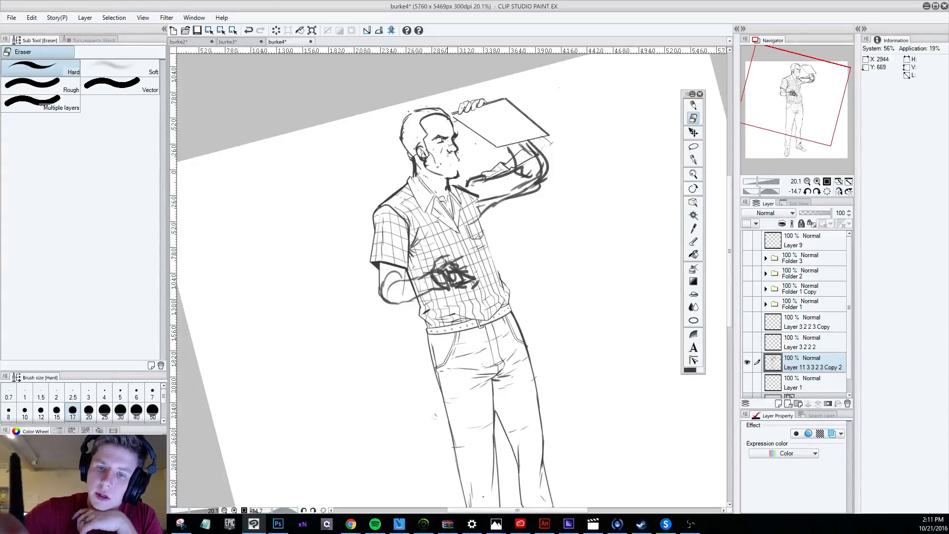
Lasso the whole head, transform it by shifting it slightly toward the raised arm and rotating it a little, and deselect it.
click(692, 105)
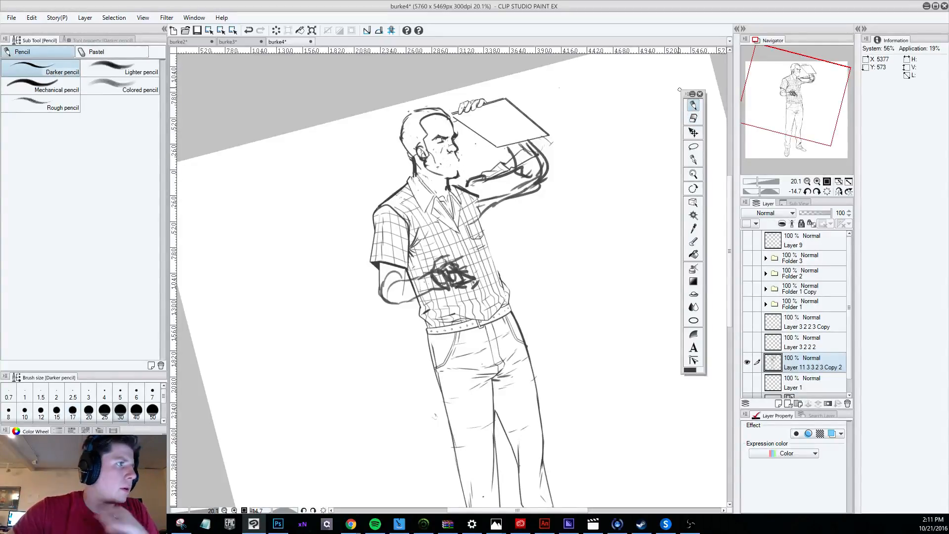
click(693, 132)
click(693, 147)
mouse_move(463, 150)
mouse_down()
mouse_move(451, 100)
mouse_move(400, 136)
mouse_move(404, 165)
mouse_move(465, 171)
mouse_up()
click(31, 17)
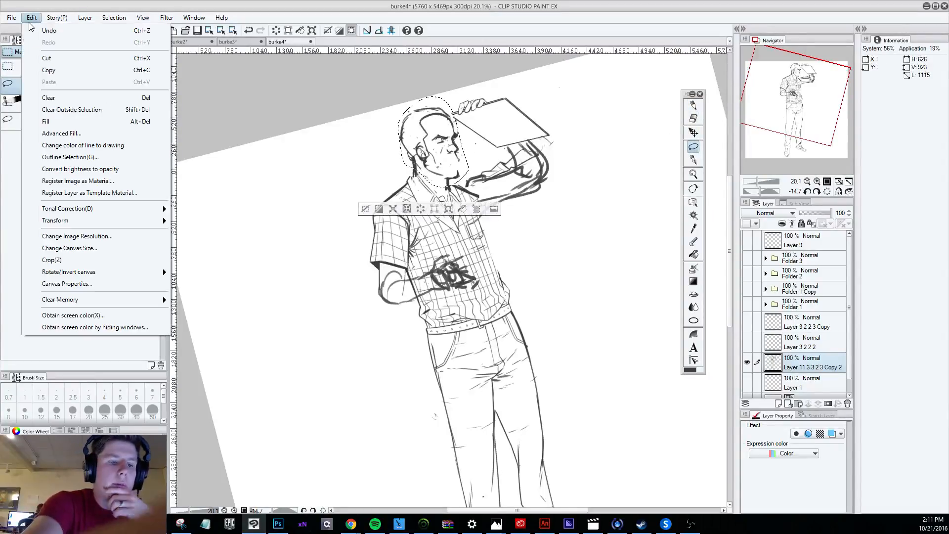
mouse_move(160, 222)
click(197, 219)
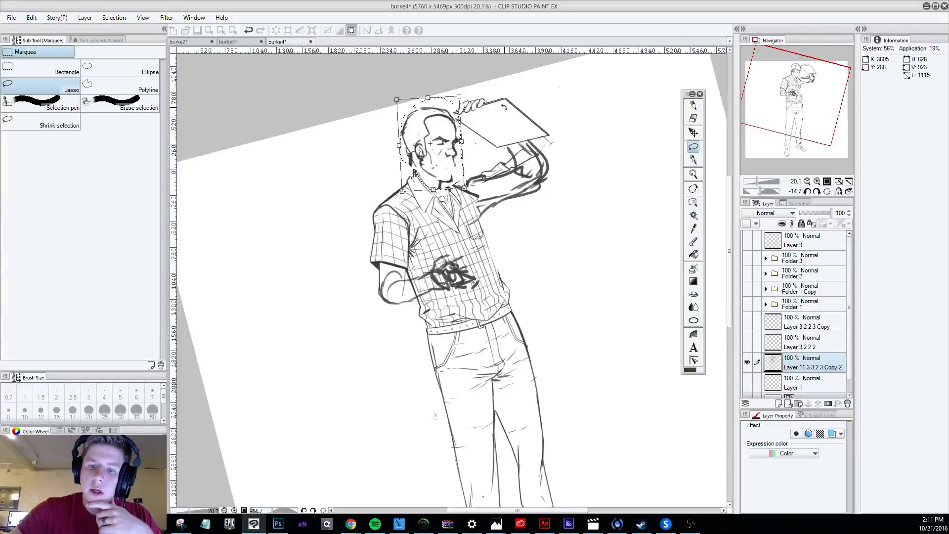
drag(445, 138, 454, 141)
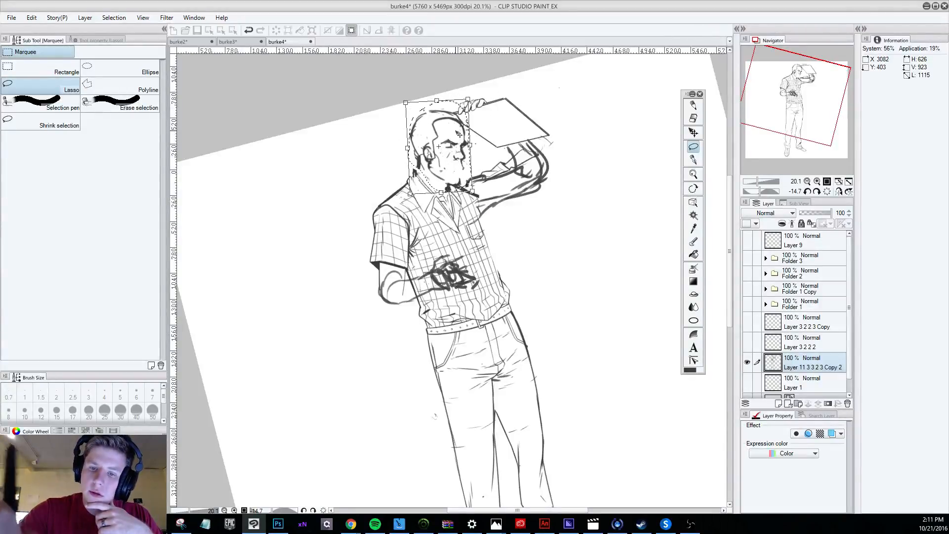
drag(499, 112, 496, 103)
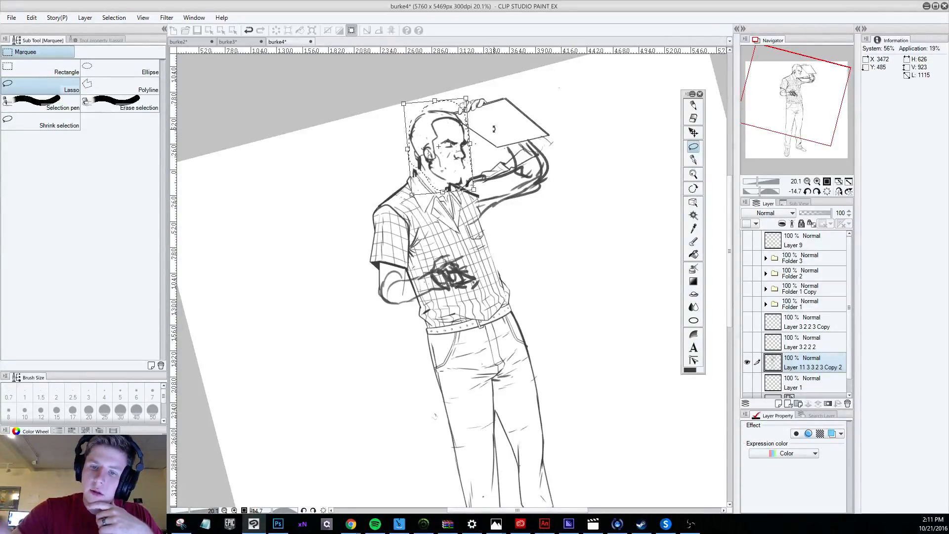
click(693, 134)
click(430, 196)
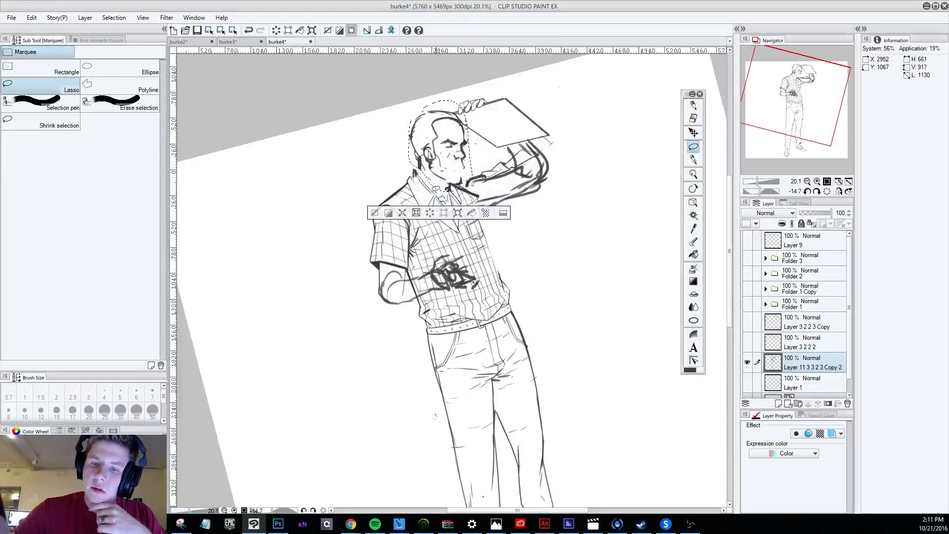
click(379, 213)
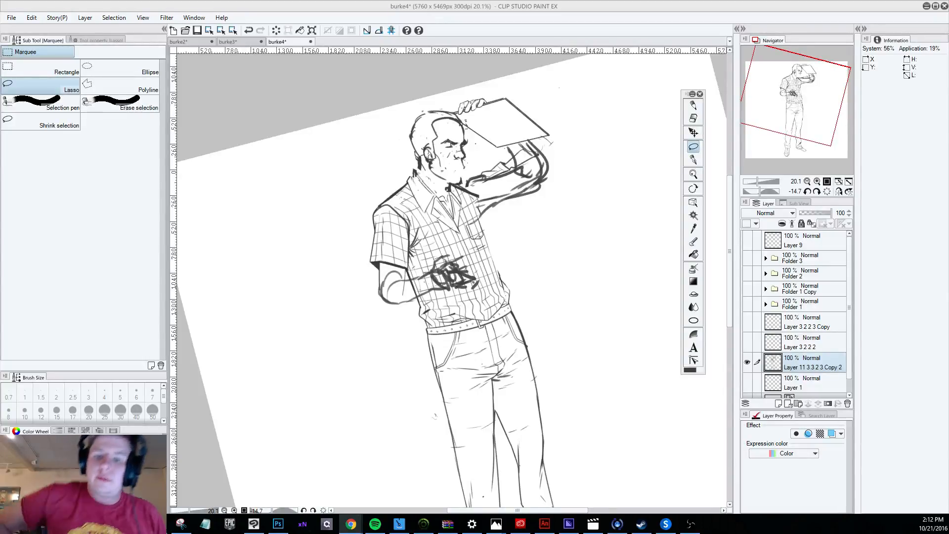
Reduce the Darker pencil to size 12, raise it to 17, and pencil the mouth lines on the clean-shaven face.
key(p)
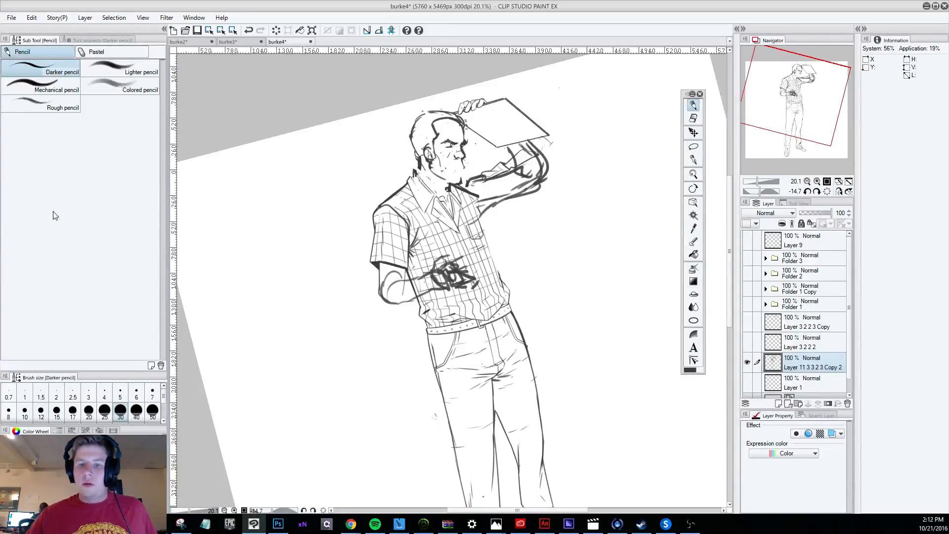
scroll(464, 178, up, 1)
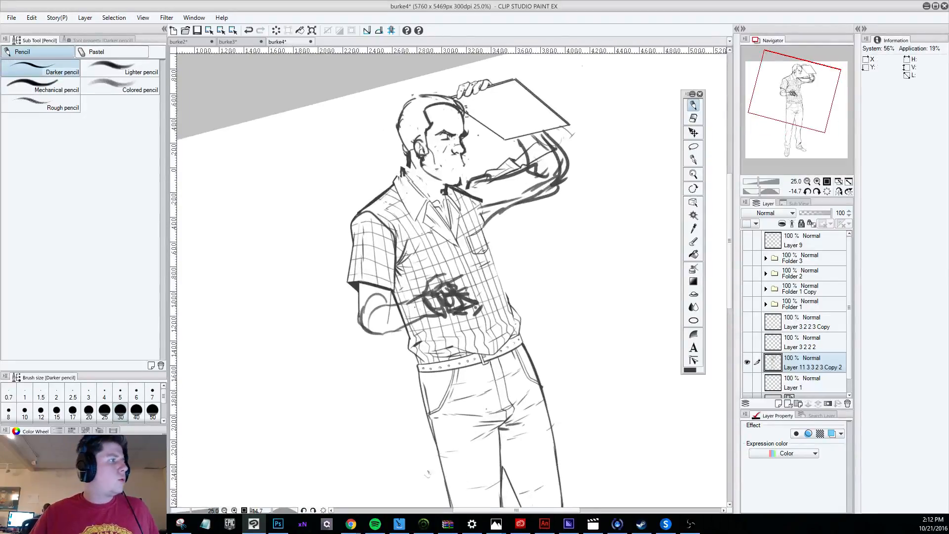
key(bracketleft)
key(bracketleft)
key(bracketleft)
key(bracketleft)
key(bracketleft)
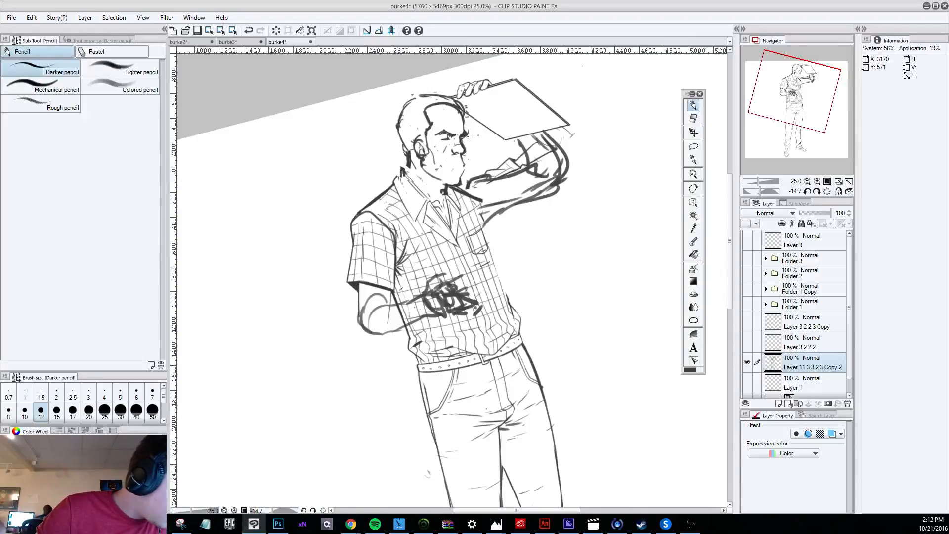
key(bracketright)
key(bracketright)
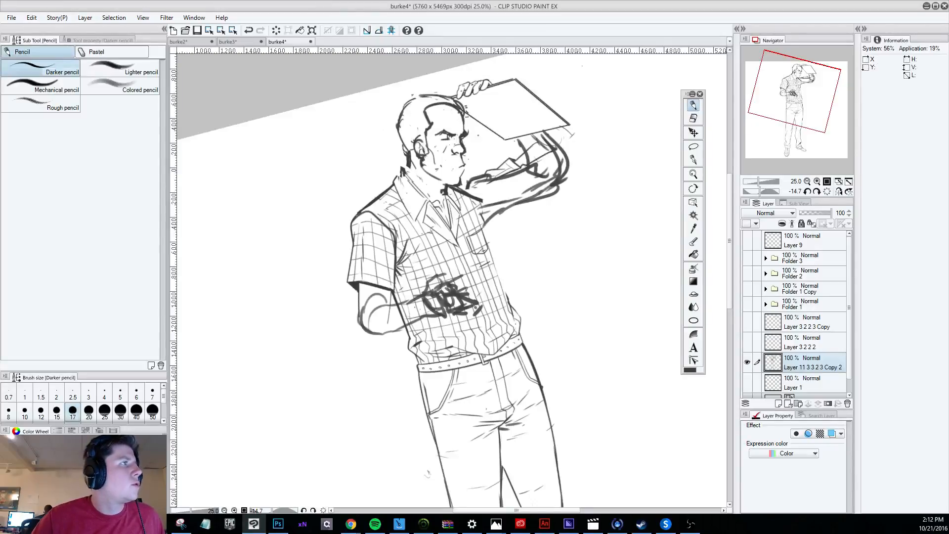
key(alt+Tab)
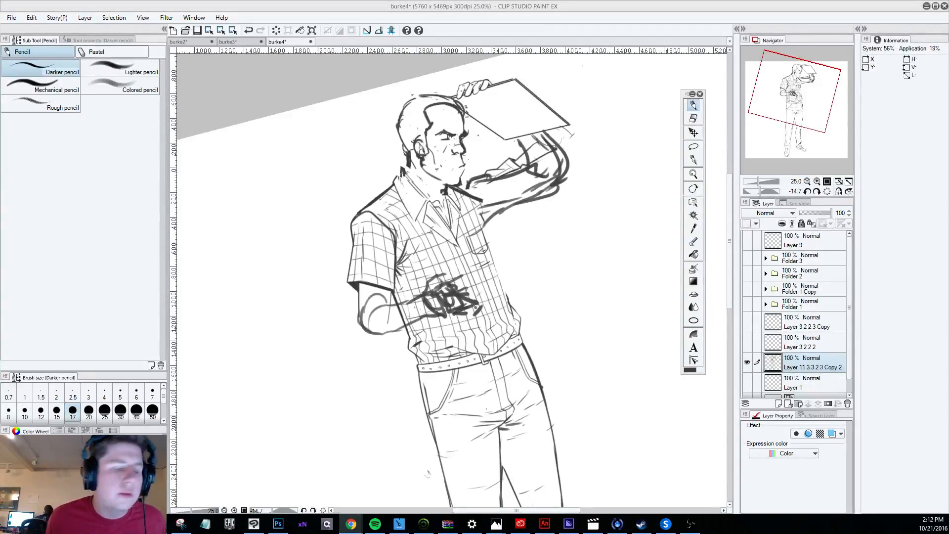
Refine the mouth lines on the clean-shaven face with small pencil touches and erasing.
click(464, 167)
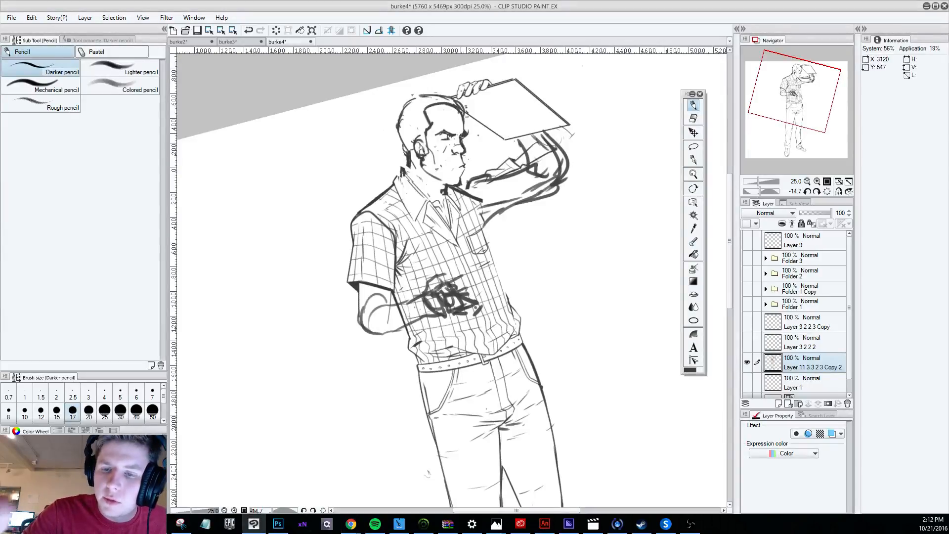
key(e)
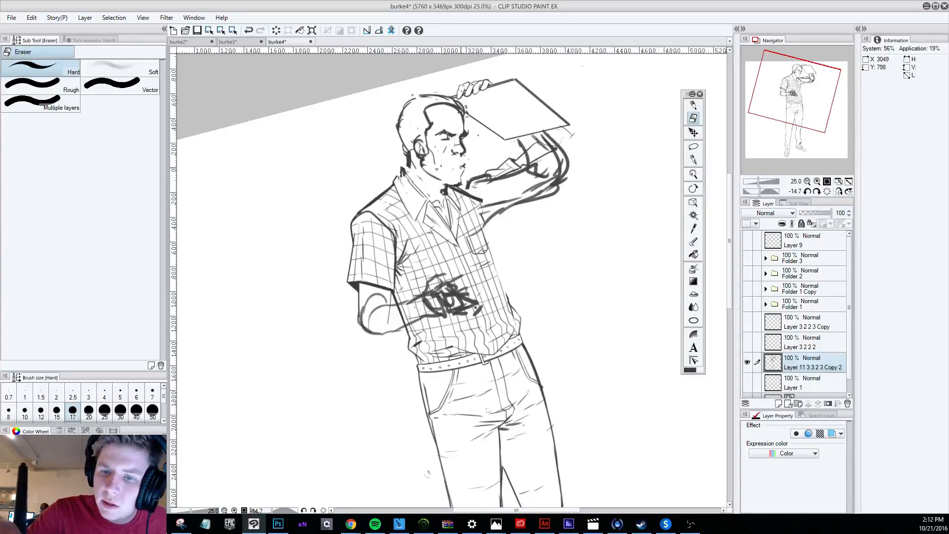
key(p)
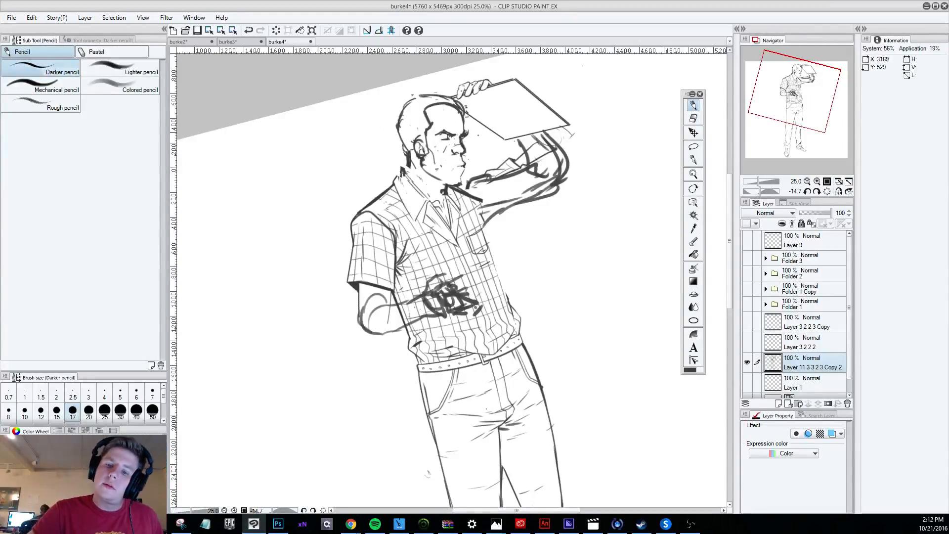
click(693, 118)
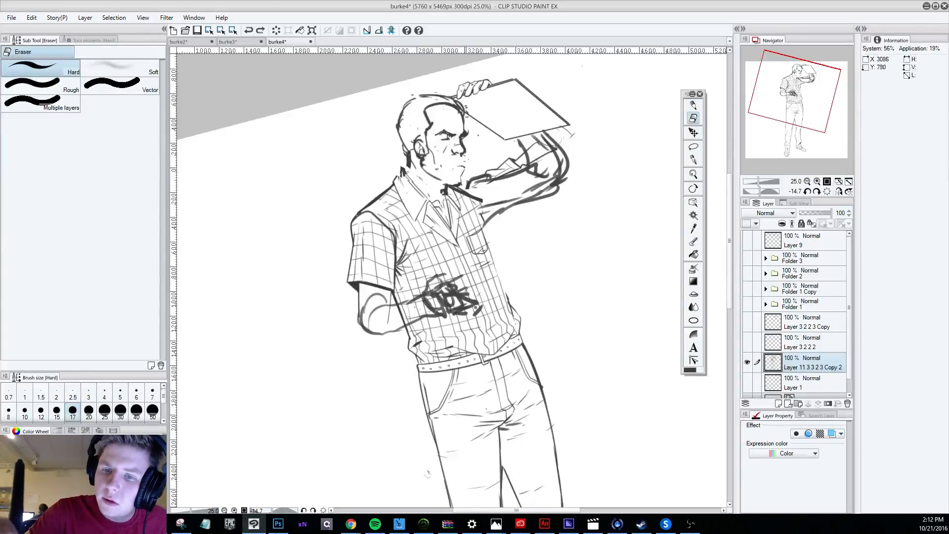
key(p)
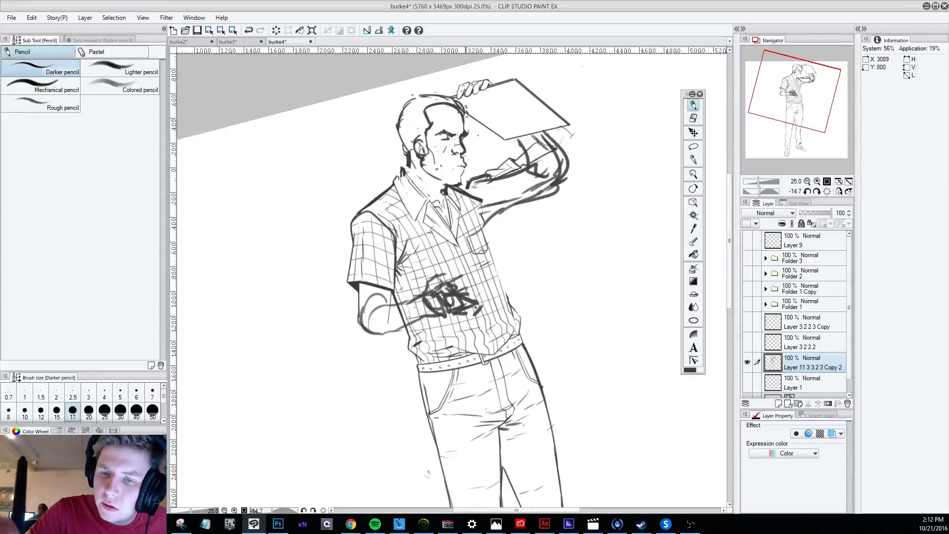
Undo the latest mouth strokes and try a short new pencil mark at the corner of the mouth.
key(ctrl+z)
key(ctrl+z)
drag(463, 165, 465, 163)
key(ctrl+z)
key(ctrl+z)
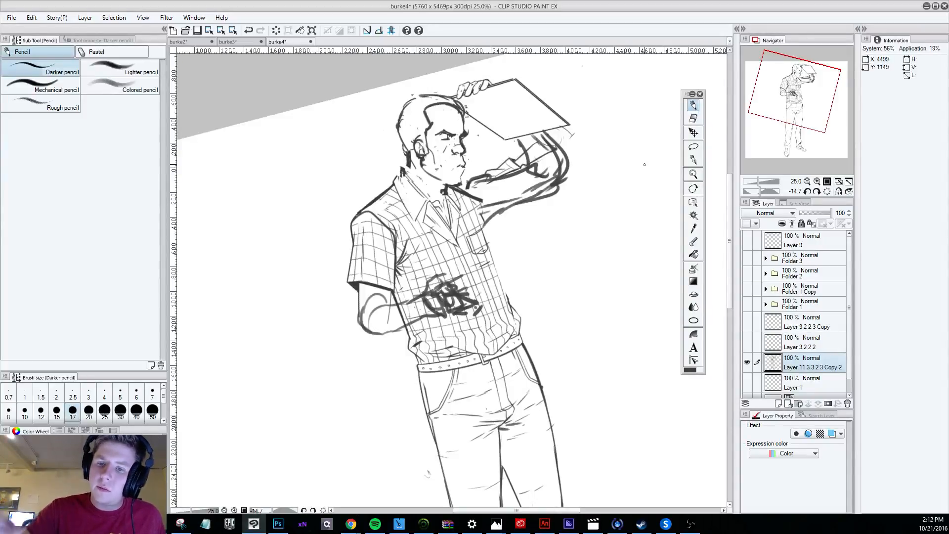
Clean up the face lines with the hard eraser, trimming the front edge of the brow and forehead.
key(e)
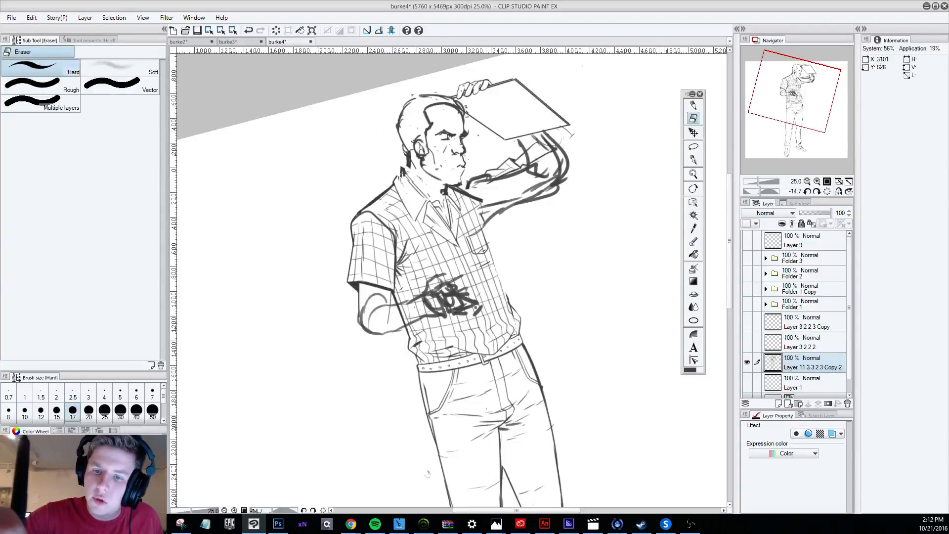
key(p)
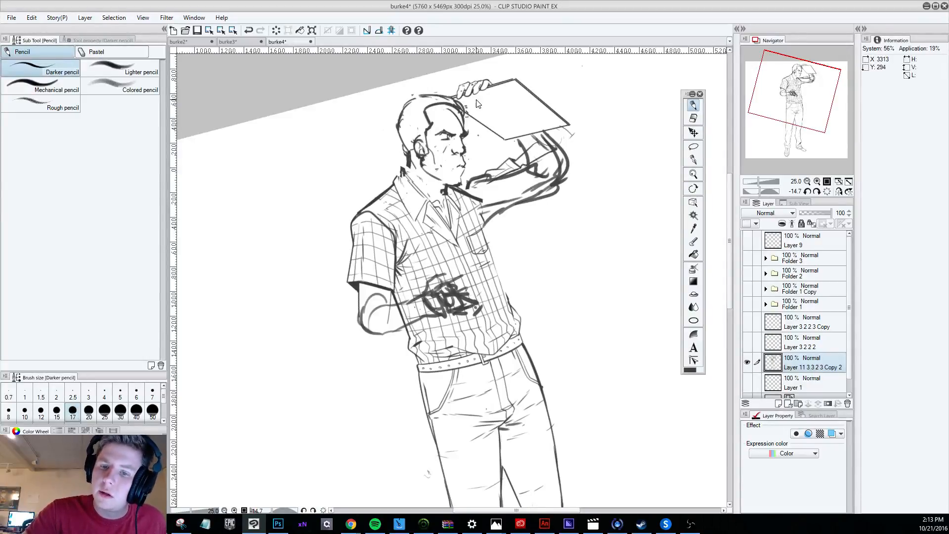
key(ctrl+z)
key(e)
key(r)
drag(568, 435, 498, 460)
key(e)
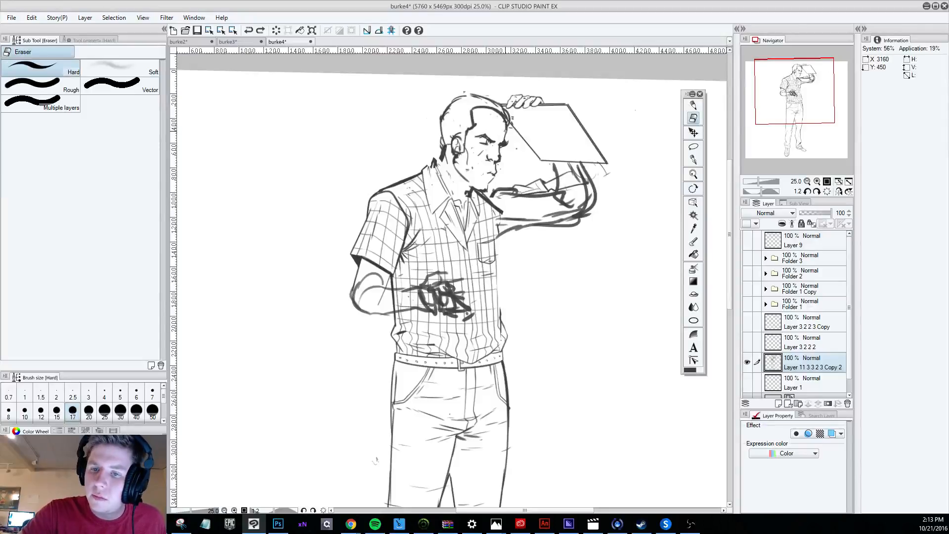
mouse_move(505, 129)
mouse_down()
mouse_move(489, 106)
mouse_move(503, 116)
mouse_up()
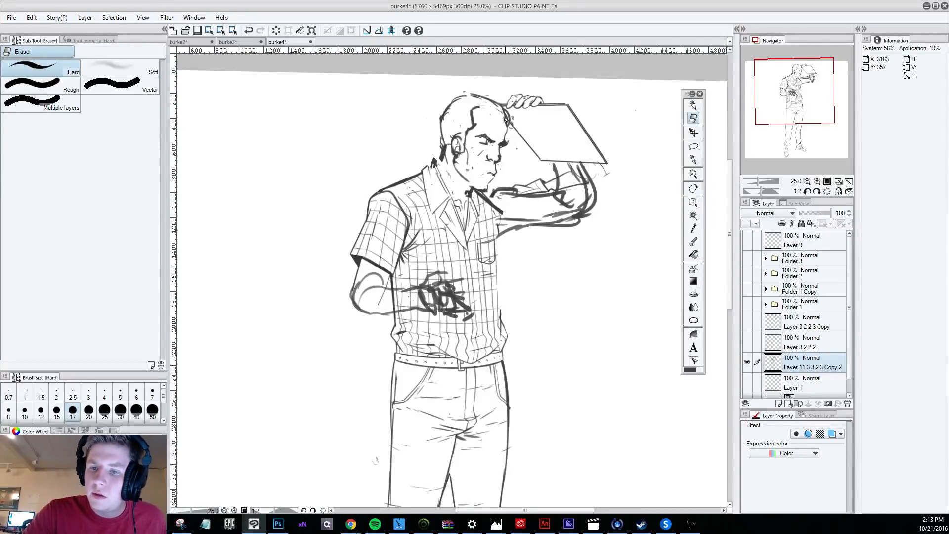
Lasso the lower face, shift it slightly forward, deselect it, and pencil the jaw line beneath the chin.
key(m)
mouse_move(516, 148)
mouse_down()
mouse_move(511, 132)
mouse_move(468, 163)
mouse_move(512, 158)
mouse_move(505, 152)
mouse_up()
click(693, 132)
click(427, 200)
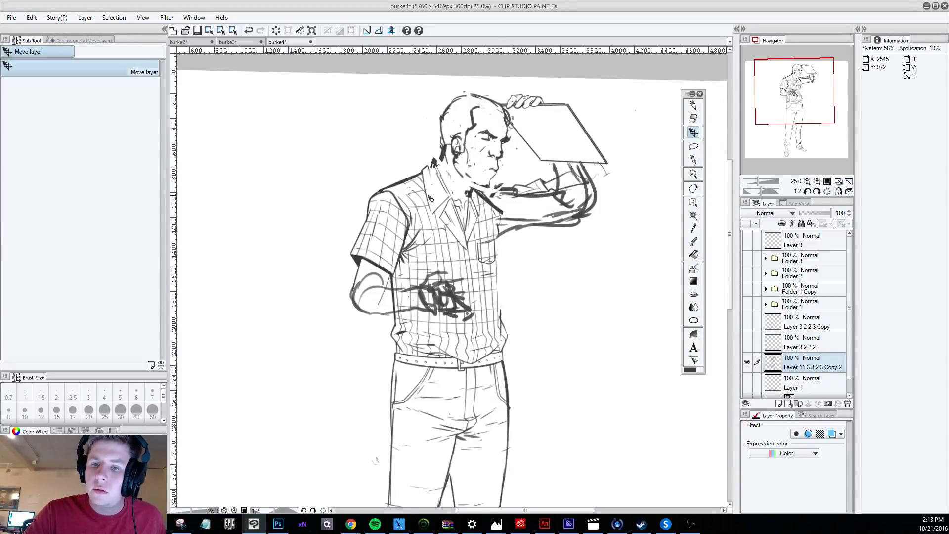
key(e)
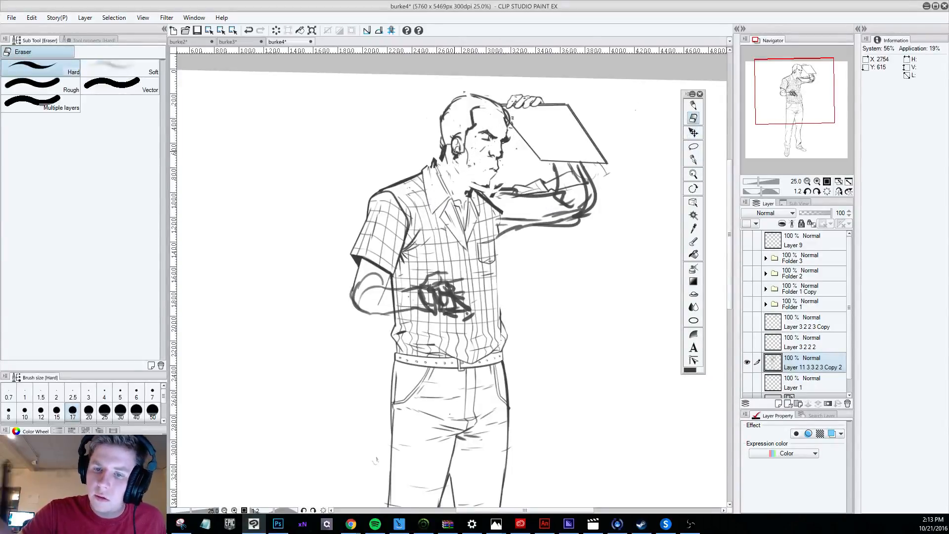
key(p)
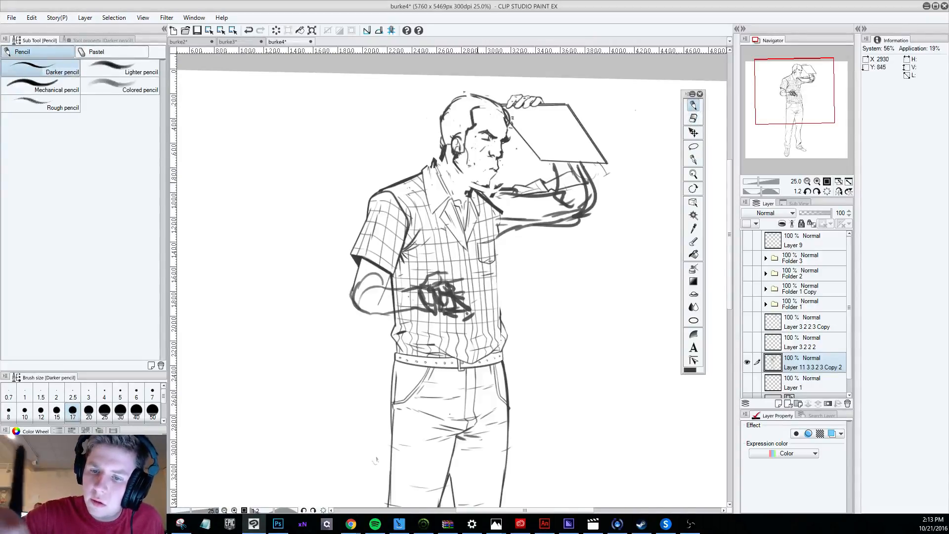
mouse_move(478, 178)
mouse_down()
mouse_move(475, 187)
mouse_move(488, 186)
mouse_up()
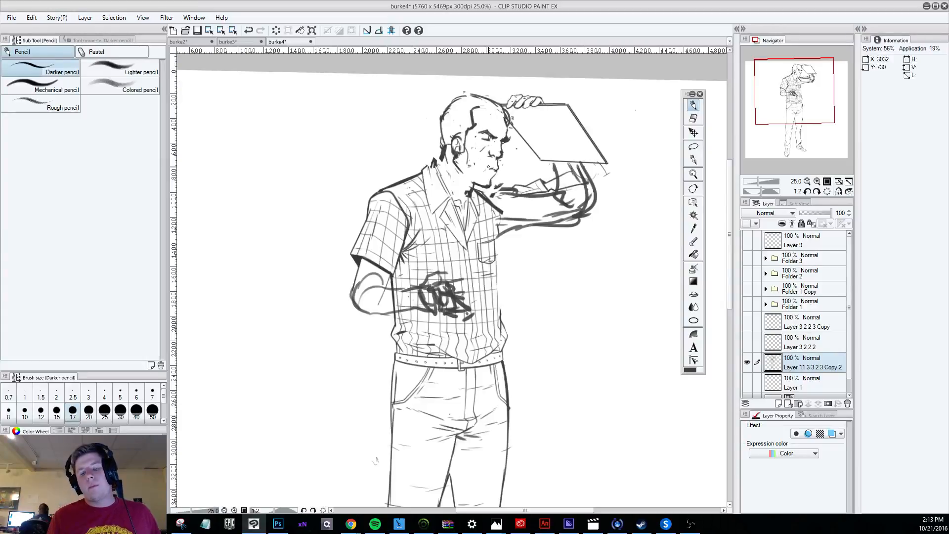
Pencil the underside of the jaw and chin with the Darker pencil at size 17.
scroll(562, 226, down, 3)
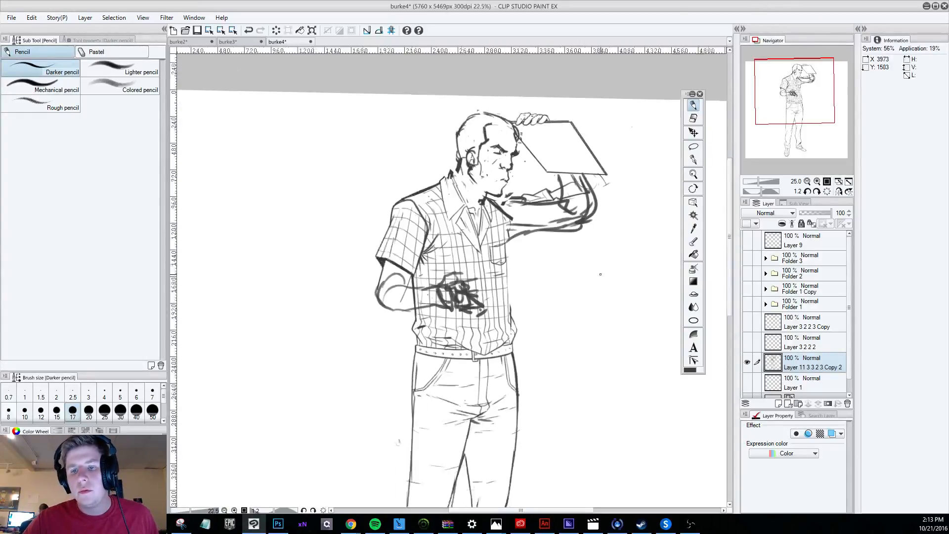
scroll(563, 226, down, 2)
scroll(564, 217, up, 6)
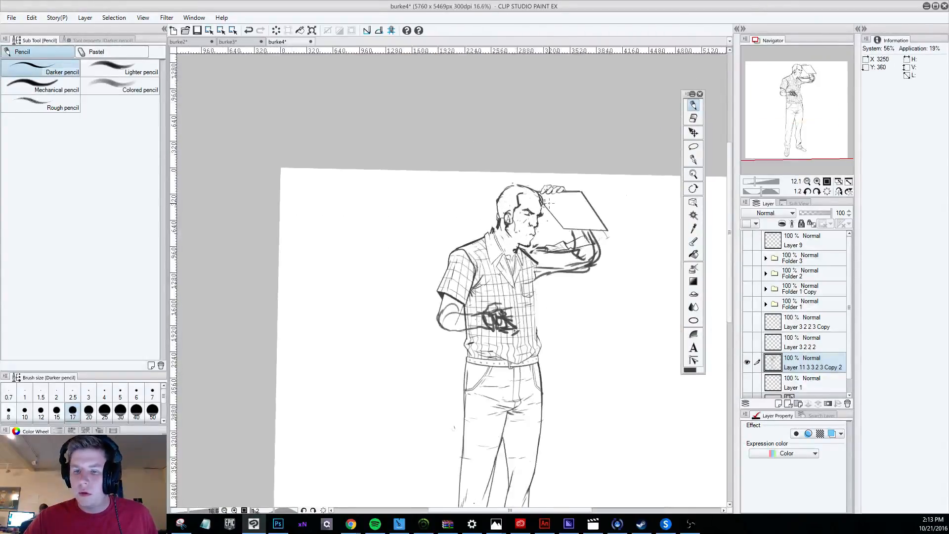
key(shift+space)
drag(593, 475, 682, 332)
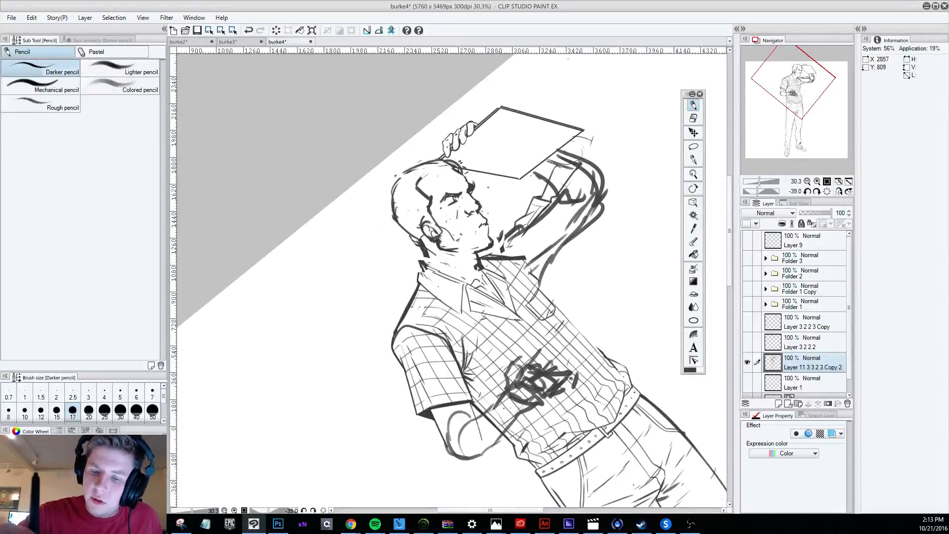
mouse_move(472, 249)
mouse_down()
mouse_move(490, 244)
mouse_move(502, 224)
mouse_move(465, 159)
mouse_move(395, 237)
mouse_move(493, 244)
mouse_up()
Lasso the whole head, shift it slightly down toward the shirt collar, and deselect it.
click(693, 146)
click(693, 132)
drag(500, 213, 479, 228)
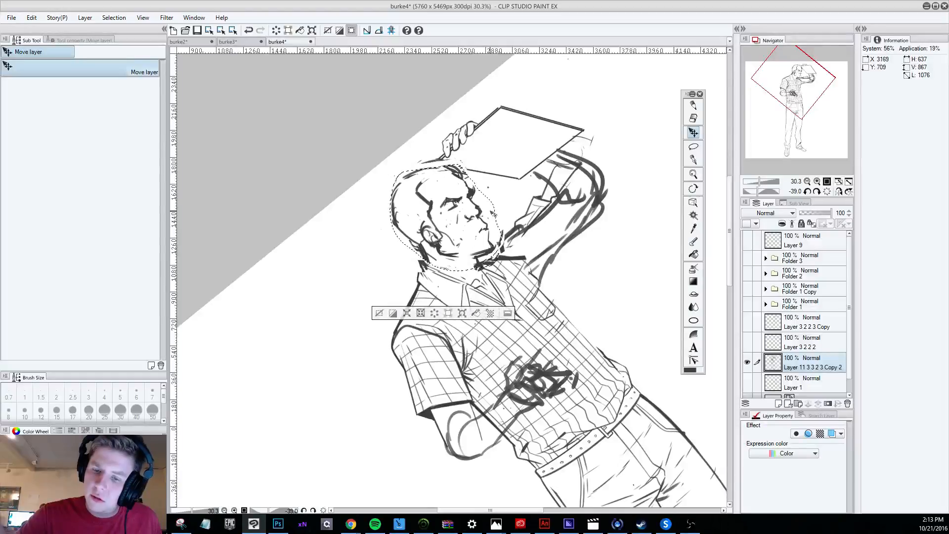
click(380, 308)
scroll(396, 307, down, 6)
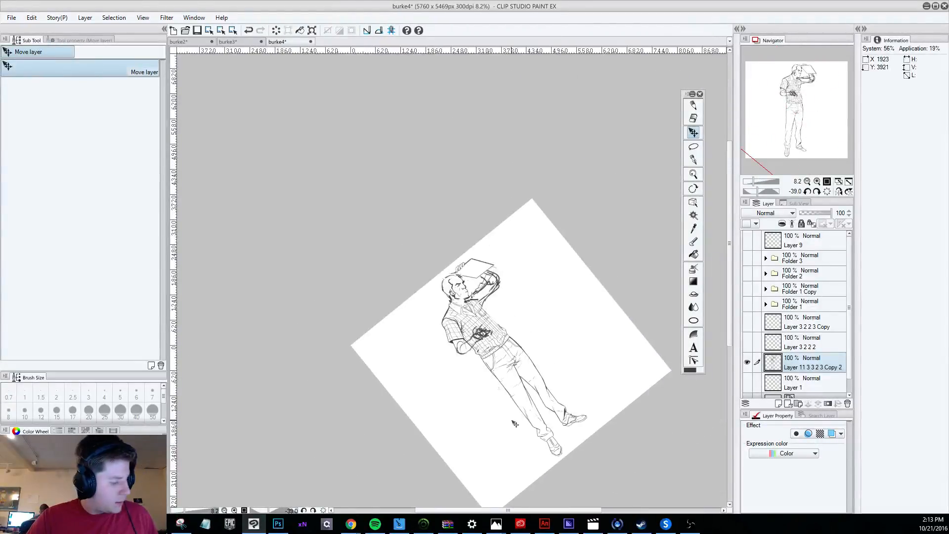
key(r)
drag(513, 424, 374, 408)
scroll(420, 285, up, 5)
scroll(418, 285, up, 4)
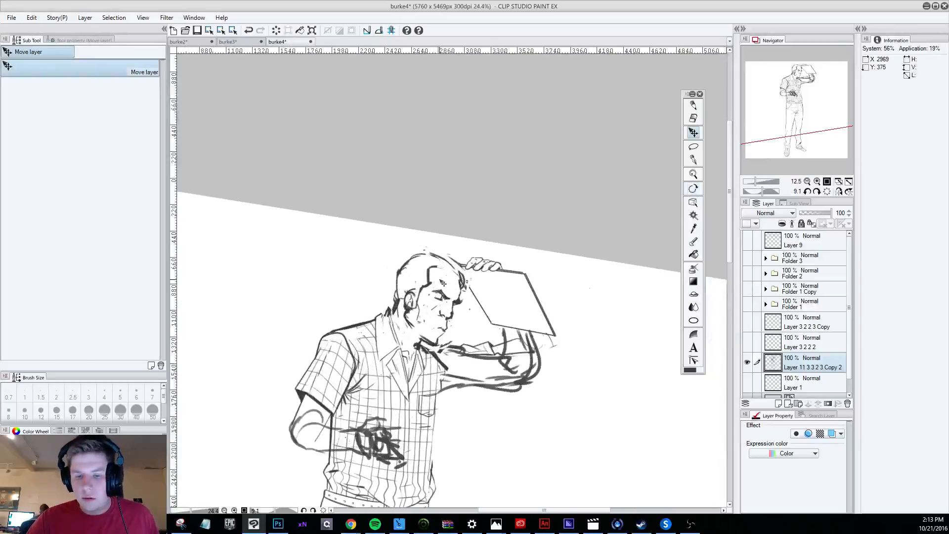
Try short pencil strokes between the eye and the nose.
key(p)
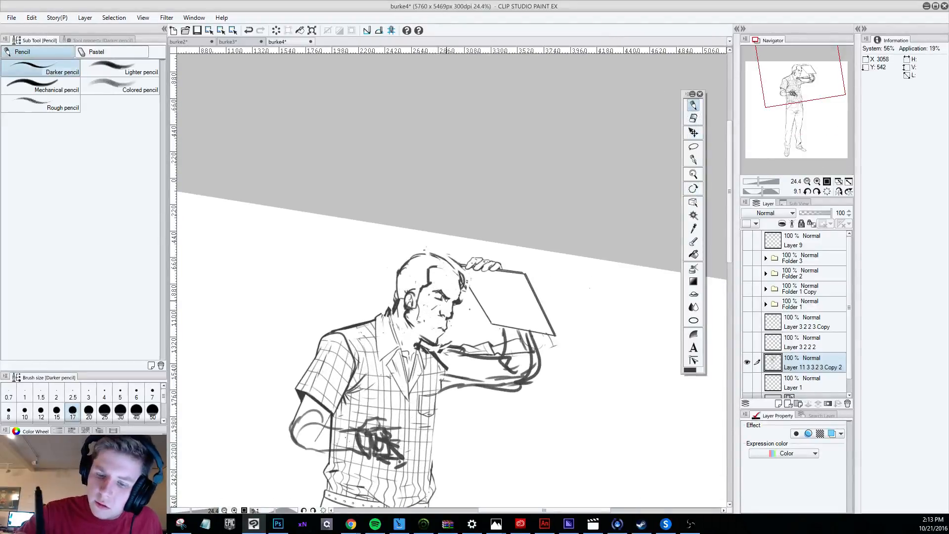
key(r)
drag(513, 445, 629, 379)
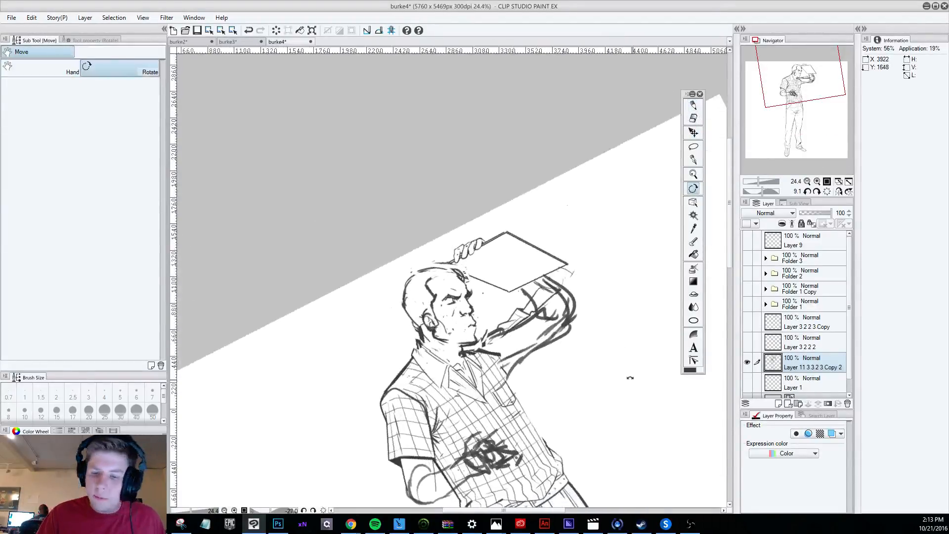
key(p)
drag(463, 305, 468, 312)
key(ctrl+z)
key(ctrl+z)
key(ctrl+z)
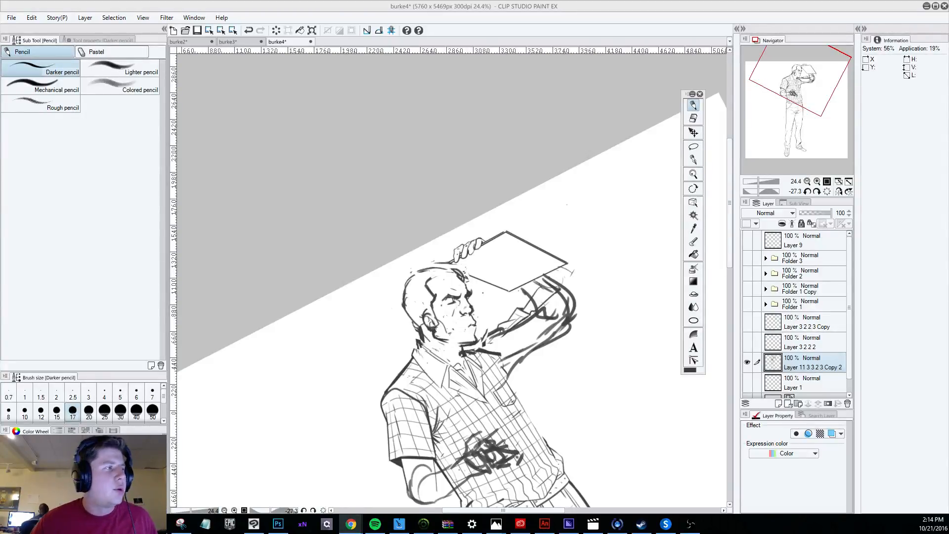
Try reworking the lines around the eye and nose bridge with the eraser and pencil.
click(693, 118)
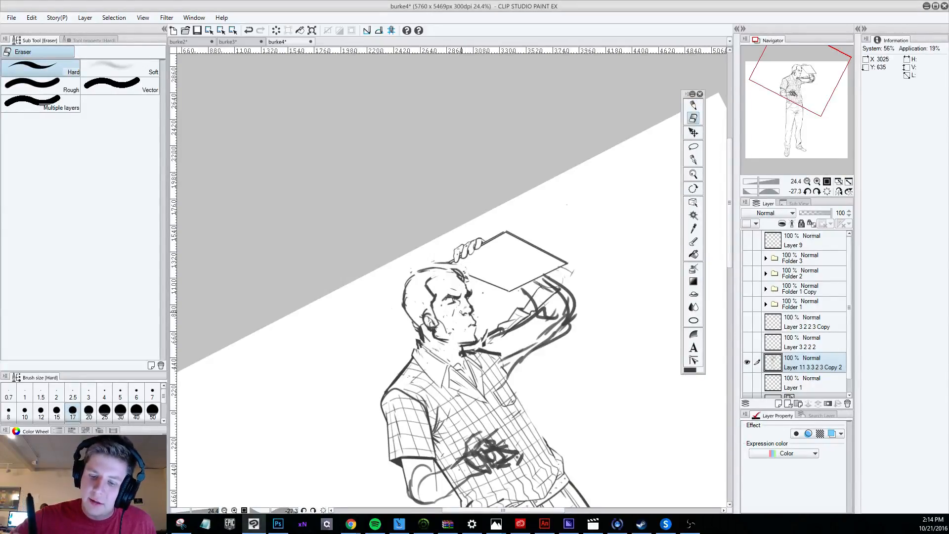
click(693, 105)
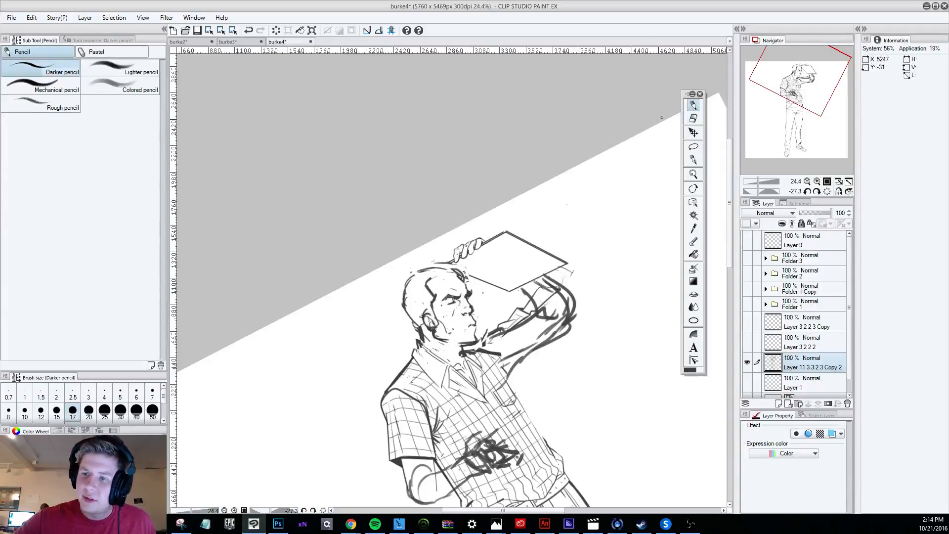
mouse_move(468, 301)
mouse_down()
mouse_move(467, 314)
mouse_move(471, 304)
mouse_up()
key(ctrl+z)
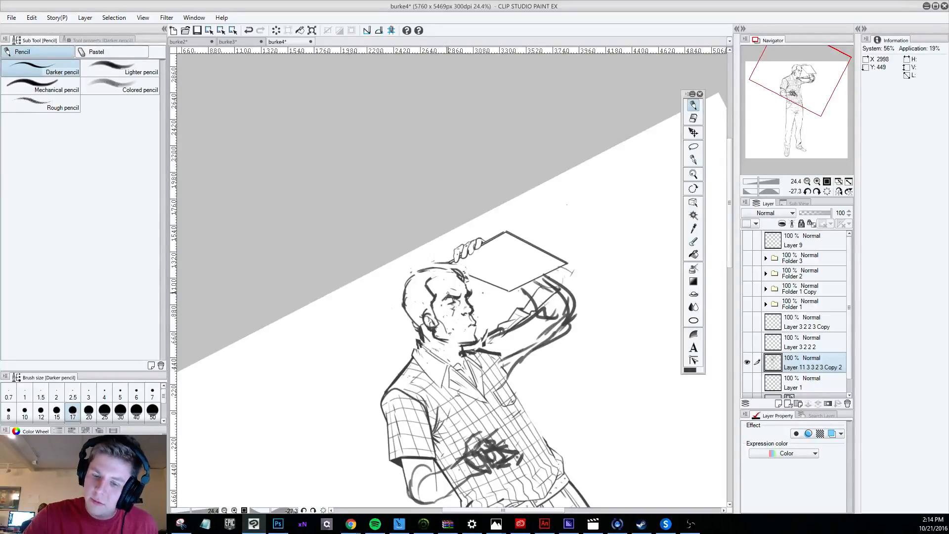
click(693, 118)
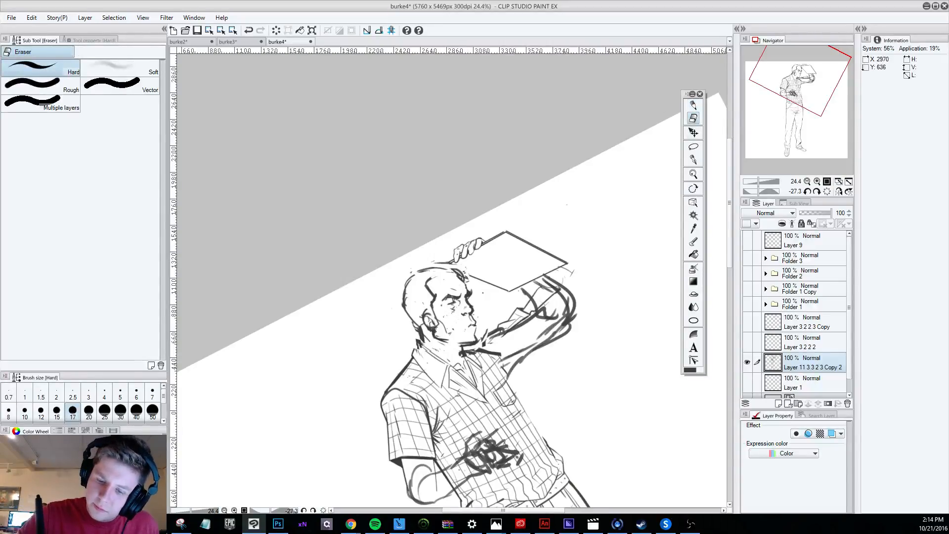
click(692, 105)
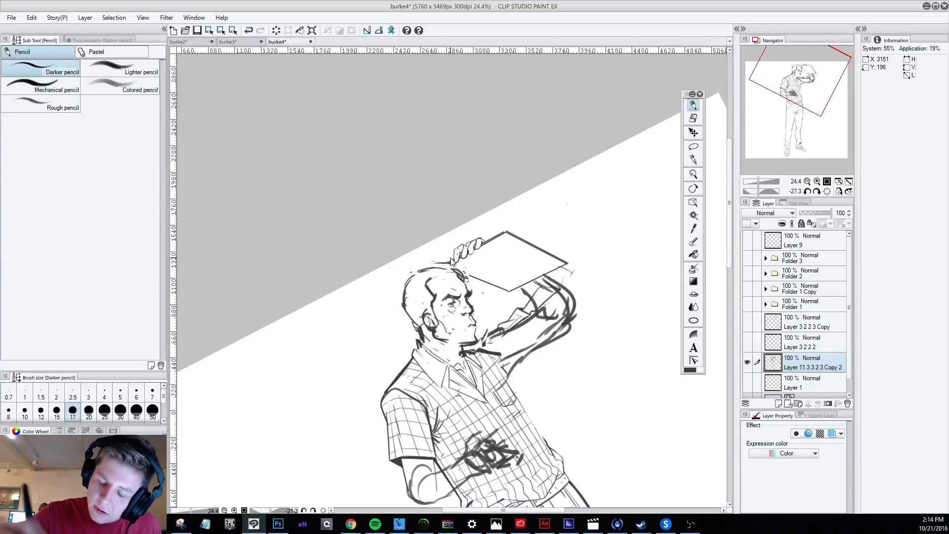
key(ctrl+z)
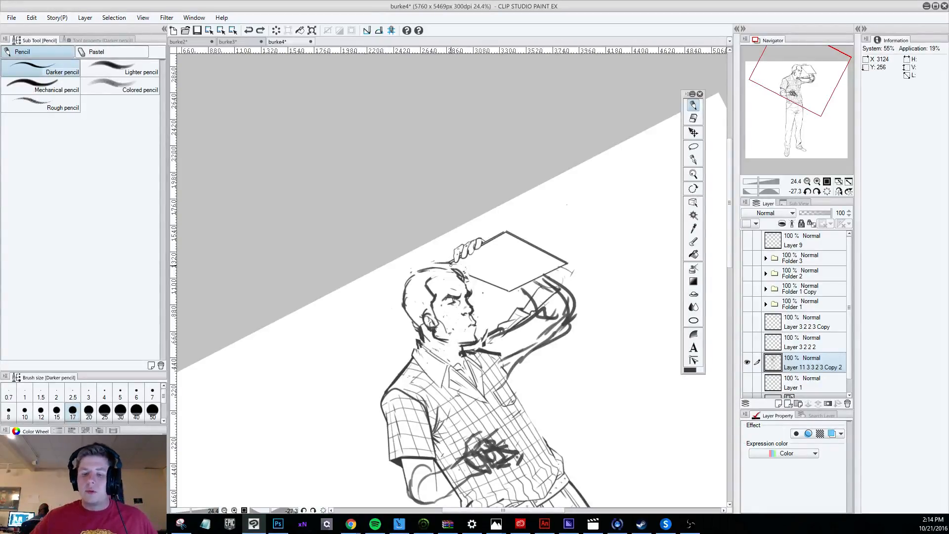
Show the Folder 1 Copy figure beside the reworked figure to compare their heads.
scroll(416, 319, down, 7)
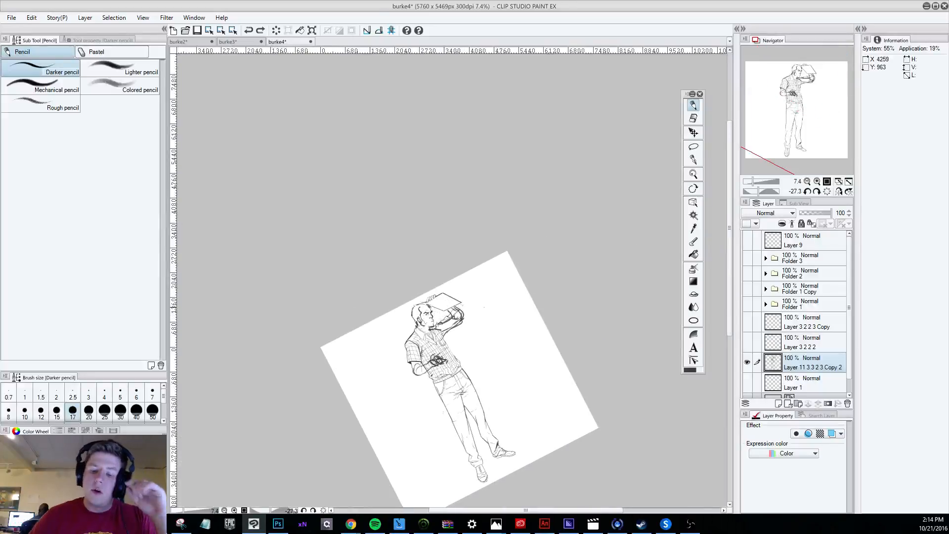
key(r)
drag(519, 377, 440, 425)
scroll(424, 303, up, 3)
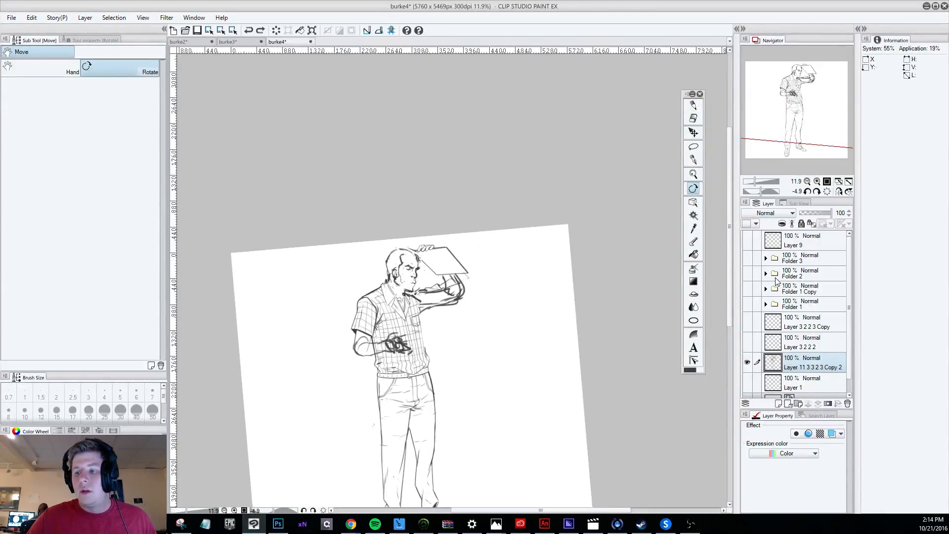
click(748, 258)
click(747, 258)
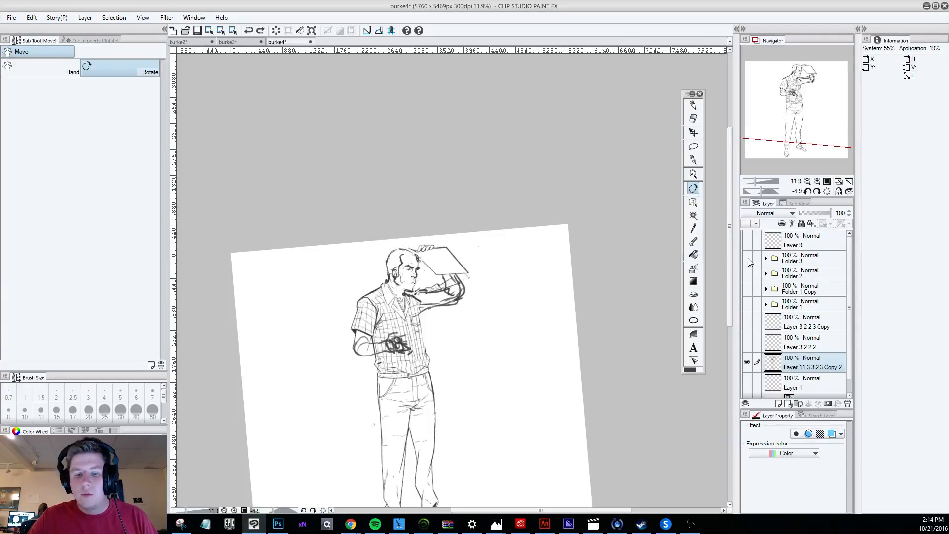
click(747, 288)
scroll(396, 277, up, 2)
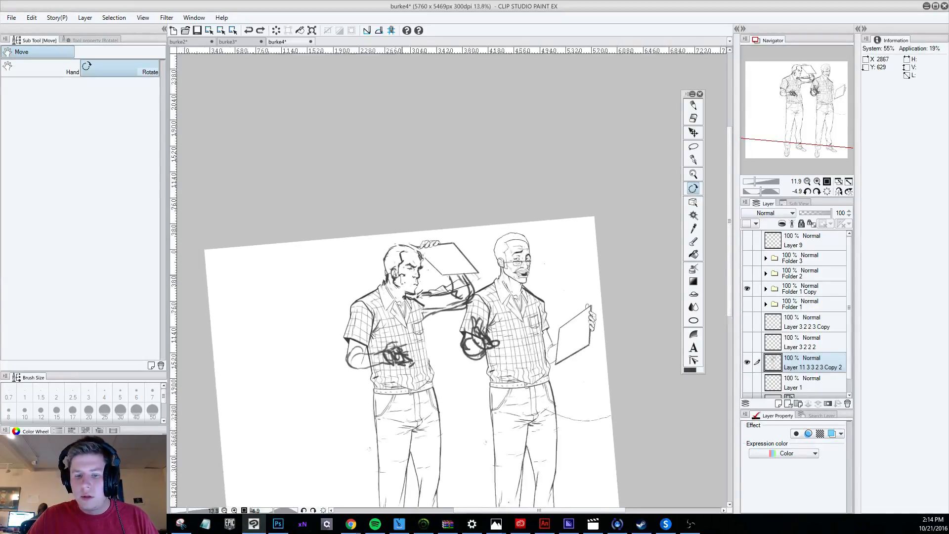
scroll(416, 261, up, 2)
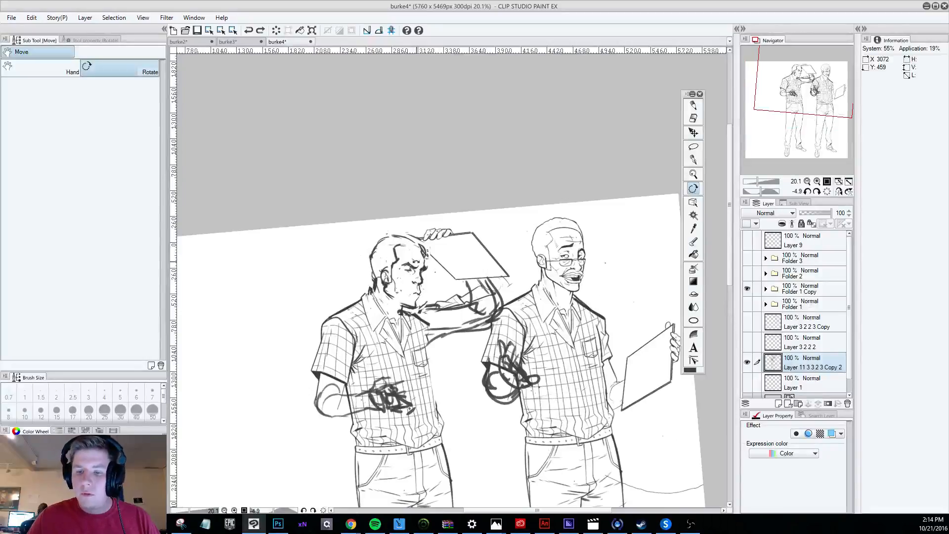
click(693, 132)
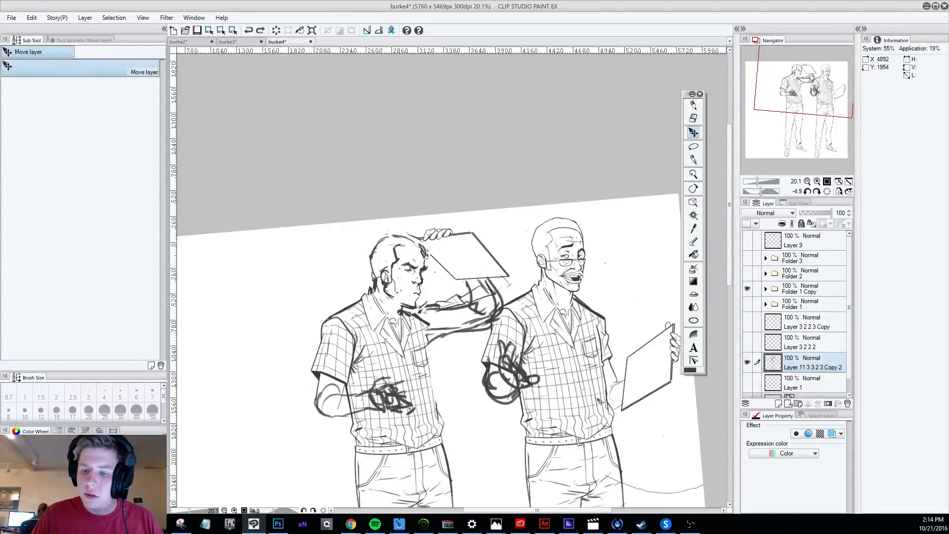
Move the Folder 1 Copy figure over the reworked figure so their heads and torsos overlap.
click(747, 288)
click(746, 289)
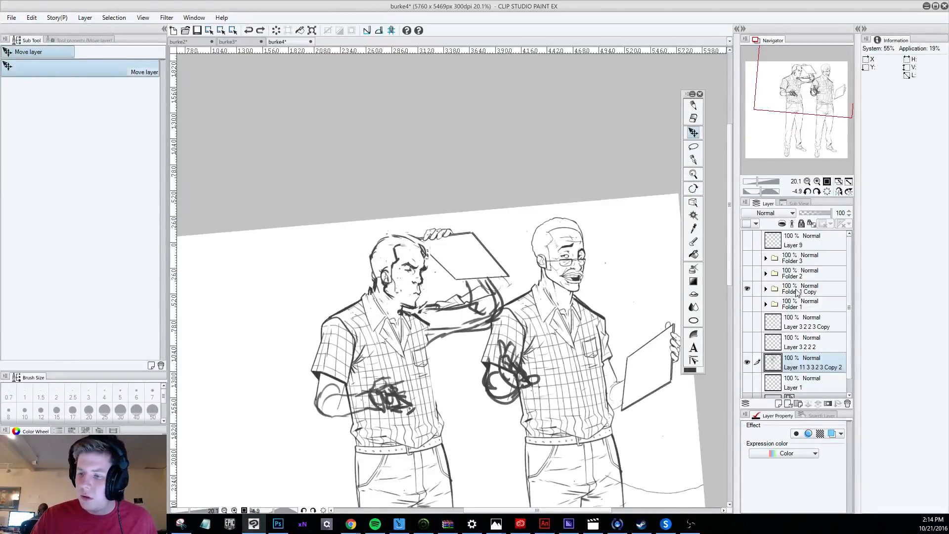
click(797, 292)
drag(594, 409, 453, 411)
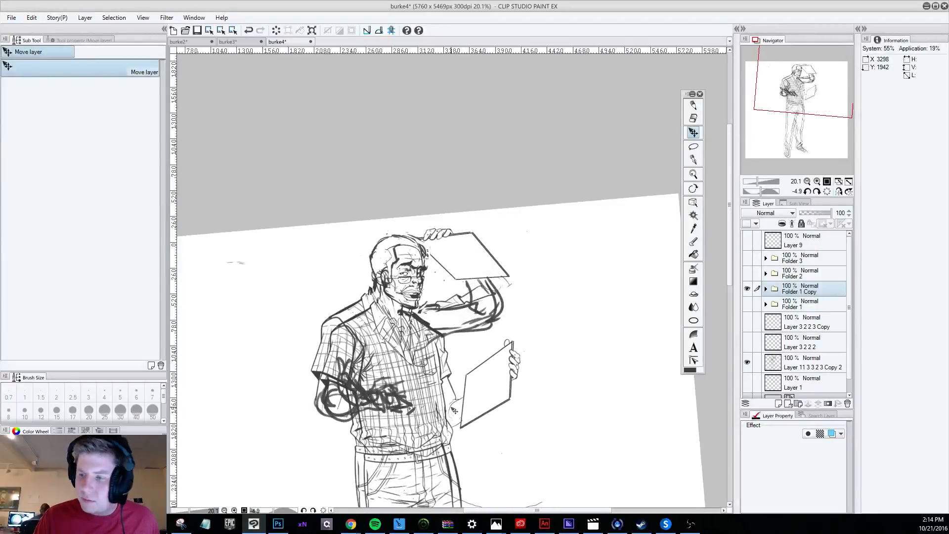
Fade Layer 11 3 3 2 3 Copy 2 to 32% opacity and nudge its figure slightly to compare the overlapping heads.
click(804, 366)
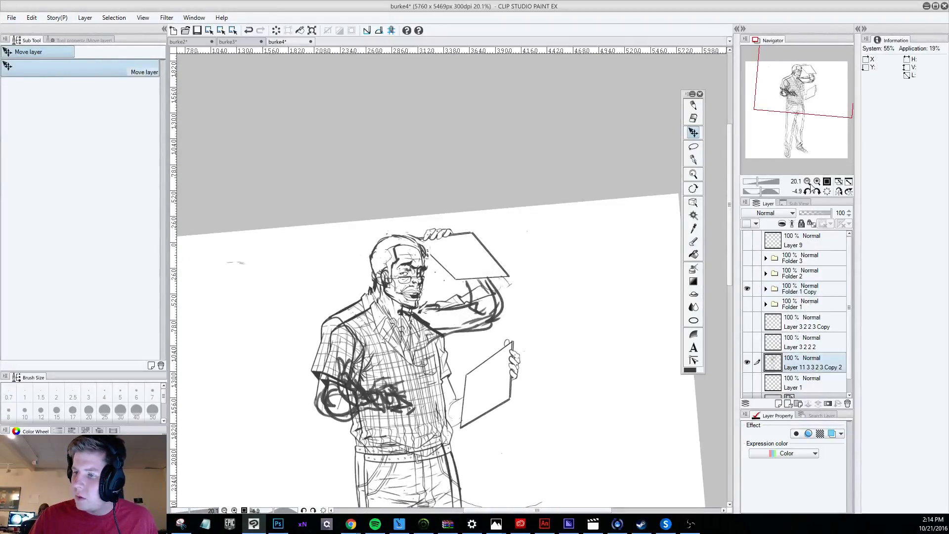
drag(828, 212, 808, 206)
scroll(415, 275, up, 3)
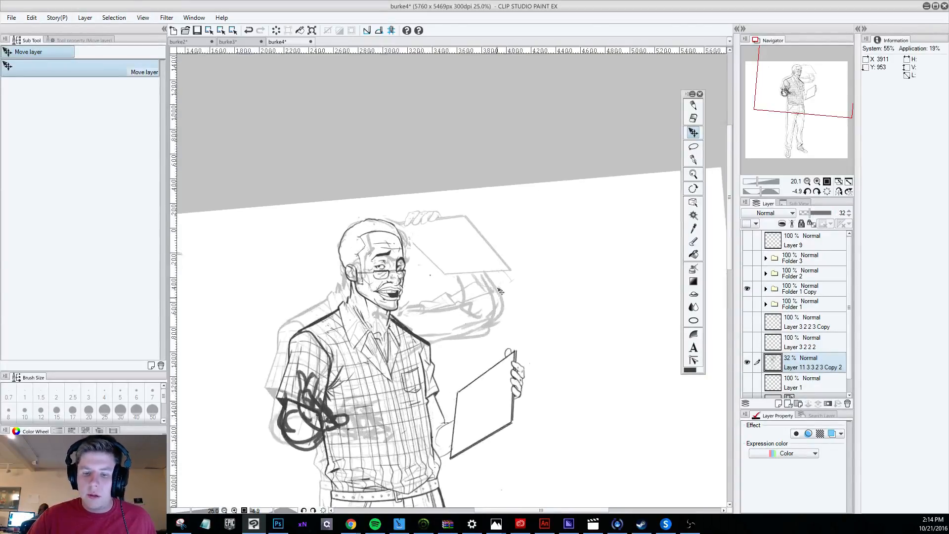
mouse_move(406, 283)
mouse_down()
mouse_move(386, 297)
mouse_move(398, 295)
mouse_up()
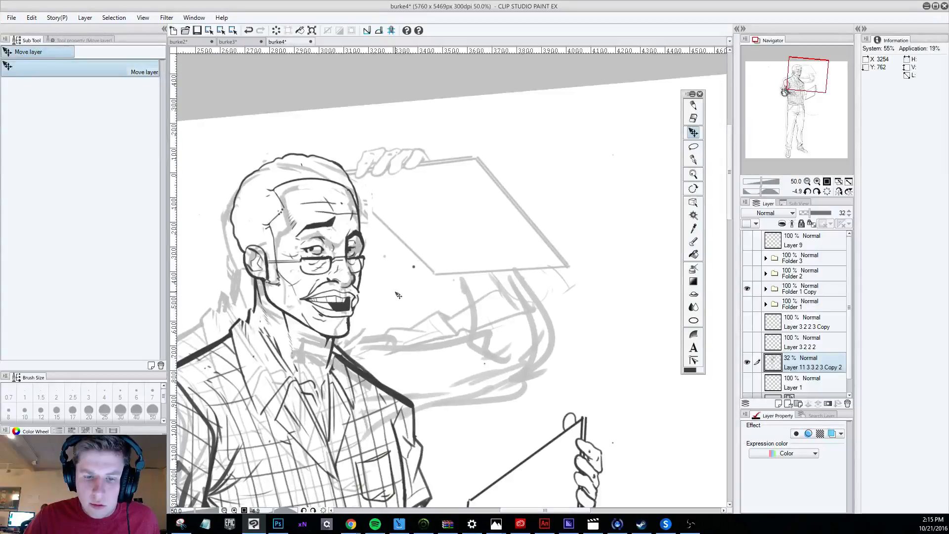
scroll(397, 295, down, 3)
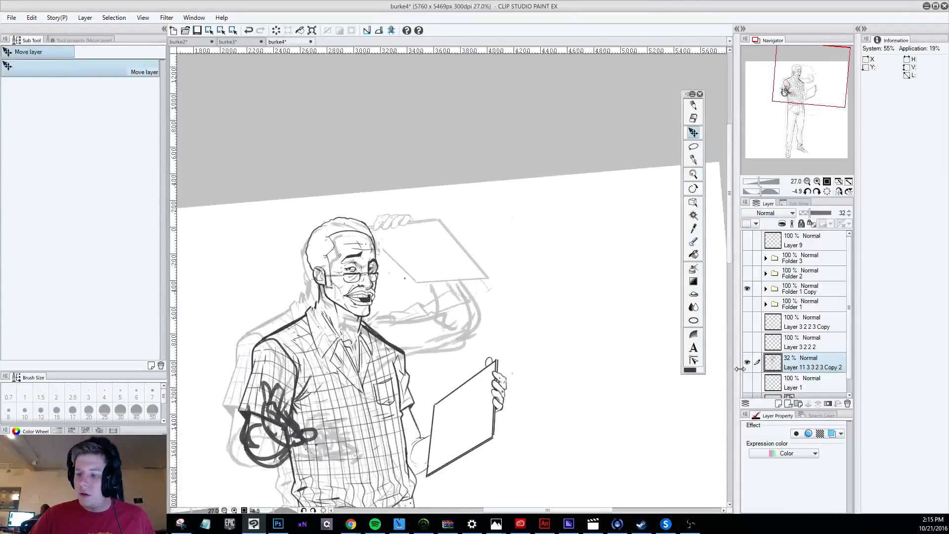
Compare the overlaid figures by toggling the faded layer's visibility, and hide Folder 1 Copy.
click(747, 362)
click(746, 362)
click(746, 288)
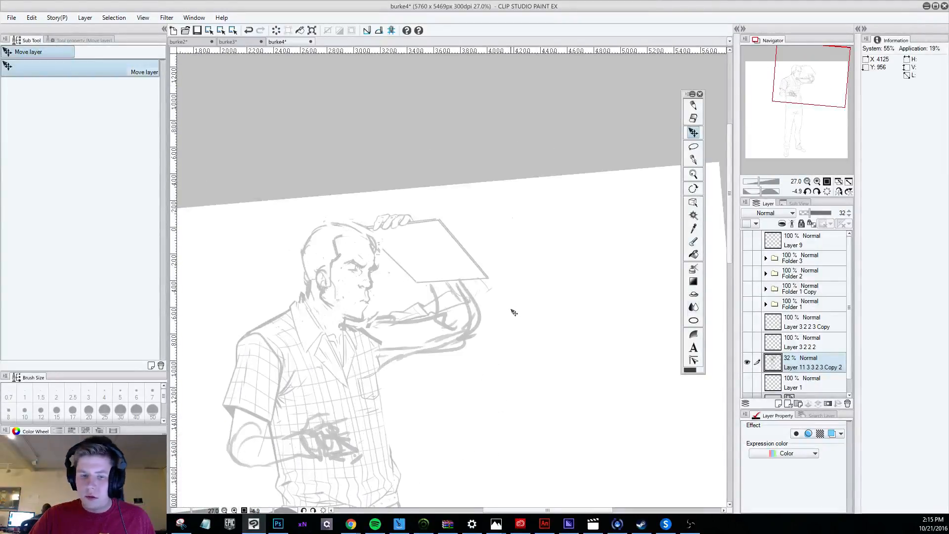
Rotate the canvas to -36 degrees and pencil a line along the faded figure's front hairline above the forehead.
scroll(413, 274, up, 2)
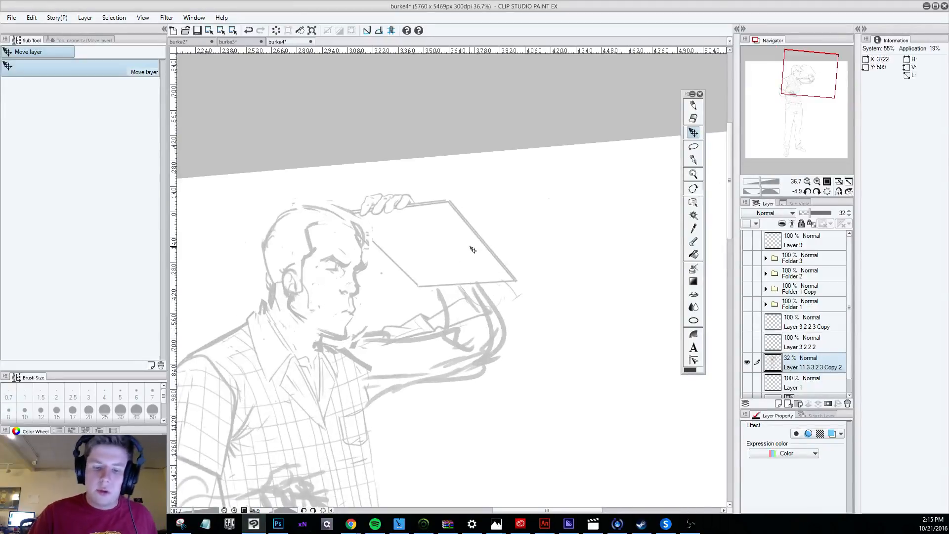
key(e)
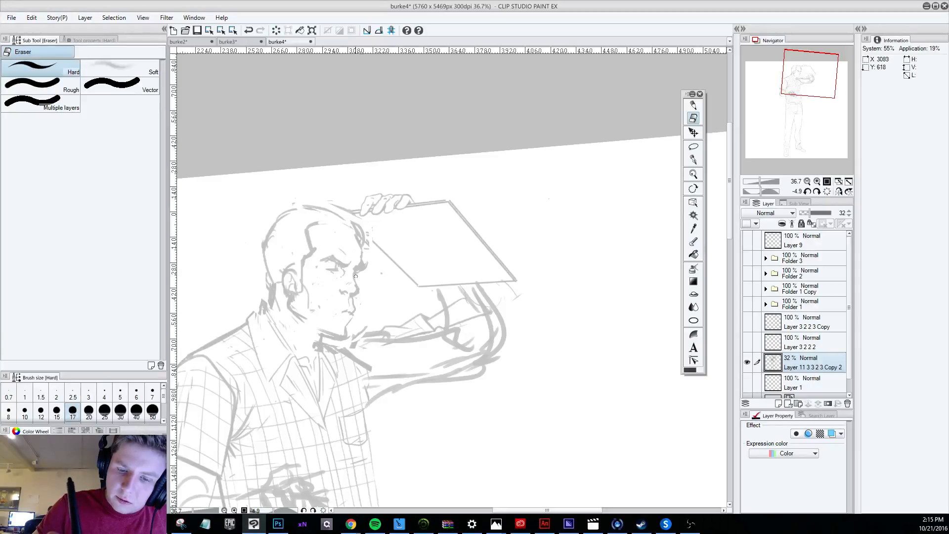
key(r)
drag(494, 469, 566, 429)
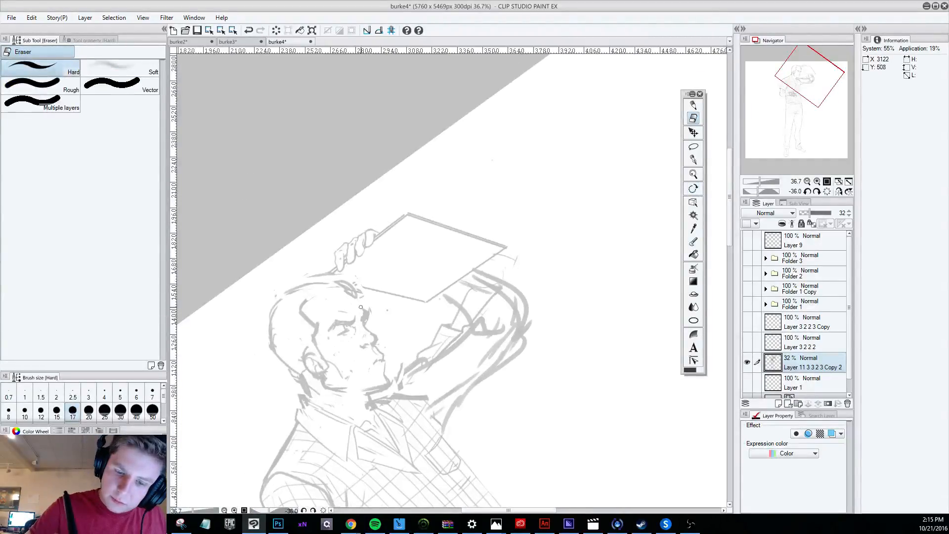
click(693, 105)
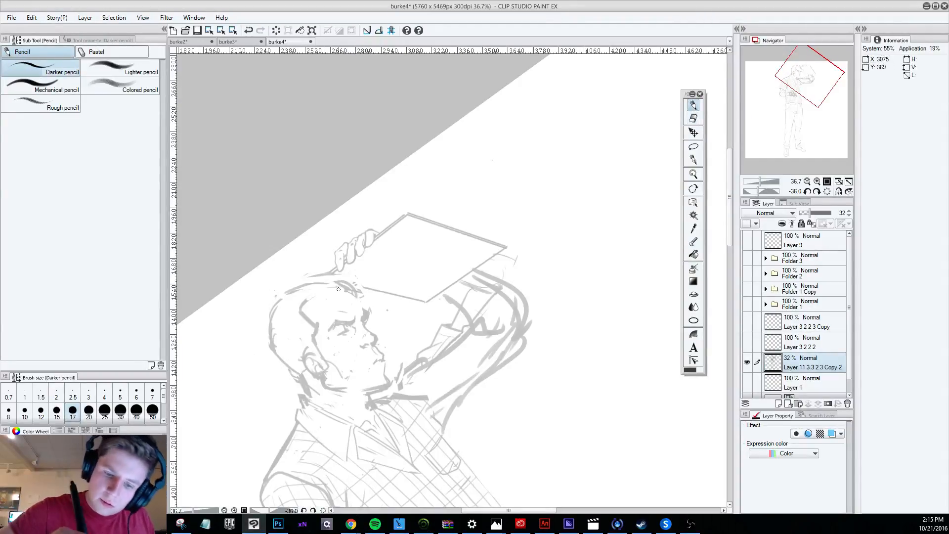
drag(339, 289, 361, 297)
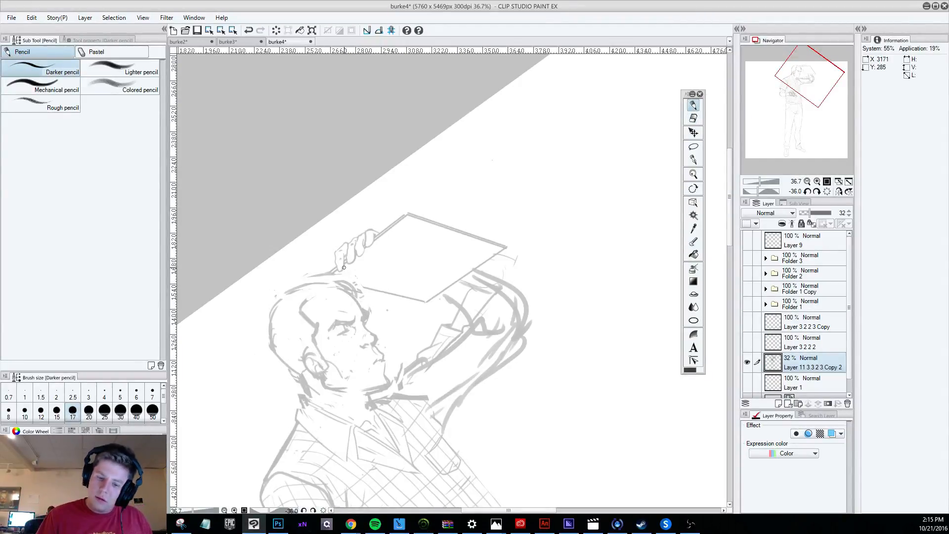
Retouch the lips and mouth profile of the faded head with the hard eraser and darker pencil.
click(693, 118)
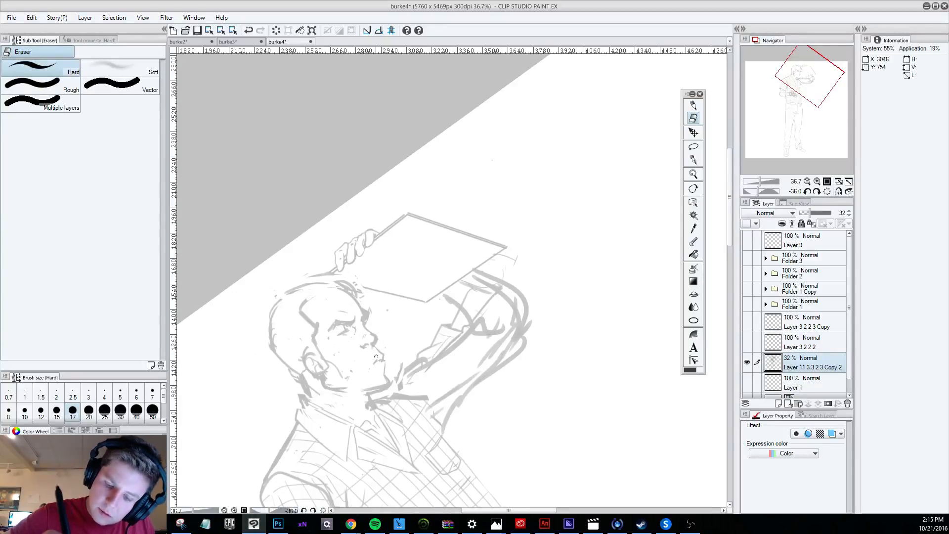
click(693, 105)
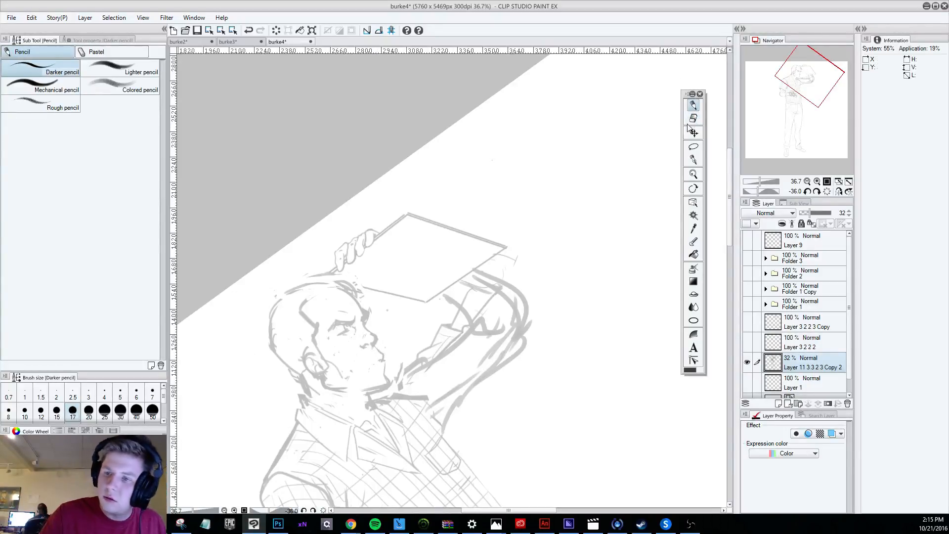
click(693, 118)
key(p)
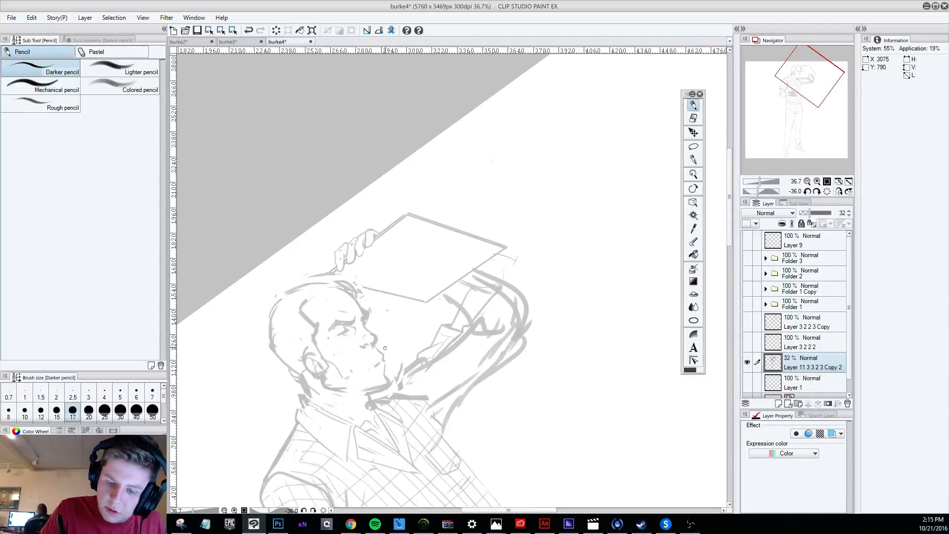
key(ctrl+z)
drag(379, 360, 381, 367)
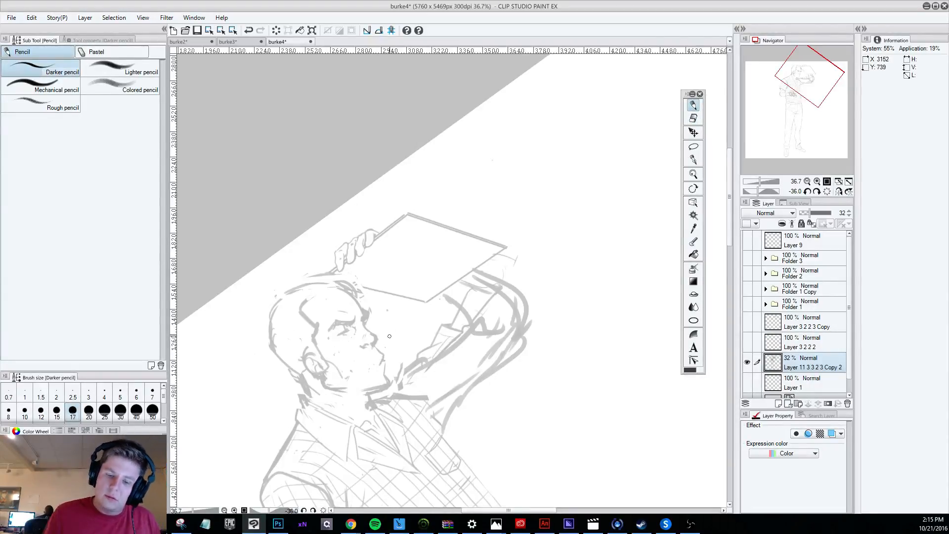
Erase part of the old eye lines and redraw the angry brow above the eye with the darker pencil.
scroll(389, 336, down, 5)
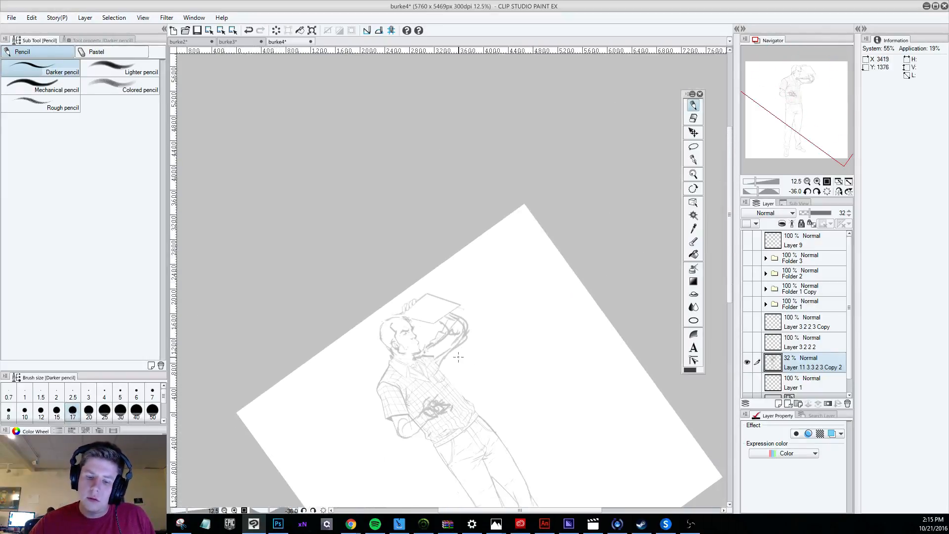
scroll(479, 371, up, 1)
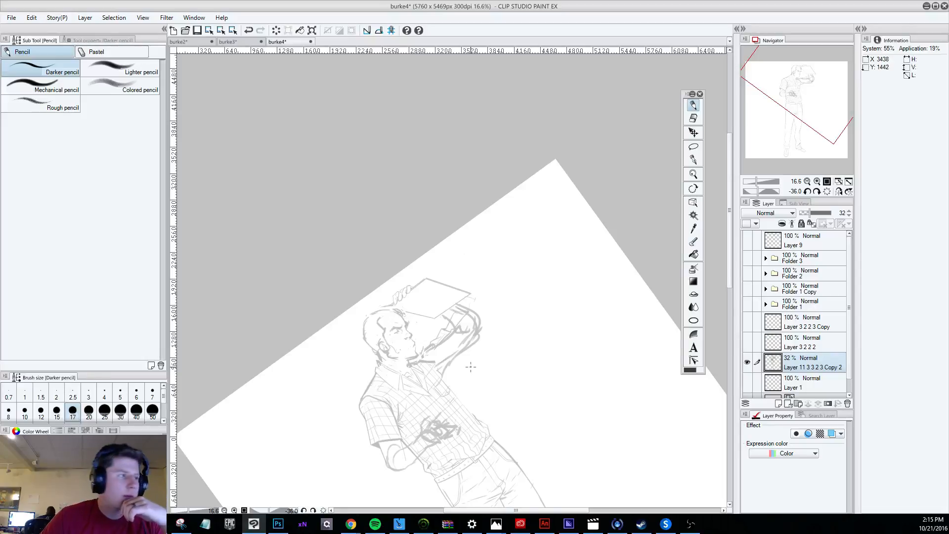
scroll(508, 373, up, 1)
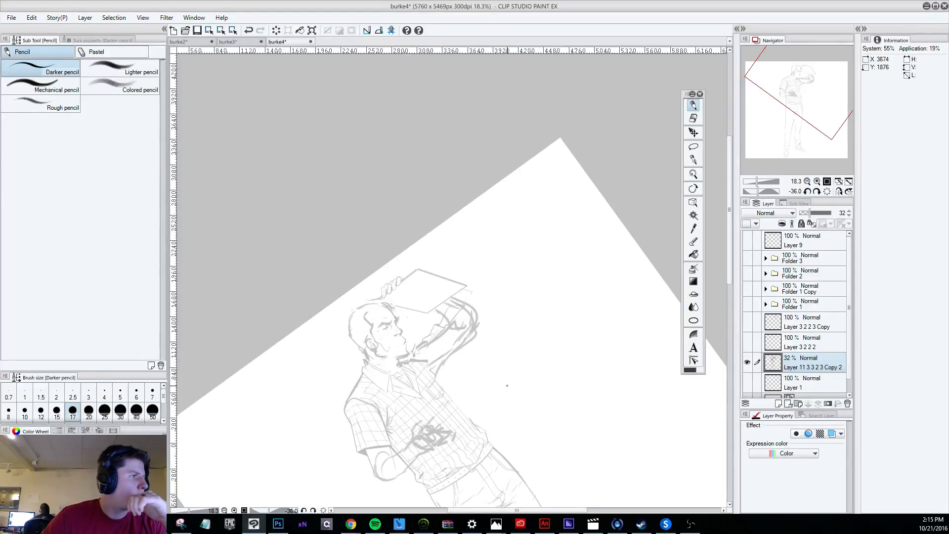
scroll(531, 311, up, 3)
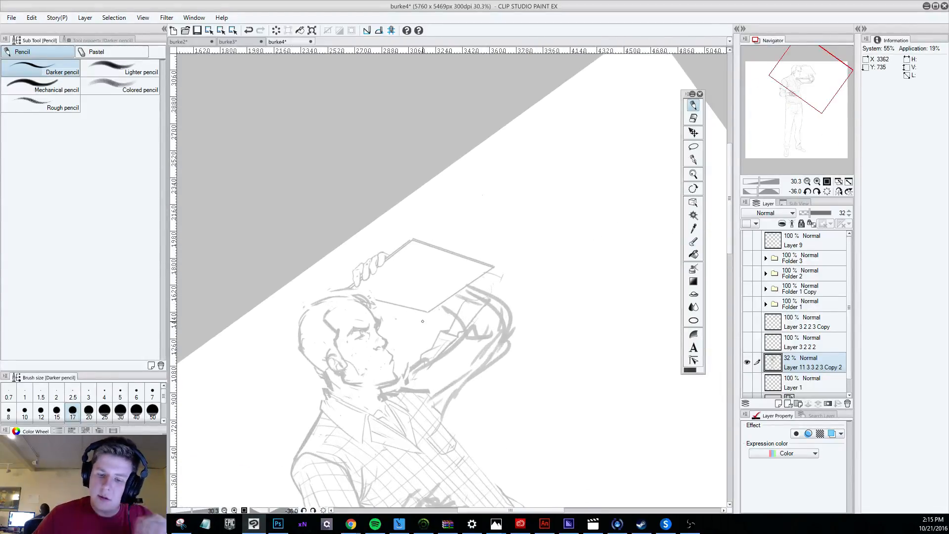
click(694, 118)
mouse_move(351, 334)
mouse_down()
mouse_move(368, 327)
mouse_move(350, 323)
mouse_up()
key(p)
drag(349, 328, 359, 329)
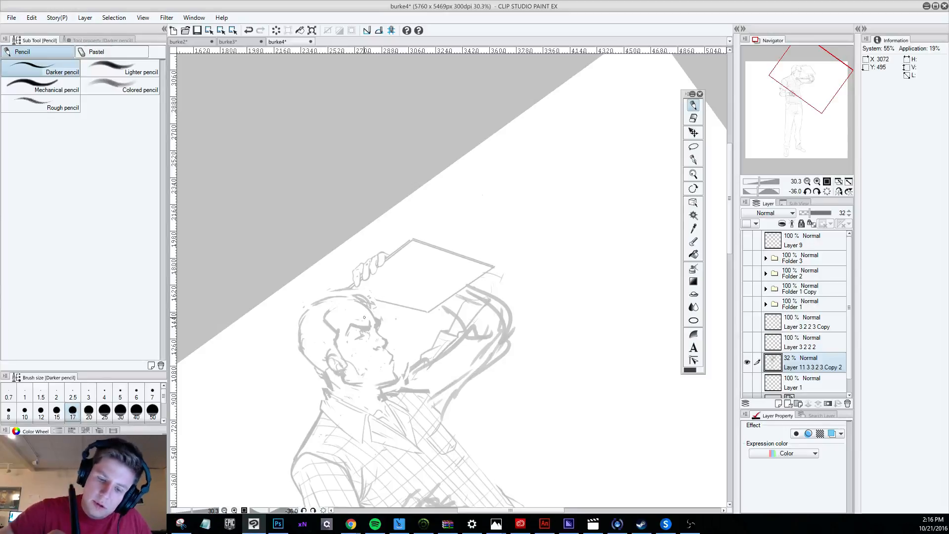
drag(374, 315, 354, 319)
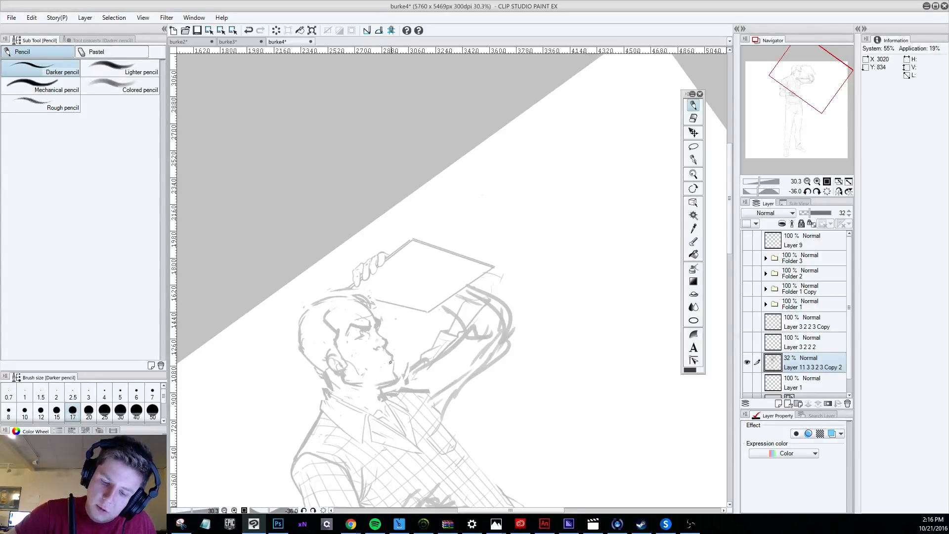
Outline a moustache between the nose and mouth in pencil, undoing the rejected strokes.
key(ctrl+z)
mouse_move(390, 357)
mouse_down()
mouse_move(383, 370)
mouse_move(395, 370)
mouse_move(392, 355)
mouse_move(375, 371)
mouse_move(383, 368)
mouse_up()
key(ctrl+z)
key(ctrl+z)
key(ctrl+z)
key(ctrl+z)
key(ctrl+z)
key(ctrl+z)
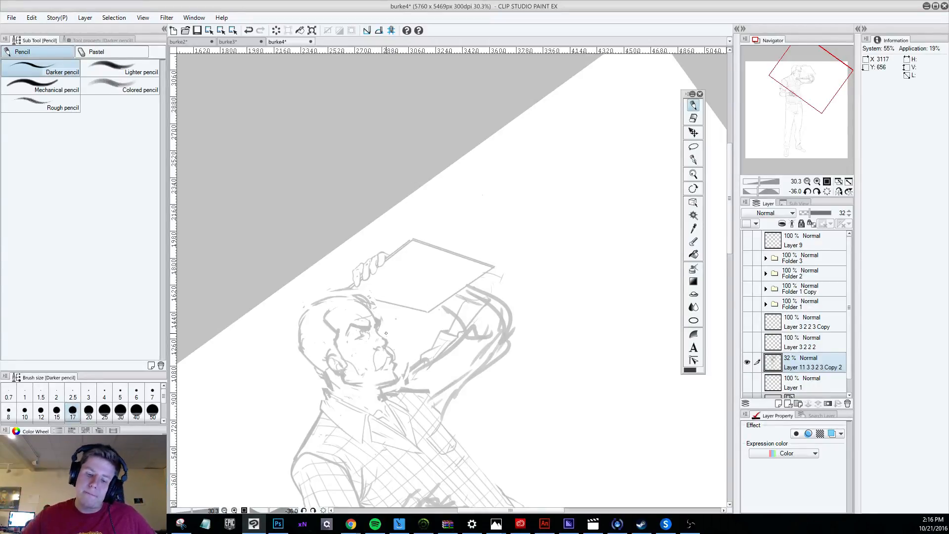
Rework the eye beneath the brow with the eraser and short pencil strokes, undoing the rejected attempts.
scroll(386, 334, down, 5)
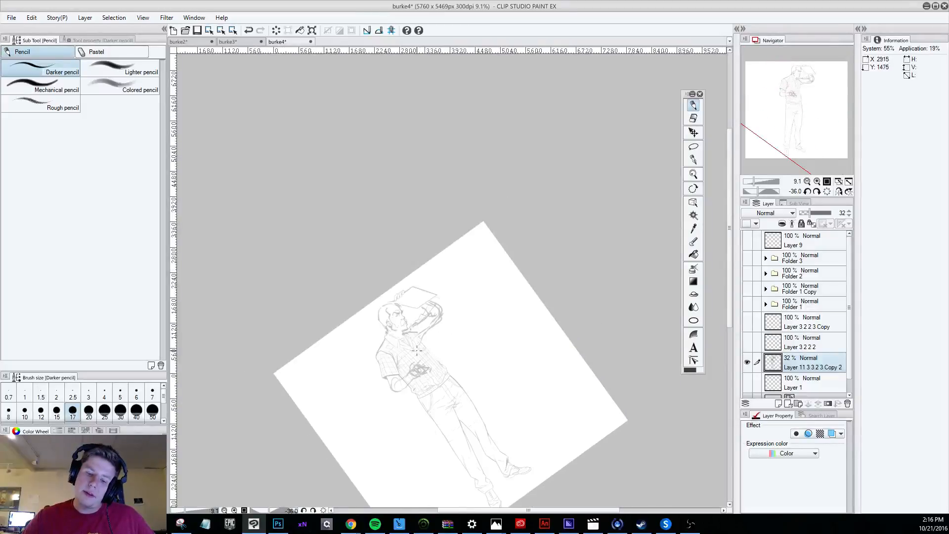
scroll(417, 350, up, 5)
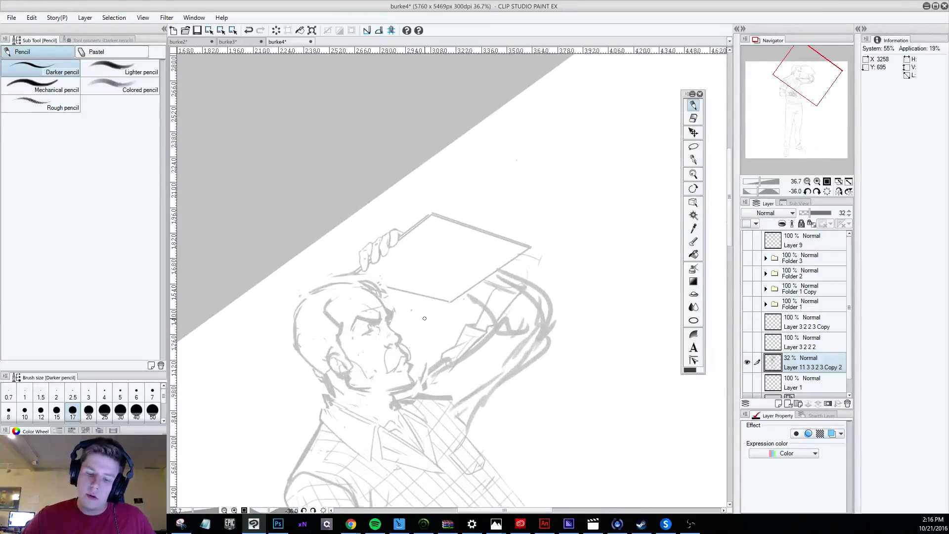
key(e)
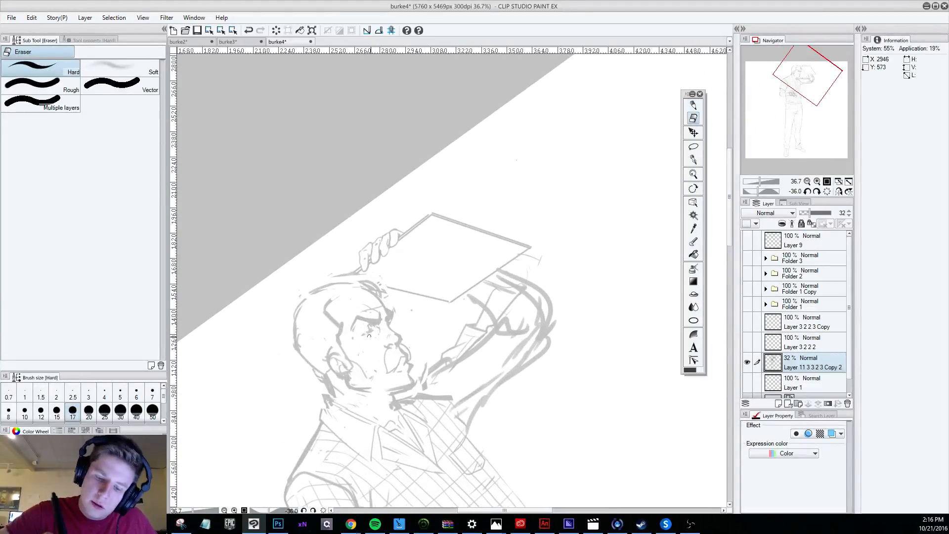
click(694, 105)
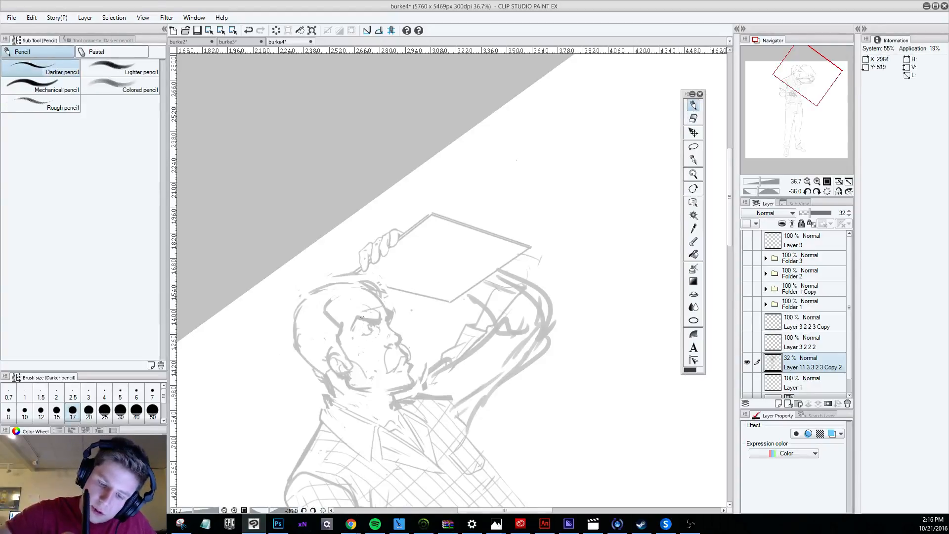
key(ctrl+z)
mouse_move(370, 332)
mouse_down()
mouse_move(360, 299)
mouse_move(371, 334)
mouse_up()
key(ctrl+z)
key(ctrl+z)
key(ctrl+z)
key(ctrl+z)
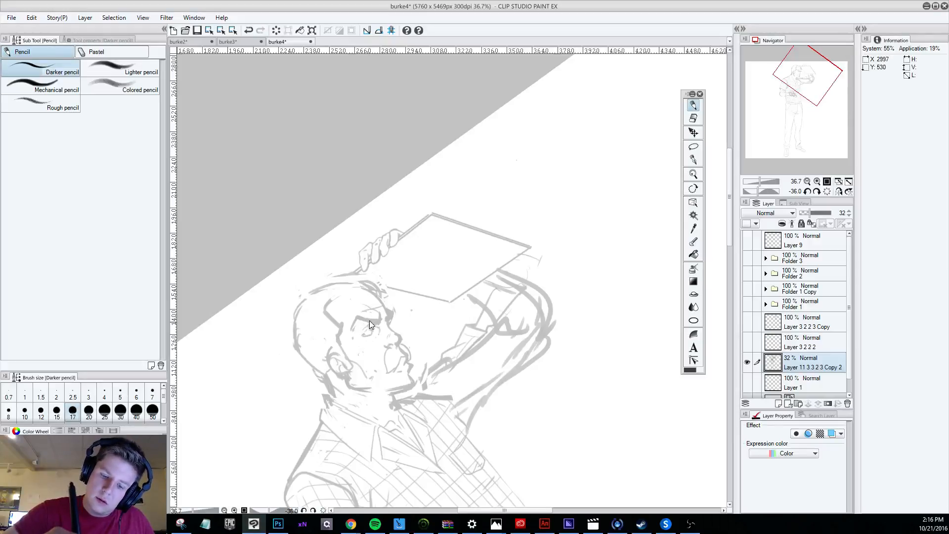
key(ctrl+z)
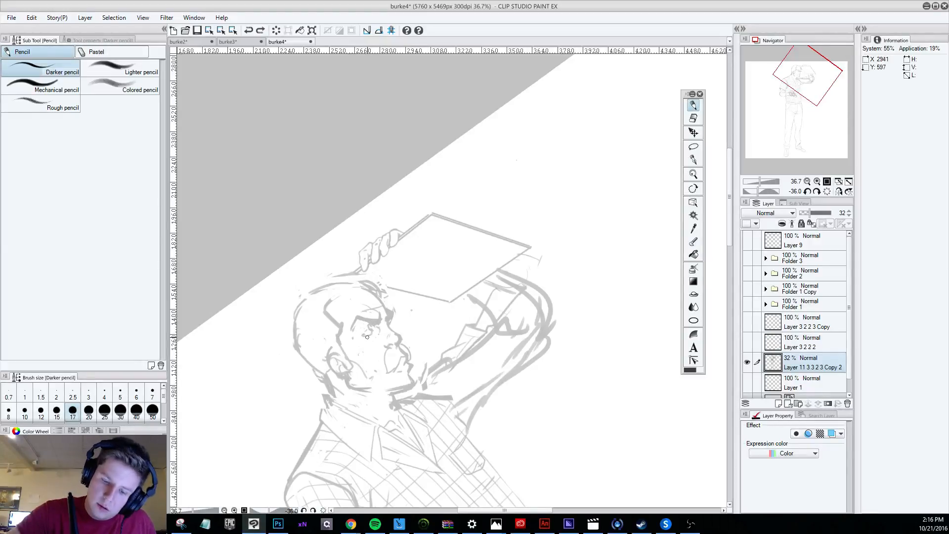
drag(366, 337, 374, 334)
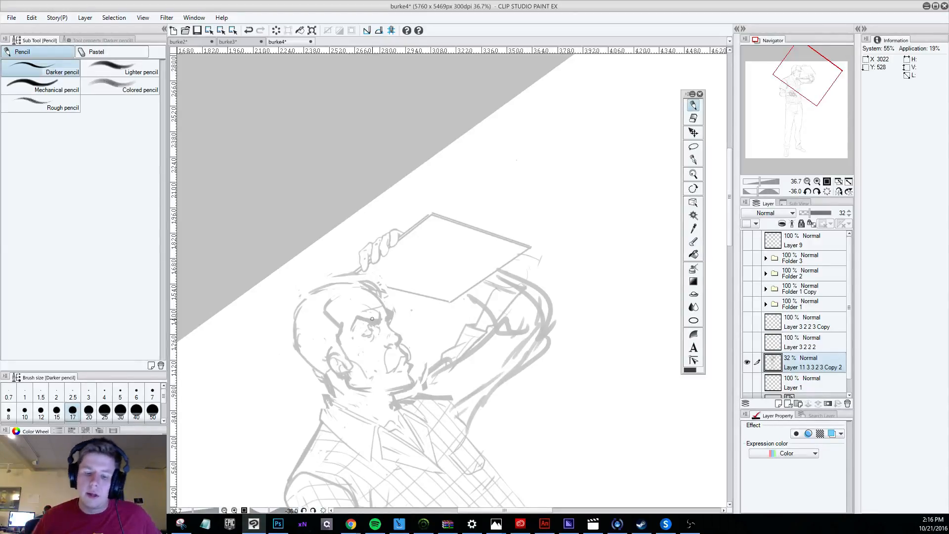
Refine the brow, eye and moustache lines with the hard eraser and darker pencil, checking the face against the whole figure.
scroll(415, 346, down, 5)
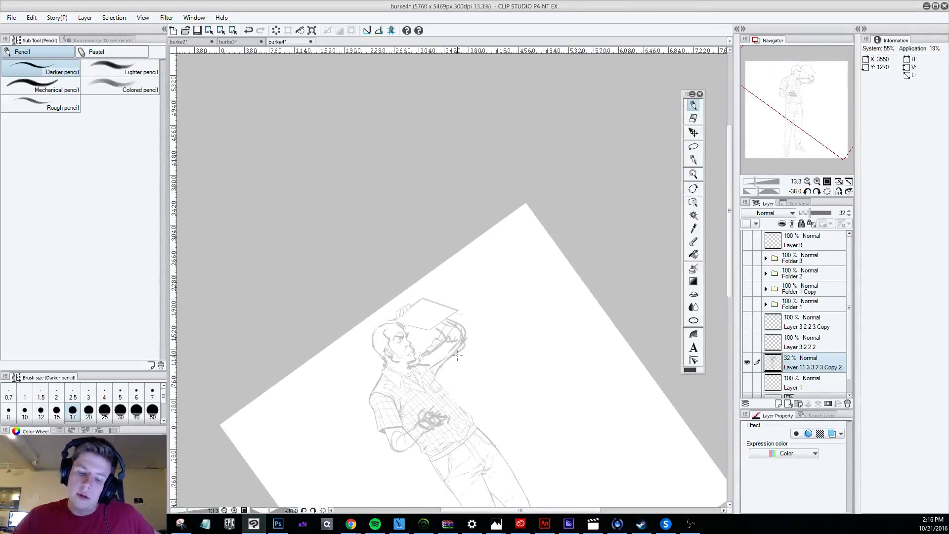
scroll(458, 355, up, 5)
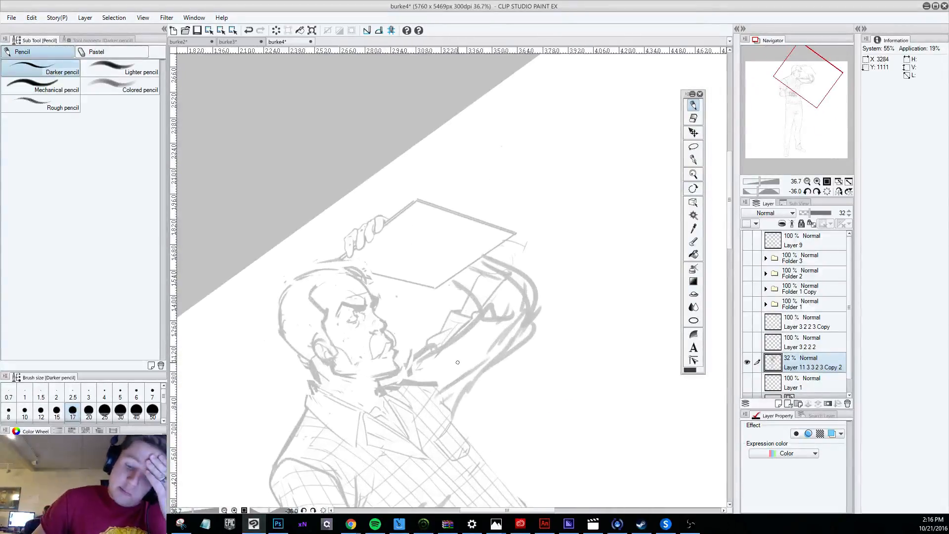
click(693, 119)
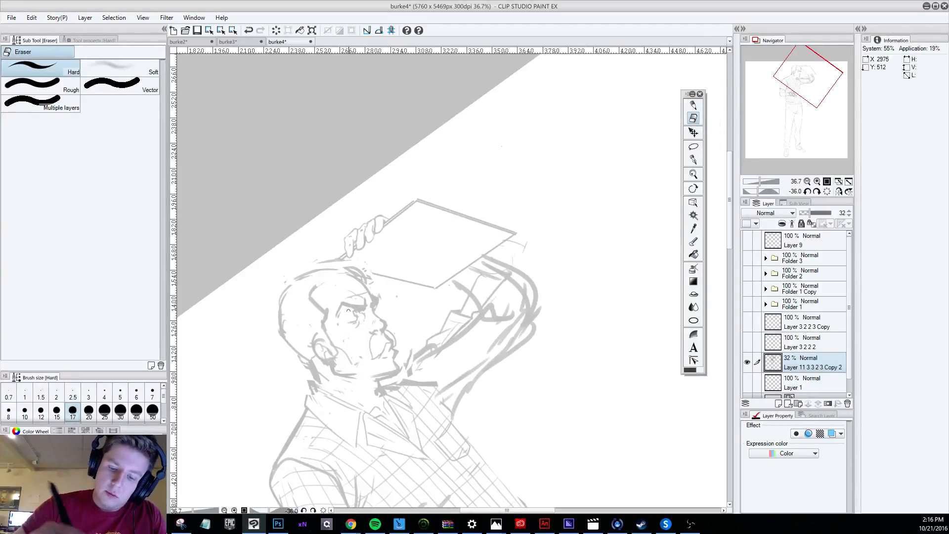
click(693, 105)
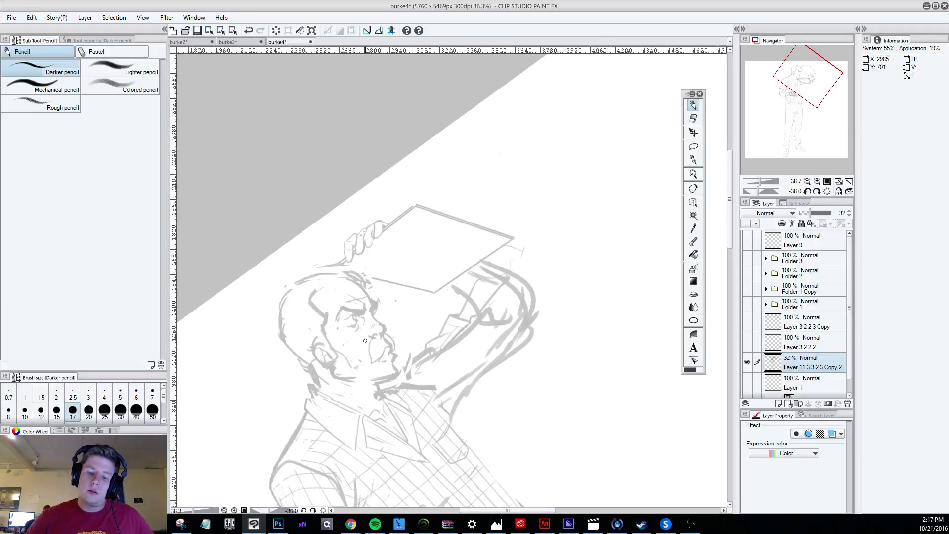
scroll(345, 288, down, 4)
scroll(380, 309, up, 4)
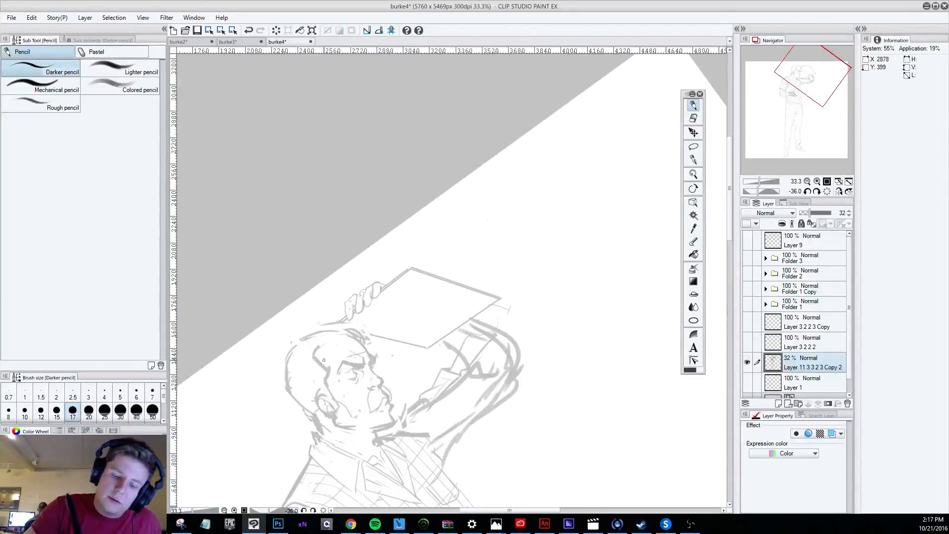
Add a small crease mark on the forehead near the hairline with the darker pencil, checking the head against the whole figure.
mouse_move(323, 359)
mouse_down()
mouse_move(330, 345)
mouse_move(333, 354)
mouse_up()
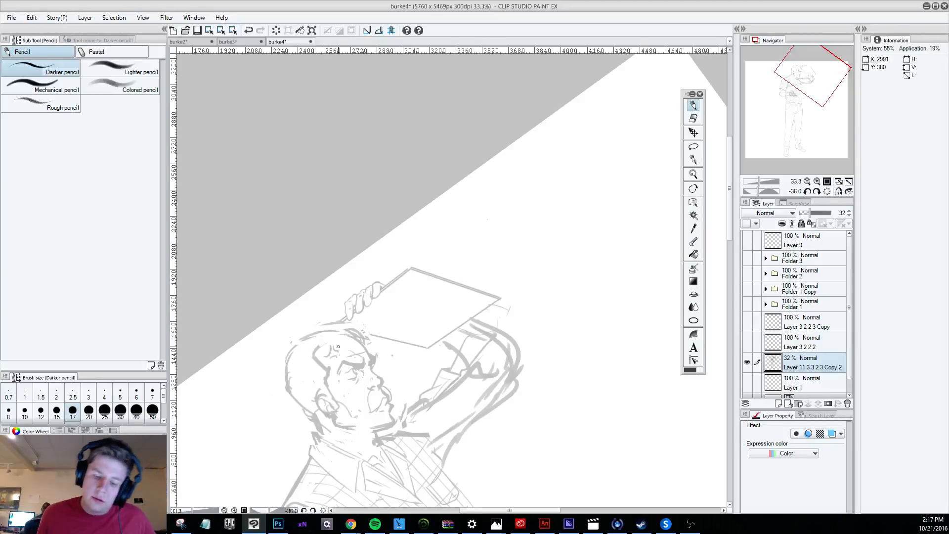
scroll(338, 347, down, 5)
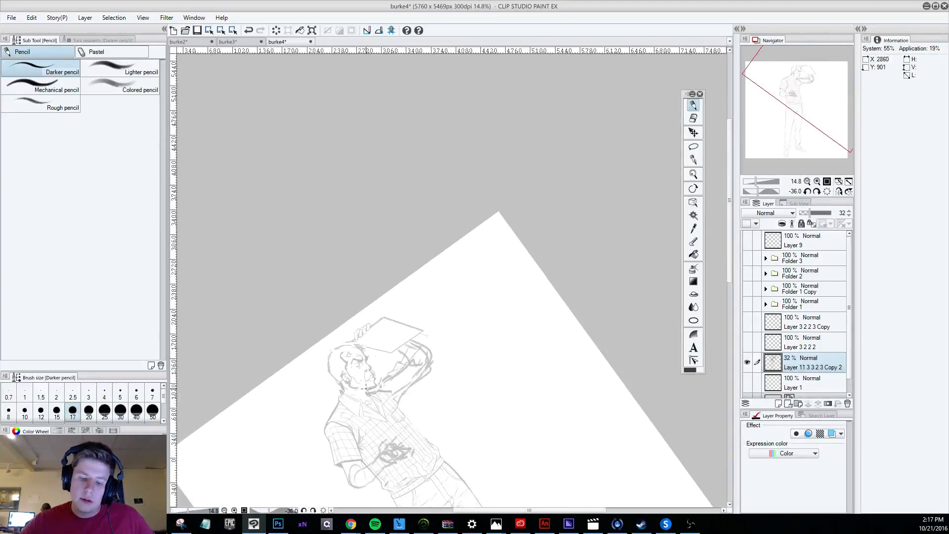
scroll(411, 401, up, 3)
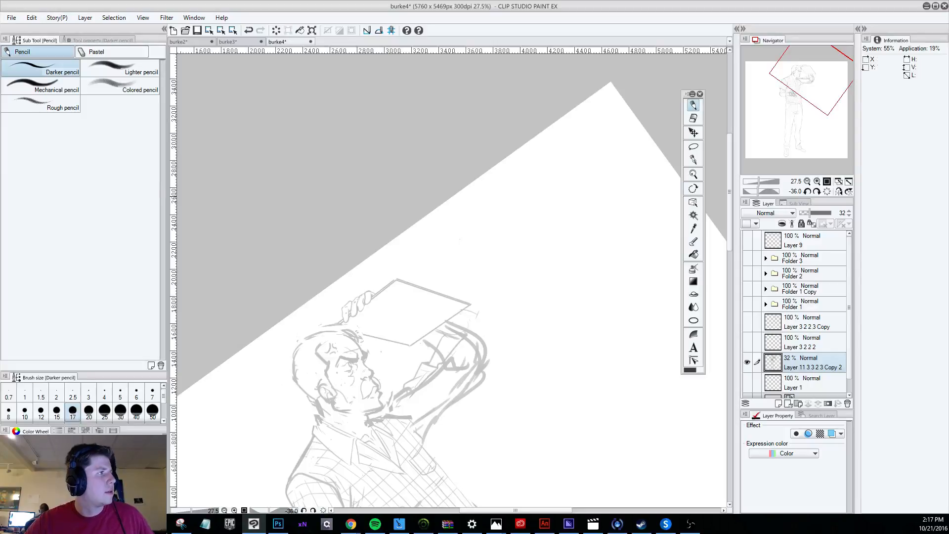
scroll(499, 346, down, 2)
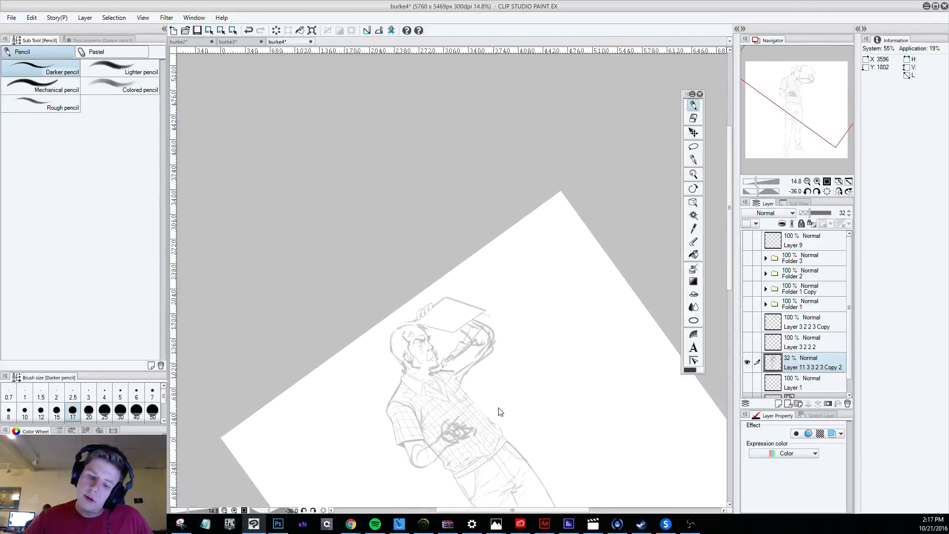
scroll(499, 411, up, 2)
click(693, 117)
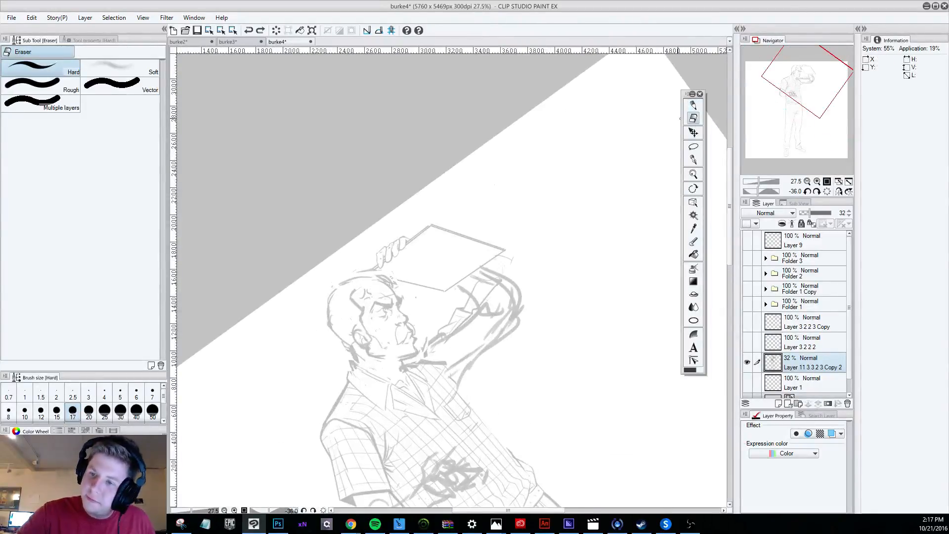
key(p)
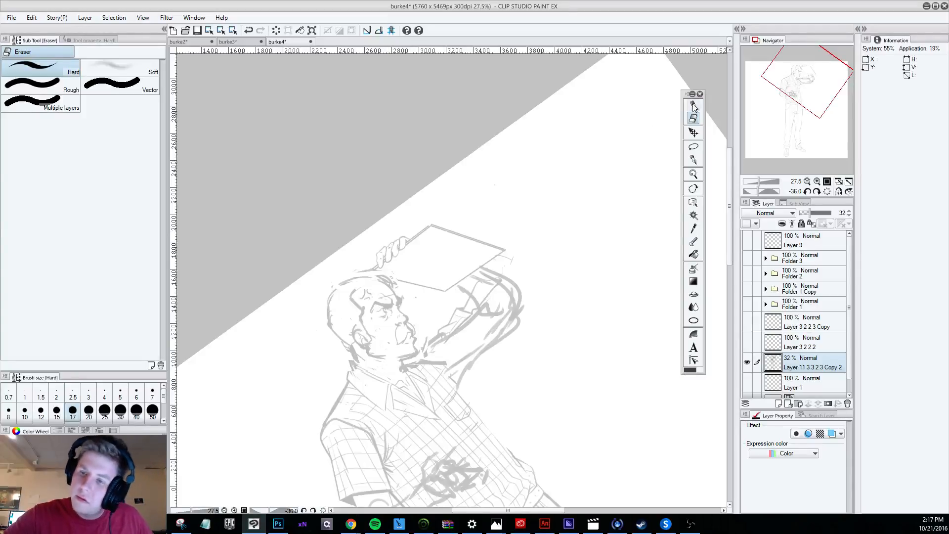
key(ctrl+z)
mouse_move(387, 342)
mouse_down()
mouse_move(403, 353)
mouse_move(385, 336)
mouse_move(390, 316)
mouse_up()
key(ctrl+z)
key(ctrl+z)
key(ctrl+z)
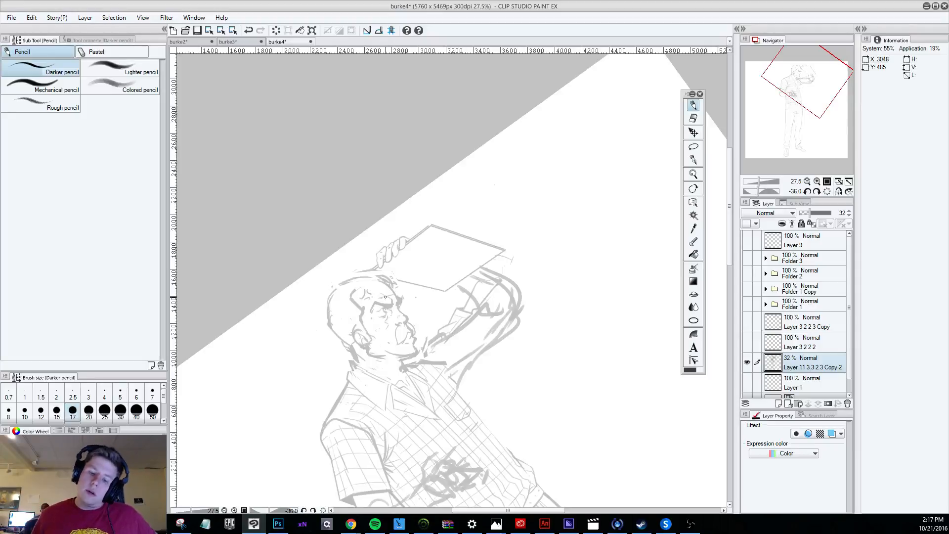
Retouch the eye and nose area with the darker pencil and hard eraser, undoing the rejected strokes.
scroll(385, 296, down, 5)
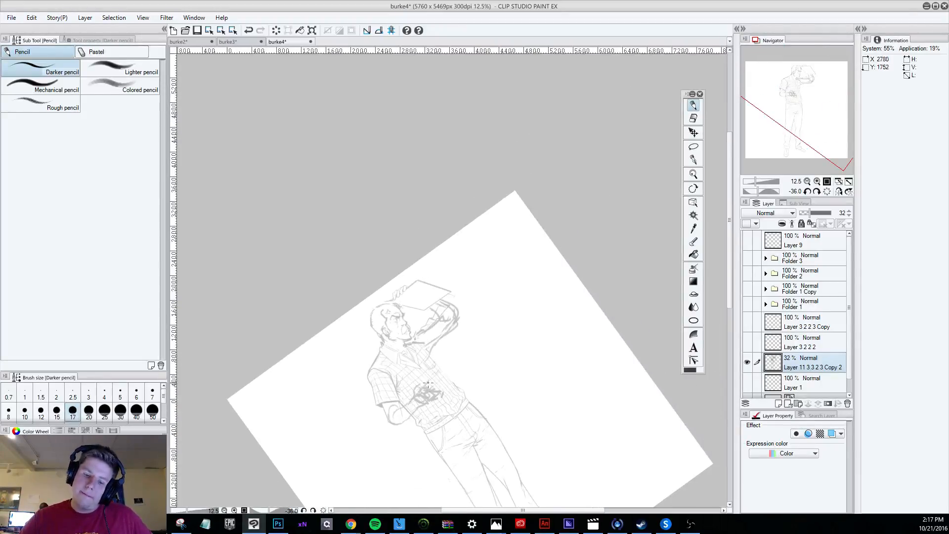
scroll(433, 368, up, 4)
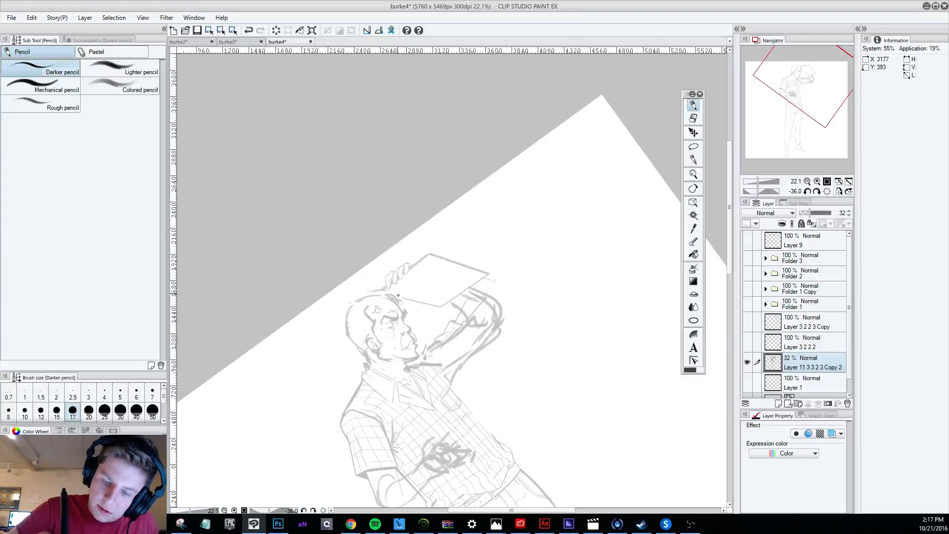
drag(384, 315, 399, 314)
key(ctrl+z)
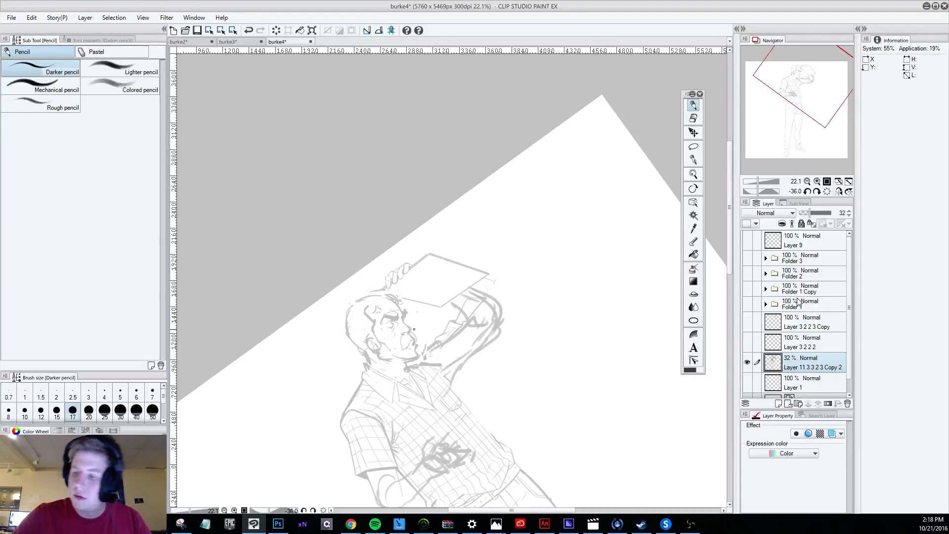
key(ctrl+z)
click(693, 119)
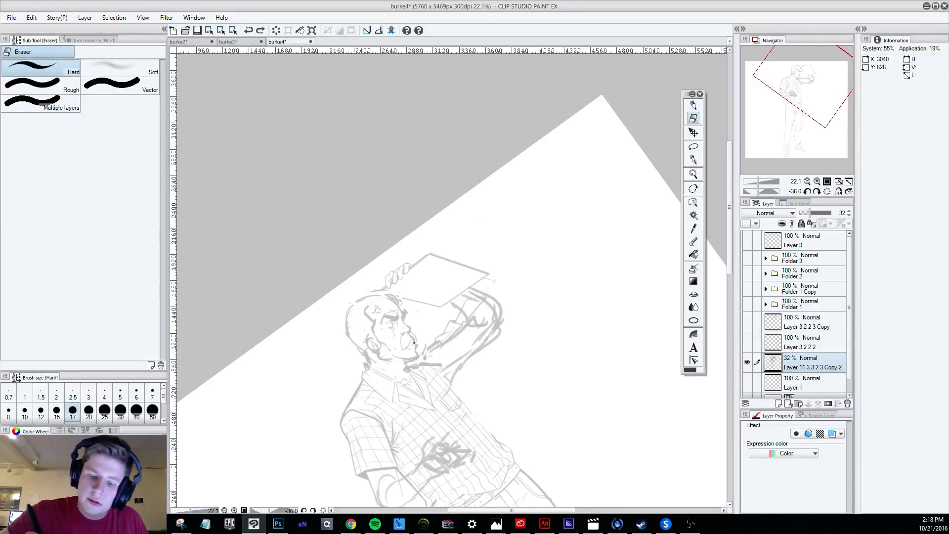
drag(410, 328, 413, 332)
key(p)
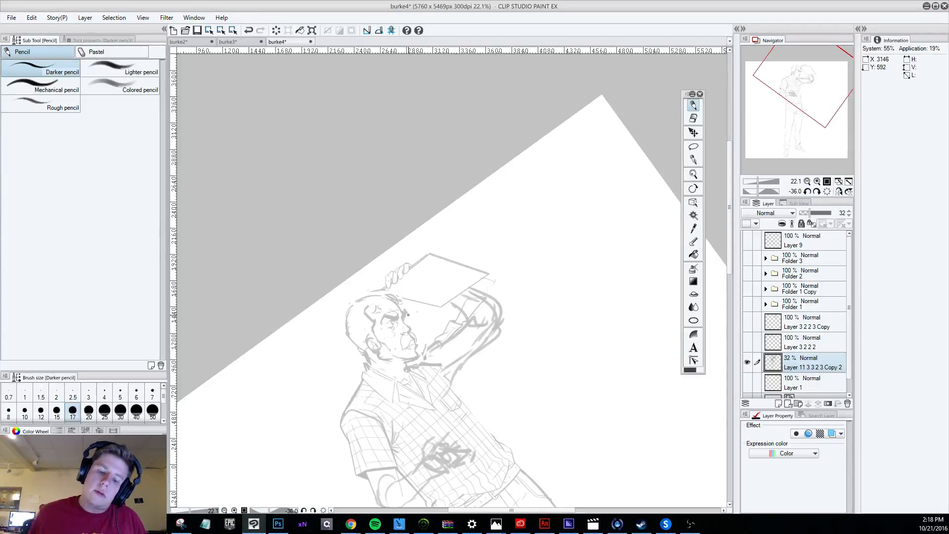
scroll(408, 315, down, 3)
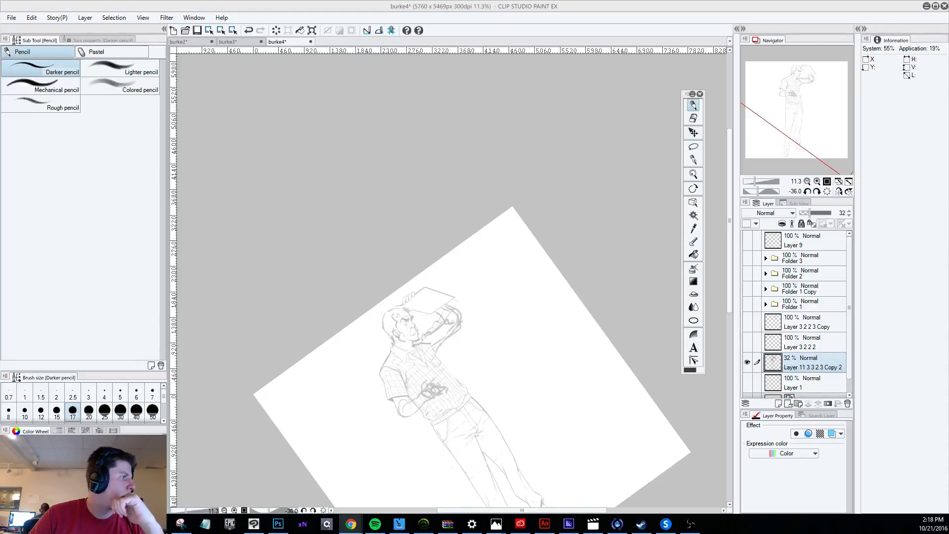
Switch to the browser to view the Google Photos illustration of the animal on the pizza float enlarged, and move its window off the canvas.
drag(0, 163, 217, 40)
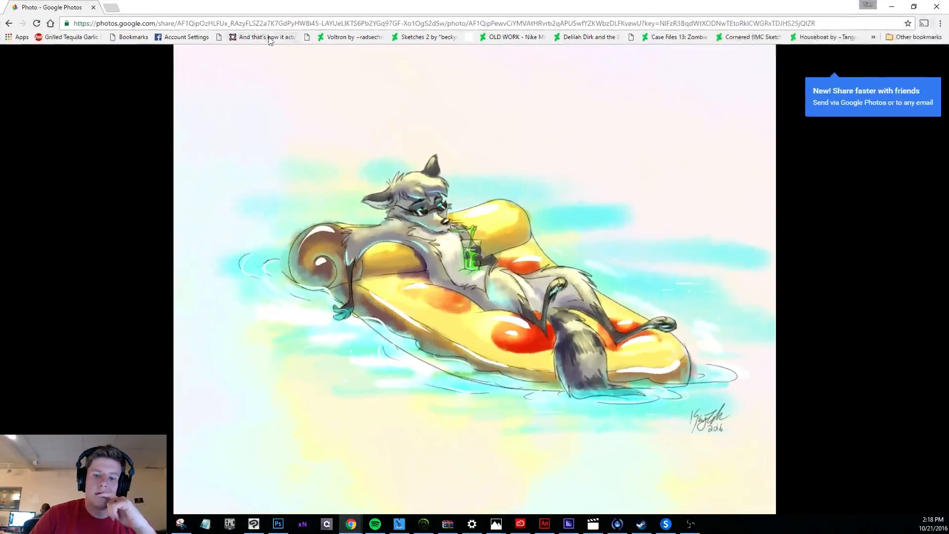
double_click(269, 38)
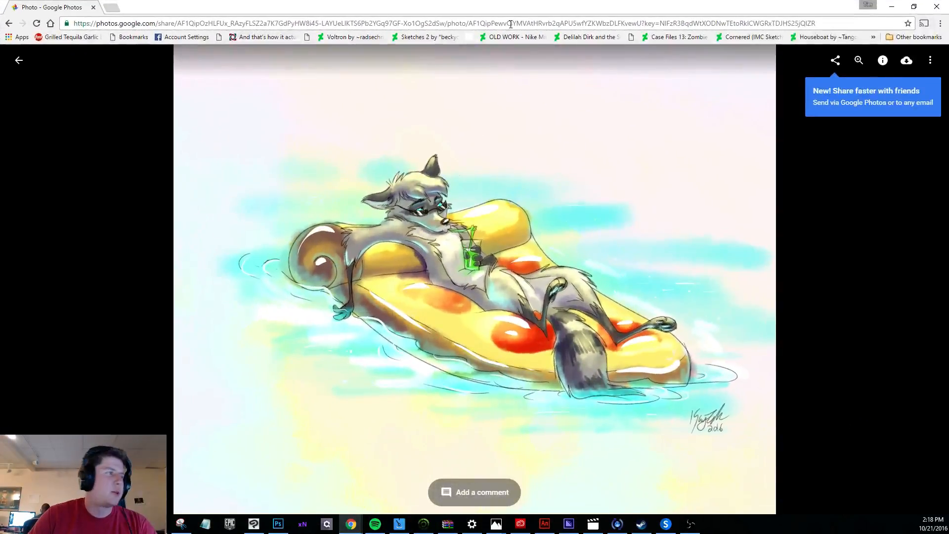
click(915, 7)
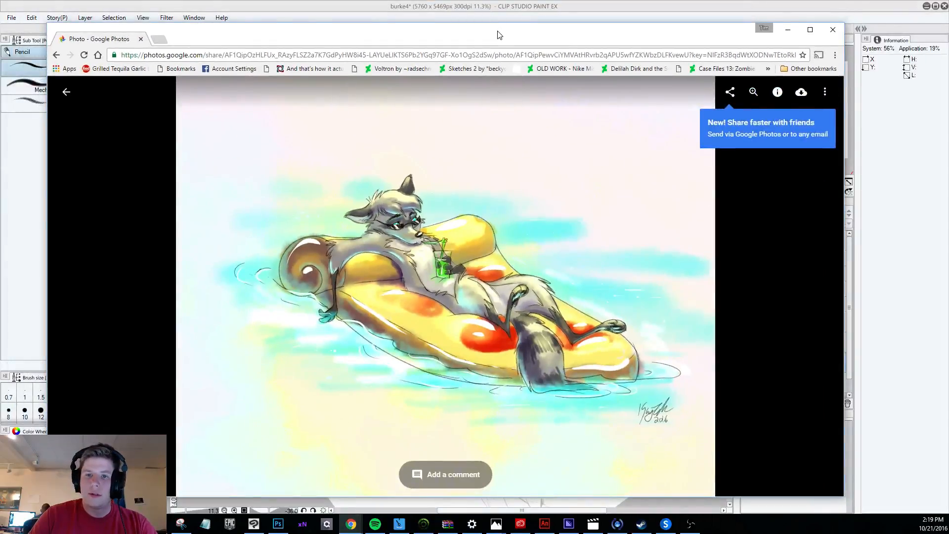
drag(500, 34, 0, 42)
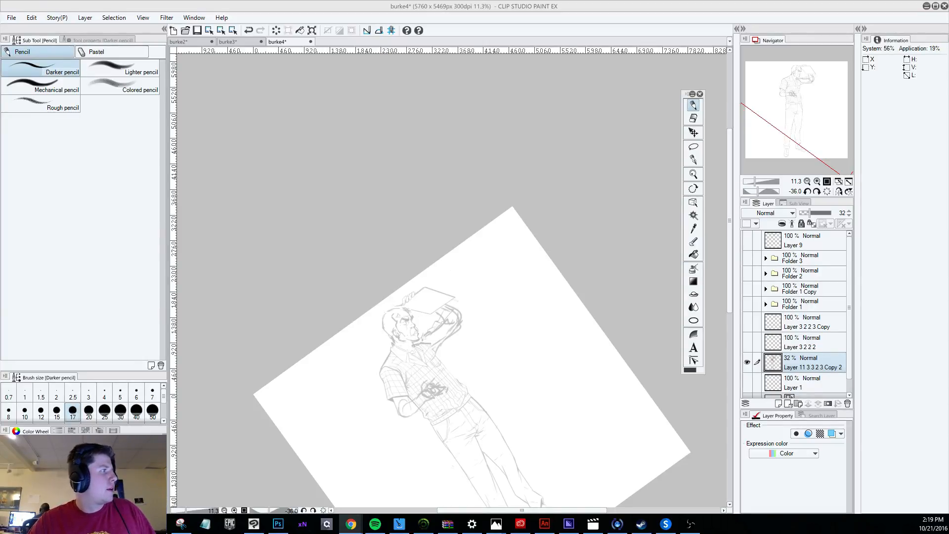
scroll(501, 390, up, 6)
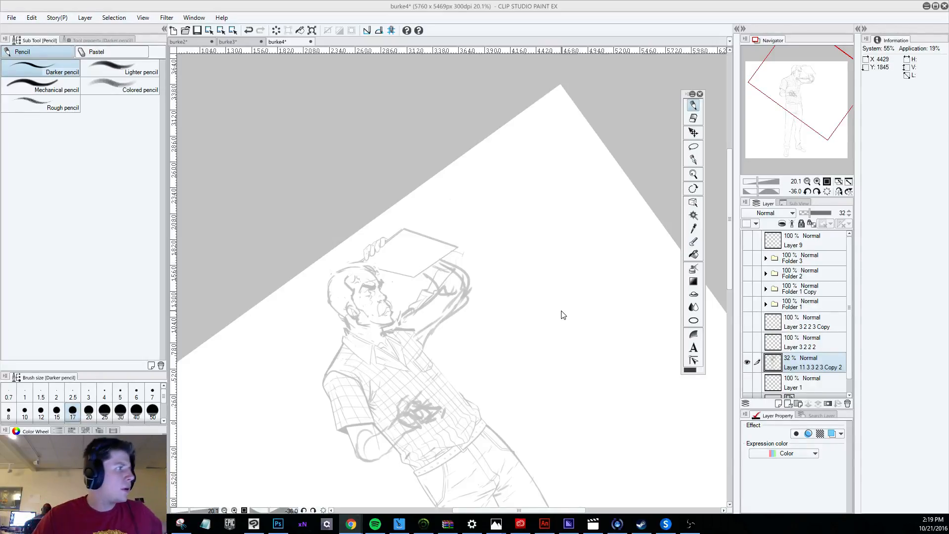
scroll(445, 259, up, 5)
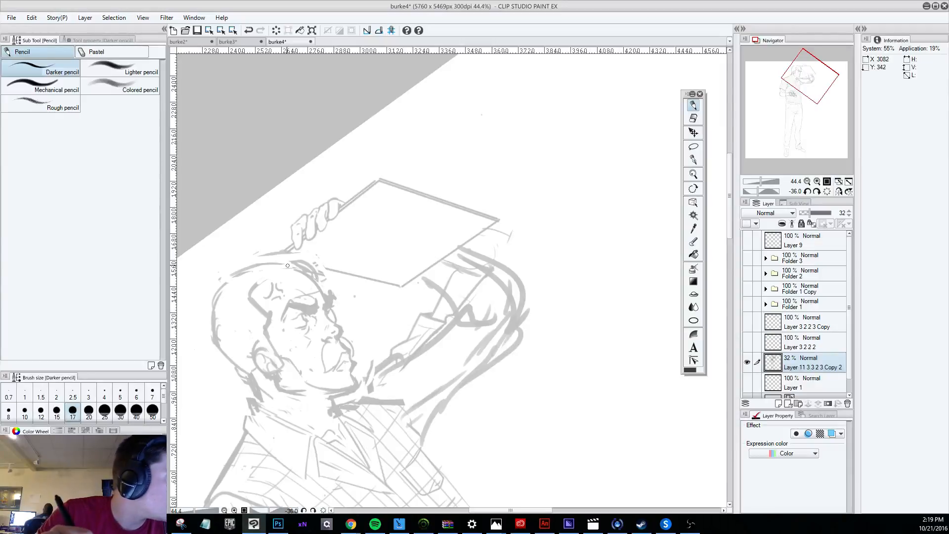
drag(291, 321, 306, 313)
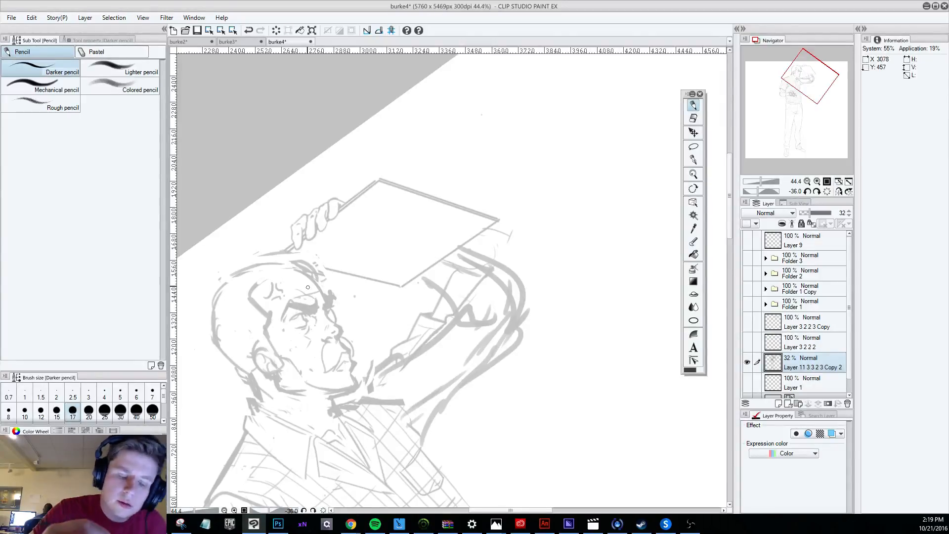
key(ctrl+z)
key(ctrl+z)
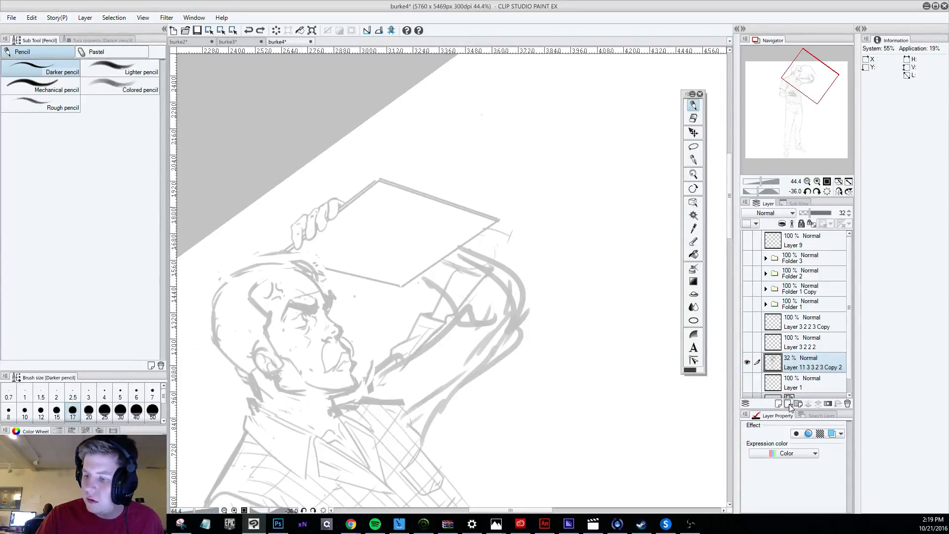
Create a new layer above the figure sketch and draw eyeglasses with a temple arm and two lenses, undoing the rejected strokes.
key(ctrl+shift+n)
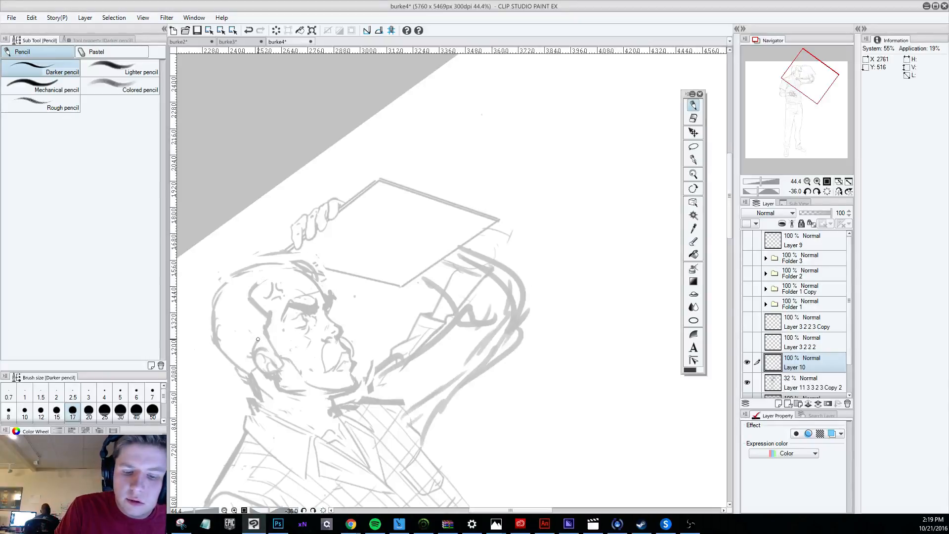
drag(258, 340, 297, 321)
key(ctrl+z)
key(ctrl+z)
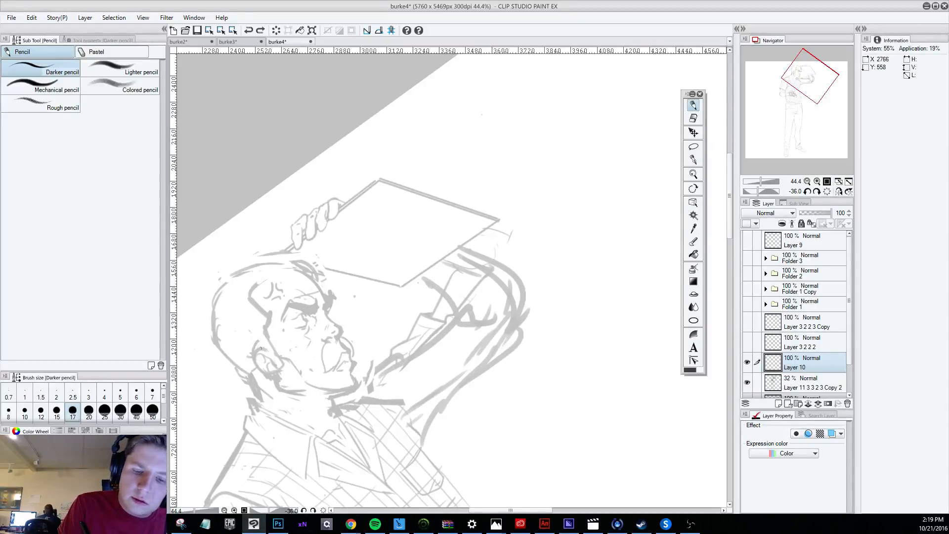
drag(256, 349, 292, 322)
key(ctrl+z)
key(ctrl+z)
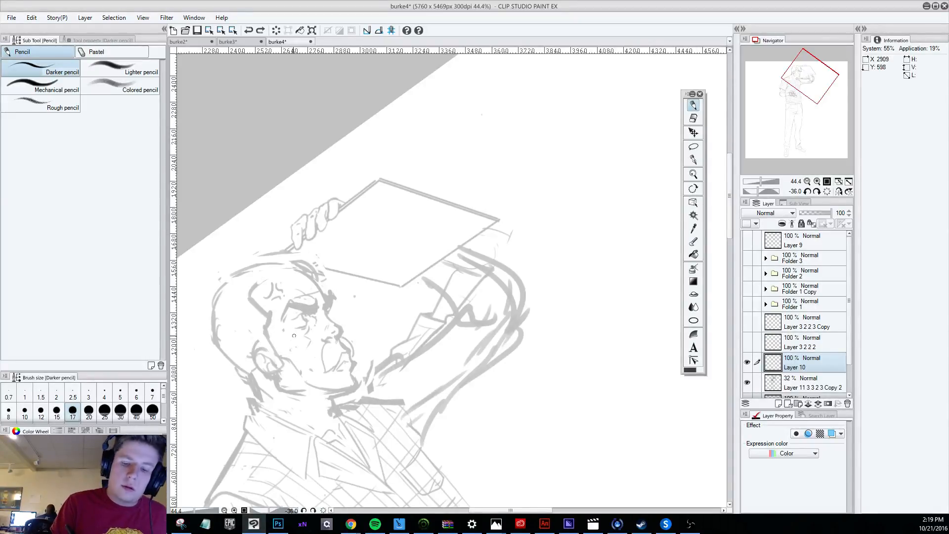
drag(270, 352, 317, 325)
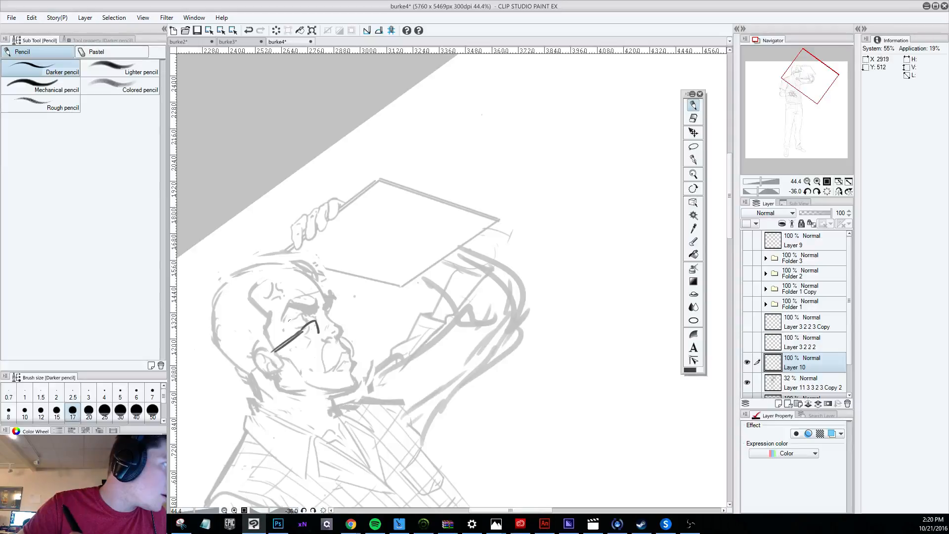
mouse_move(303, 331)
mouse_down()
mouse_move(329, 316)
mouse_move(336, 322)
mouse_up()
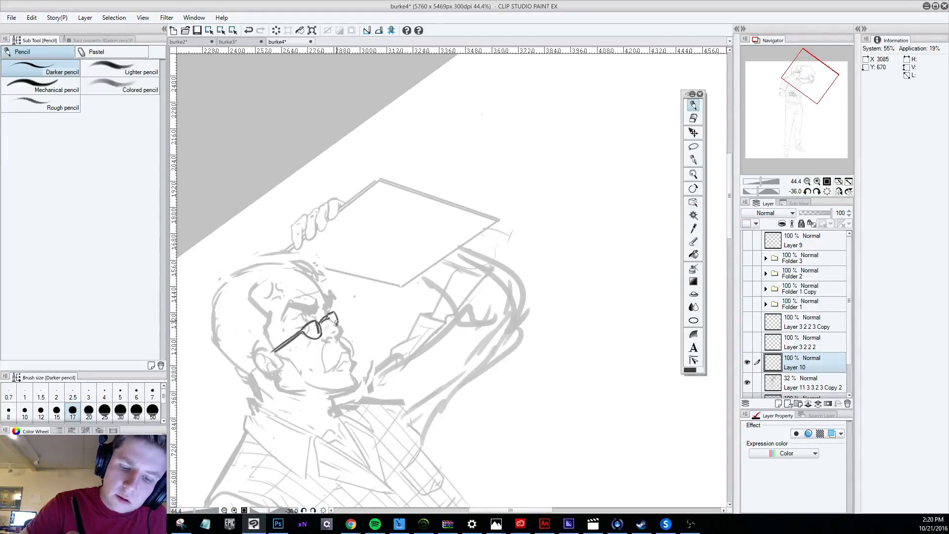
Thicken the eyeglass frames with the darker pencil after comparing them with the whole figure.
scroll(328, 281, down, 8)
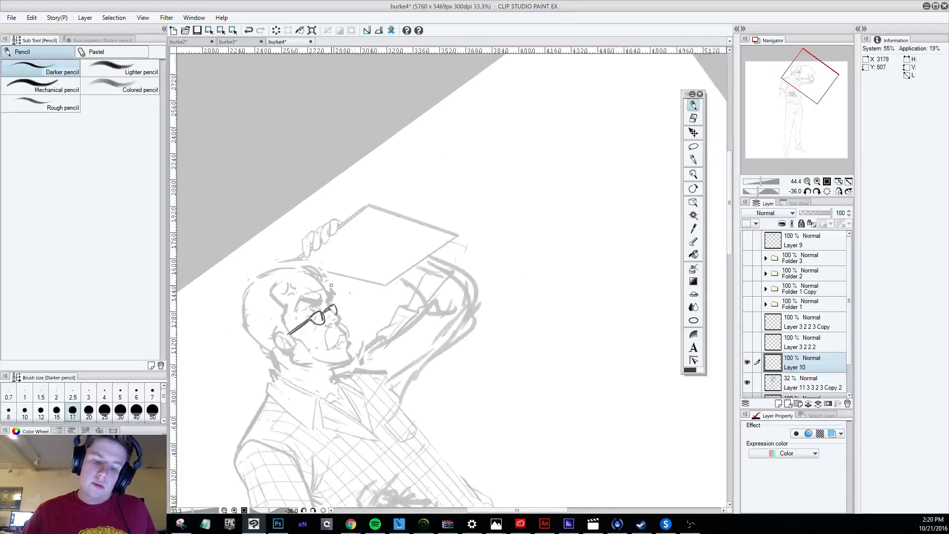
scroll(351, 428, up, 5)
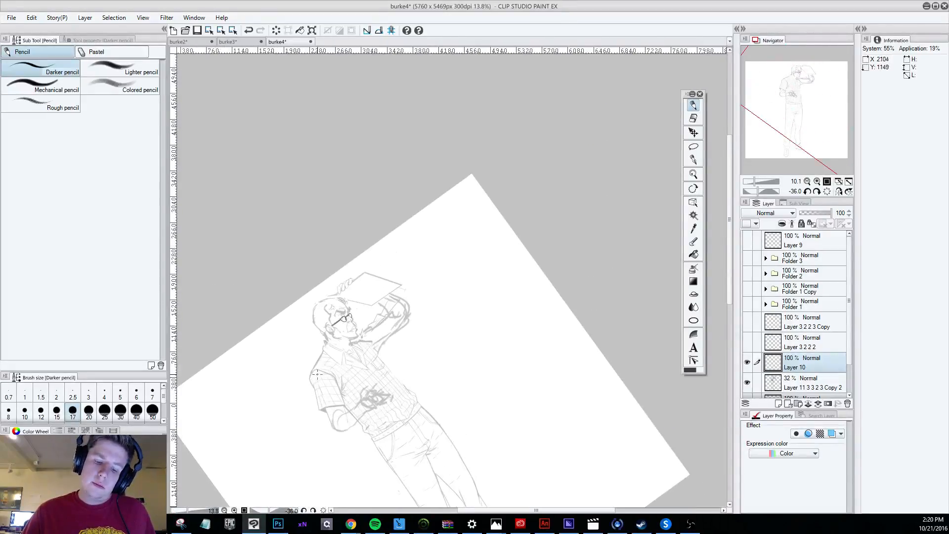
scroll(401, 310, up, 2)
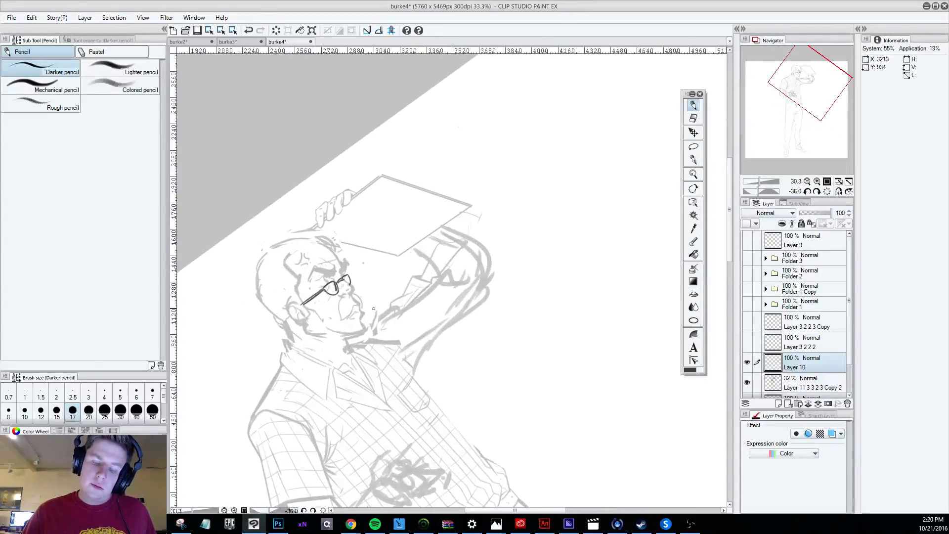
scroll(352, 300, up, 1)
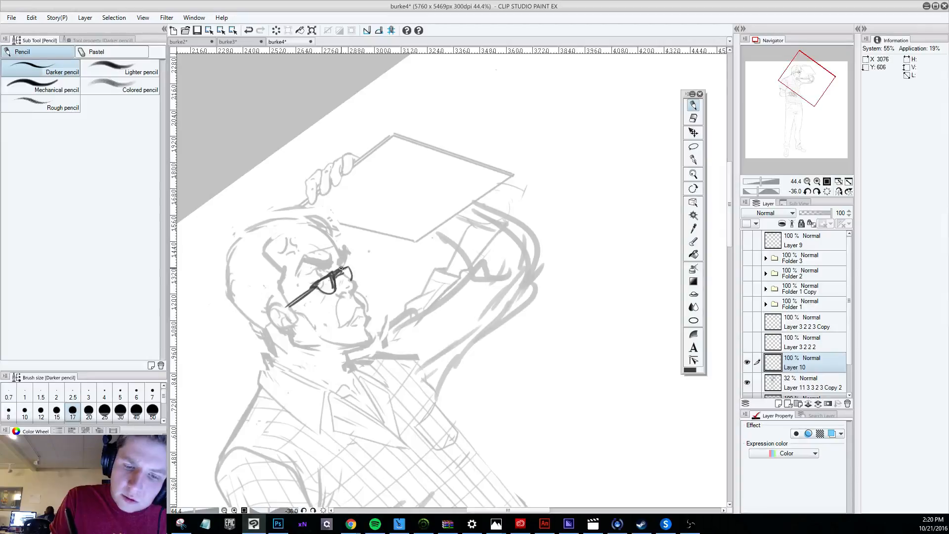
drag(341, 268, 352, 280)
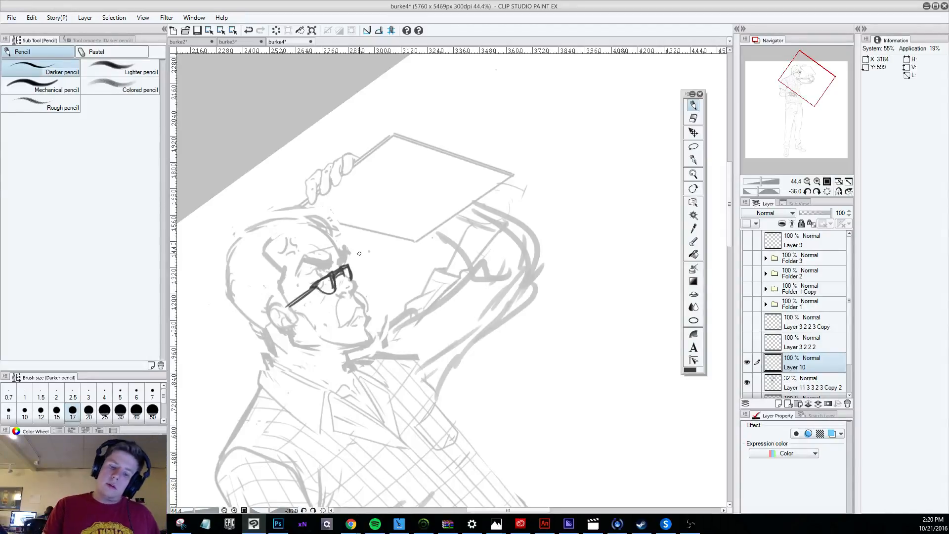
Reposition the glasses layer with Move layer so the frames sit just beneath the angry brow.
click(693, 133)
drag(350, 265, 355, 265)
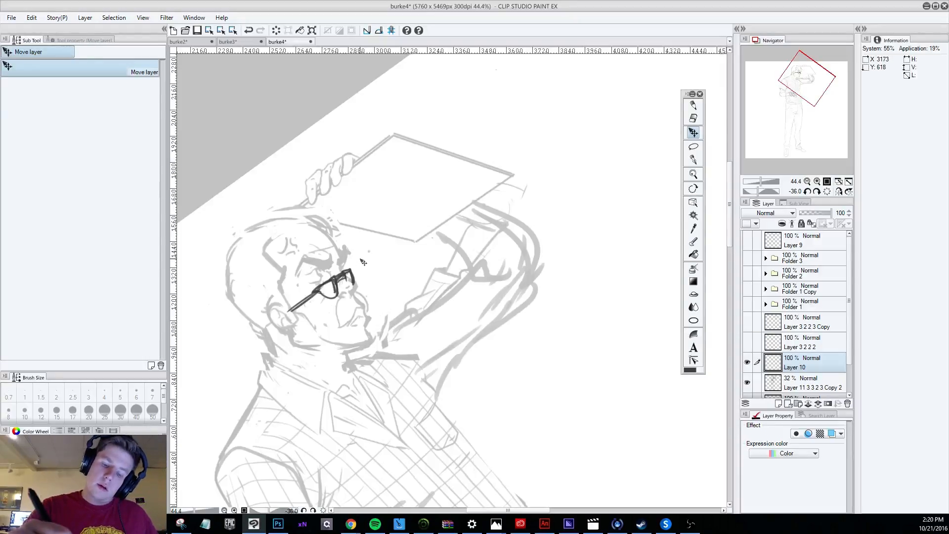
scroll(371, 250, down, 5)
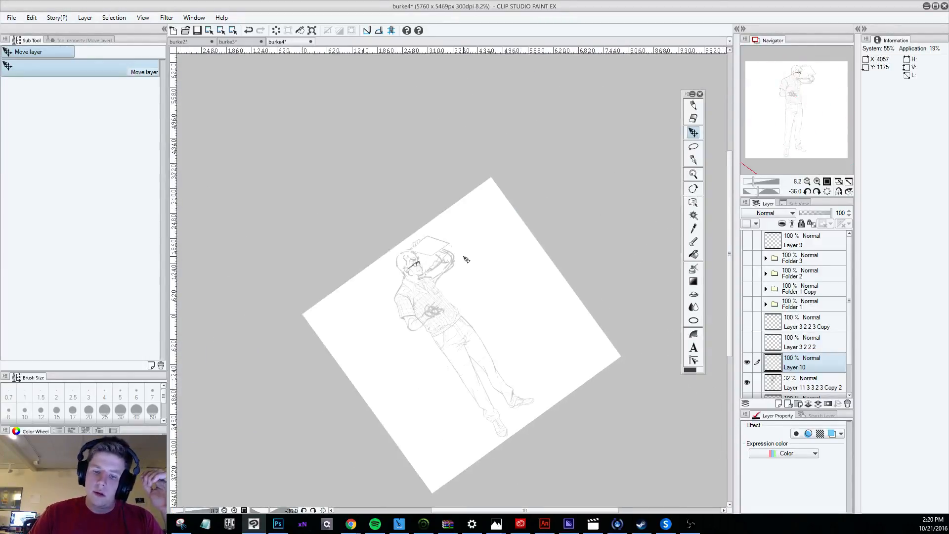
scroll(462, 262, up, 4)
scroll(437, 277, up, 1)
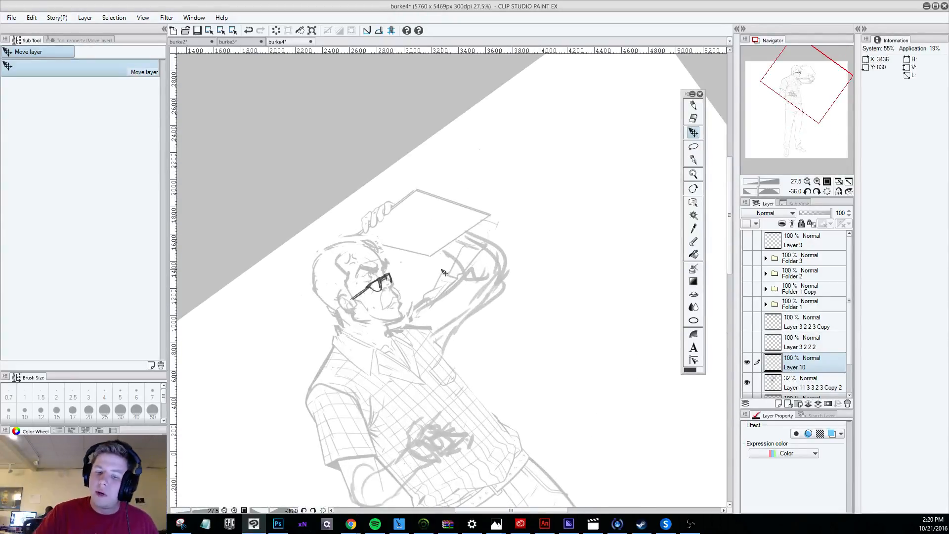
drag(402, 275, 396, 270)
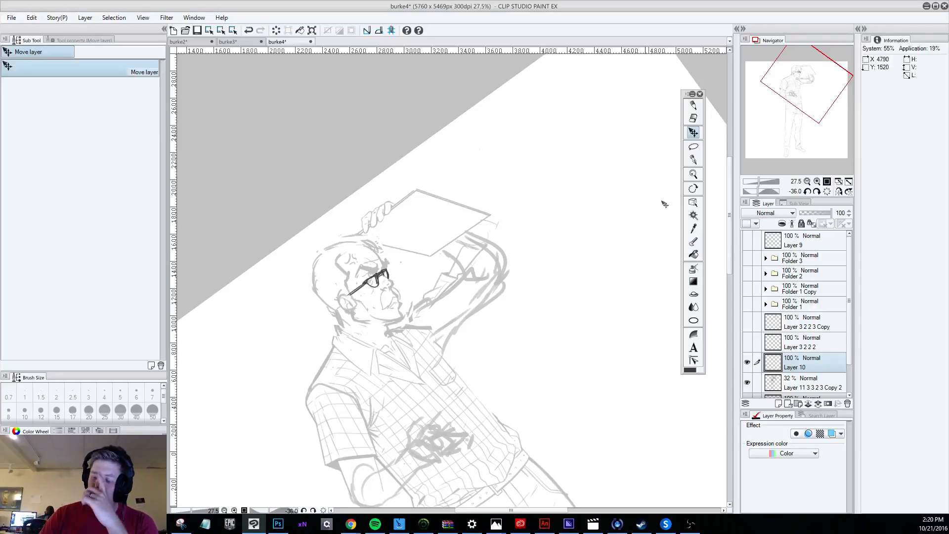
Raise the opacity of the figure sketch layer, Layer 11 3 3 2 3 Copy 2, to 100%.
scroll(809, 368, down, 1)
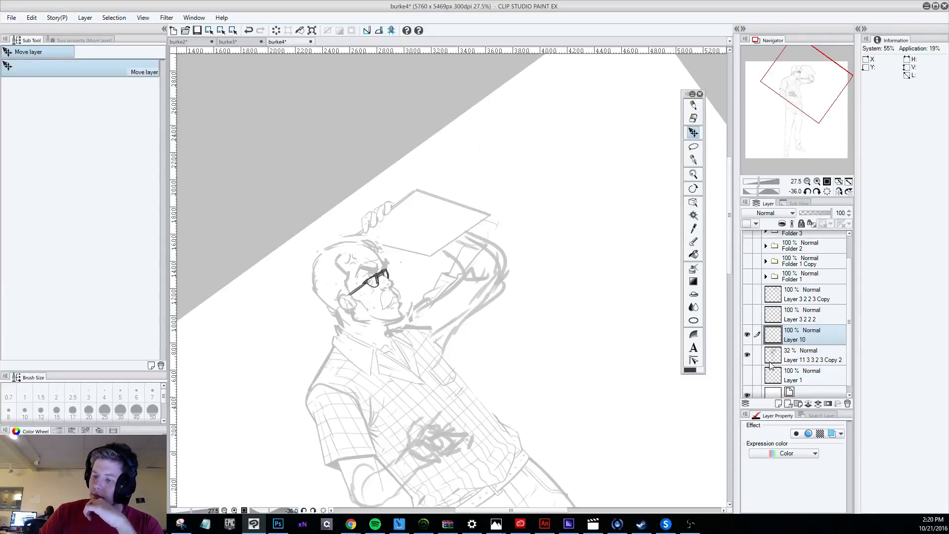
click(792, 360)
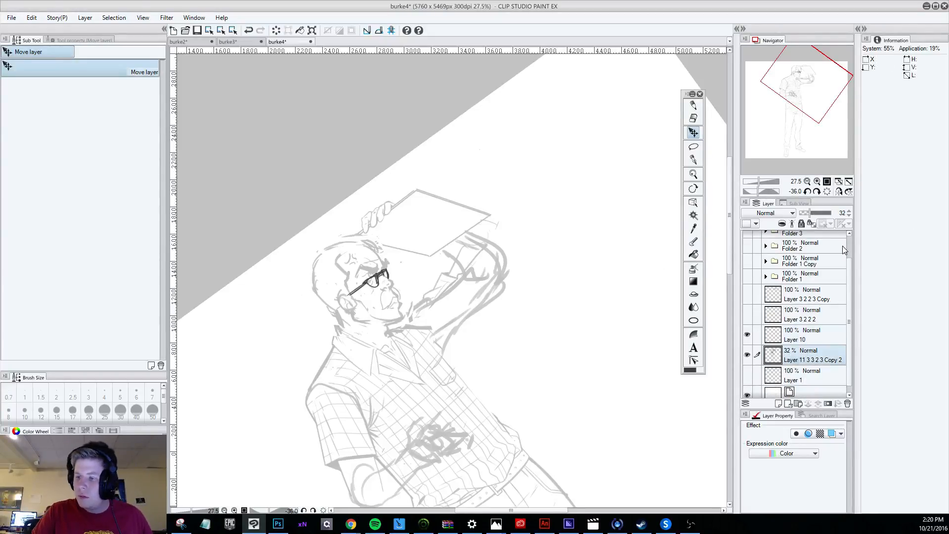
drag(812, 213, 835, 213)
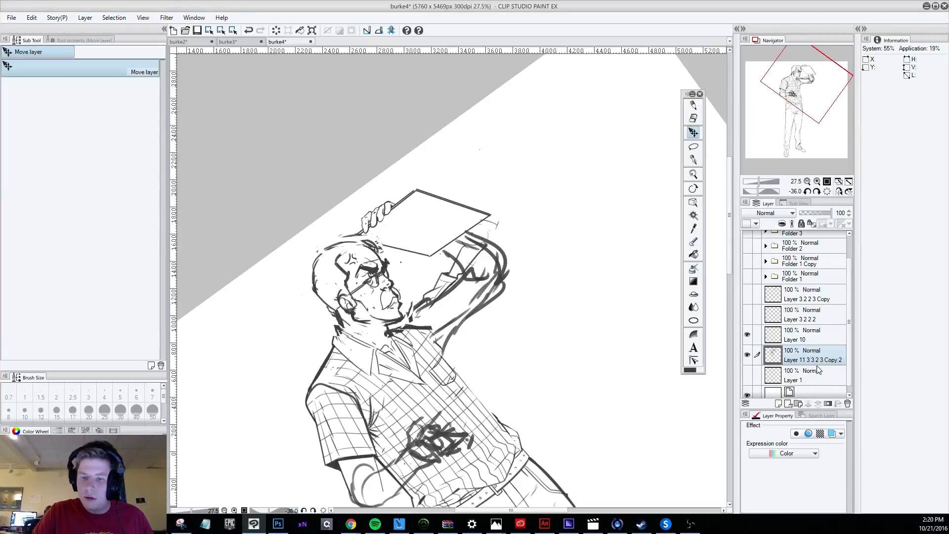
Group the glasses layer and the figure sketch layer together in a new folder and collapse it.
ctrl+click(803, 341)
click(797, 403)
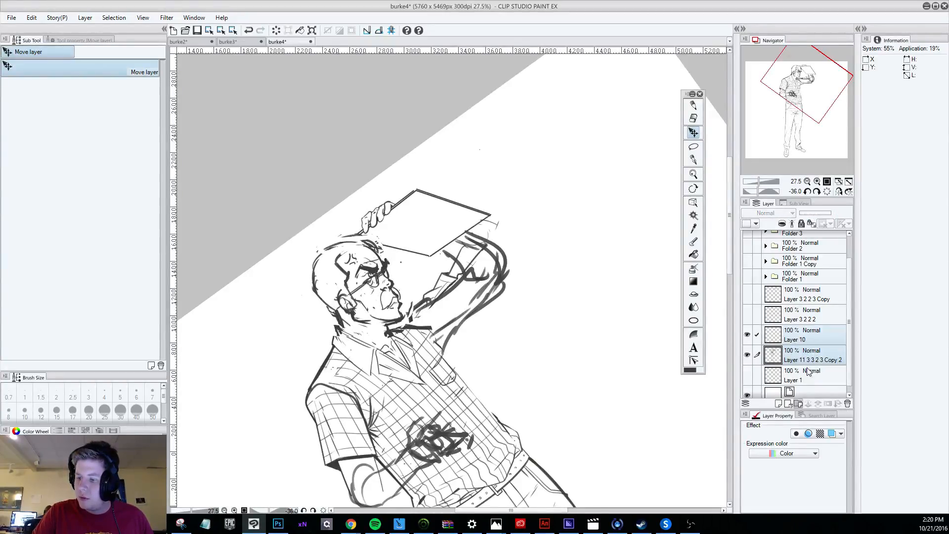
click(811, 350)
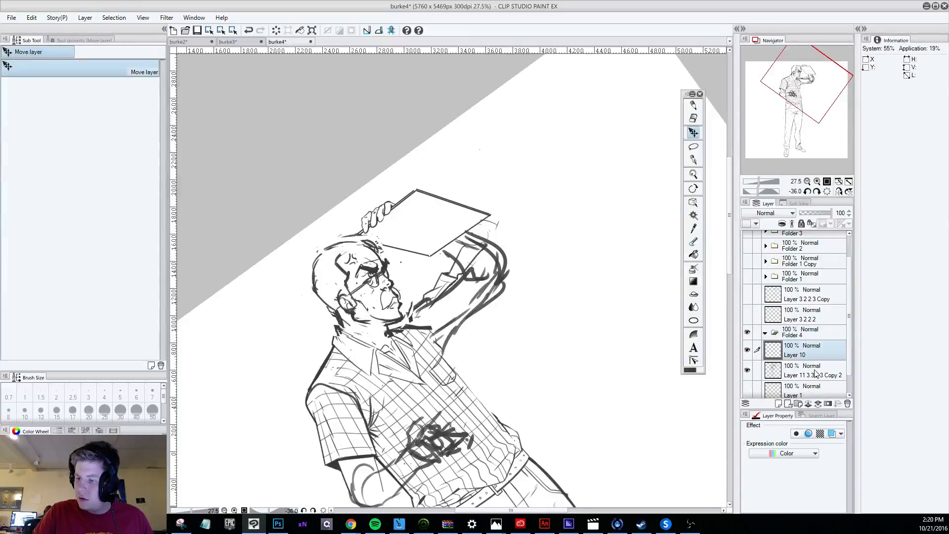
ctrl+click(816, 373)
drag(809, 354, 808, 332)
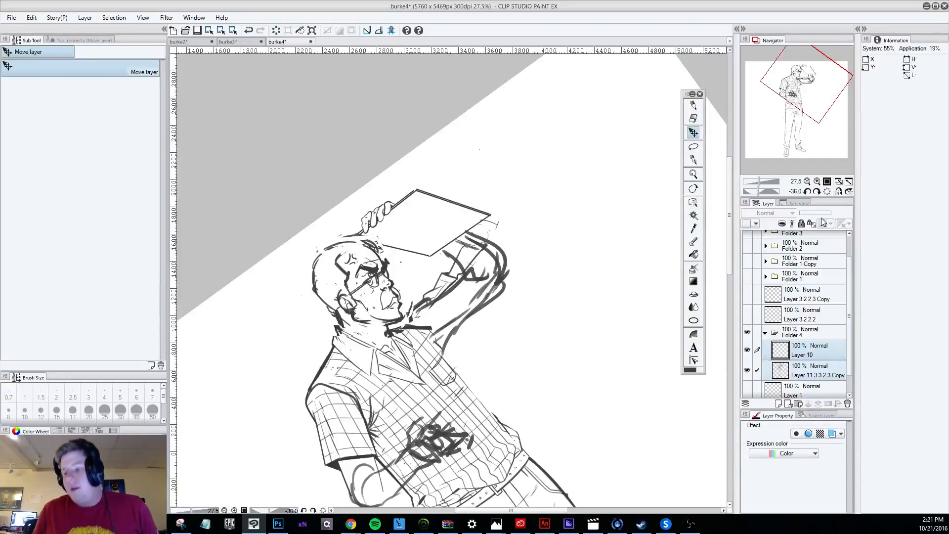
click(765, 333)
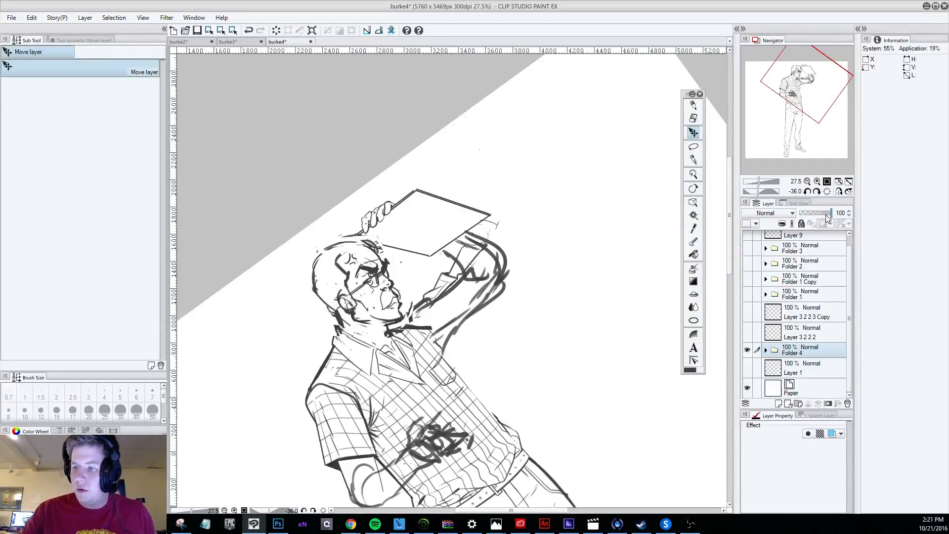
Fade the new sketch folder to 18% opacity and hide the glasses layer inside it.
drag(833, 215, 811, 219)
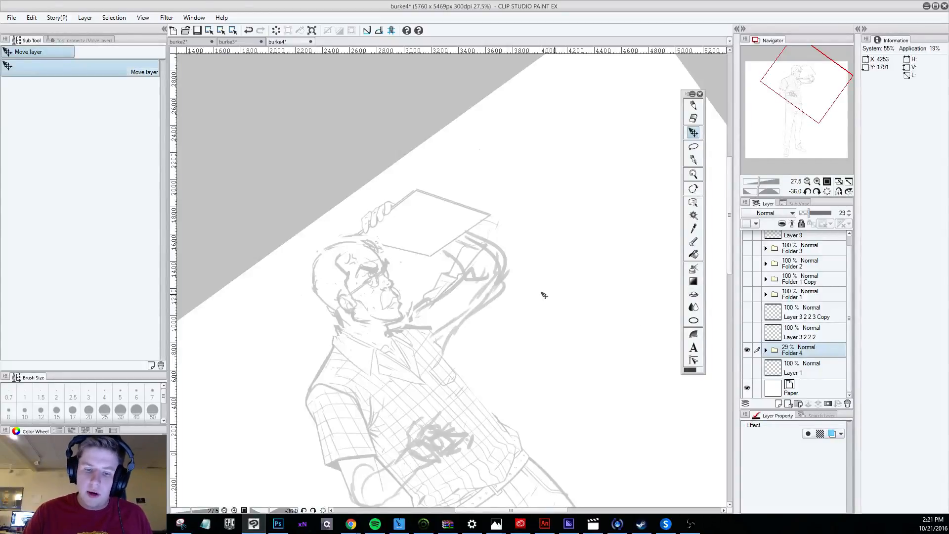
scroll(435, 291, up, 2)
scroll(299, 320, up, 5)
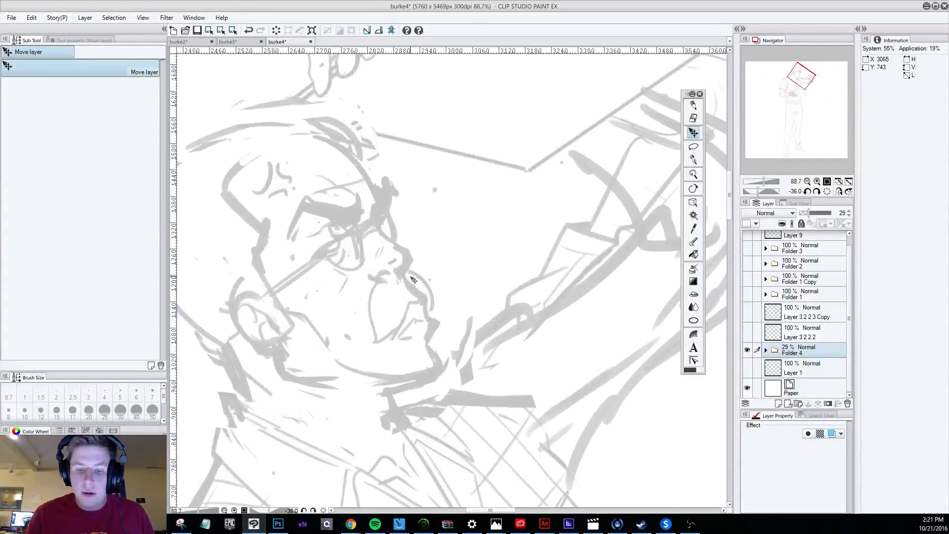
click(693, 105)
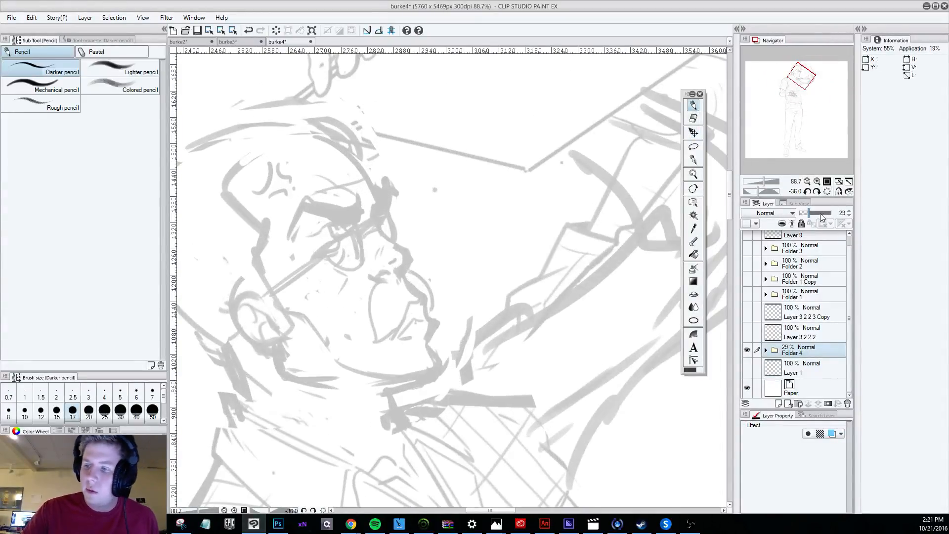
drag(822, 214, 804, 213)
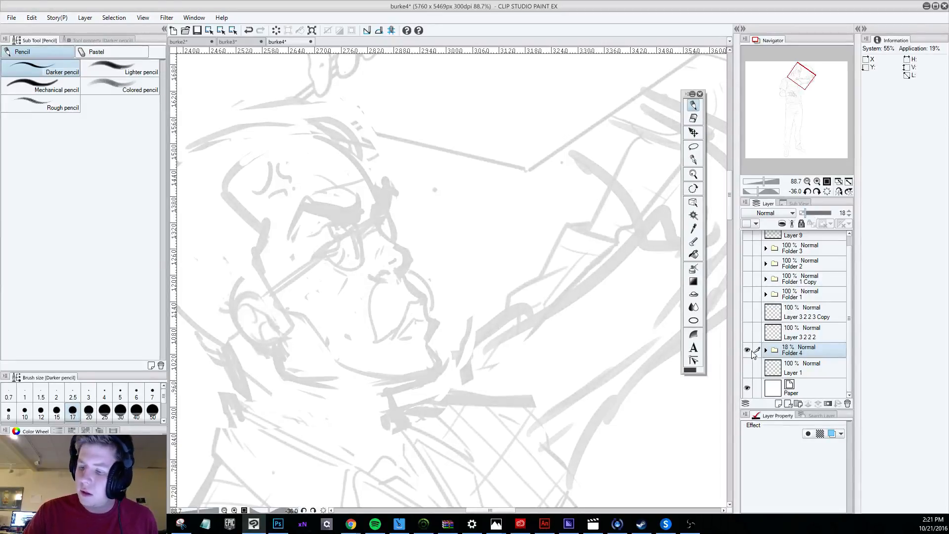
click(766, 350)
click(747, 367)
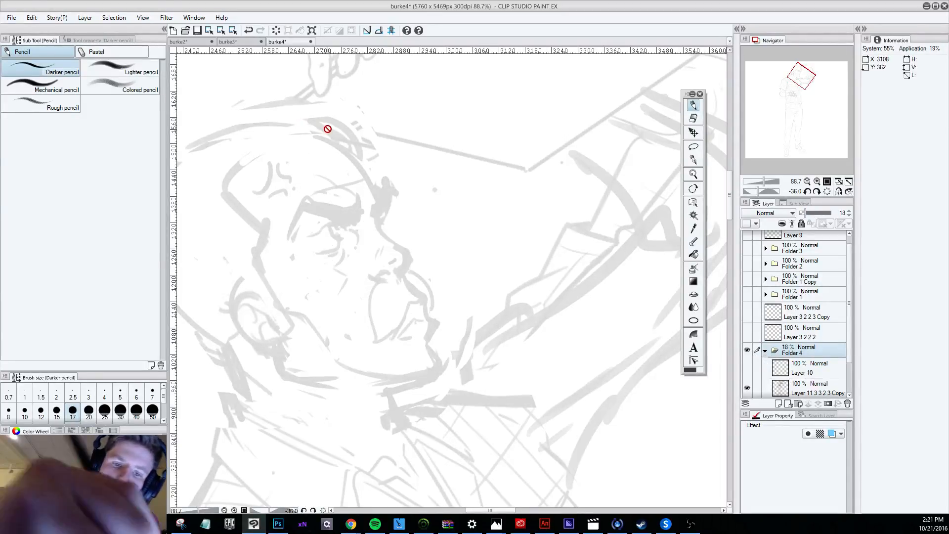
Add a new empty layer above the sketch folder and set the darker pencil's brush size to 12.
click(780, 391)
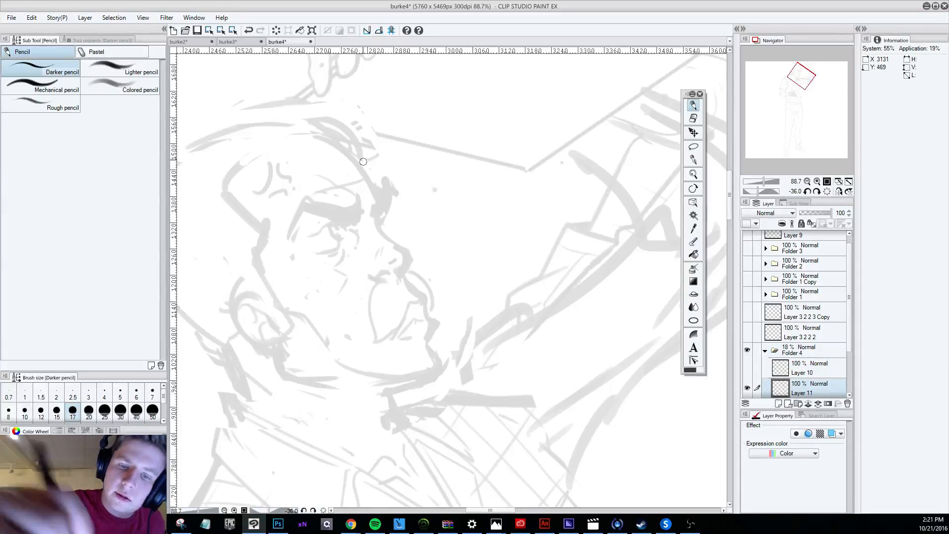
click(779, 404)
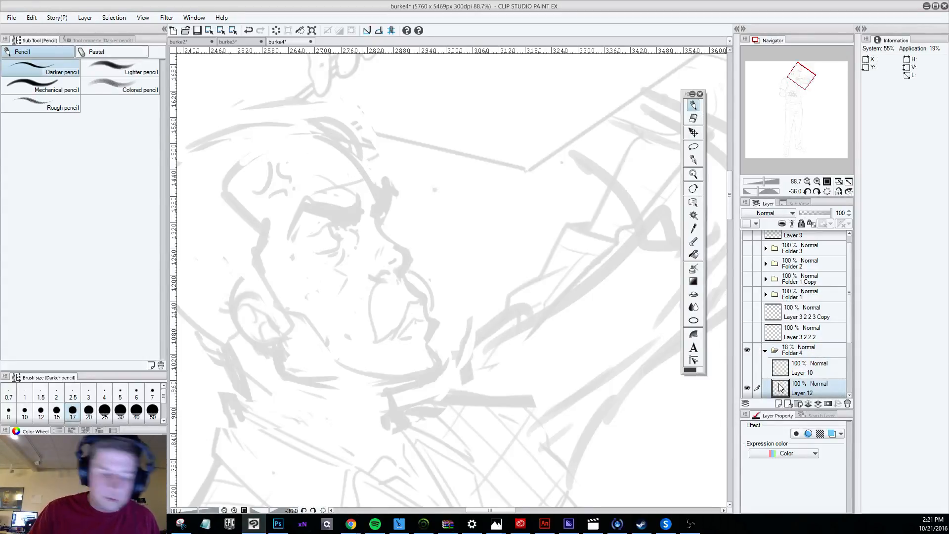
key(bracketleft)
key(bracketleft)
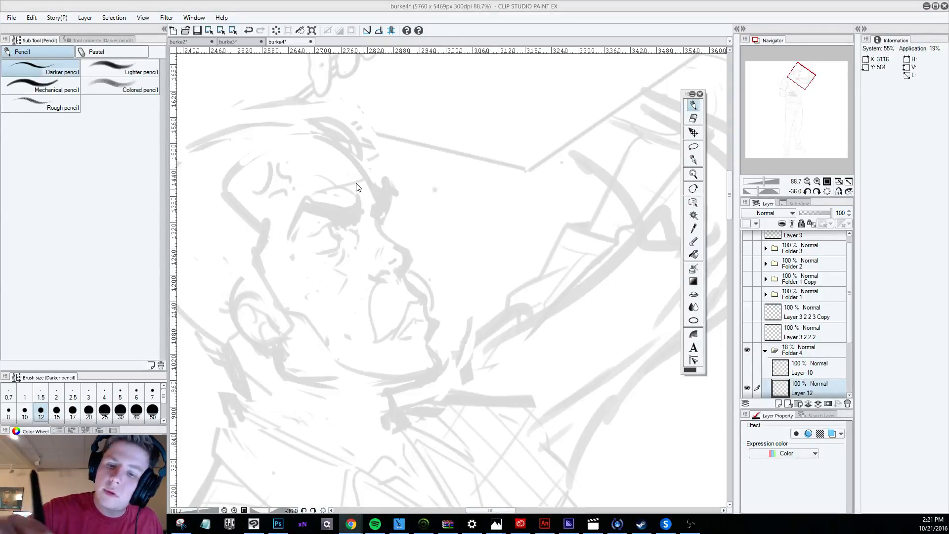
click(345, 159)
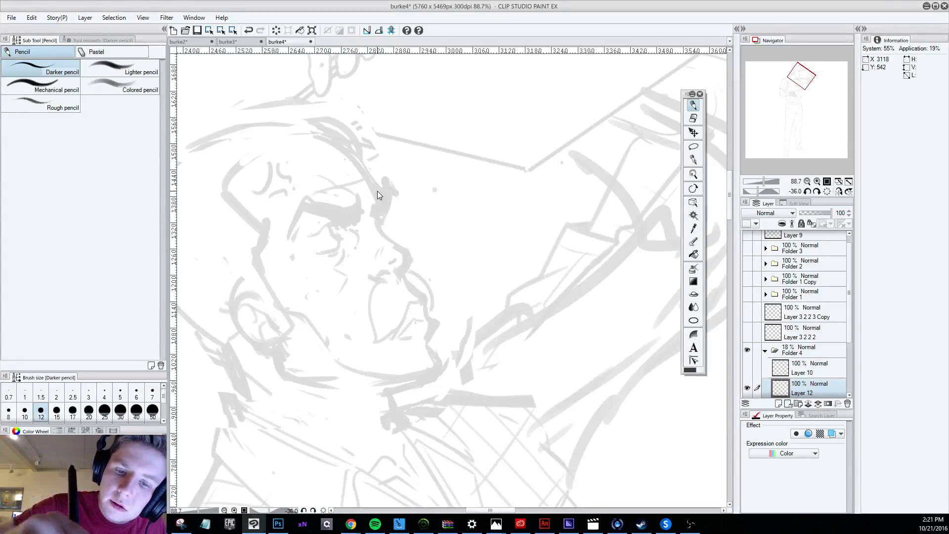
click(778, 404)
drag(796, 387, 794, 347)
mouse_move(331, 137)
mouse_down()
mouse_move(383, 195)
mouse_move(378, 221)
mouse_move(398, 249)
mouse_up()
key(ctrl+z)
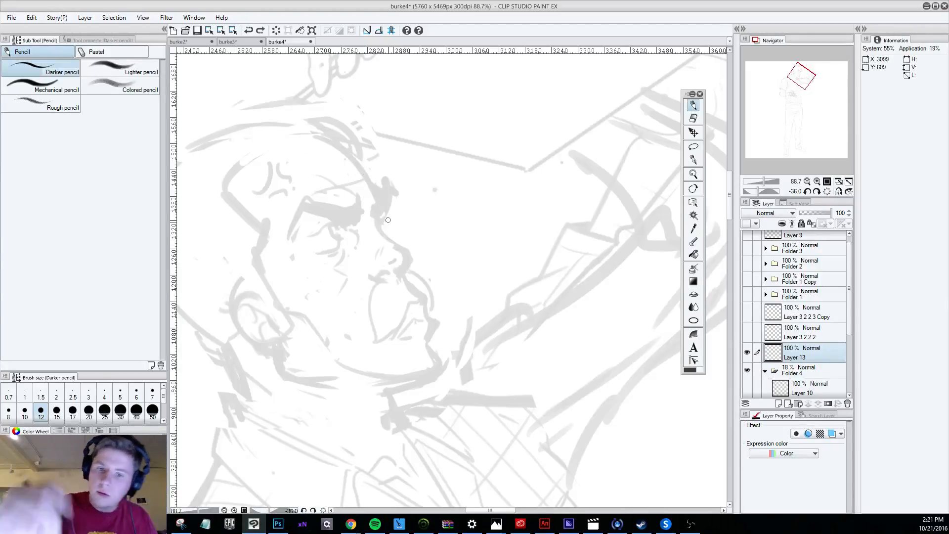
mouse_move(327, 137)
mouse_down()
mouse_move(350, 151)
mouse_move(379, 223)
mouse_up()
key(ctrl+z)
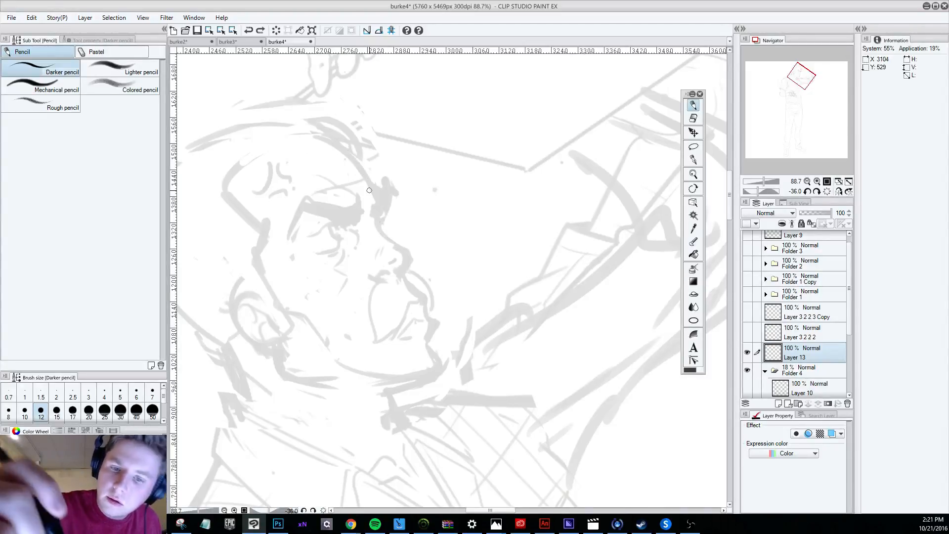
mouse_move(325, 134)
mouse_down()
mouse_move(384, 194)
mouse_move(379, 218)
mouse_move(399, 275)
mouse_up()
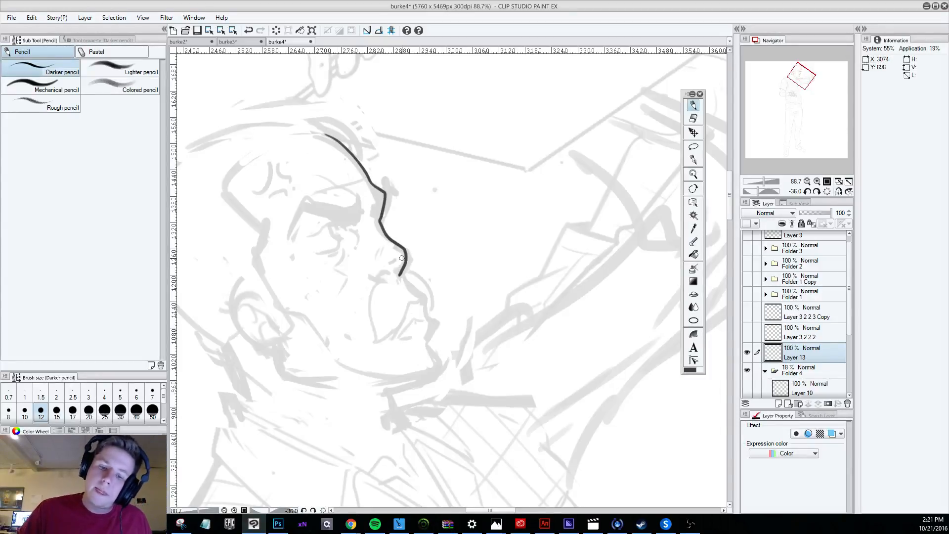
key(ctrl+z)
Draw the nose profile from the bridge to the underside of the tip, undoing the rejected strokes.
mouse_move(375, 218)
mouse_down()
mouse_move(412, 259)
mouse_move(399, 277)
mouse_up()
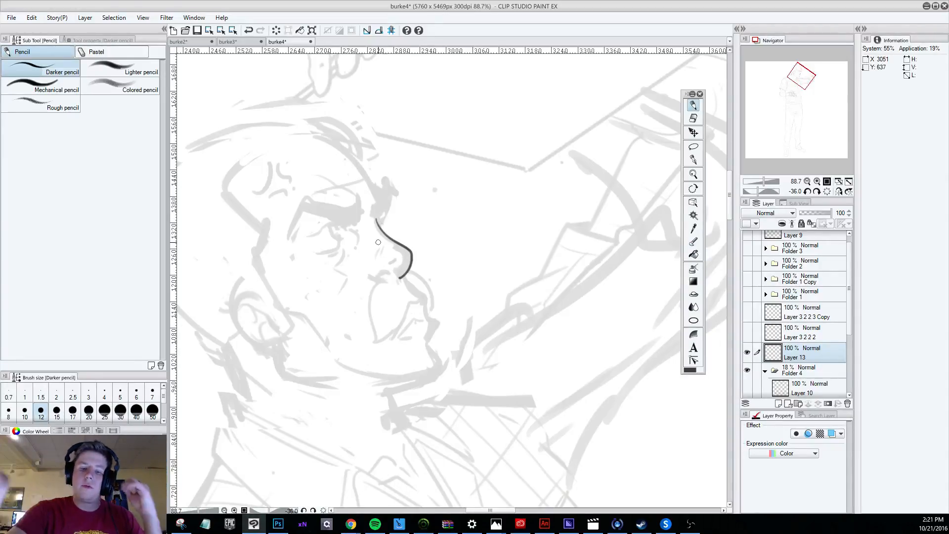
key(ctrl+z)
mouse_move(375, 215)
mouse_down()
mouse_move(406, 250)
mouse_move(411, 272)
mouse_move(380, 226)
mouse_move(413, 267)
mouse_move(403, 274)
mouse_up()
key(ctrl+z)
key(ctrl+z)
key(ctrl+z)
mouse_move(377, 219)
mouse_down()
mouse_move(411, 257)
mouse_move(403, 278)
mouse_up()
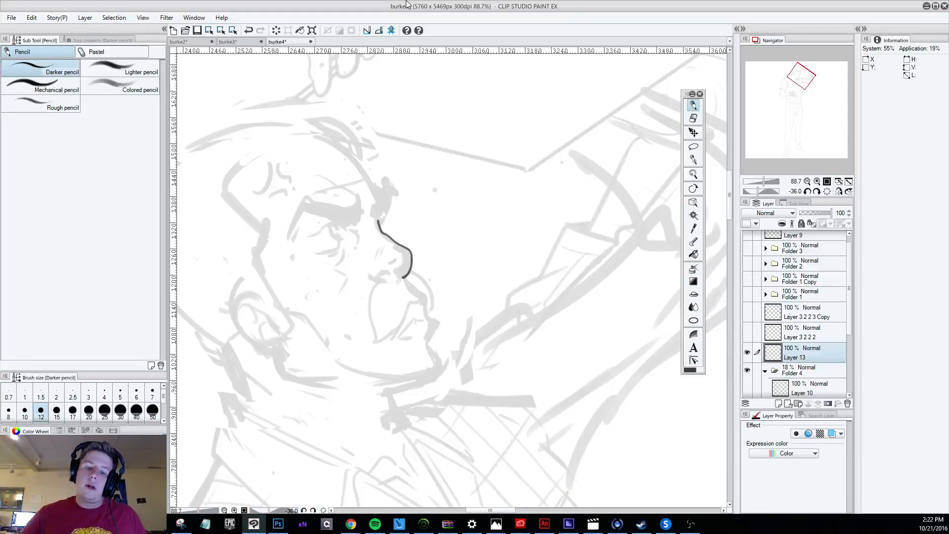
Draw the forehead contour down to the nose bridge and thicken the protruding brow.
scroll(421, 159, down, 6)
scroll(430, 147, down, 4)
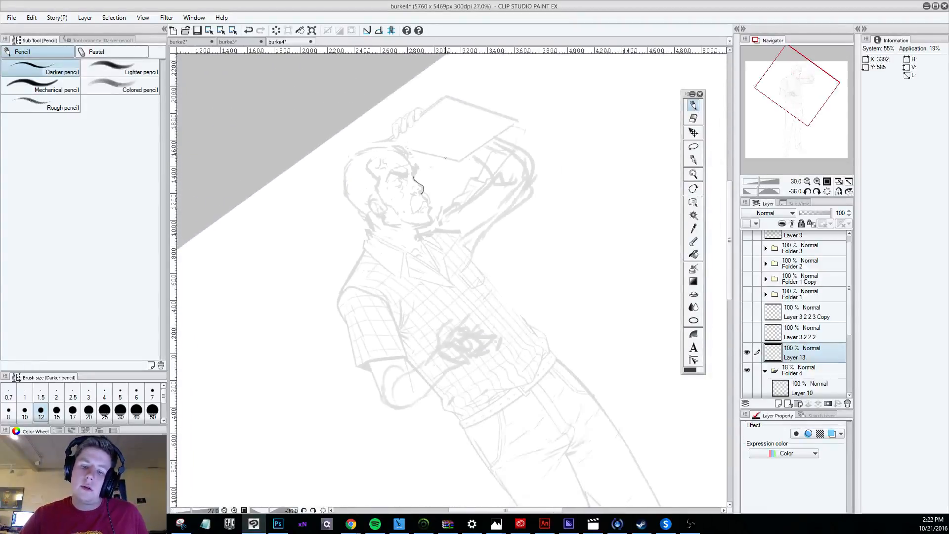
scroll(431, 147, up, 6)
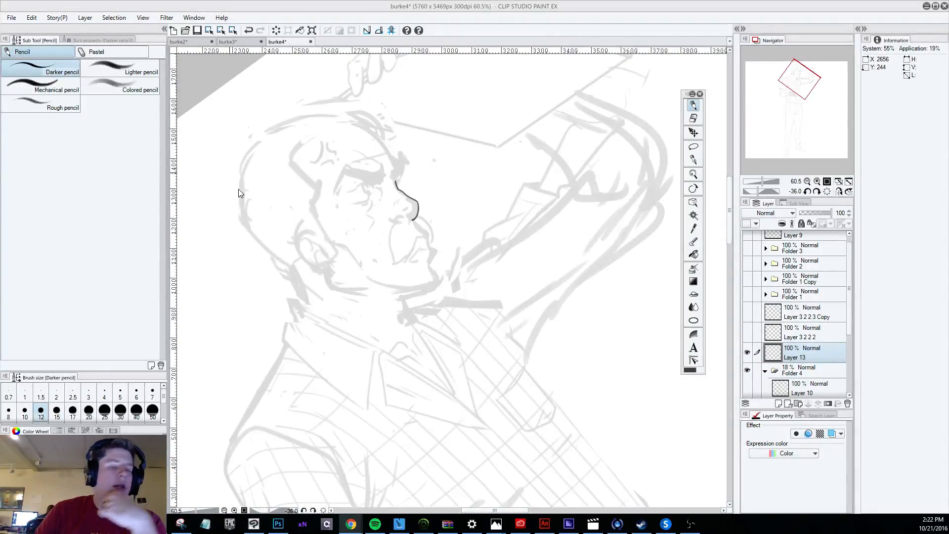
scroll(398, 228, up, 3)
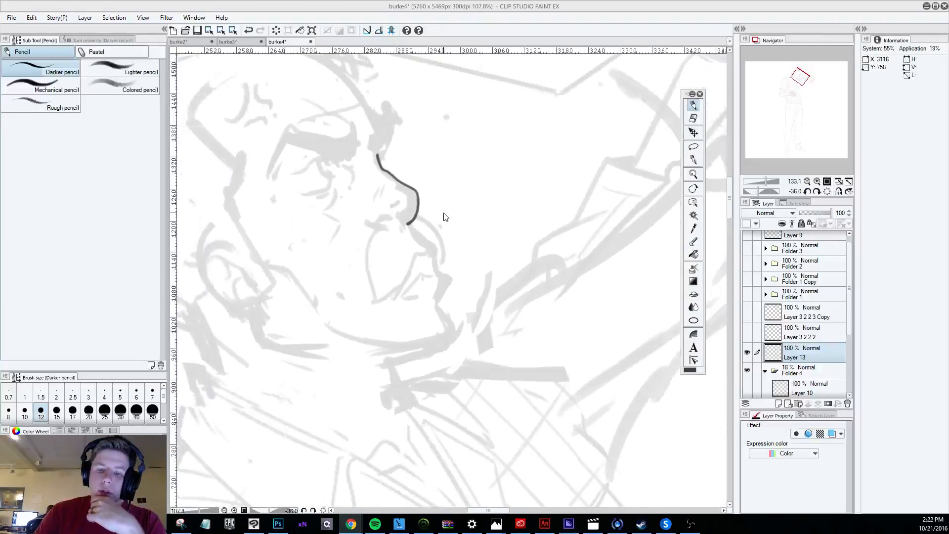
scroll(444, 216, down, 3)
scroll(444, 216, down, 2)
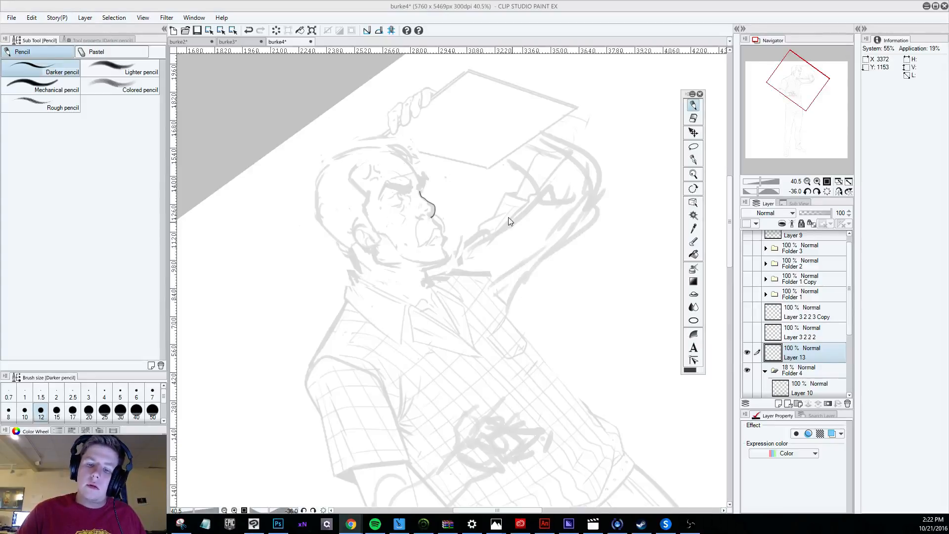
scroll(440, 188, up, 4)
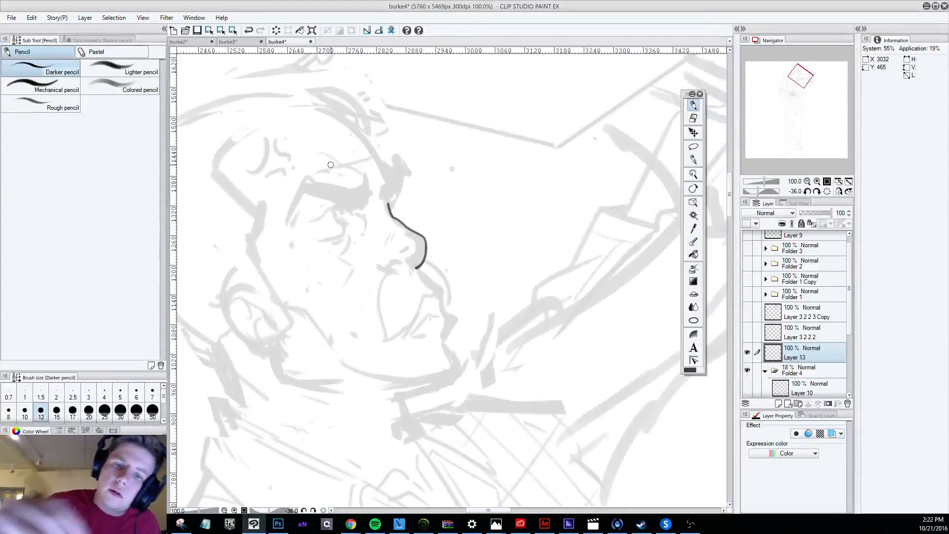
mouse_move(324, 109)
mouse_down()
mouse_move(401, 173)
mouse_move(389, 203)
mouse_move(395, 218)
mouse_up()
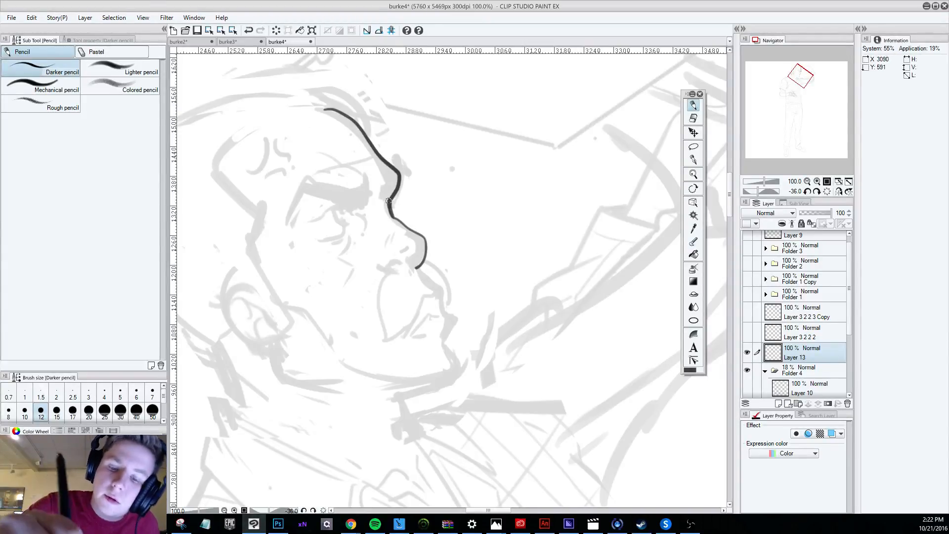
mouse_move(396, 172)
mouse_down()
mouse_move(389, 202)
mouse_move(398, 171)
mouse_move(399, 192)
mouse_up()
Continue the face profile from beneath the nose over the lips to the chin, undoing the rejected strokes.
scroll(517, 285, down, 5)
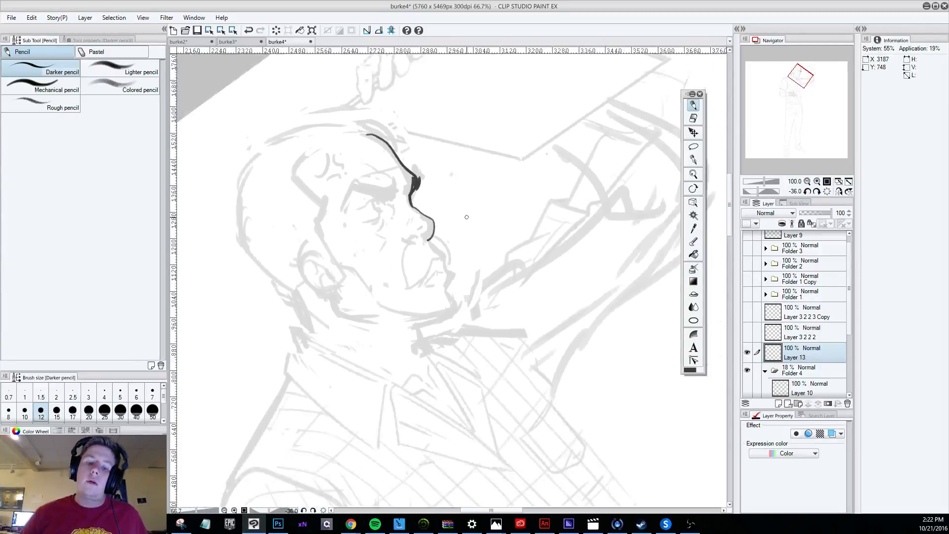
scroll(517, 285, down, 2)
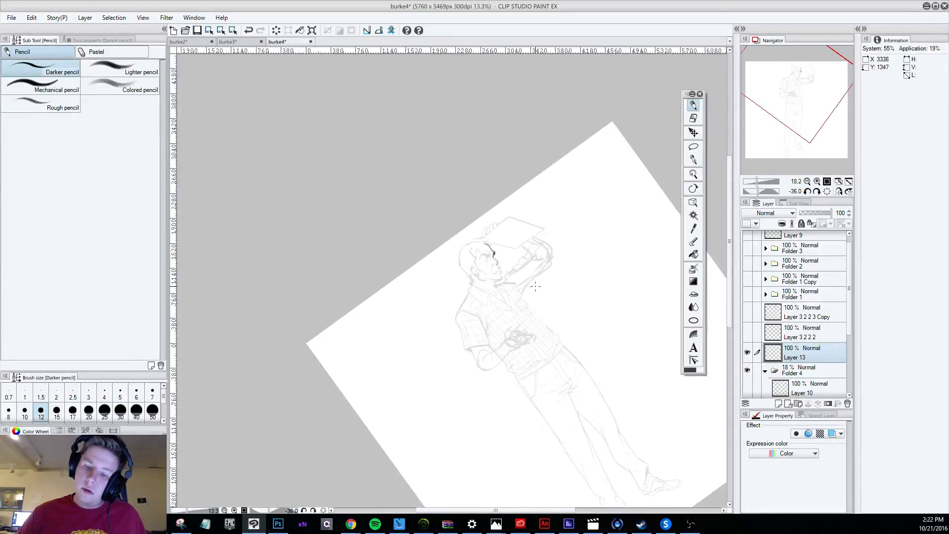
scroll(502, 255, up, 4)
scroll(501, 255, up, 4)
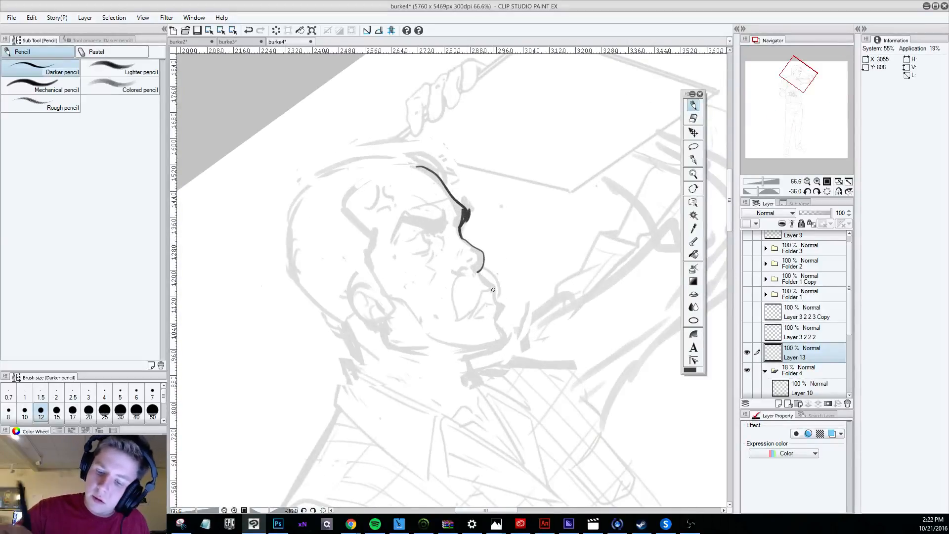
drag(478, 272, 503, 305)
key(ctrl+z)
key(ctrl+z)
key(ctrl+z)
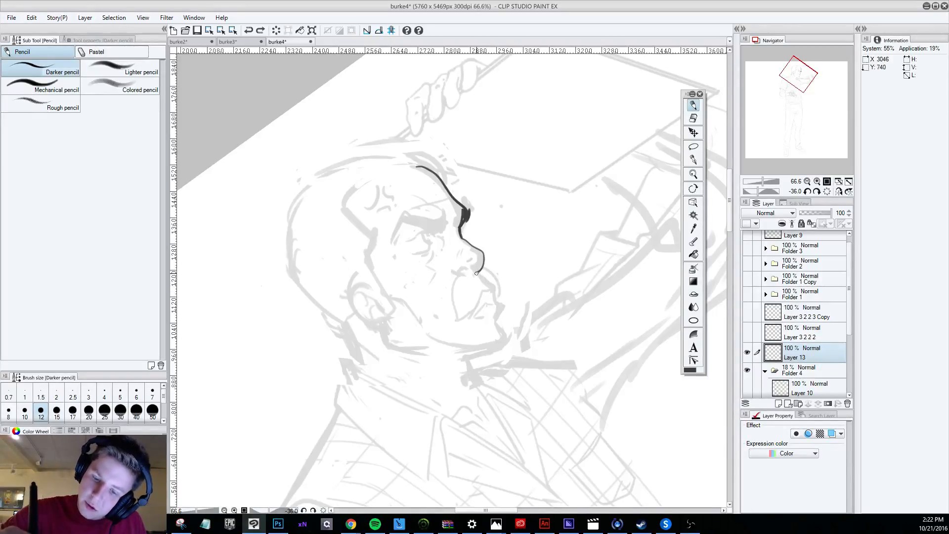
mouse_move(477, 273)
mouse_down()
mouse_move(503, 305)
mouse_move(496, 323)
mouse_move(506, 337)
mouse_up()
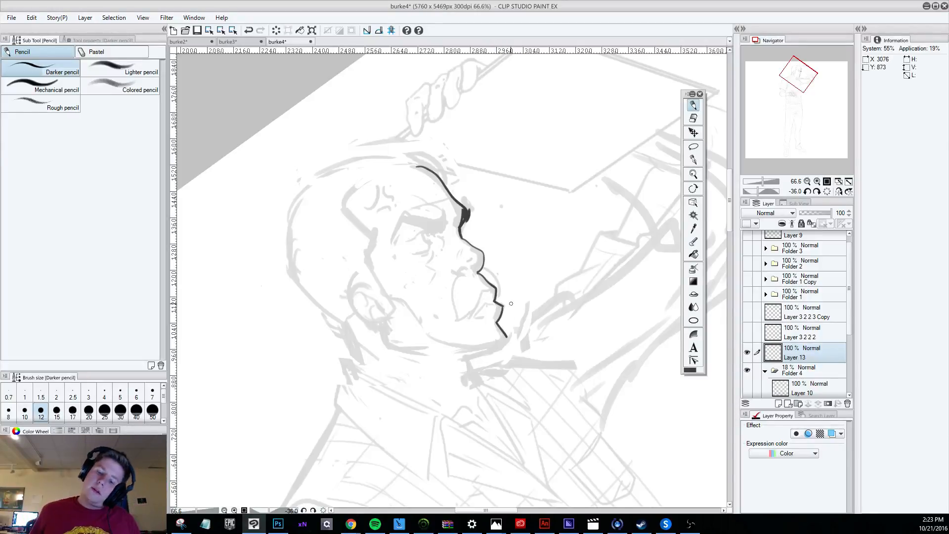
Lower the opacity of the sketch folder, Folder 4, to 14 percent.
scroll(511, 303, down, 6)
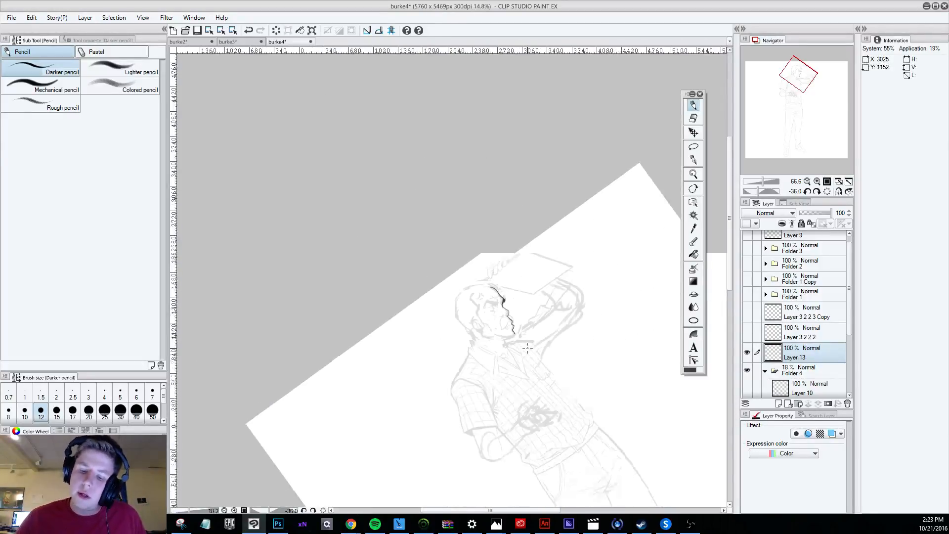
scroll(529, 357, up, 4)
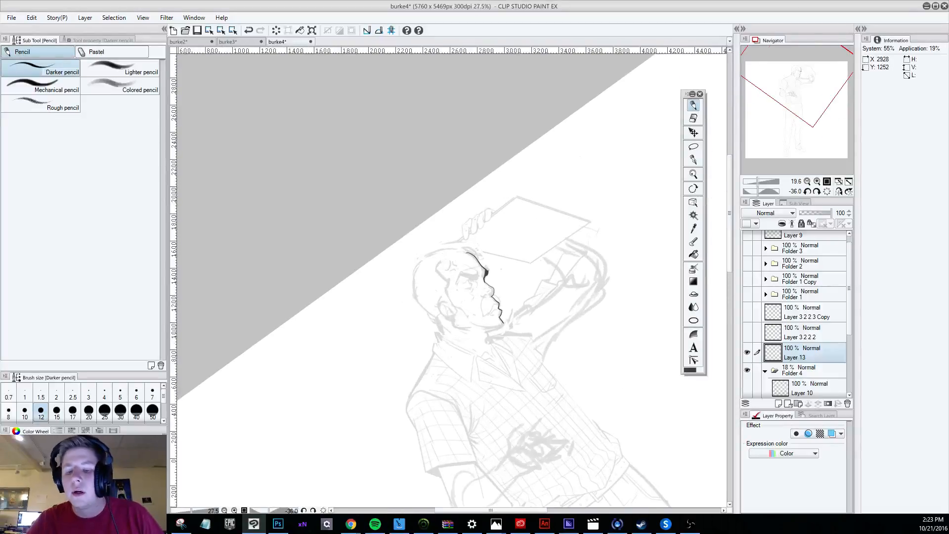
click(800, 369)
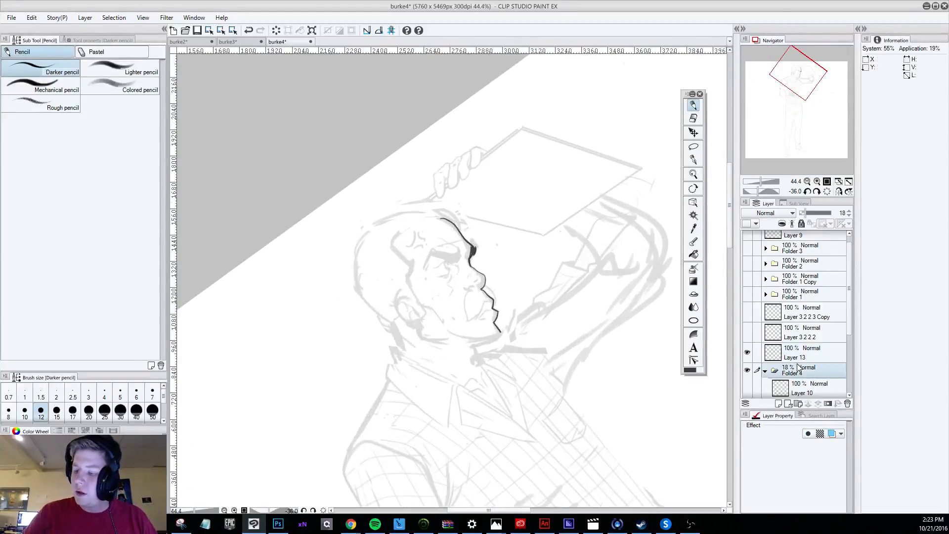
drag(804, 213, 803, 214)
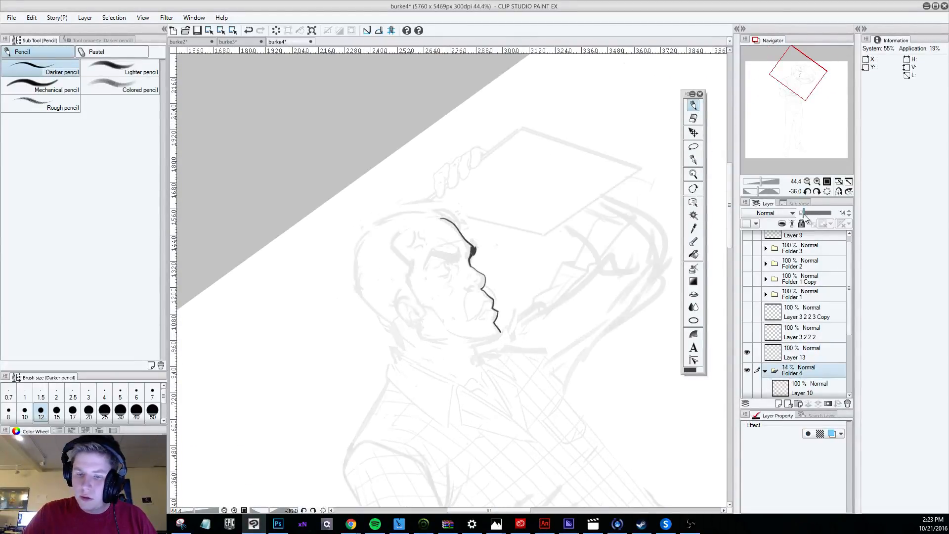
Lasso the inked profile line running from beneath the nose to the chin.
scroll(585, 271, down, 1)
scroll(536, 282, down, 2)
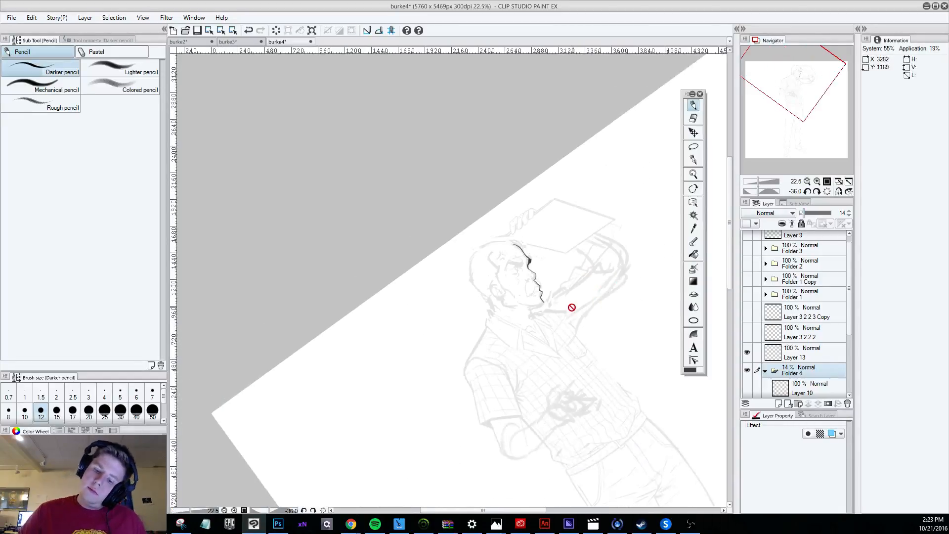
scroll(536, 267, up, 1)
scroll(536, 265, up, 1)
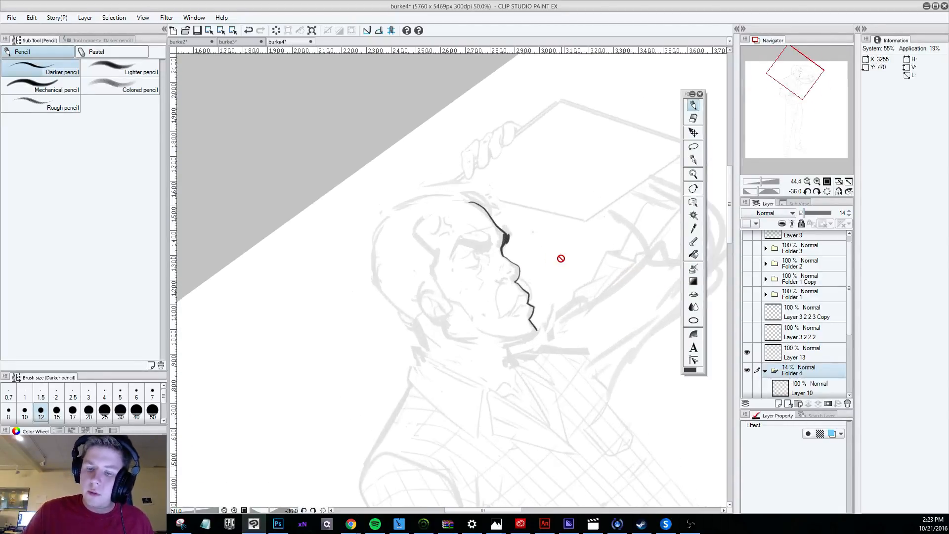
key(m)
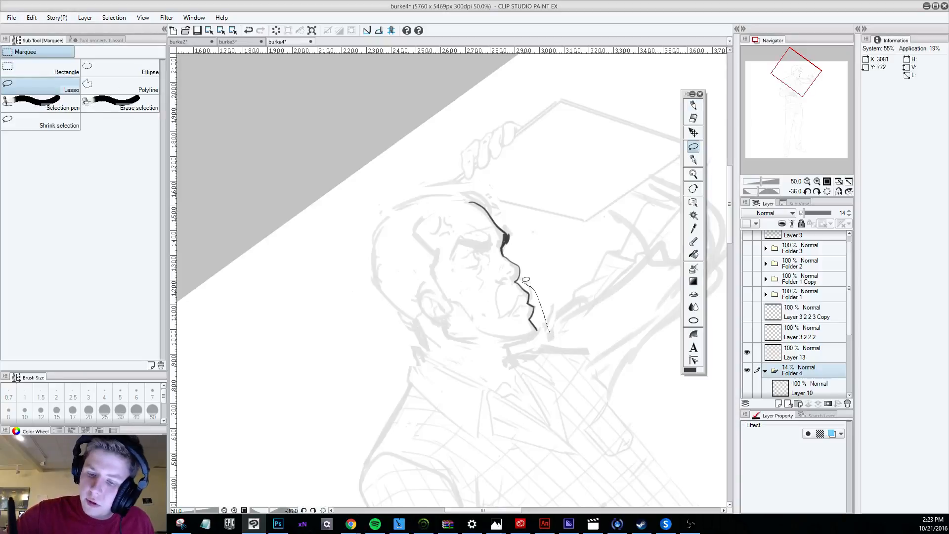
drag(525, 279, 546, 345)
Shift the selected lips-to-chin line slightly forward on Layer 13, undoing the mistaken move of the sketch folder, and clear the selection.
key(k)
drag(542, 296, 549, 293)
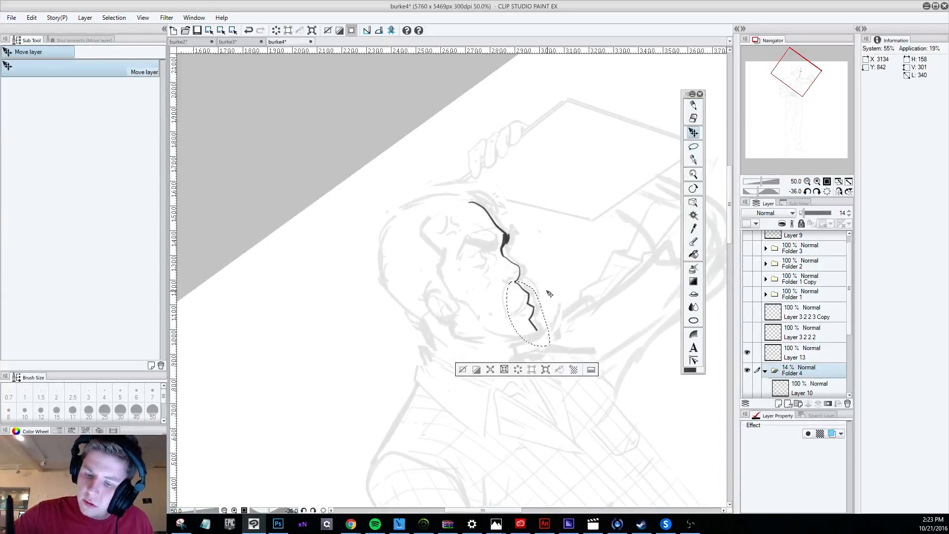
key(ctrl+z)
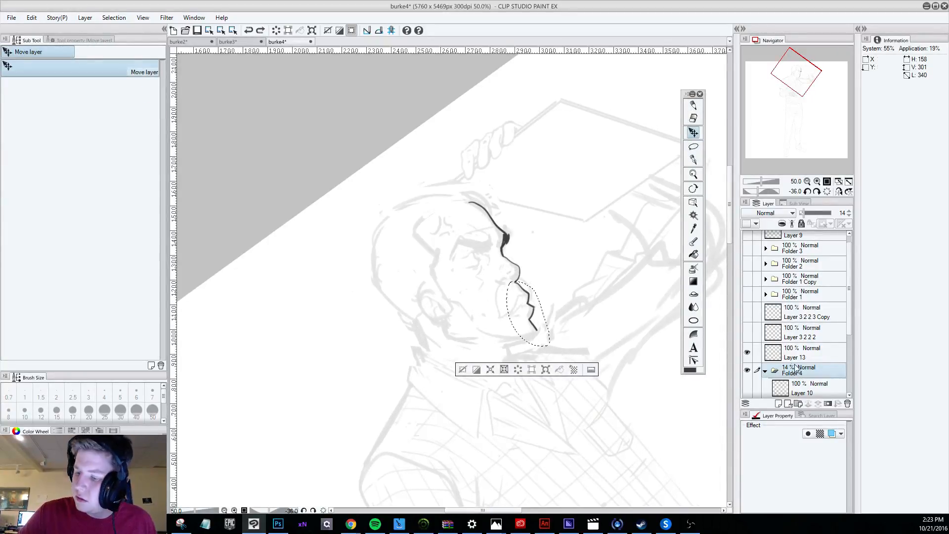
click(801, 351)
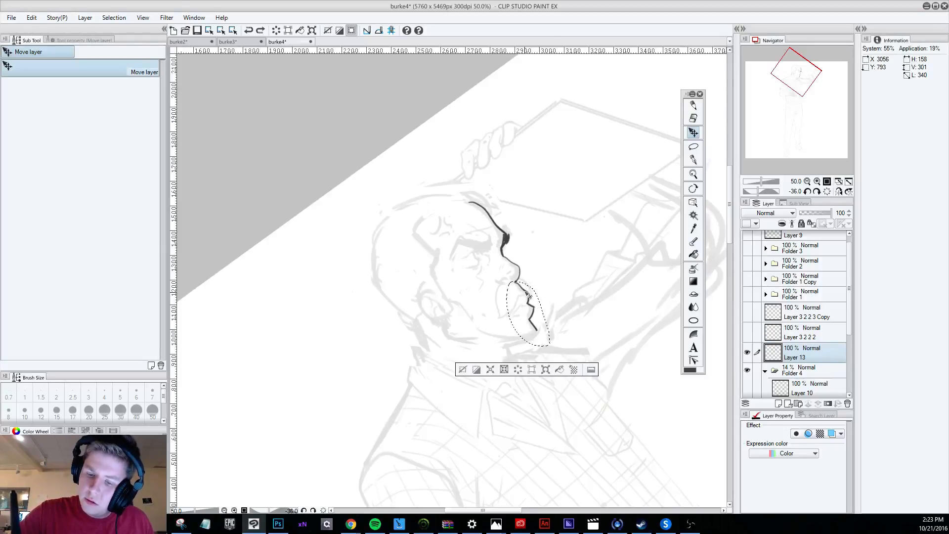
drag(528, 295, 531, 295)
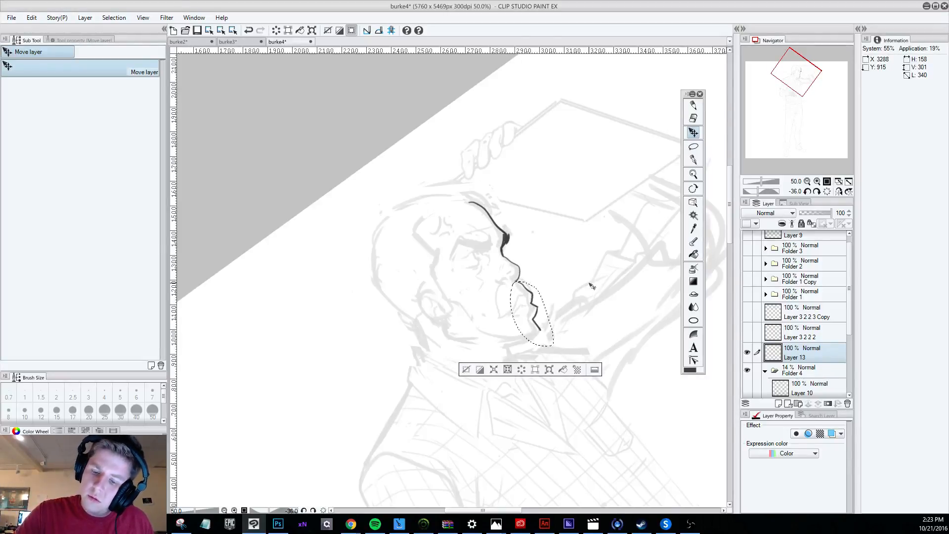
click(694, 147)
click(466, 369)
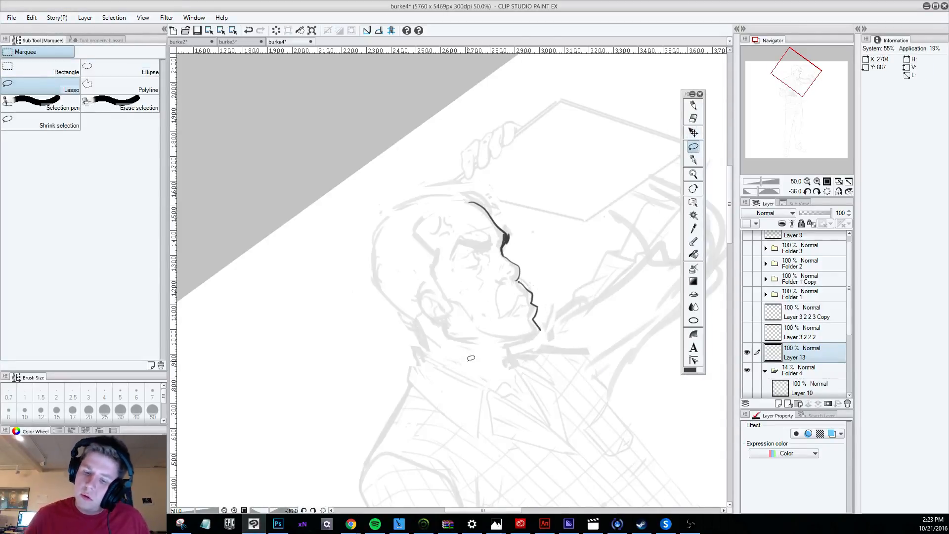
Draw the nostril, the eye and the wrinkles beneath the eye with the darker pencil, undoing the rejected strokes.
scroll(470, 358, down, 6)
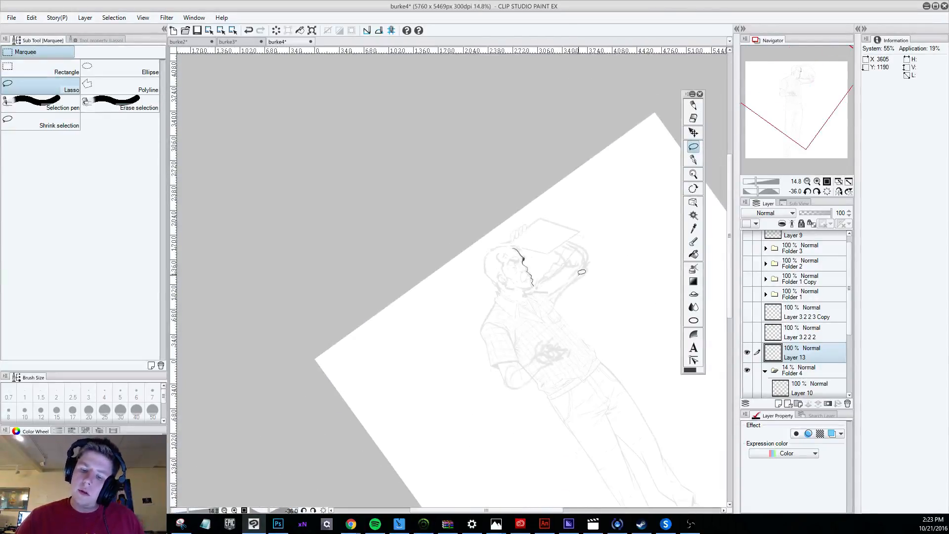
scroll(582, 272, up, 5)
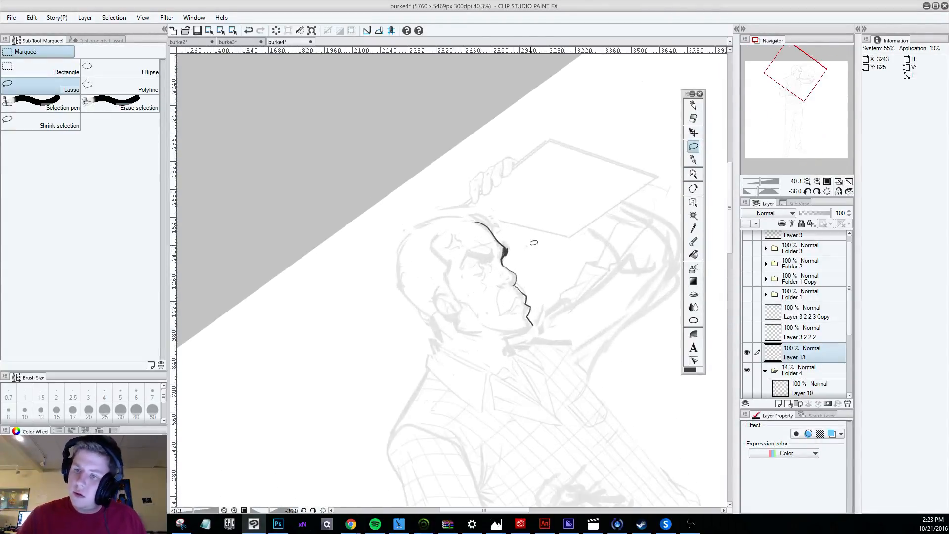
click(692, 105)
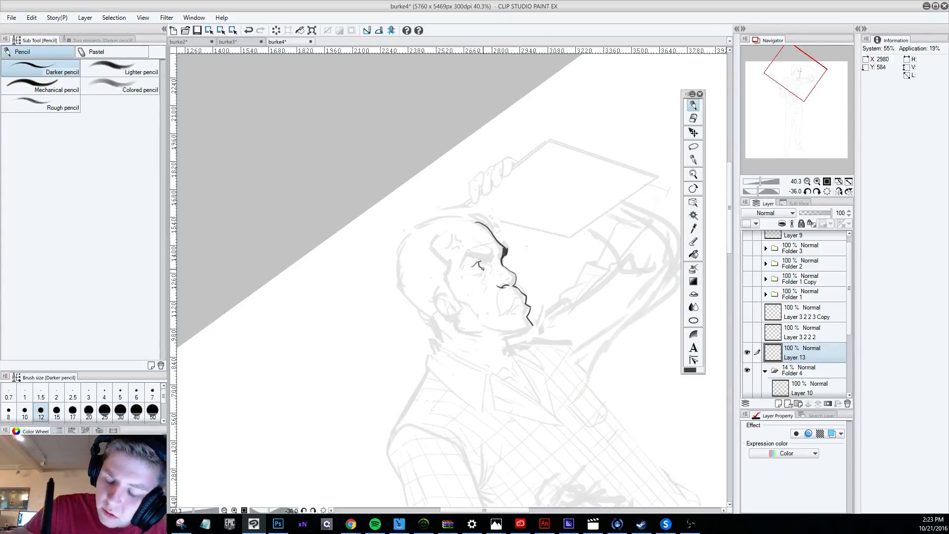
drag(482, 268, 482, 276)
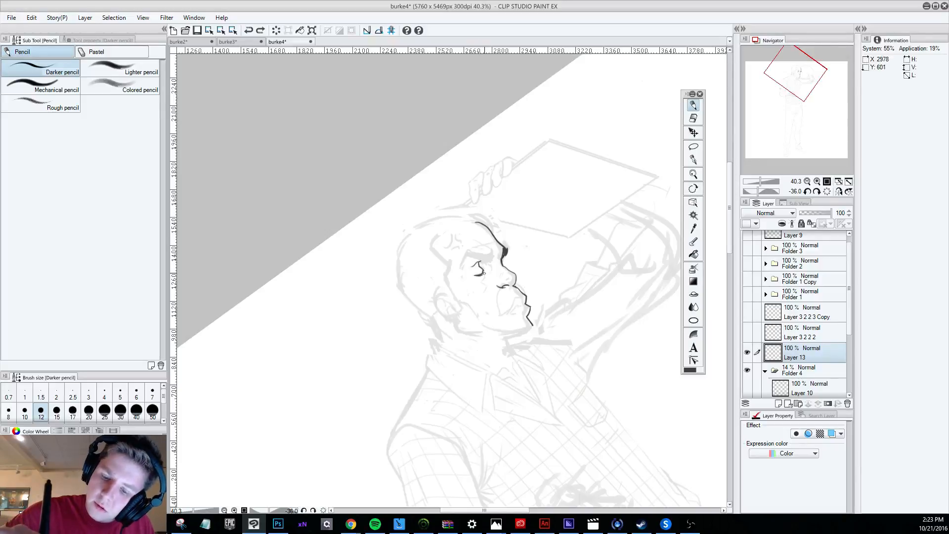
key(ctrl+z)
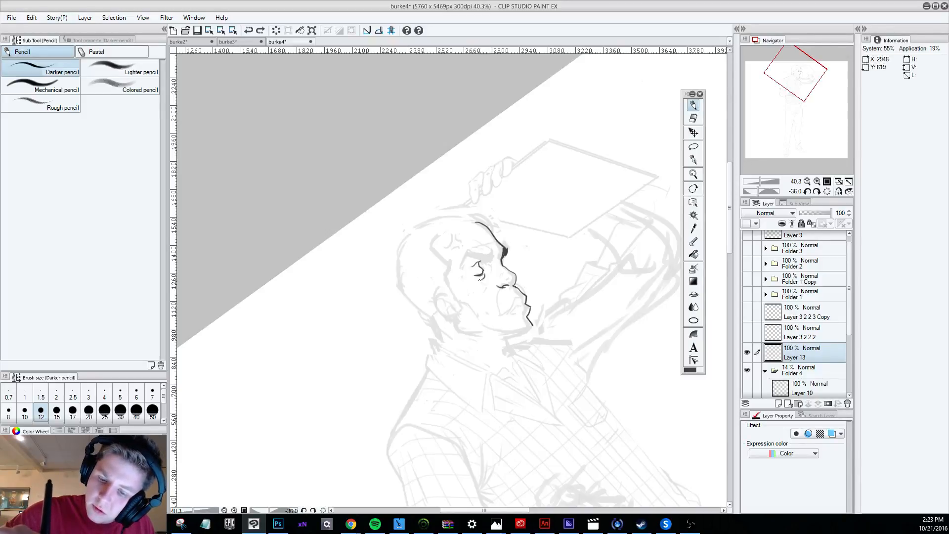
drag(482, 275, 481, 280)
key(ctrl+z)
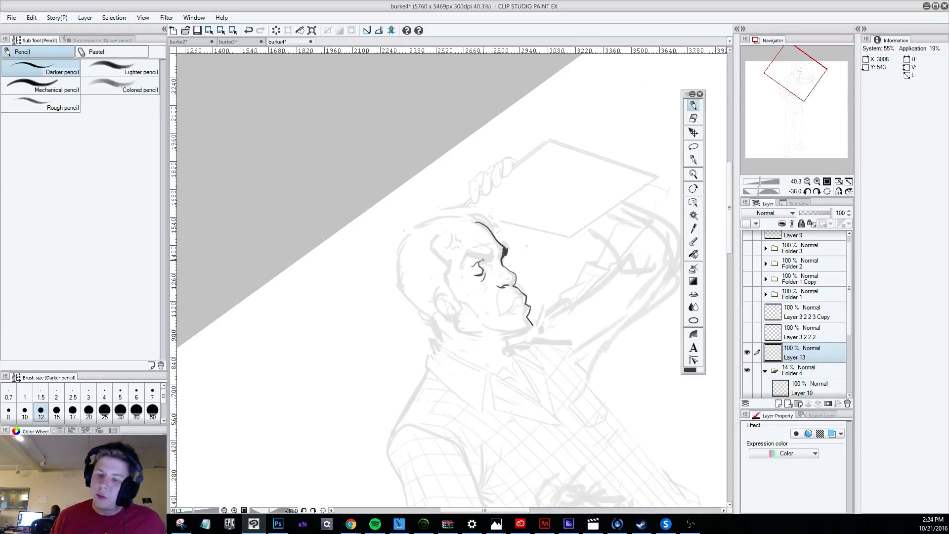
key(ctrl+z)
drag(484, 273, 482, 280)
key(ctrl+z)
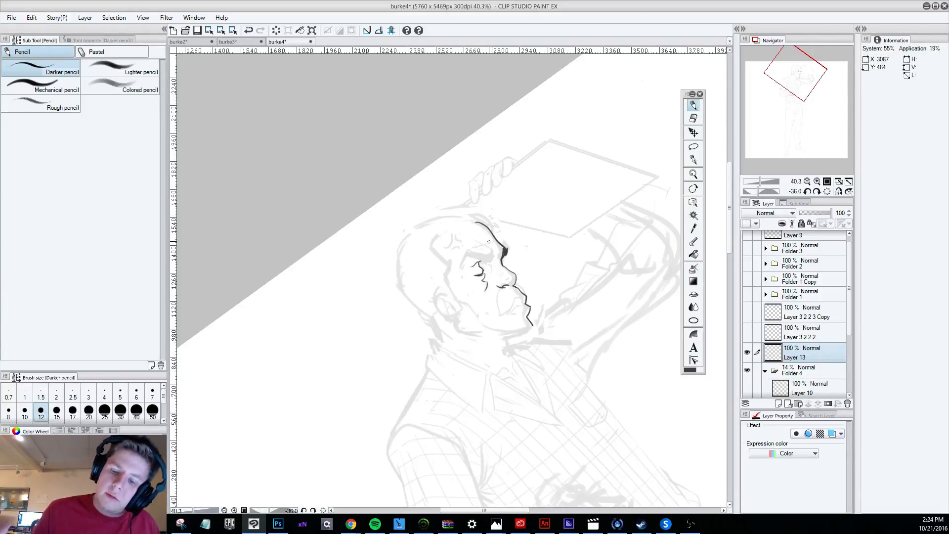
Check the head upright, restore the tilted view, and add short crease marks on the side of the nose.
scroll(489, 241, down, 6)
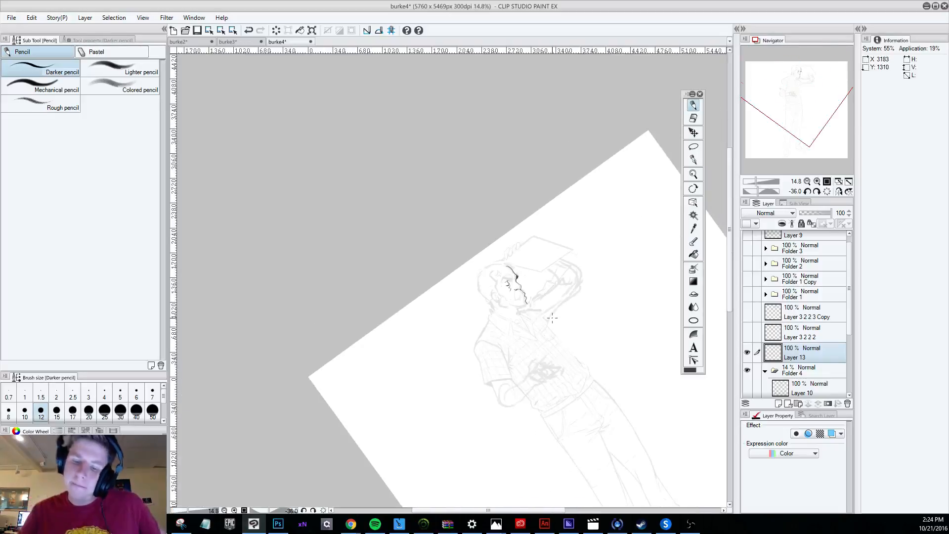
key(r)
drag(534, 360, 484, 367)
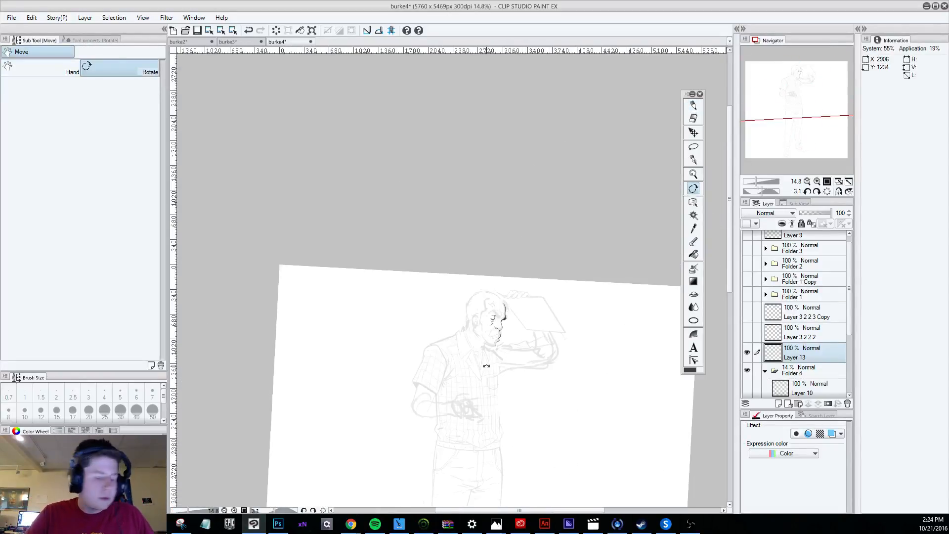
scroll(504, 319, up, 4)
scroll(508, 298, up, 4)
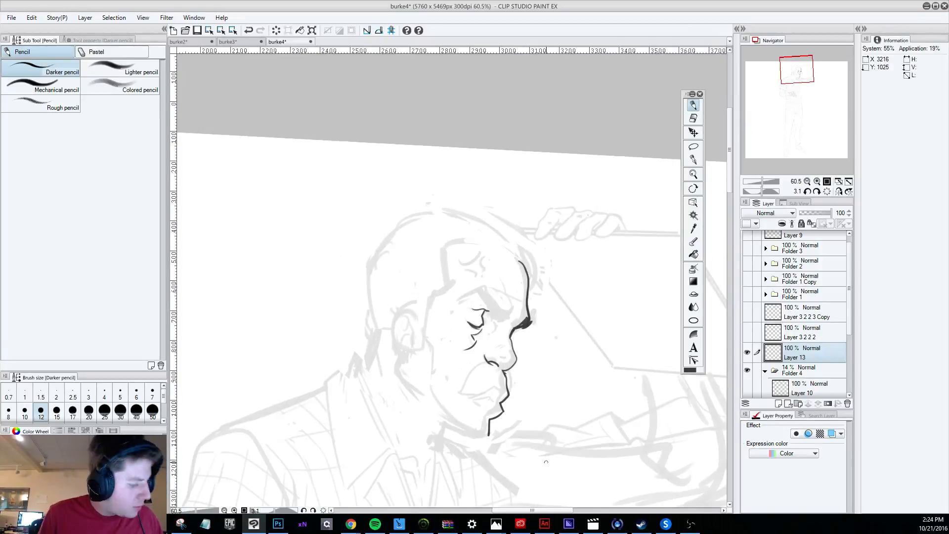
key(r)
drag(546, 461, 663, 359)
mouse_move(527, 309)
mouse_down()
mouse_move(525, 317)
mouse_move(530, 301)
mouse_up()
key(ctrl+z)
key(ctrl+z)
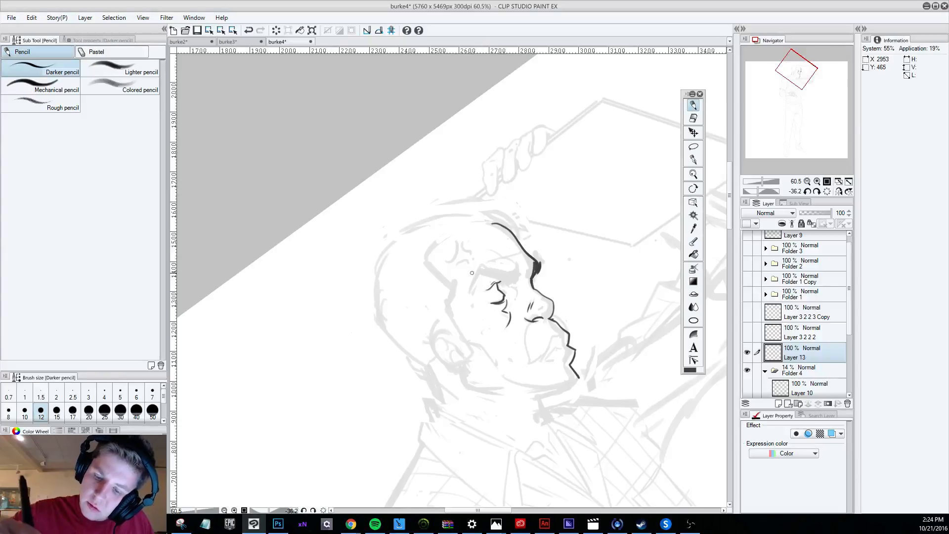
Outline the angled upper edge of the eyebrow, undoing the rejected strokes for its lower edge.
mouse_move(469, 289)
mouse_down()
mouse_move(487, 268)
mouse_move(516, 270)
mouse_up()
drag(468, 288, 512, 283)
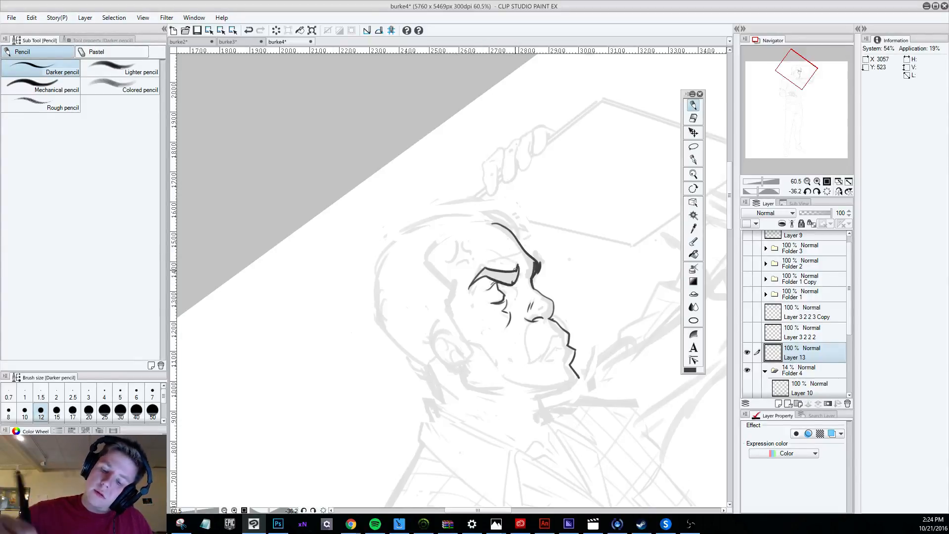
key(ctrl+z)
key(ctrl+z)
key(ctrl+z)
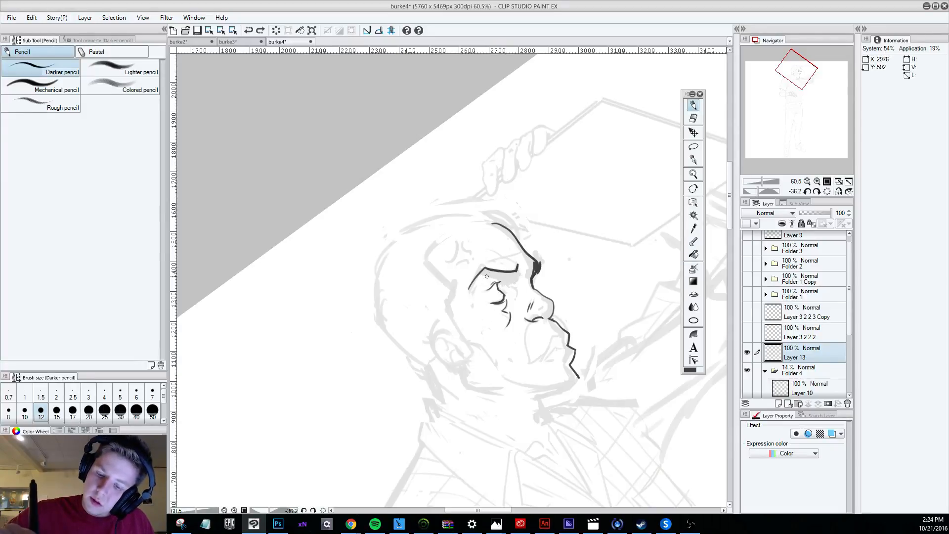
Close the eyebrow's lower edge and fill the whole brow shape in solid black strokes.
mouse_move(485, 278)
mouse_down()
mouse_move(518, 265)
mouse_move(468, 287)
mouse_move(484, 272)
mouse_up()
key(ctrl+z)
key(ctrl+z)
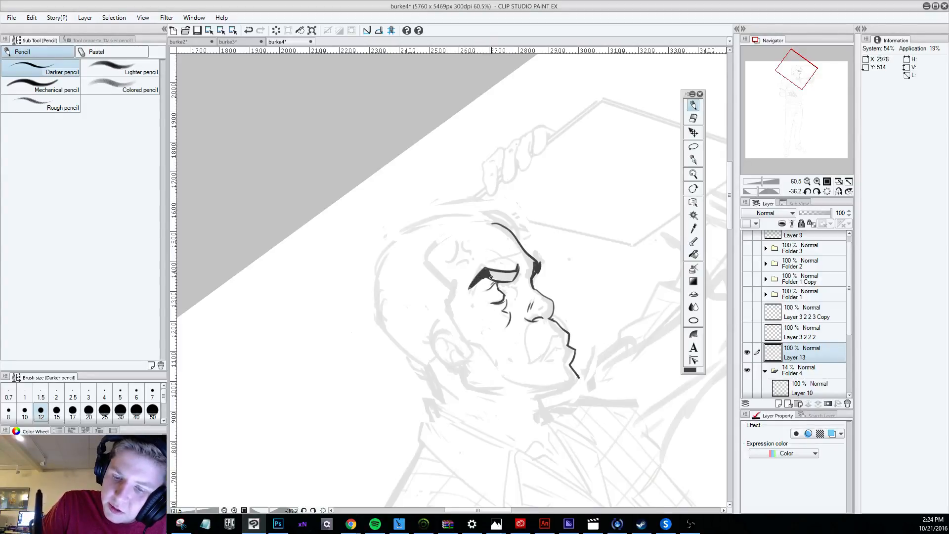
mouse_move(487, 275)
mouse_down()
mouse_move(513, 279)
mouse_move(522, 263)
mouse_move(516, 279)
mouse_up()
key(ctrl+z)
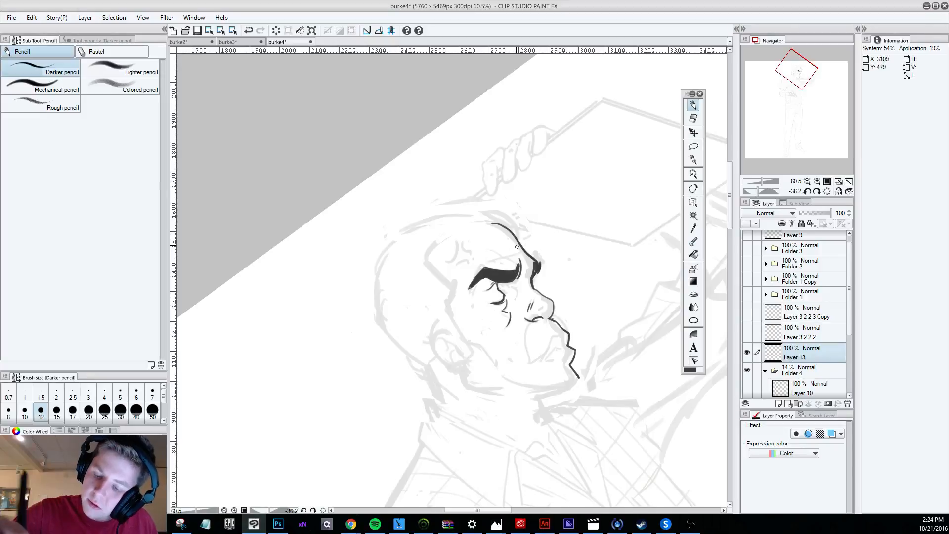
Draw the forehead crease lines just above the eyebrow, undoing the rejected strokes.
mouse_move(493, 244)
mouse_down()
mouse_move(519, 259)
mouse_move(531, 250)
mouse_move(514, 255)
mouse_move(518, 262)
mouse_move(489, 256)
mouse_move(520, 250)
mouse_up()
key(ctrl+z)
key(ctrl+z)
key(ctrl+z)
key(ctrl+z)
key(ctrl+z)
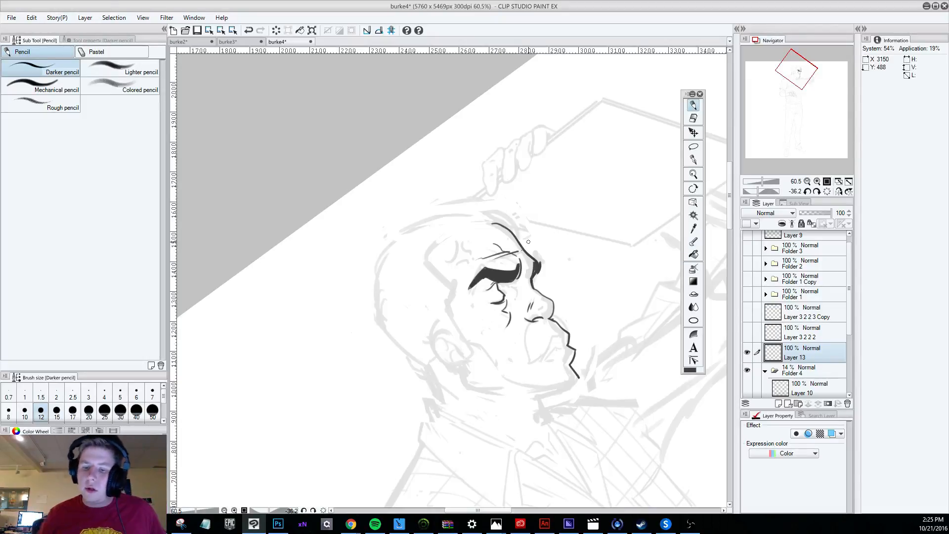
Draw the upper lip contour from the face profile back to the mouth corner, undoing the rejected strokes.
scroll(528, 242, down, 8)
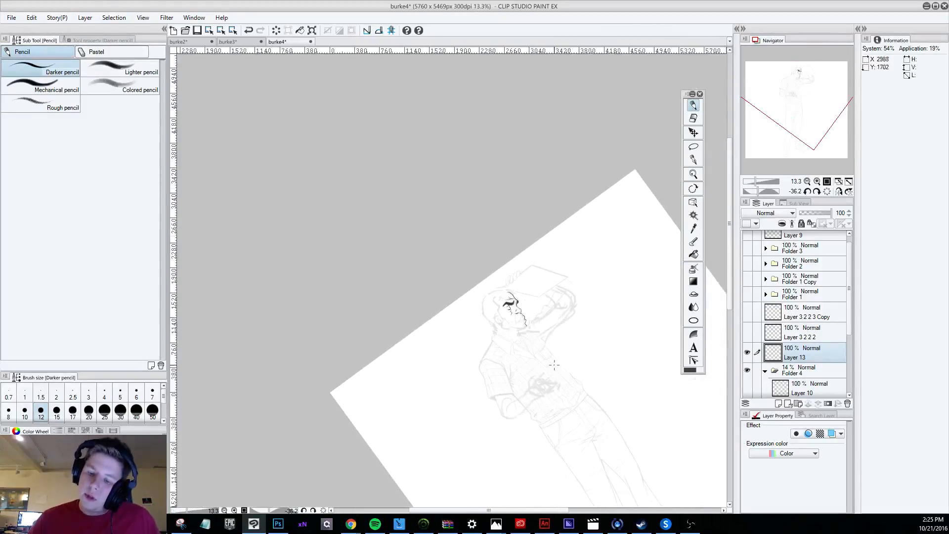
scroll(554, 365, up, 2)
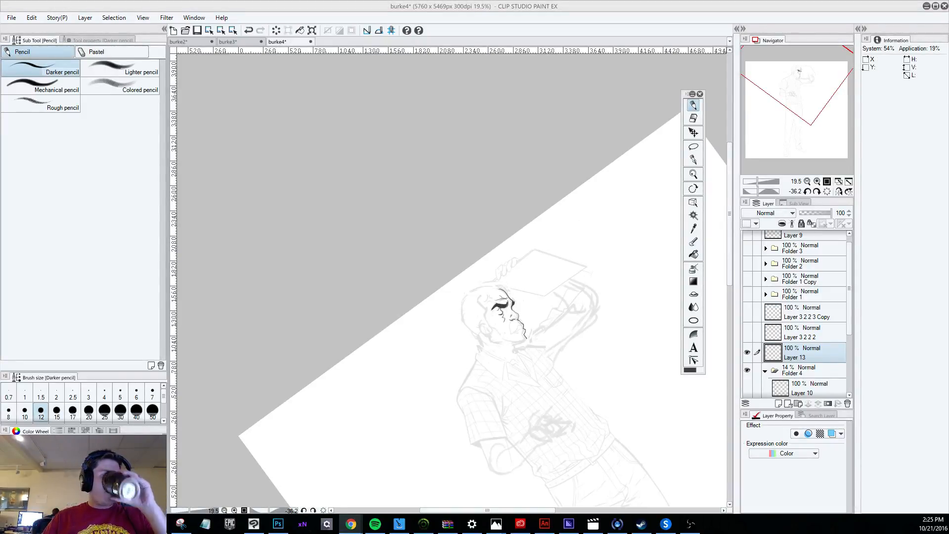
scroll(539, 318, up, 5)
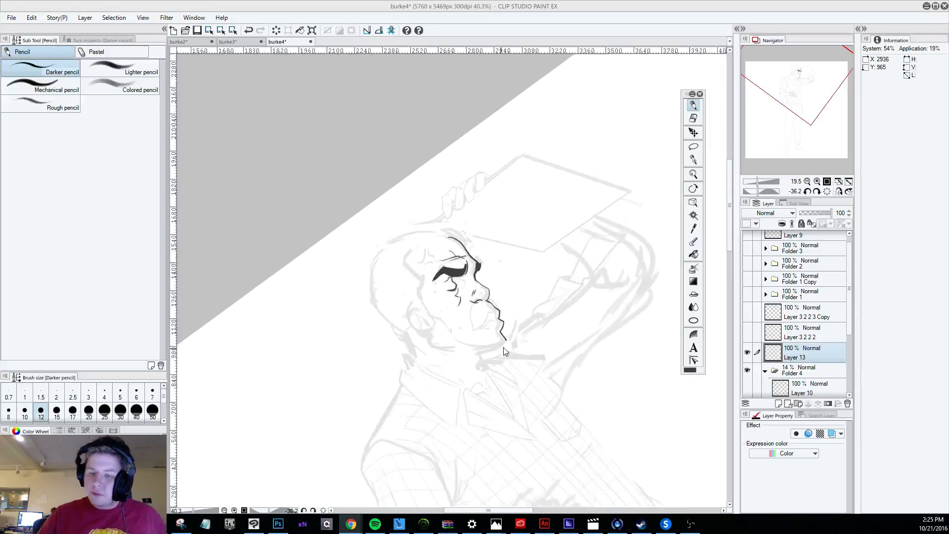
scroll(511, 327, up, 1)
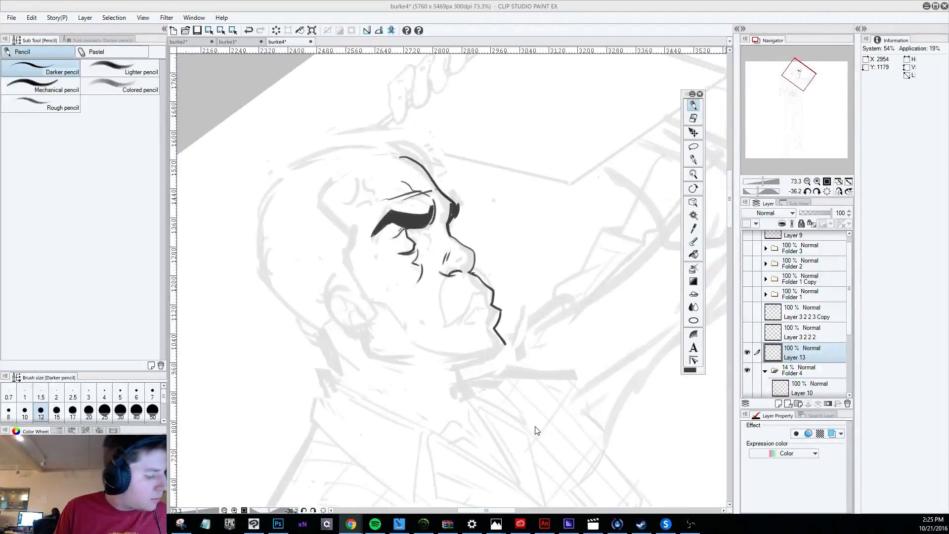
click(489, 298)
mouse_move(489, 292)
mouse_down()
mouse_move(465, 318)
mouse_move(496, 286)
mouse_move(459, 322)
mouse_move(492, 289)
mouse_move(472, 298)
mouse_move(460, 322)
mouse_move(492, 288)
mouse_up()
key(ctrl+z)
key(ctrl+z)
key(ctrl+z)
key(ctrl+z)
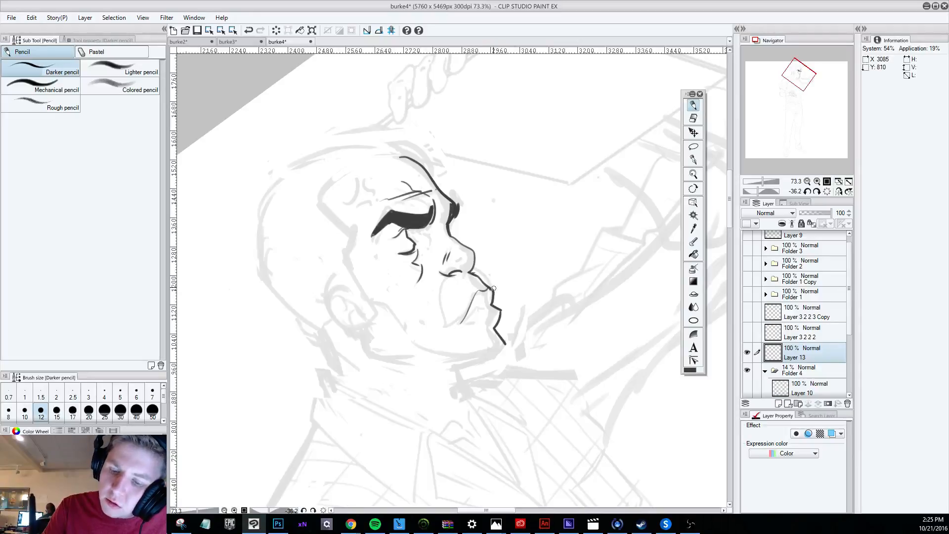
Rotate the view and add the lower mouth line that closes the lip shape at the mouth corner, undoing the rejected strokes.
drag(493, 245, 539, 316)
drag(423, 313, 448, 324)
key(ctrl+z)
key(ctrl+z)
key(ctrl+z)
key(ctrl+z)
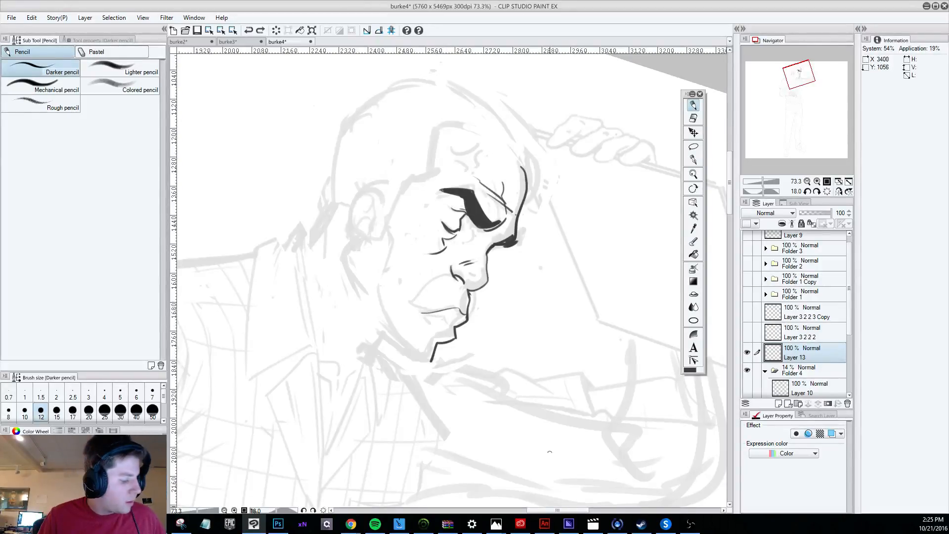
mouse_move(415, 288)
mouse_down()
mouse_move(435, 326)
mouse_move(492, 305)
mouse_up()
key(ctrl+z)
key(ctrl+z)
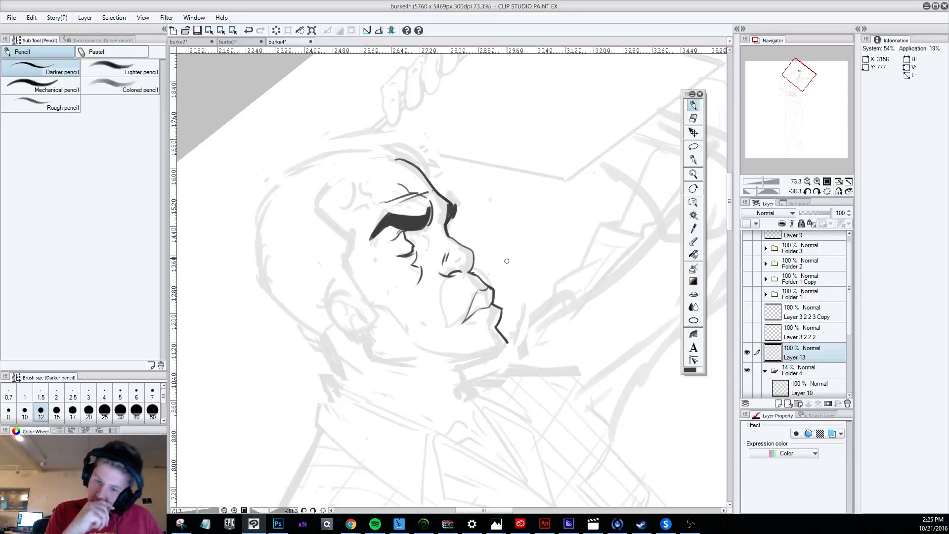
Try refining the lip line near the face profile in a rotated view, undo the stroke, and return the figure upright.
key(r)
mouse_move(497, 322)
mouse_down()
mouse_move(370, 462)
mouse_move(221, 387)
mouse_up()
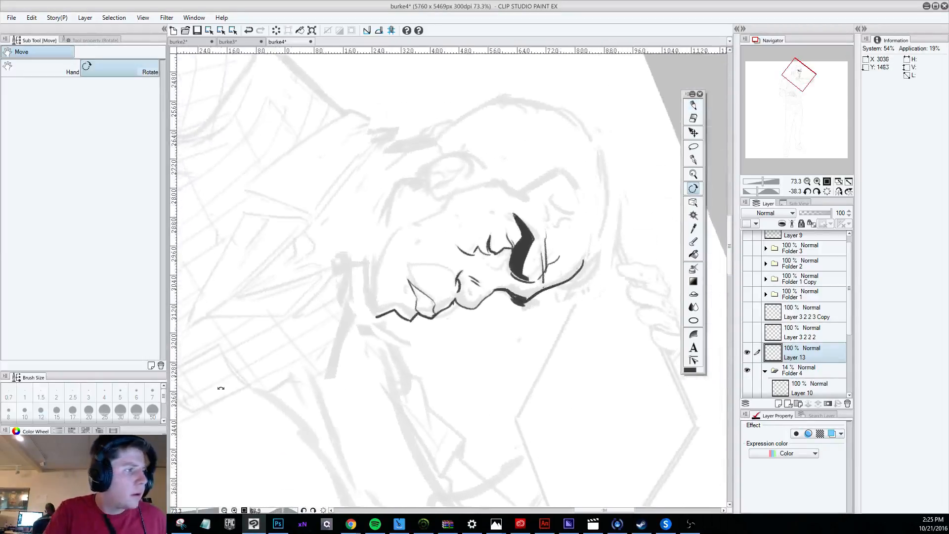
key(p)
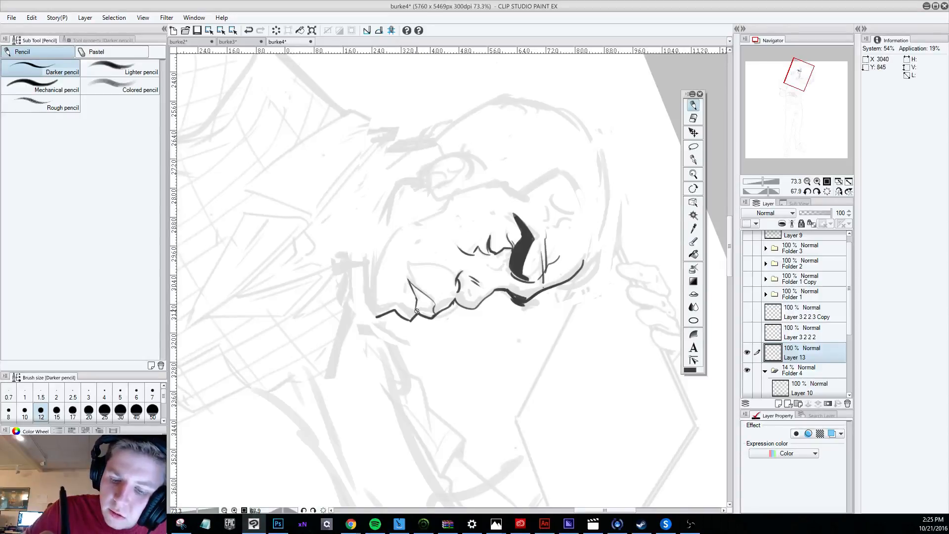
key(ctrl+z)
scroll(412, 315, down, 6)
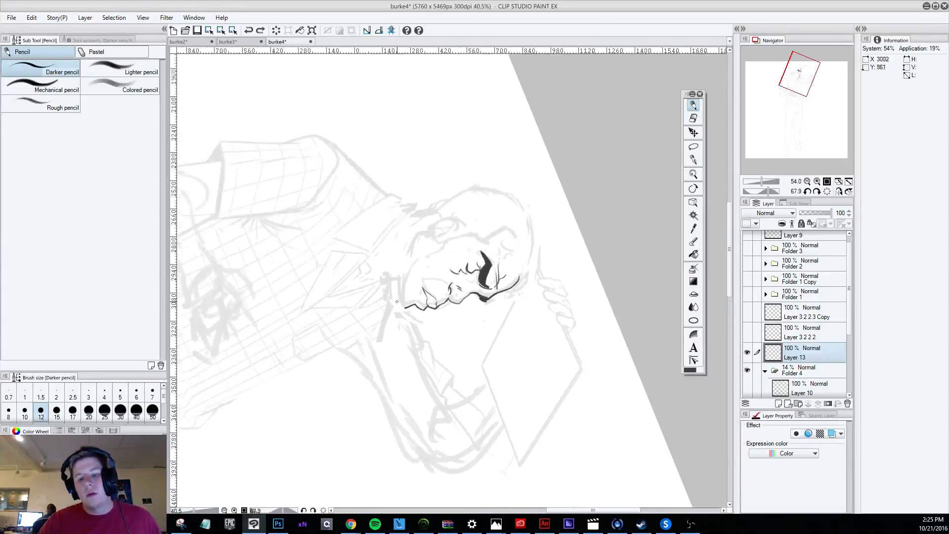
key(r)
drag(569, 417, 599, 380)
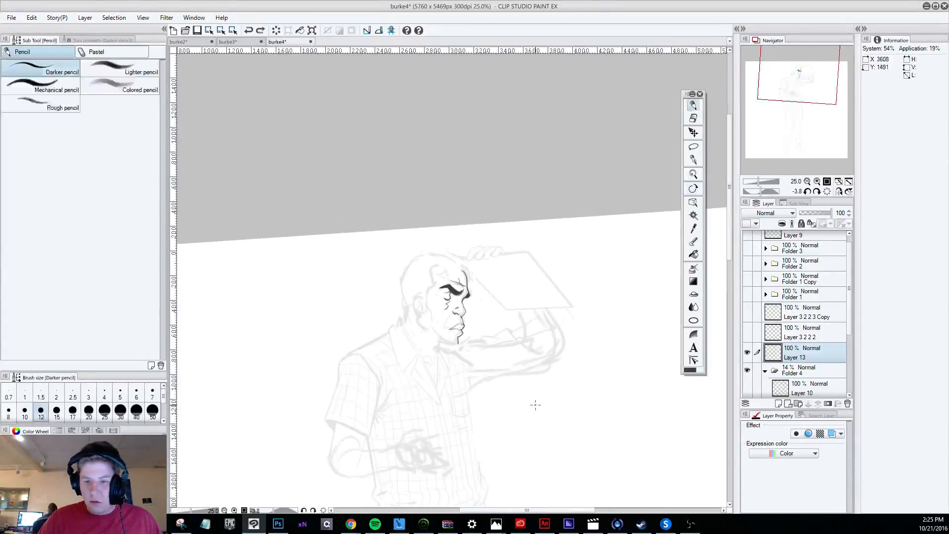
scroll(500, 402, down, 1)
scroll(499, 402, down, 1)
scroll(499, 402, up, 4)
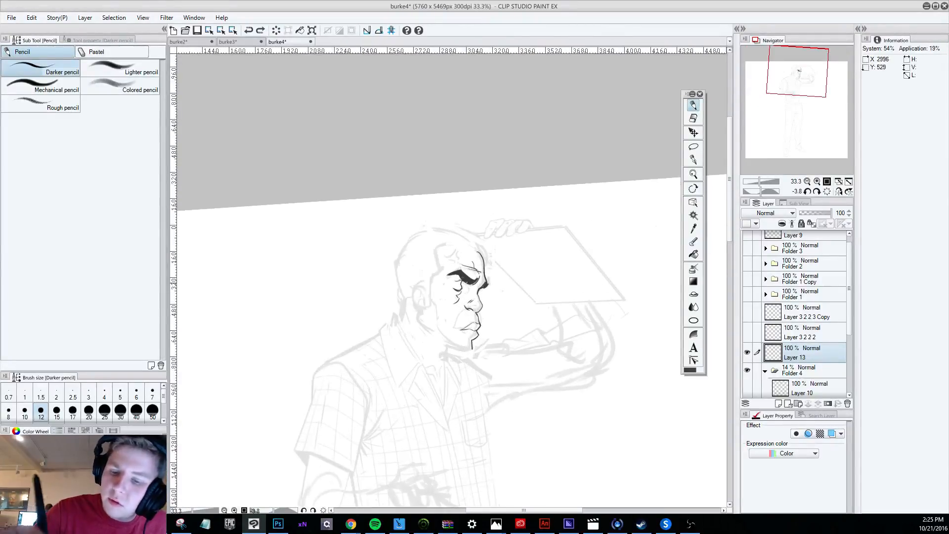
Draw a short crease at the inner eye corner just below the solid brow, undoing the rejected strokes.
drag(468, 286, 474, 293)
key(ctrl+z)
click(471, 274)
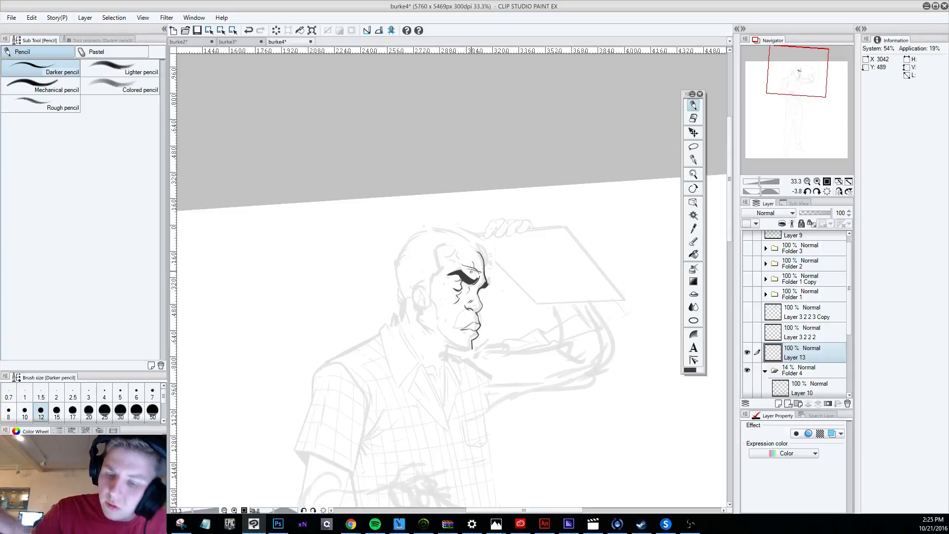
key(ctrl+z)
key(ctrl+z)
drag(468, 286, 468, 293)
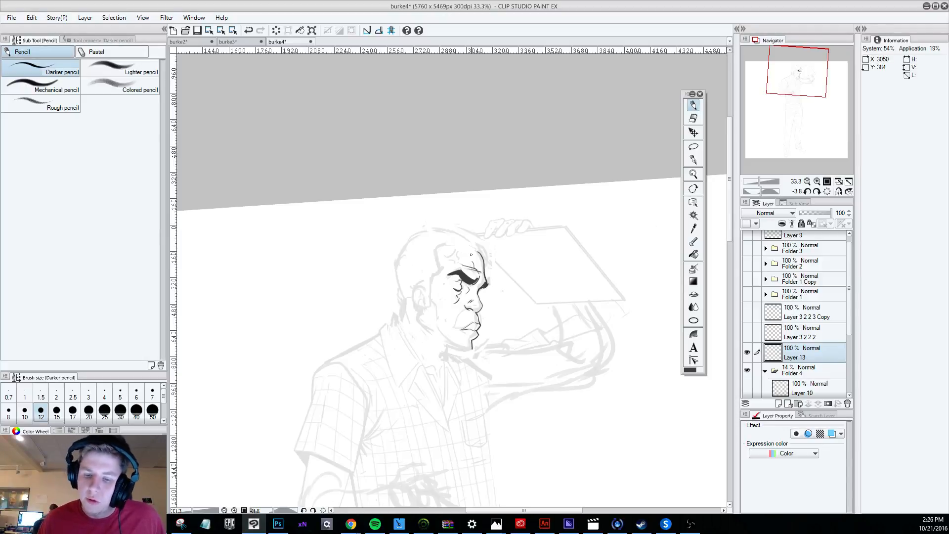
Try a short stroke from the brow's inner end down toward the nose bridge and undo it.
scroll(435, 136, down, 5)
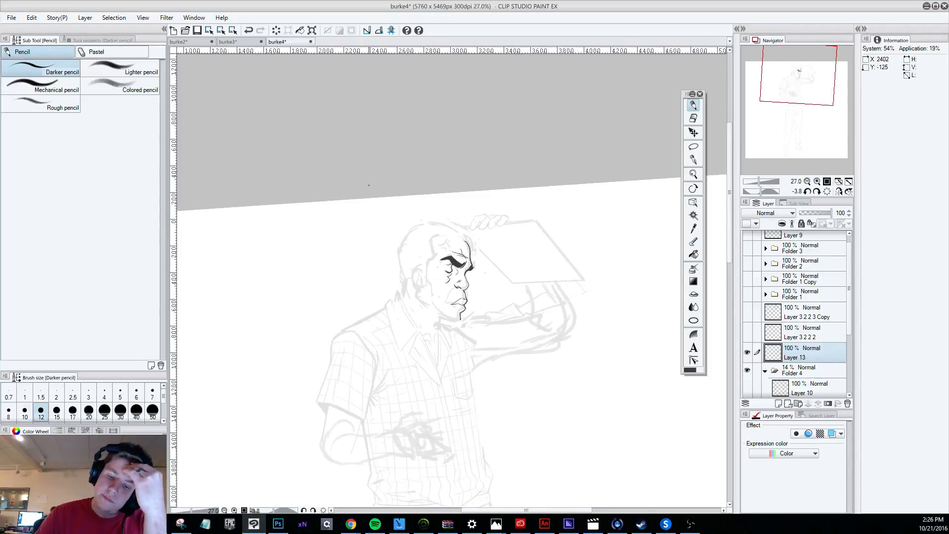
scroll(384, 211, up, 3)
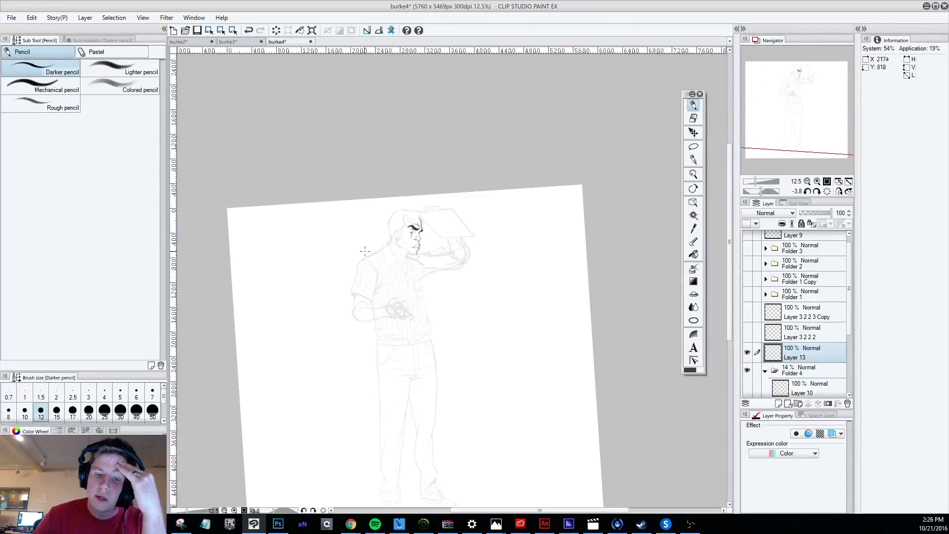
scroll(440, 217, up, 4)
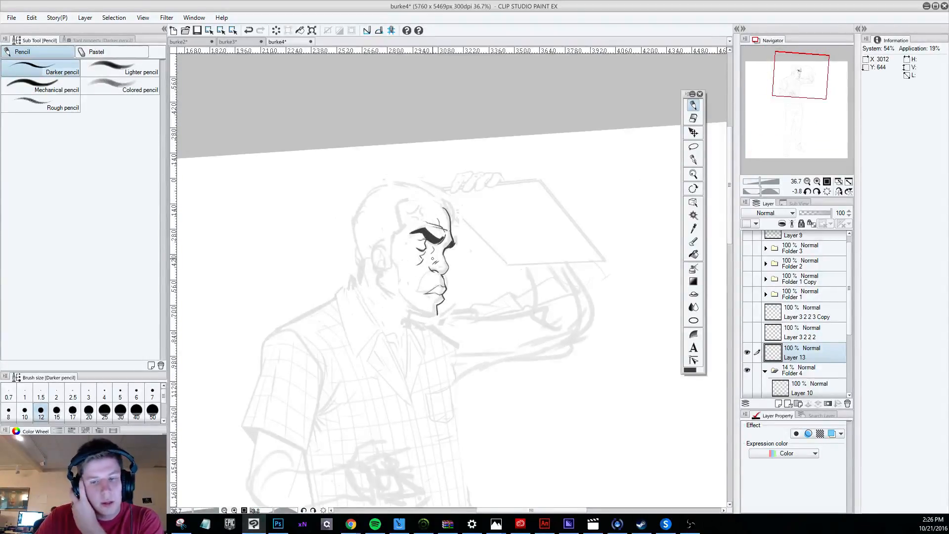
scroll(432, 258, down, 2)
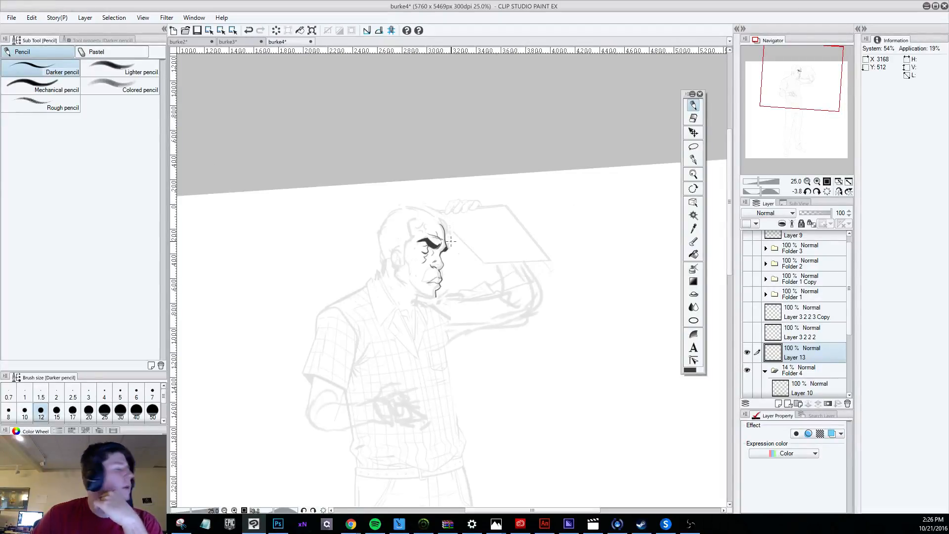
scroll(458, 253, up, 2)
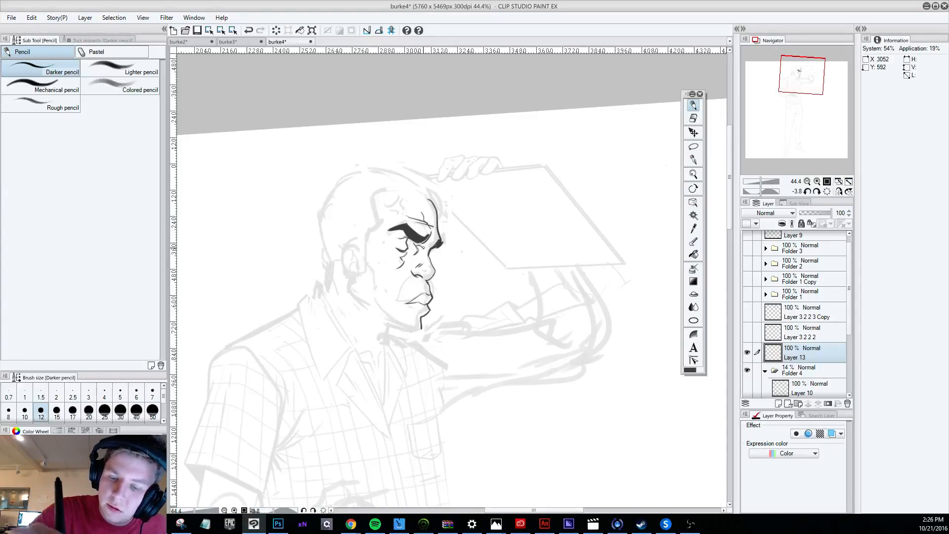
key(ctrl+z)
drag(429, 231, 425, 244)
key(ctrl+z)
key(ctrl+z)
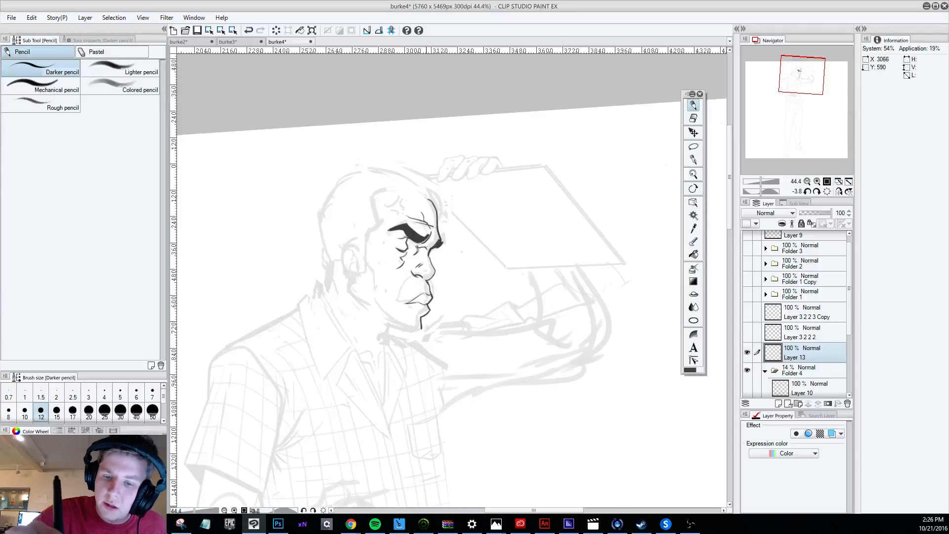
Draw the short line beneath the brow from the inner eye to the nose bridge, undoing the rejected strokes.
click(687, 120)
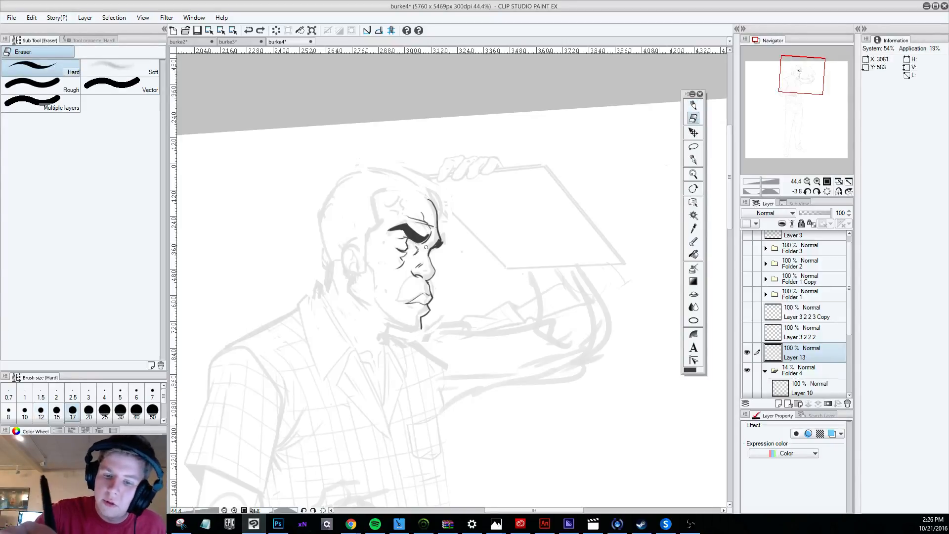
click(693, 105)
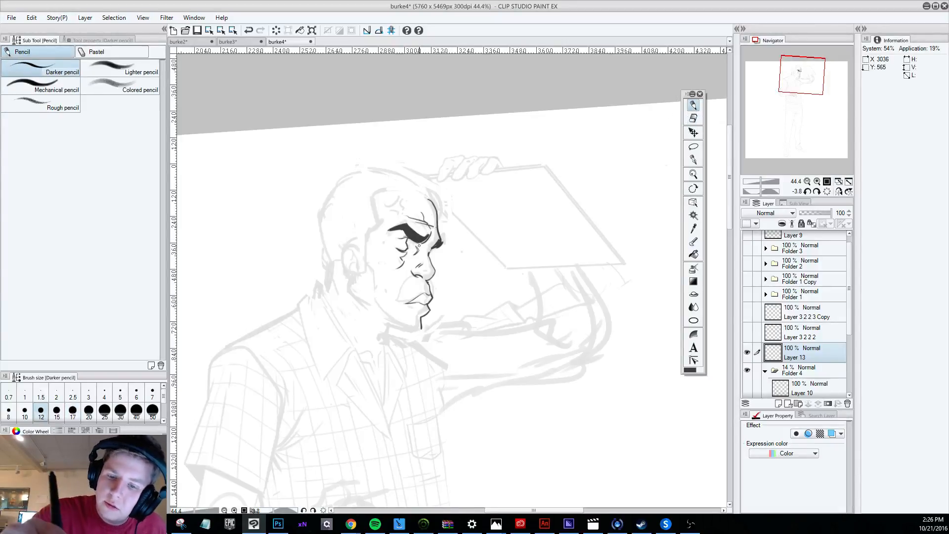
drag(414, 248, 430, 252)
key(ctrl+z)
key(ctrl+z)
key(ctrl+z)
key(ctrl+z)
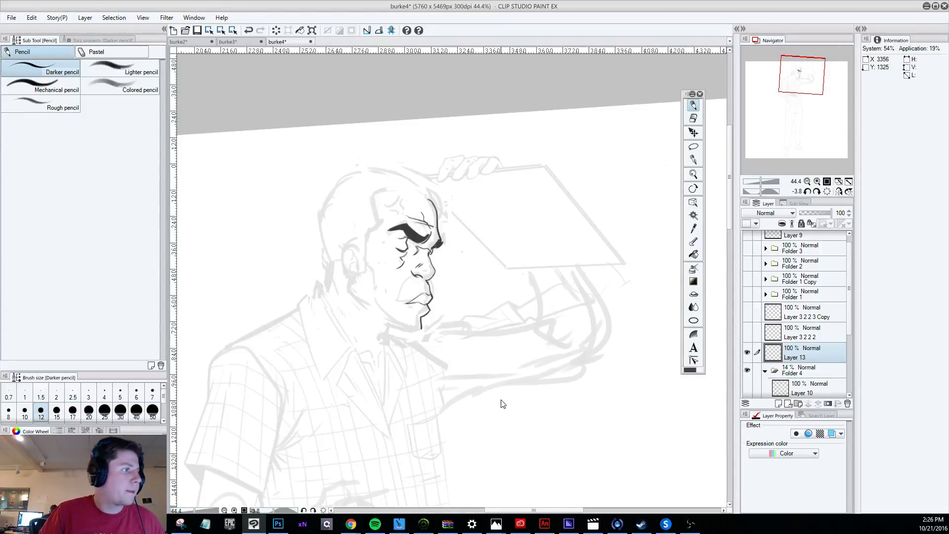
key(ctrl+z)
Rotate the view and add a small crease between the brow and the nose bridge, undoing rejected strokes, and turn the figure upright.
mouse_move(480, 433)
mouse_down()
mouse_move(614, 370)
mouse_move(641, 306)
mouse_move(604, 328)
mouse_up()
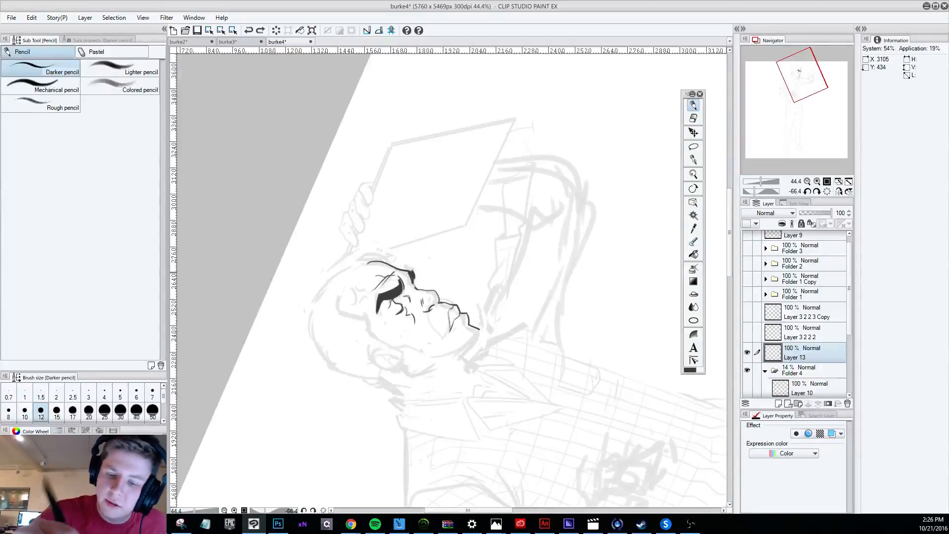
mouse_move(413, 283)
mouse_down()
mouse_move(409, 298)
mouse_move(409, 284)
mouse_up()
key(ctrl+z)
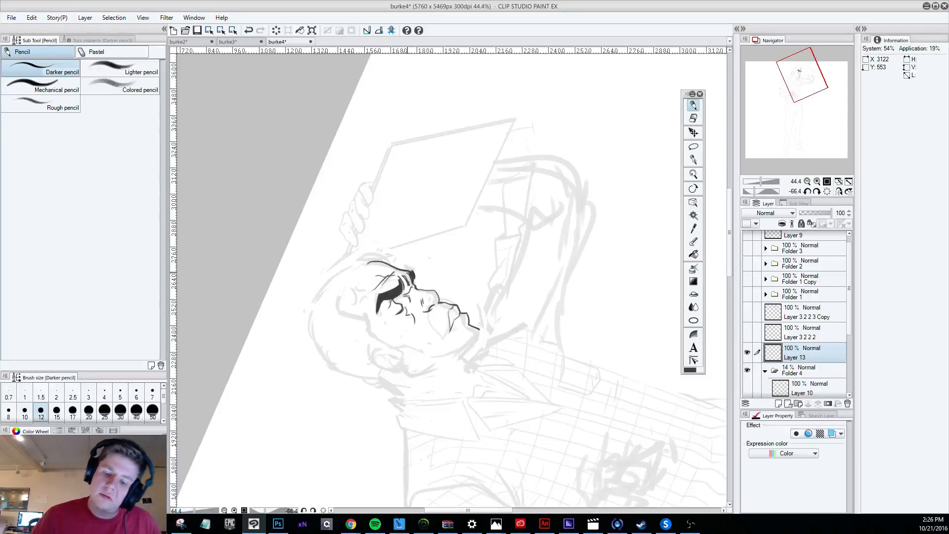
key(ctrl+z)
scroll(456, 248, down, 1)
key(r)
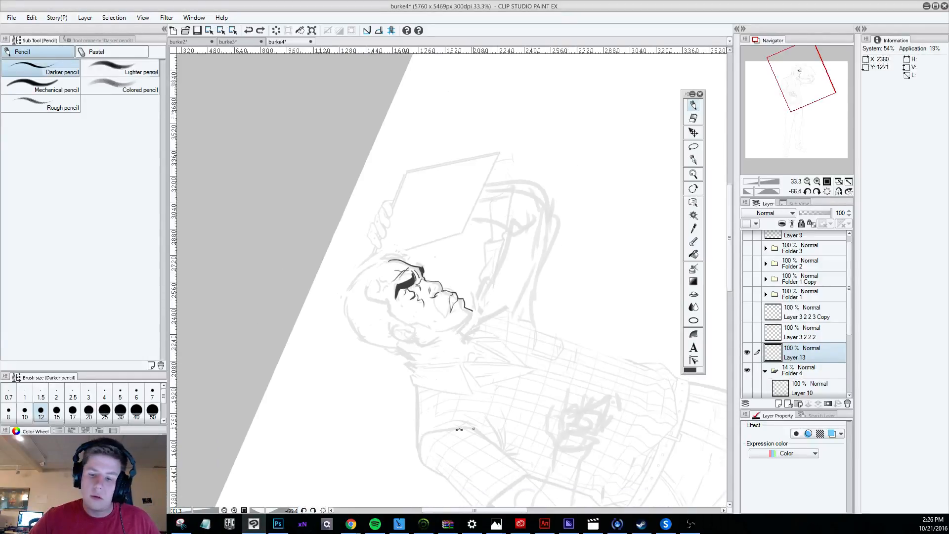
drag(458, 430, 390, 305)
key(p)
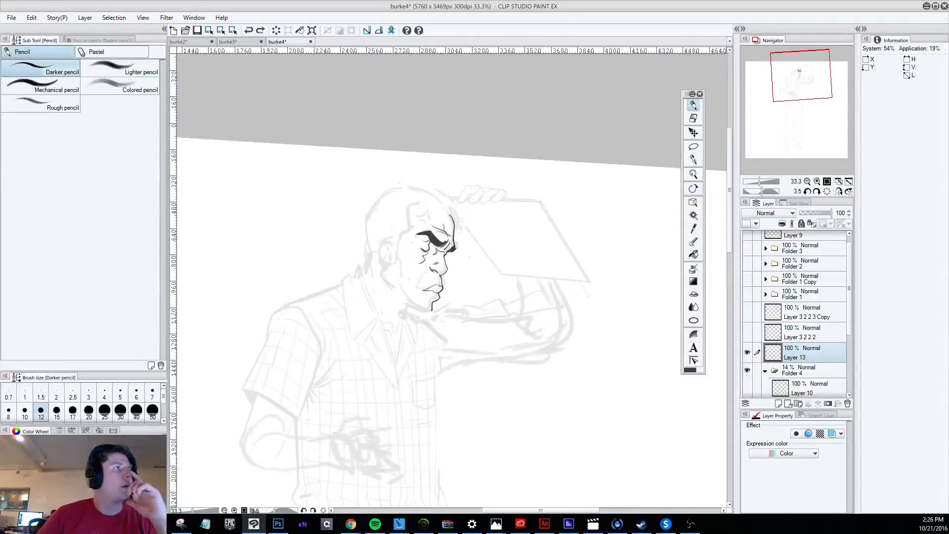
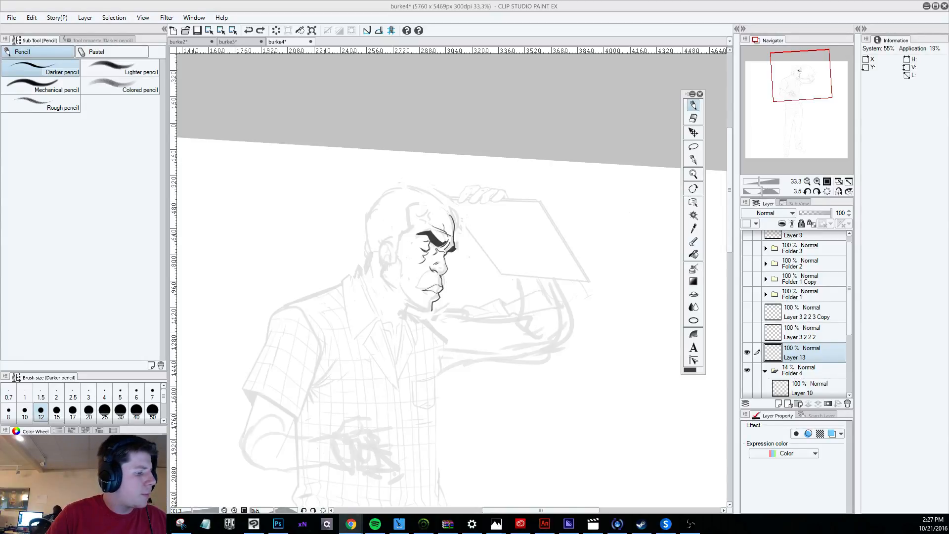
Try short strokes beneath the brow's inner end beside the nose bridge and undo them.
scroll(450, 249, up, 4)
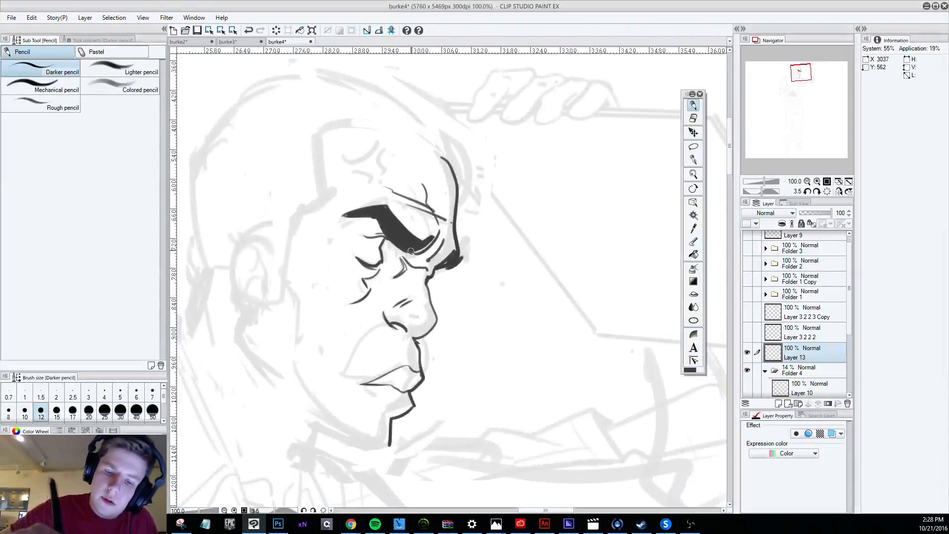
mouse_move(406, 255)
mouse_down()
mouse_move(428, 270)
mouse_move(423, 246)
mouse_move(417, 258)
mouse_move(431, 265)
mouse_move(416, 255)
mouse_move(431, 264)
mouse_move(426, 241)
mouse_move(429, 270)
mouse_move(424, 237)
mouse_move(435, 264)
mouse_up()
key(ctrl+z)
key(ctrl+z)
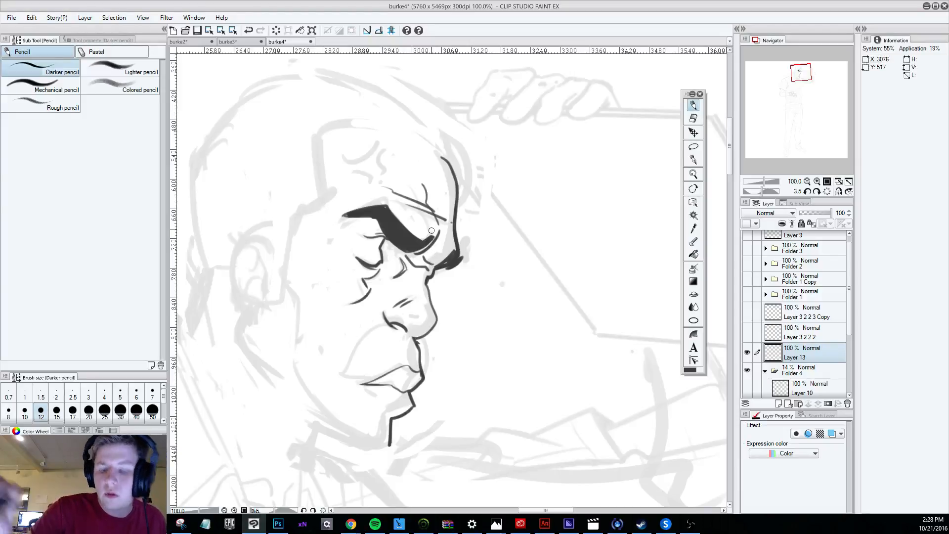
scroll(431, 229, down, 8)
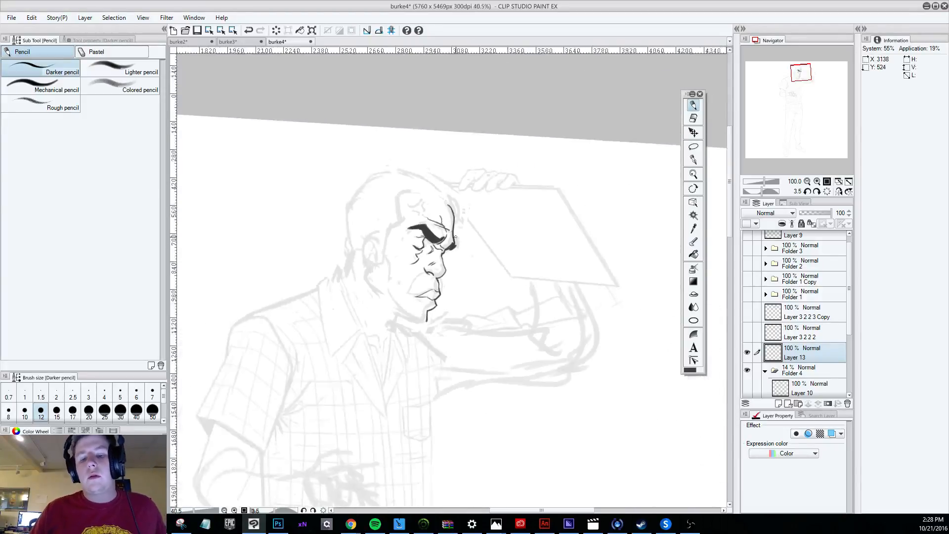
scroll(459, 236, up, 3)
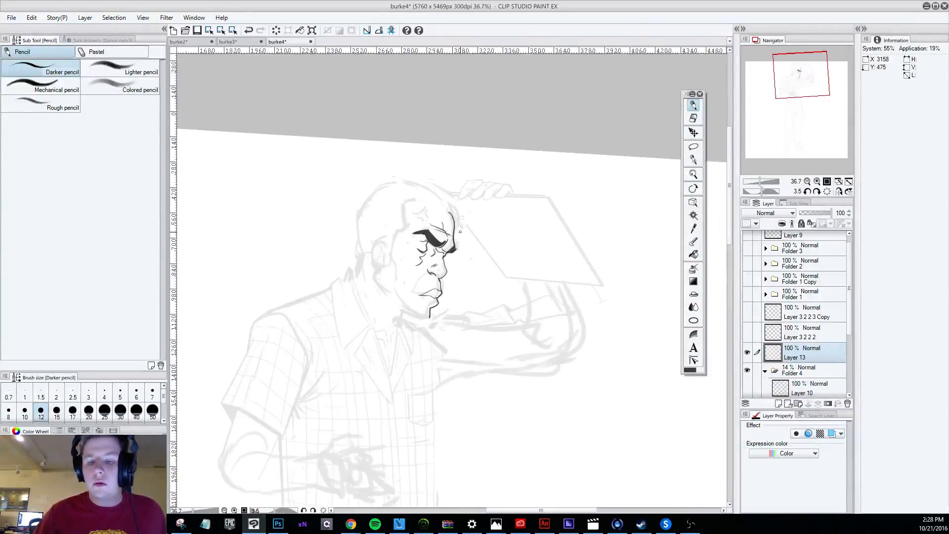
key(ctrl+z)
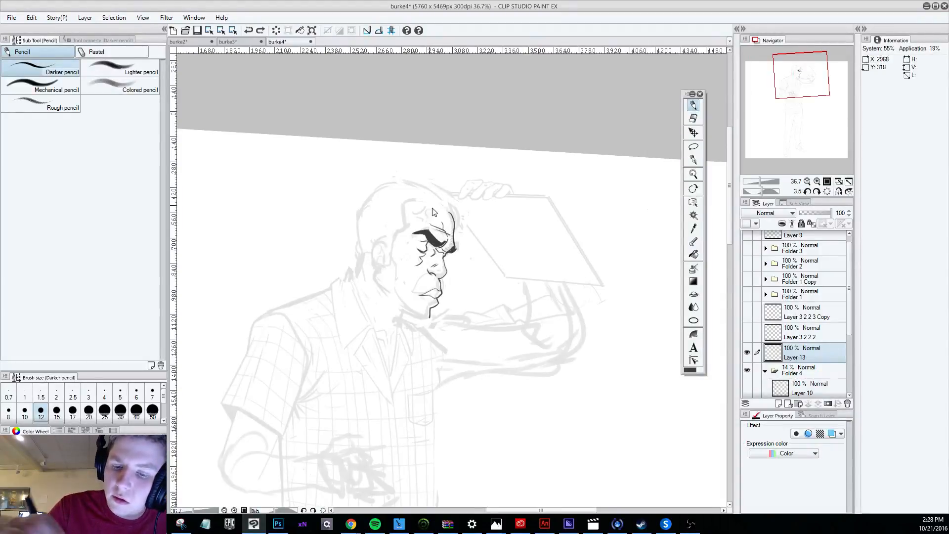
mouse_move(451, 231)
mouse_down()
mouse_move(447, 247)
mouse_move(451, 232)
mouse_up()
key(ctrl+z)
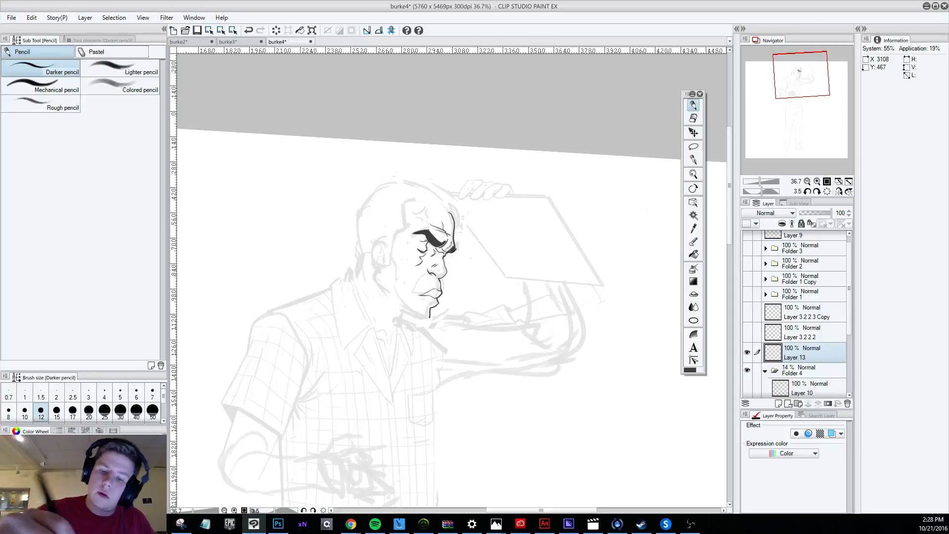
key(ctrl+z)
Draw small wrinkle lines at the outer corner of the eye below the brow, undoing the rejected strokes.
mouse_move(428, 245)
mouse_down()
mouse_move(437, 227)
mouse_move(417, 234)
mouse_move(415, 248)
mouse_move(416, 227)
mouse_move(406, 246)
mouse_up()
key(ctrl+z)
key(ctrl+z)
key(ctrl+z)
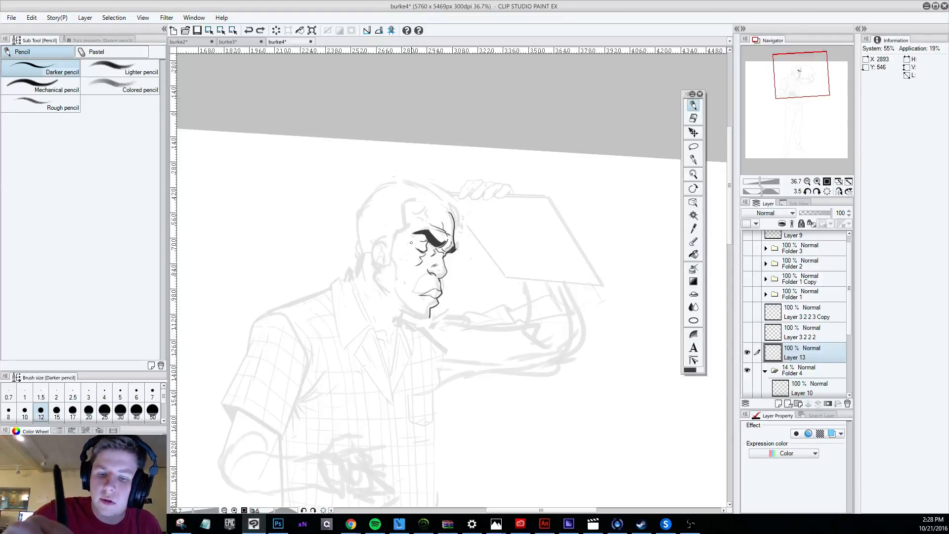
drag(418, 254, 413, 251)
key(ctrl+z)
key(ctrl+z)
key(ctrl+z)
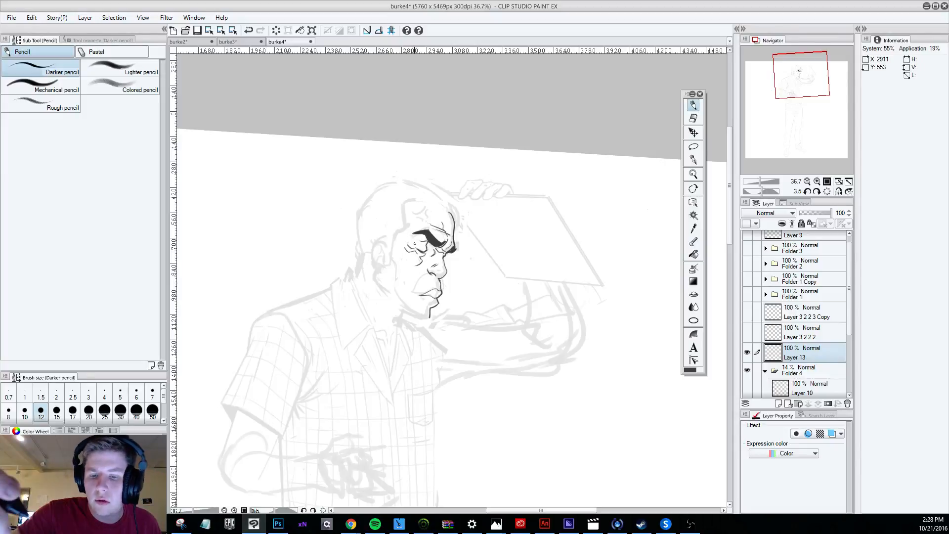
key(ctrl+minus)
key(ctrl+minus)
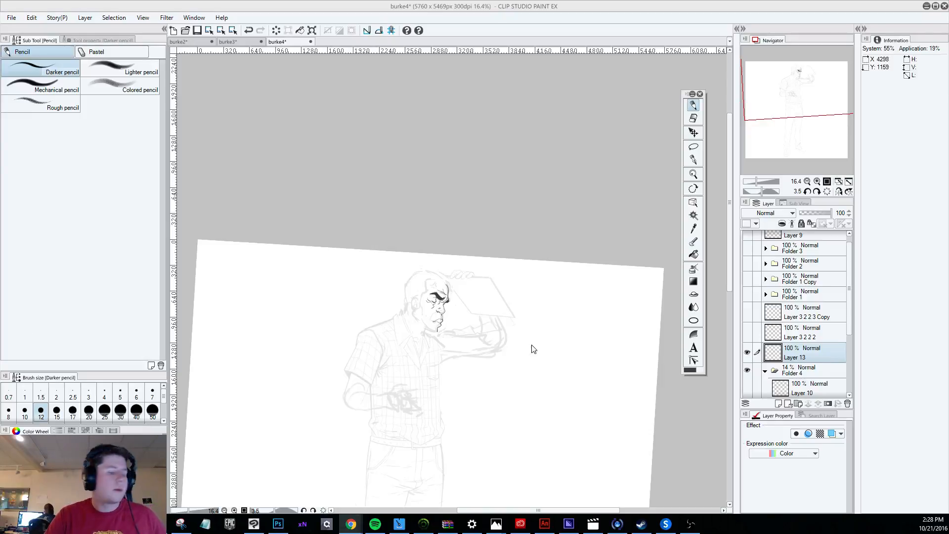
Draw the jaw corner below the ear and the underside of the chin, rotating the view and redrawing the rejected chin stroke.
scroll(469, 326, up, 6)
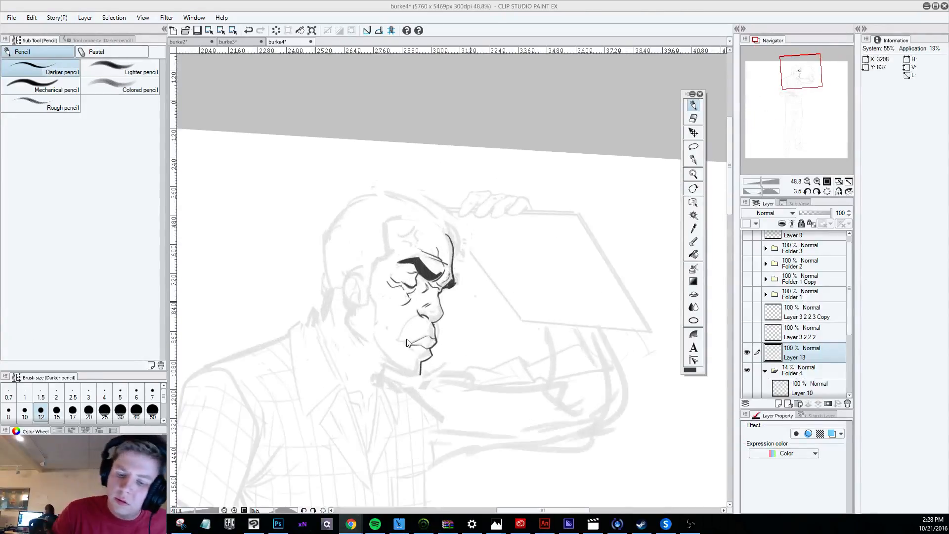
drag(350, 307, 365, 340)
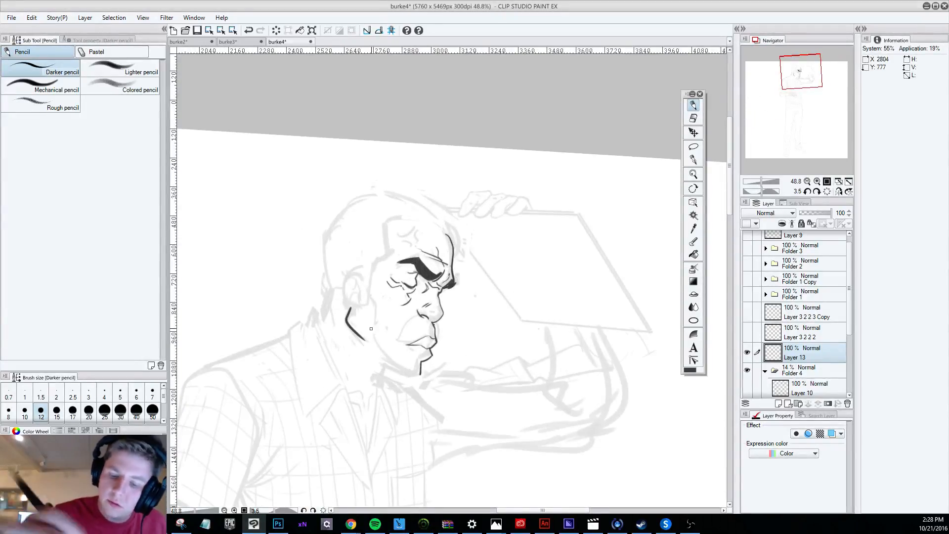
key(r)
drag(514, 460, 641, 153)
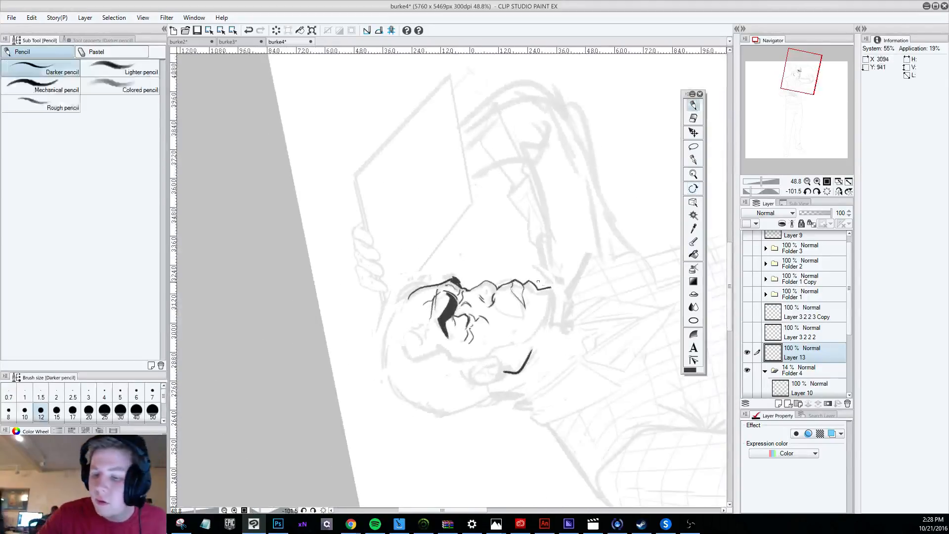
drag(552, 287, 535, 337)
key(ctrl+z)
drag(552, 286, 536, 338)
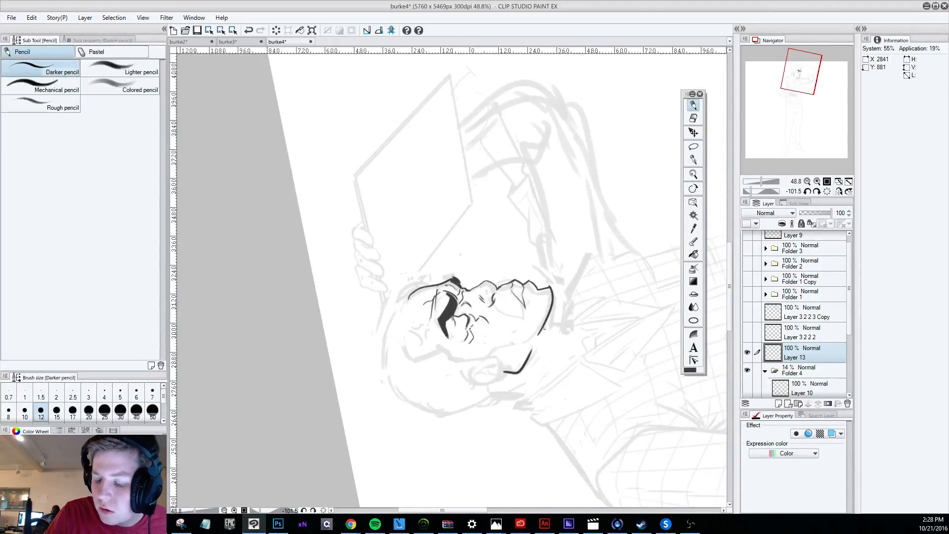
key(r)
mouse_move(628, 364)
mouse_down()
mouse_move(290, 455)
mouse_move(534, 455)
mouse_move(628, 420)
mouse_up()
key(e)
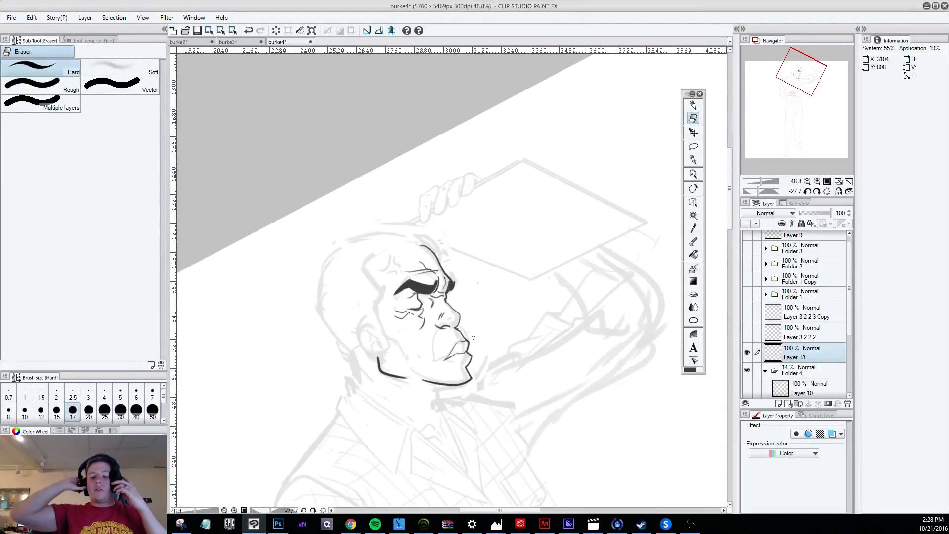
Draw the front neck line below the chin and the back neck line behind the ear, redoing the rejected strokes.
key(p)
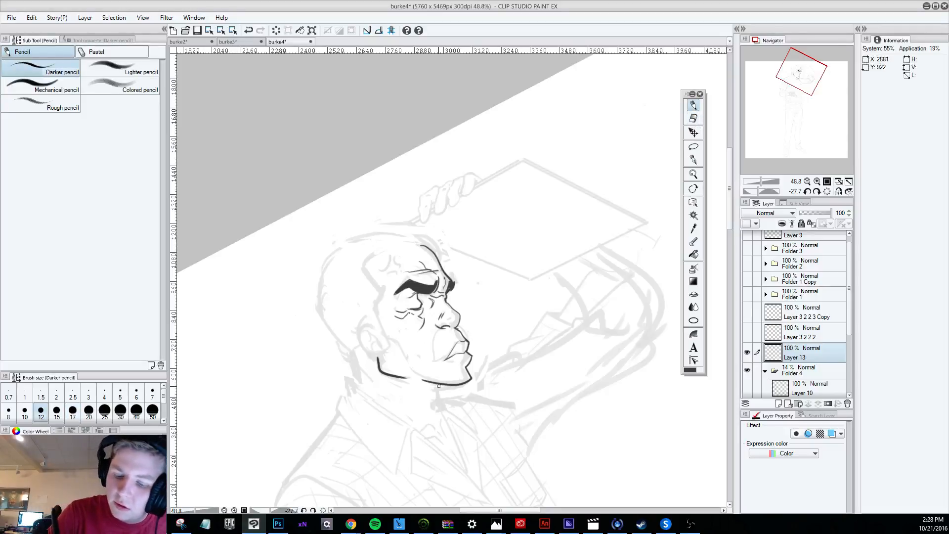
drag(438, 385, 445, 409)
drag(440, 386, 443, 412)
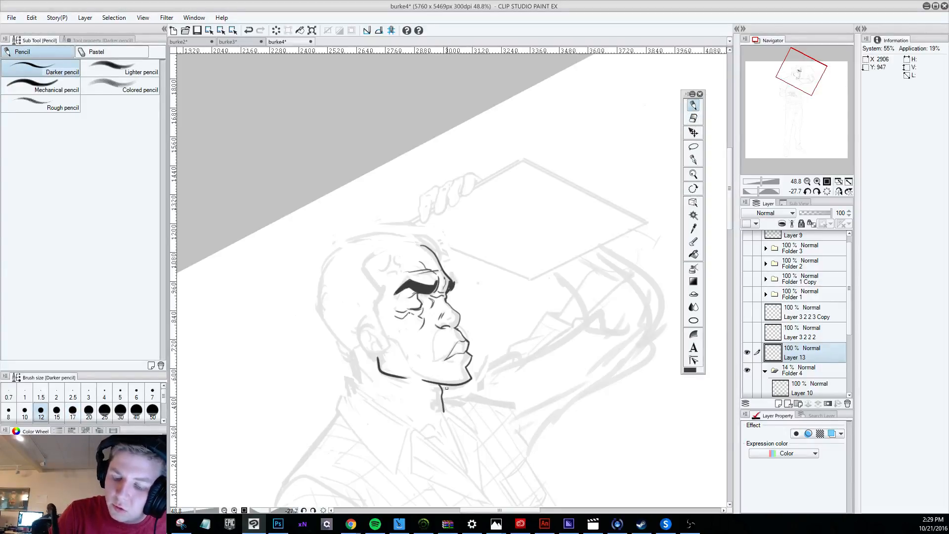
drag(351, 351, 355, 386)
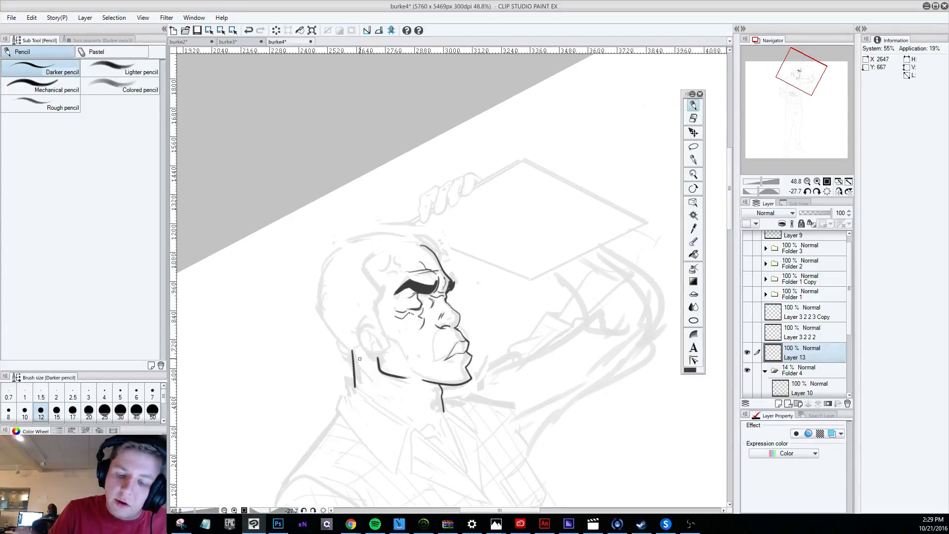
key(ctrl+z)
drag(352, 350, 356, 386)
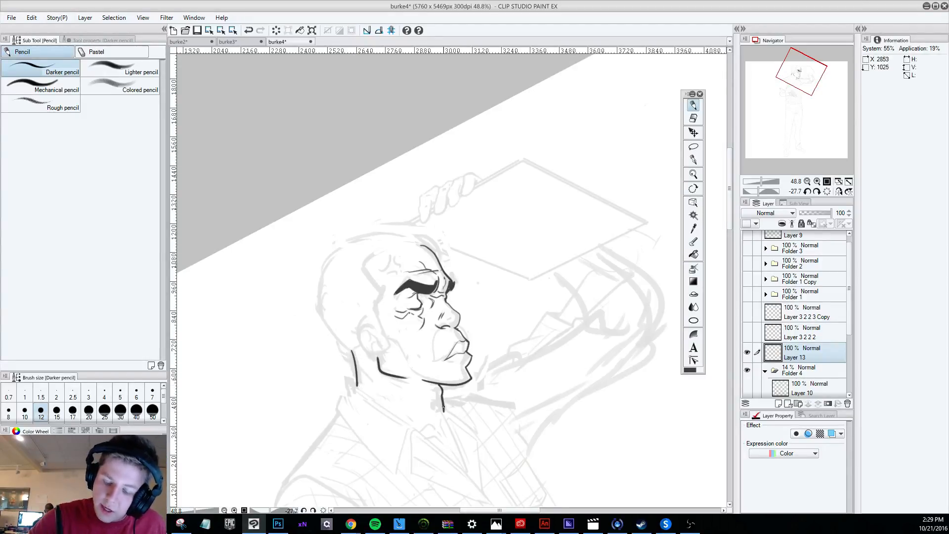
key(ctrl+z)
drag(441, 386, 444, 412)
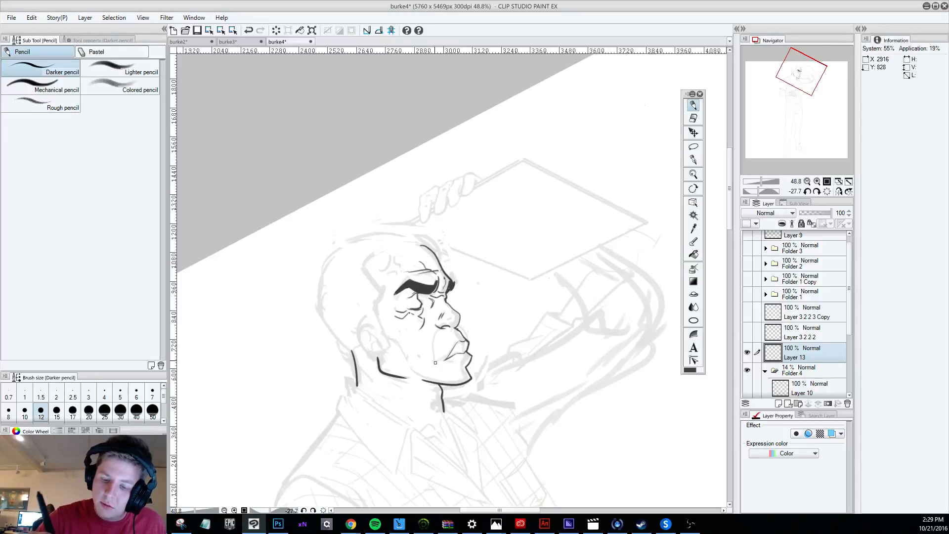
Add diagonal muscle lines and short hatch strokes across the neck below the jaw, undoing the rejected strokes.
mouse_move(352, 354)
mouse_down()
mouse_move(376, 383)
mouse_move(410, 397)
mouse_move(391, 401)
mouse_up()
key(ctrl+z)
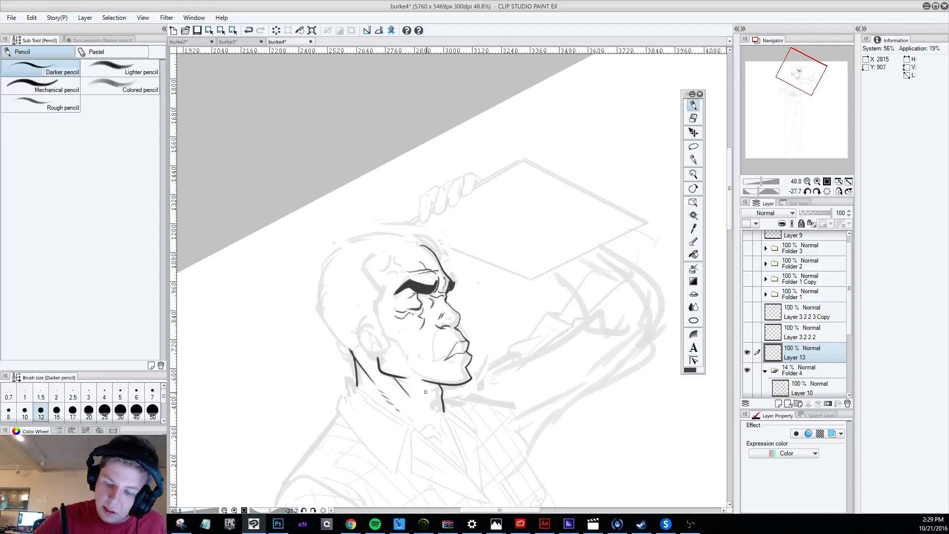
key(ctrl+z)
key(ctrl+z)
drag(425, 393, 438, 400)
scroll(494, 376, down, 4)
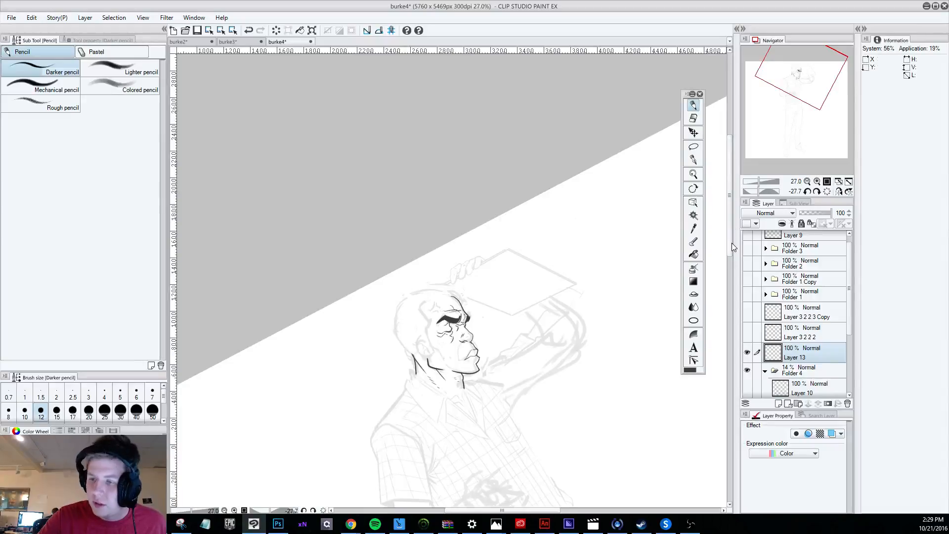
Try one long vertical stroke on the blank canvas beside the figure and undo it.
mouse_move(671, 166)
mouse_down()
mouse_move(513, 156)
mouse_move(524, 439)
mouse_up()
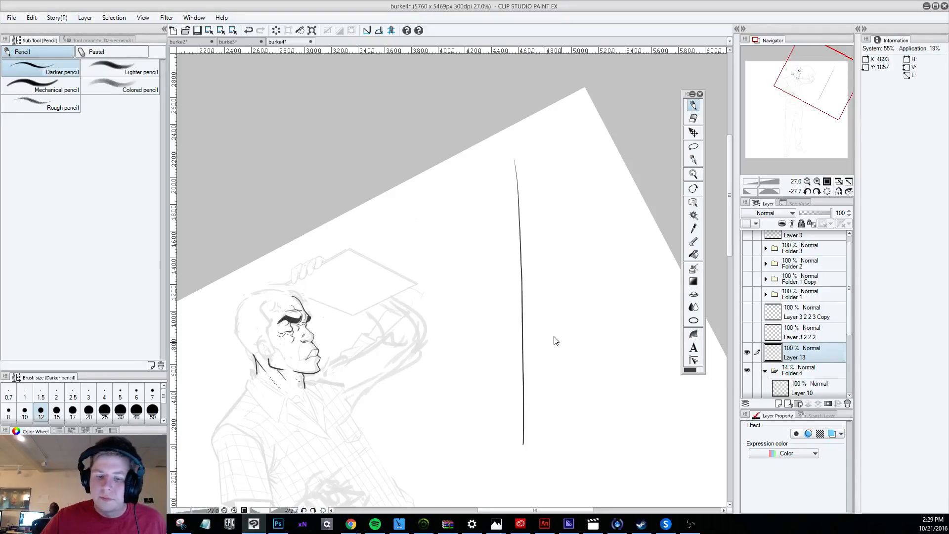
key(ctrl+z)
scroll(553, 339, down, 1)
Refine the short line at the eye just below the solid brow, undoing the rejected strokes.
scroll(375, 349, up, 5)
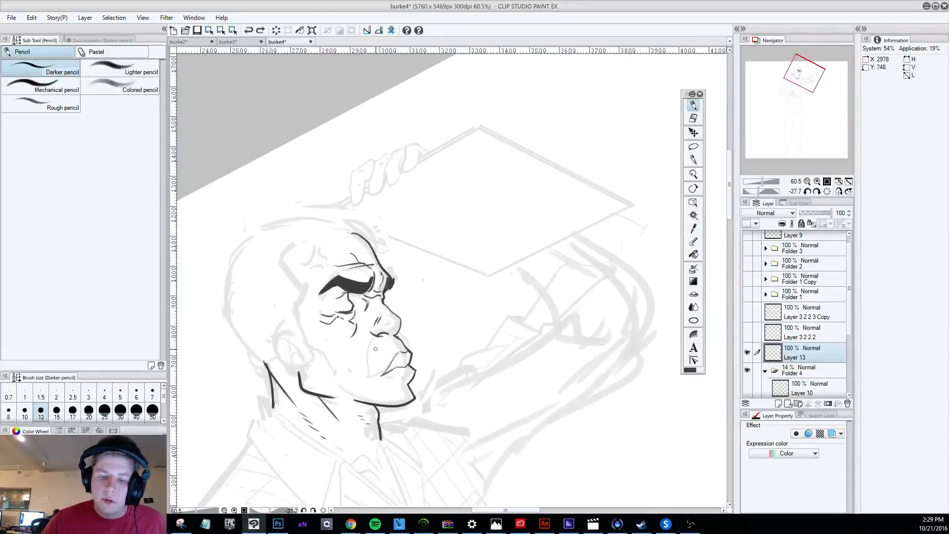
drag(330, 297, 360, 298)
key(ctrl+z)
key(ctrl+z)
key(ctrl+z)
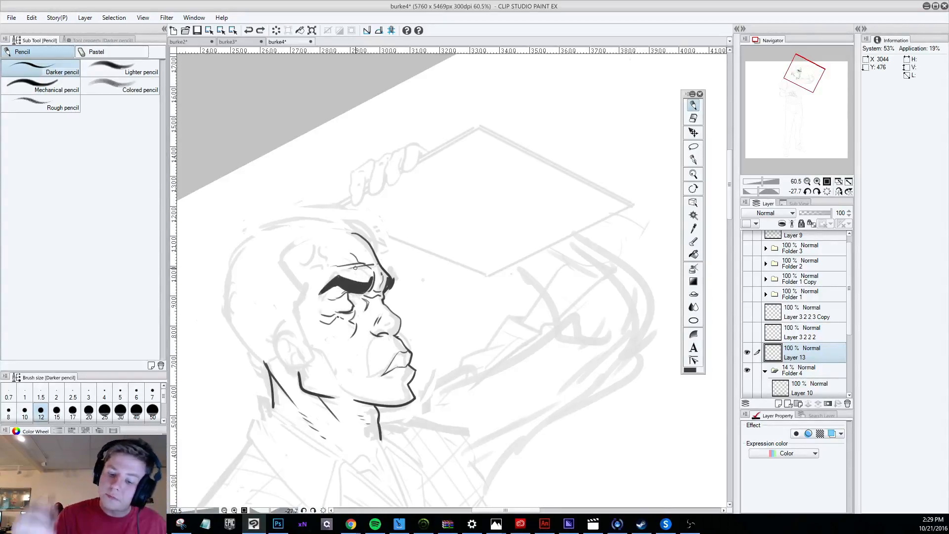
Add a small crease beneath the lower lip and short contour marks on the cheek and jaw.
drag(387, 376, 394, 379)
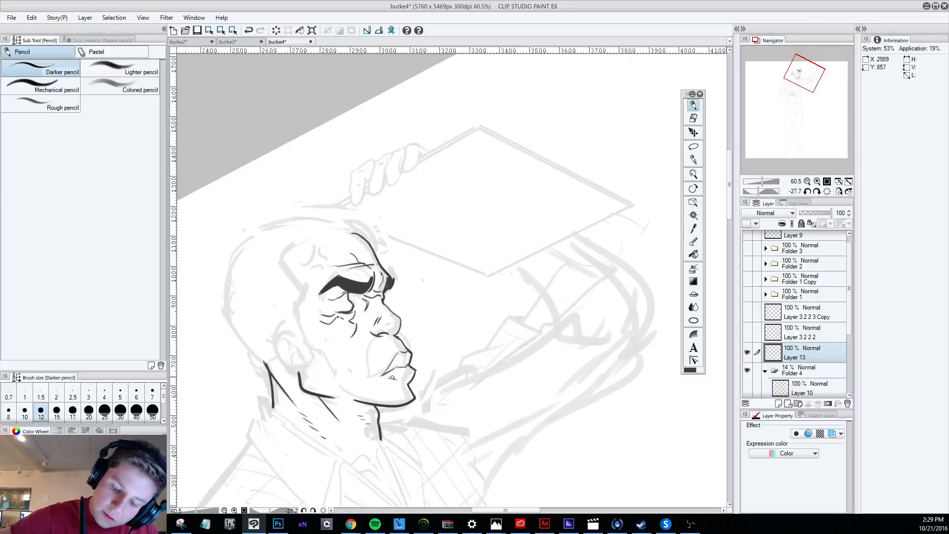
drag(309, 349, 354, 396)
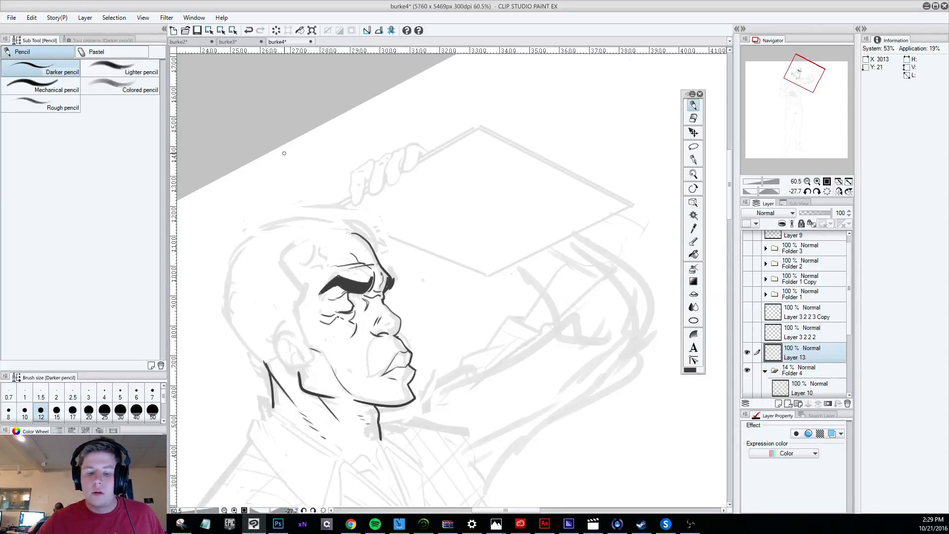
scroll(324, 310, down, 6)
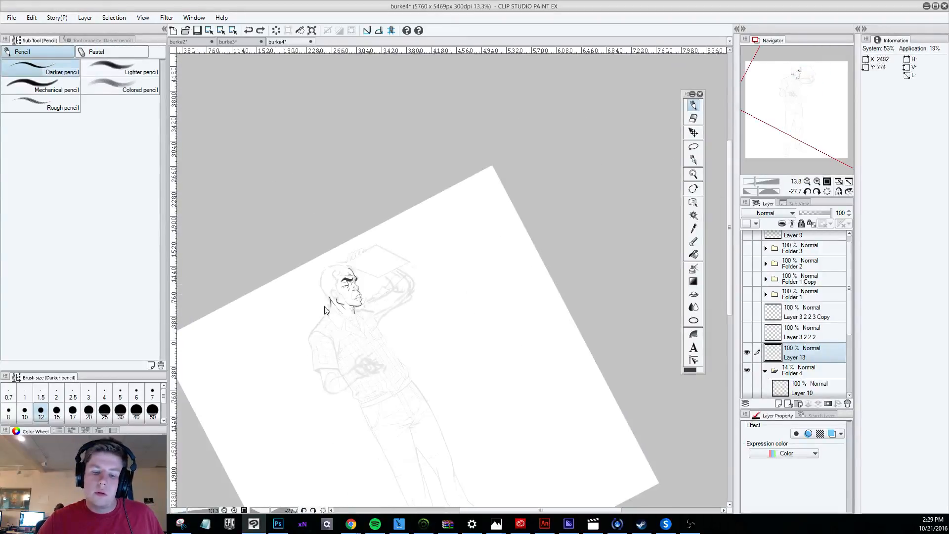
scroll(325, 310, up, 5)
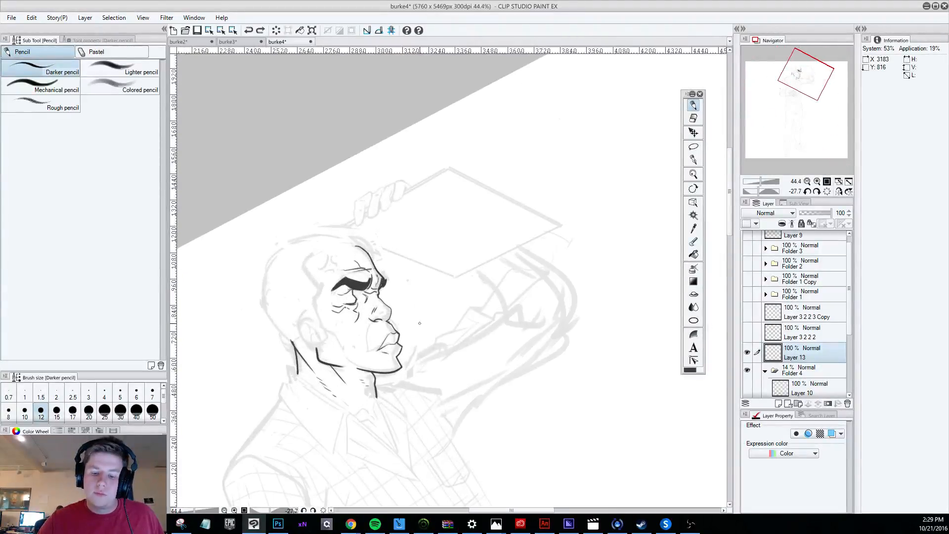
scroll(420, 323, down, 4)
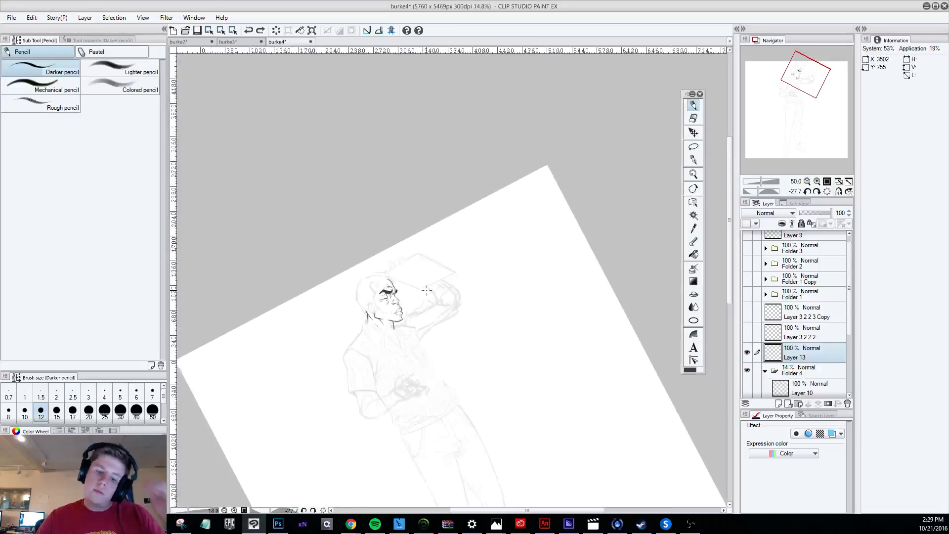
Try the hairline contour from the temple down to the front of the ear and undo it.
scroll(426, 290, down, 2)
scroll(410, 350, up, 4)
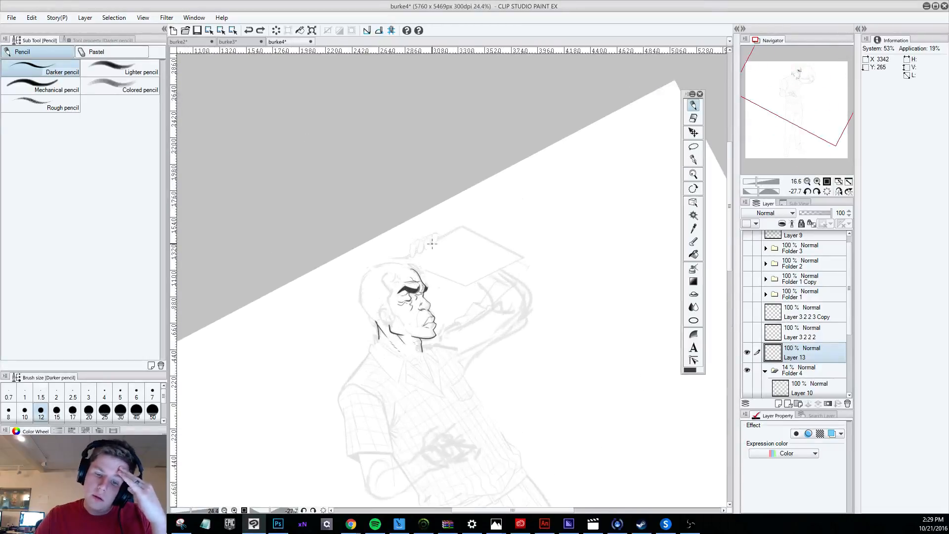
scroll(424, 307, up, 2)
scroll(426, 306, up, 1)
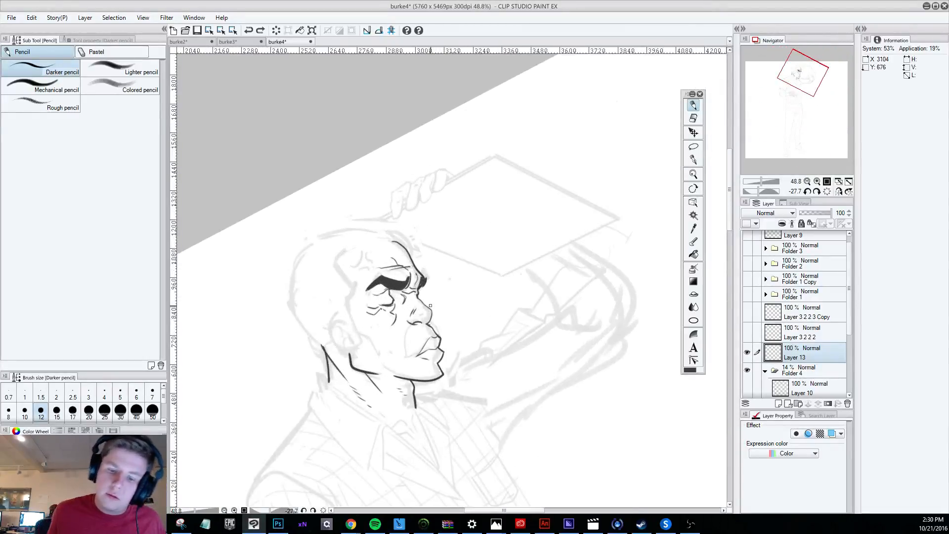
drag(341, 251, 360, 340)
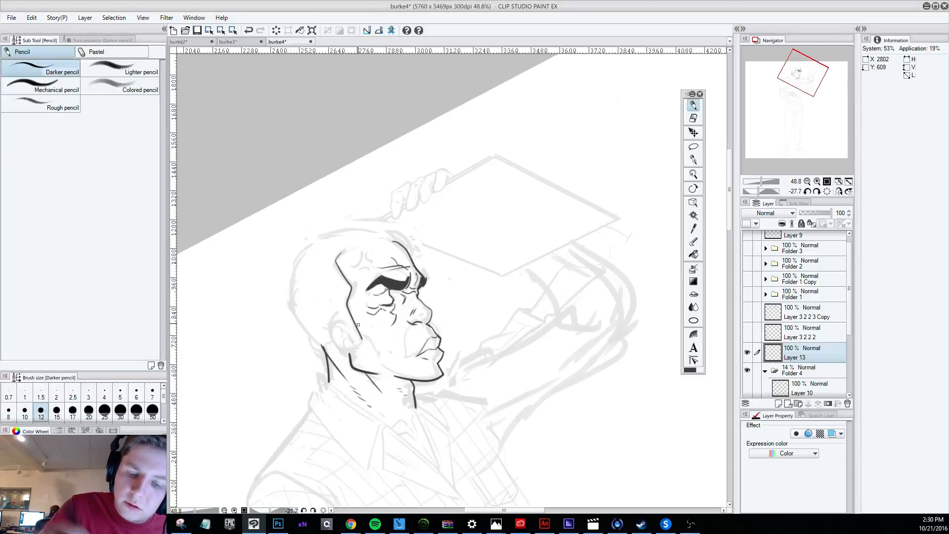
key(ctrl+z)
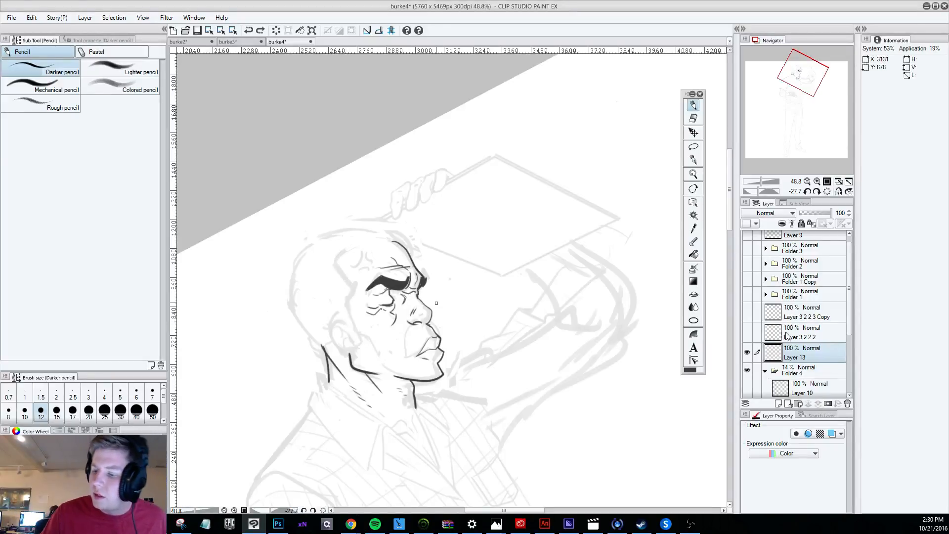
Duplicate Layer 13 and hide the original layer.
drag(796, 355, 798, 347)
click(749, 374)
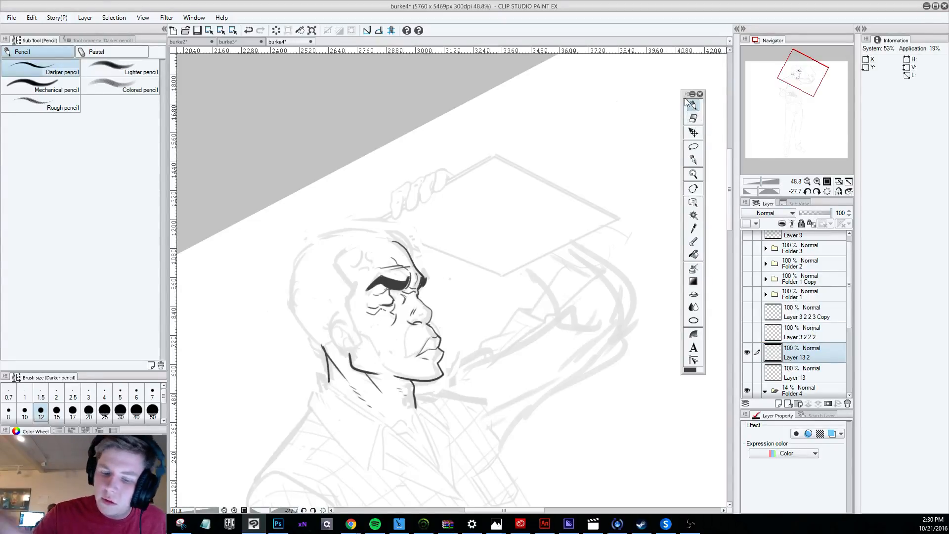
Draw the near half of the moustache sweeping from beneath the nose down to the corner of the mouth.
mouse_move(429, 323)
mouse_down()
mouse_move(406, 352)
mouse_move(409, 326)
mouse_move(397, 357)
mouse_move(413, 339)
mouse_move(421, 357)
mouse_up()
key(ctrl+z)
key(ctrl+z)
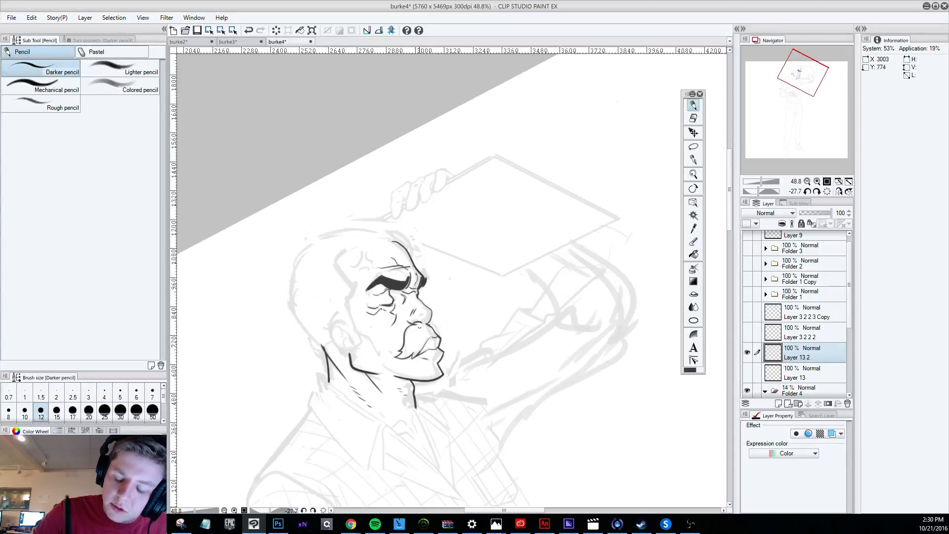
Work out the far half of the moustache curving from the nose over the upper lip, undoing the rejected strokes.
drag(429, 324, 442, 348)
key(ctrl+z)
key(ctrl+z)
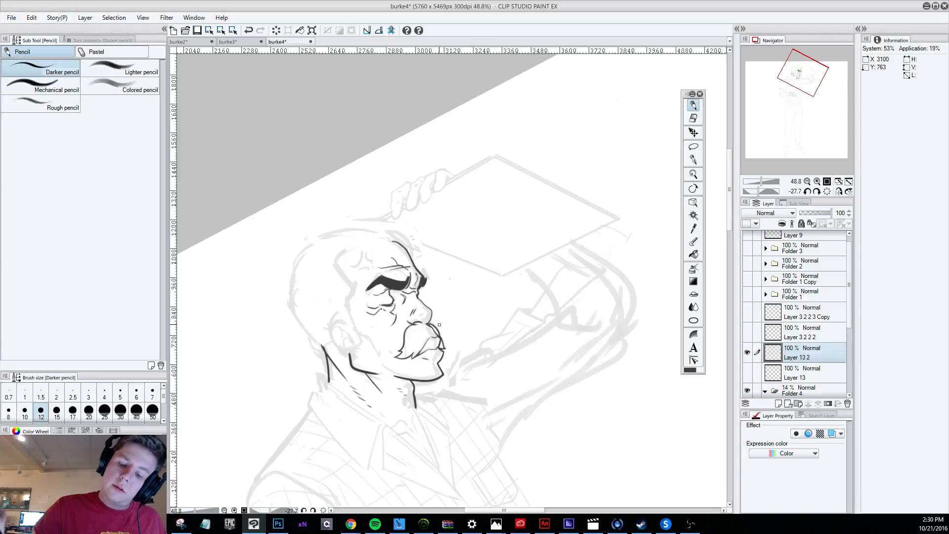
key(ctrl+z)
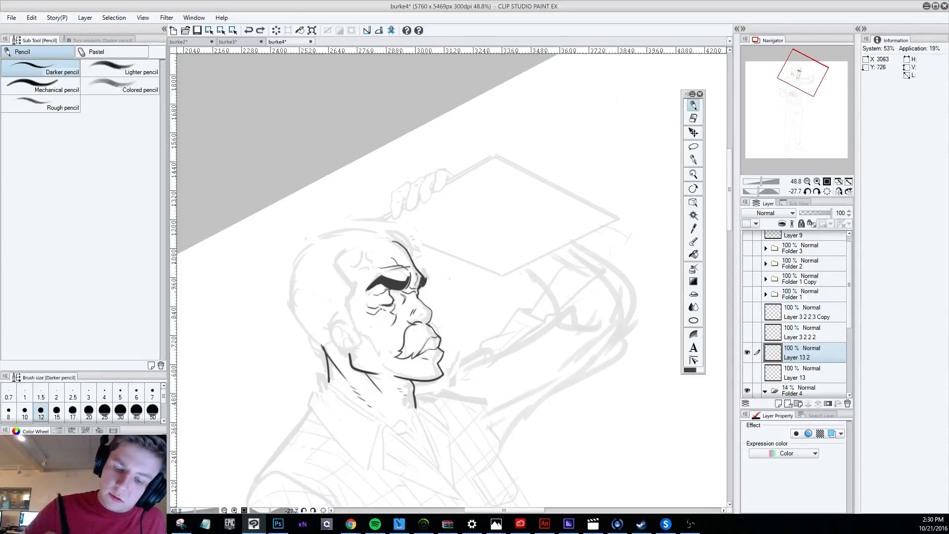
drag(428, 324, 440, 343)
key(ctrl+z)
key(ctrl+z)
key(ctrl+z)
key(ctrl+z)
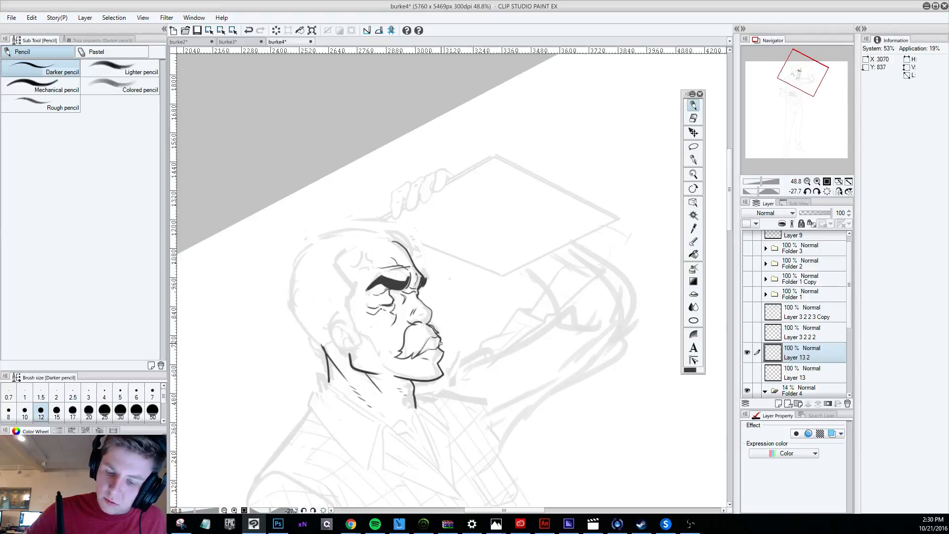
key(ctrl+z)
Erase the old upper-lip contour beneath the nose and redraw the moustache's far half in its place.
key(e)
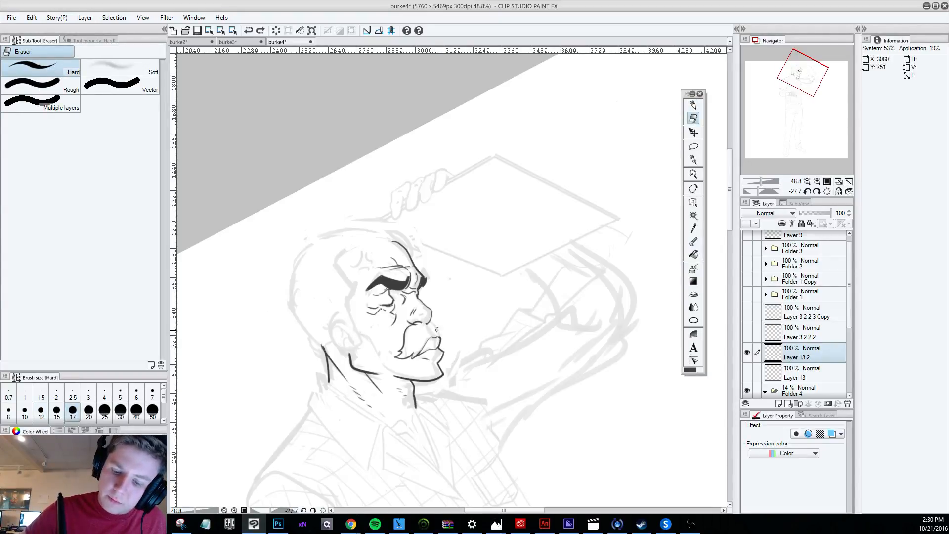
key(p)
drag(429, 322, 442, 342)
key(ctrl+z)
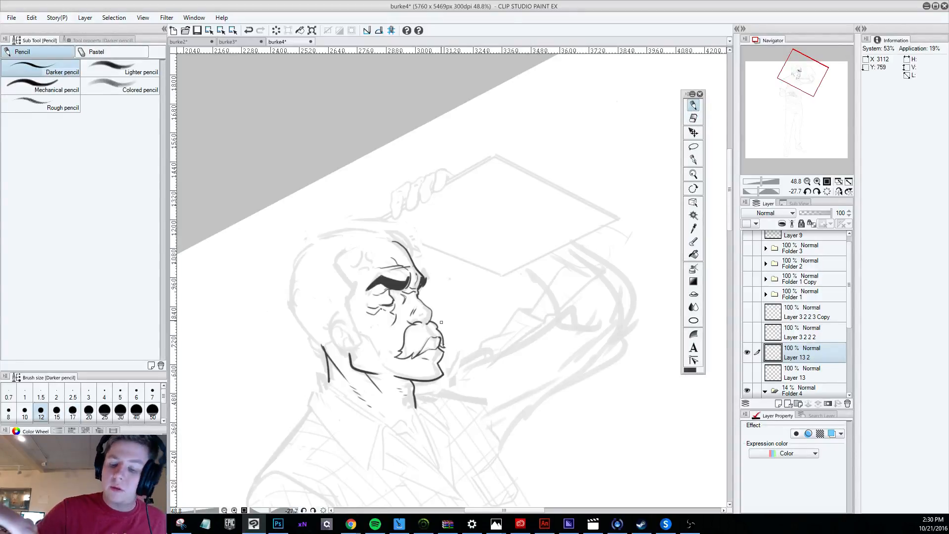
Examine how the moustached head reads within the whole figure, both tilted and upright.
scroll(440, 321, down, 3)
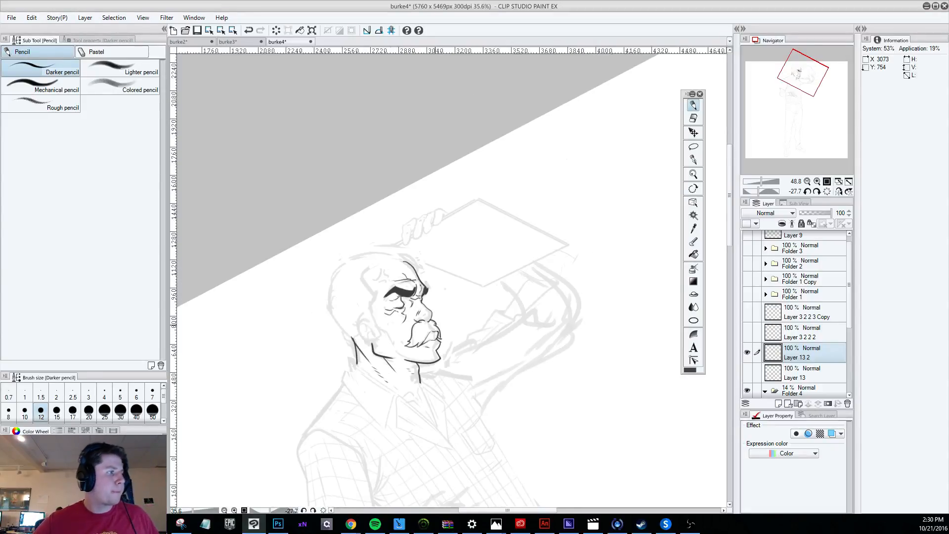
scroll(499, 386, down, 2)
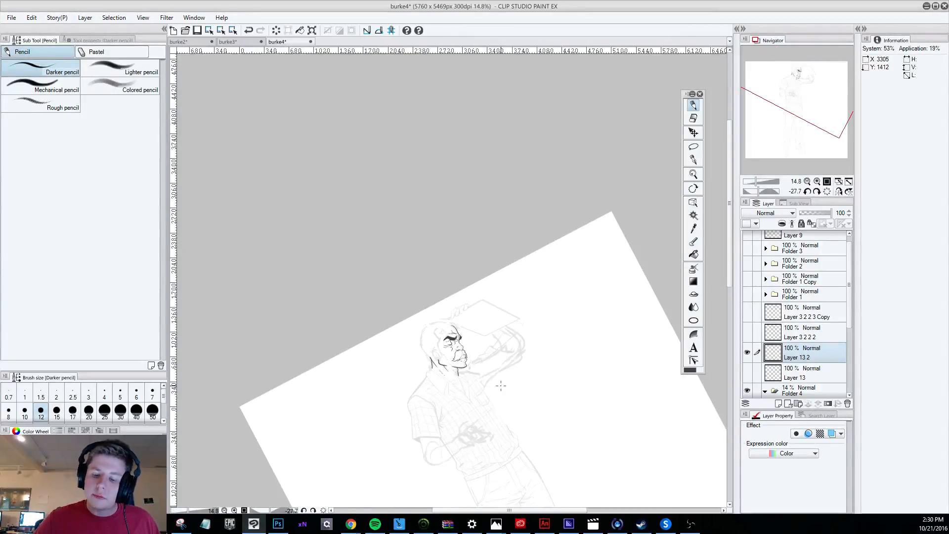
scroll(462, 407, up, 3)
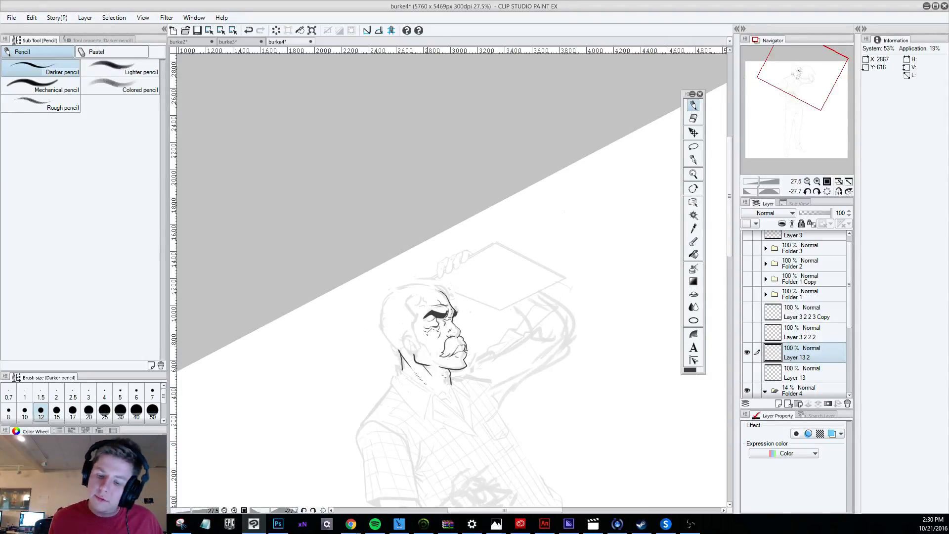
scroll(532, 431, down, 4)
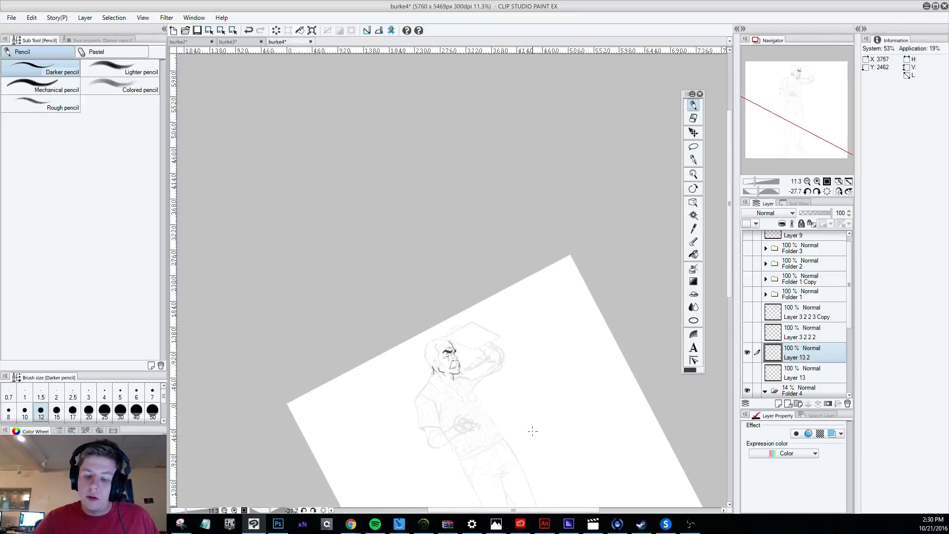
key(shift+space)
drag(530, 448, 439, 476)
scroll(447, 371, up, 5)
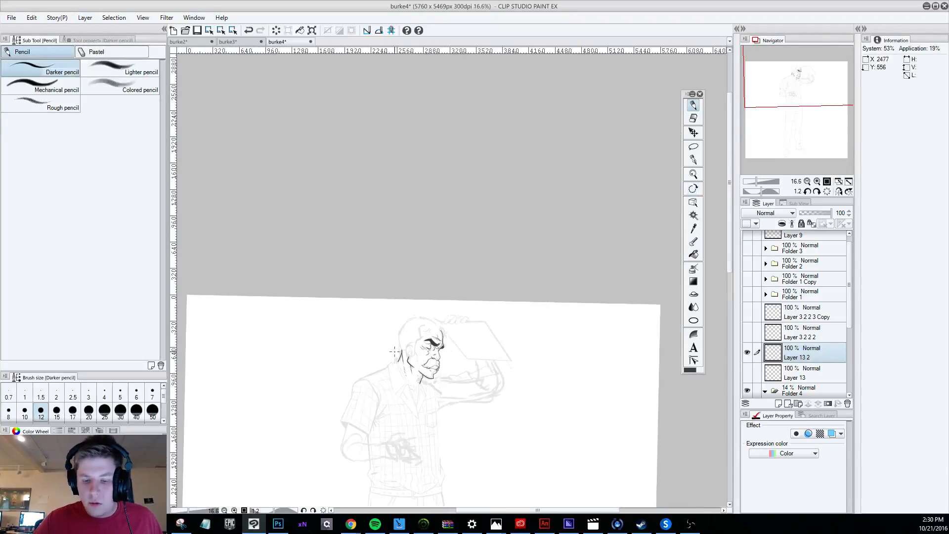
scroll(450, 373, up, 1)
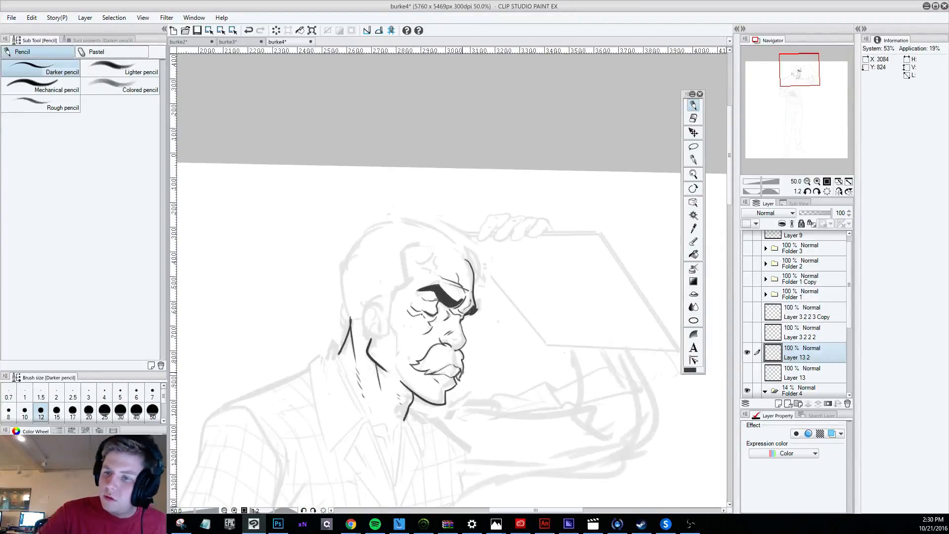
Refine the far edge of the moustache where it overhangs the upper lip, undoing the rejected strokes.
key(e)
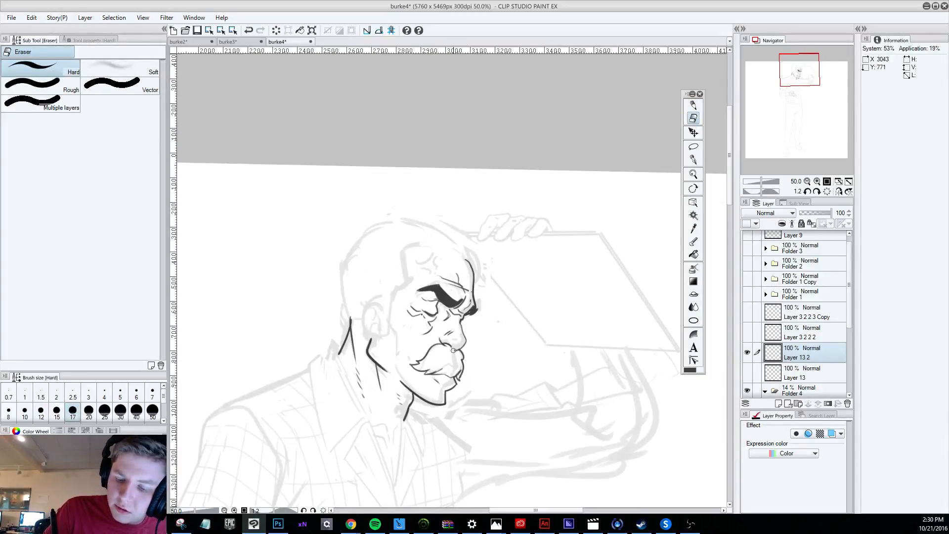
click(694, 103)
key(shift+space)
mouse_move(630, 467)
mouse_down()
mouse_move(677, 409)
mouse_move(720, 312)
mouse_up()
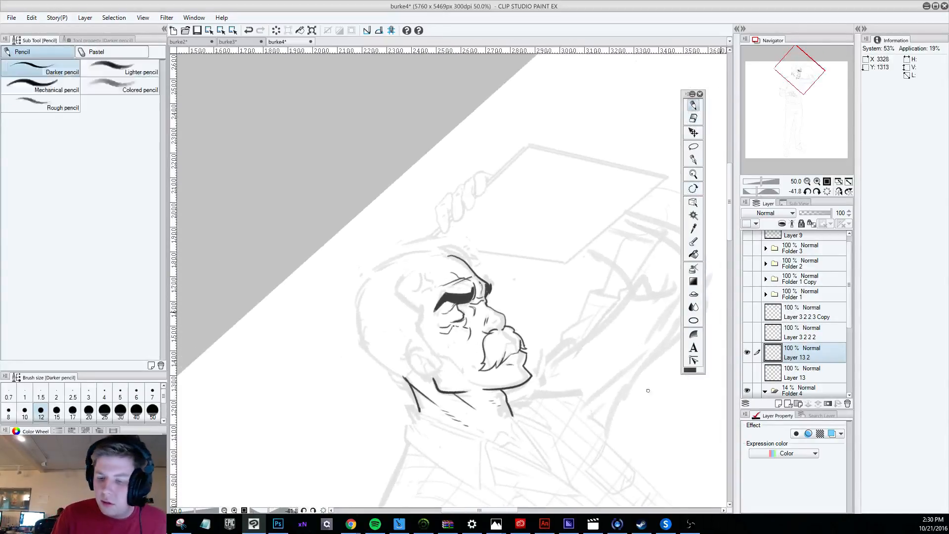
drag(502, 358, 520, 339)
key(ctrl+z)
key(ctrl+z)
key(ctrl+z)
key(ctrl+z)
key(ctrl+z)
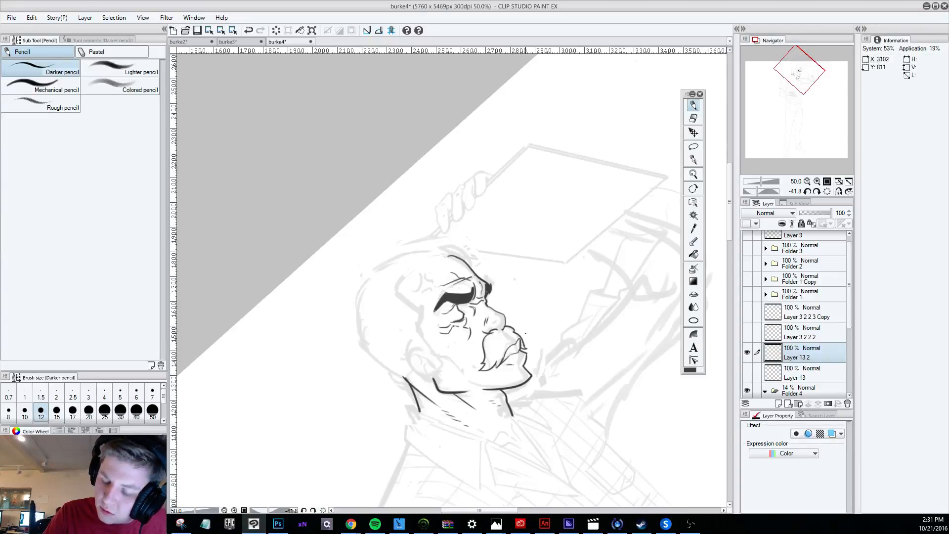
Lasso the lips and front of the chin, move them slightly up toward the moustache, and clear the selection.
scroll(530, 321, down, 6)
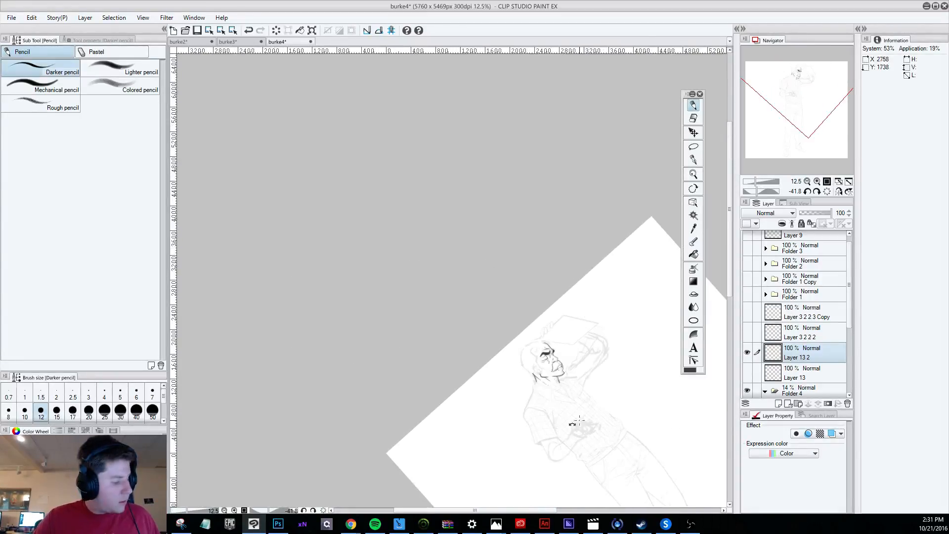
drag(567, 423, 464, 430)
scroll(506, 476, up, 7)
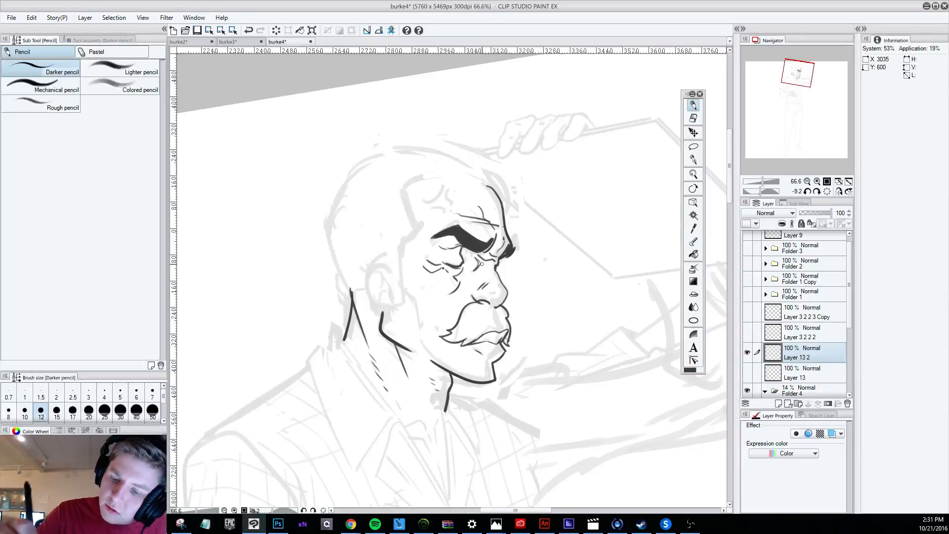
click(693, 147)
mouse_move(510, 372)
mouse_down()
mouse_move(493, 322)
mouse_move(465, 368)
mouse_up()
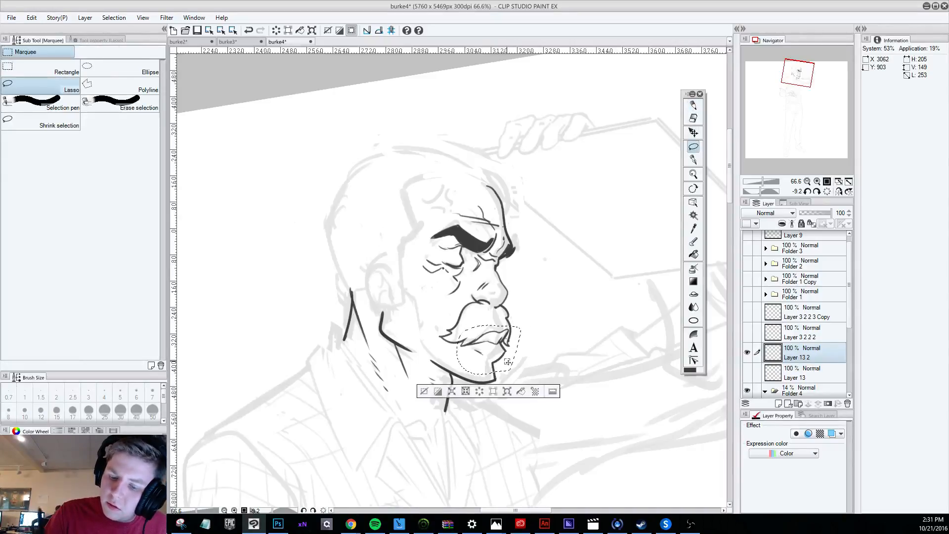
click(694, 132)
key(ctrl+z)
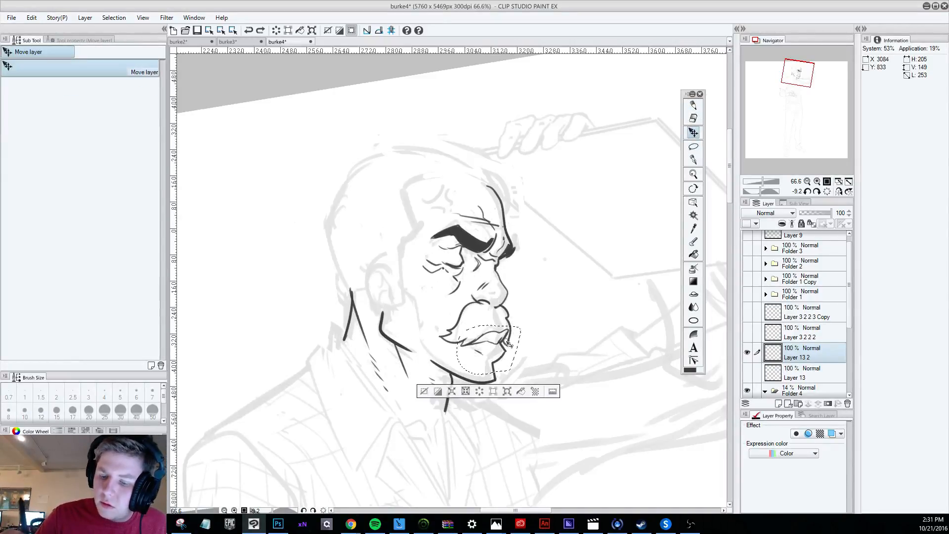
drag(504, 339, 505, 335)
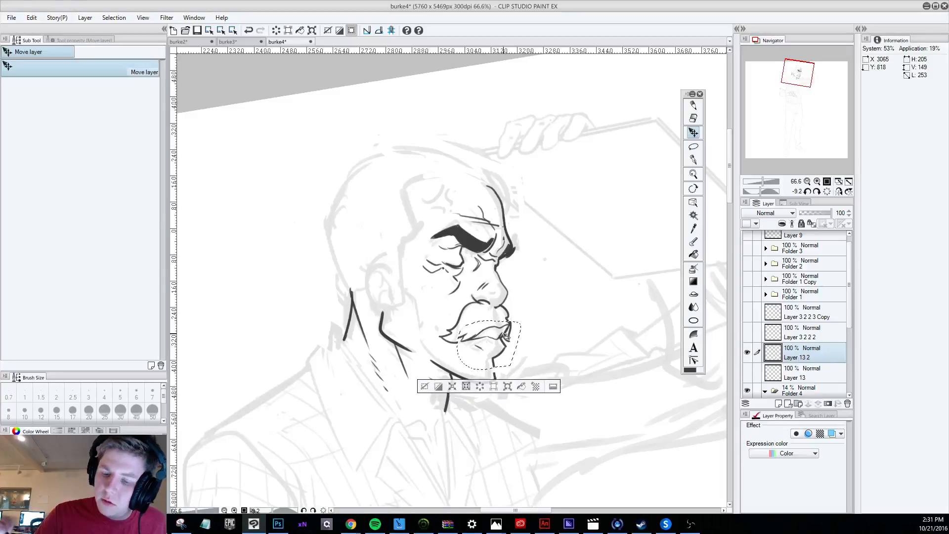
click(425, 385)
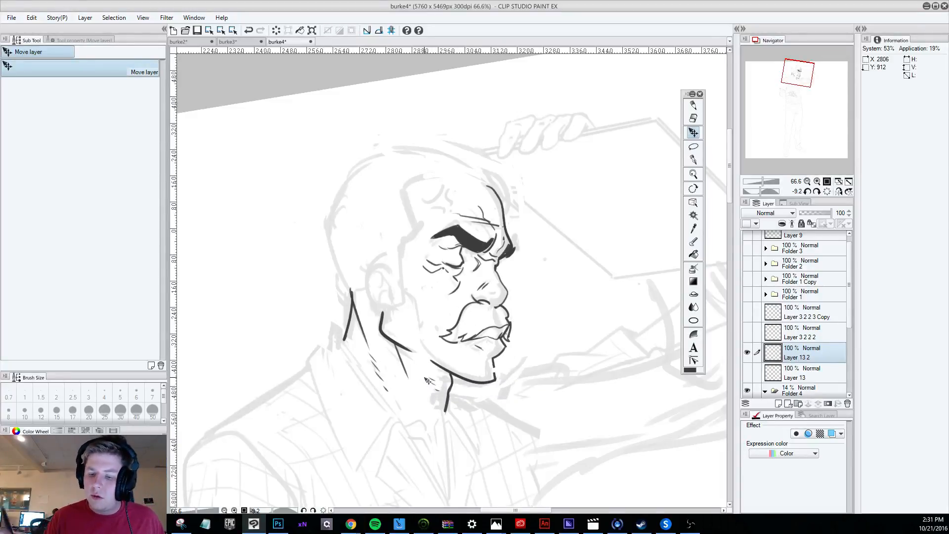
Erase the stray lines at the moustache's far tip and redraw the chin contour across the gap above the jawline.
click(693, 119)
mouse_move(510, 333)
mouse_down()
mouse_move(512, 323)
mouse_move(508, 341)
mouse_up()
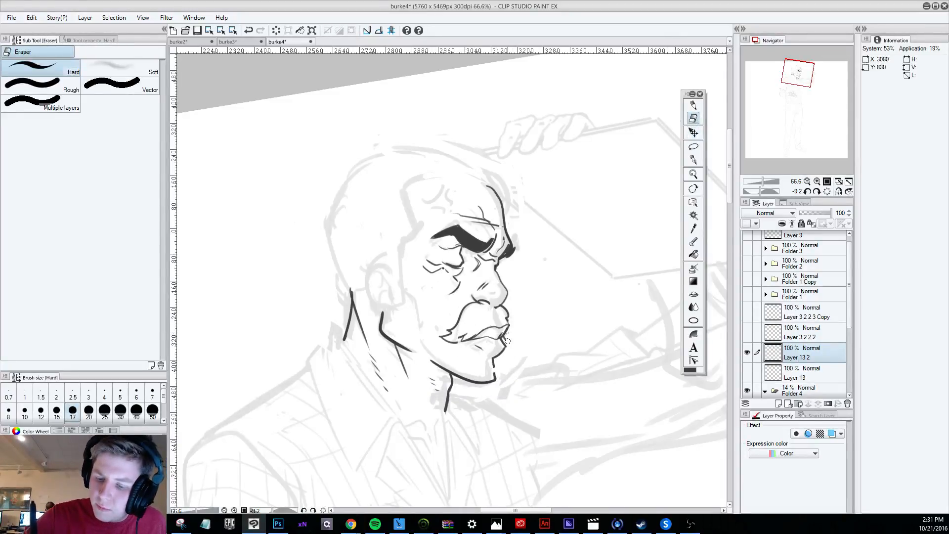
click(692, 105)
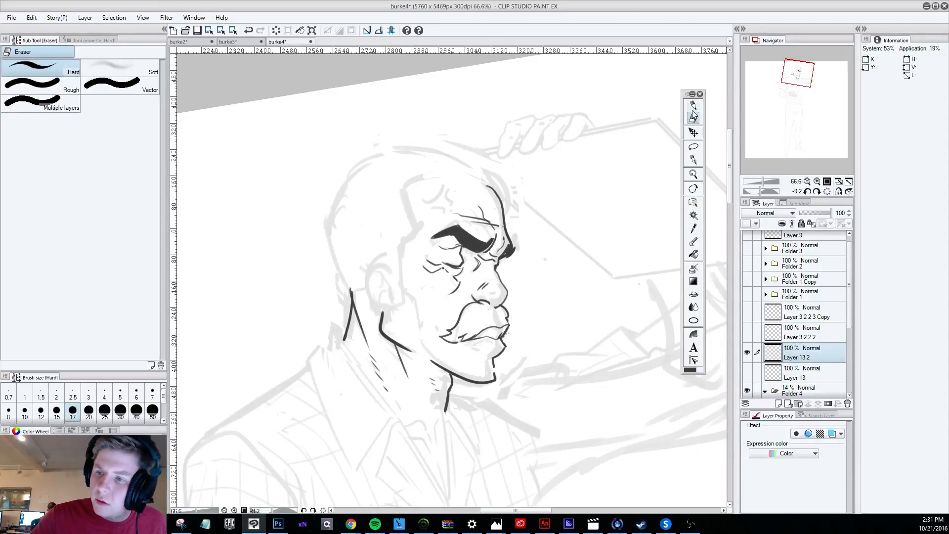
drag(493, 364, 494, 376)
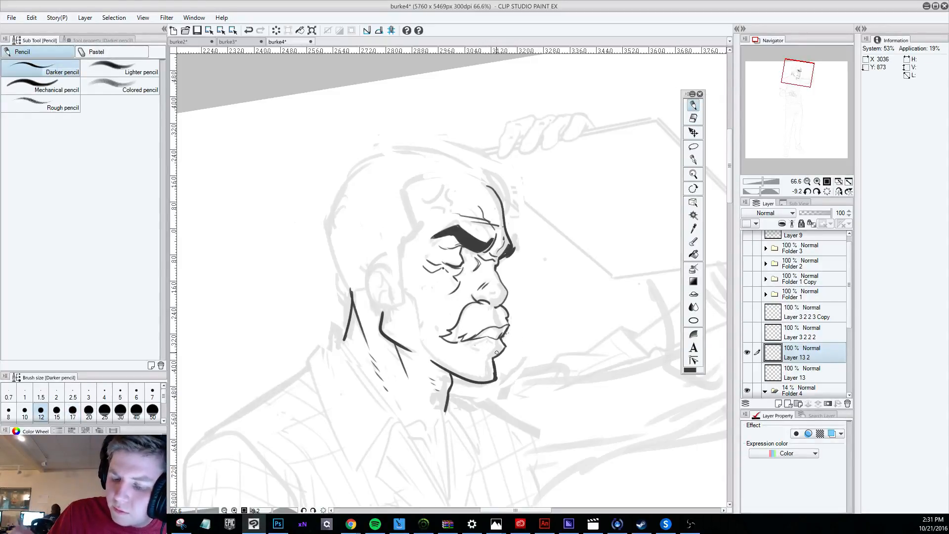
Lasso the mouth and lower lip, adjust them slightly downward with Free Transform, apply it, and clear the selection.
scroll(496, 352, down, 6)
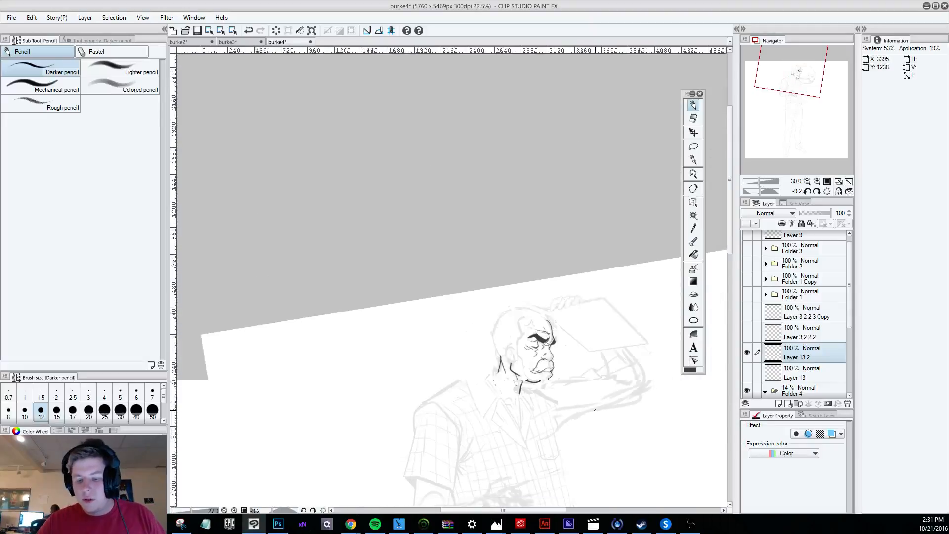
scroll(558, 447, up, 6)
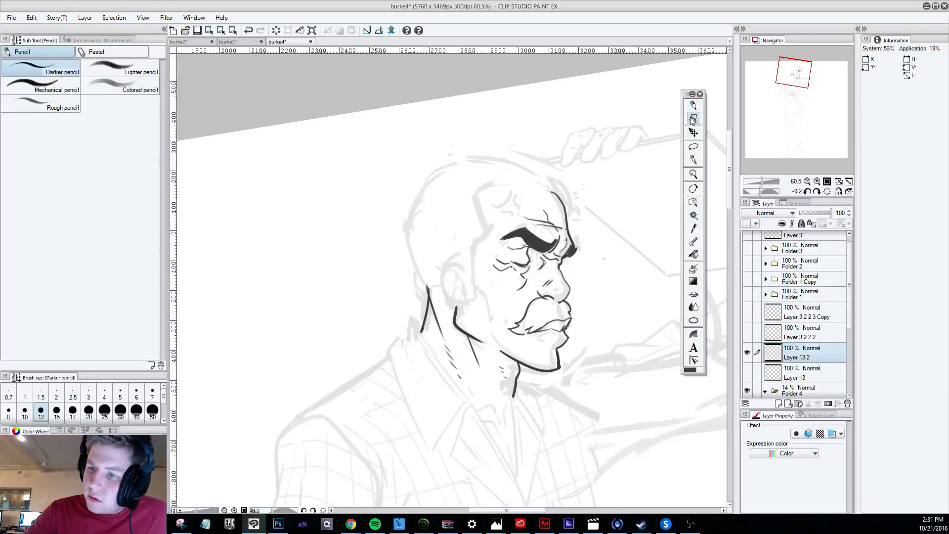
click(693, 147)
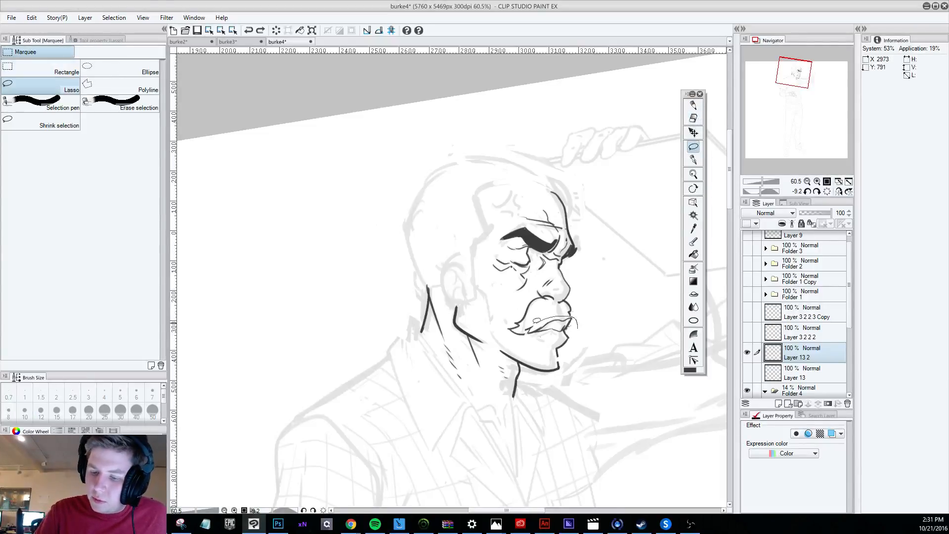
mouse_move(572, 346)
mouse_down()
mouse_move(537, 345)
mouse_move(527, 330)
mouse_move(551, 307)
mouse_move(580, 329)
mouse_up()
key(ctrl+d)
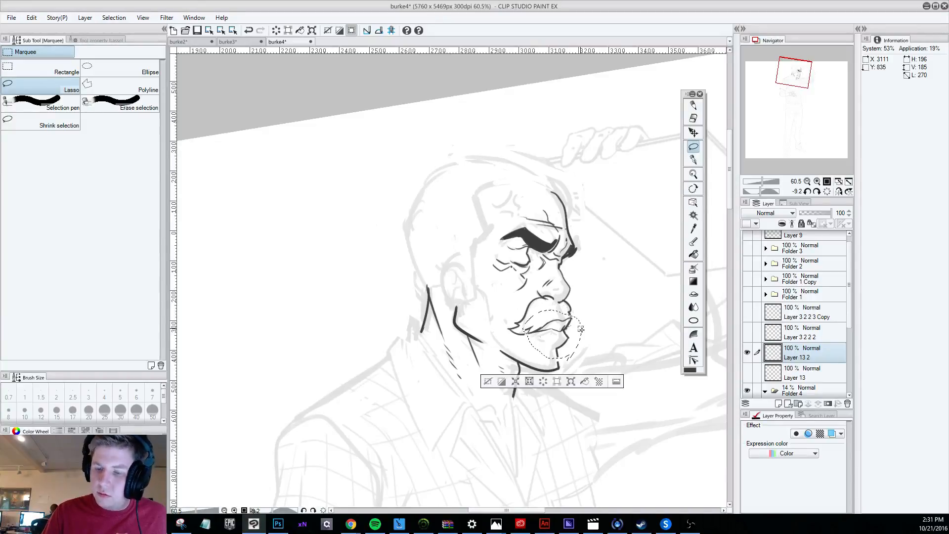
click(32, 18)
mouse_move(154, 222)
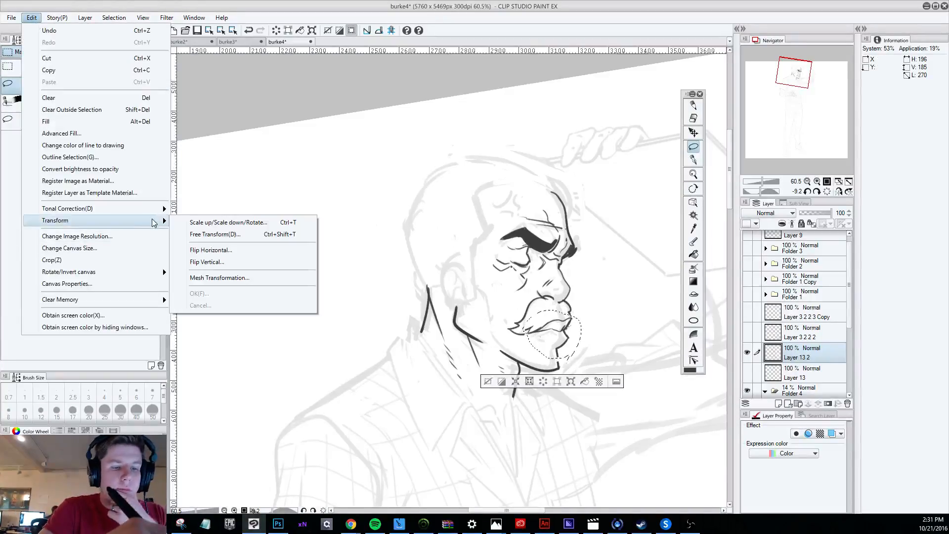
click(214, 235)
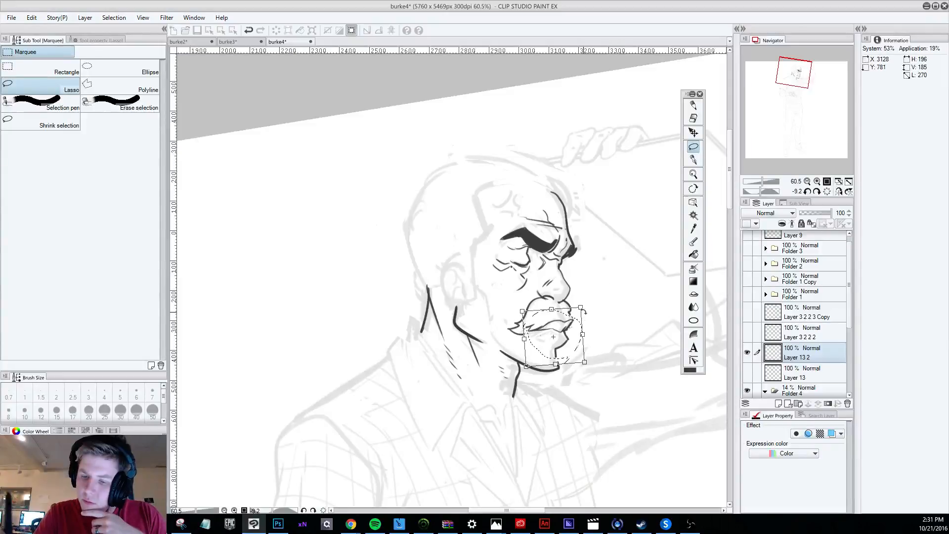
drag(575, 318, 575, 320)
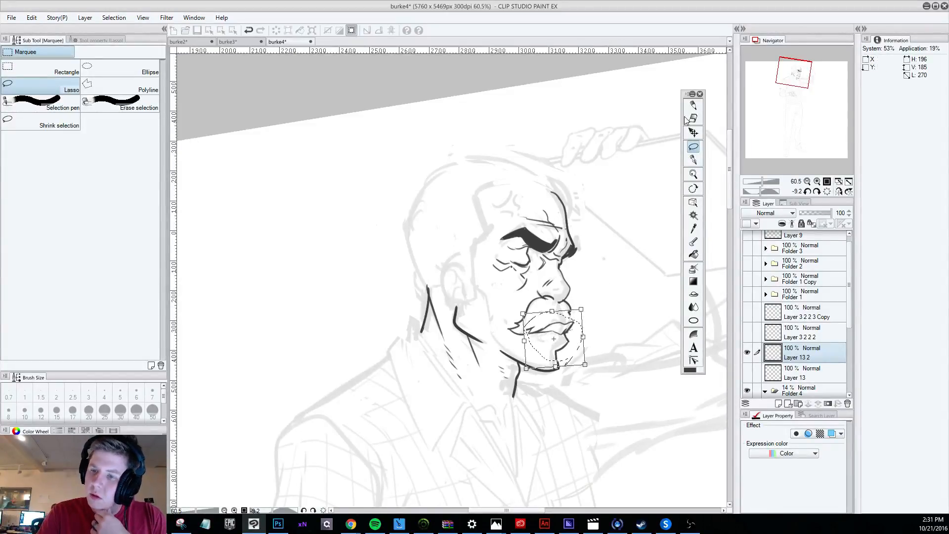
click(693, 132)
click(430, 195)
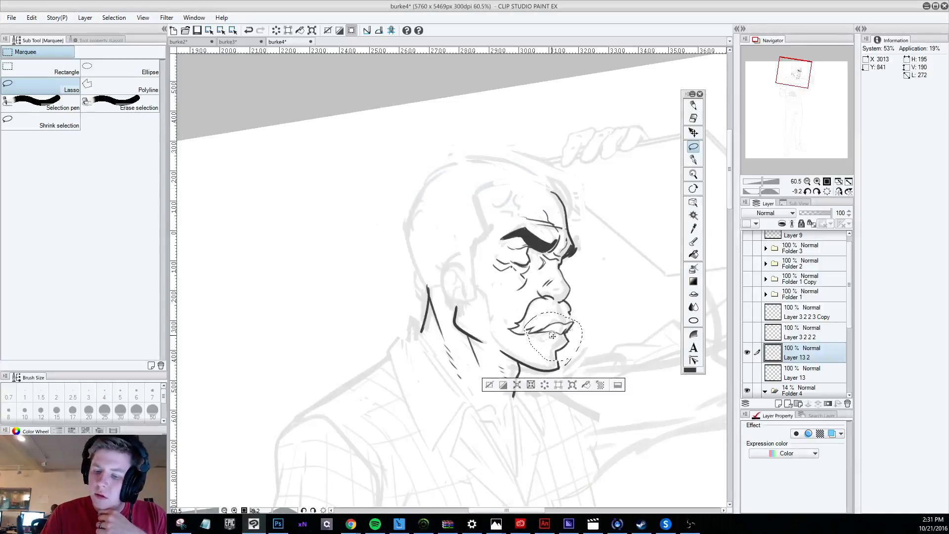
click(494, 378)
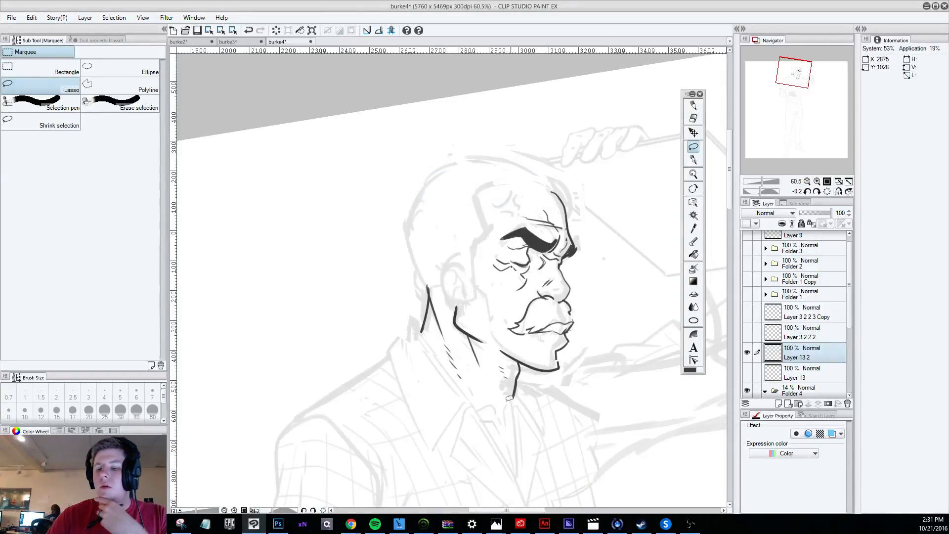
scroll(510, 398, down, 6)
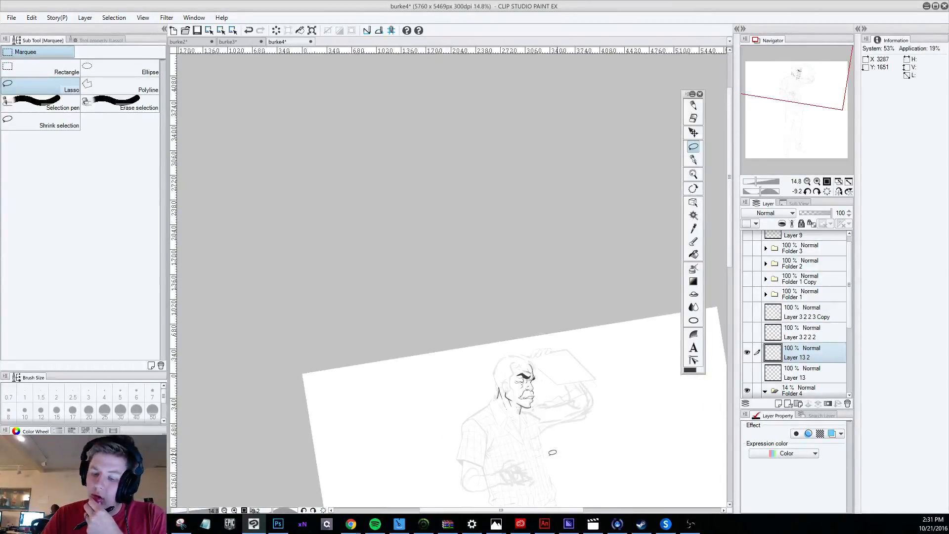
scroll(551, 451, up, 5)
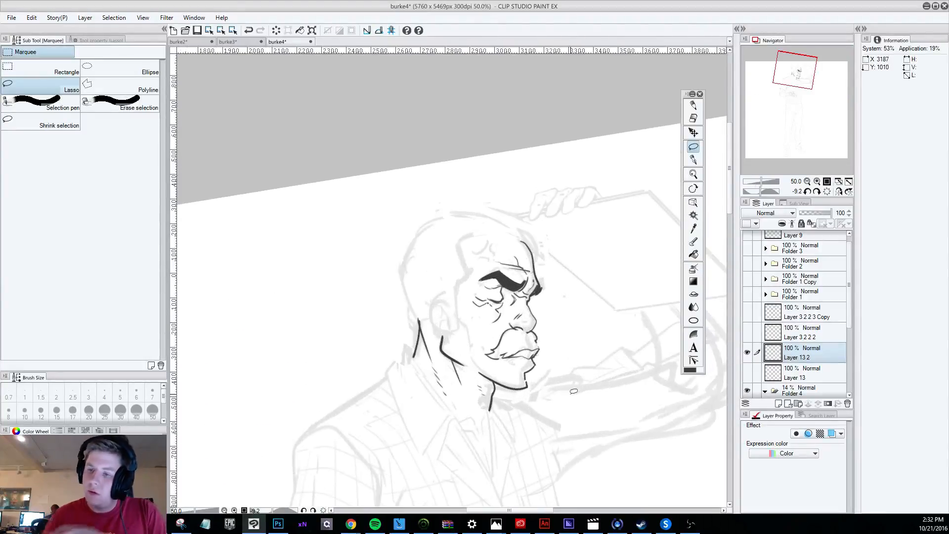
Erase the sharp corner at the front of the chin and redraw its contour as a fuller curve into the jawline.
key(p)
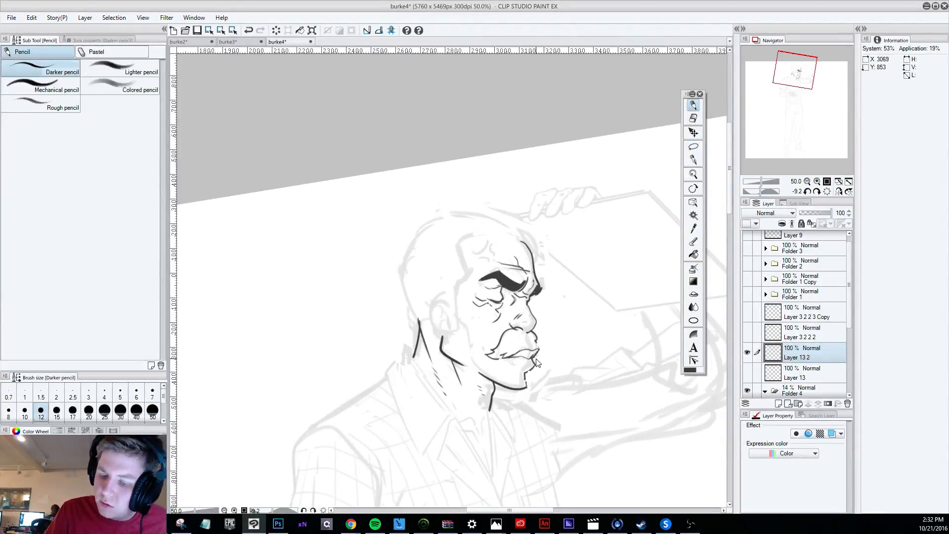
key(ctrl+z)
key(e)
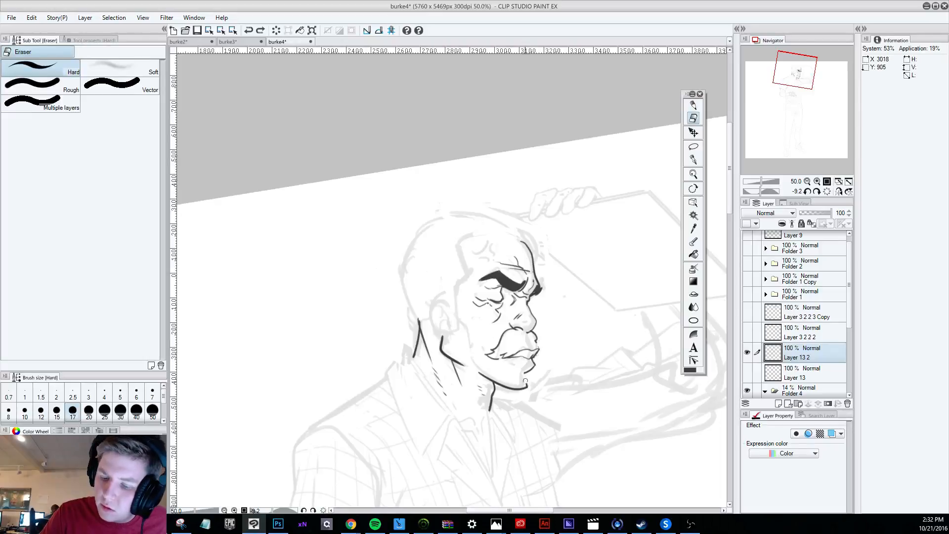
drag(525, 381, 529, 382)
click(694, 105)
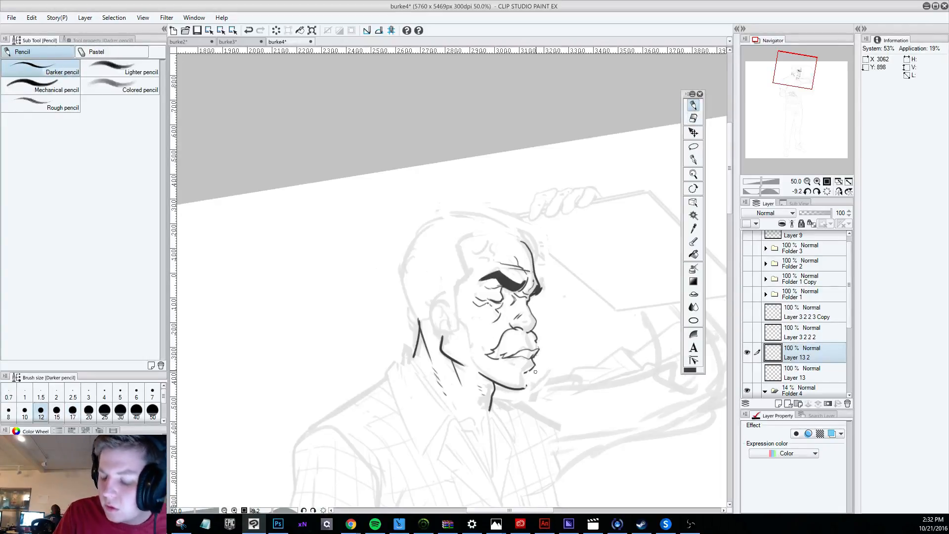
key(ctrl+z)
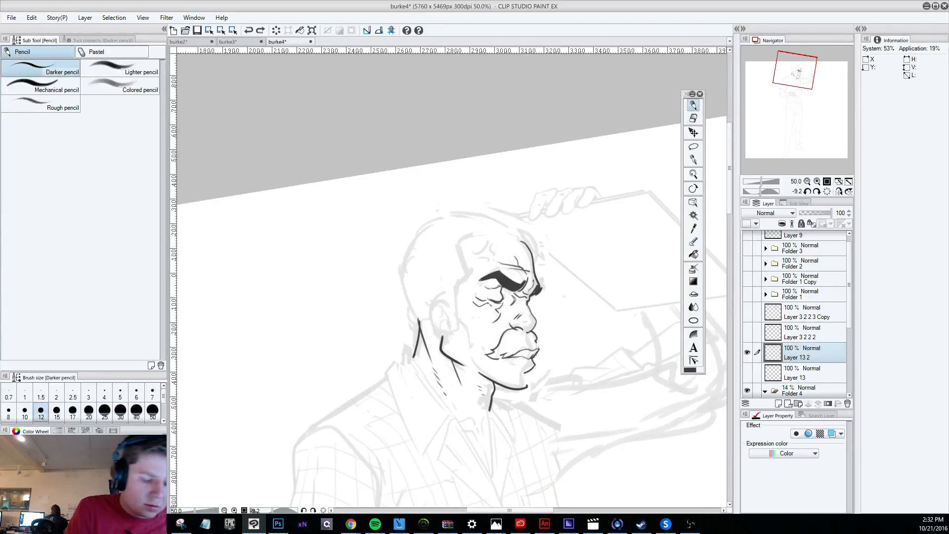
drag(525, 372, 527, 389)
key(ctrl+z)
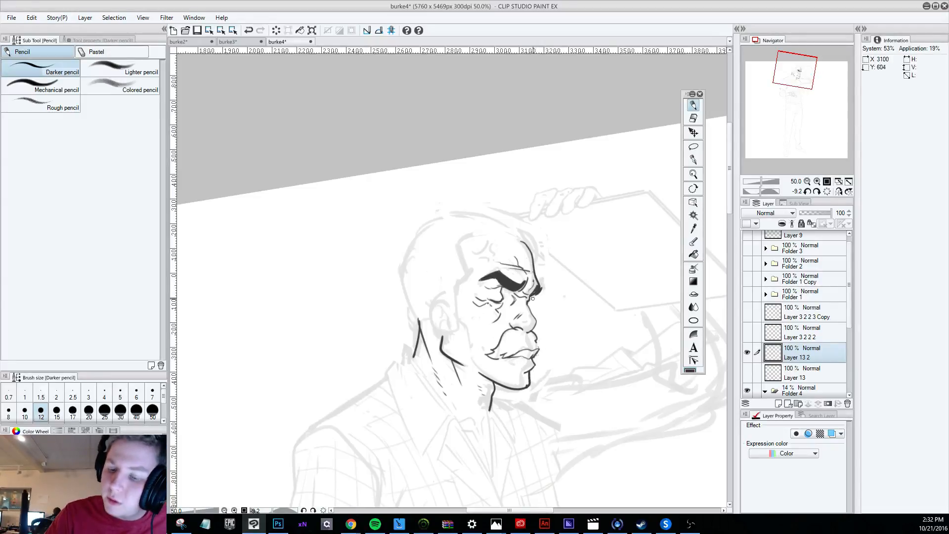
Try short pencil strokes for the far eye just beneath the far eyebrow and undo them.
drag(531, 294, 533, 300)
key(ctrl+z)
key(ctrl+z)
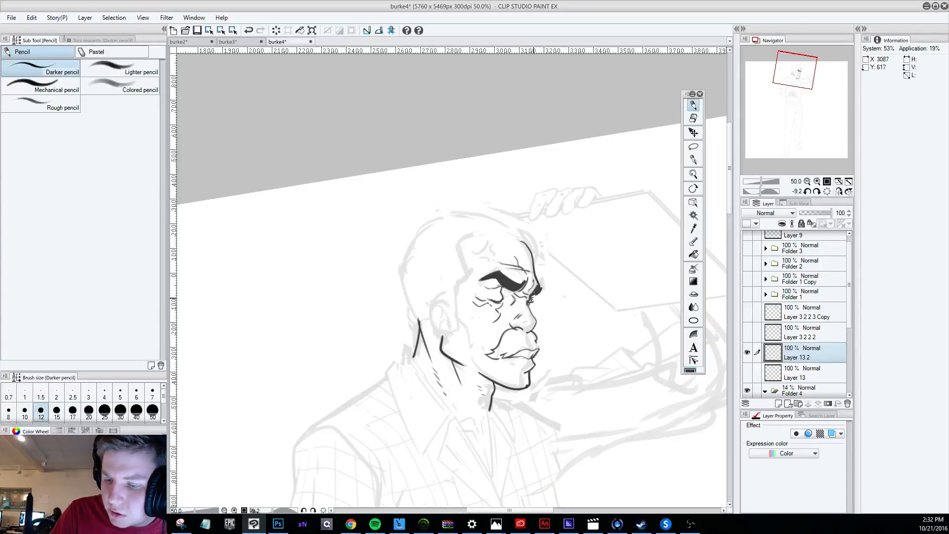
key(ctrl+z)
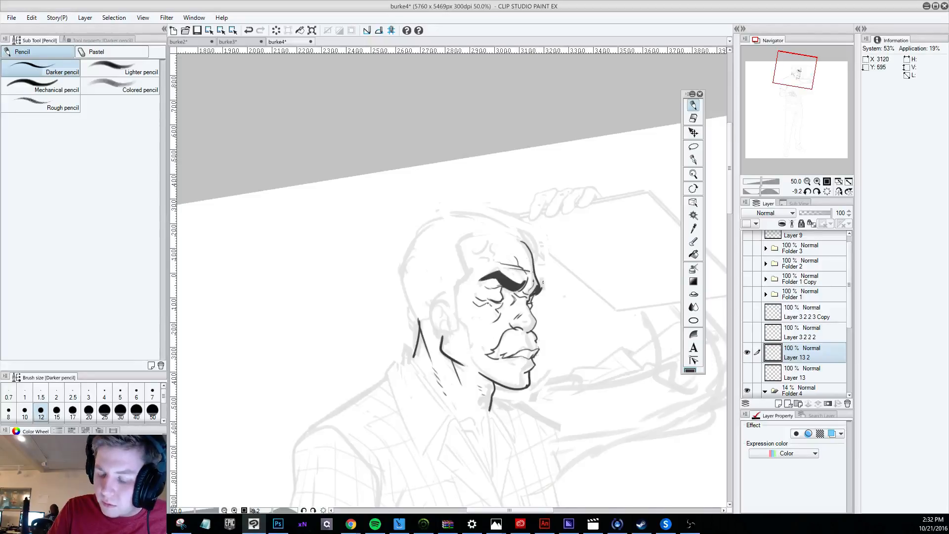
Redraw the far eye's contour between the far eyebrow and the nose bridge with short dark strokes, undoing the rejected ones.
mouse_move(548, 315)
mouse_down()
mouse_move(538, 372)
mouse_move(548, 369)
mouse_move(554, 326)
mouse_up()
scroll(538, 371, down, 2)
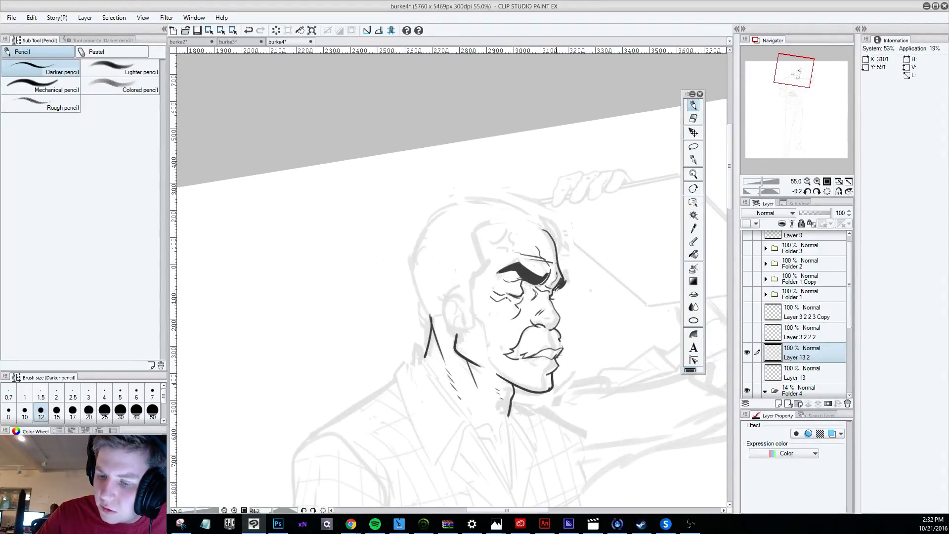
key(ctrl+z)
drag(560, 288, 555, 290)
key(ctrl+z)
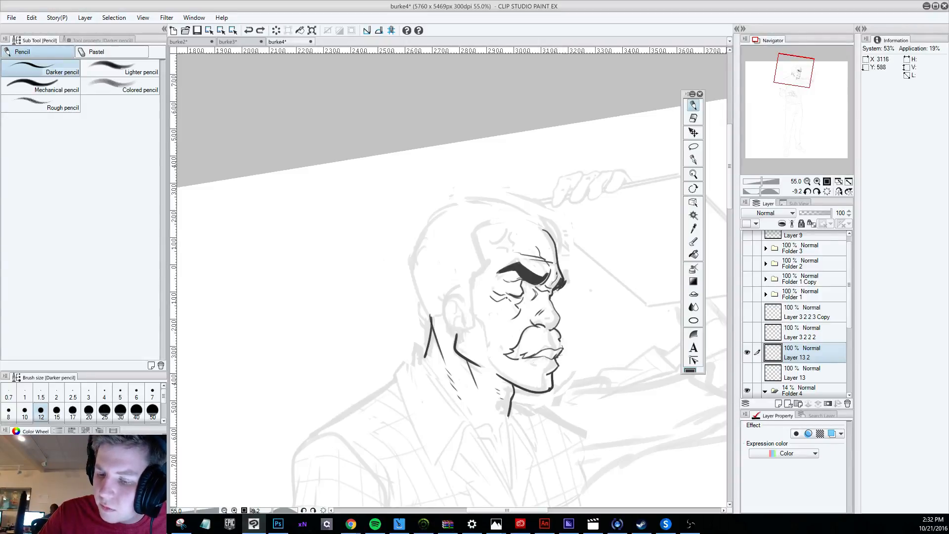
mouse_move(555, 291)
mouse_down()
mouse_move(565, 266)
mouse_move(556, 308)
mouse_up()
key(ctrl+z)
key(ctrl+z)
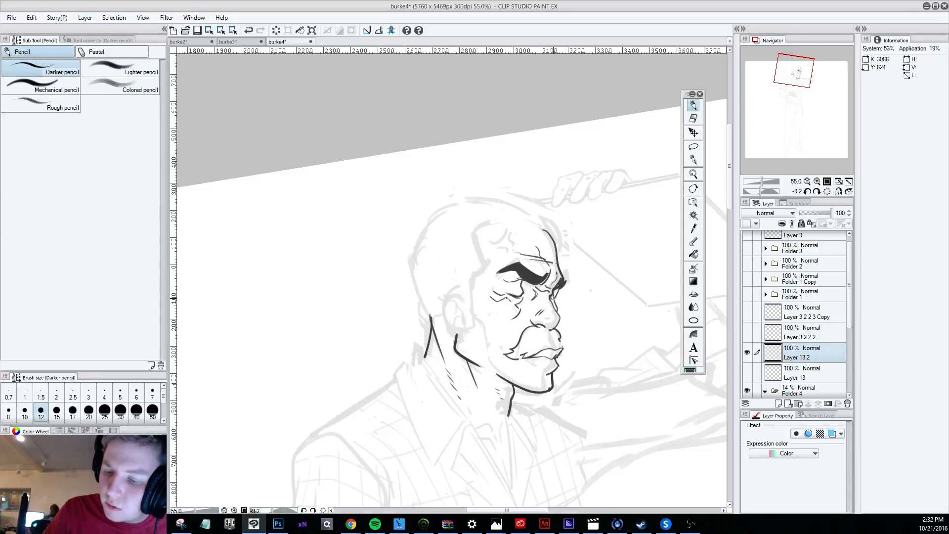
key(ctrl+z)
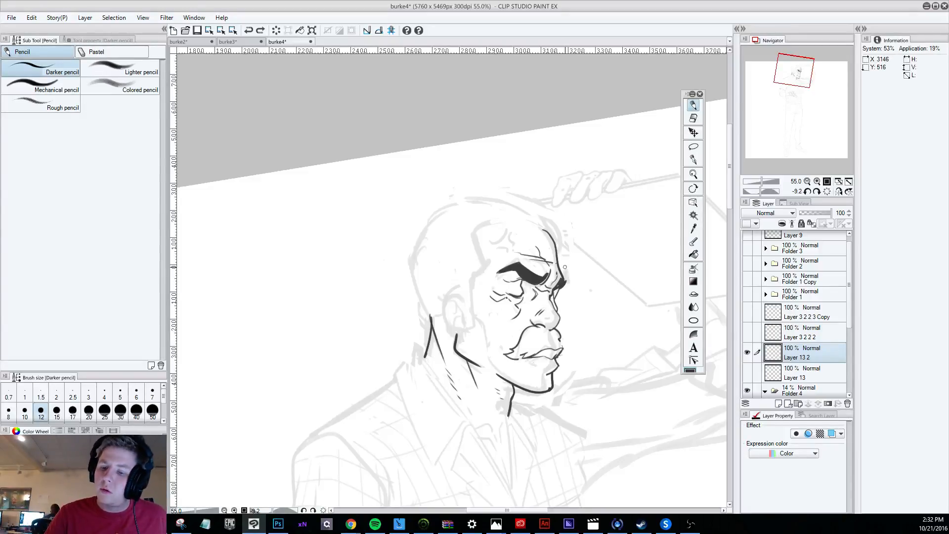
drag(551, 299, 557, 290)
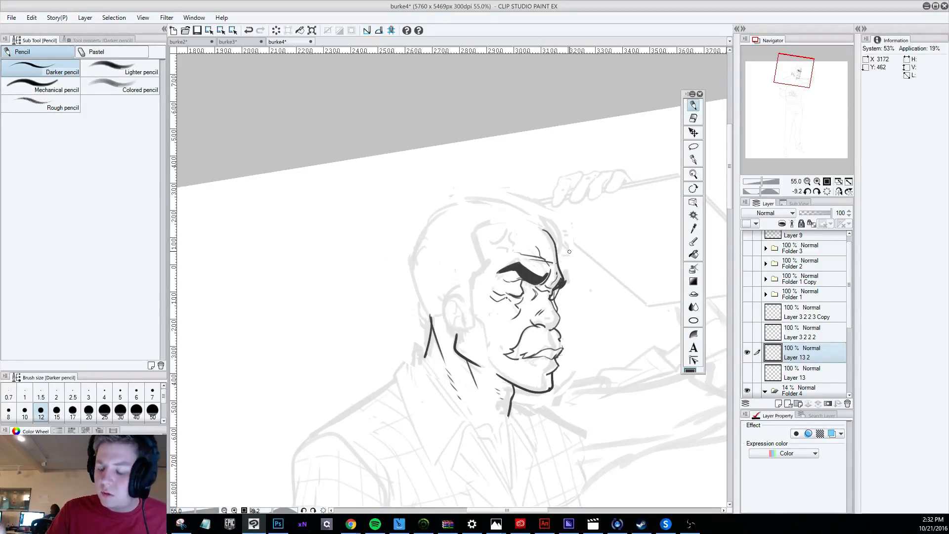
Check the face at a distance and thicken the near eyebrow with dark pencil strokes.
scroll(568, 251, down, 5)
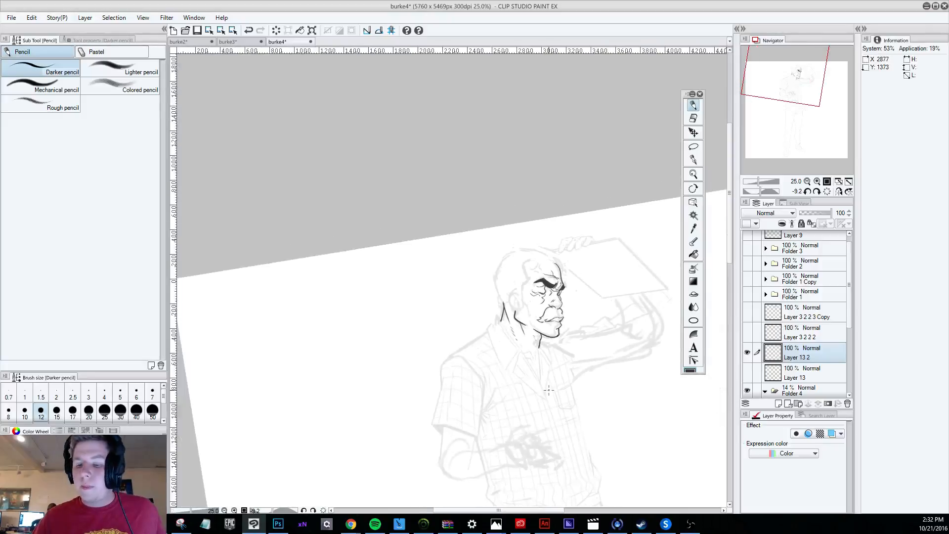
scroll(548, 378, down, 1)
scroll(573, 324, up, 3)
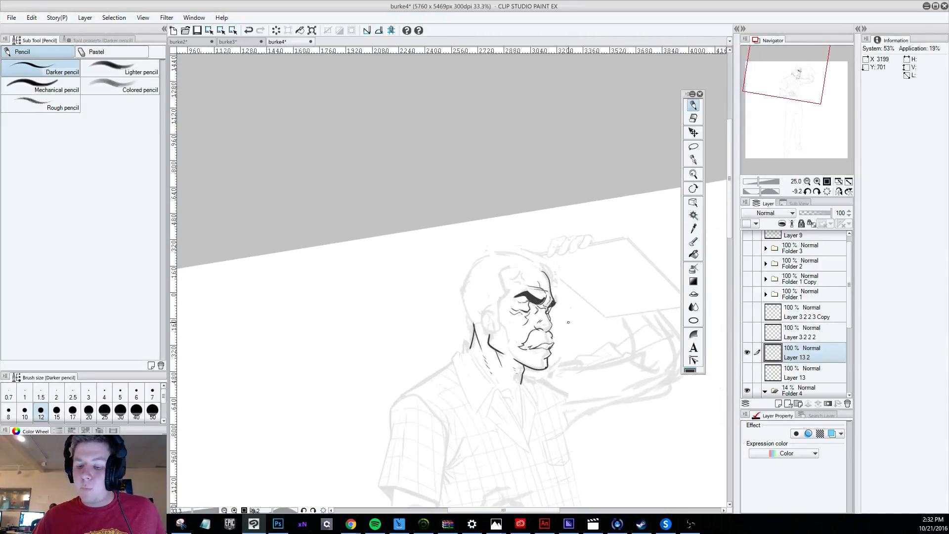
scroll(574, 325, up, 1)
key(e)
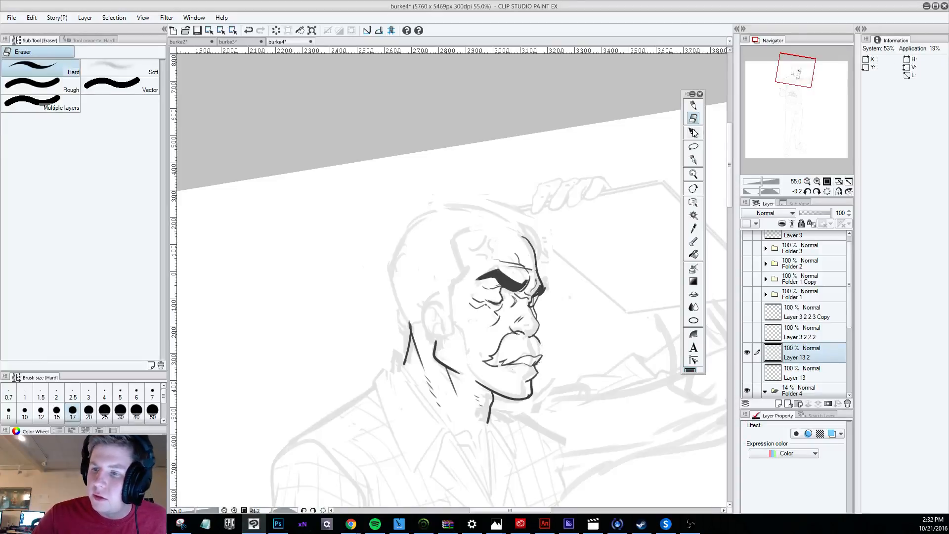
key(p)
mouse_move(478, 278)
mouse_down()
mouse_move(498, 267)
mouse_move(511, 279)
mouse_up()
Extend the far side of the moustache downward past the lips, undoing the strokes that droop too far.
drag(539, 341, 542, 368)
key(ctrl+z)
key(ctrl+z)
drag(542, 363, 546, 369)
key(ctrl+z)
key(ctrl+z)
key(ctrl+z)
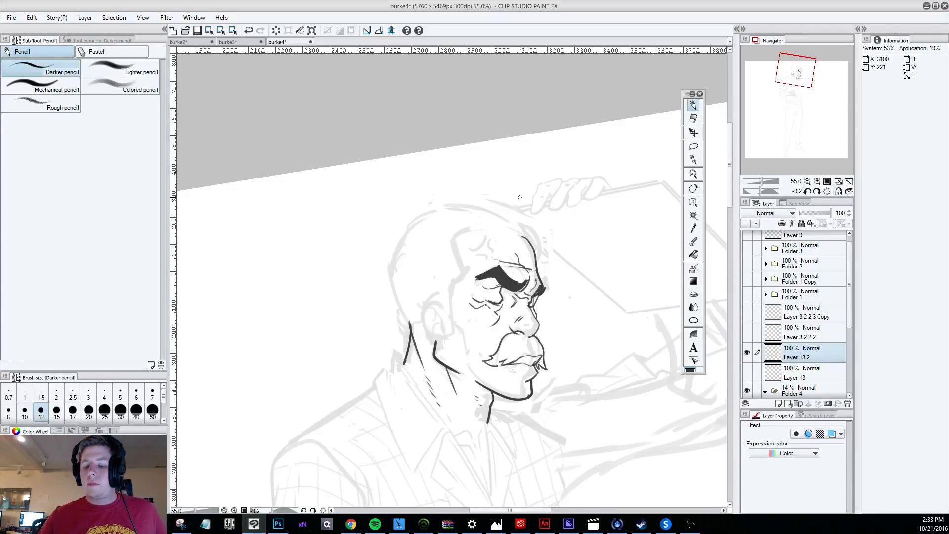
scroll(524, 190, down, 10)
key(ctrl+z)
scroll(554, 213, up, 5)
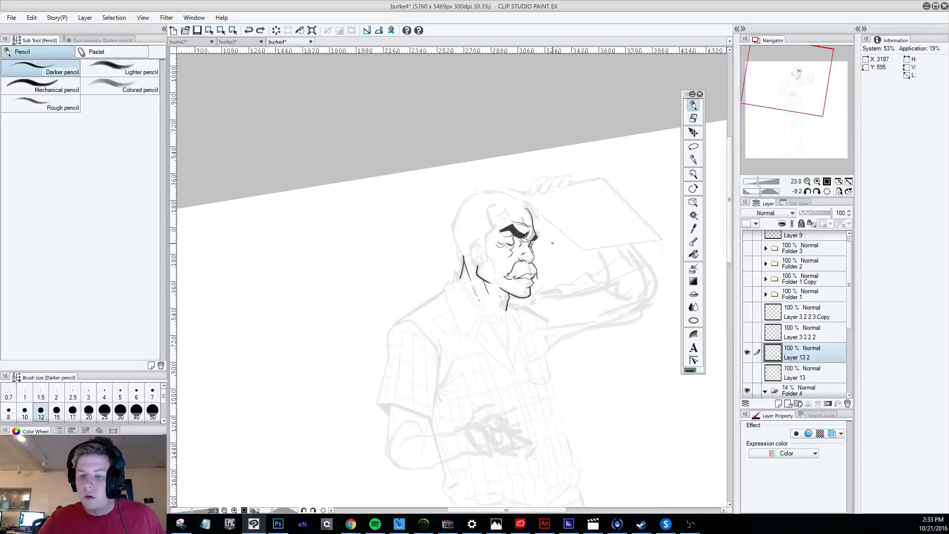
scroll(552, 242, up, 3)
Clean up the moustache's far tip and redraw it curving down around the lips toward the chin, undoing the rejected strokes.
key(e)
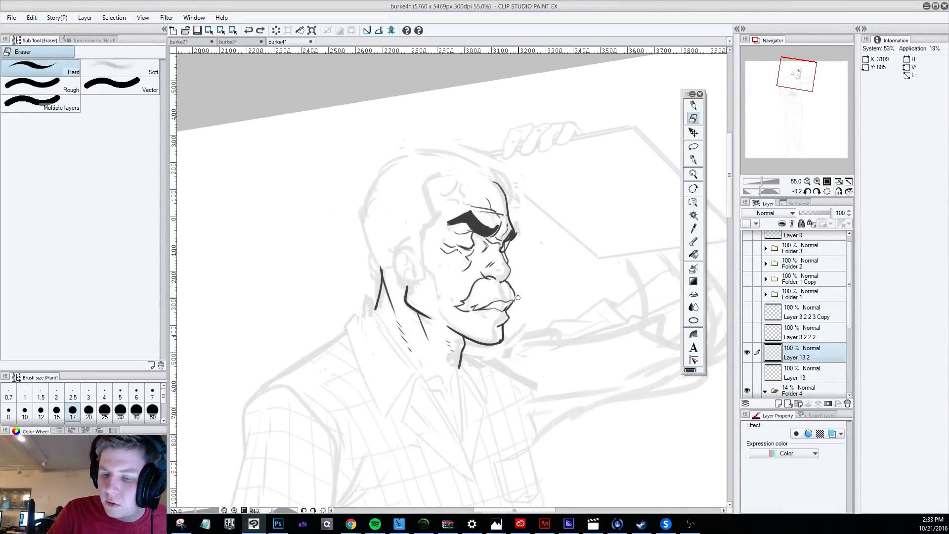
click(695, 106)
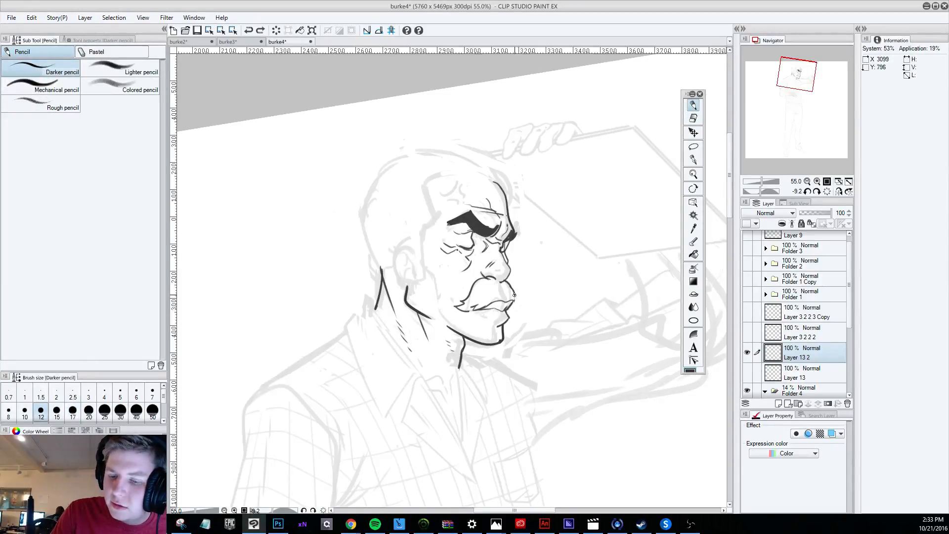
key(ctrl+z)
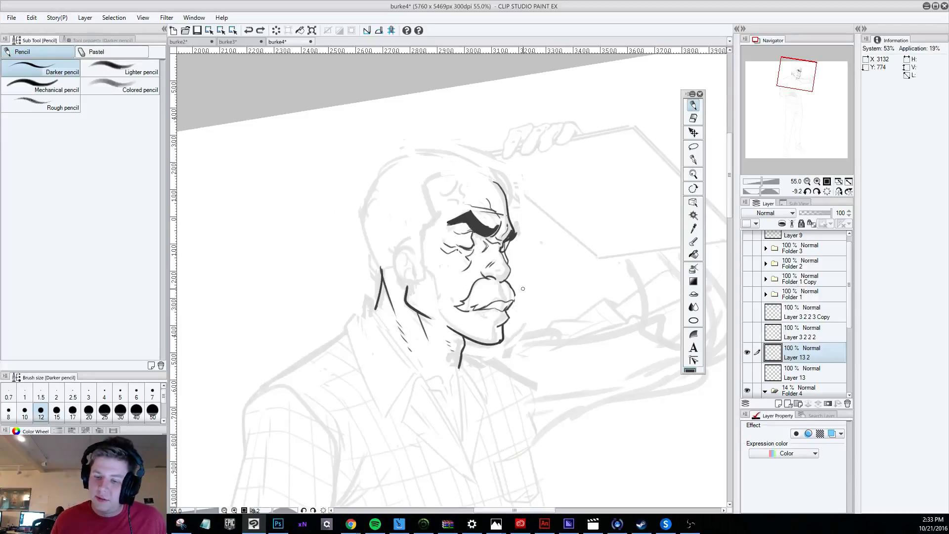
drag(510, 308, 507, 315)
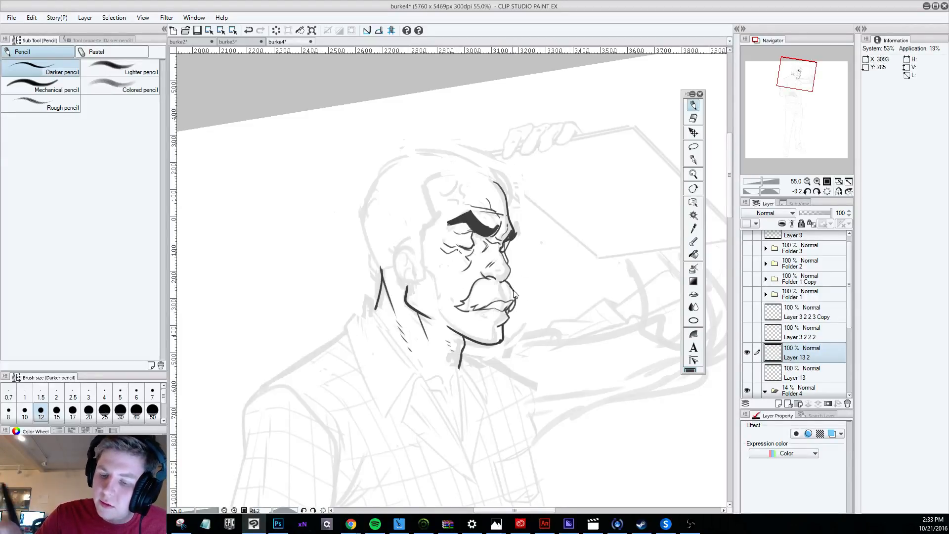
key(ctrl+z)
drag(514, 298, 509, 315)
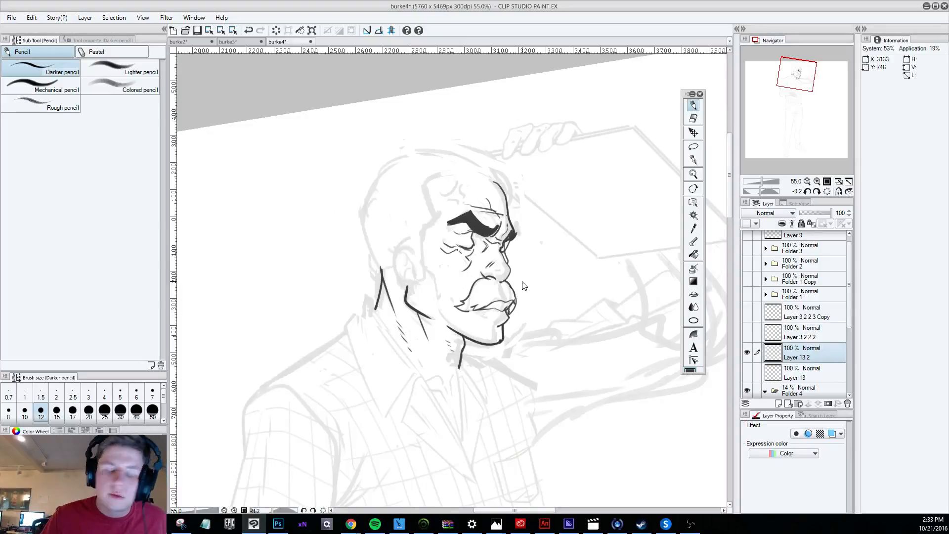
key(ctrl+z)
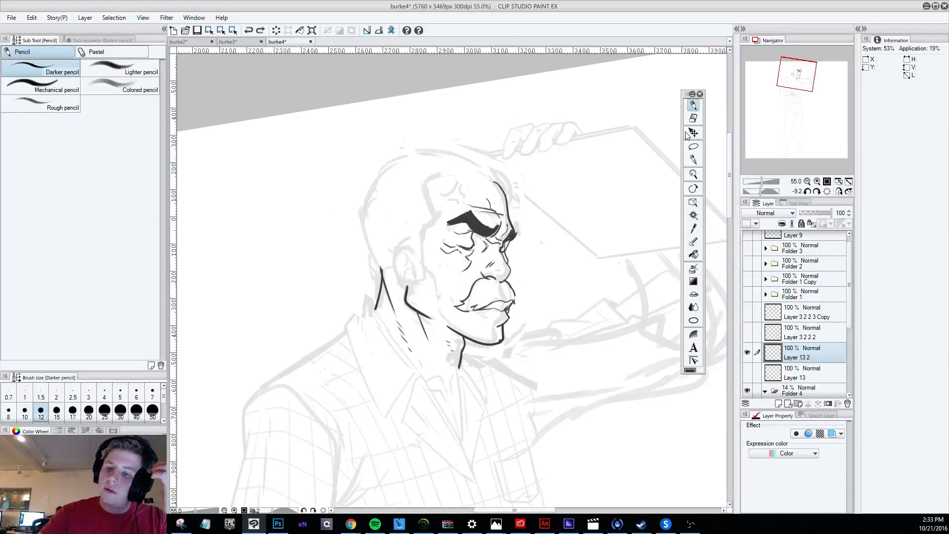
click(694, 118)
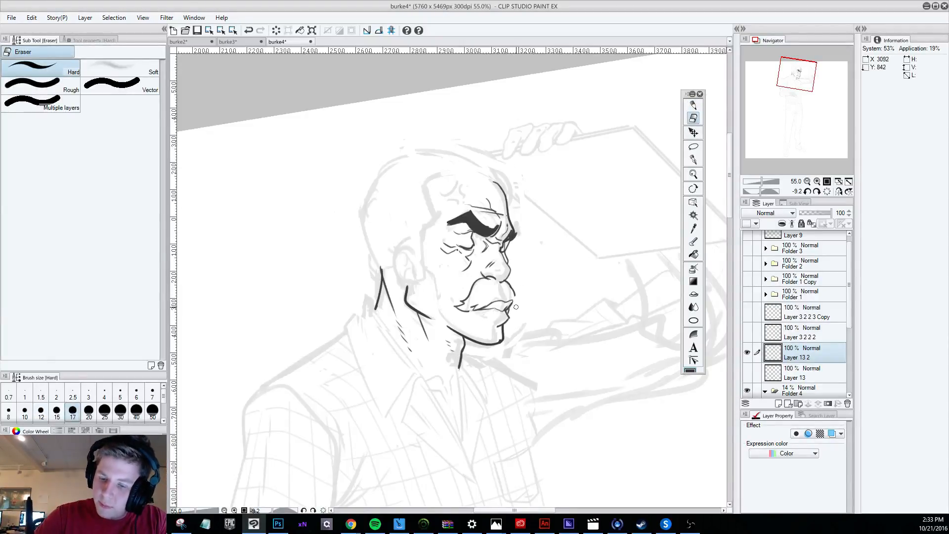
key(p)
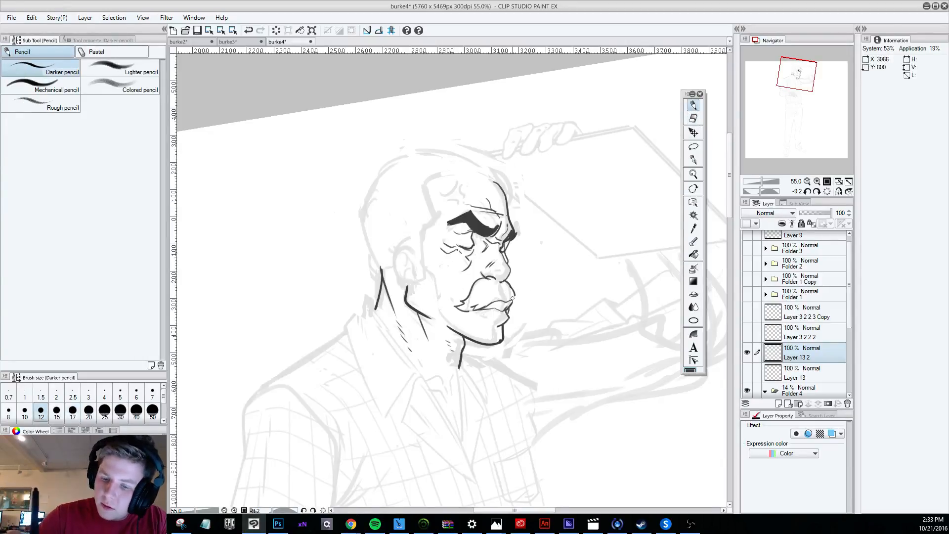
drag(515, 292, 508, 314)
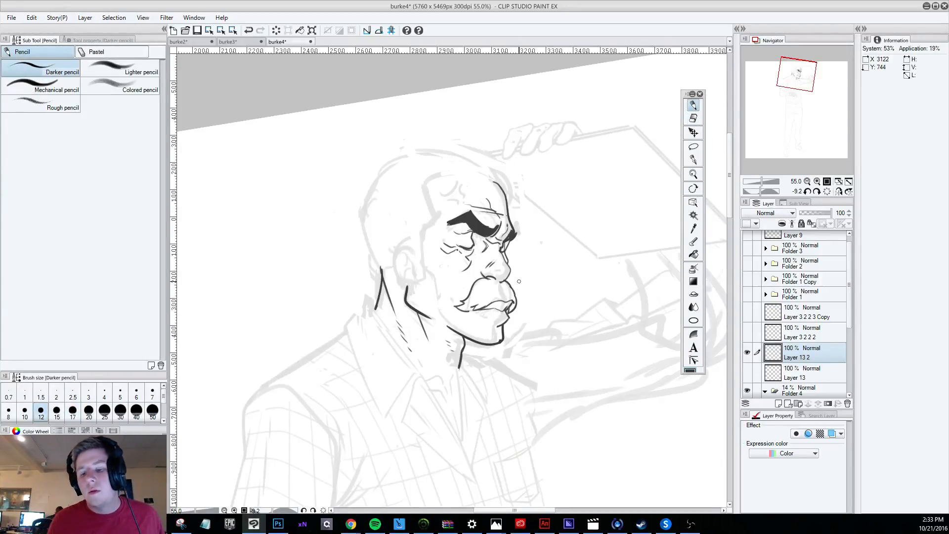
scroll(519, 281, down, 5)
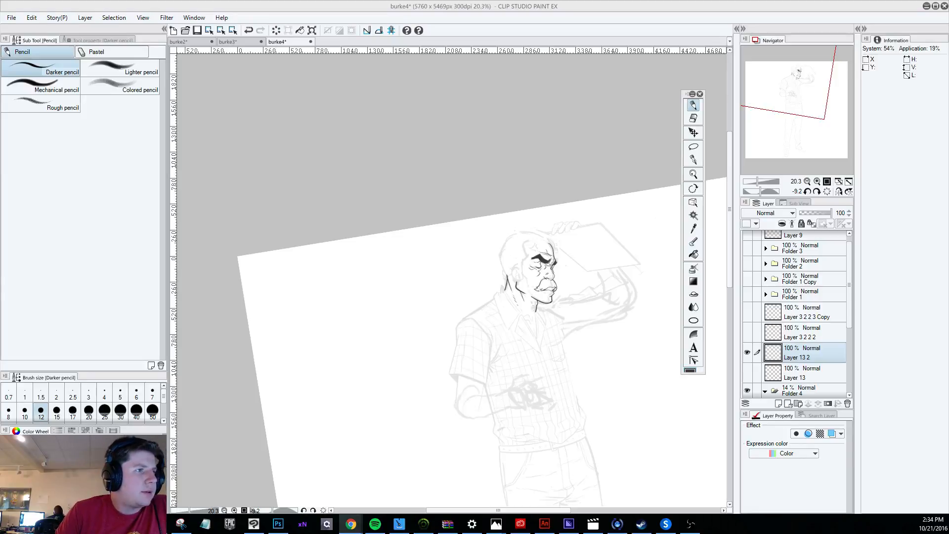
Erase the near tip of the moustache and redraw its corner and lower edge, undoing the rejected strokes.
scroll(534, 267, up, 4)
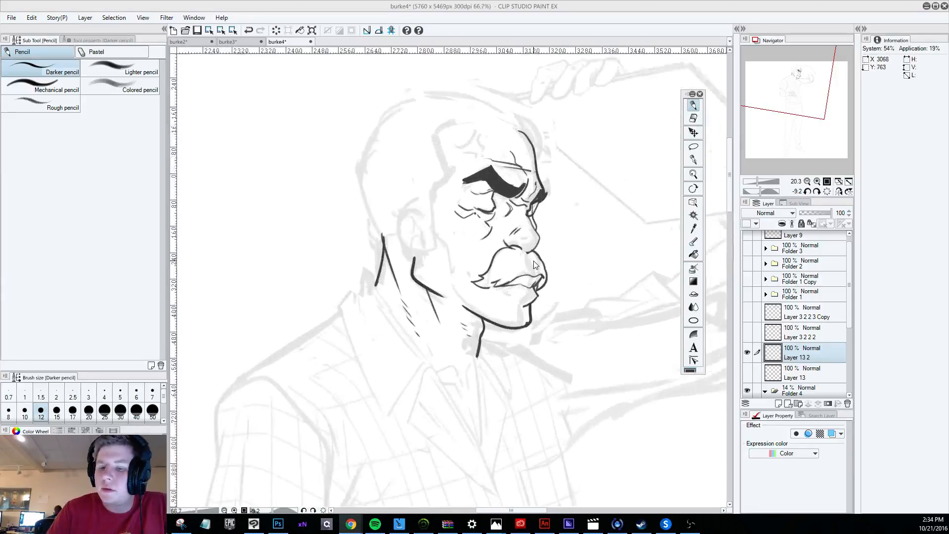
scroll(534, 265, up, 1)
key(e)
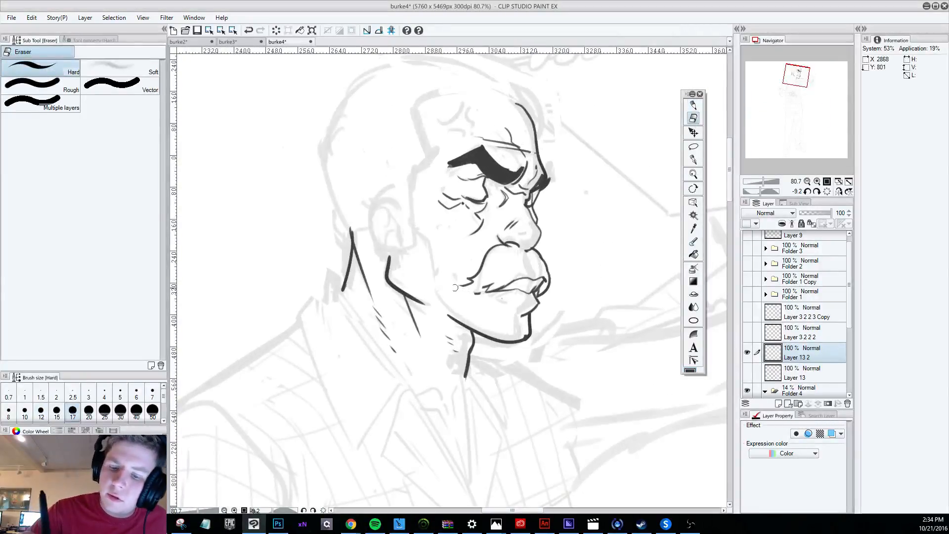
mouse_move(483, 288)
mouse_down()
mouse_move(501, 281)
mouse_move(464, 291)
mouse_move(503, 284)
mouse_up()
click(691, 105)
key(ctrl+z)
key(ctrl+z)
key(ctrl+z)
key(ctrl+z)
key(ctrl+z)
key(ctrl+z)
key(ctrl+z)
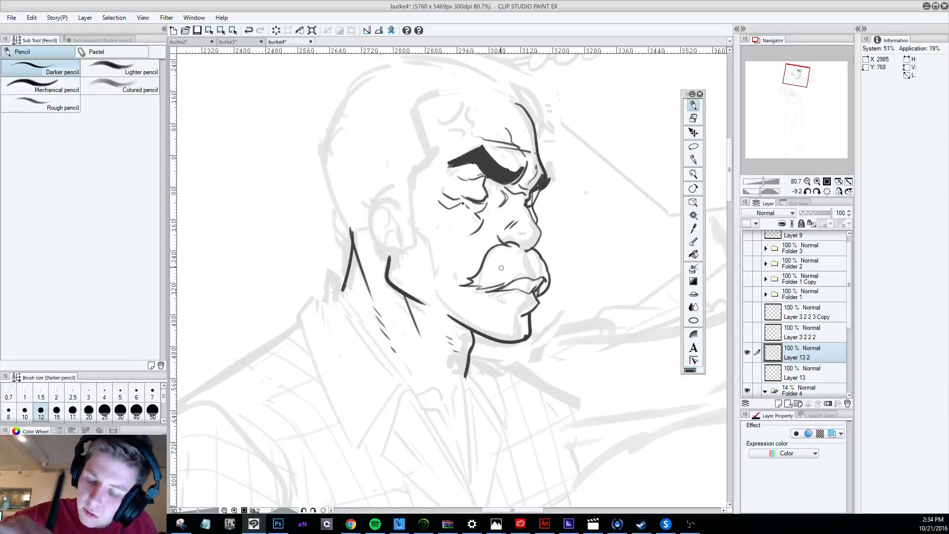
key(ctrl+z)
Try new pencil strokes along the moustache's lower edge and undo them.
key(r)
mouse_move(544, 430)
mouse_down()
mouse_move(670, 338)
mouse_move(660, 224)
mouse_up()
key(p)
mouse_move(480, 218)
mouse_down()
mouse_move(471, 265)
mouse_move(476, 239)
mouse_up()
key(ctrl+z)
key(ctrl+z)
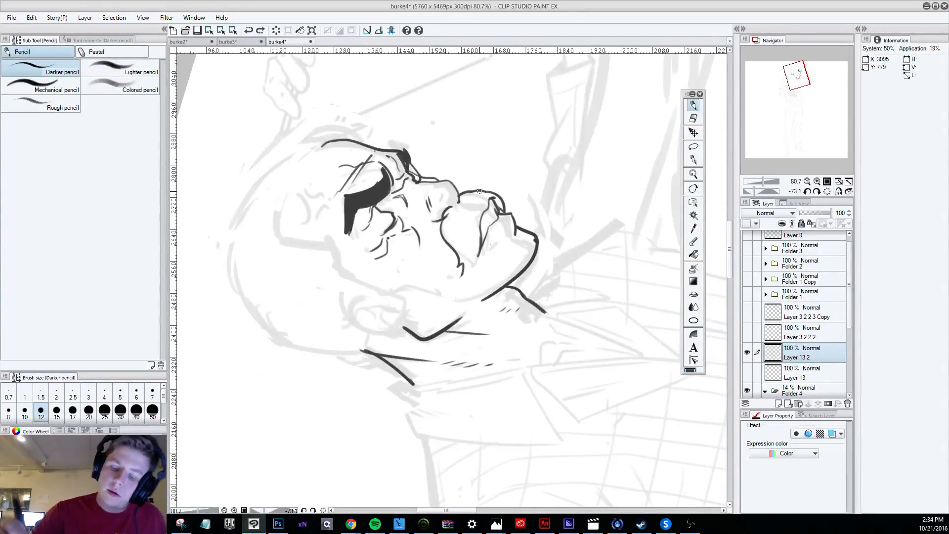
Reduce the pencil size to 8 and draw the moustache's lower edge from its near tip to the mouth line.
key(r)
mouse_move(591, 453)
mouse_down()
mouse_move(292, 420)
mouse_move(289, 403)
mouse_up()
key(p)
key([)
key([)
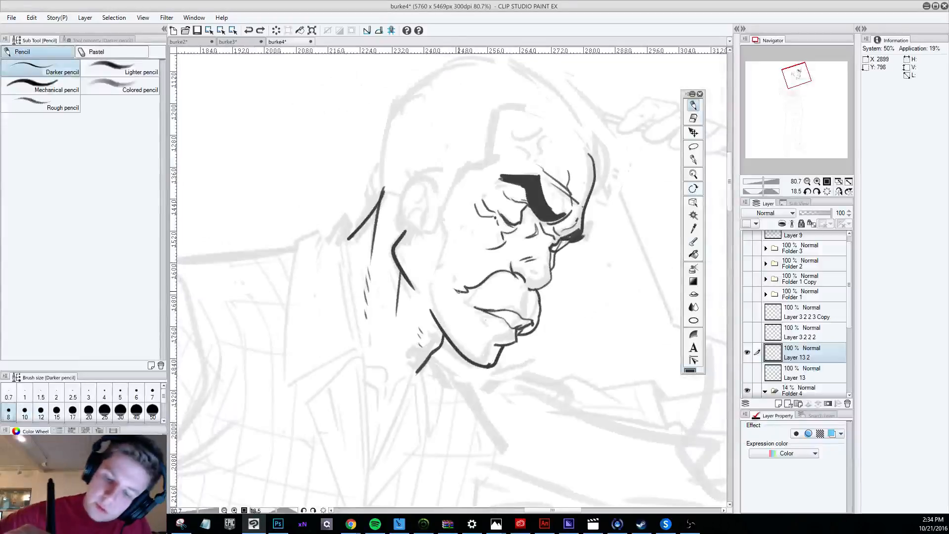
drag(456, 289, 496, 310)
key(ctrl+z)
key(ctrl+z)
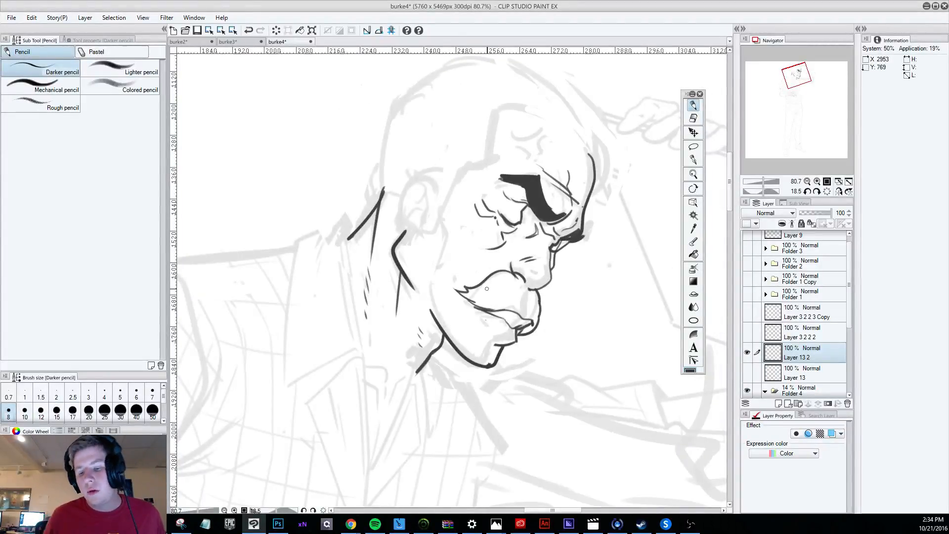
scroll(487, 289, down, 5)
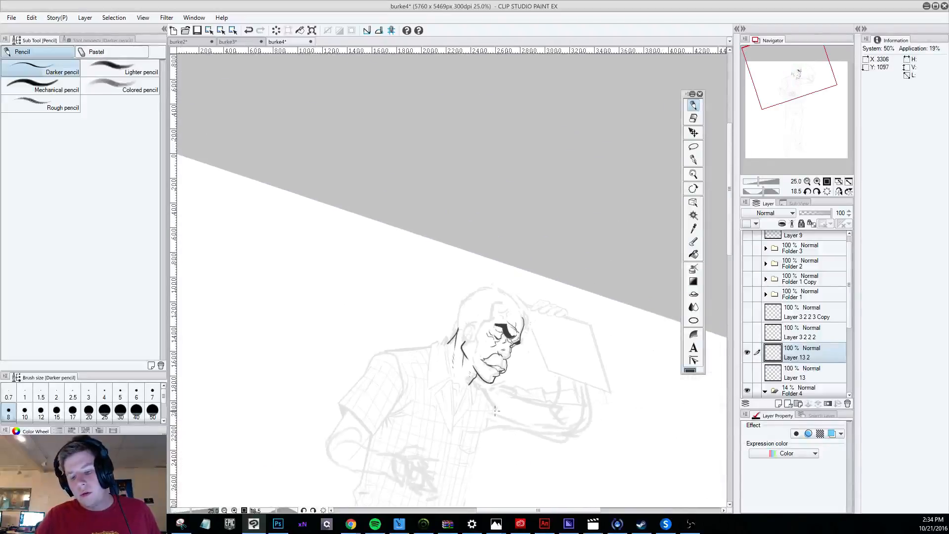
scroll(495, 410, down, 1)
scroll(514, 391, up, 4)
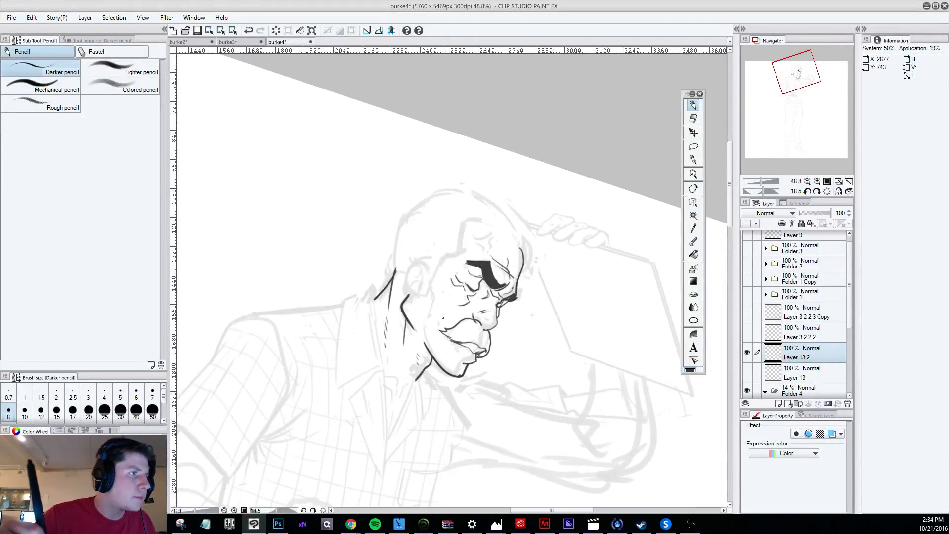
Try pencil strokes around the lower lip, chin and moustache and undo them.
drag(452, 344, 459, 355)
key(ctrl+z)
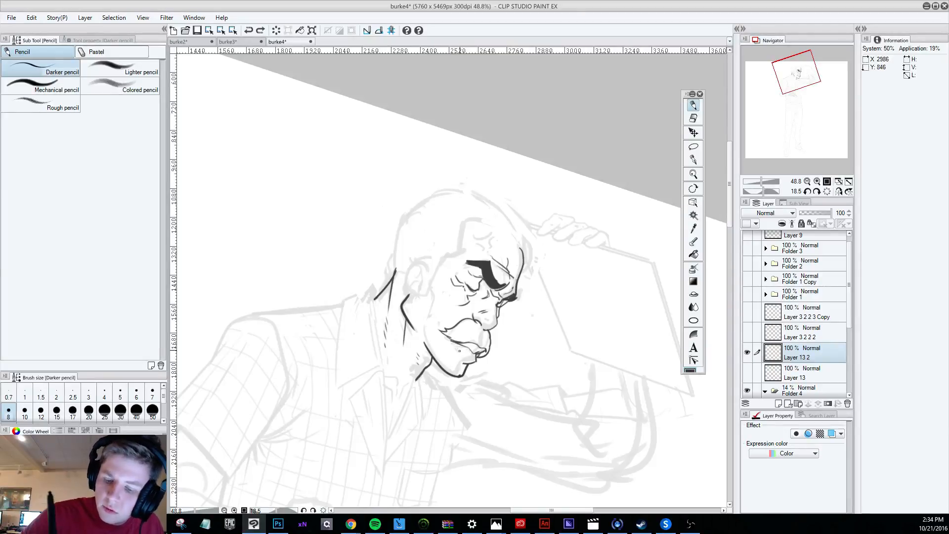
click(691, 121)
key(r)
drag(643, 465, 709, 225)
click(693, 105)
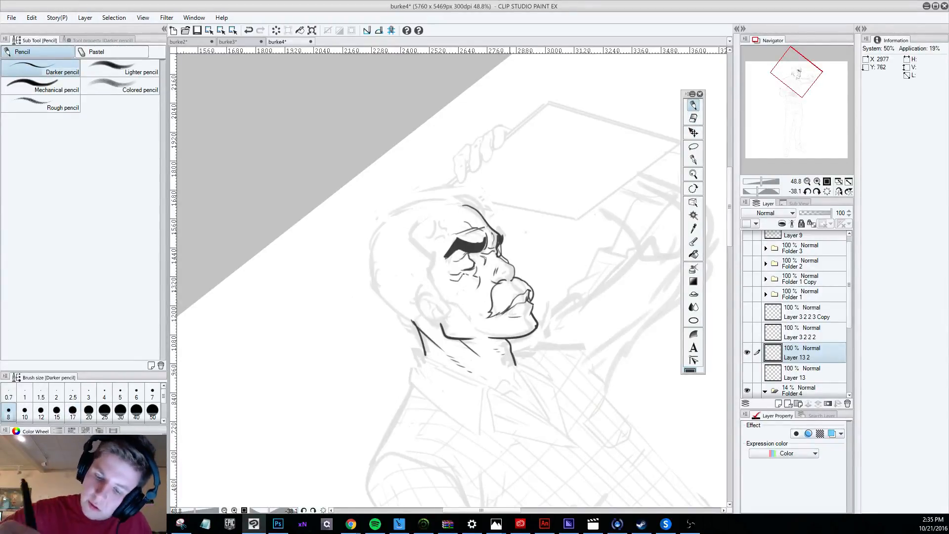
drag(514, 305, 526, 301)
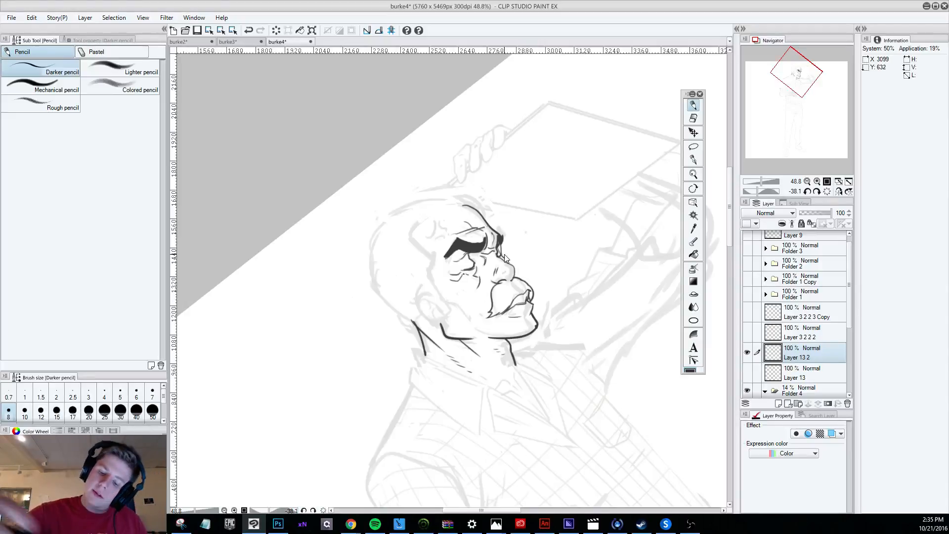
drag(513, 307, 522, 306)
key(ctrl+z)
key(ctrl+z)
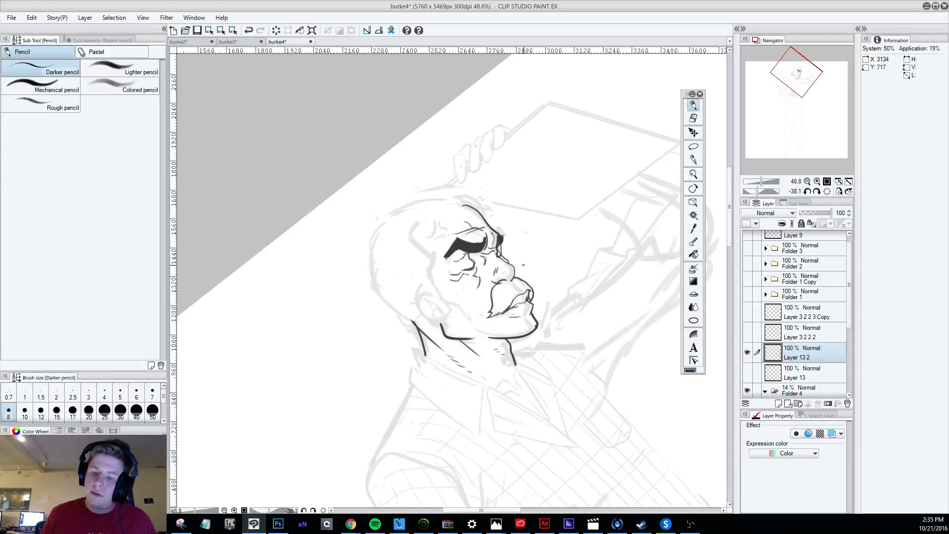
drag(517, 305, 526, 299)
key(ctrl+z)
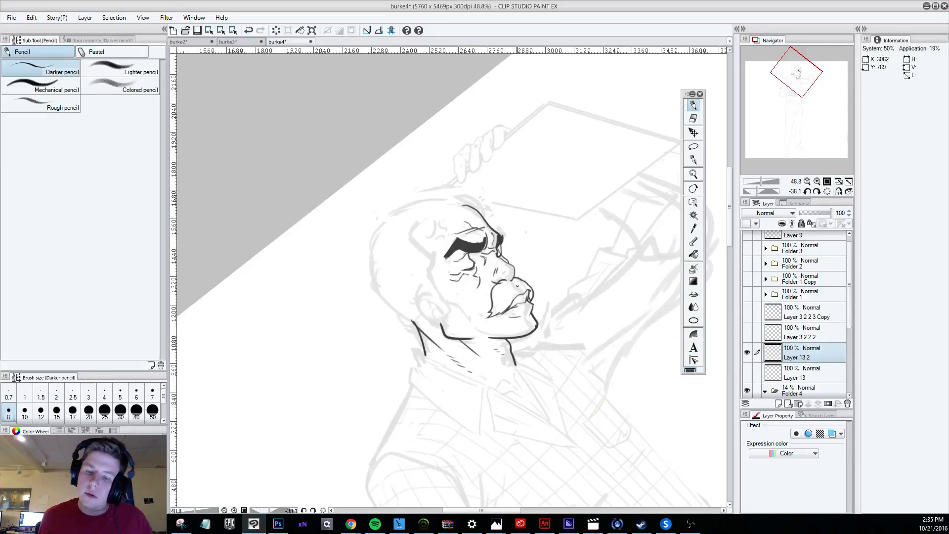
Draw the cheek line from in front of the ear down toward the jaw, undoing the rejected strokes around the eye and cheek.
scroll(517, 285, down, 6)
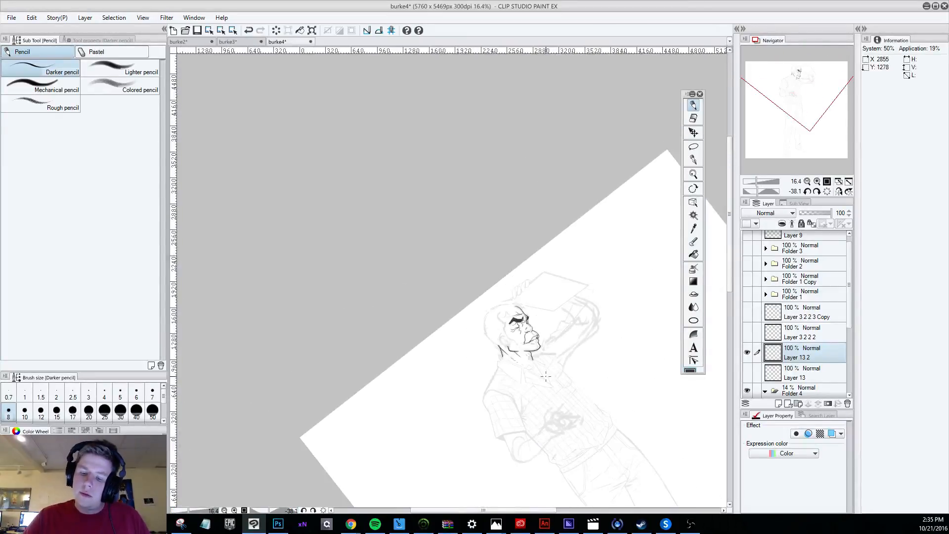
scroll(545, 376, up, 6)
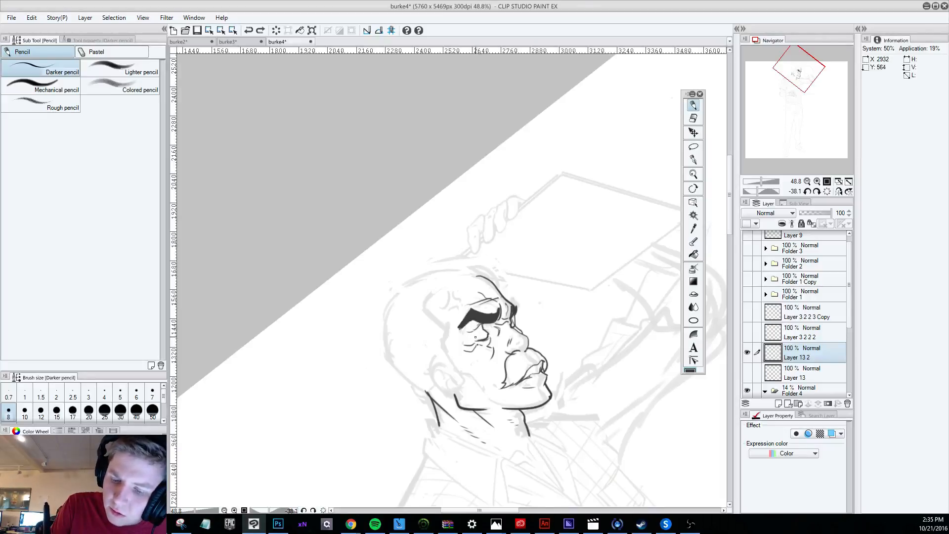
key(ctrl+z)
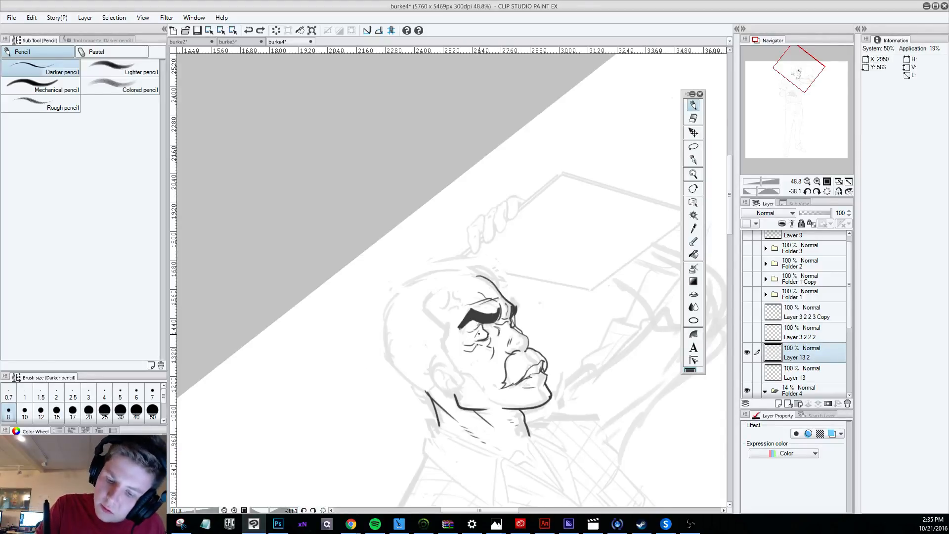
mouse_move(484, 325)
mouse_down()
mouse_move(489, 332)
mouse_move(477, 334)
mouse_up()
key(ctrl+z)
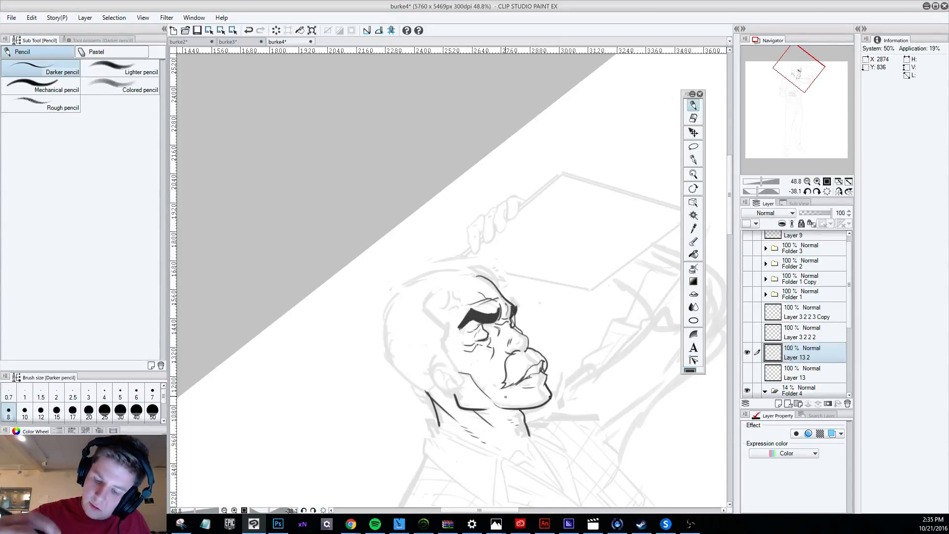
key(ctrl+z)
drag(497, 404, 505, 409)
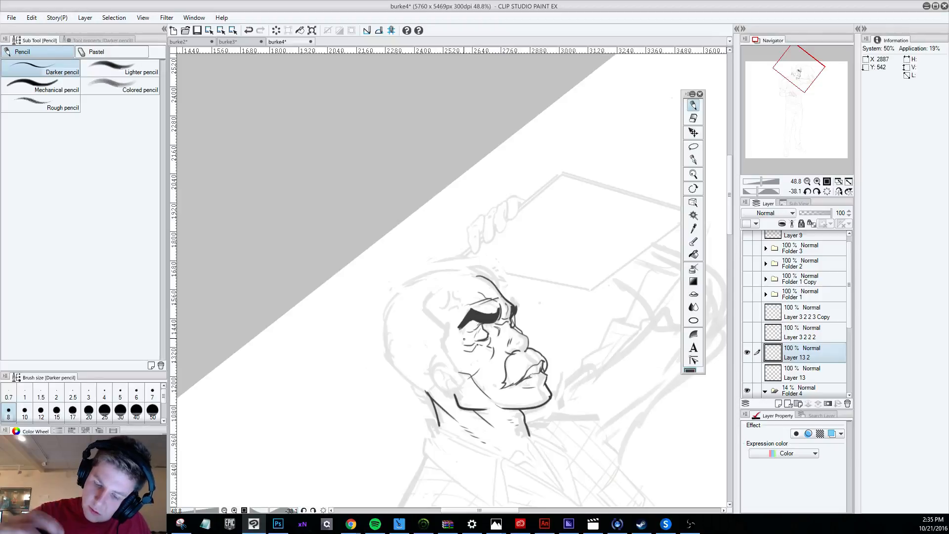
key(ctrl+z)
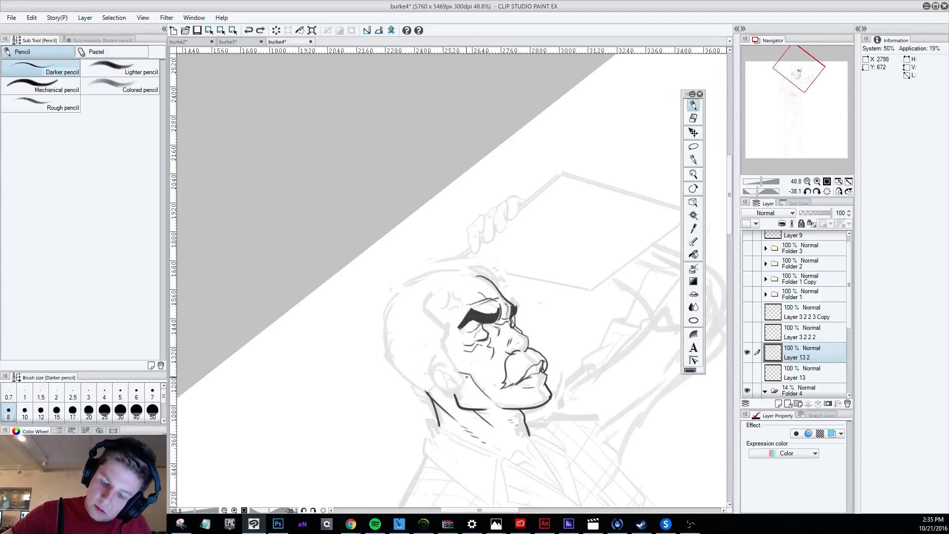
drag(467, 377, 480, 365)
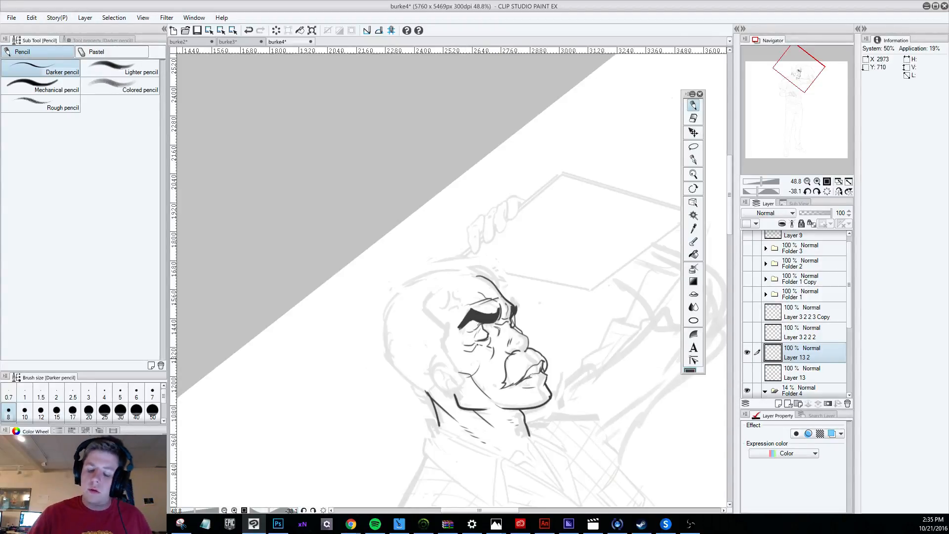
Increase the pencil size to 15 and try strokes along the cheek in front of the ear, undoing them.
scroll(593, 457, down, 5)
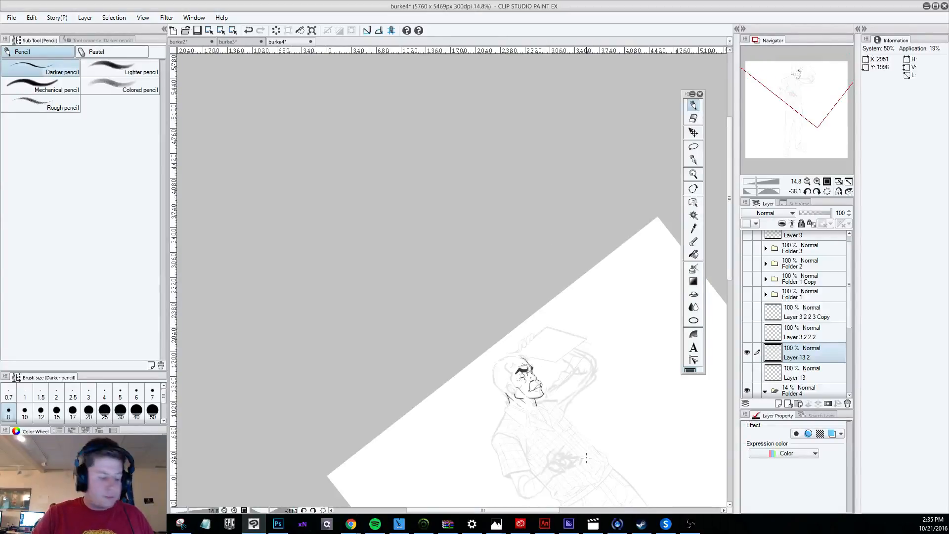
drag(586, 457, 492, 464)
scroll(485, 370, up, 1)
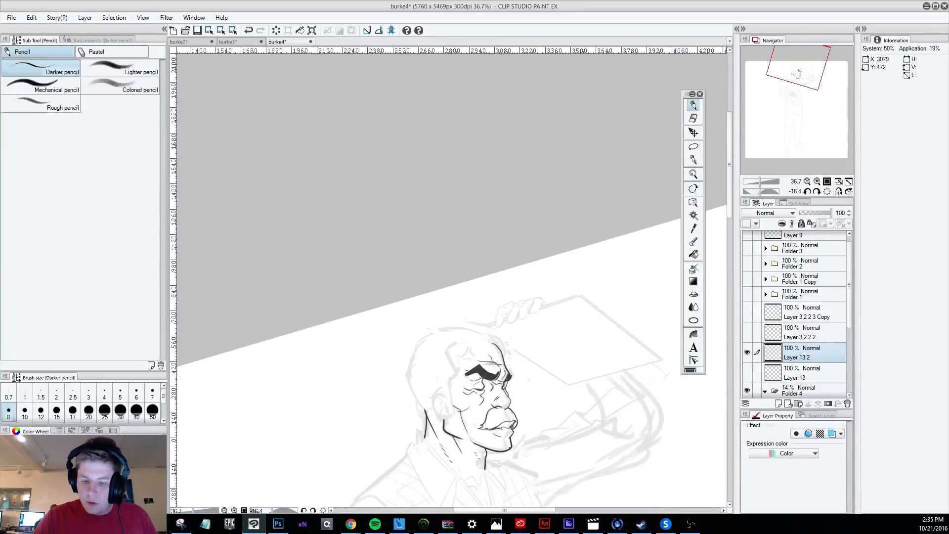
key(ctrl+z)
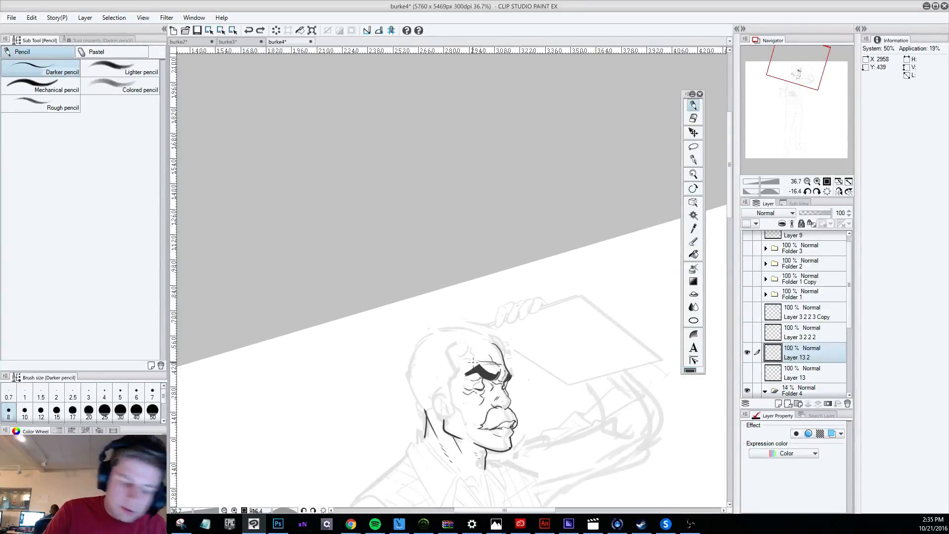
key(bracketright)
key(bracketright)
key(bracketright)
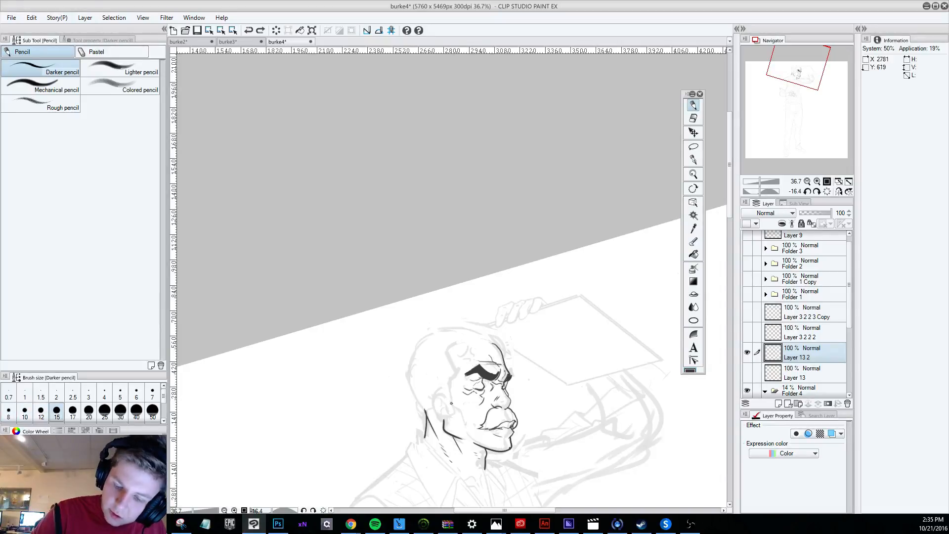
drag(451, 403, 467, 435)
key(ctrl+z)
drag(453, 404, 478, 447)
drag(454, 411, 473, 406)
key(ctrl+z)
key(ctrl+z)
key(ctrl+z)
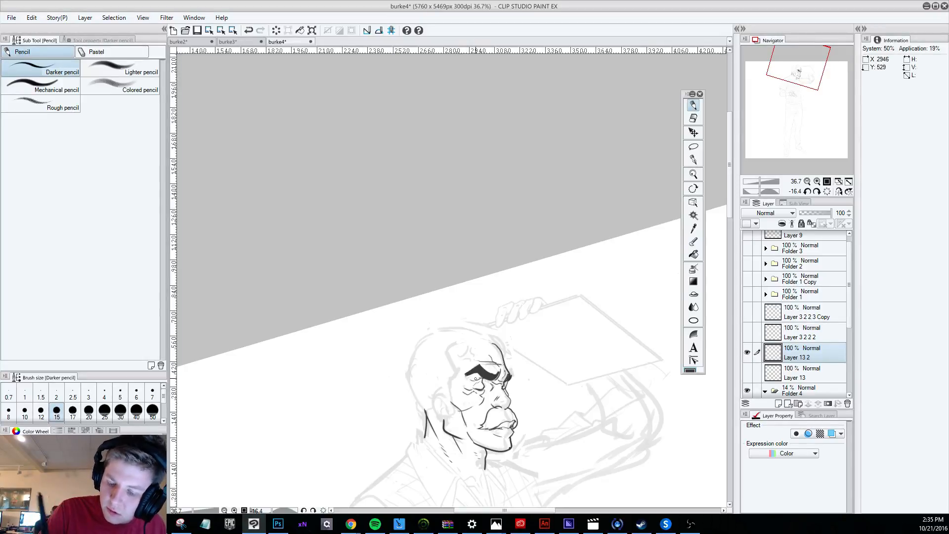
Clean up the upper end of the cheek line in front of the ear, undoing the rejected strokes.
key(e)
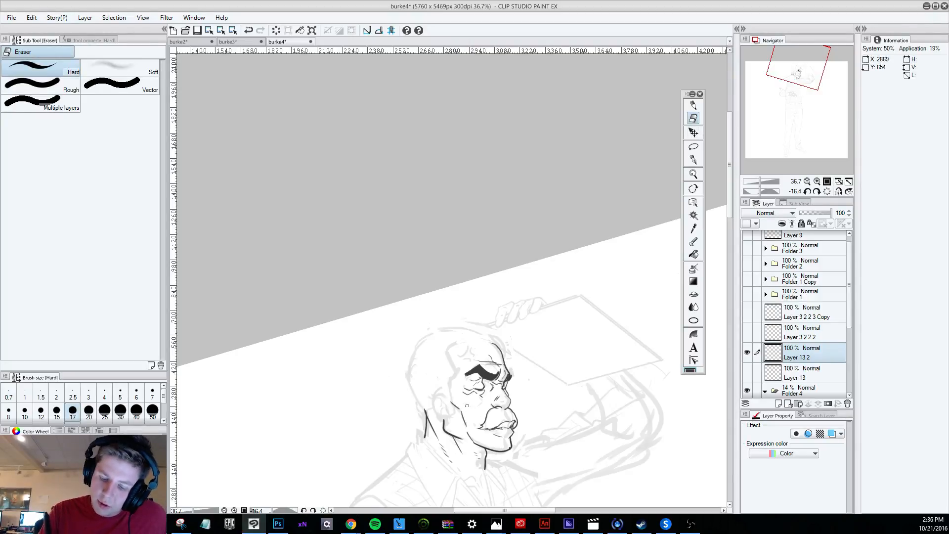
click(693, 105)
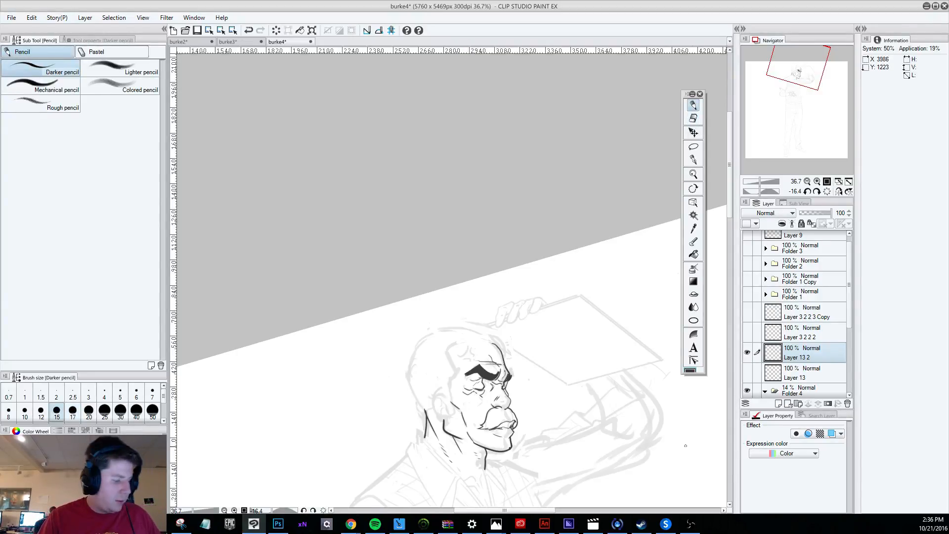
key(r)
drag(685, 445, 692, 327)
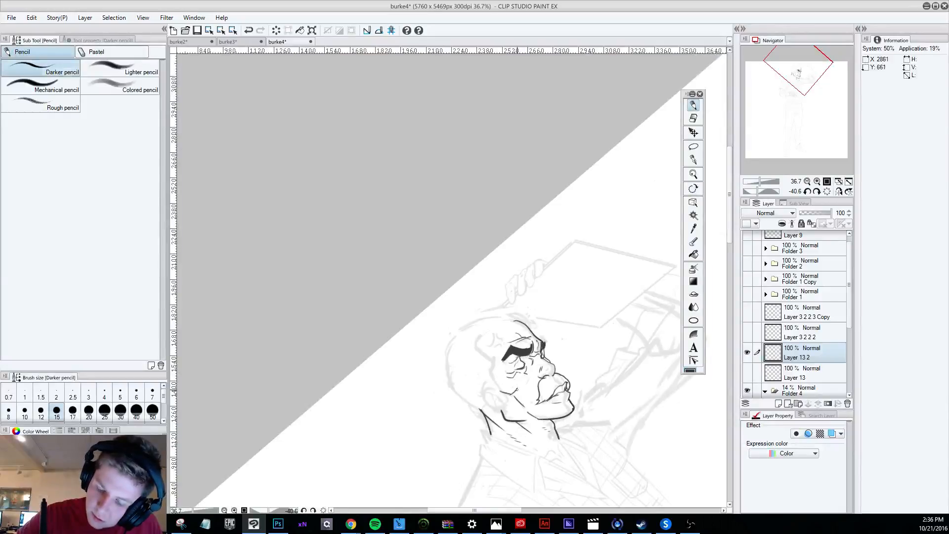
key(ctrl+z)
click(693, 118)
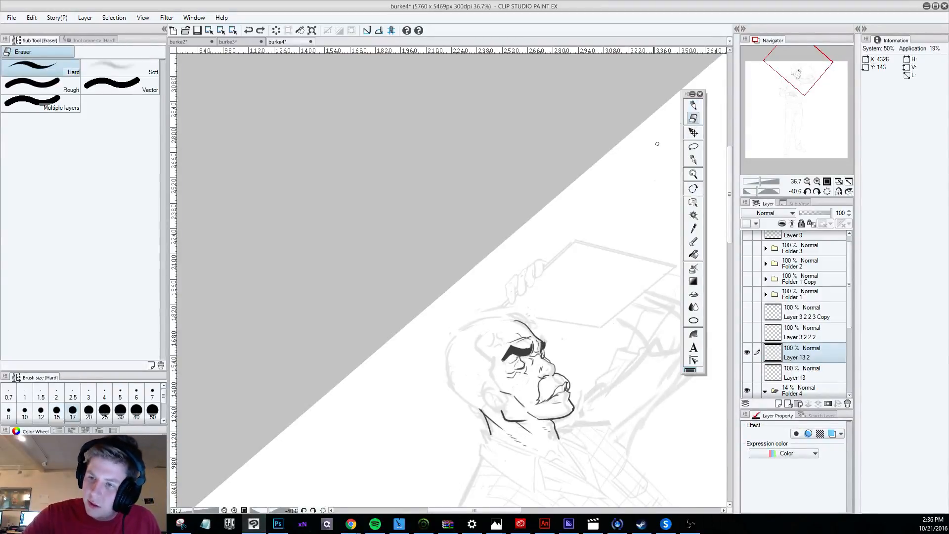
drag(500, 391, 518, 394)
click(693, 105)
key(ctrl+z)
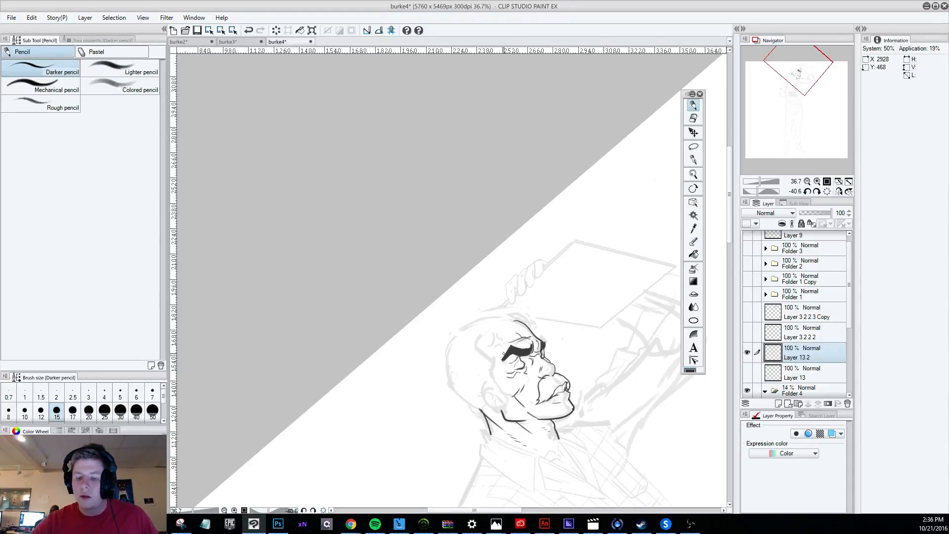
Draw the ear's outline and inner folds over the sketch, undoing the trial stroke at the back of the head.
scroll(530, 321, down, 4)
key(r)
drag(602, 439, 506, 449)
key(p)
scroll(514, 430, up, 3)
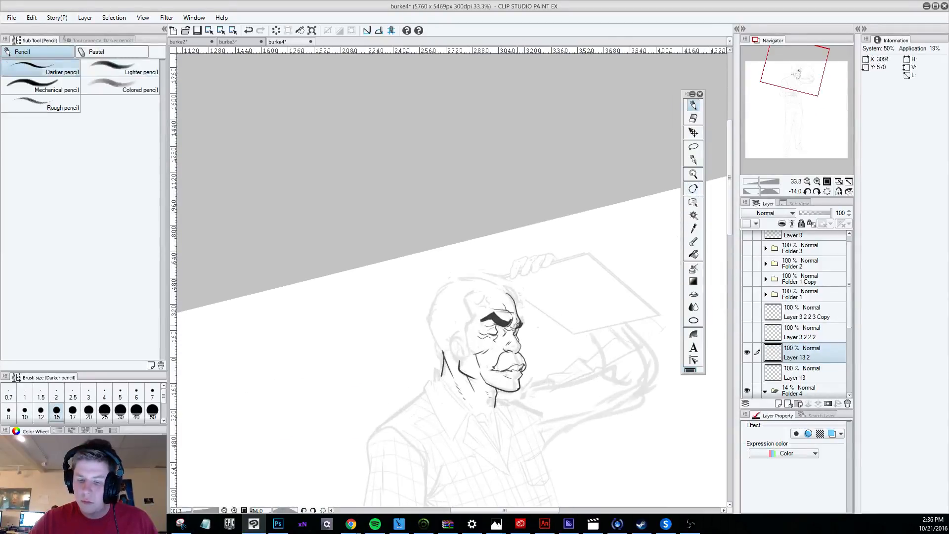
scroll(497, 389, down, 2)
scroll(514, 400, up, 2)
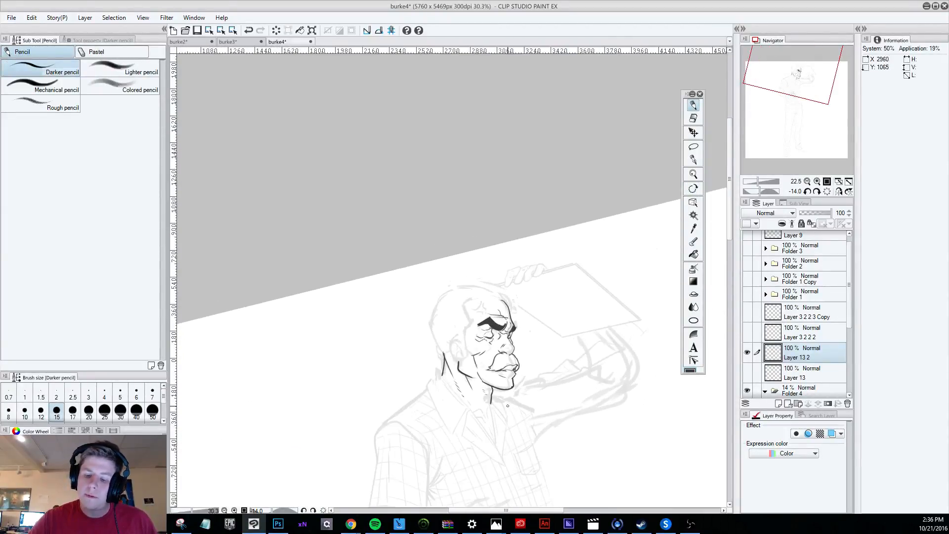
mouse_move(433, 288)
mouse_down()
mouse_move(421, 341)
mouse_move(439, 345)
mouse_up()
key(ctrl+z)
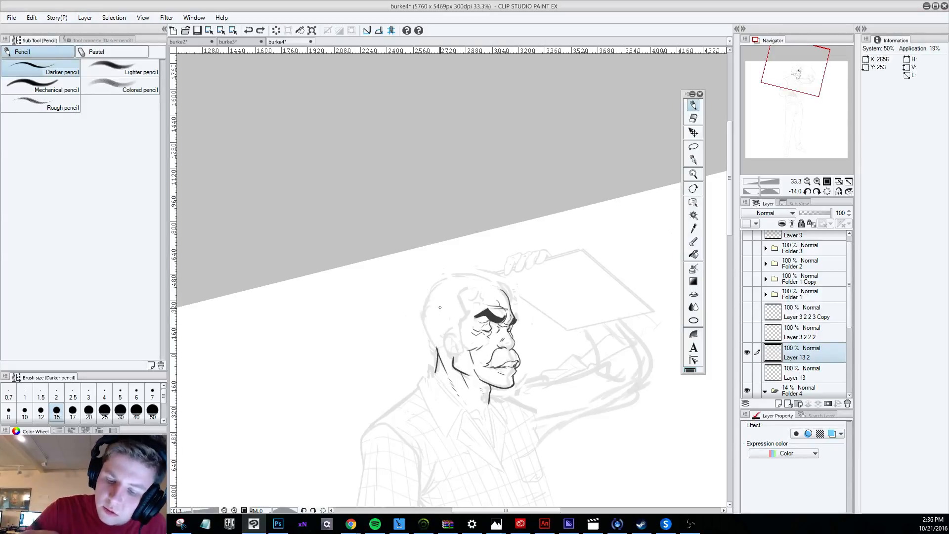
mouse_move(450, 328)
mouse_down()
mouse_move(442, 342)
mouse_move(460, 354)
mouse_up()
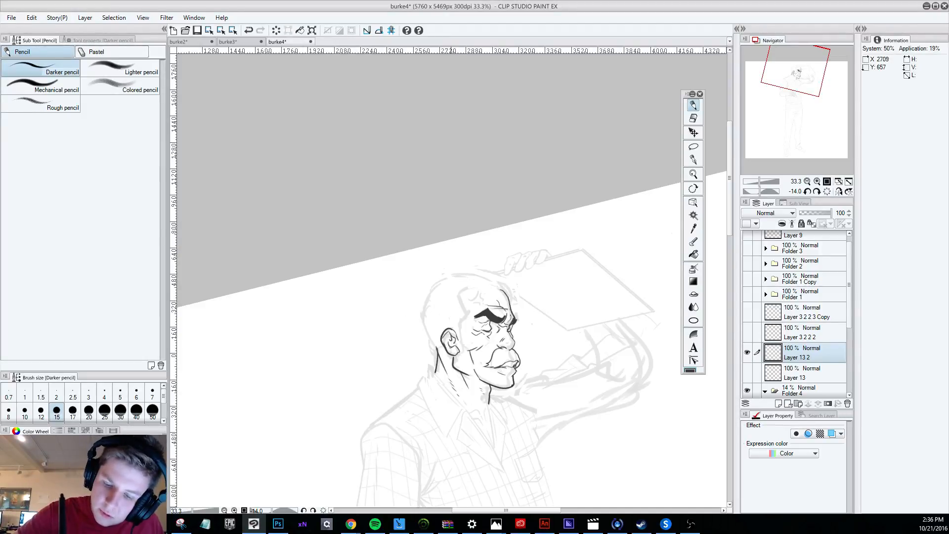
Try further pencil strokes on the ear's inner folds and undo them.
key(ctrl+z)
drag(449, 342, 449, 350)
key(ctrl+z)
key(ctrl+z)
key(ctrl+z)
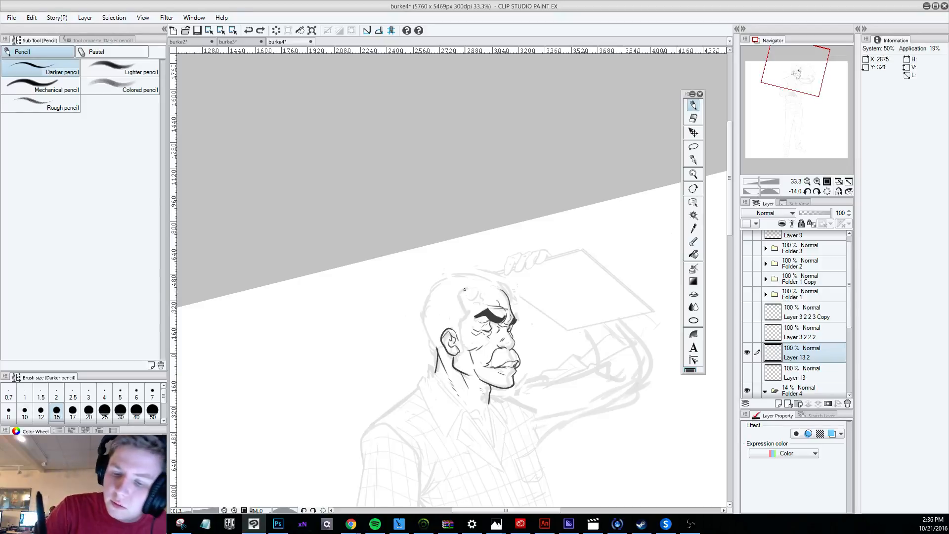
Draw the jagged sideburn in front of the ear, undoing the rejected hairline stroke.
mouse_move(464, 289)
mouse_down()
mouse_move(464, 346)
mouse_move(456, 298)
mouse_move(468, 343)
mouse_up()
key(ctrl+z)
key(ctrl+z)
key(r)
mouse_move(568, 457)
mouse_down()
mouse_move(487, 481)
mouse_move(331, 445)
mouse_up()
drag(391, 315, 395, 310)
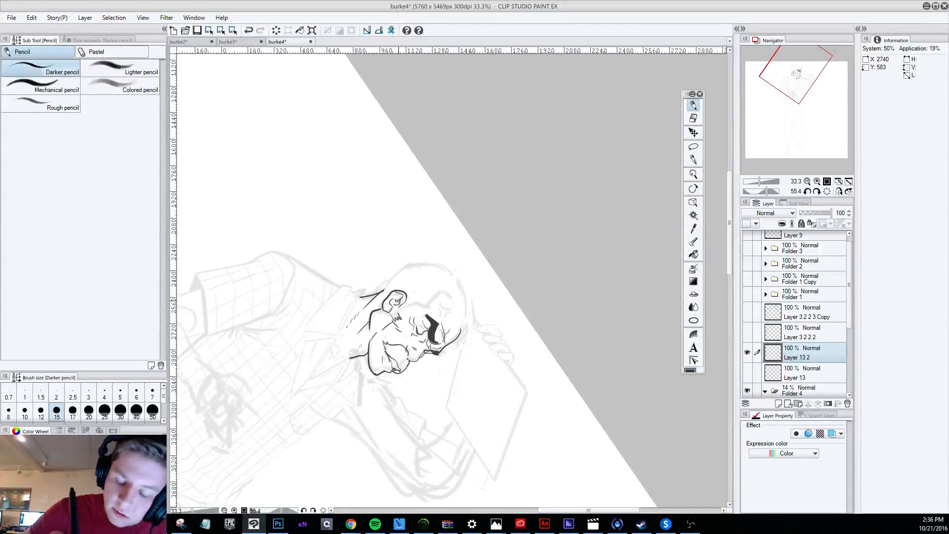
Draw the hairline from the temple up to its corner above the forehead, undoing the rejected strokes.
key(r)
drag(529, 478, 677, 237)
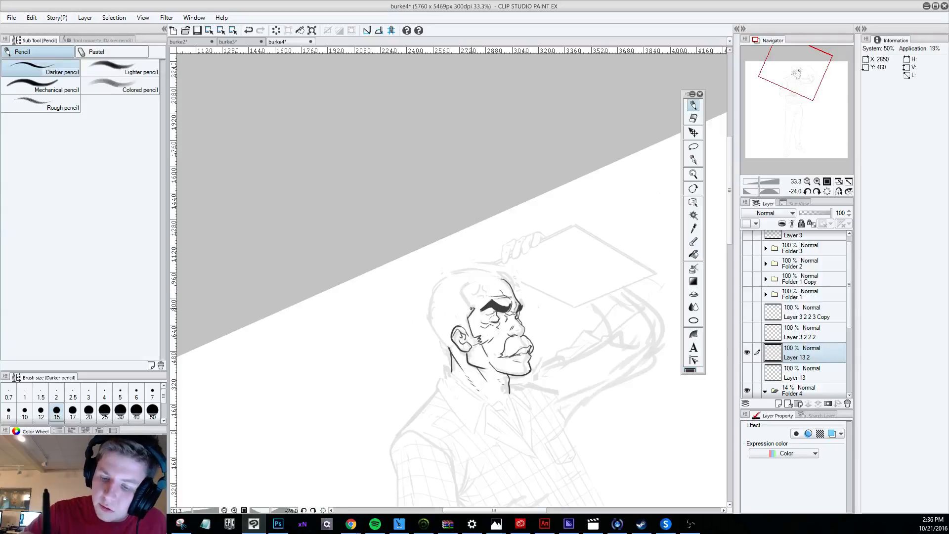
mouse_move(471, 309)
mouse_down()
mouse_move(458, 287)
mouse_move(466, 278)
mouse_up()
key(ctrl+z)
key(ctrl+z)
key(ctrl+z)
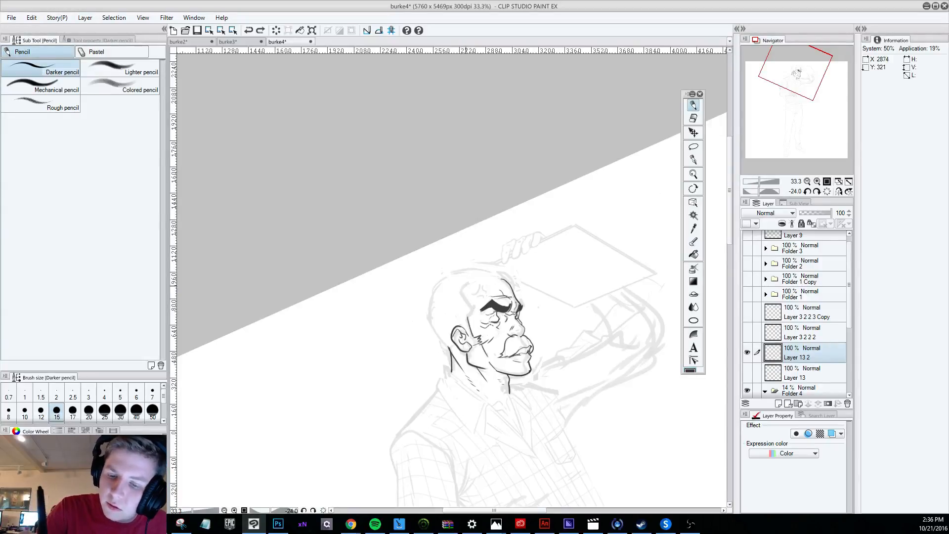
drag(469, 311, 468, 283)
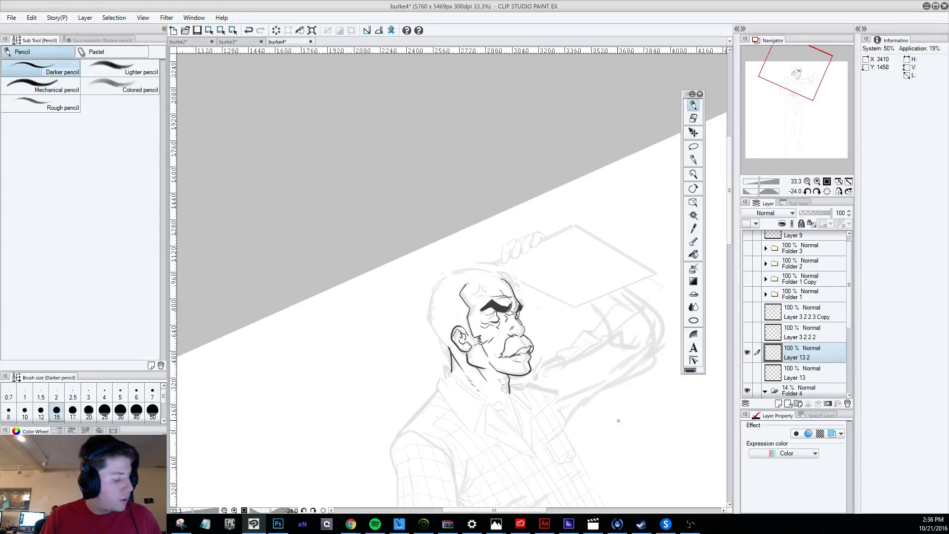
Draw the forehead's upper contour from the hairline corner toward the brow, undoing the rejected strokes.
drag(617, 421, 379, 415)
drag(449, 295, 466, 330)
key(ctrl+z)
key(ctrl+z)
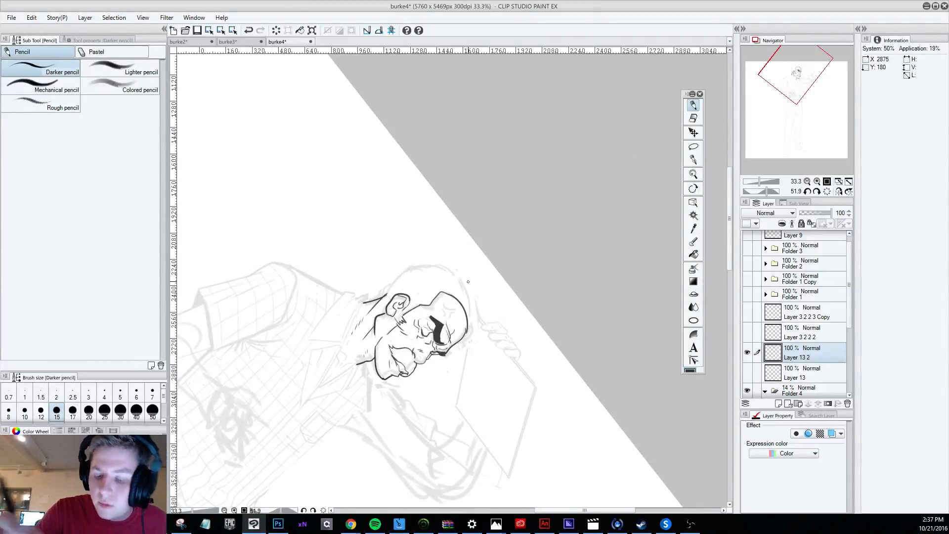
key(ctrl+z)
drag(444, 293, 466, 330)
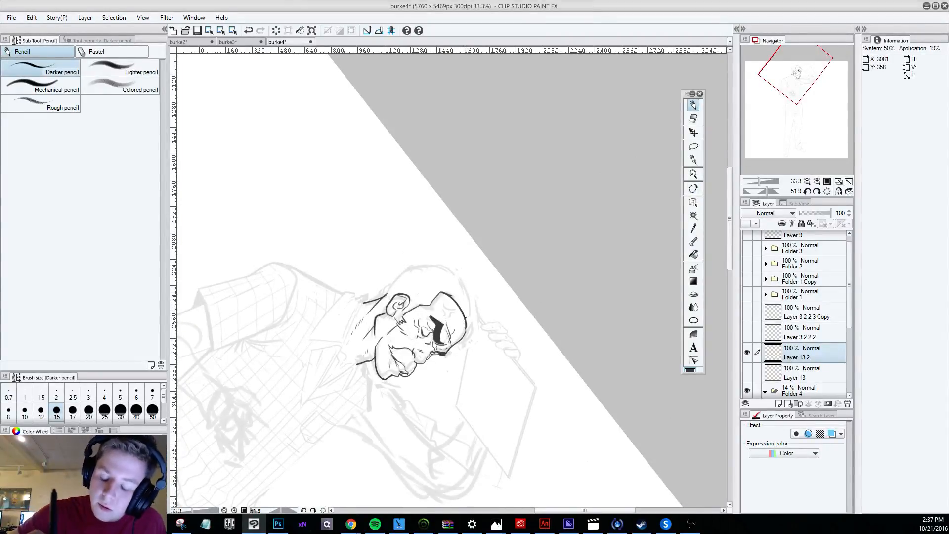
key(ctrl+z)
drag(442, 292, 466, 331)
key(ctrl+z)
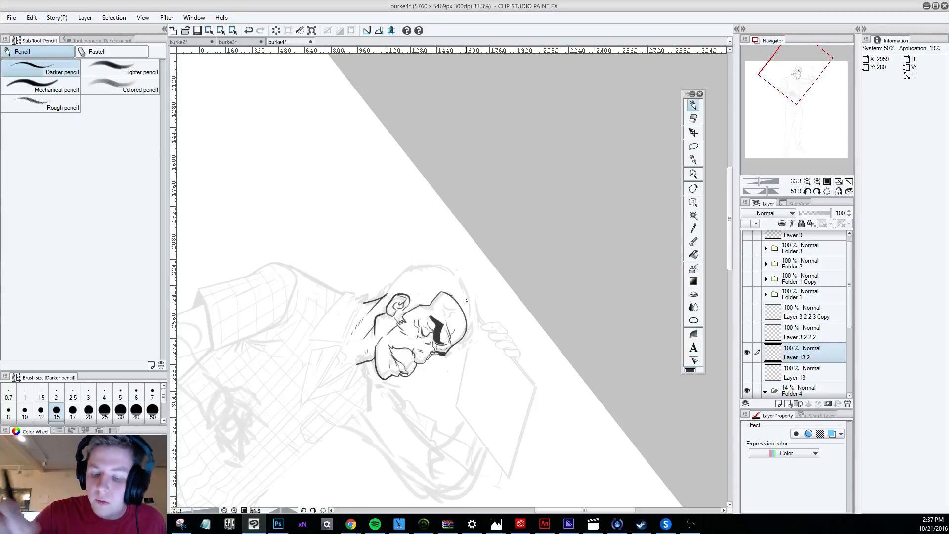
scroll(465, 299, down, 4)
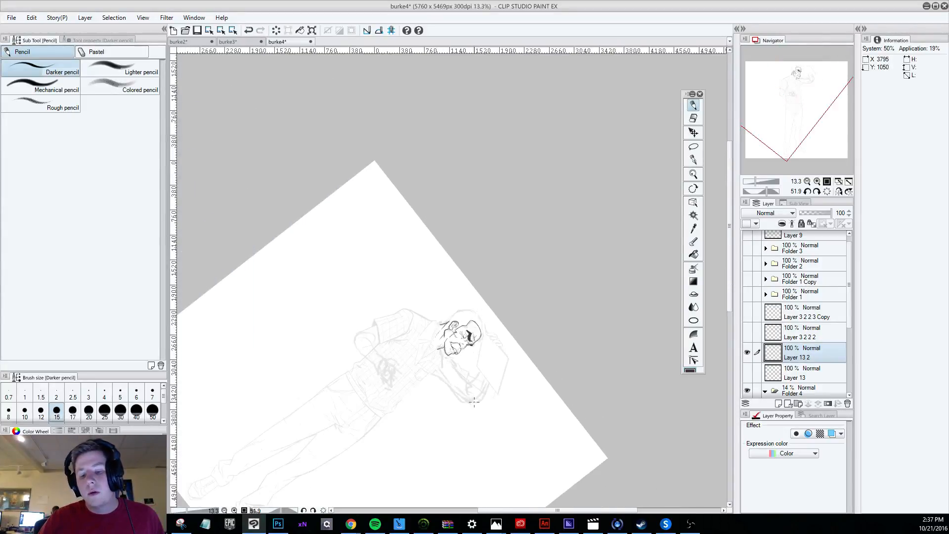
Draw the back-of-head contour from the crown down to behind the ear, undoing the rejected strokes.
key(shift+space)
drag(436, 443, 602, 369)
scroll(536, 332, up, 6)
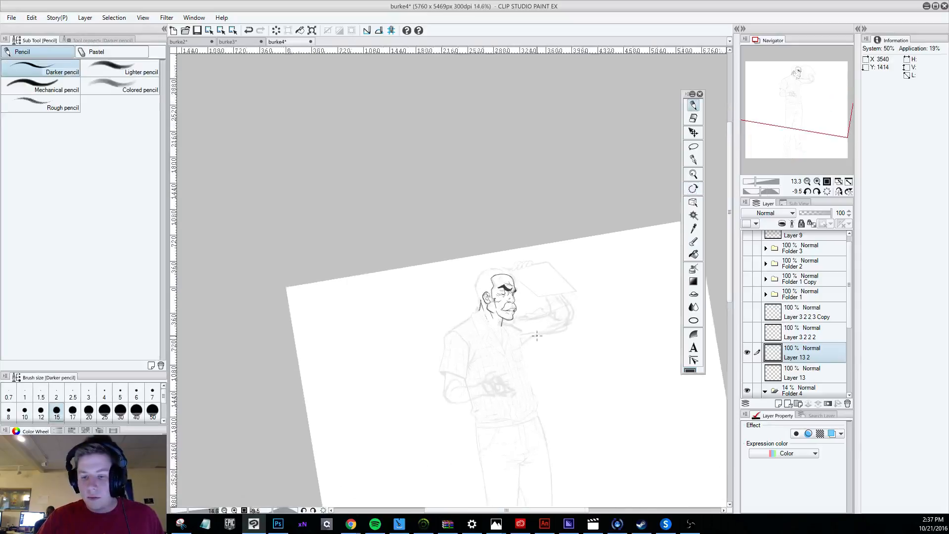
scroll(499, 240, up, 1)
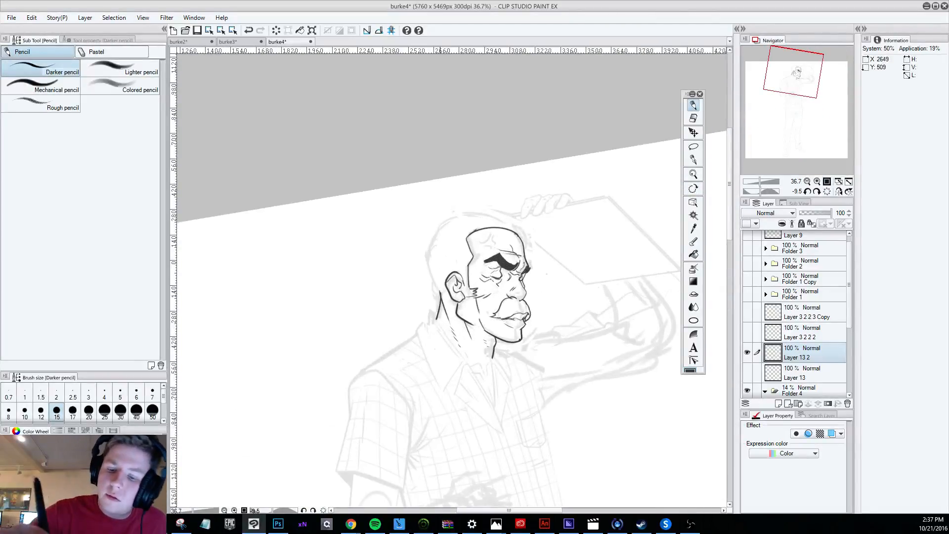
mouse_move(437, 292)
mouse_down()
mouse_move(421, 243)
mouse_move(475, 206)
mouse_move(514, 226)
mouse_move(454, 215)
mouse_move(440, 291)
mouse_move(424, 262)
mouse_move(436, 236)
mouse_move(425, 271)
mouse_move(438, 291)
mouse_up()
key(ctrl+z)
key(ctrl+z)
key(ctrl+z)
key(ctrl+z)
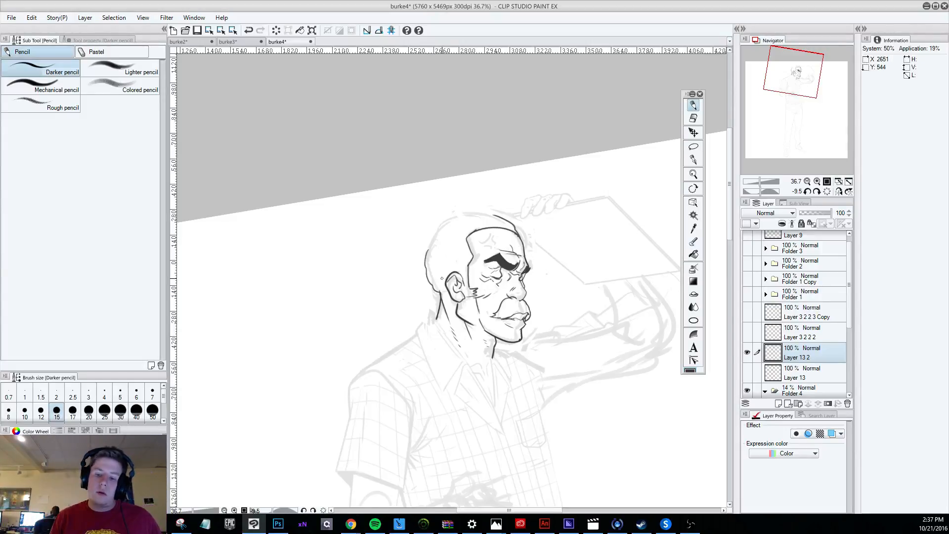
key(ctrl+z)
mouse_move(444, 222)
mouse_down()
mouse_move(426, 267)
mouse_move(434, 287)
mouse_up()
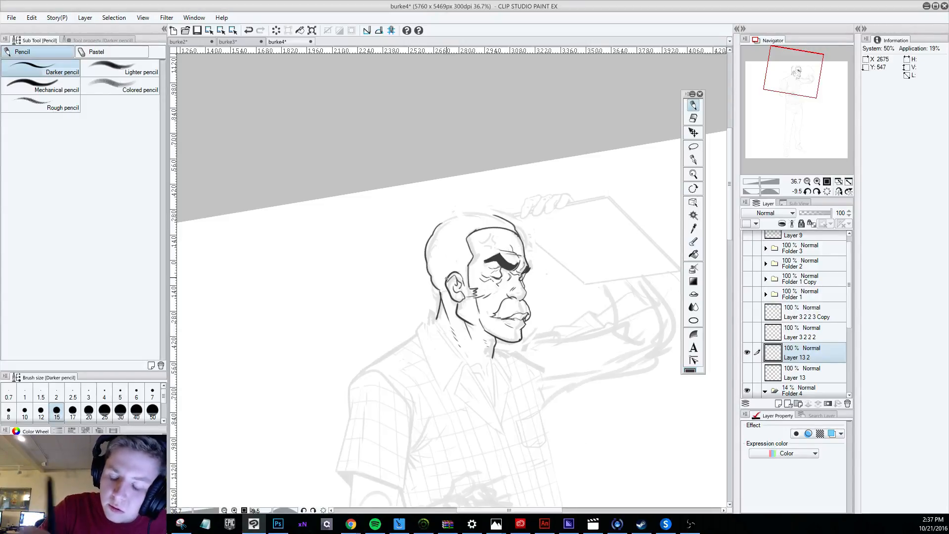
Draw the slightly bumpy hair outline across the top of the head, joining the back contour to the forehead.
key(r)
drag(554, 449, 375, 439)
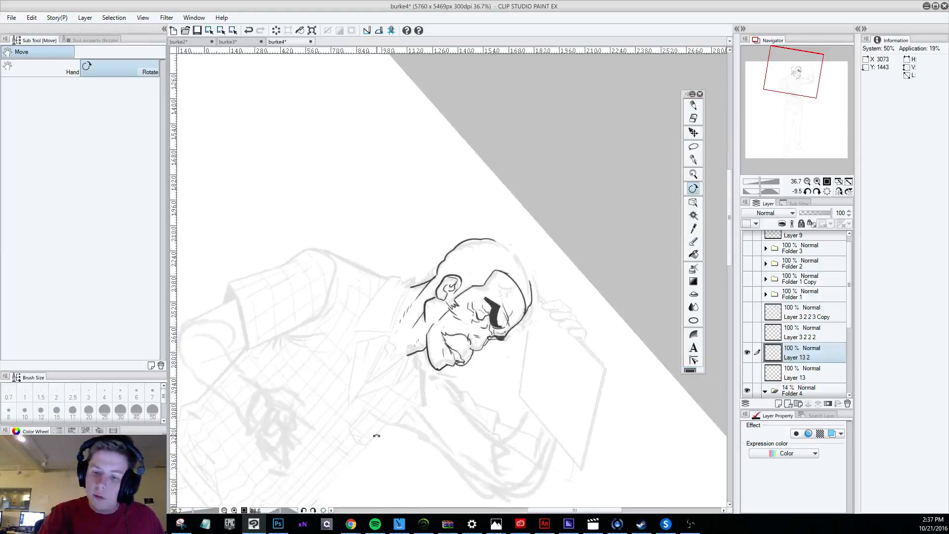
key(p)
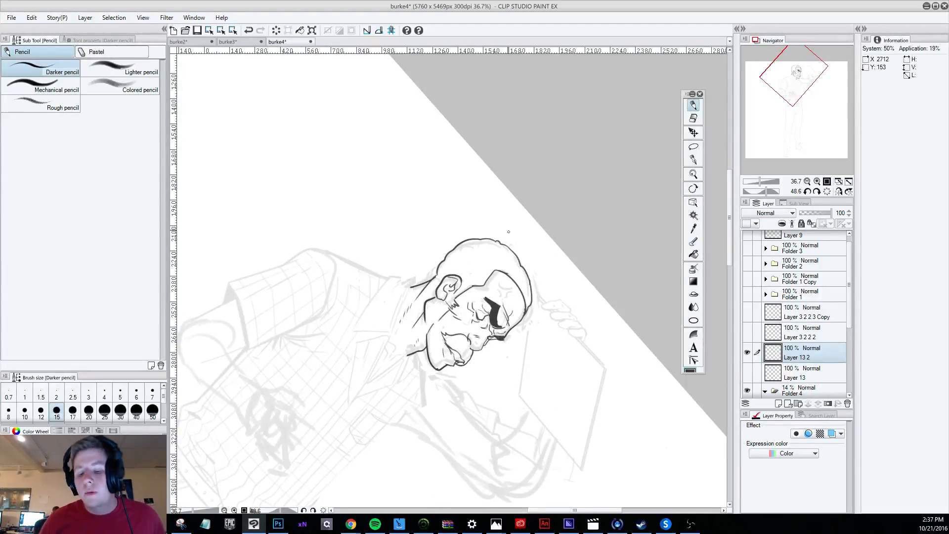
Refine the contour of the nose with a short pencil stroke, undoing the rejected one beside it.
scroll(507, 230, down, 5)
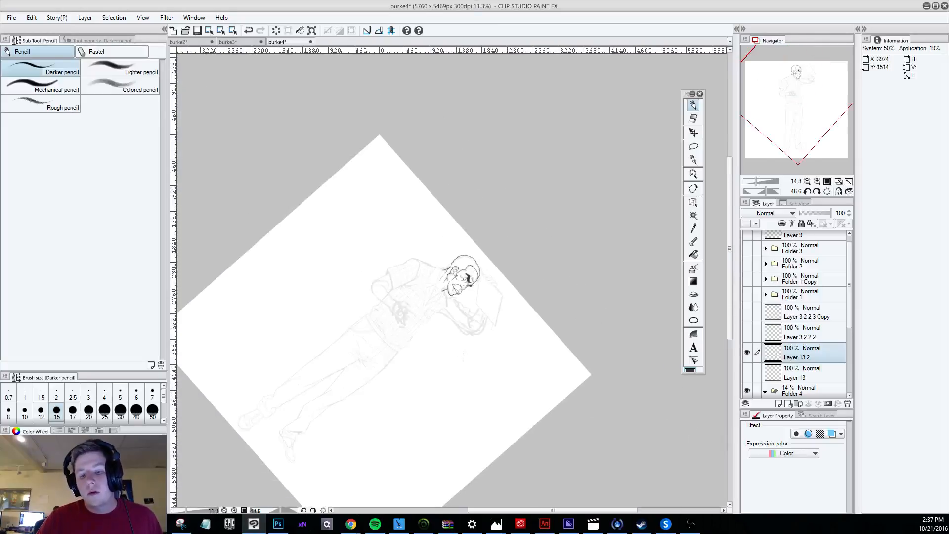
key(r)
mouse_move(431, 440)
mouse_down()
mouse_move(578, 462)
mouse_move(650, 410)
mouse_up()
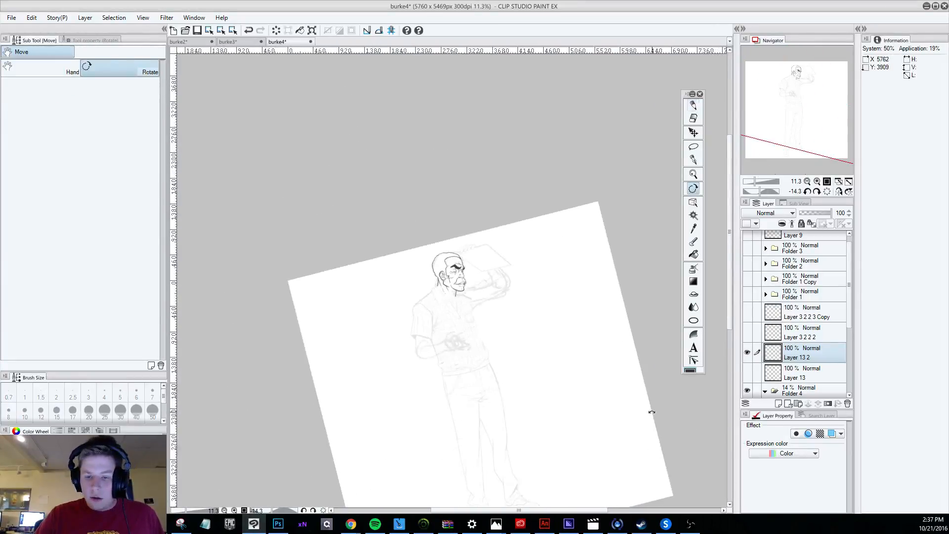
key(p)
scroll(448, 276, up, 3)
scroll(430, 282, up, 2)
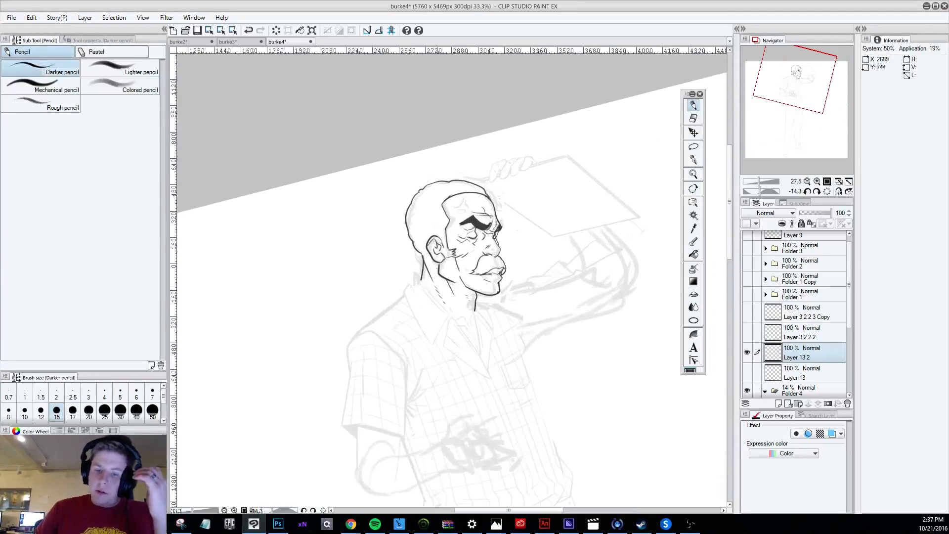
scroll(475, 262, up, 3)
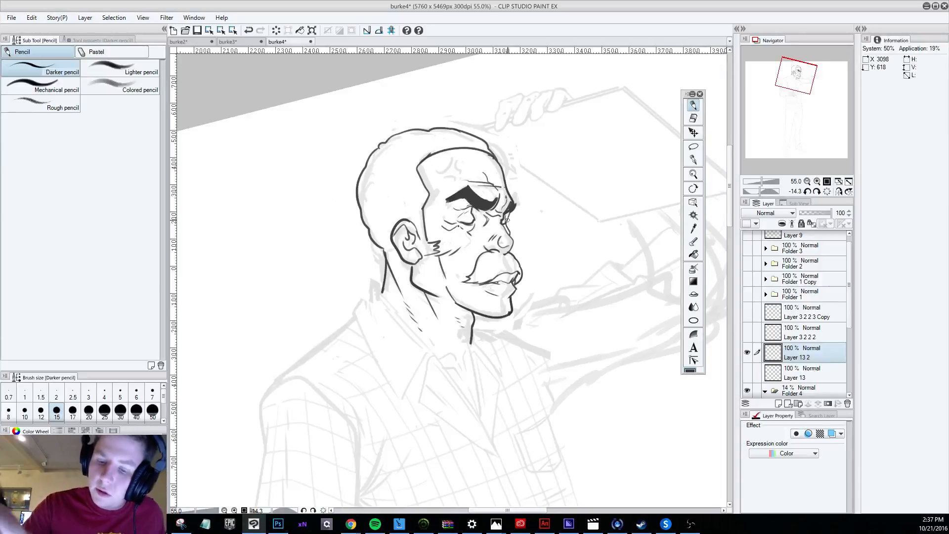
drag(498, 237, 510, 236)
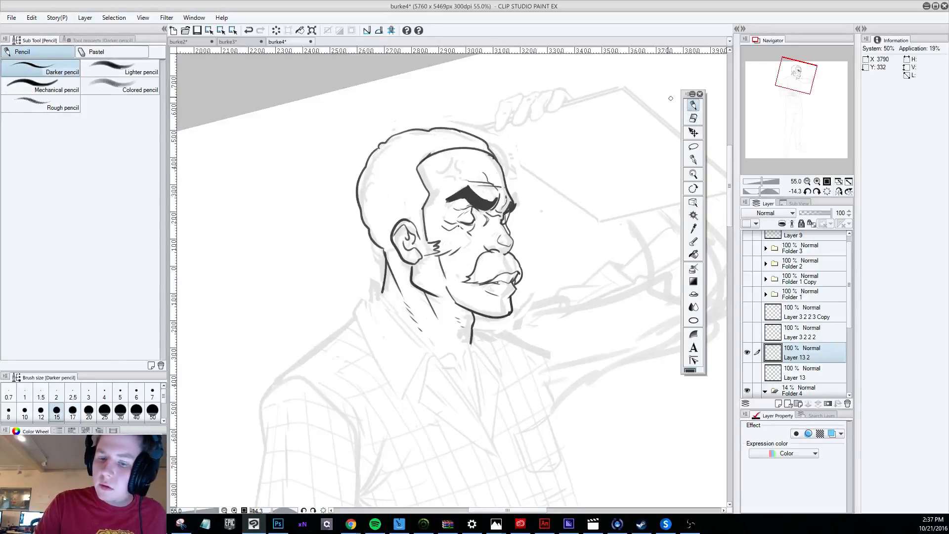
drag(485, 243, 494, 234)
key(ctrl+z)
Set the Darker pencil size to 10 and add short hatching lines on the forehead beside the hairline.
click(24, 411)
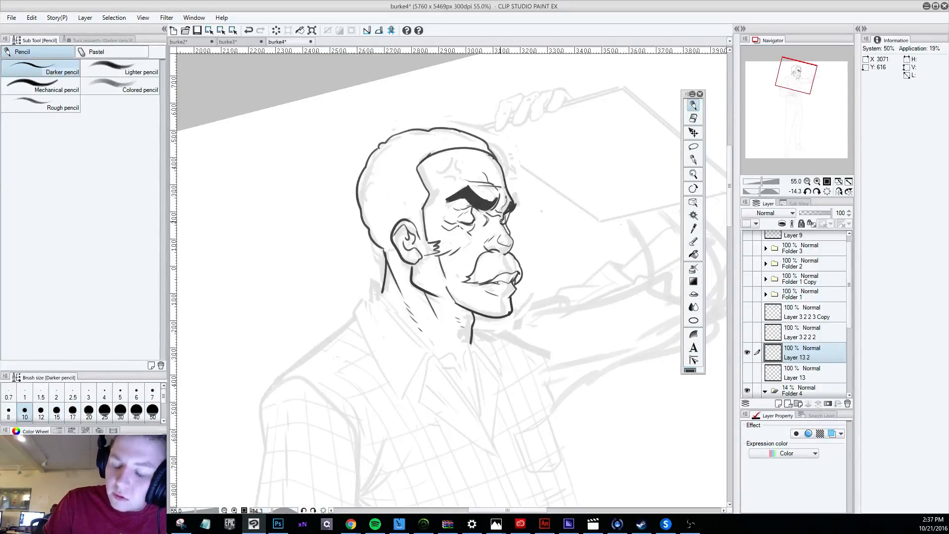
scroll(499, 223, down, 6)
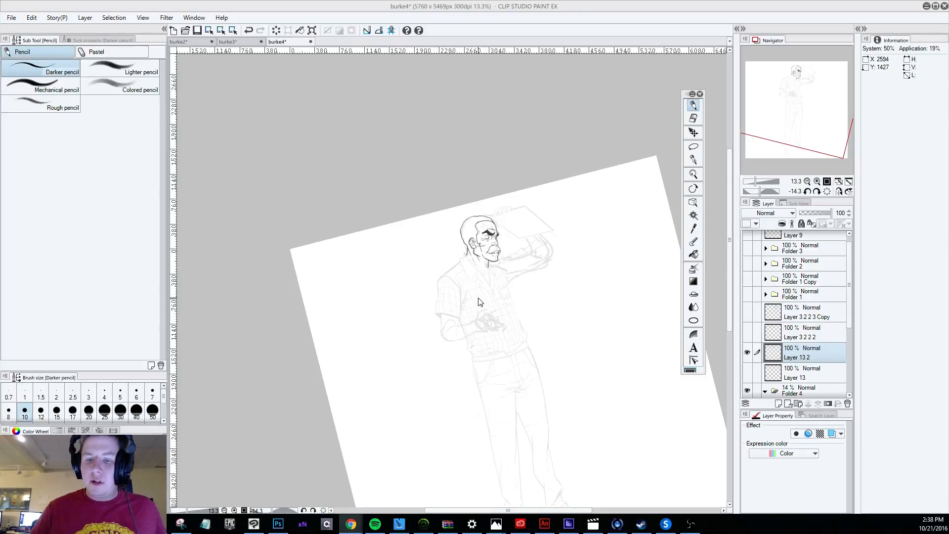
scroll(499, 267, up, 6)
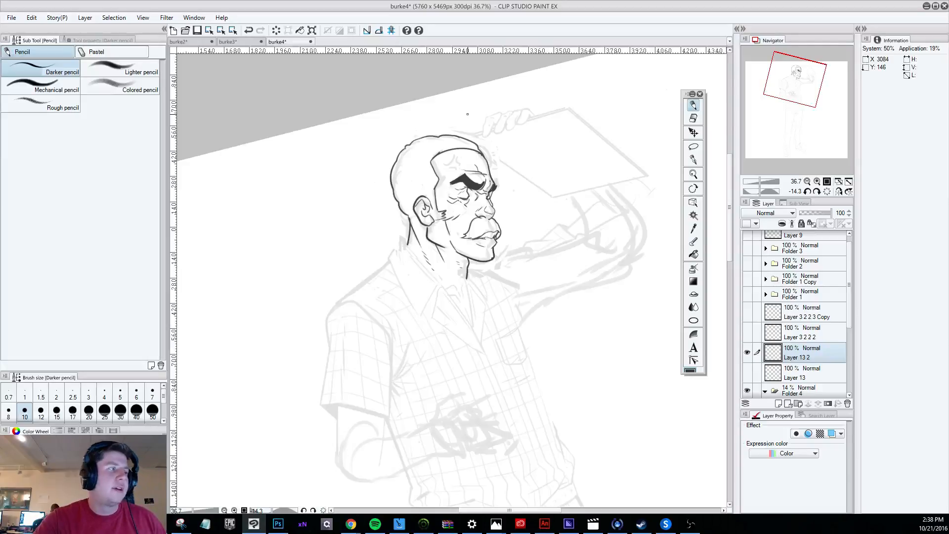
click(699, 118)
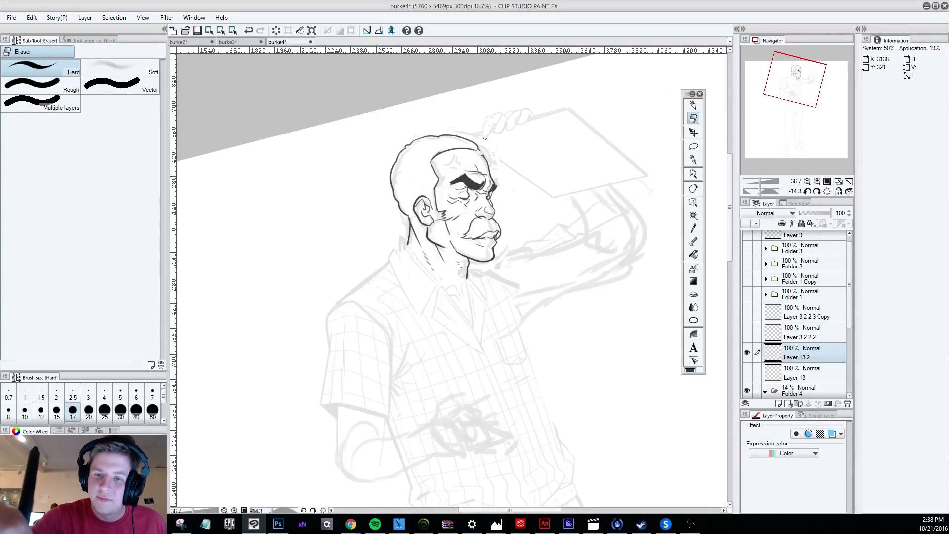
key(p)
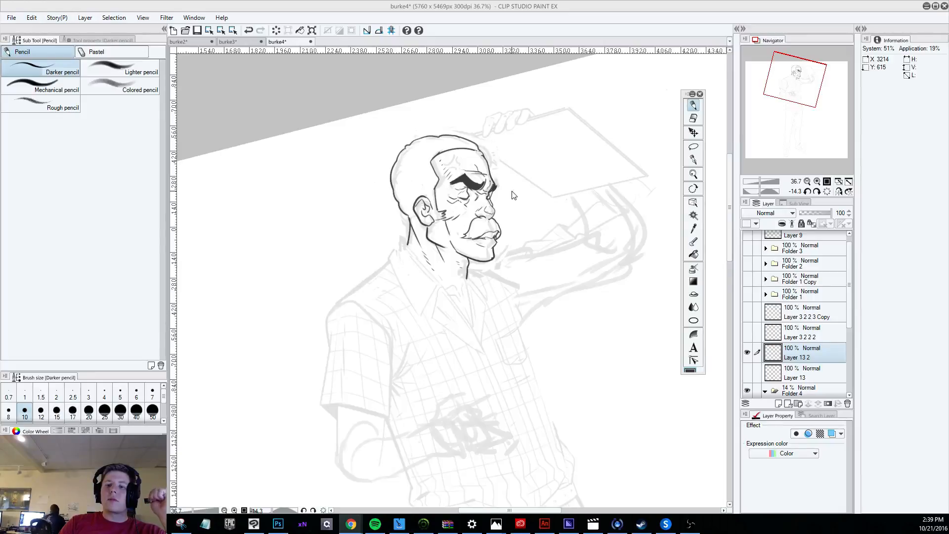
Toggle the visibility of Layer 3 2 2 2 and Layer 13 to compare their content with the current head drawing.
scroll(523, 211, down, 4)
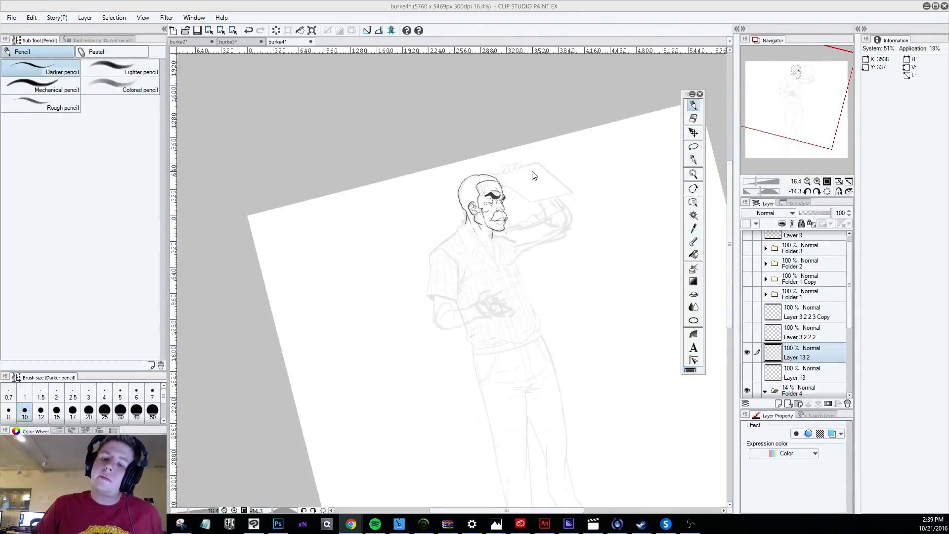
scroll(539, 163, up, 3)
scroll(501, 256, up, 3)
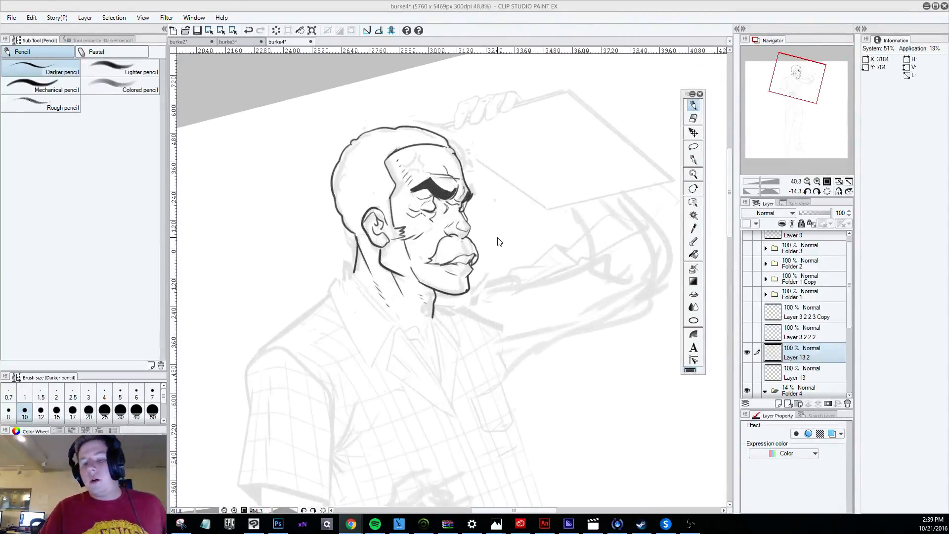
click(748, 333)
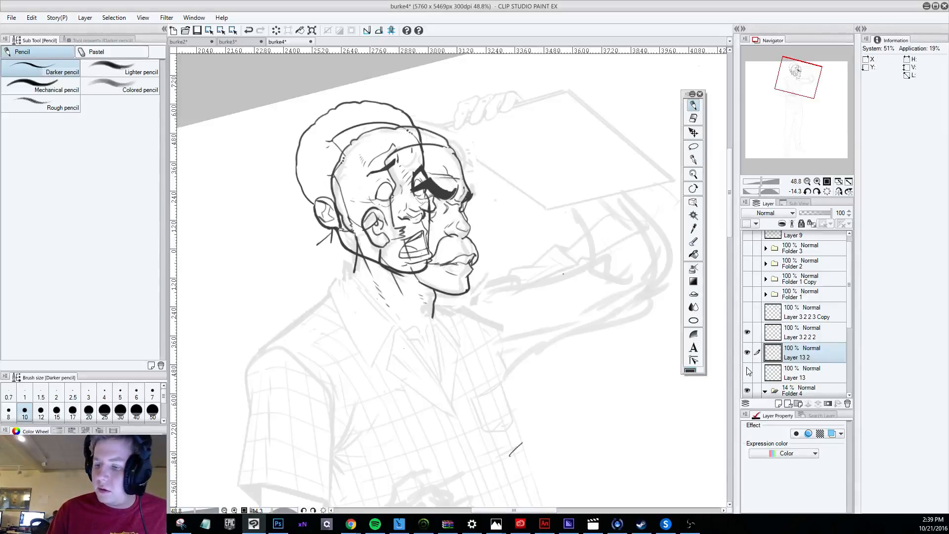
click(747, 372)
click(748, 332)
click(748, 371)
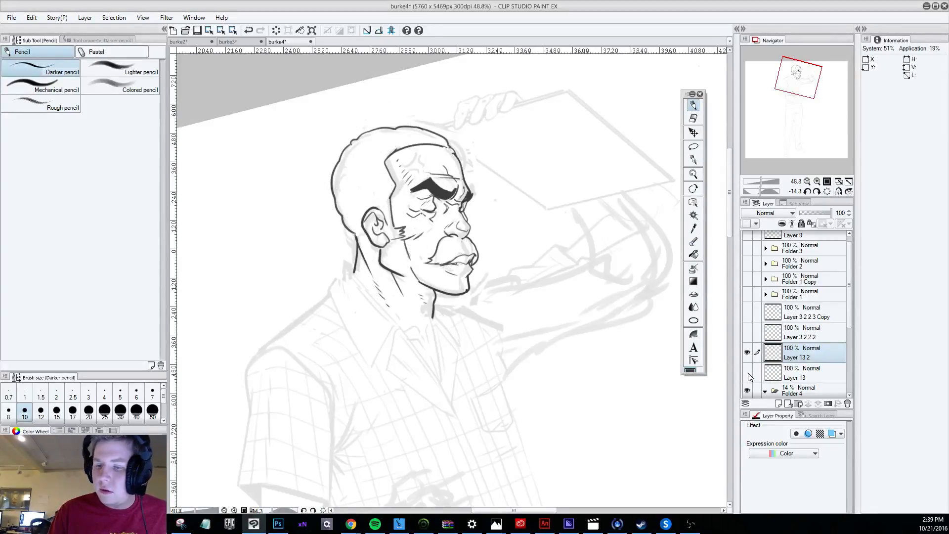
click(748, 372)
click(748, 371)
scroll(850, 333, down, 2)
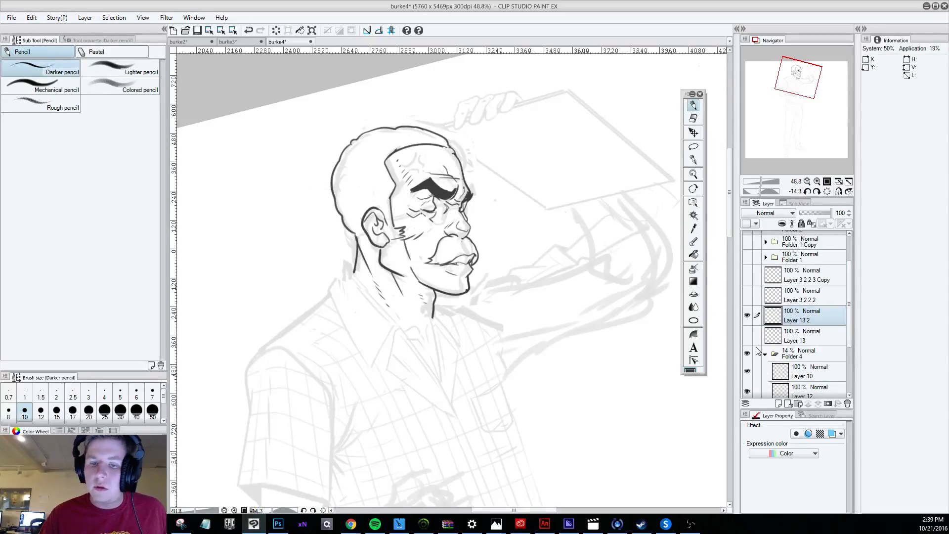
Try the first strokes of the glasses' frame over the eye on Layer 13 2 and undo them.
scroll(476, 217, up, 5)
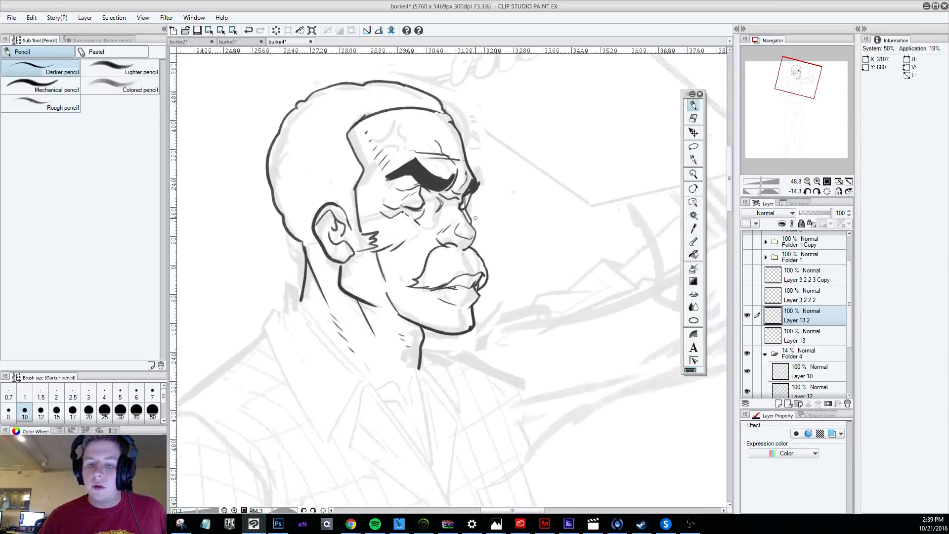
scroll(476, 216, up, 1)
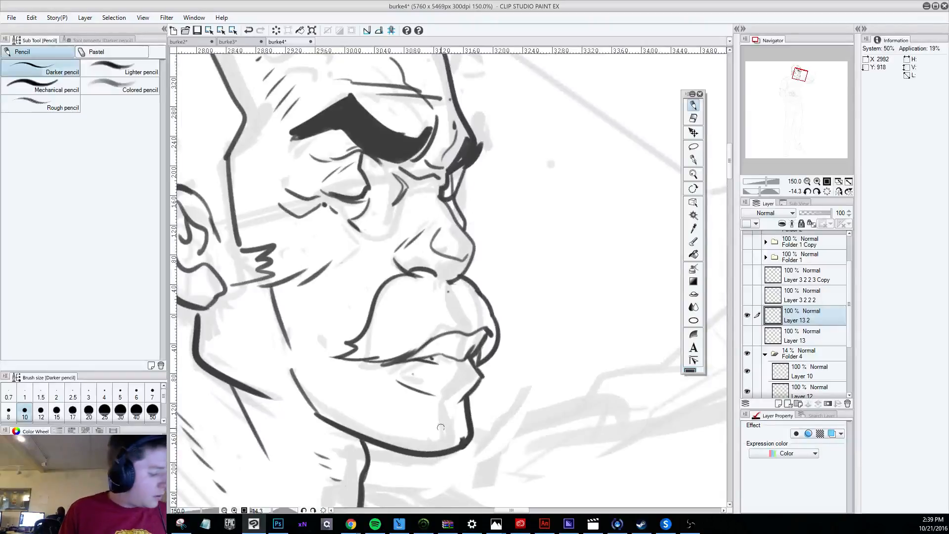
mouse_move(476, 217)
mouse_down()
mouse_move(435, 220)
mouse_move(338, 266)
mouse_move(310, 330)
mouse_up()
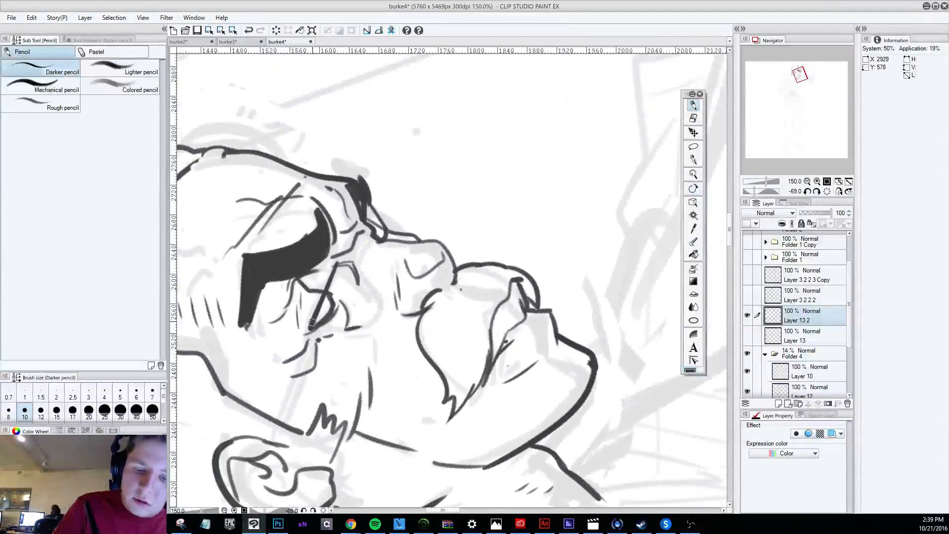
drag(342, 262, 384, 308)
key(ctrl+z)
mouse_move(341, 263)
mouse_down()
mouse_move(381, 308)
mouse_move(378, 454)
mouse_move(343, 435)
mouse_up()
key(r)
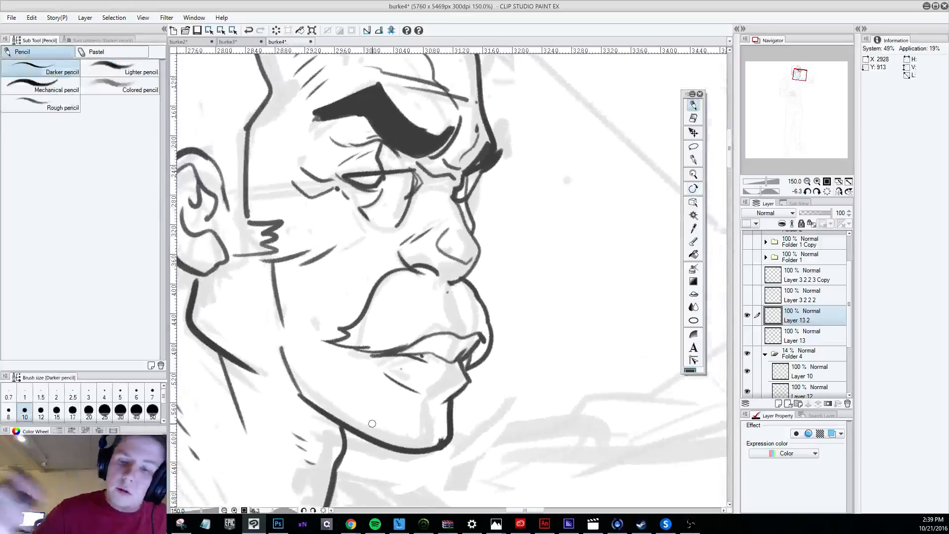
click(747, 315)
click(747, 315)
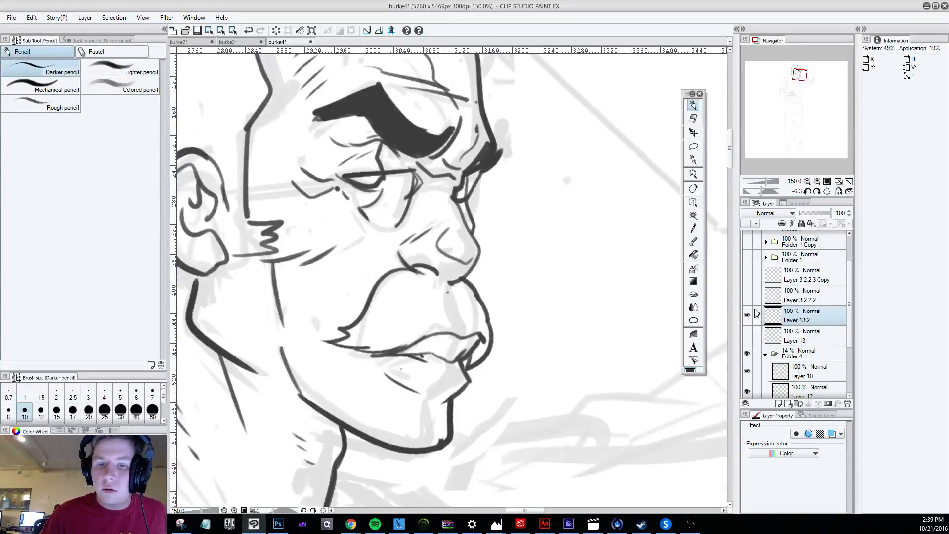
key(ctrl+z)
Add a new layer above Layer 13 2 and lower Layer 13 2's opacity to 57%.
click(779, 403)
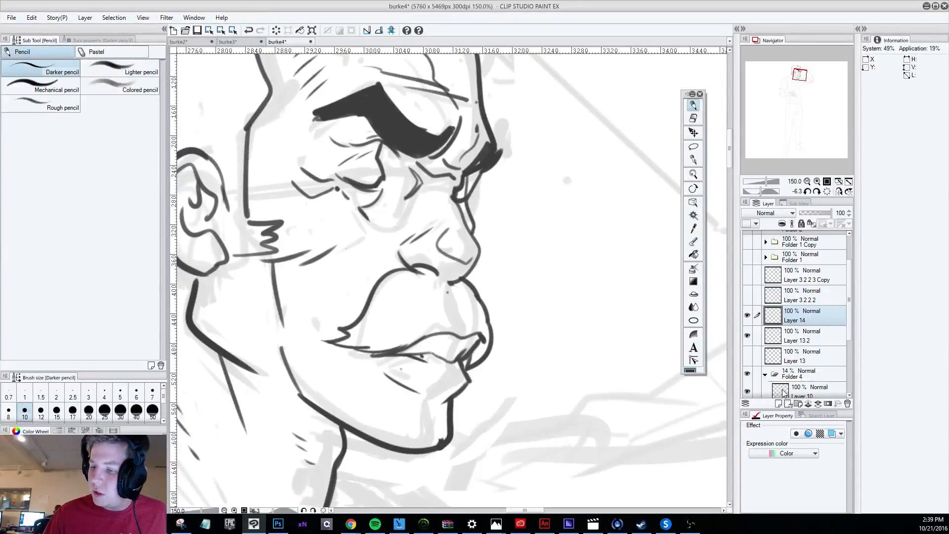
click(800, 336)
drag(831, 213, 817, 215)
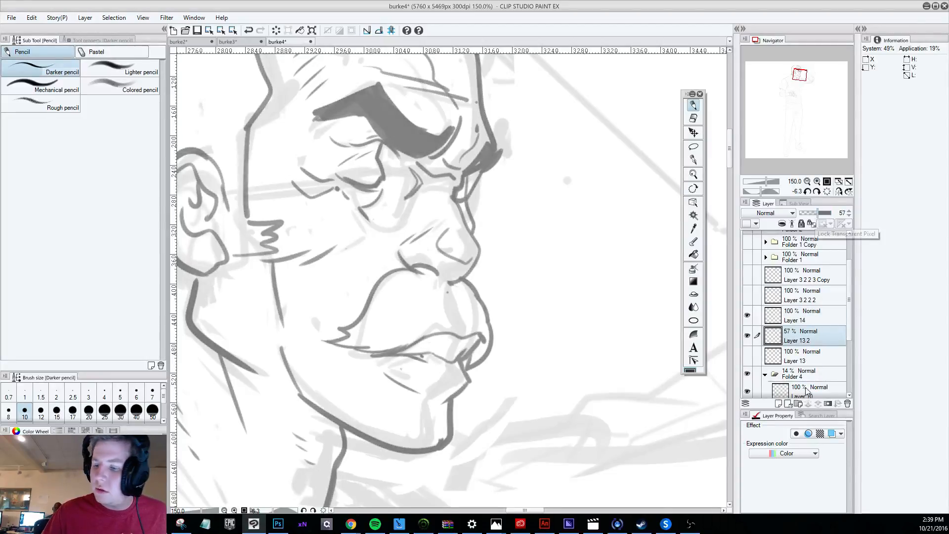
Lower the opacity of Layer 12 in Folder 4 to 55% and toggle its visibility to check its content.
scroll(849, 322, down, 2)
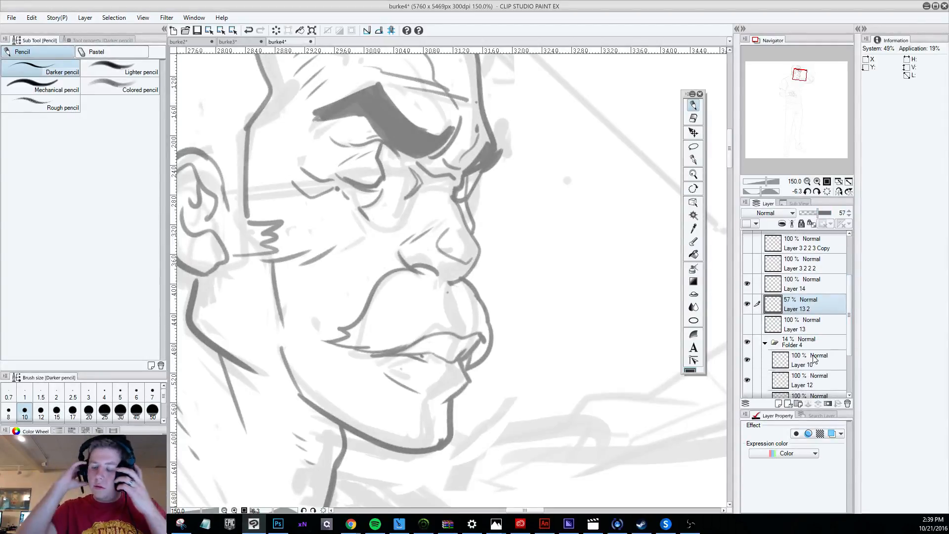
click(803, 377)
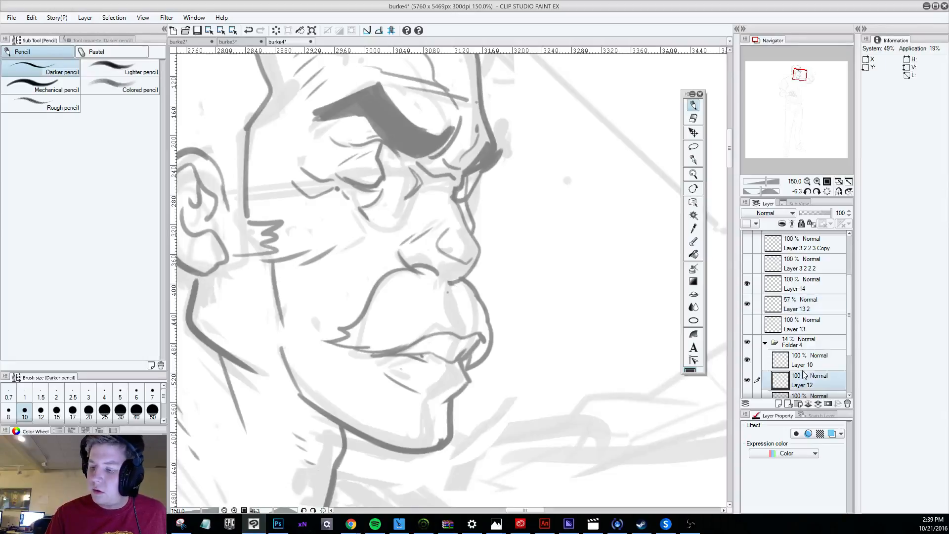
drag(823, 214, 818, 214)
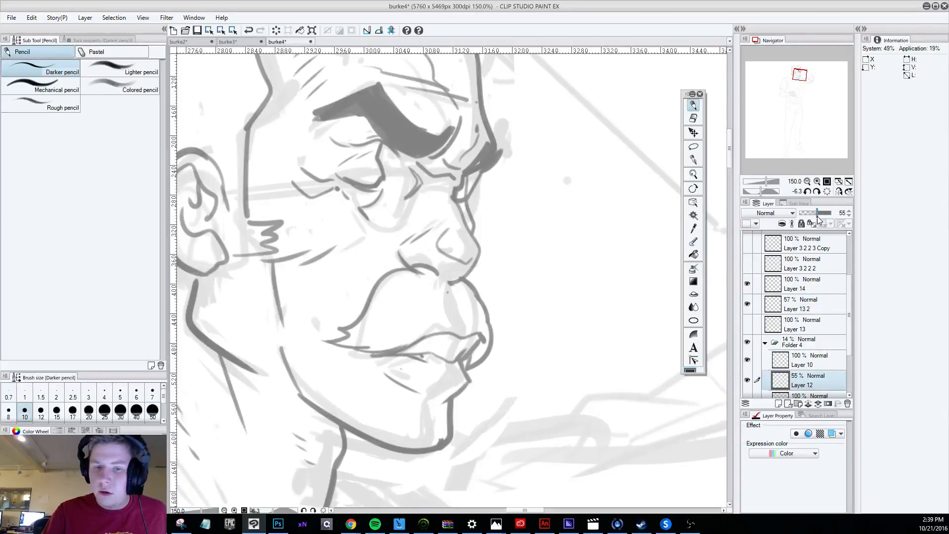
click(747, 381)
drag(850, 329, 850, 333)
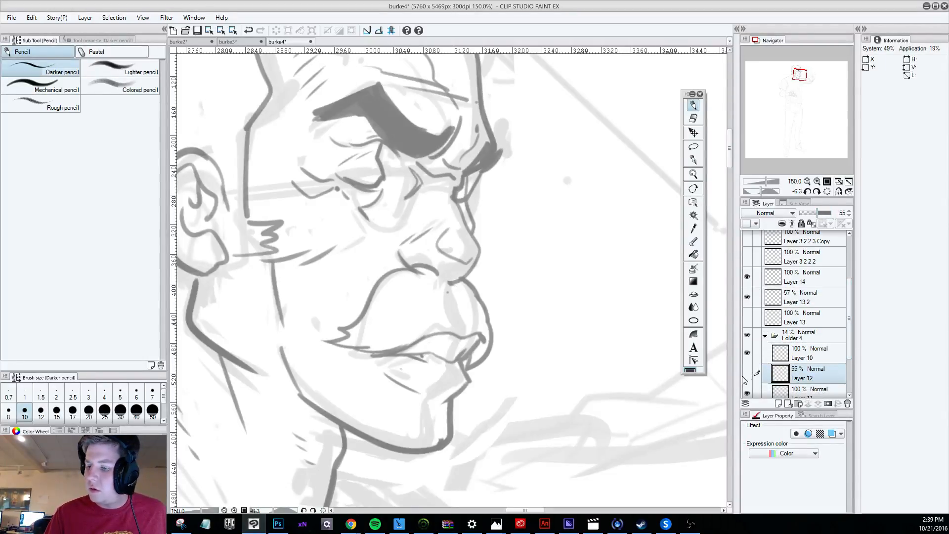
click(748, 373)
Hide Layer 14, Layer 13 2 and Folder 4's Layer 11 3 3 2 3 Copy to isolate the glasses sketch.
click(748, 295)
click(749, 294)
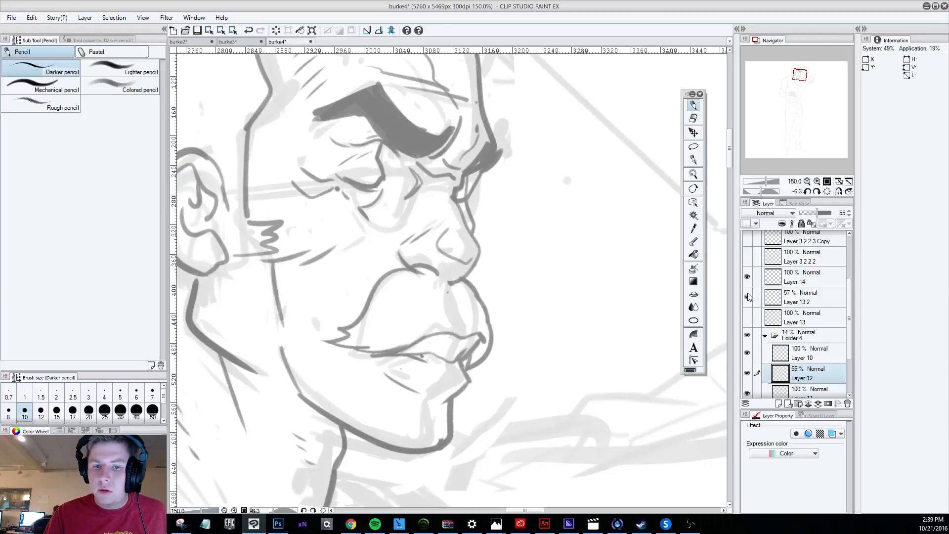
click(749, 295)
click(748, 277)
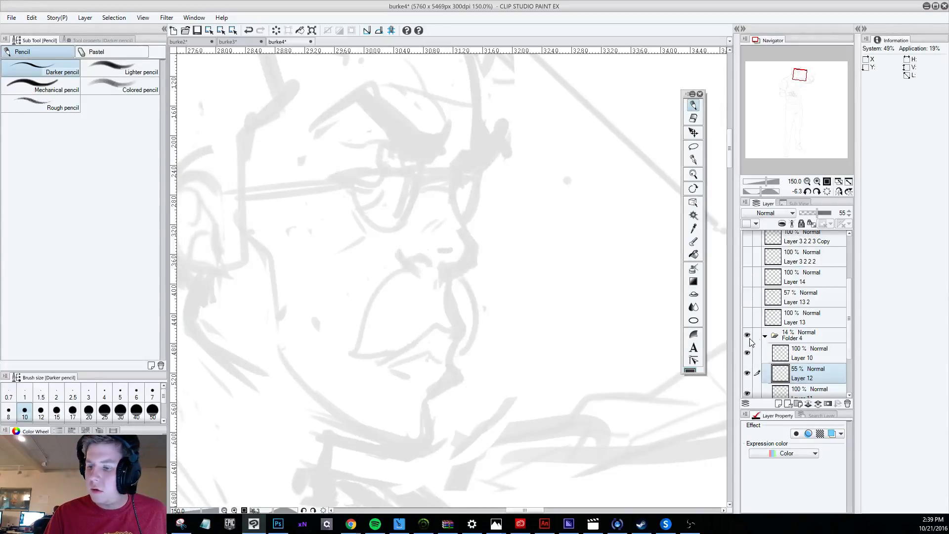
drag(849, 324, 849, 357)
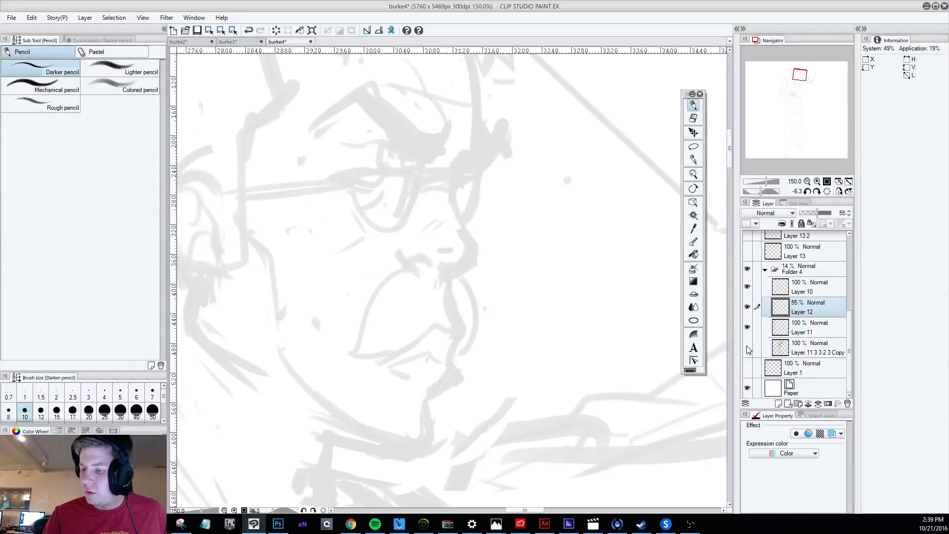
click(797, 352)
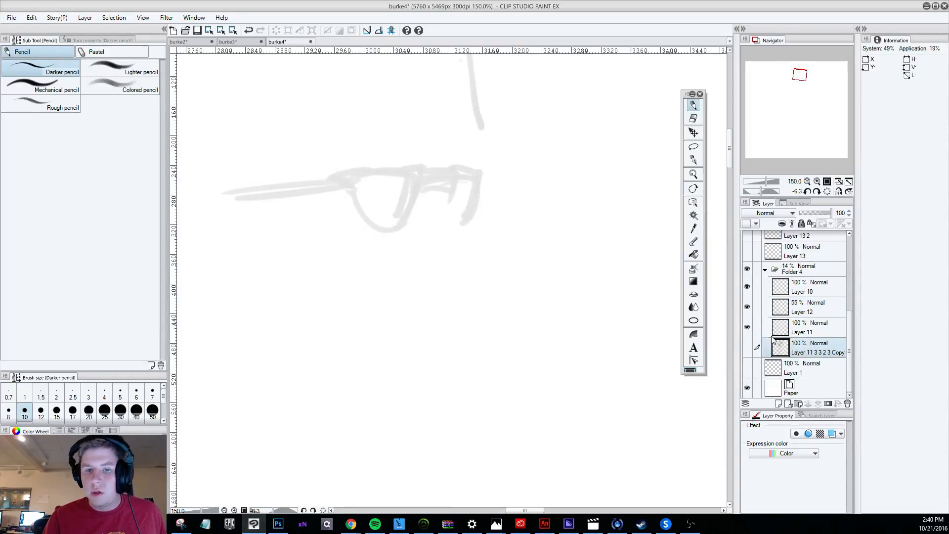
Toggle Layer 13 and Layer 3 2 2 2 to check their content, and show Layer 13 2 again behind the glasses.
click(748, 251)
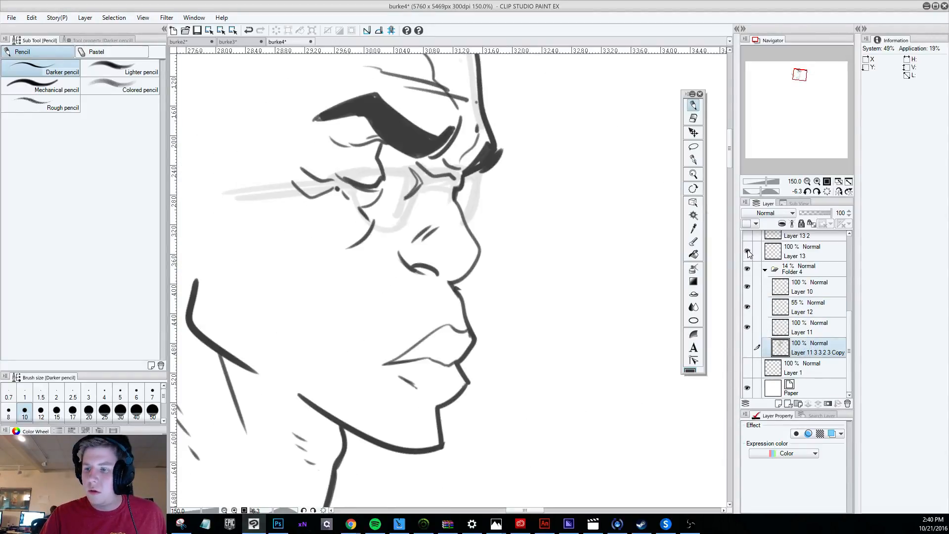
click(747, 251)
scroll(850, 298, up, 4)
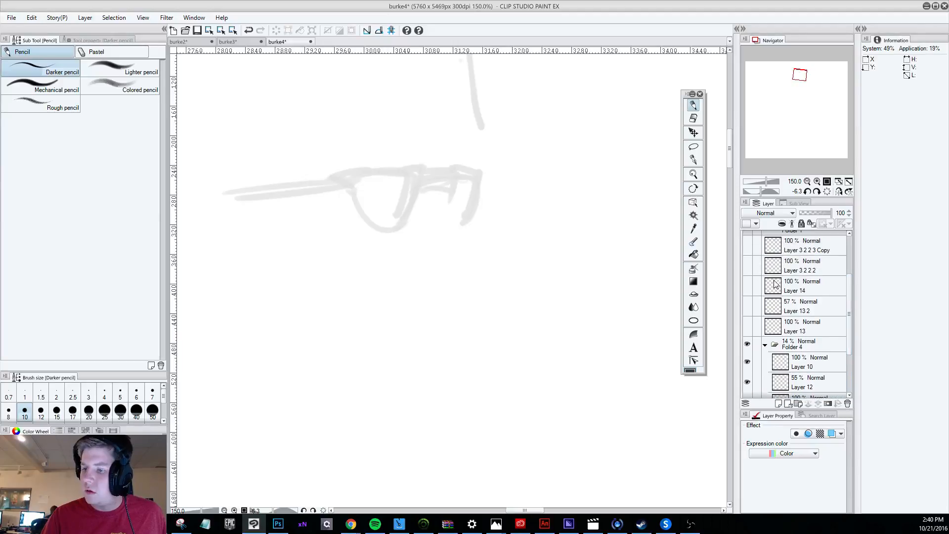
click(747, 282)
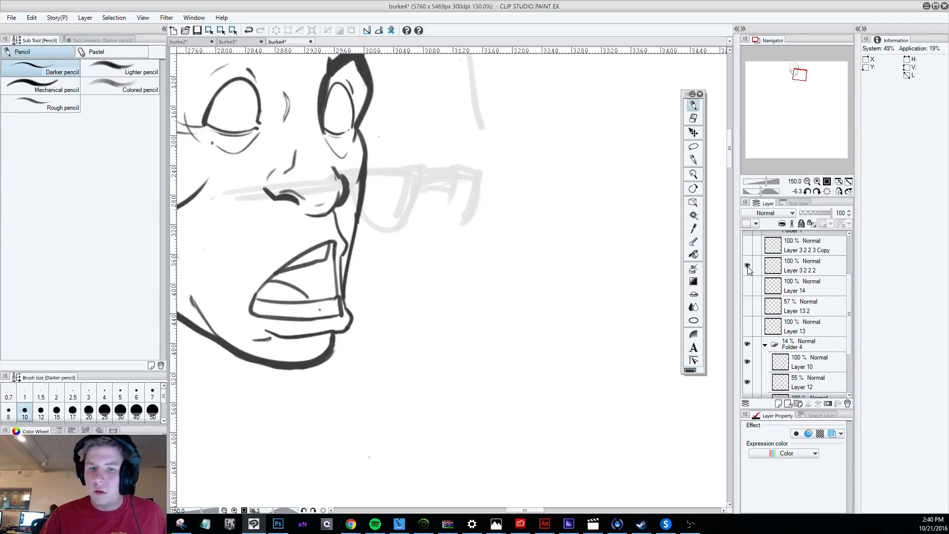
click(747, 283)
click(747, 307)
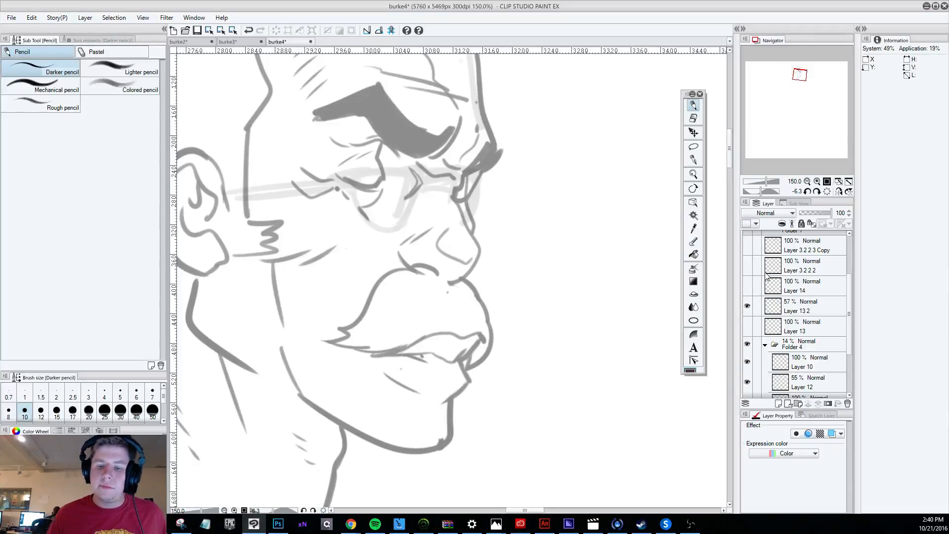
scroll(466, 286, down, 3)
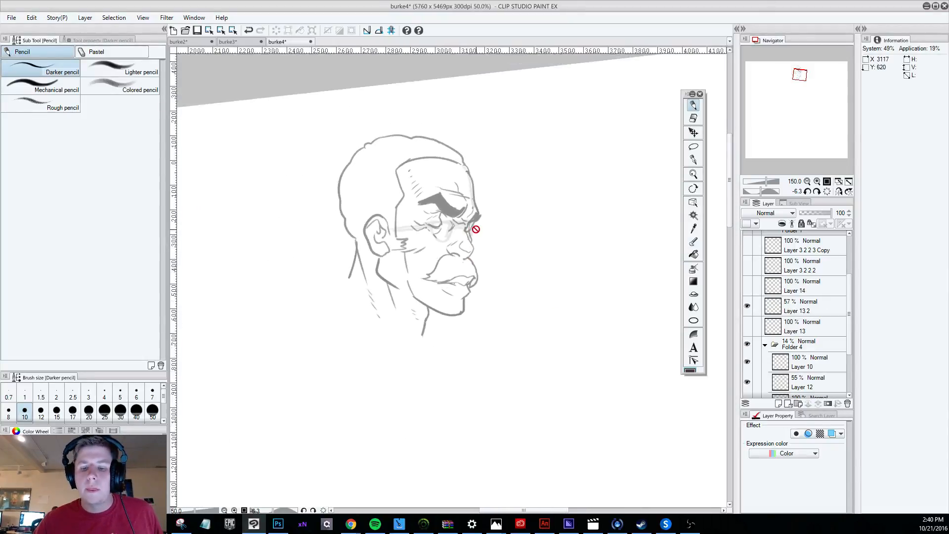
scroll(475, 229, up, 3)
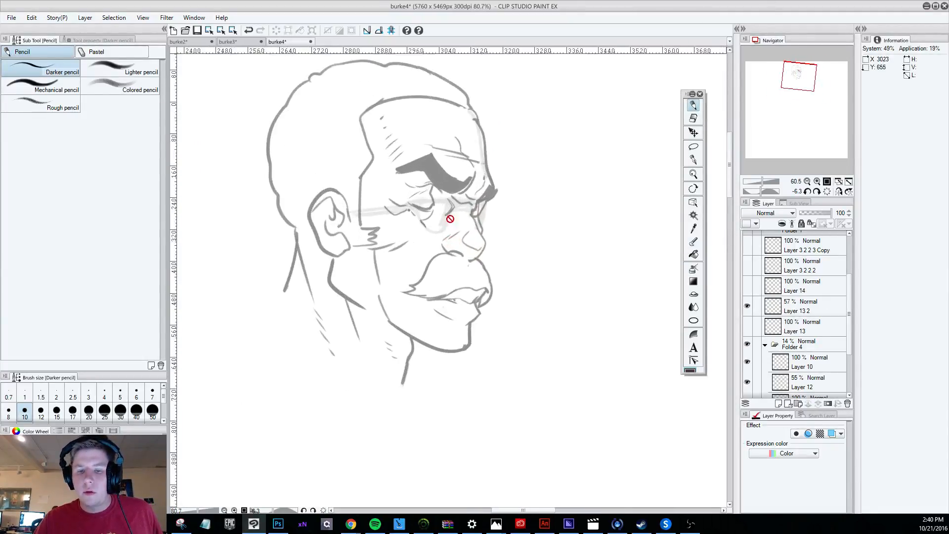
scroll(450, 218, up, 1)
Rotate the faded glasses sketch on Layer 10 slightly clockwise so its temple arm runs level.
drag(847, 324, 847, 334)
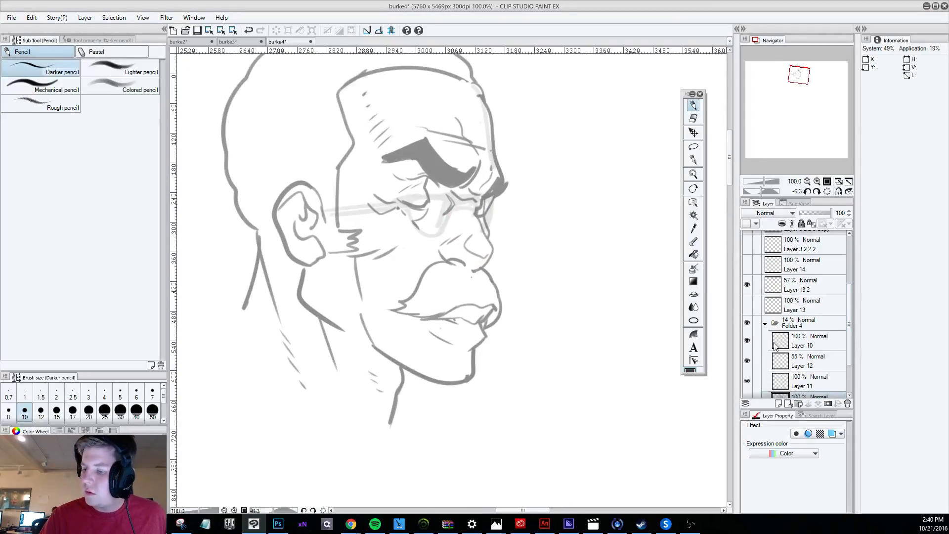
click(748, 341)
click(748, 340)
click(803, 341)
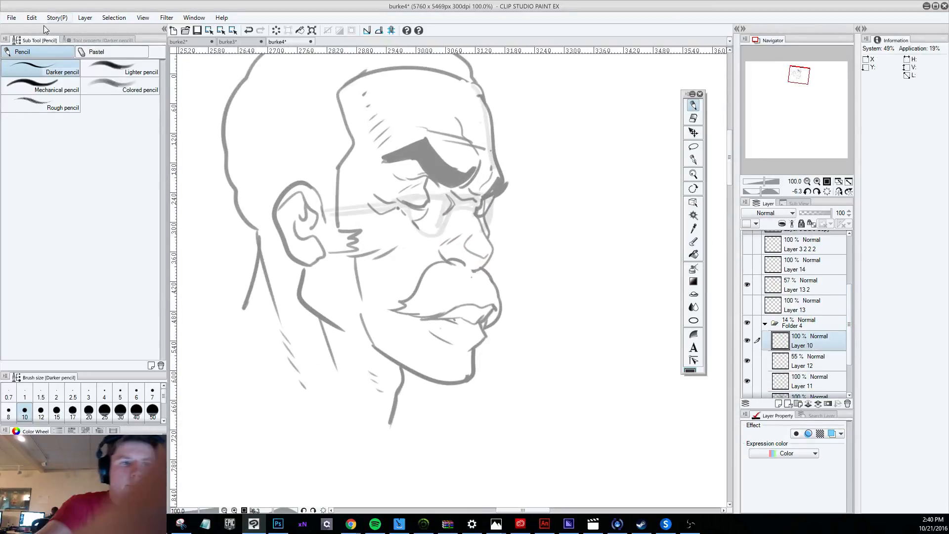
click(31, 17)
mouse_move(69, 218)
click(205, 223)
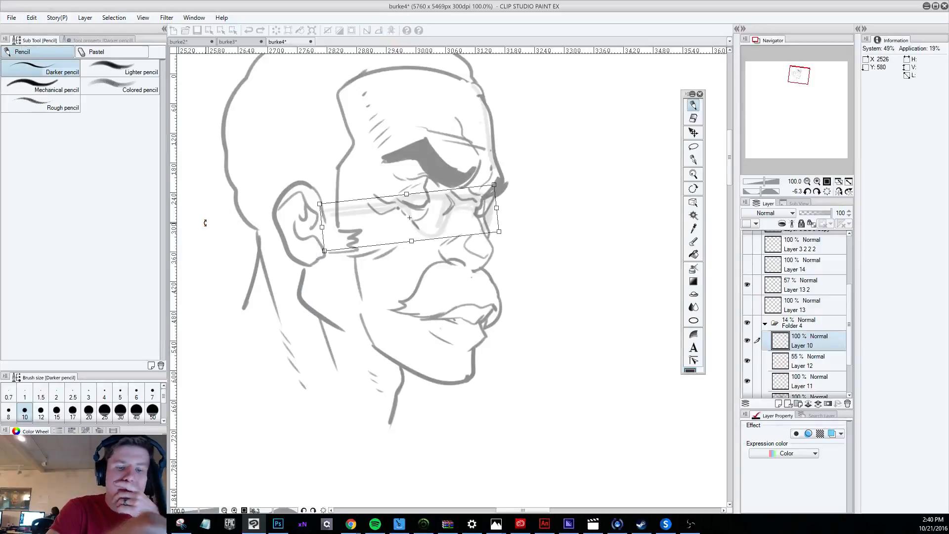
key(ctrl+z)
click(692, 119)
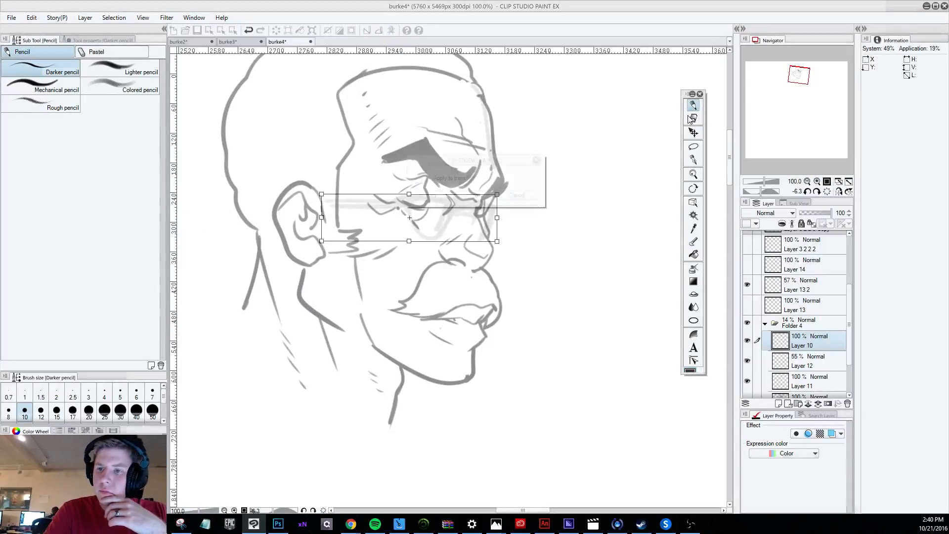
key(Return)
Add a new layer above Layer 13 2 and draw the curved inner edge of the near lens.
scroll(435, 181, up, 3)
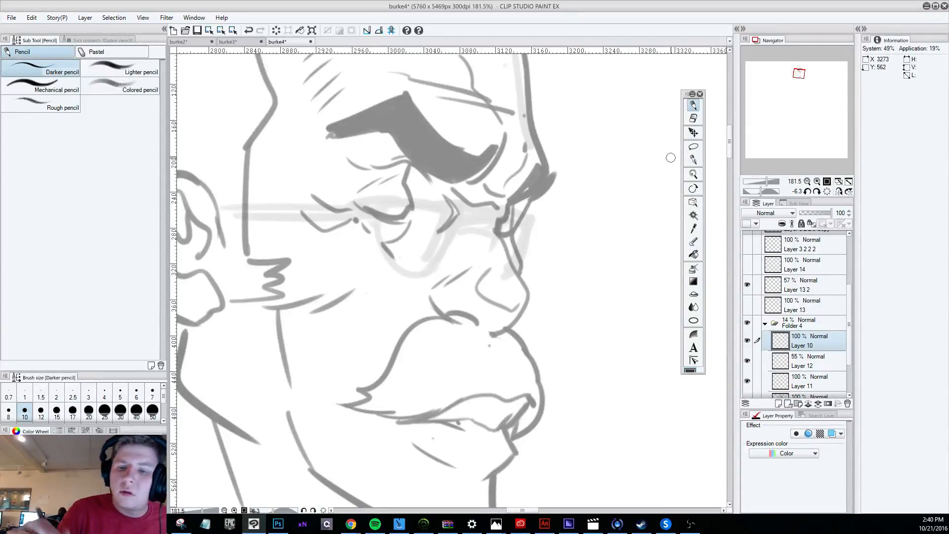
click(810, 285)
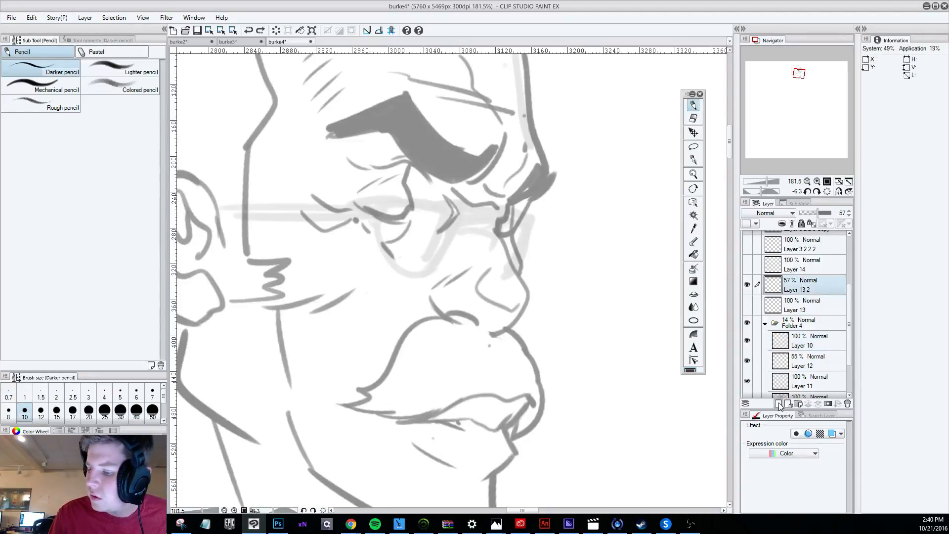
click(779, 404)
drag(459, 209, 420, 275)
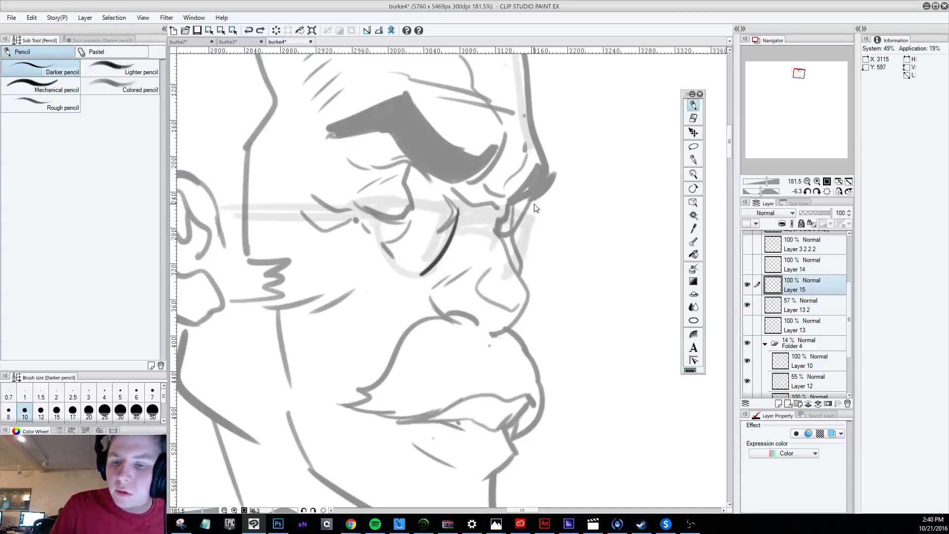
Erase the blunt outer end of the near eyebrow on Layer 13 2 into a clean, sharp tip.
key(r)
drag(534, 208, 661, 324)
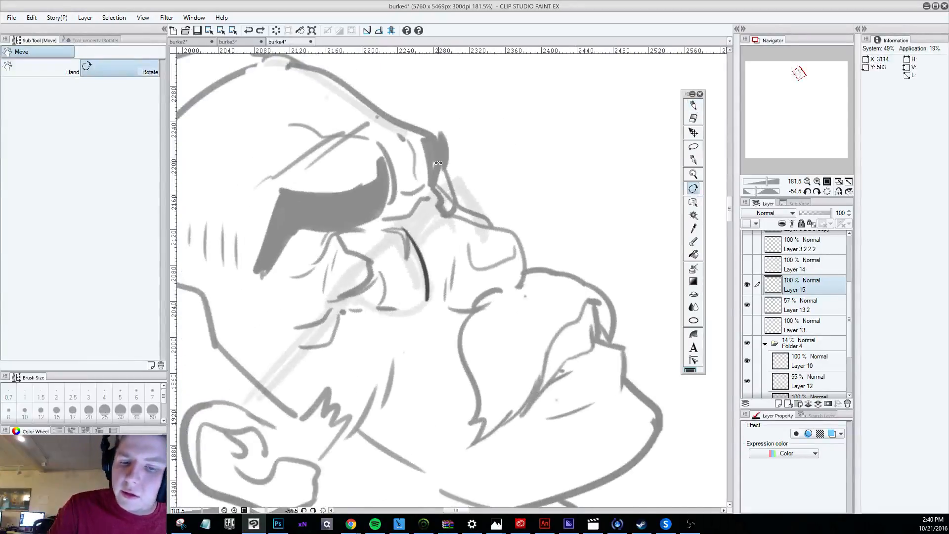
click(693, 105)
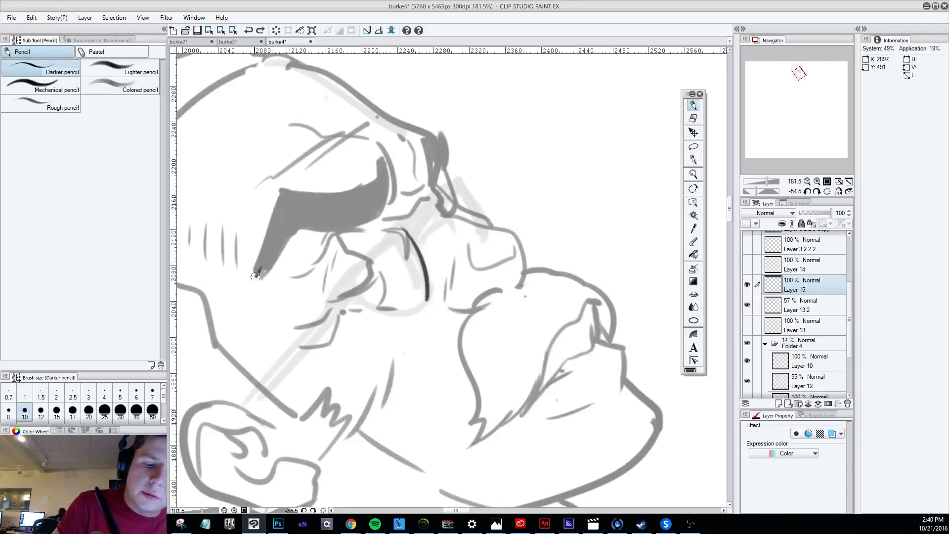
drag(281, 248, 256, 278)
key(ctrl+z)
click(826, 306)
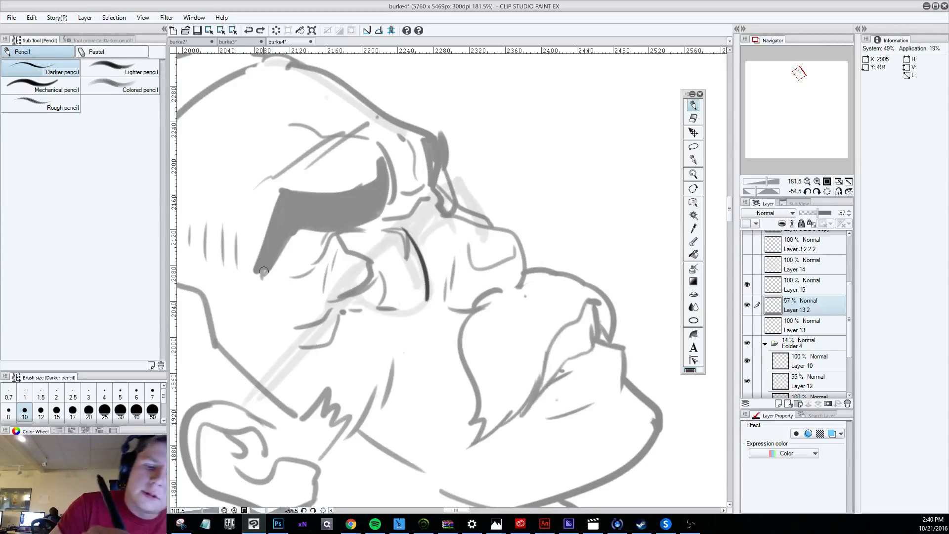
mouse_move(263, 272)
mouse_down()
mouse_move(283, 225)
mouse_move(249, 255)
mouse_move(246, 277)
mouse_move(263, 233)
mouse_up()
key(e)
key(ctrl+z)
key(ctrl+z)
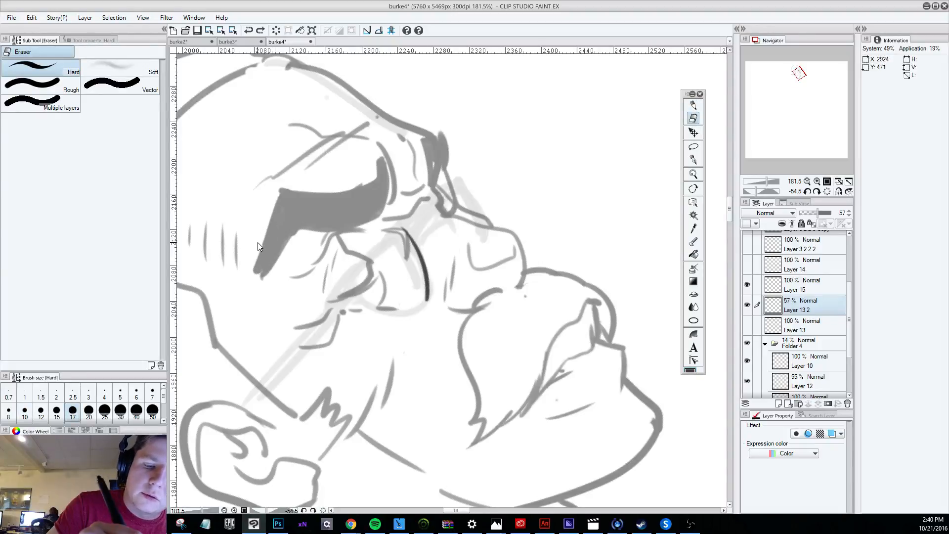
drag(246, 288, 264, 217)
mouse_move(256, 264)
mouse_down()
mouse_move(270, 198)
mouse_move(258, 267)
mouse_up()
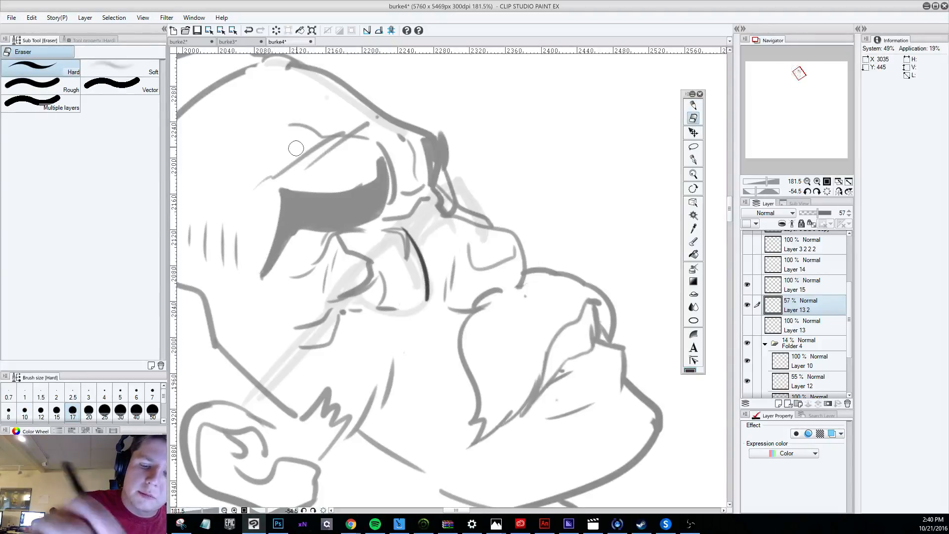
Touch up the upper tip of the far eyebrow on Layer 13 2 with a short pencil stroke.
scroll(296, 147, down, 2)
scroll(296, 147, down, 5)
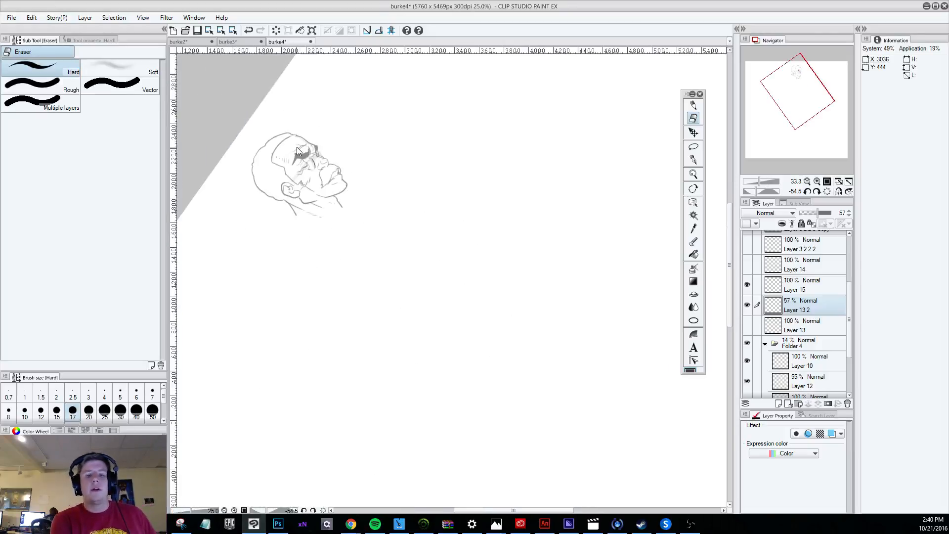
scroll(297, 147, up, 2)
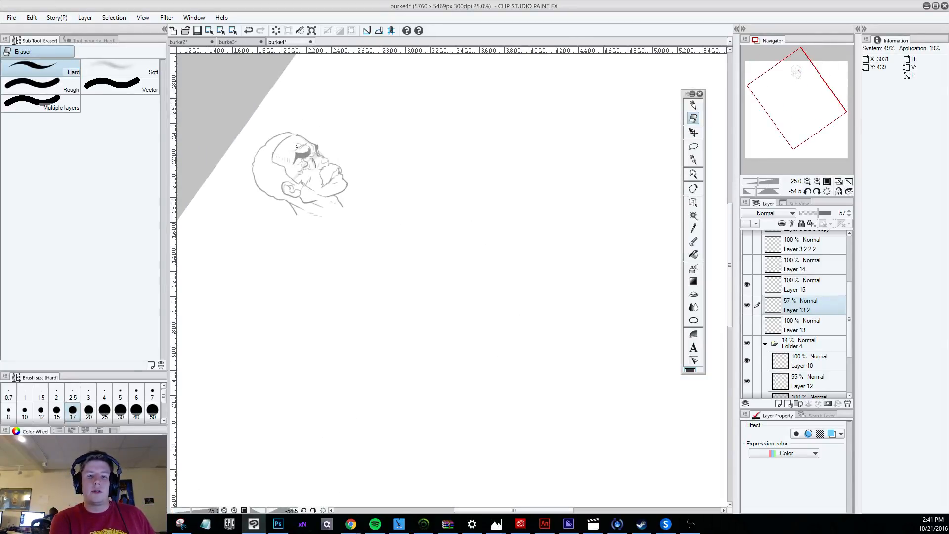
scroll(296, 146, up, 6)
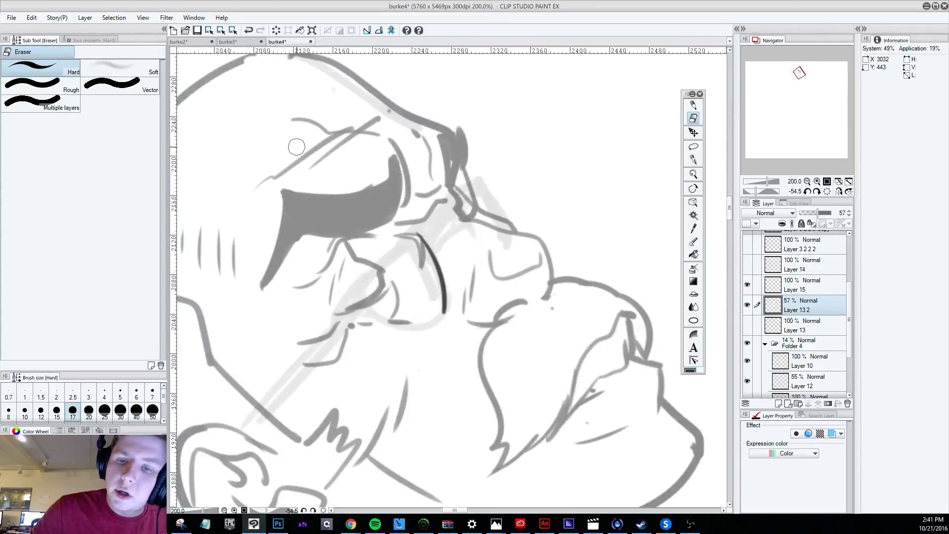
key(p)
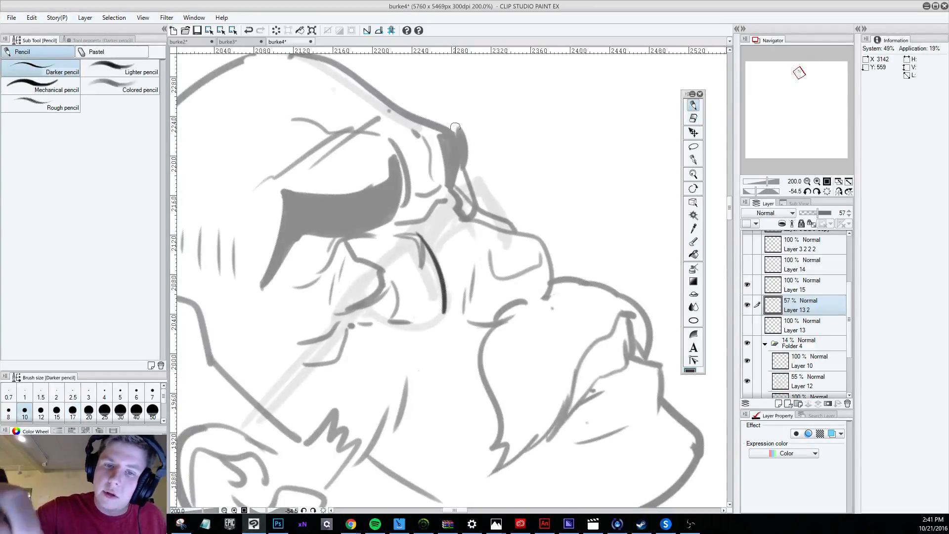
drag(455, 127, 464, 131)
Erase stray marks and overlapping line ends around the mustache and cheek on Layer 13 2.
key(e)
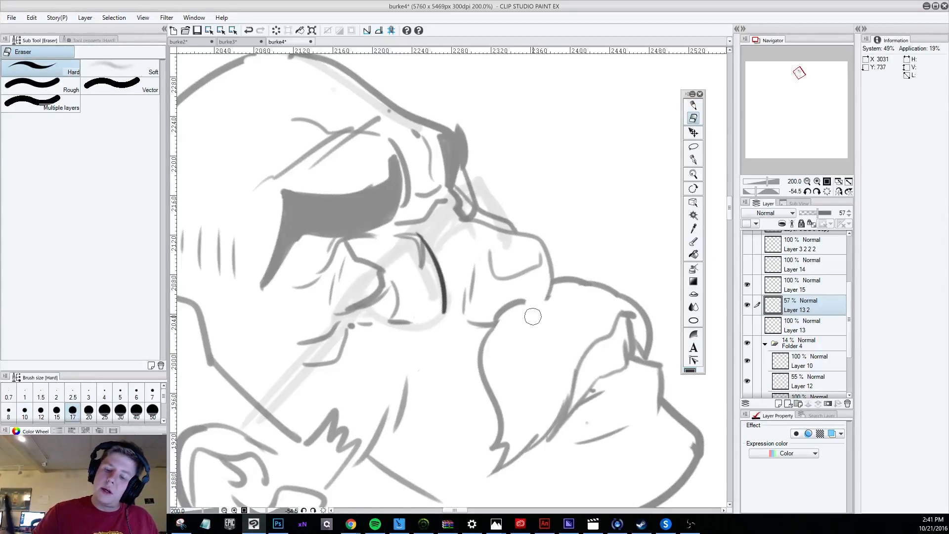
key(ctrl+z)
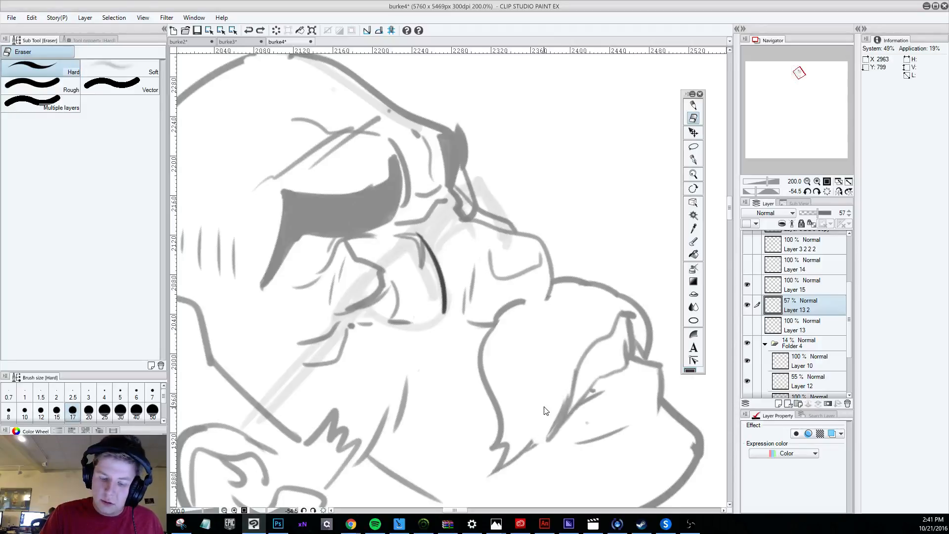
drag(310, 432, 347, 360)
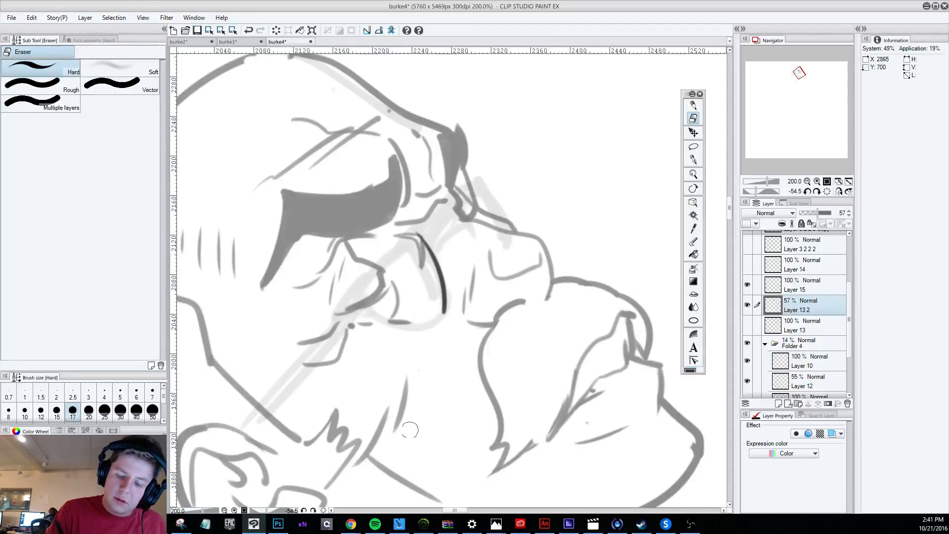
drag(410, 430, 398, 438)
Draw short crease strokes at the outer corner of the near eye on Layer 13 2, undoing unwanted attempts.
key(p)
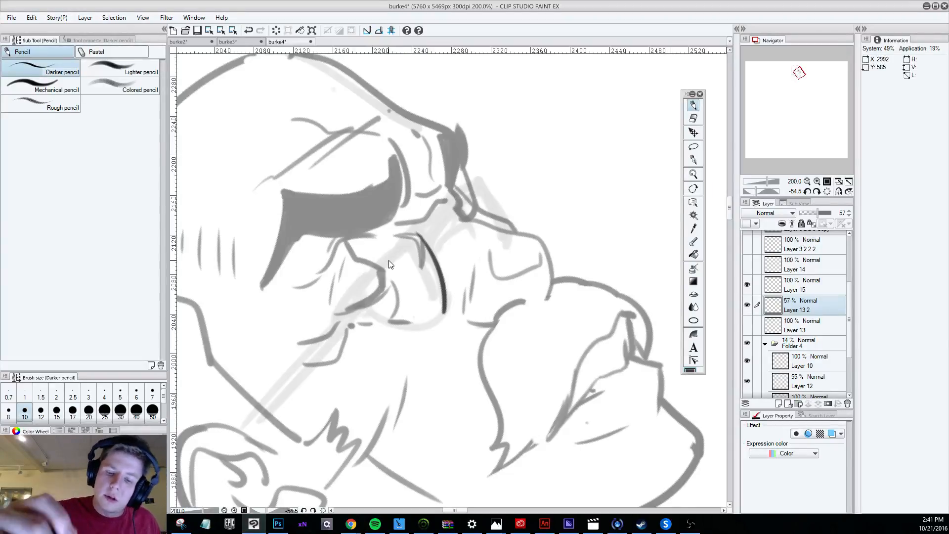
drag(331, 322, 353, 312)
key(ctrl+z)
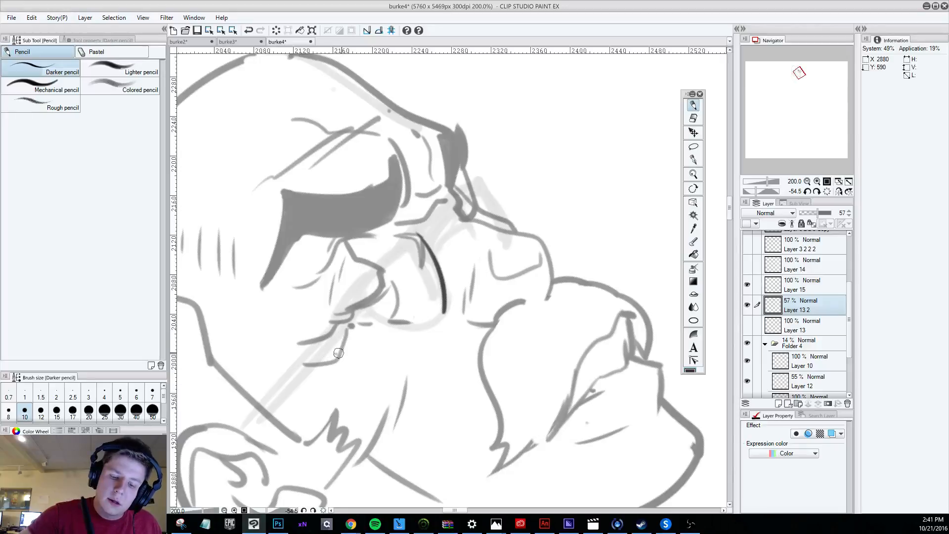
key(ctrl+z)
drag(307, 336, 331, 337)
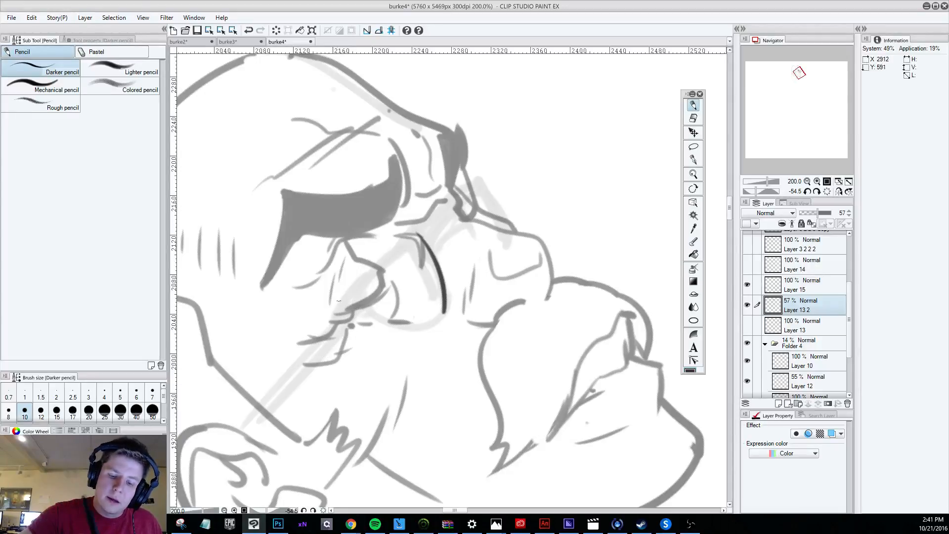
key(ctrl+z)
scroll(338, 297, down, 6)
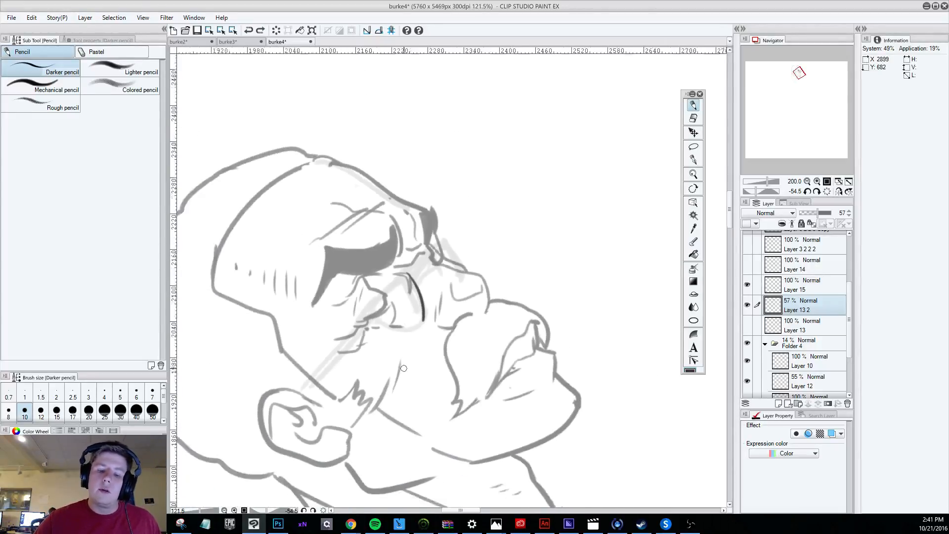
scroll(475, 407, down, 2)
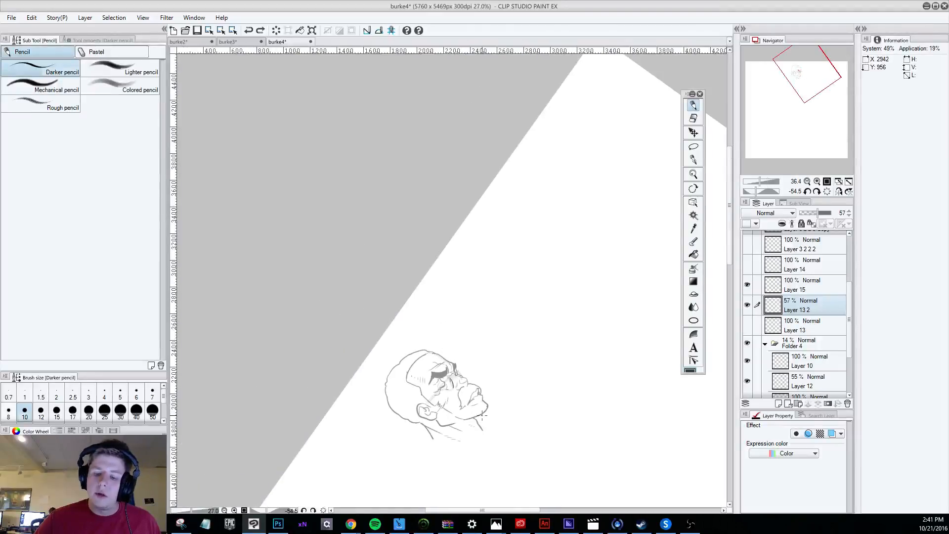
scroll(486, 416, up, 5)
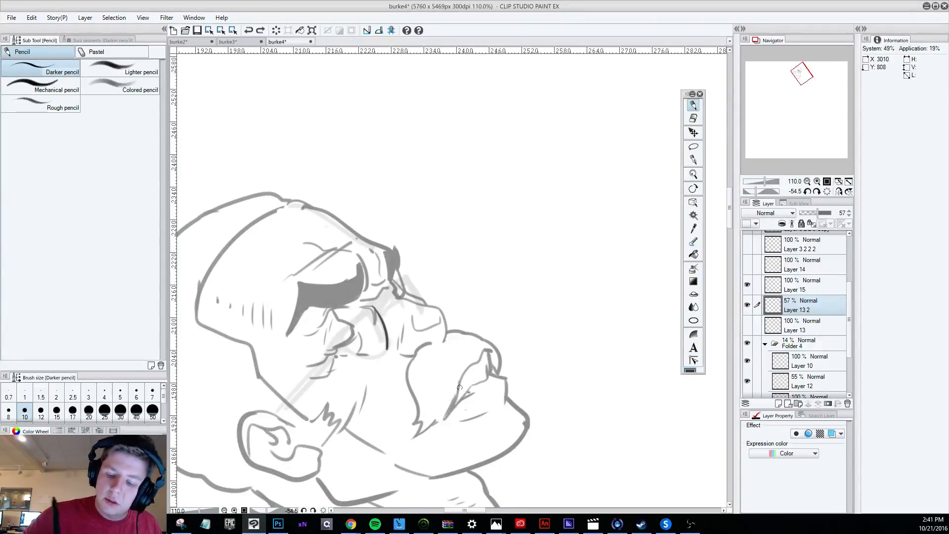
Add a short pencil stroke along the upper edge of the mustache on Layer 13 2, redoing the first attempt.
drag(446, 324, 447, 336)
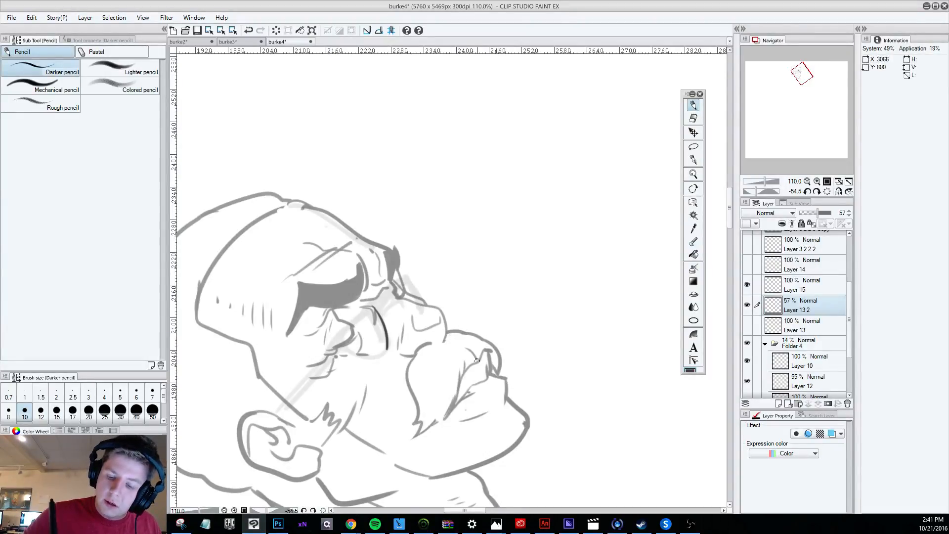
key(ctrl+z)
mouse_move(465, 349)
mouse_down()
mouse_move(479, 360)
mouse_move(479, 338)
mouse_up()
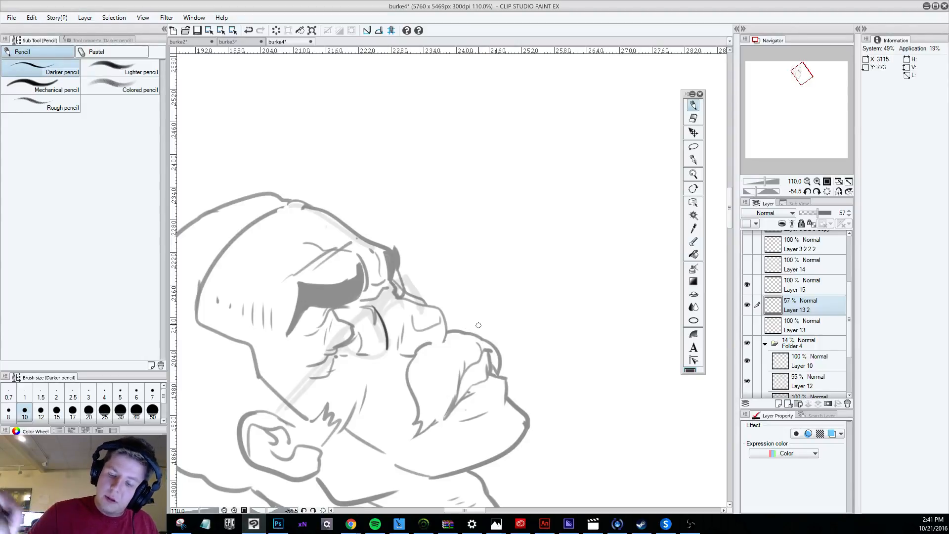
Show the faded full-figure sketch on Layer 11 3 3 2 3 Copy in Folder 4 beneath the clean head lines.
scroll(478, 323, down, 6)
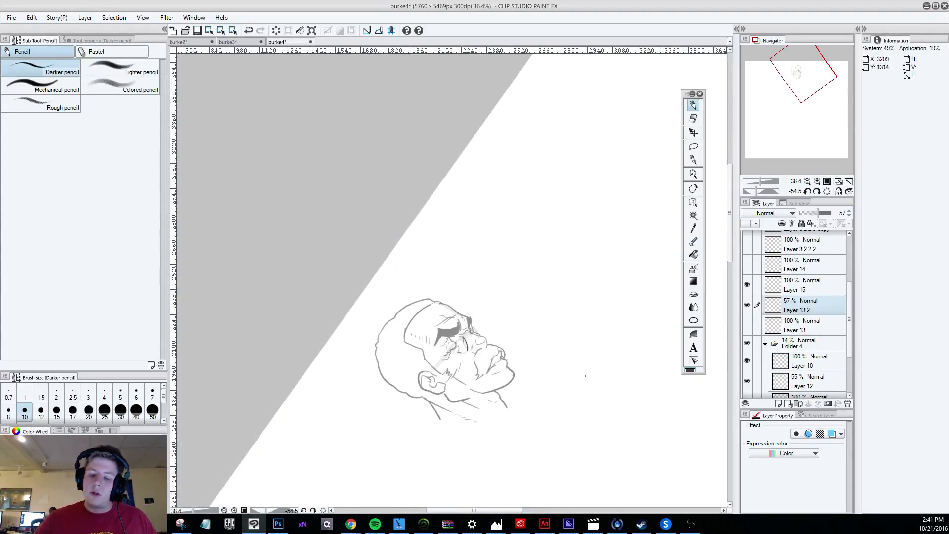
scroll(555, 377, up, 4)
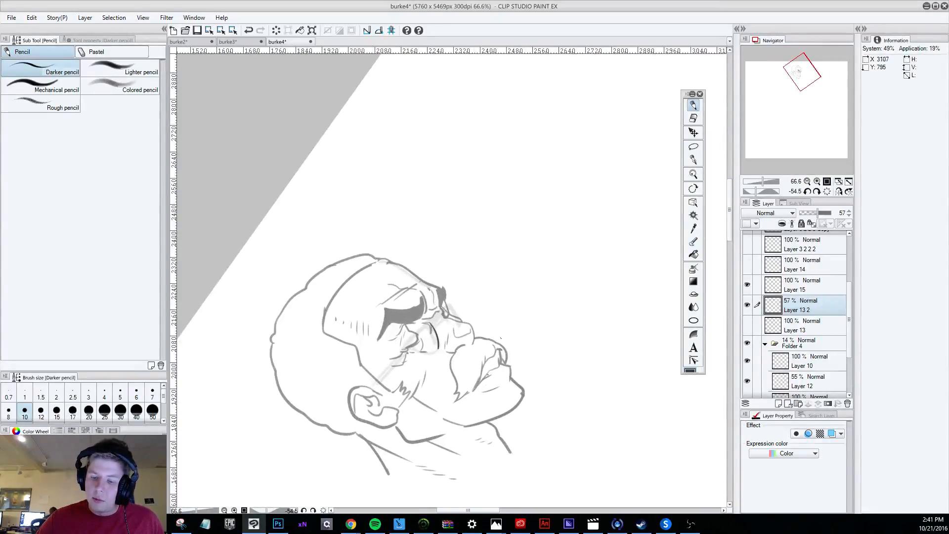
scroll(500, 338, down, 1)
scroll(514, 361, up, 1)
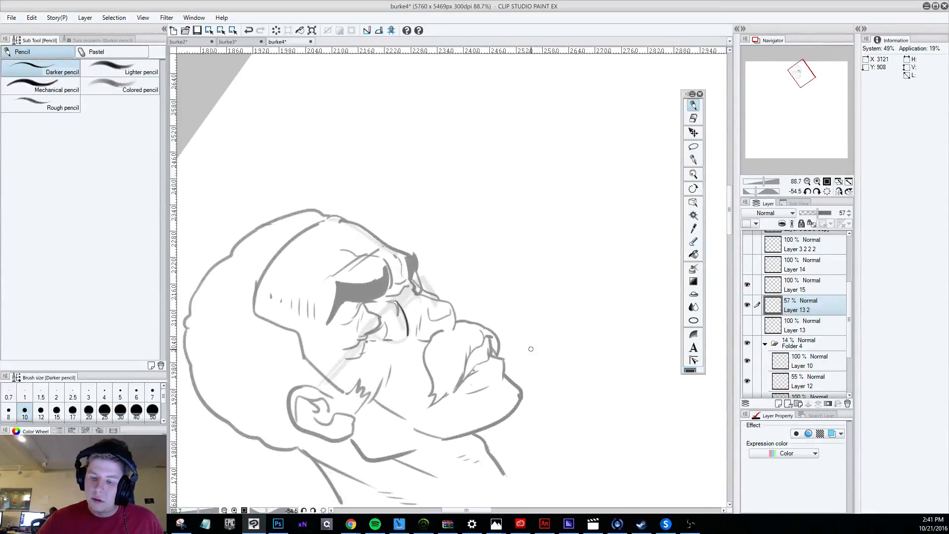
scroll(494, 341, down, 2)
scroll(459, 328, down, 1)
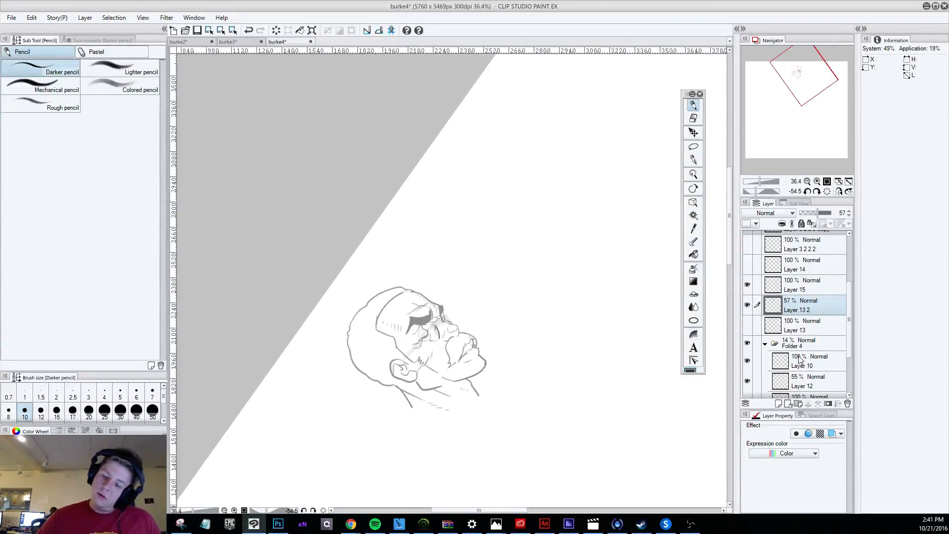
click(747, 330)
click(747, 329)
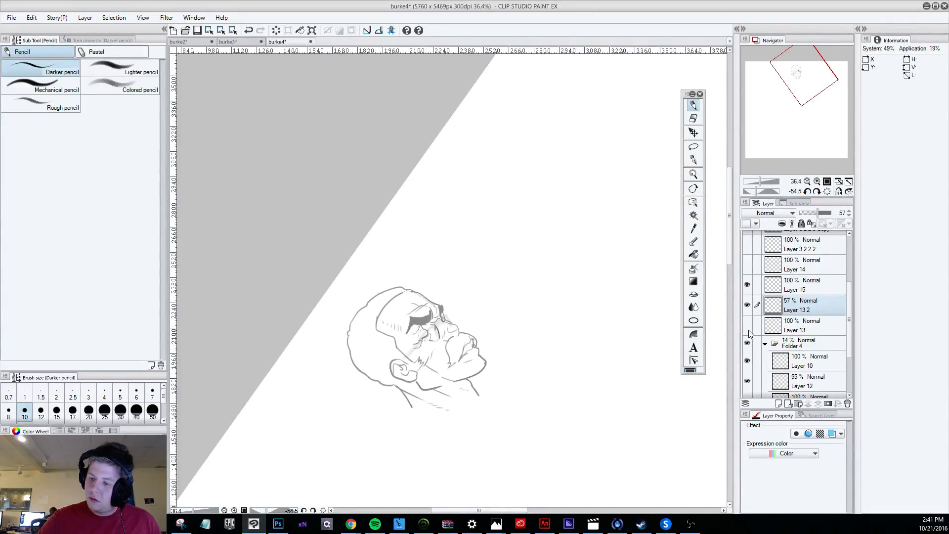
scroll(759, 371, down, 2)
click(747, 366)
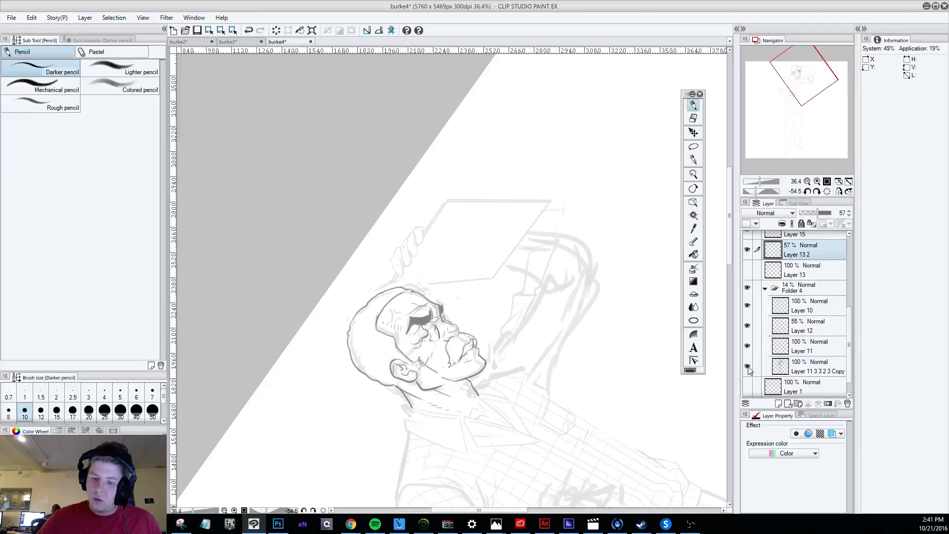
Draw a thick, straight top bar for the near lens of the glasses on Layer 15, undoing unwanted attempts.
scroll(453, 341, up, 8)
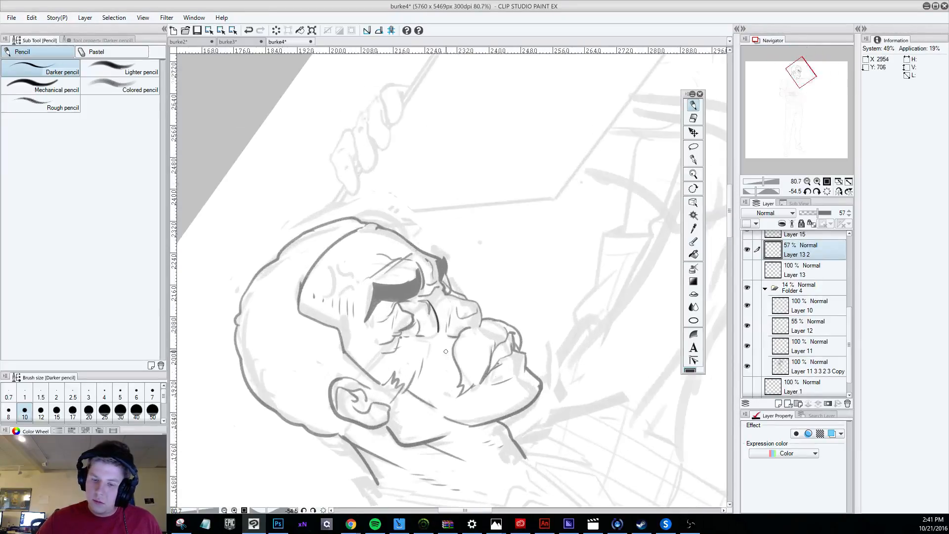
scroll(453, 341, up, 1)
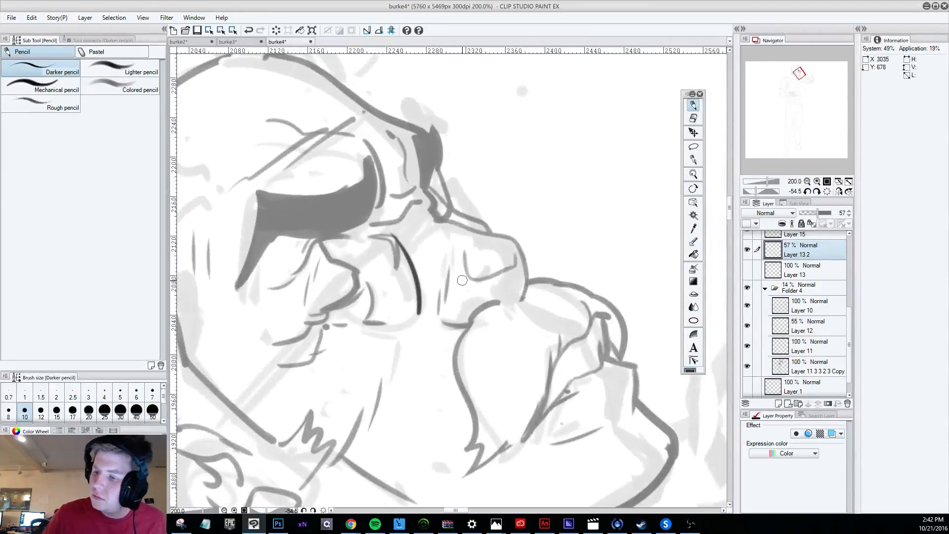
scroll(851, 317, up, 3)
click(823, 283)
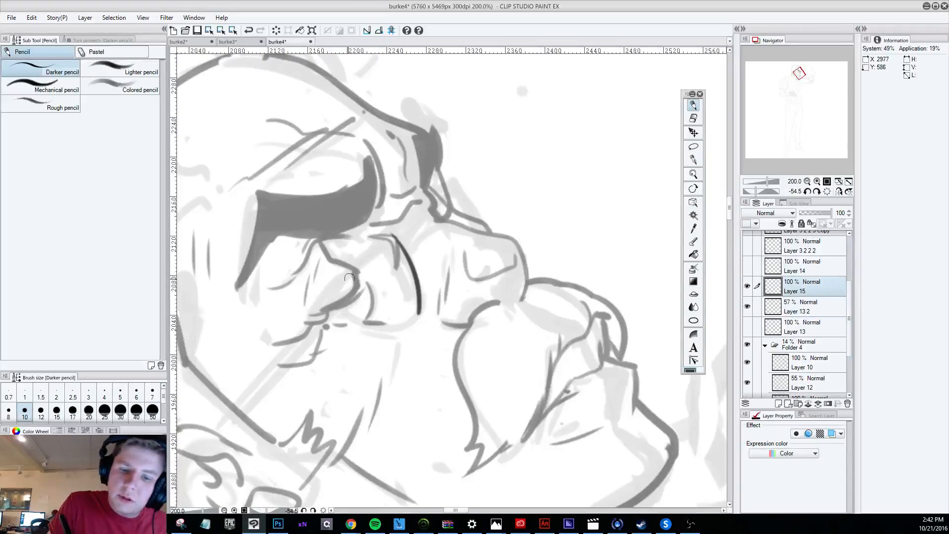
mouse_move(335, 290)
mouse_down()
mouse_move(394, 234)
mouse_move(406, 269)
mouse_up()
key(ctrl+z)
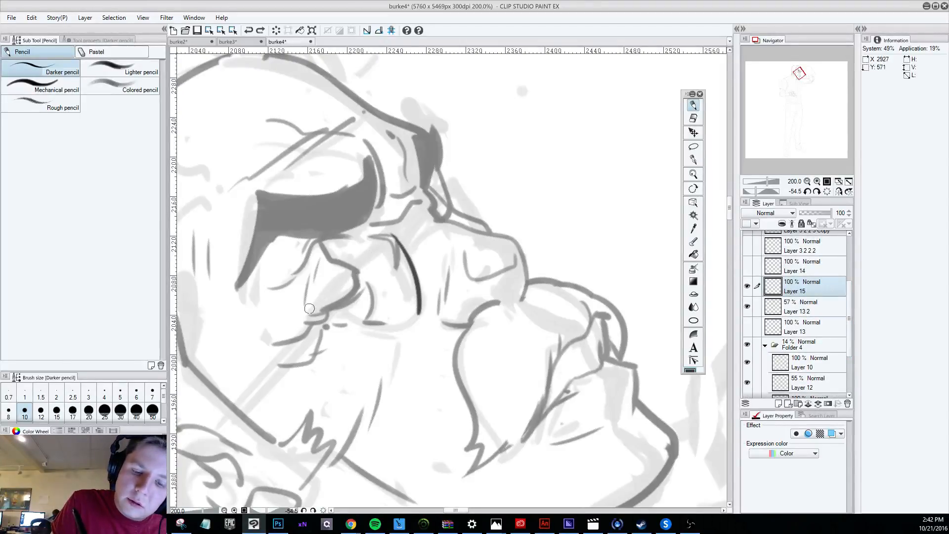
mouse_move(309, 308)
mouse_down()
mouse_move(388, 235)
mouse_move(312, 305)
mouse_move(341, 304)
mouse_move(332, 299)
mouse_move(376, 324)
mouse_move(417, 314)
mouse_up()
key(ctrl+z)
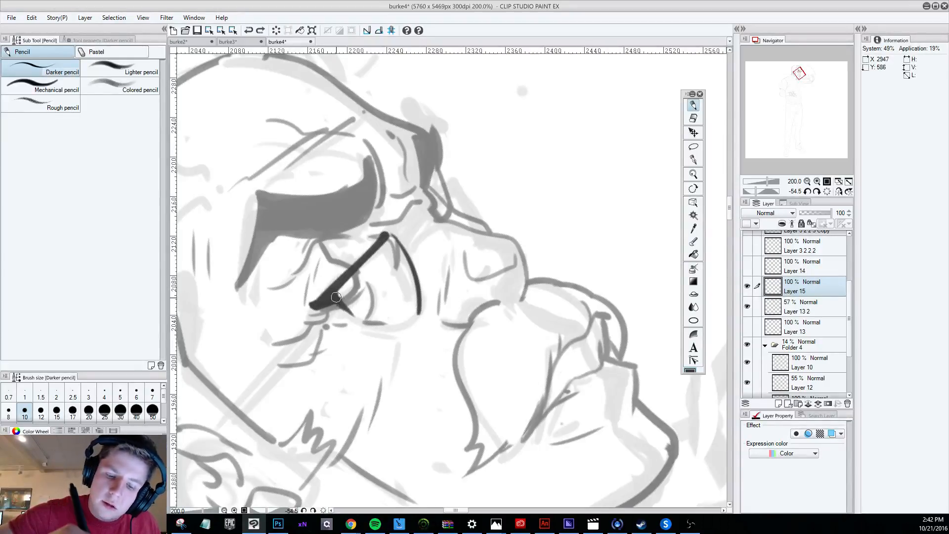
Draw the curved lower rim of the near lens and thicken its inner edge up to the top bar.
drag(341, 307, 419, 313)
key(ctrl+z)
drag(341, 307, 420, 311)
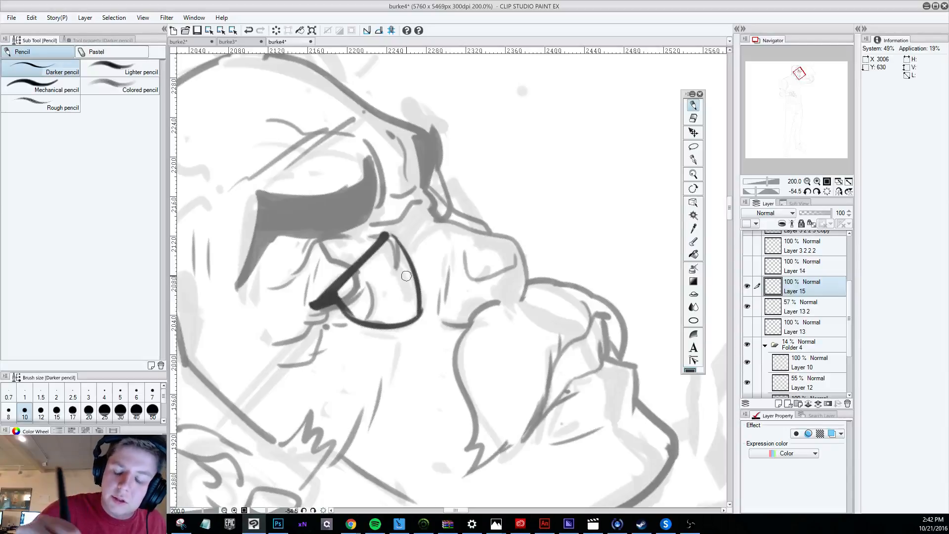
key(ctrl+z)
drag(341, 307, 420, 304)
key(ctrl+z)
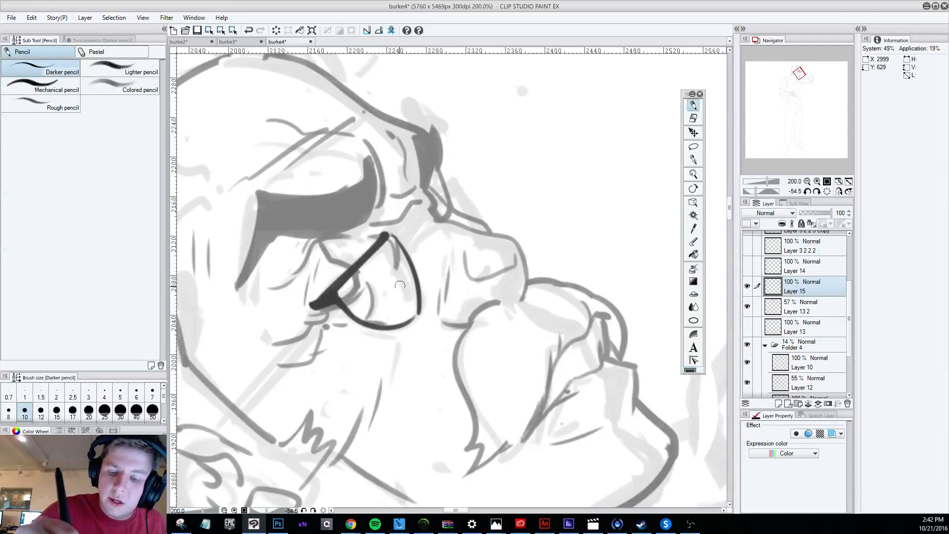
drag(385, 234, 416, 314)
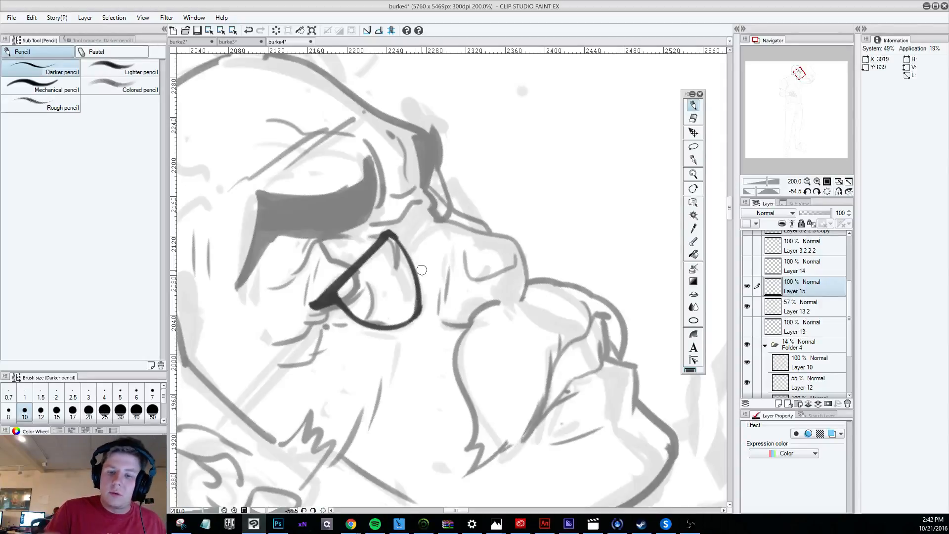
Draw the thick bridge of the glasses from the near lens's inner corner across the nose.
drag(394, 232, 435, 189)
drag(409, 212, 432, 196)
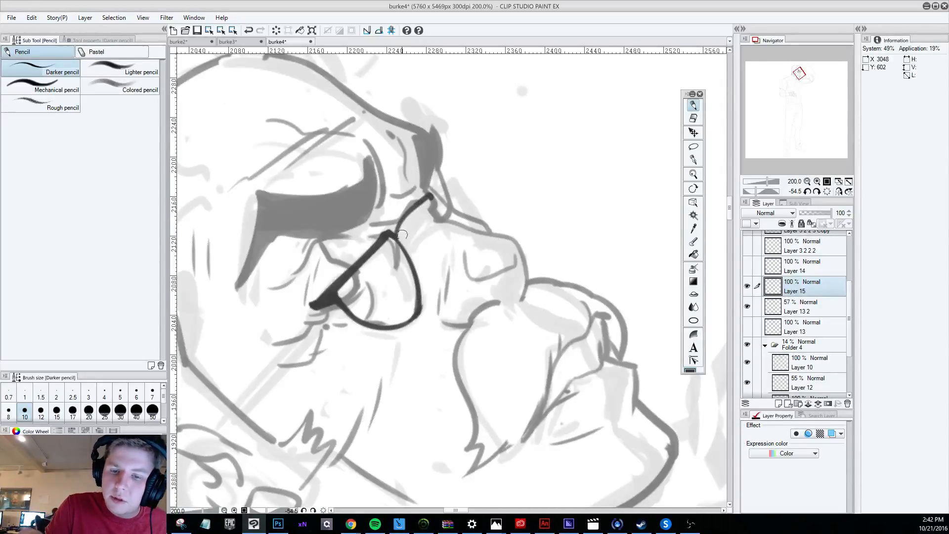
drag(400, 242, 429, 199)
drag(400, 239, 434, 193)
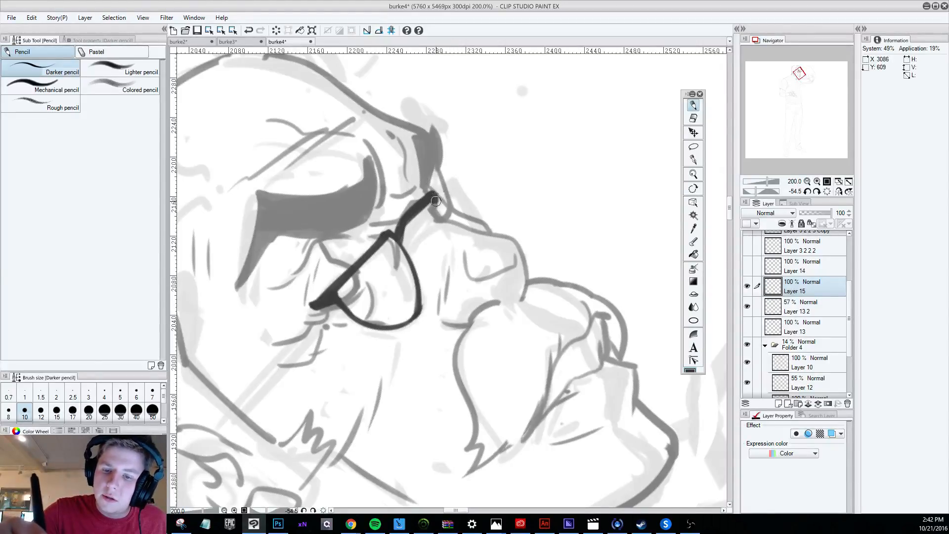
Draw the far lens beyond the nose bridge with a short top bar and a thin curved rim.
mouse_move(438, 195)
mouse_down()
mouse_move(454, 177)
mouse_move(486, 228)
mouse_up()
key(ctrl+z)
mouse_move(433, 199)
mouse_down()
mouse_move(457, 176)
mouse_move(482, 232)
mouse_up()
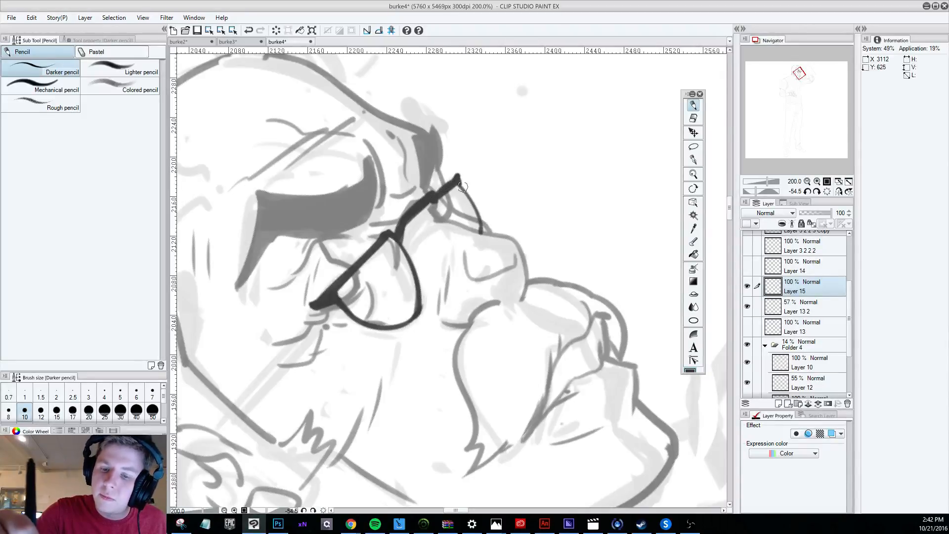
Draw a thick, straight temple arm on Layer 15 from the ear to the near lens's outer corner.
scroll(461, 190, down, 10)
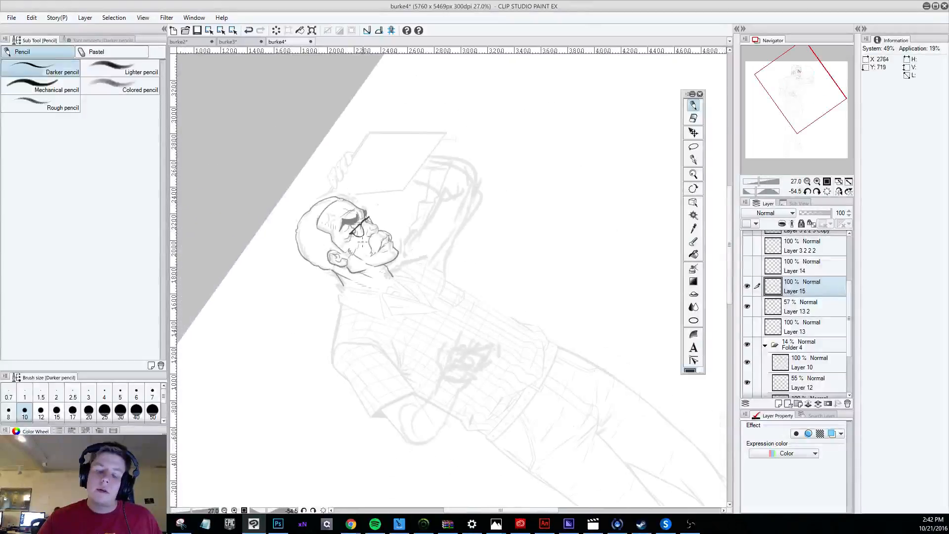
key(r)
mouse_move(515, 413)
mouse_down()
mouse_move(213, 282)
mouse_move(214, 264)
mouse_up()
key(p)
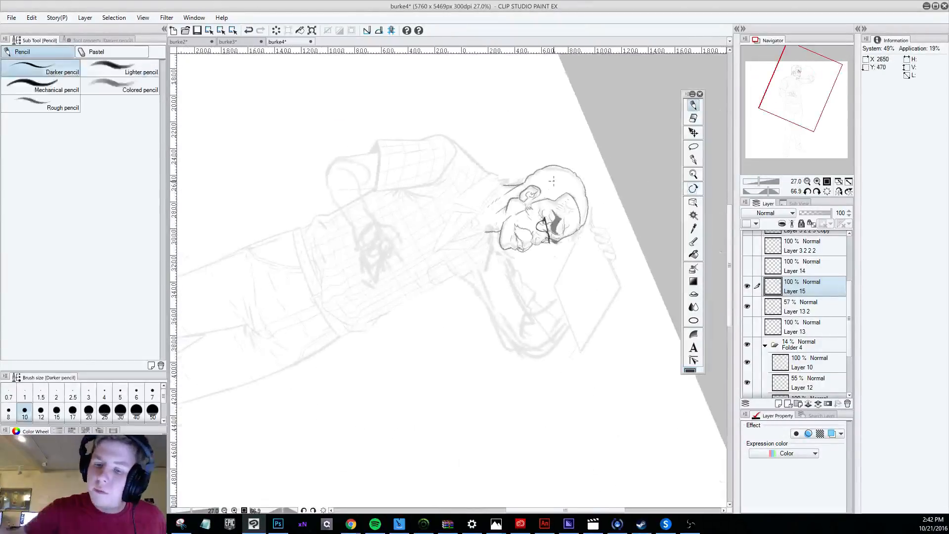
scroll(538, 183, up, 6)
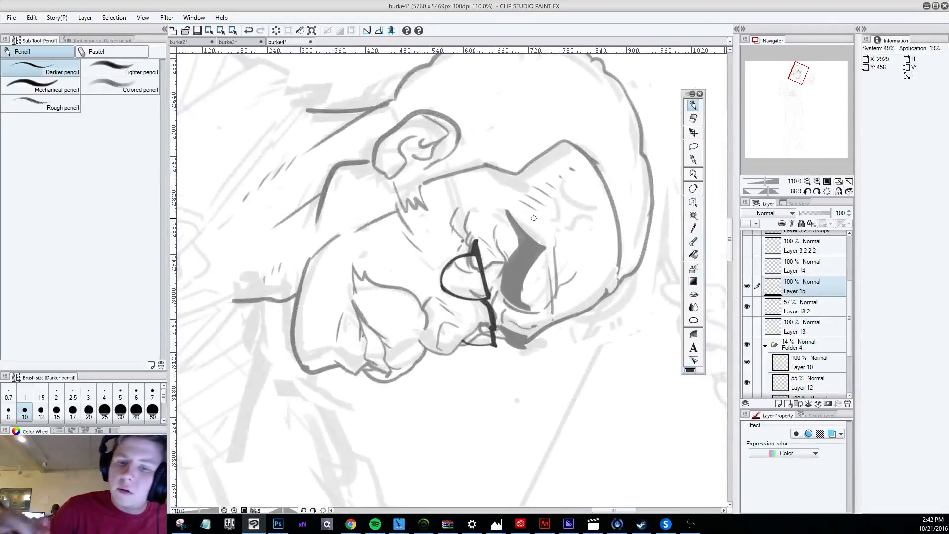
drag(447, 157, 472, 249)
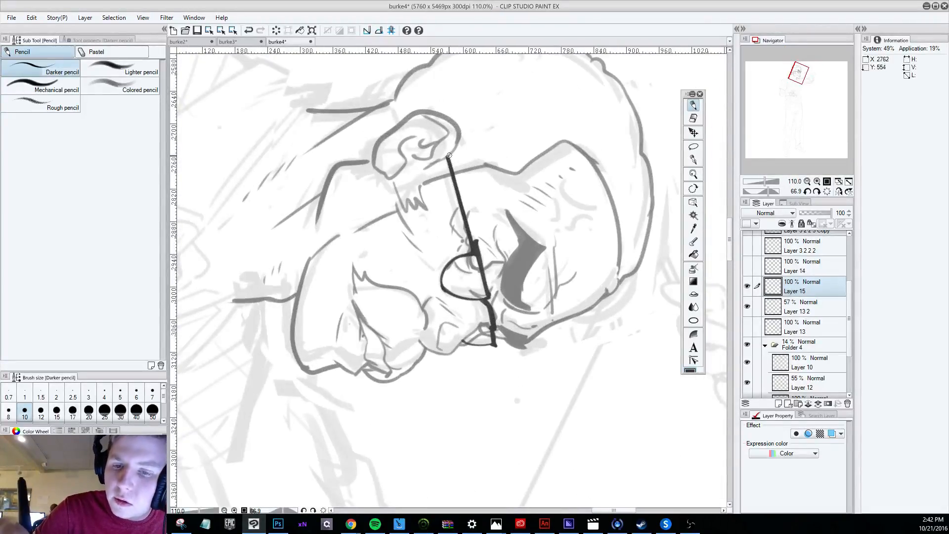
drag(448, 156, 478, 247)
drag(460, 198, 473, 241)
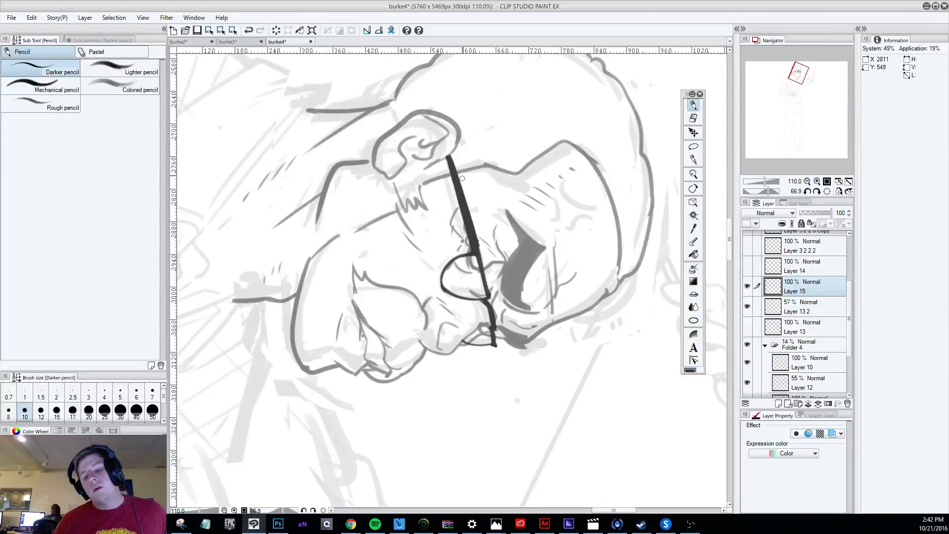
Turn the canvas back upright and examine the glasses against the head and the whole figure.
scroll(462, 178, down, 6)
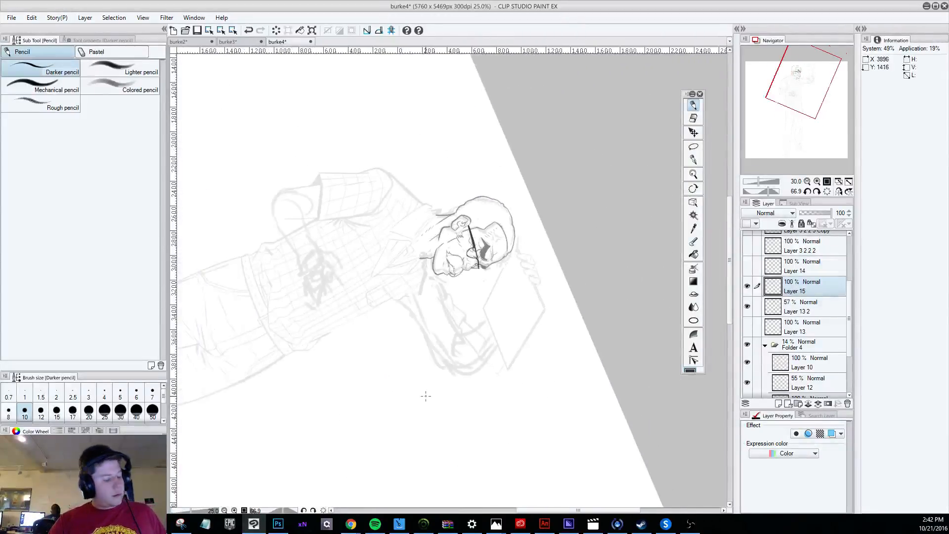
key(shift+space)
drag(435, 396, 586, 327)
scroll(477, 322, down, 2)
key(shift+space)
drag(452, 396, 427, 395)
scroll(421, 298, up, 2)
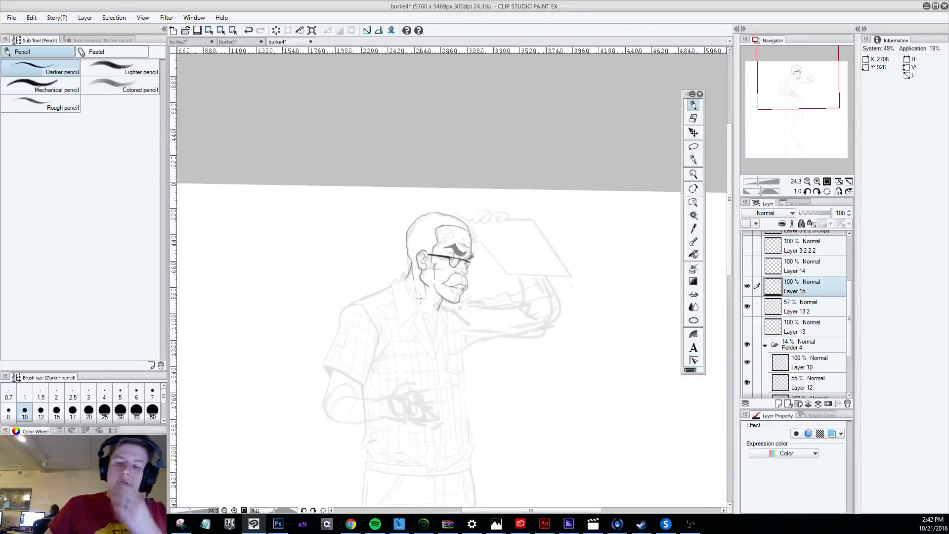
scroll(420, 298, up, 2)
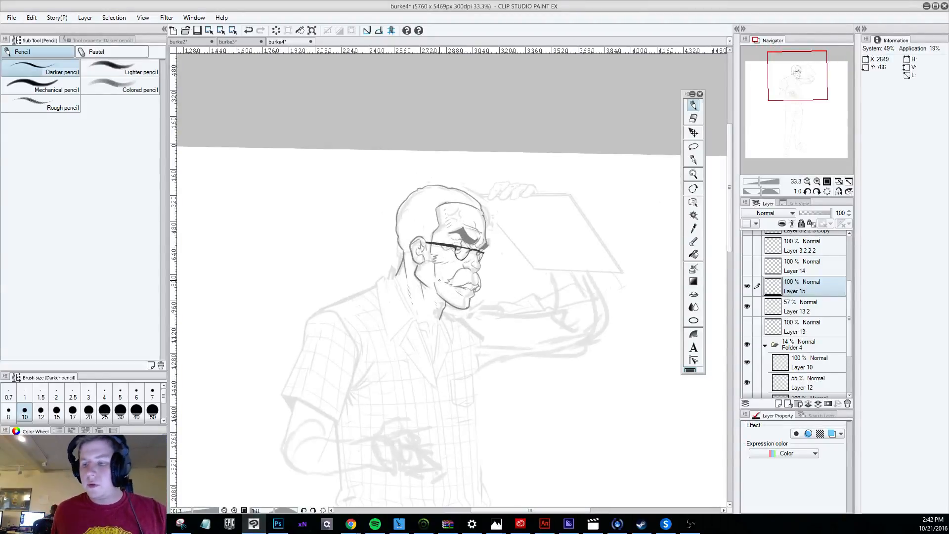
Duplicate Layer 13 2 and hide the original, keeping the copy for further editing.
click(797, 309)
drag(798, 309, 799, 296)
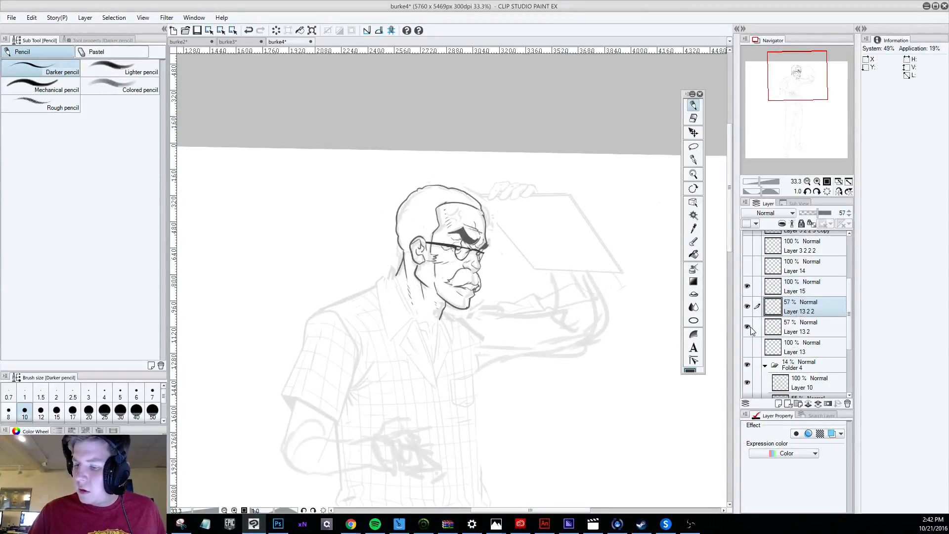
click(748, 327)
Erase the faded head sketch around and behind the clean head lines on Layer 11 3 3 2 3 Copy with the Hard eraser.
click(693, 119)
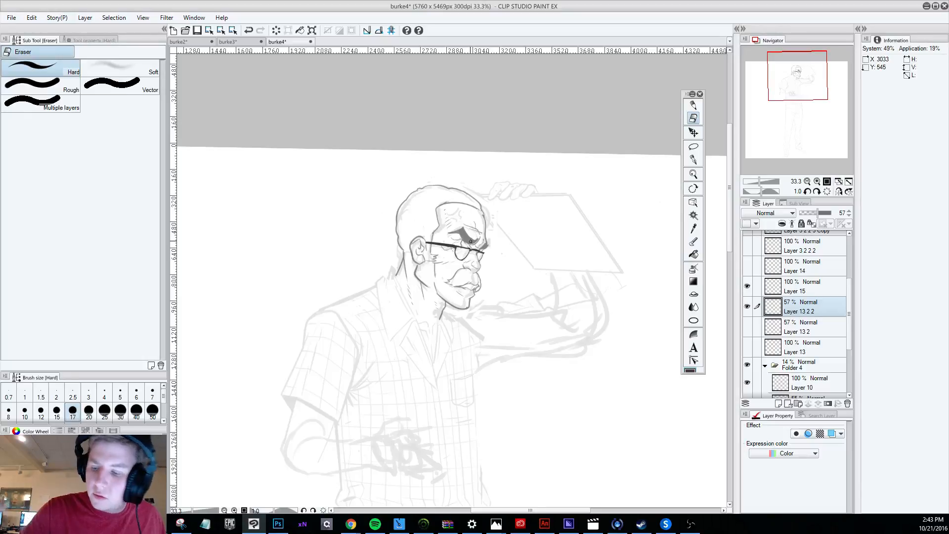
scroll(847, 327, down, 5)
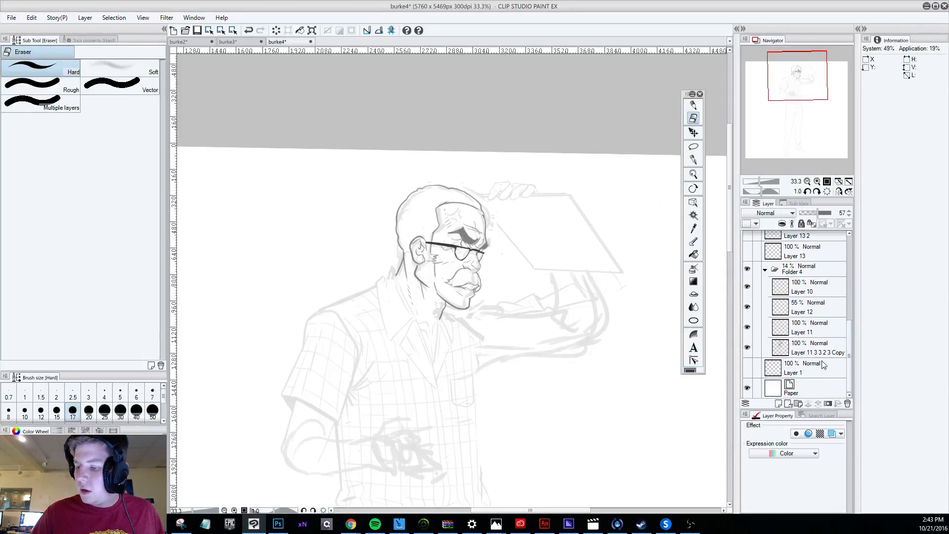
click(750, 348)
click(748, 348)
click(792, 350)
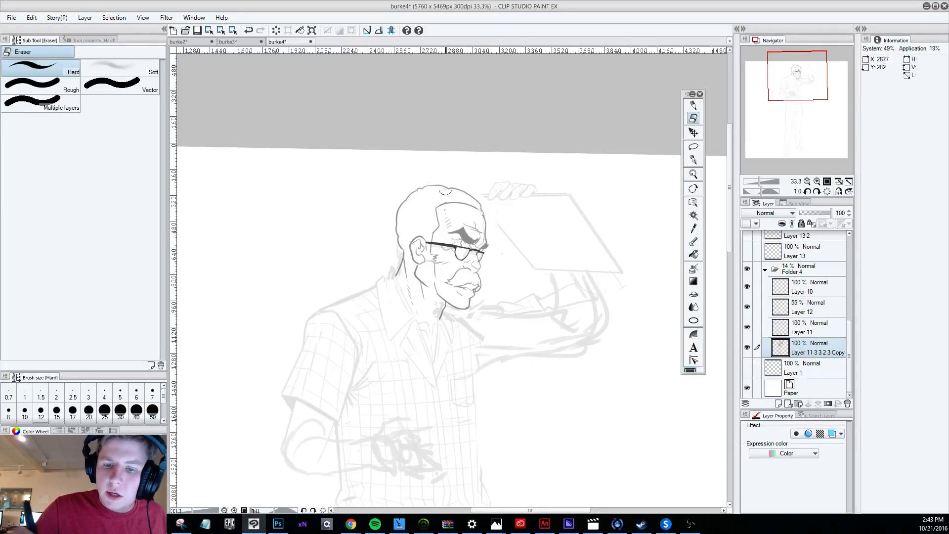
drag(402, 241, 398, 259)
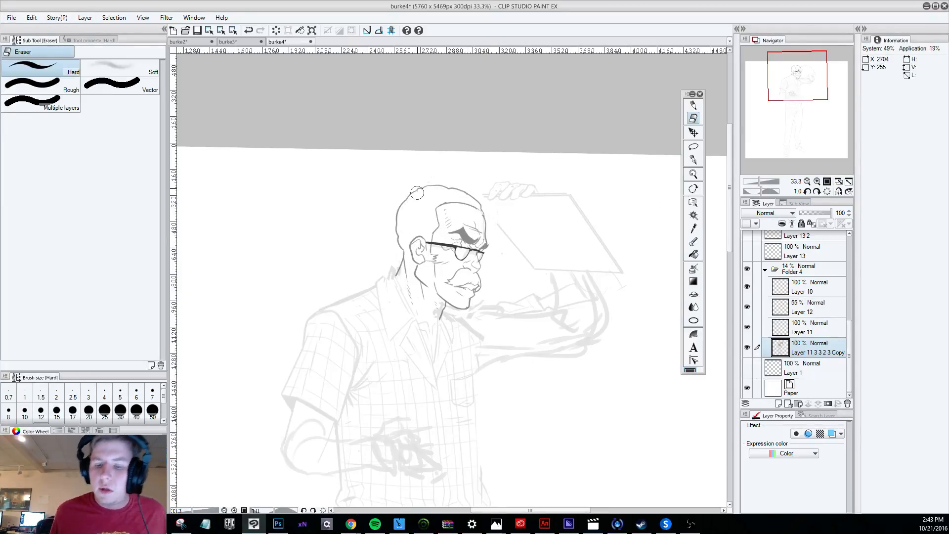
Raise the opacity of Layer 13 2 2 to 100% and make Layer 15 the active layer.
scroll(445, 223, down, 9)
scroll(478, 323, up, 5)
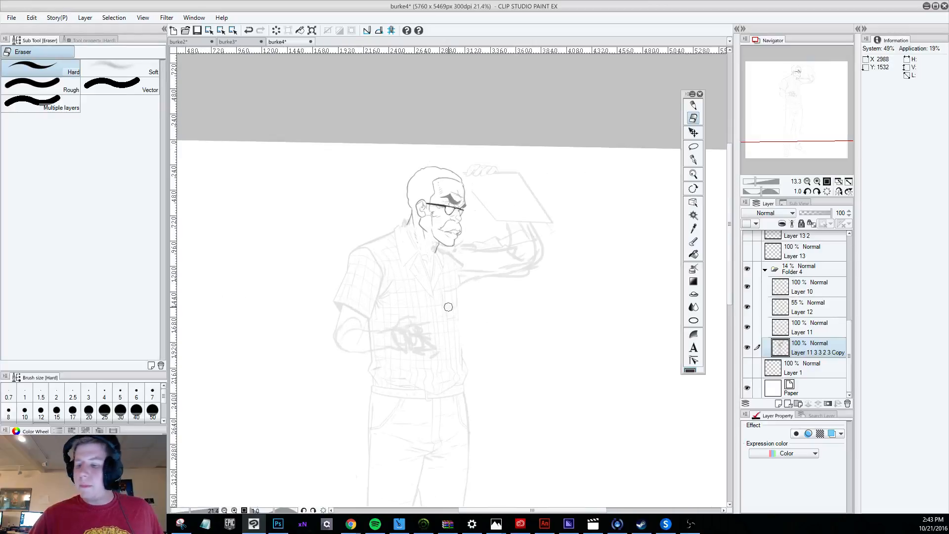
scroll(848, 299, up, 5)
click(824, 340)
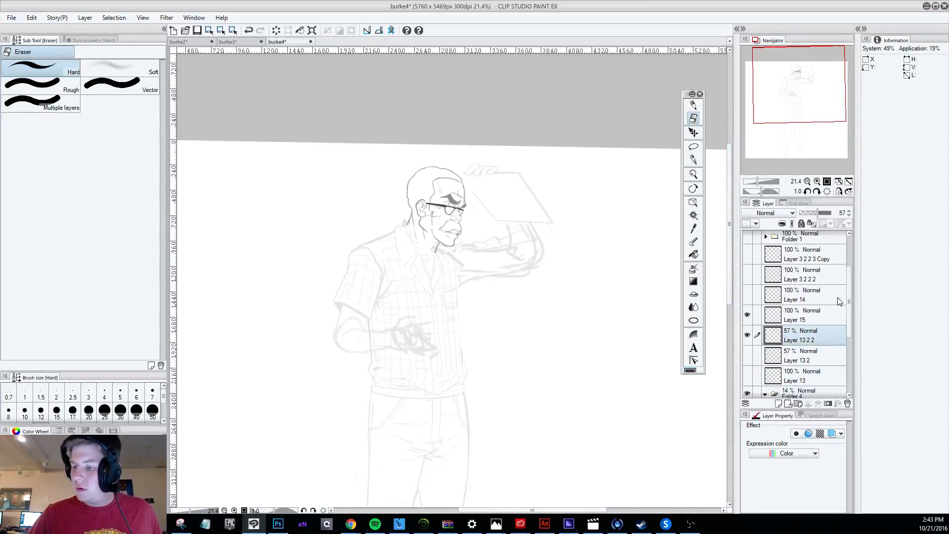
drag(816, 212, 890, 237)
click(813, 321)
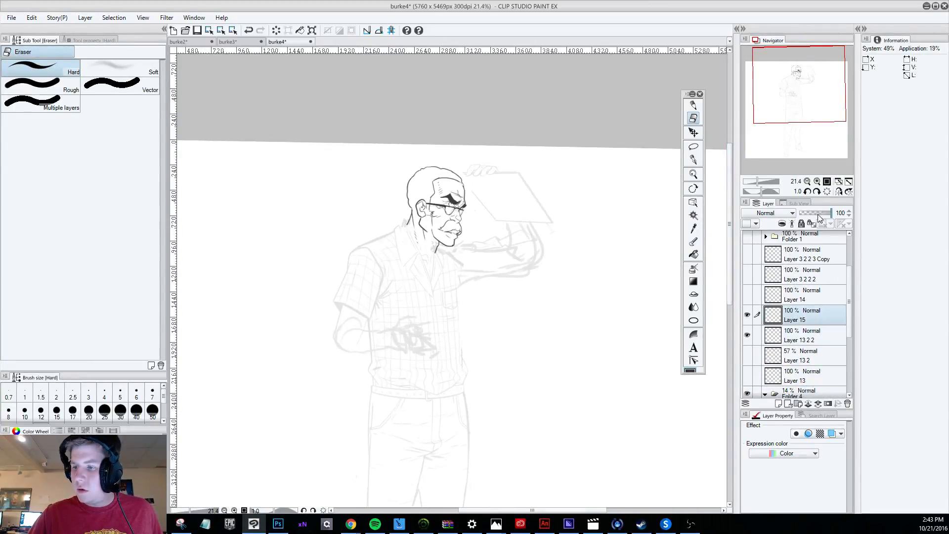
Toggle Layer 15 and Layer 11 3 3 2 3 Copy off and on to check what each layer contains.
click(748, 317)
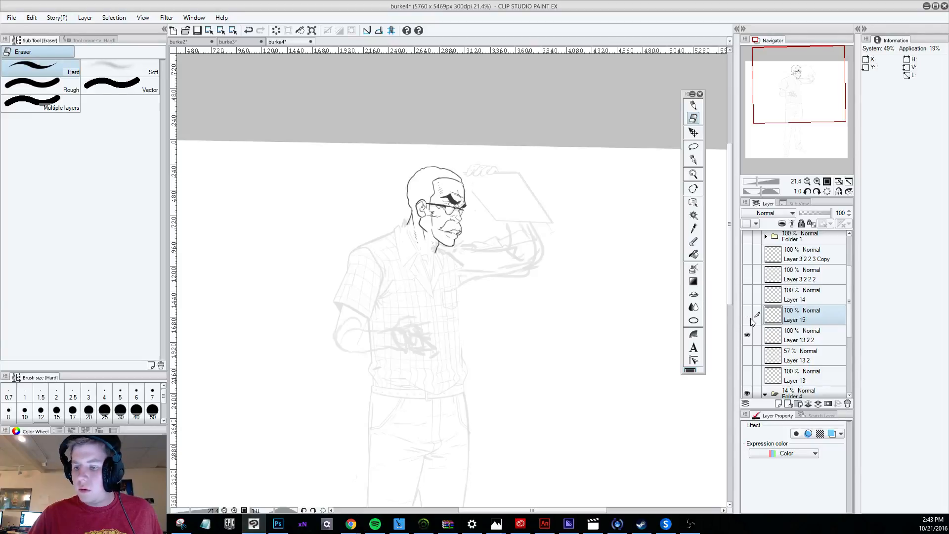
click(749, 317)
click(800, 341)
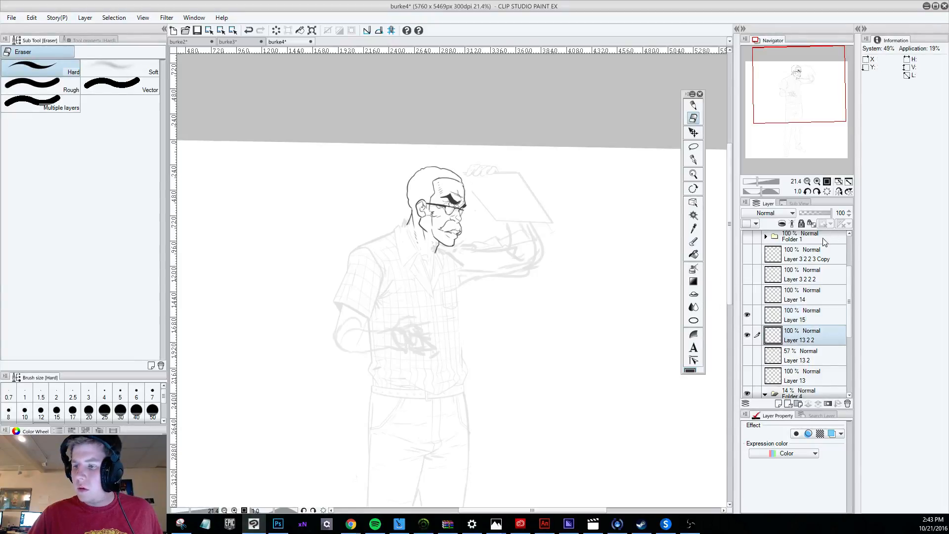
scroll(472, 252, down, 1)
scroll(779, 360, down, 5)
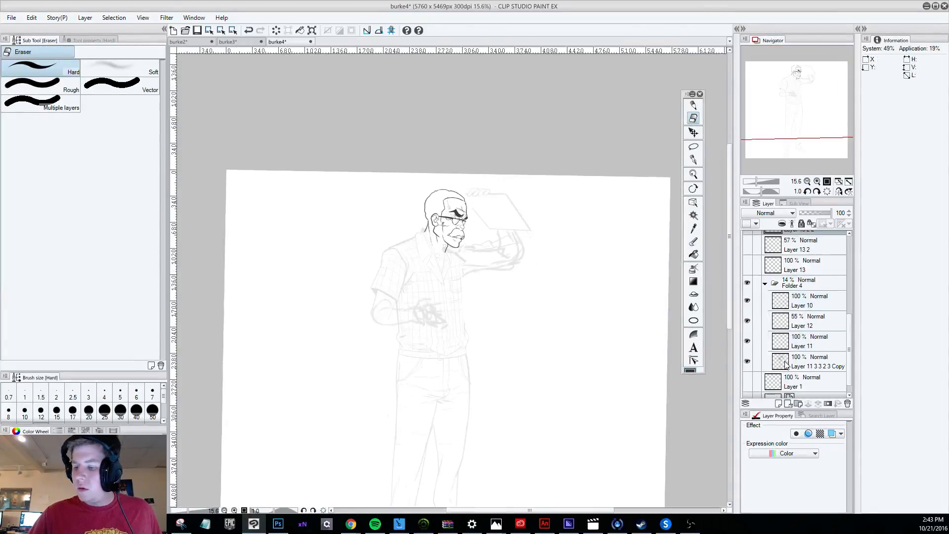
click(818, 348)
scroll(798, 328, up, 1)
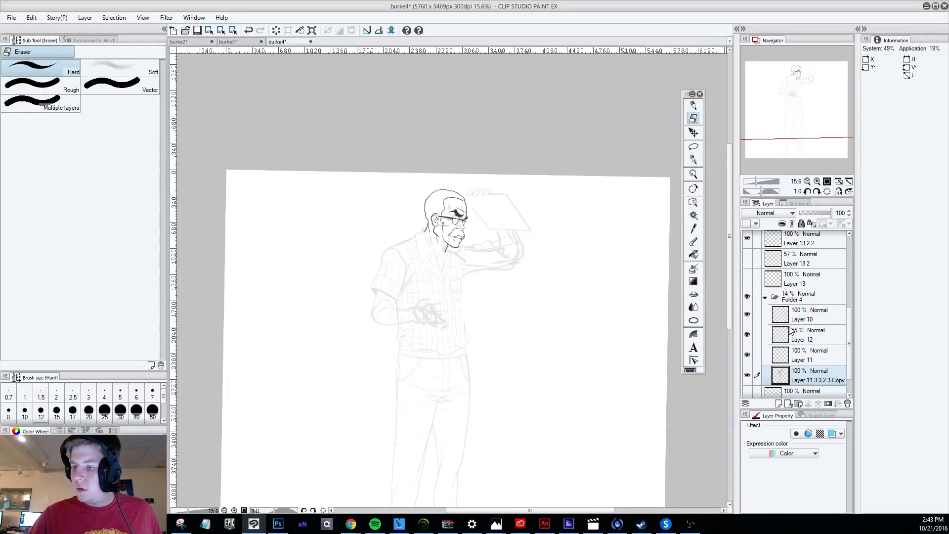
click(747, 376)
click(747, 376)
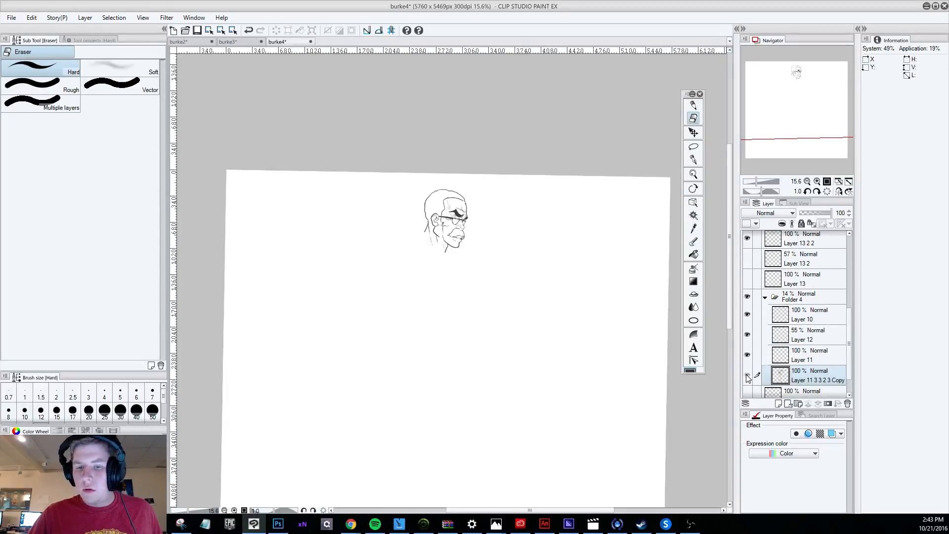
Examine the clean head against the faded body sketch, comparing the whole figure with close views of the face.
scroll(600, 339, down, 1)
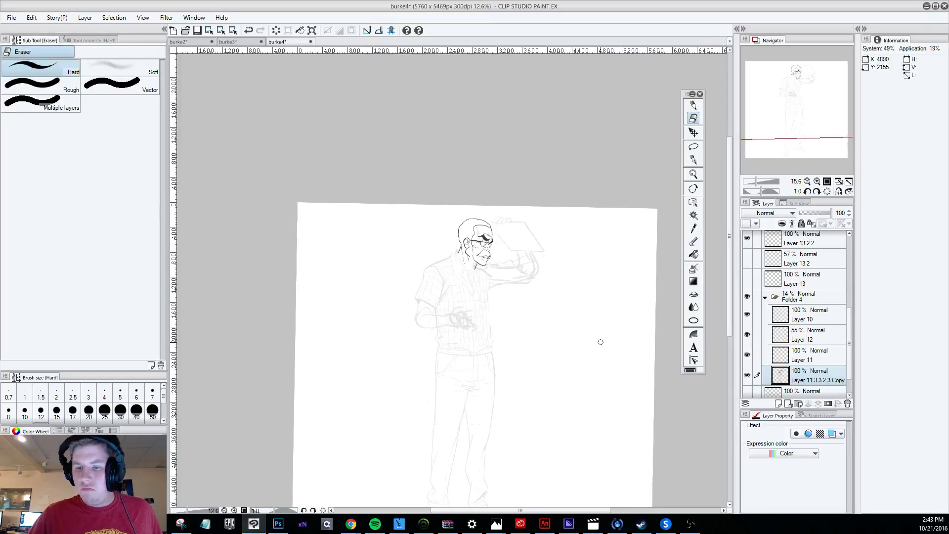
scroll(665, 349, up, 3)
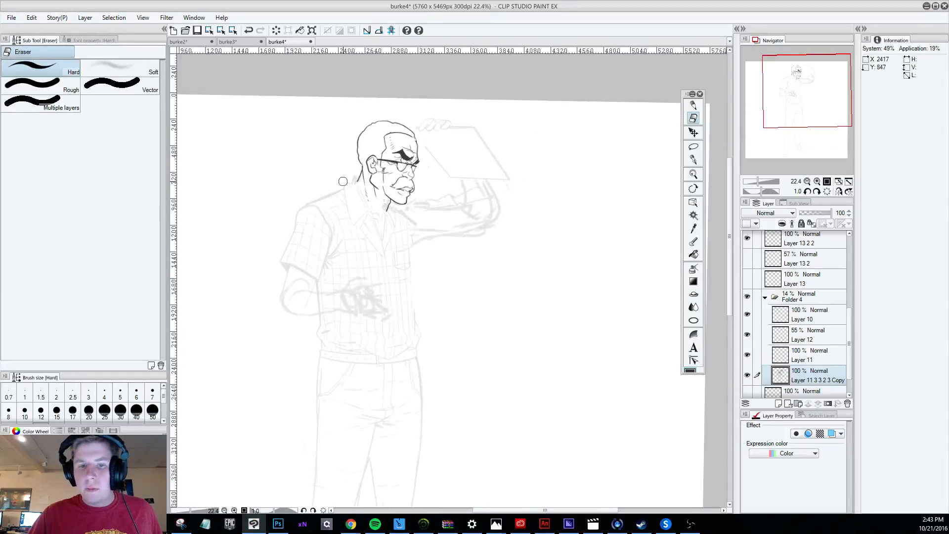
scroll(406, 193, up, 1)
scroll(409, 194, up, 1)
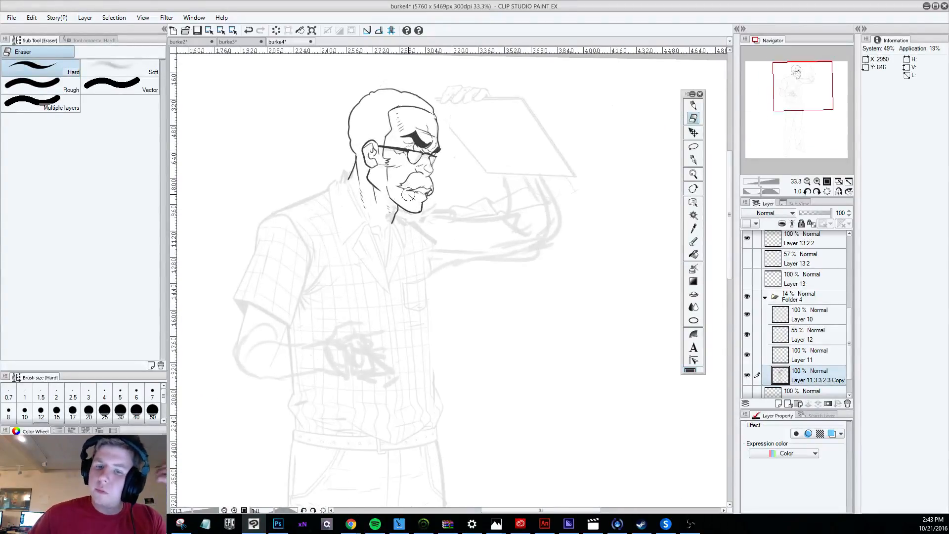
scroll(409, 194, up, 1)
scroll(434, 190, down, 3)
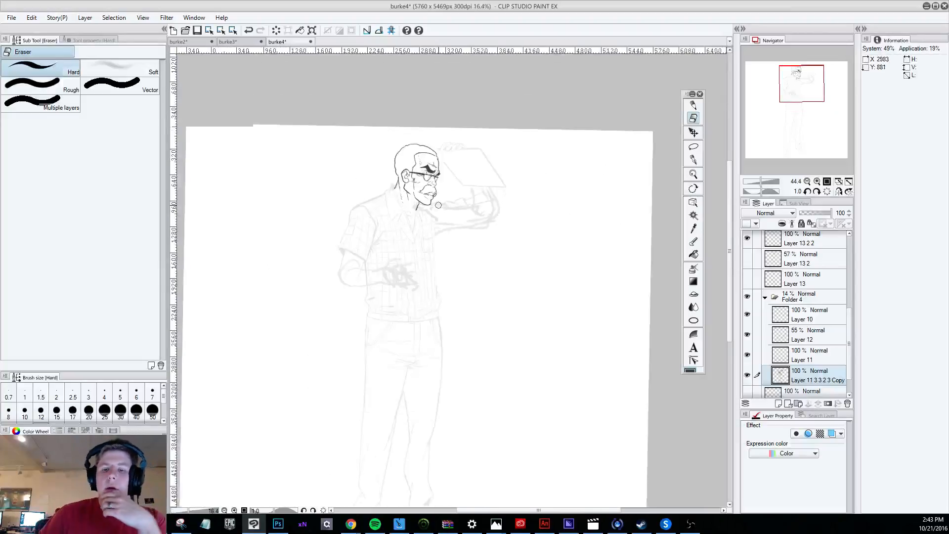
scroll(407, 189, up, 3)
scroll(406, 190, up, 1)
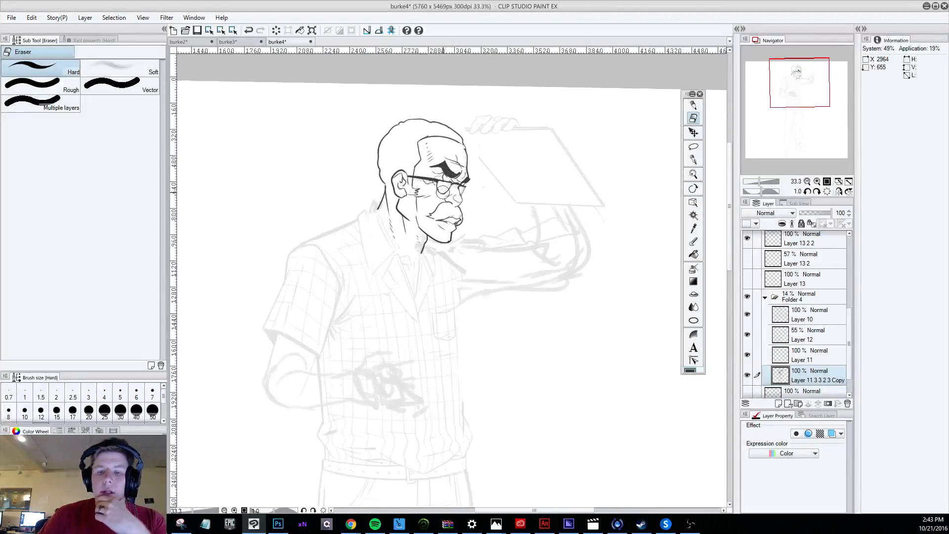
scroll(442, 193, down, 3)
scroll(446, 183, up, 3)
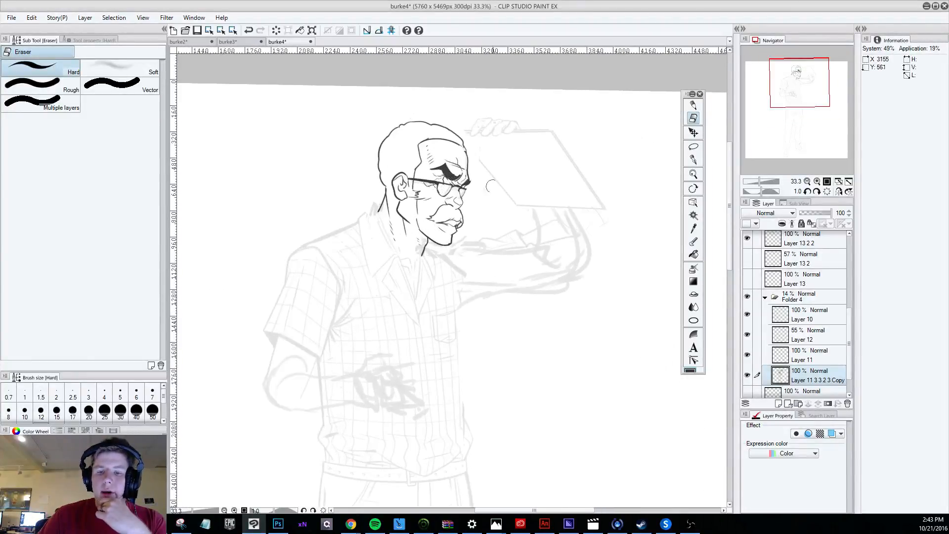
scroll(439, 197, down, 1)
scroll(437, 204, down, 1)
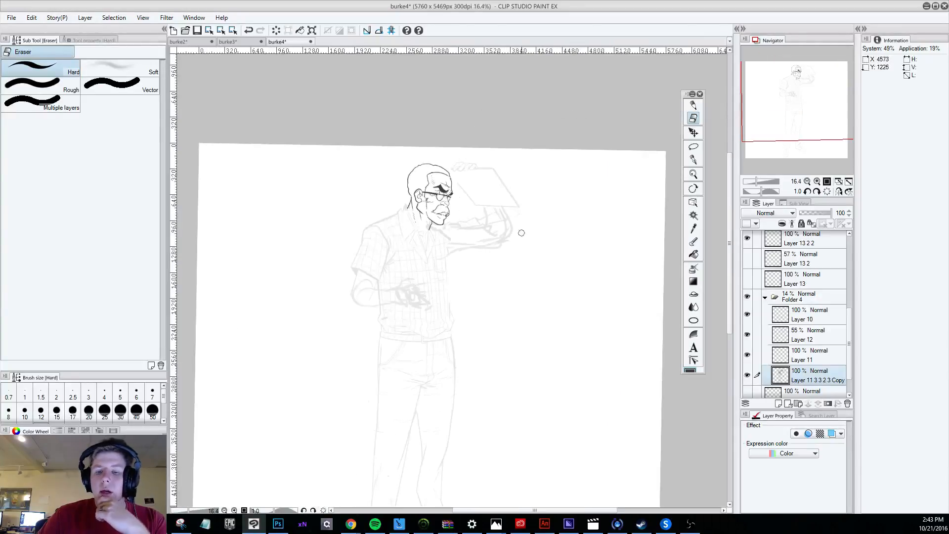
scroll(405, 172, up, 1)
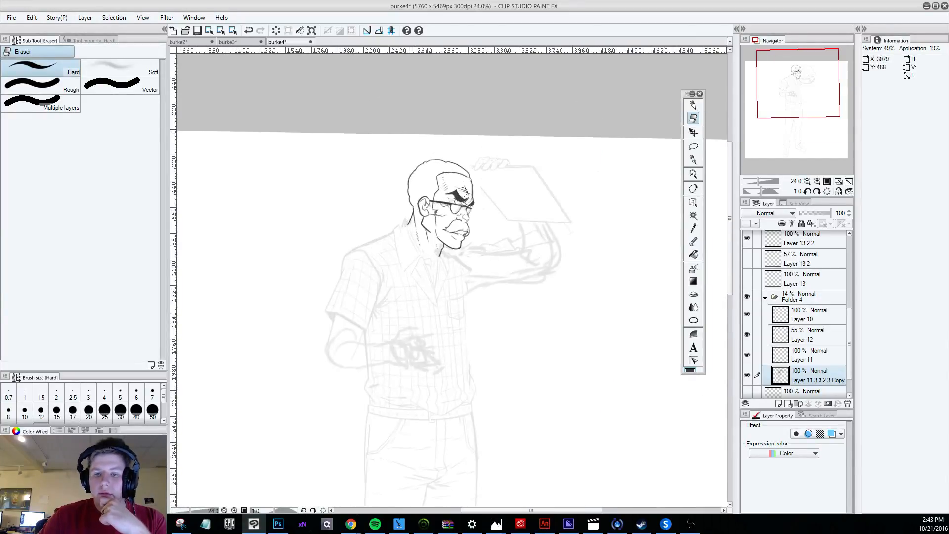
scroll(444, 192, up, 1)
scroll(444, 192, up, 1)
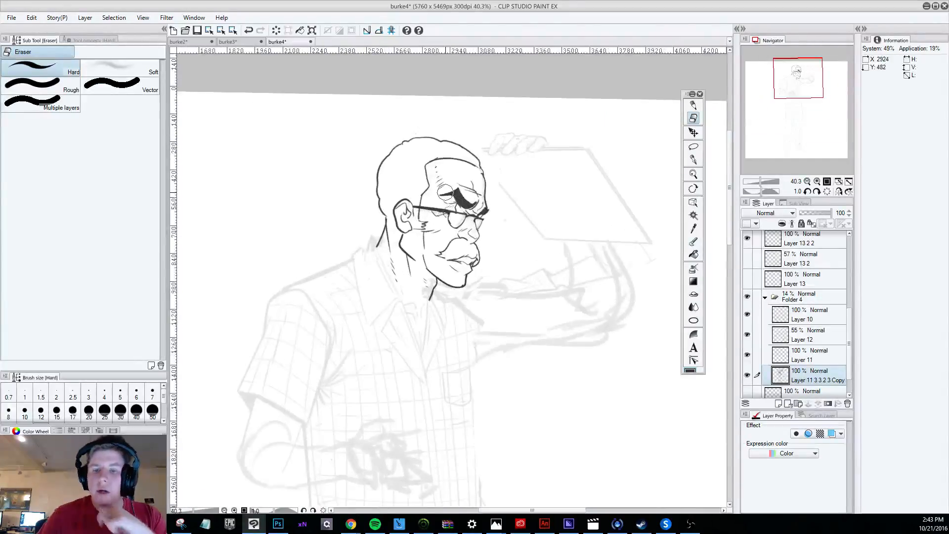
Choose the Darker pencil, make Layer 15 the active layer, and undo the stray pencil strokes.
click(693, 105)
key(ctrl+z)
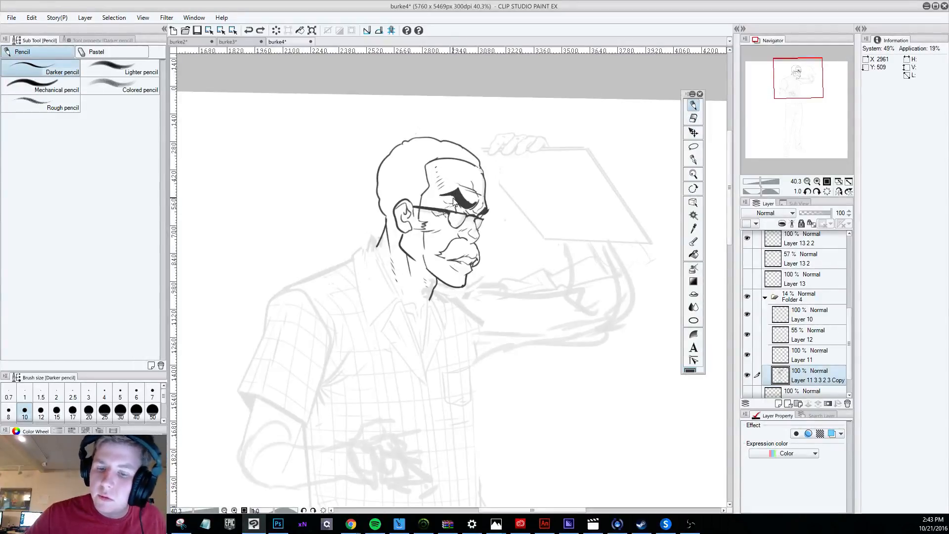
drag(848, 321, 852, 297)
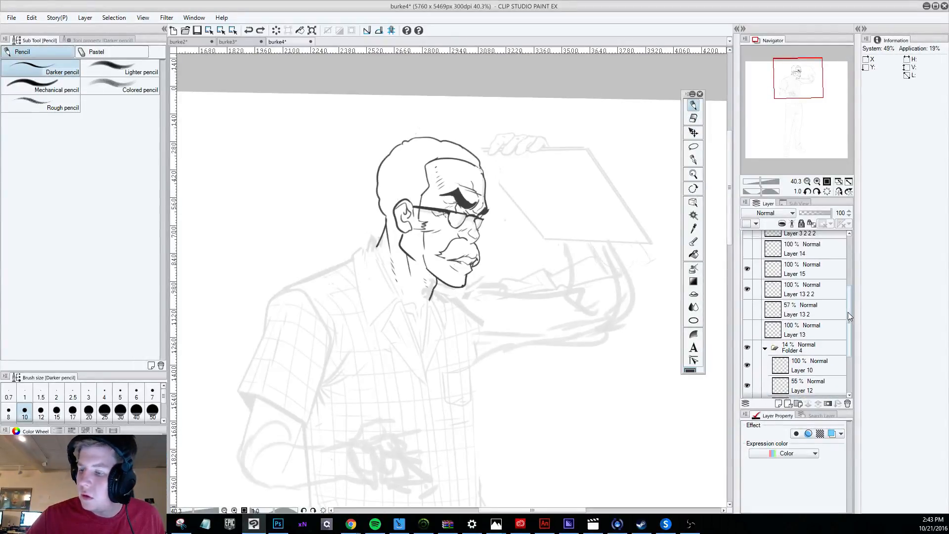
scroll(847, 312, up, 2)
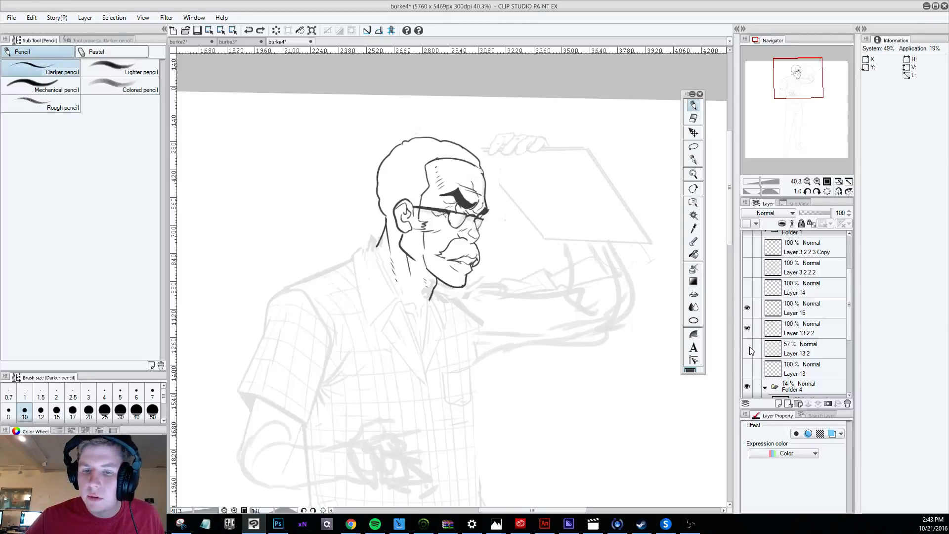
click(748, 308)
click(748, 308)
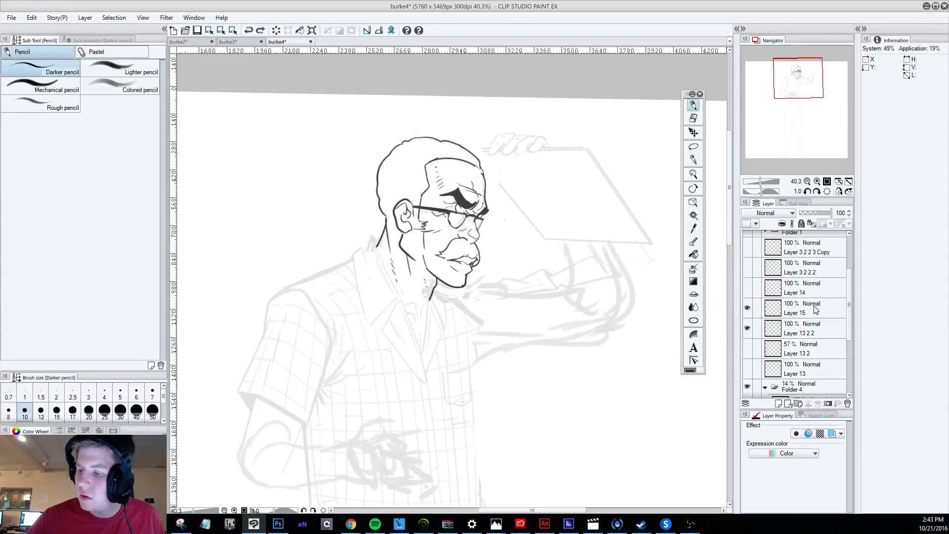
click(792, 306)
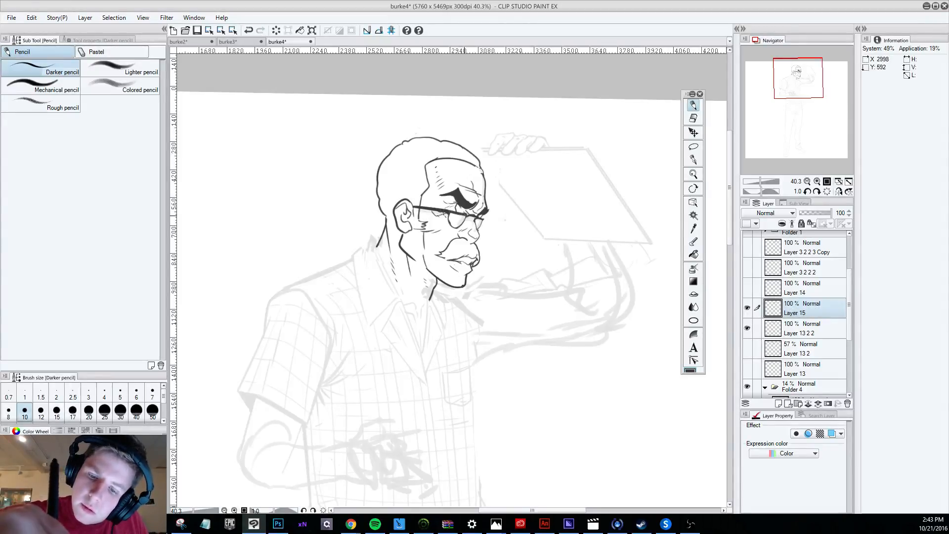
key(ctrl+z)
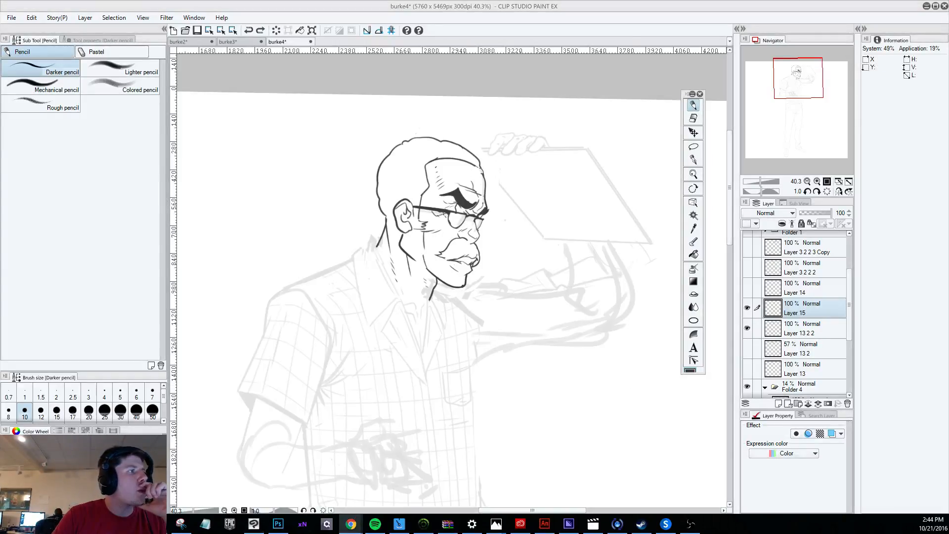
Erase part of the near lens outline on Layer 15 with the Hard eraser reduced to size 15.
scroll(463, 180, up, 5)
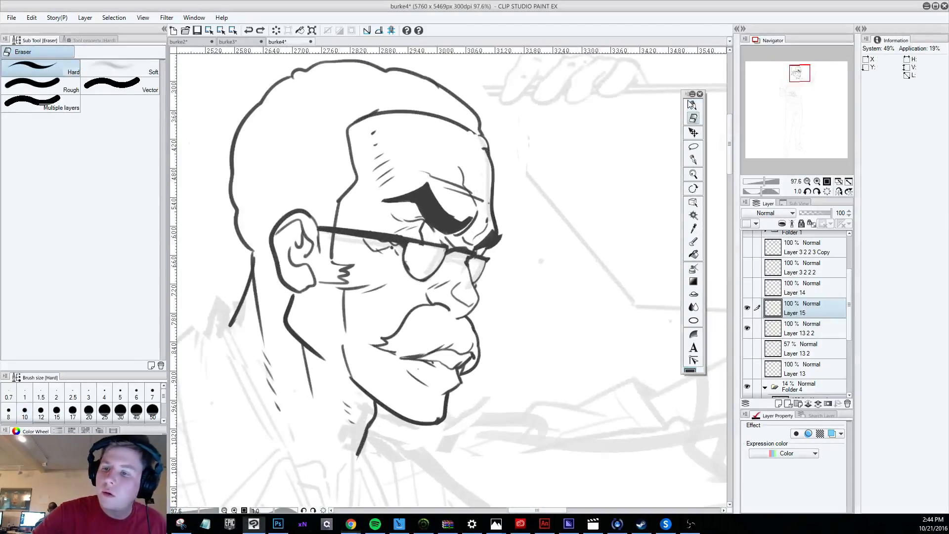
key(e)
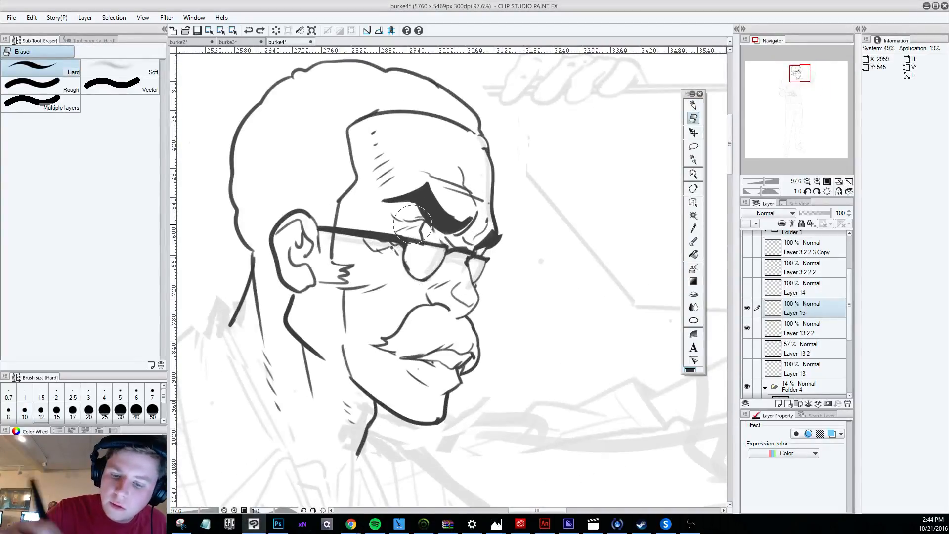
click(802, 331)
mouse_move(418, 255)
mouse_down()
mouse_move(426, 253)
mouse_move(423, 271)
mouse_up()
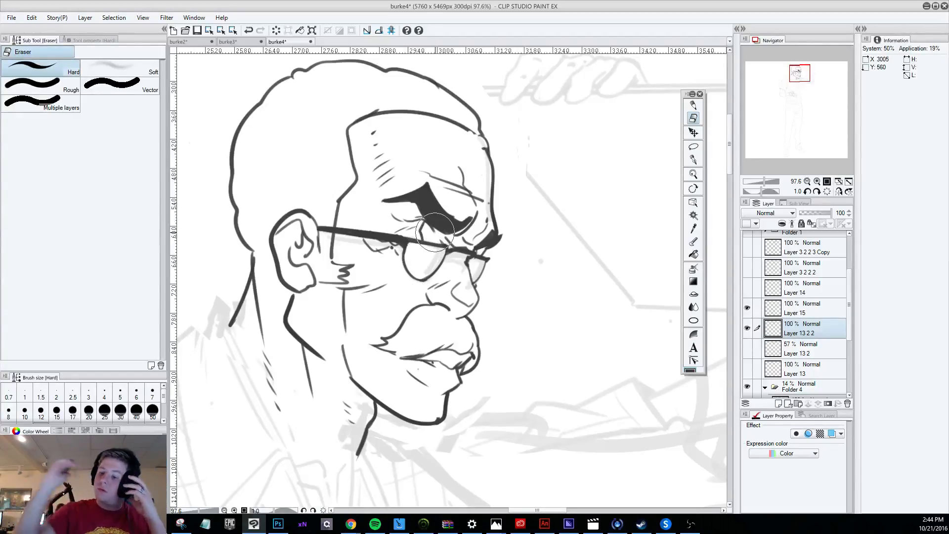
click(804, 310)
key([)
key([)
key([)
key([)
key([)
key([)
key([)
key([)
key([)
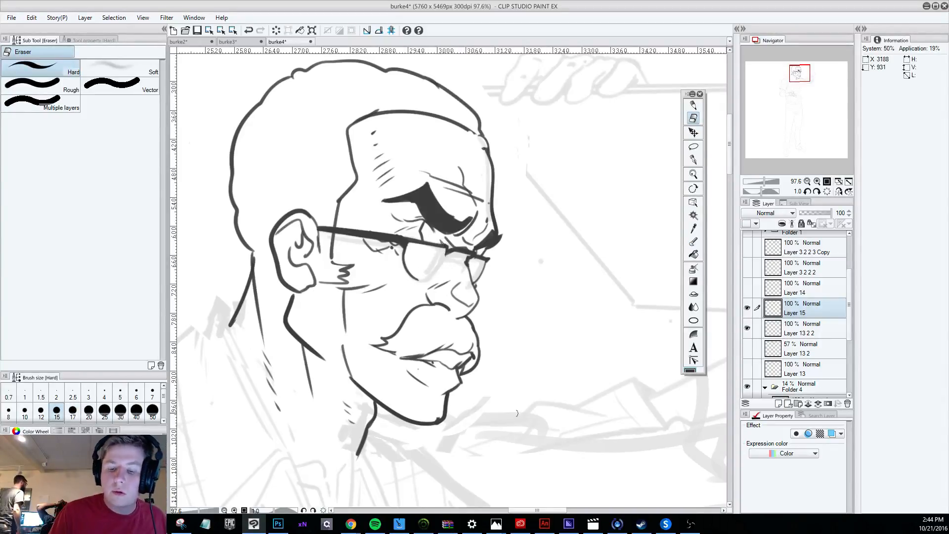
Rotate the canvas sideways and redraw the near lens's curved outline with the Darker pencil, undoing unsatisfactory strokes.
key(r)
mouse_move(470, 460)
mouse_down()
mouse_move(635, 358)
mouse_move(672, 312)
mouse_up()
click(693, 106)
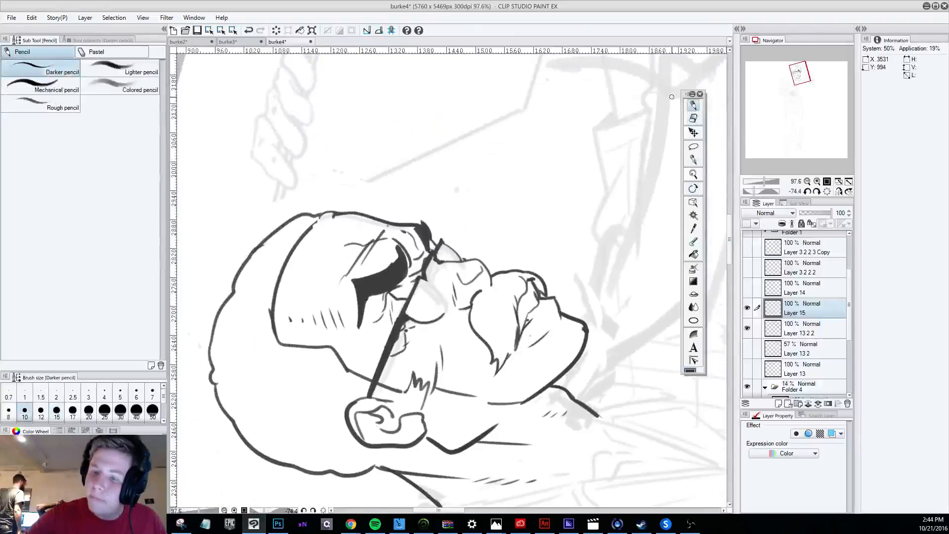
drag(420, 279, 445, 311)
key(ctrl+z)
mouse_move(420, 278)
mouse_down()
mouse_move(446, 308)
mouse_move(437, 286)
mouse_move(444, 315)
mouse_up()
key(ctrl+z)
key(ctrl+z)
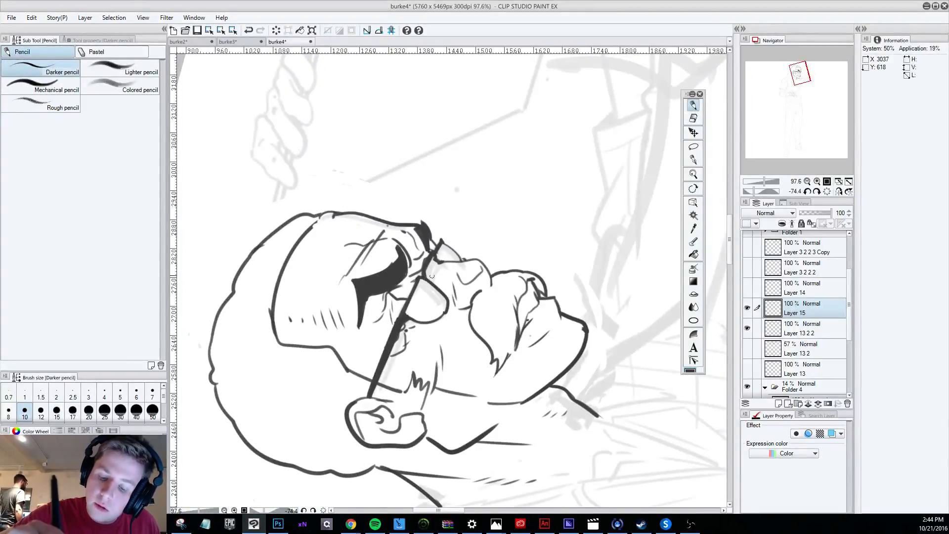
key(ctrl+z)
drag(423, 275, 444, 314)
Draw thin diagonal glare lines across both lenses of the glasses on Layer 15.
key(ctrl+z)
mouse_move(422, 276)
mouse_down()
mouse_move(443, 311)
mouse_move(425, 250)
mouse_move(408, 302)
mouse_move(427, 322)
mouse_move(414, 290)
mouse_move(430, 321)
mouse_up()
key(ctrl+z)
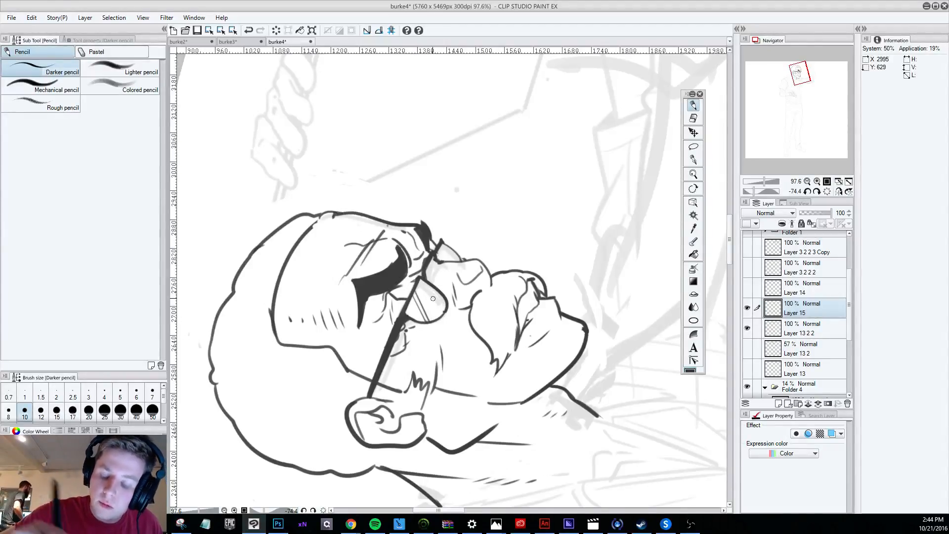
drag(430, 282, 442, 311)
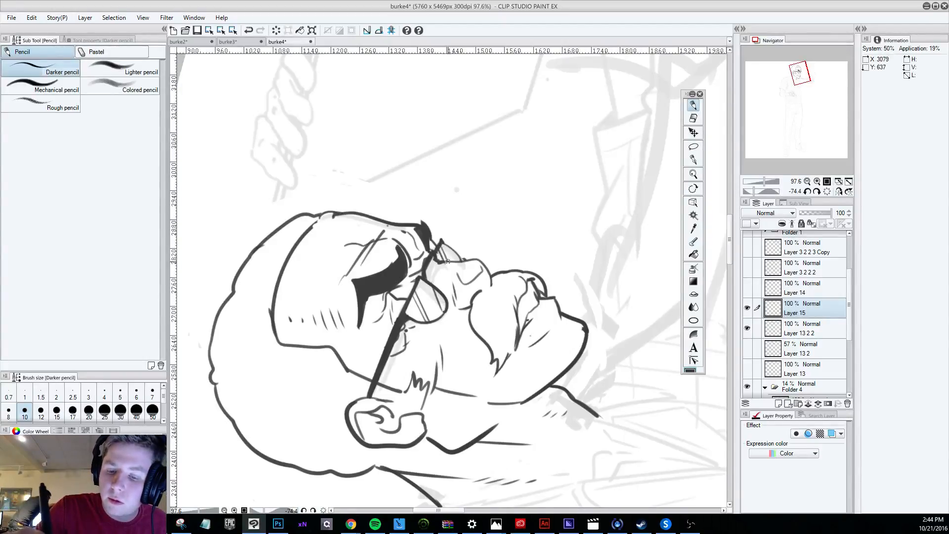
drag(443, 242, 452, 261)
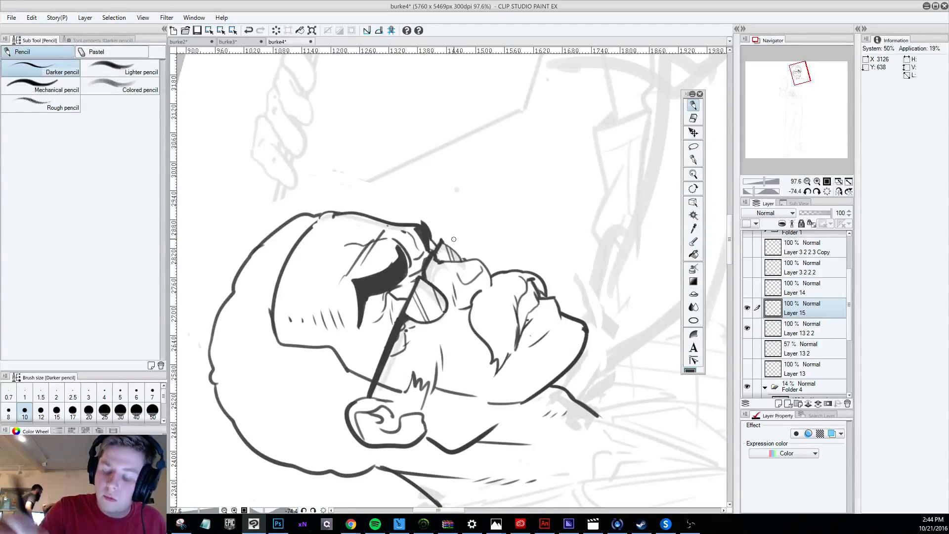
Turn the canvas back to nearly upright and make Layer 13 2 2 active with the Darker pencil selected.
scroll(453, 239, down, 8)
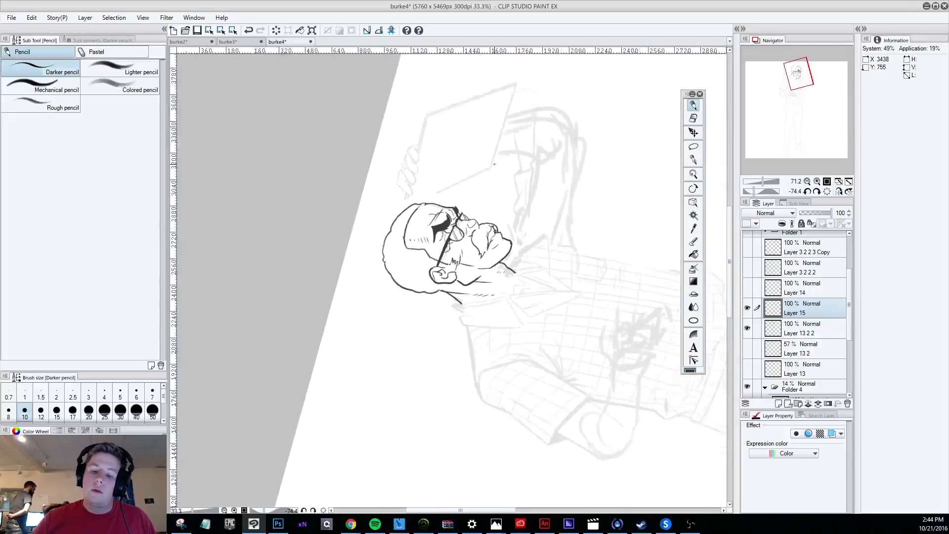
key(r)
mouse_move(514, 363)
mouse_down()
mouse_move(444, 363)
mouse_move(409, 318)
mouse_up()
scroll(524, 326, up, 2)
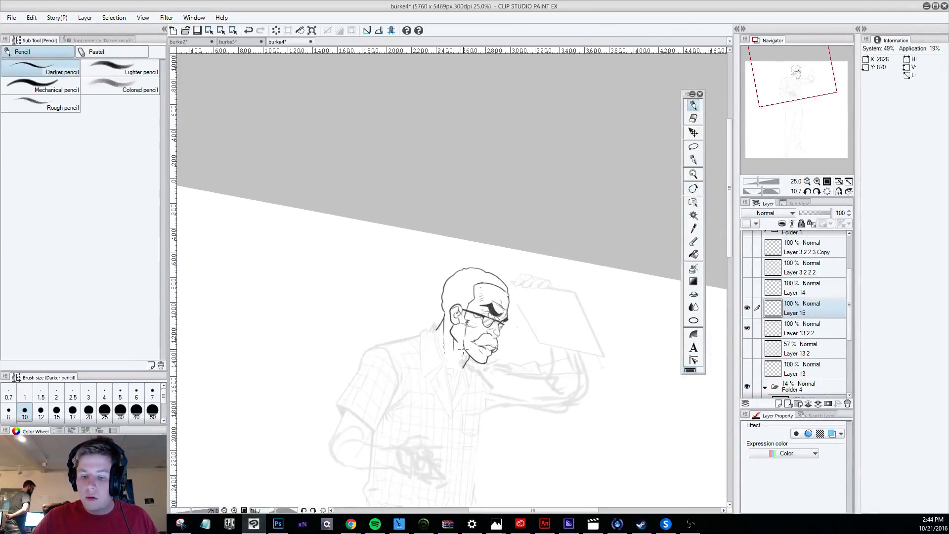
scroll(463, 348, up, 4)
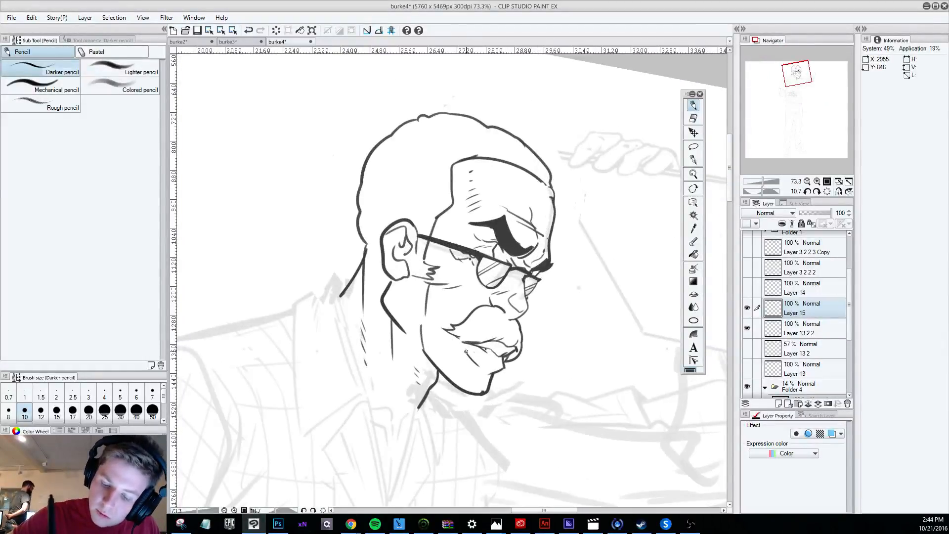
click(693, 120)
click(772, 324)
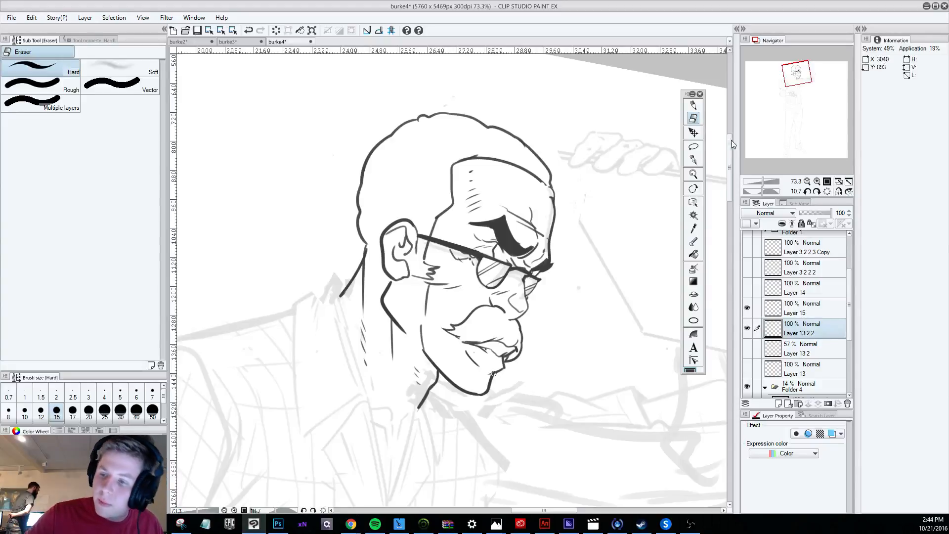
click(693, 105)
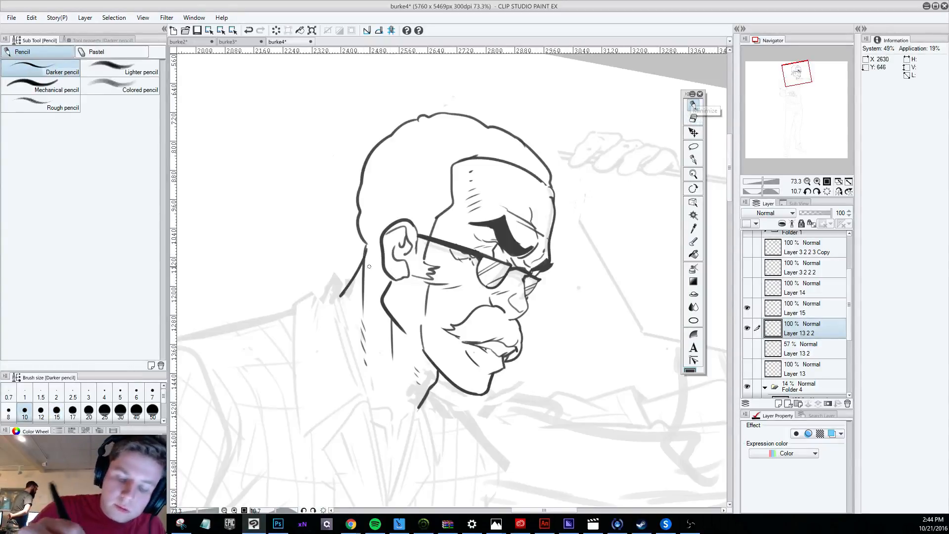
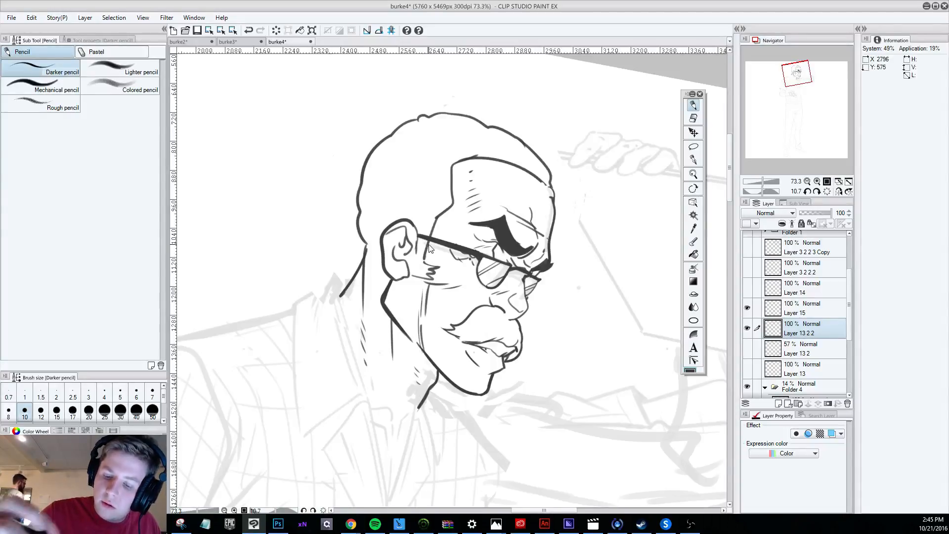
Try to redraw the jaw line between the ear and chin on Layer 13 2 2 with the size 10 Darker pencil, undoing unsatisfactory strokes.
key(ctrl+z)
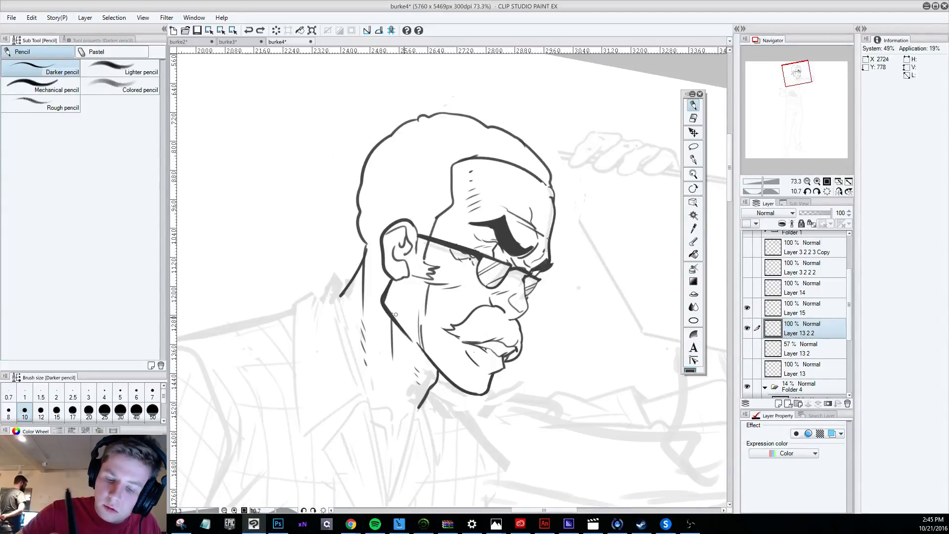
drag(395, 314, 426, 319)
key(ctrl+z)
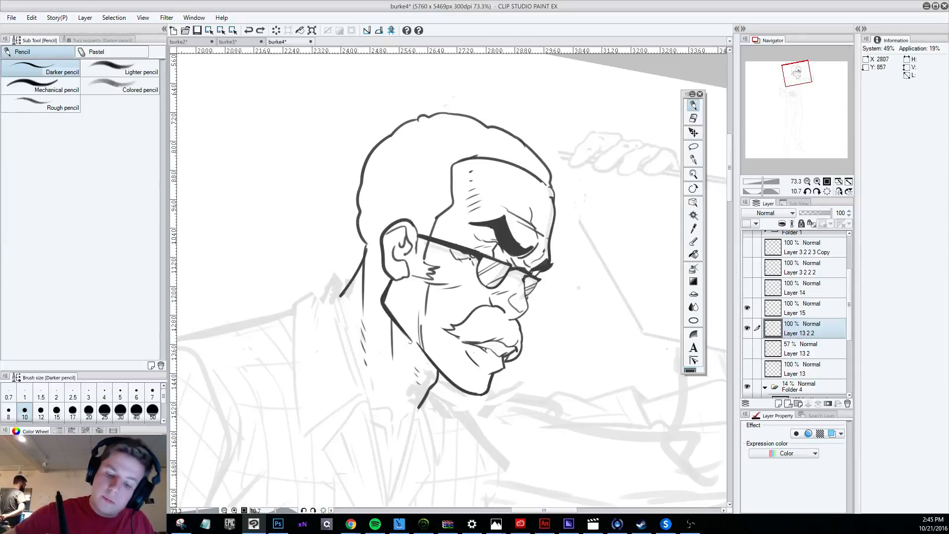
key(ctrl+z)
mouse_move(436, 373)
mouse_down()
mouse_move(398, 324)
mouse_move(438, 372)
mouse_move(410, 342)
mouse_up()
key(ctrl+z)
key(ctrl+z)
drag(437, 372, 408, 341)
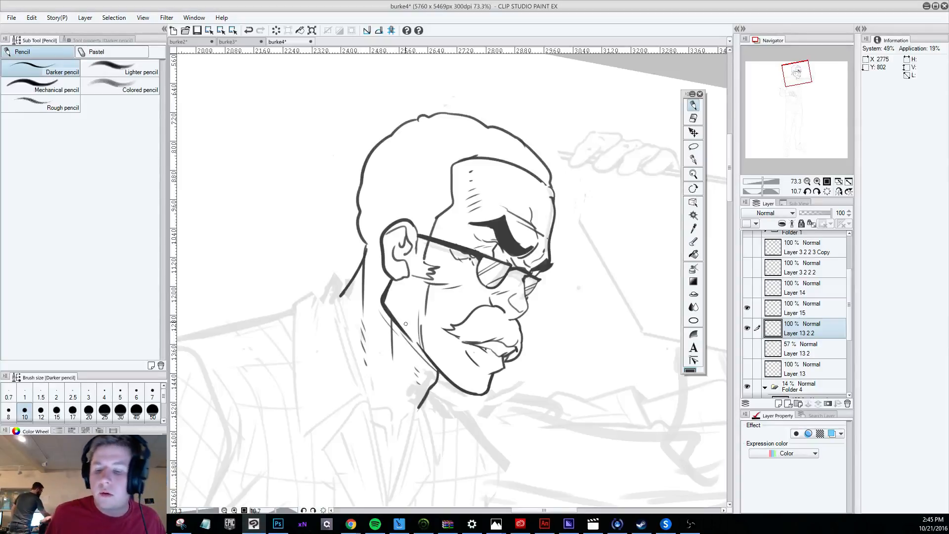
Erase the connecting part of the jaw line beside the cheek with the size 15 Hard eraser and return to the Darker pencil.
scroll(595, 431, down, 6)
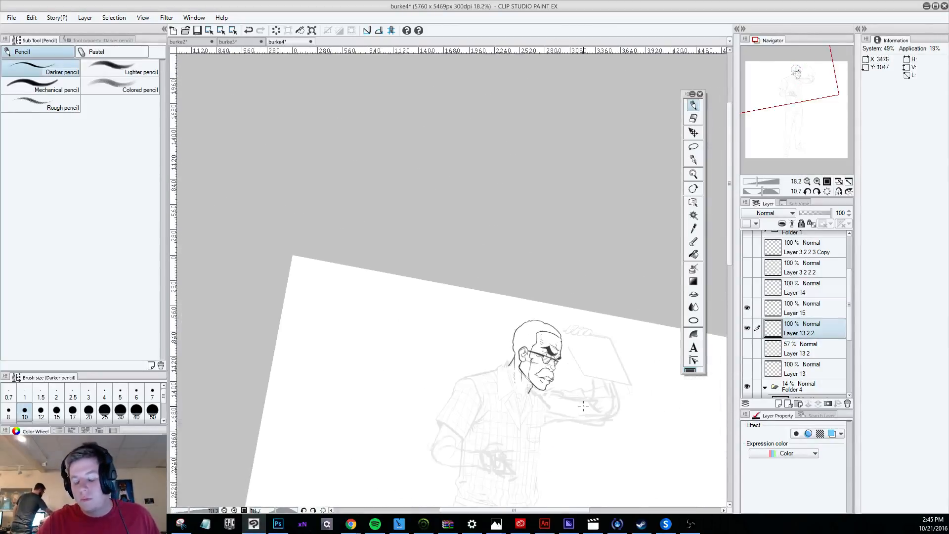
scroll(594, 431, up, 4)
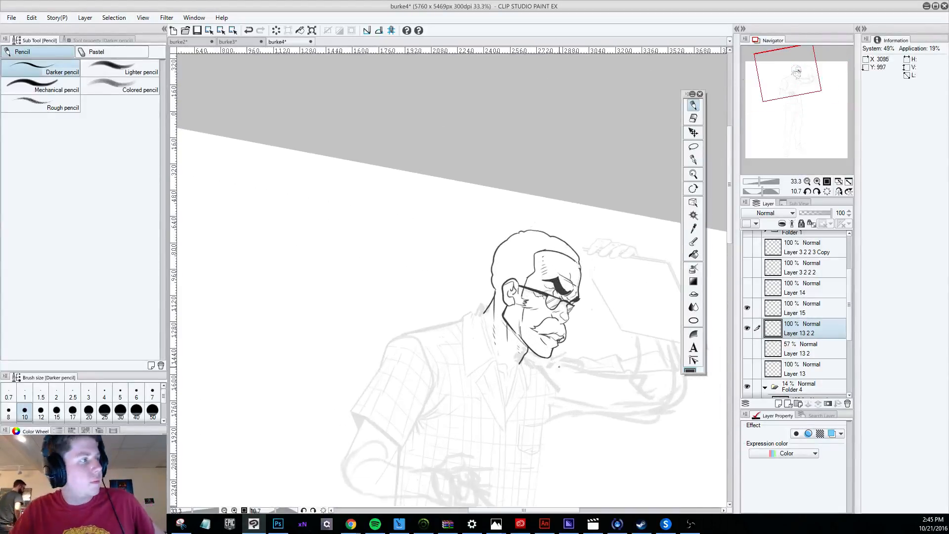
key(e)
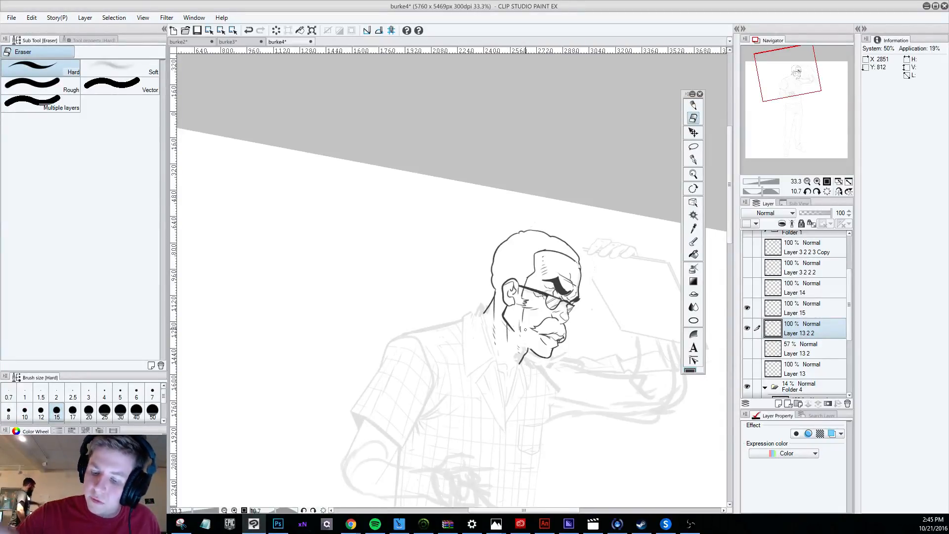
key(p)
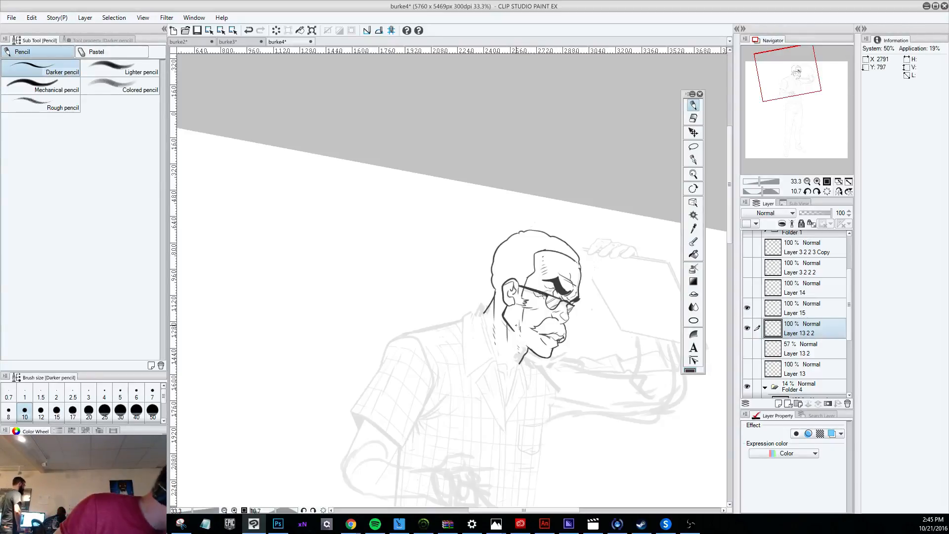
Try strokes on the face with the Darker pencil enlarged to size 17 and undo them.
key(bracketright)
key(bracketright)
key(bracketright)
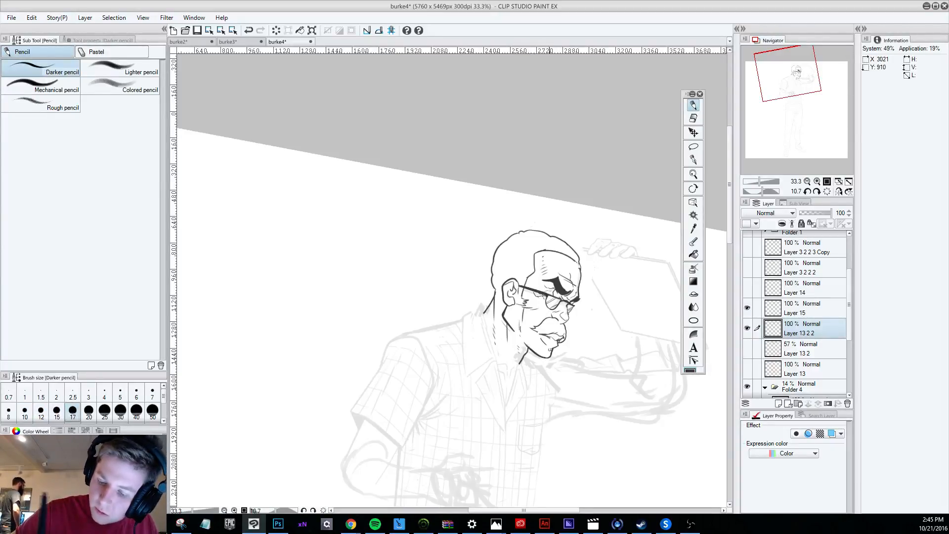
key(ctrl+z)
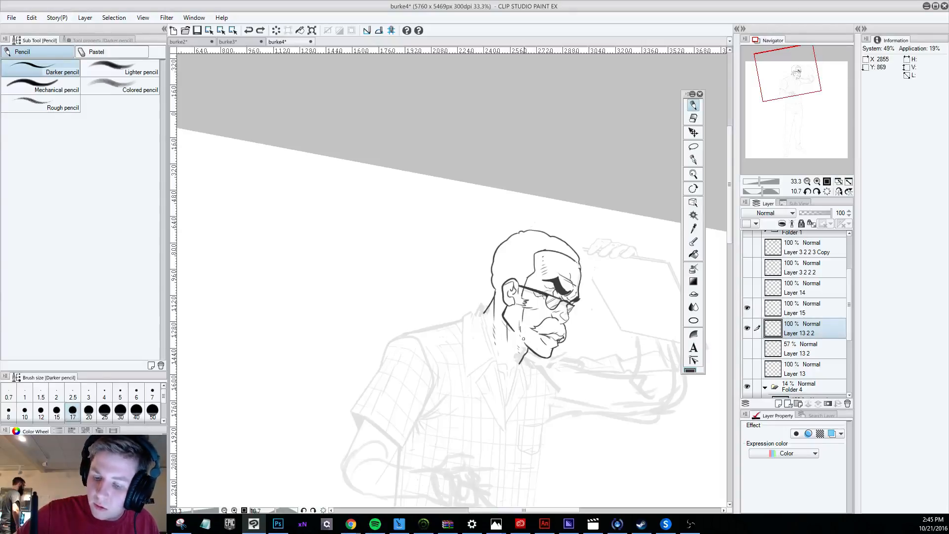
scroll(538, 338, down, 4)
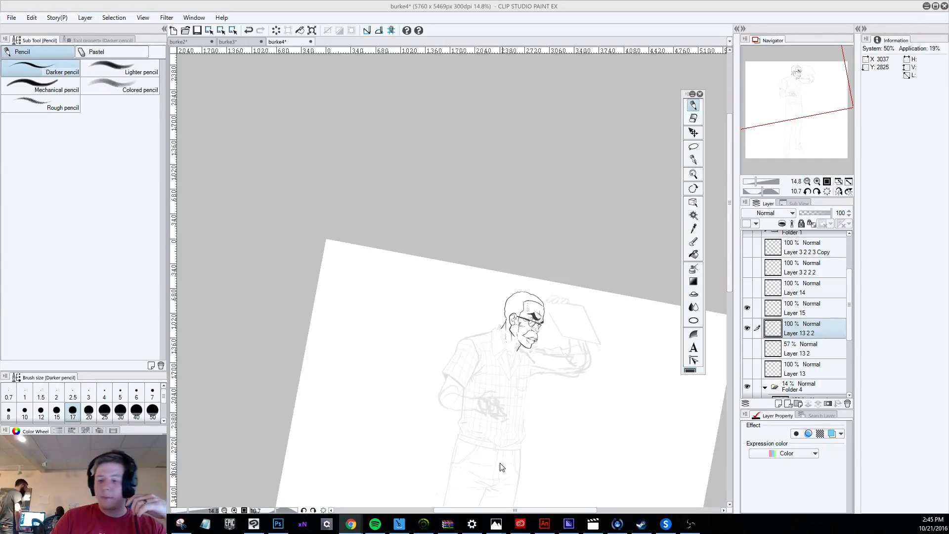
scroll(541, 324, up, 8)
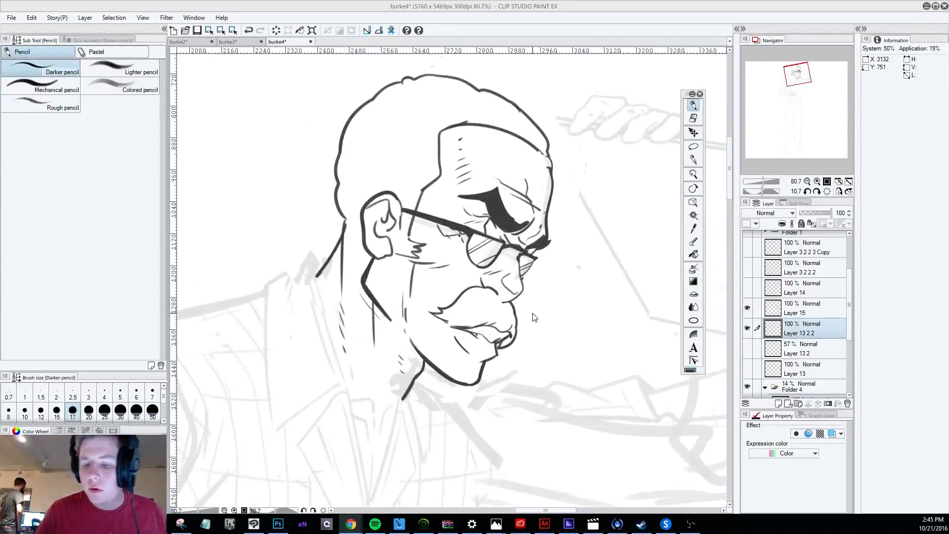
key(ctrl+z)
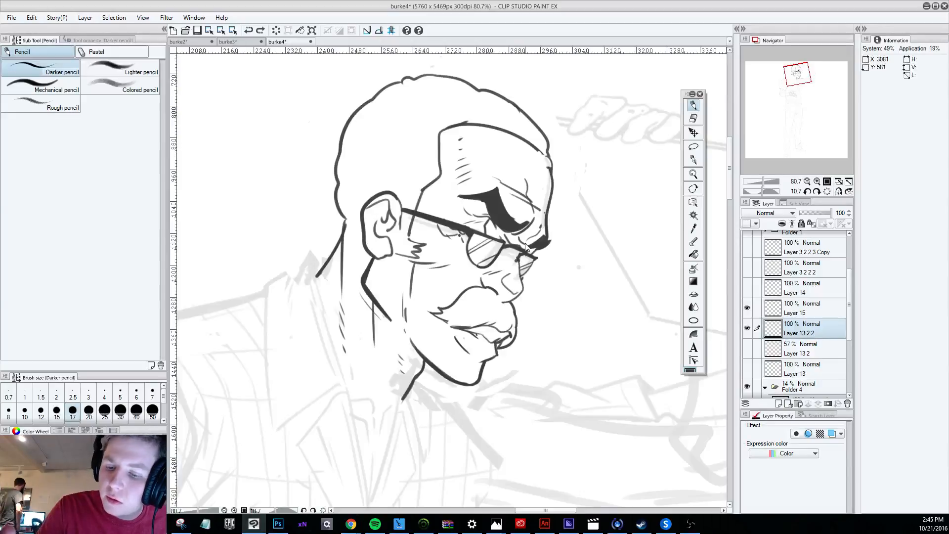
Reduce the Darker pencil to size 12 and darken the short crease beside the nostril above the mustache.
key(bracketleft)
key(bracketleft)
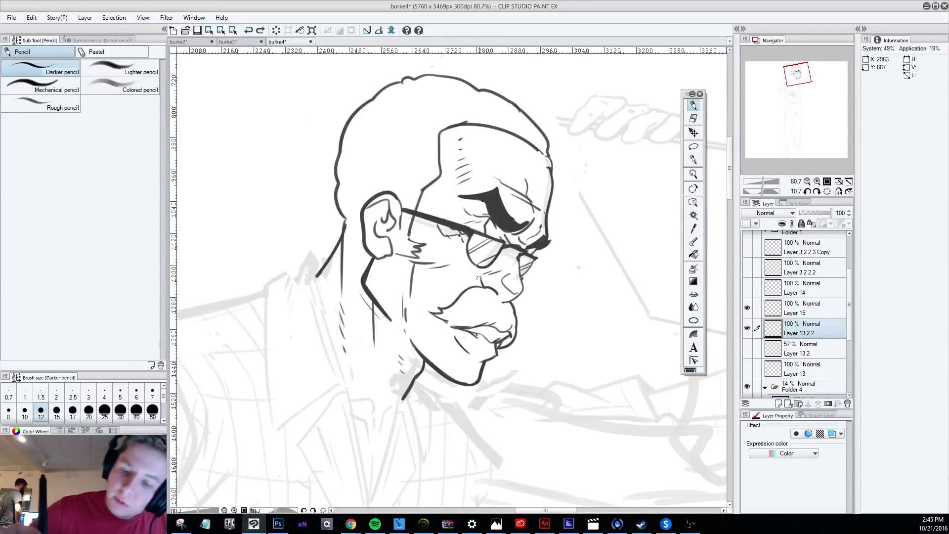
drag(479, 276, 485, 286)
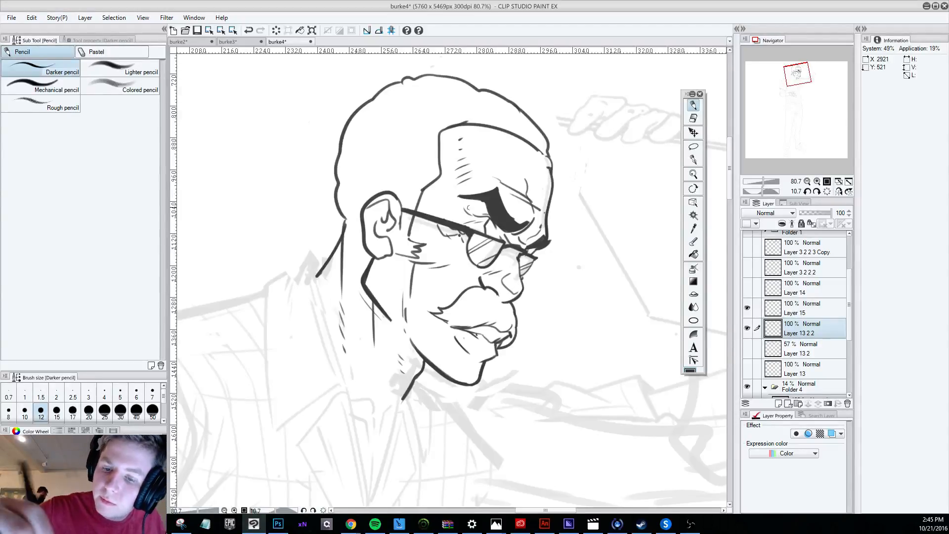
Thicken the near lens's rear edge with the Darker pencil, undoing the trial strokes around the eye and lens.
drag(470, 214, 483, 217)
key(ctrl+z)
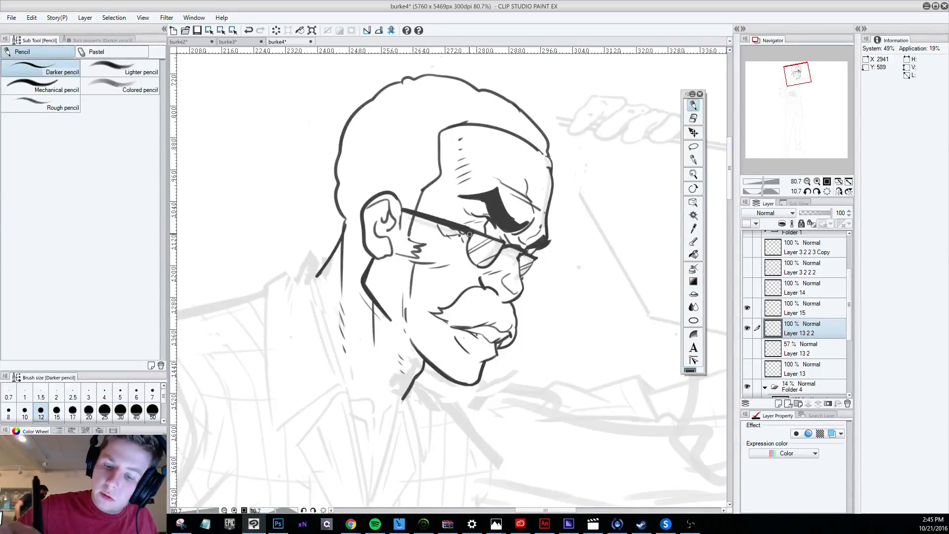
drag(470, 234, 482, 266)
key(ctrl+z)
drag(470, 233, 481, 267)
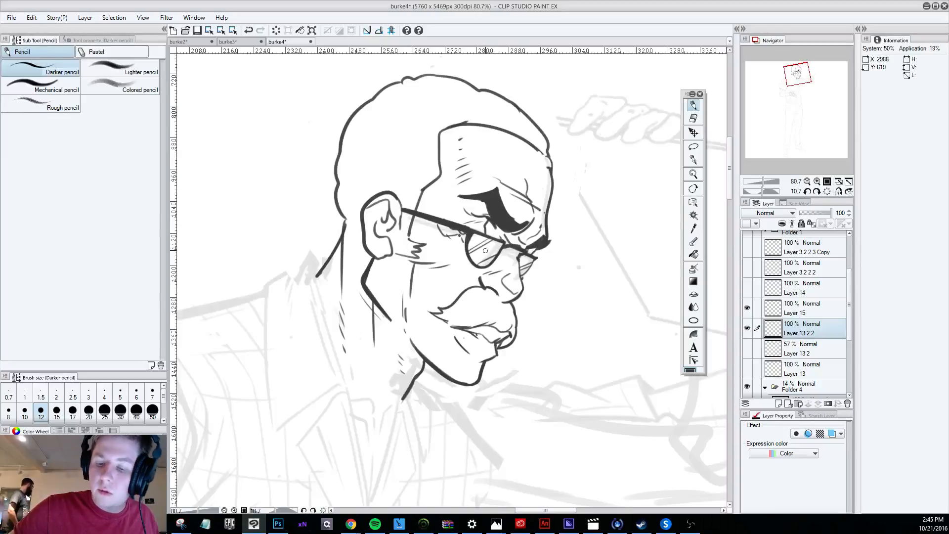
Rotate the canvas sideways and redraw the line along the mustache's lower edge and mouth, undoing unsatisfactory strokes.
key(r)
mouse_move(571, 449)
mouse_down()
mouse_move(470, 451)
mouse_move(586, 199)
mouse_move(479, 308)
mouse_move(496, 293)
mouse_move(489, 292)
mouse_up()
key(ctrl+z)
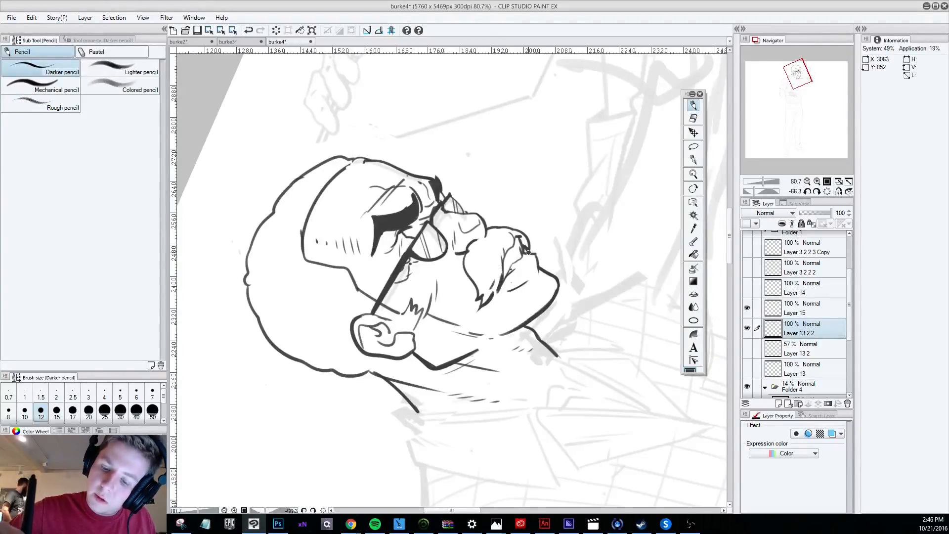
mouse_move(504, 256)
mouse_down()
mouse_move(498, 287)
mouse_move(518, 236)
mouse_up()
key(ctrl+z)
key(ctrl+z)
key(ctrl+z)
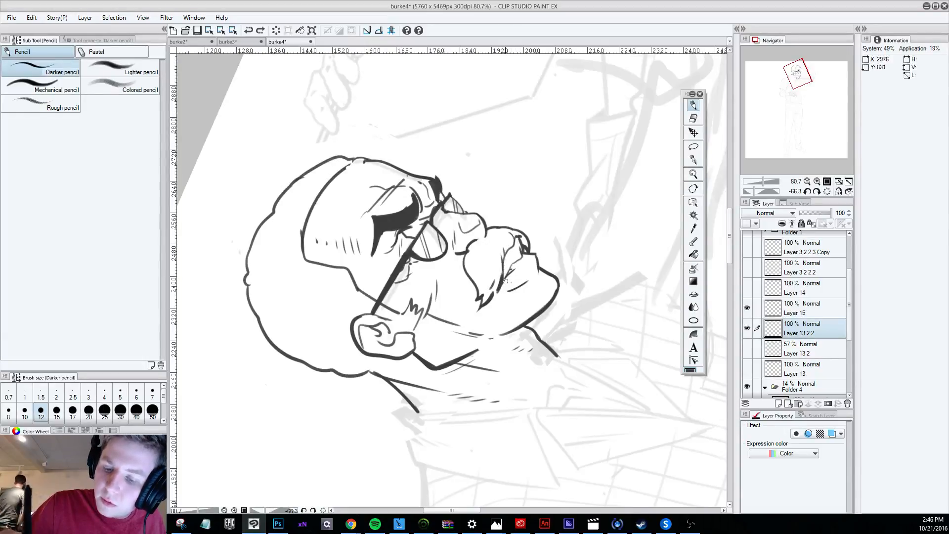
drag(501, 289, 519, 258)
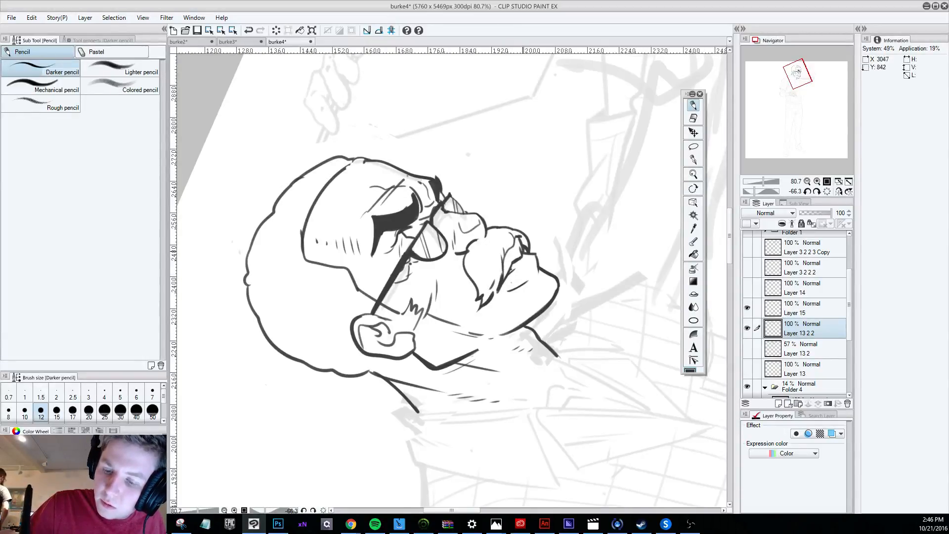
scroll(521, 219, down, 7)
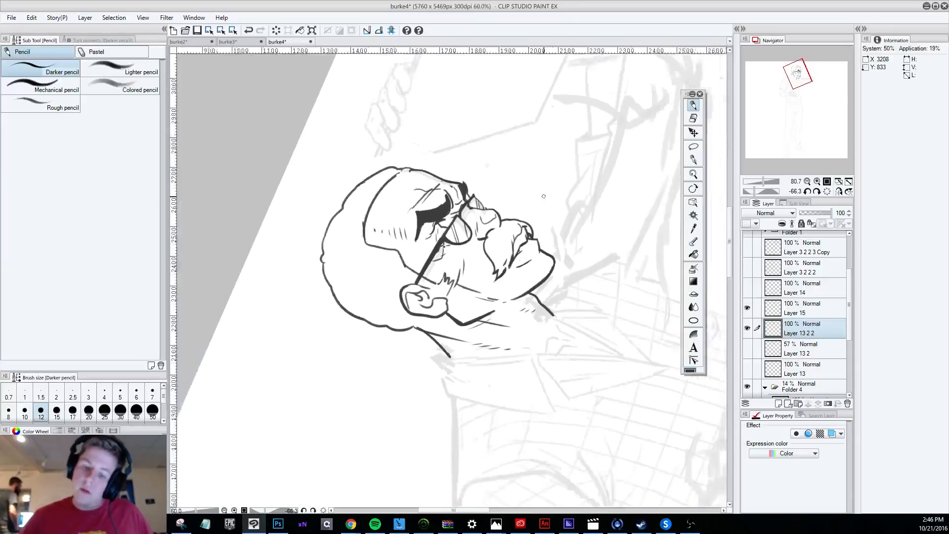
Turn the canvas back to -11.7 degrees, undo trial strokes below the ear, and clean up the earlobe lines with the Hard eraser.
key(r)
mouse_move(564, 373)
mouse_down()
mouse_move(515, 407)
mouse_move(449, 351)
mouse_up()
scroll(566, 336, up, 1)
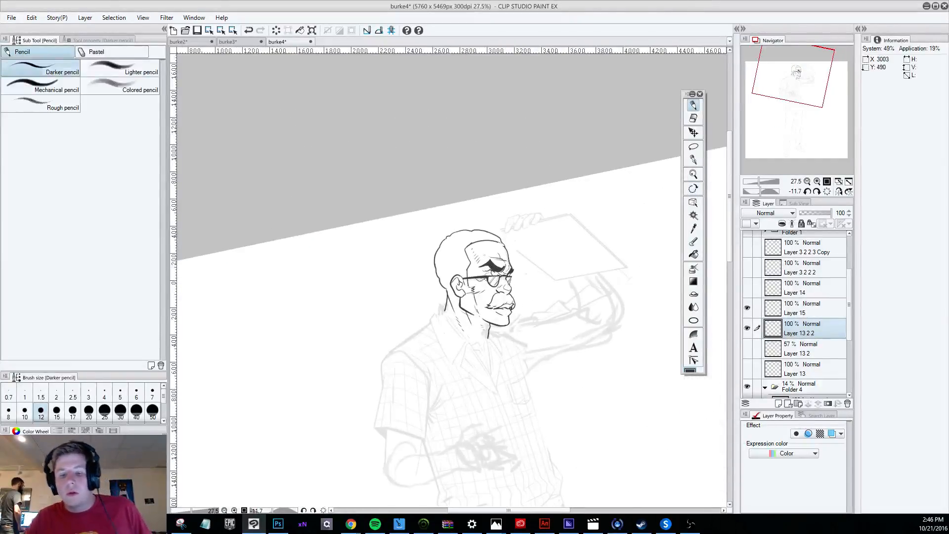
scroll(494, 252, up, 3)
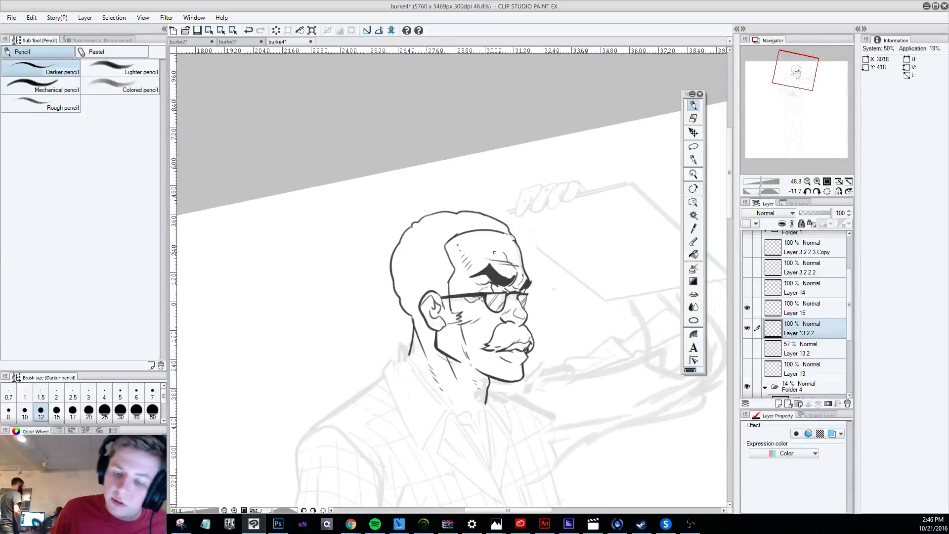
mouse_move(413, 320)
mouse_down()
mouse_move(424, 302)
mouse_move(411, 314)
mouse_move(422, 320)
mouse_move(424, 301)
mouse_move(411, 314)
mouse_move(426, 321)
mouse_move(428, 326)
mouse_up()
key(ctrl+z)
key(ctrl+z)
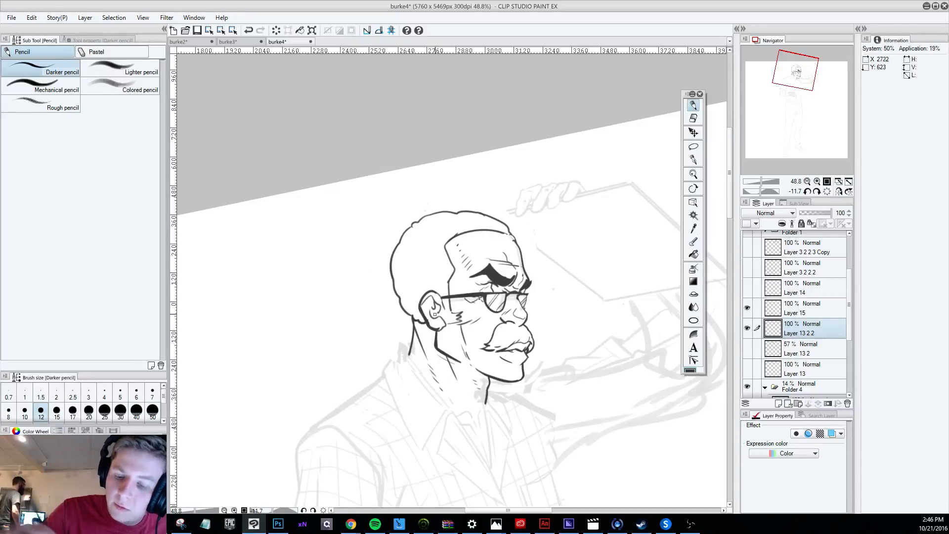
click(693, 118)
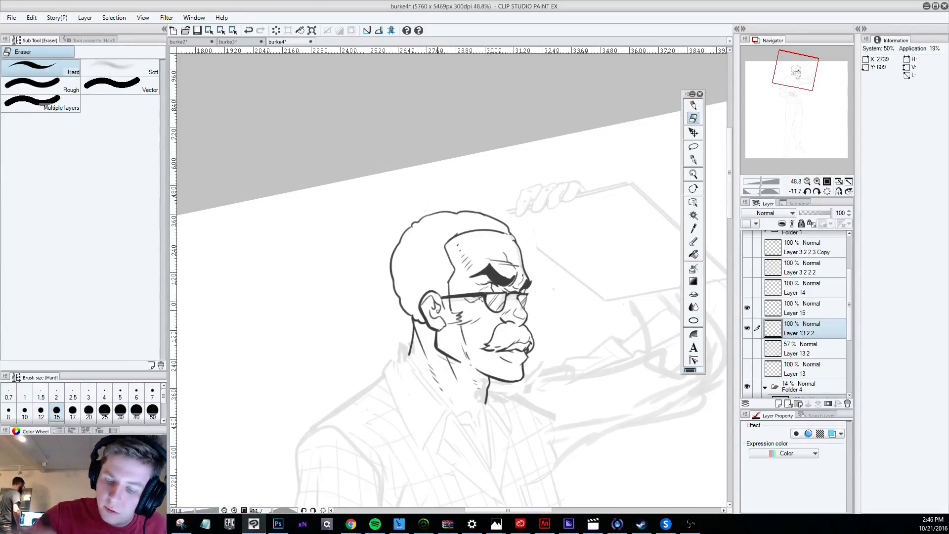
click(693, 104)
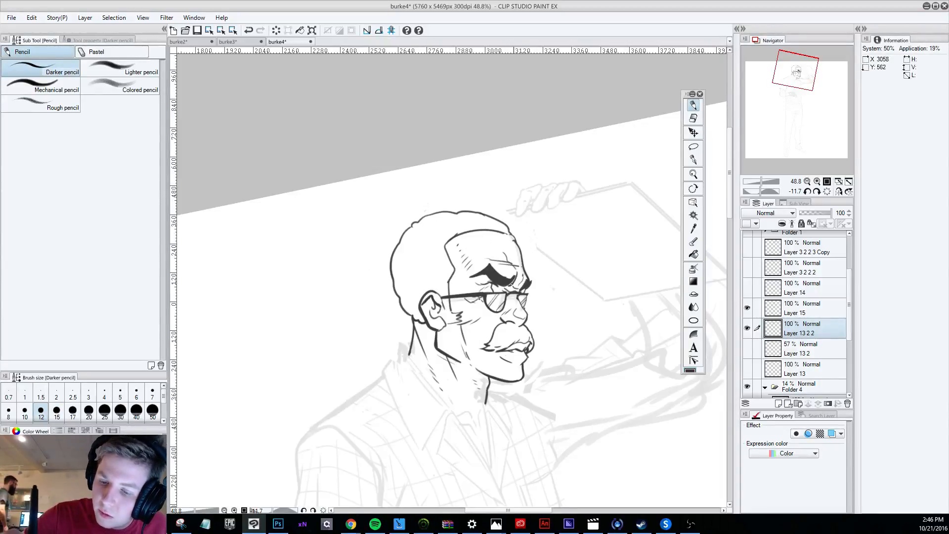
Touch up the outer tip of the near eyebrow with the Darker pencil and Hard eraser, undoing unwanted strokes.
key(ctrl+z)
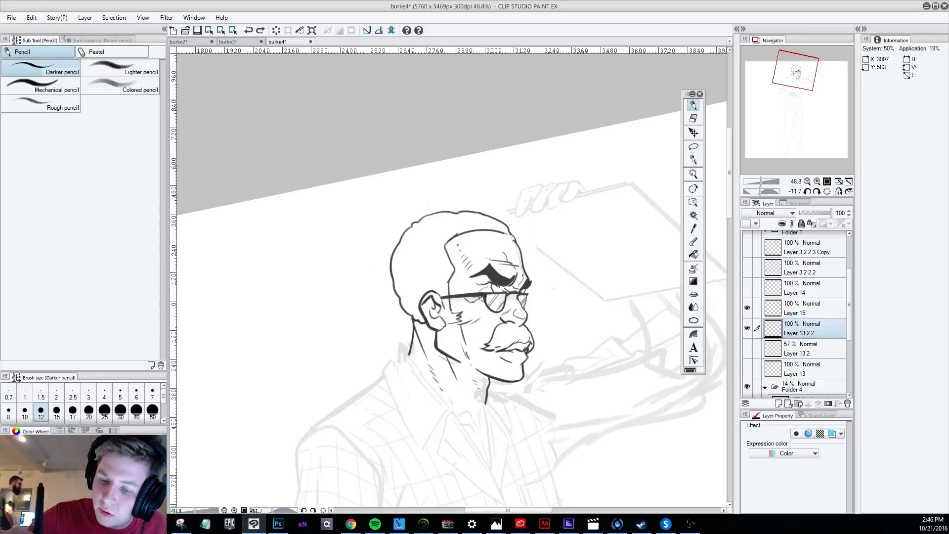
drag(487, 281, 494, 284)
key(ctrl+z)
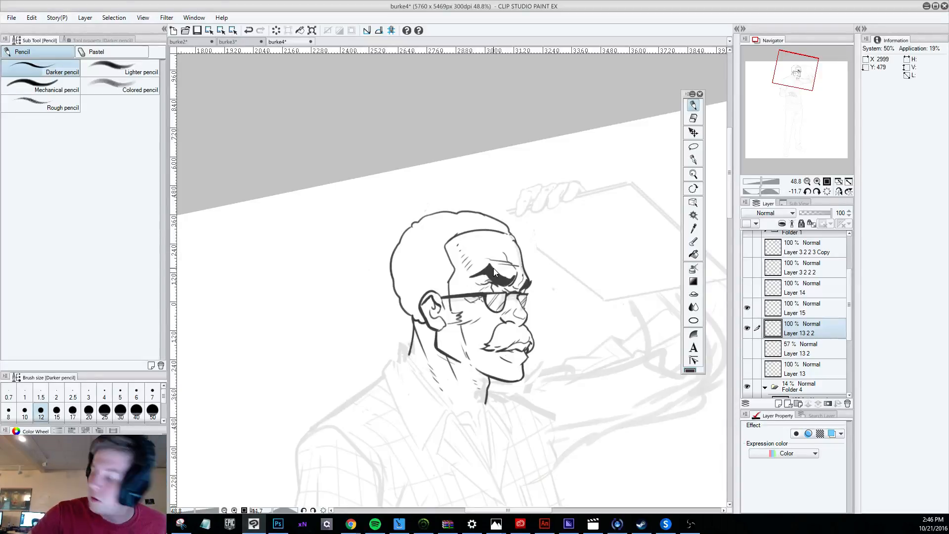
key(ctrl+z)
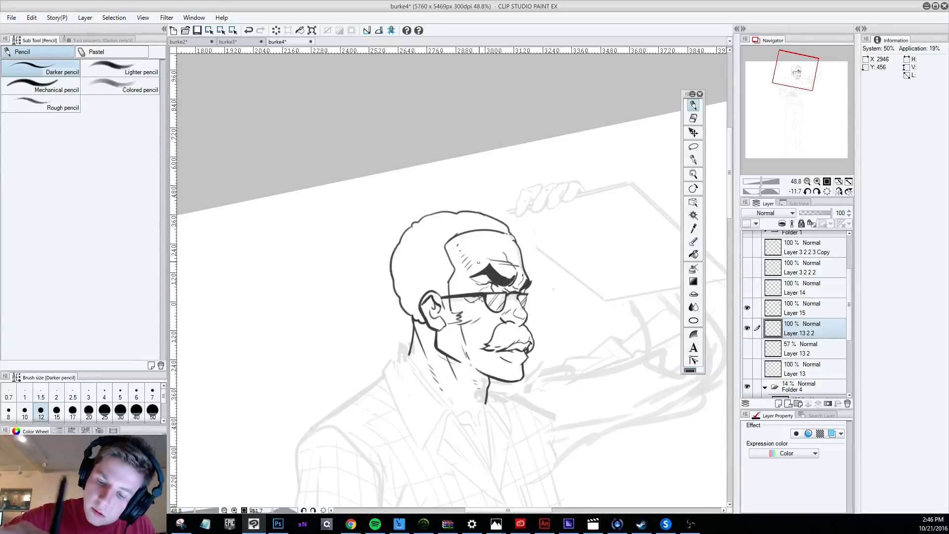
drag(472, 280, 479, 279)
key(e)
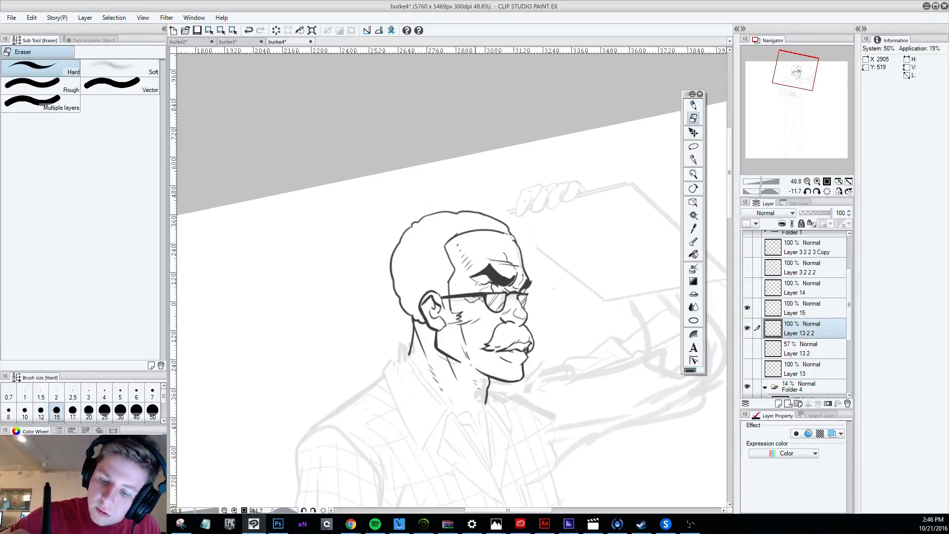
Darken the forehead crease above the brow and the hairline corner at the temple with the size 12 Darker pencil.
key(p)
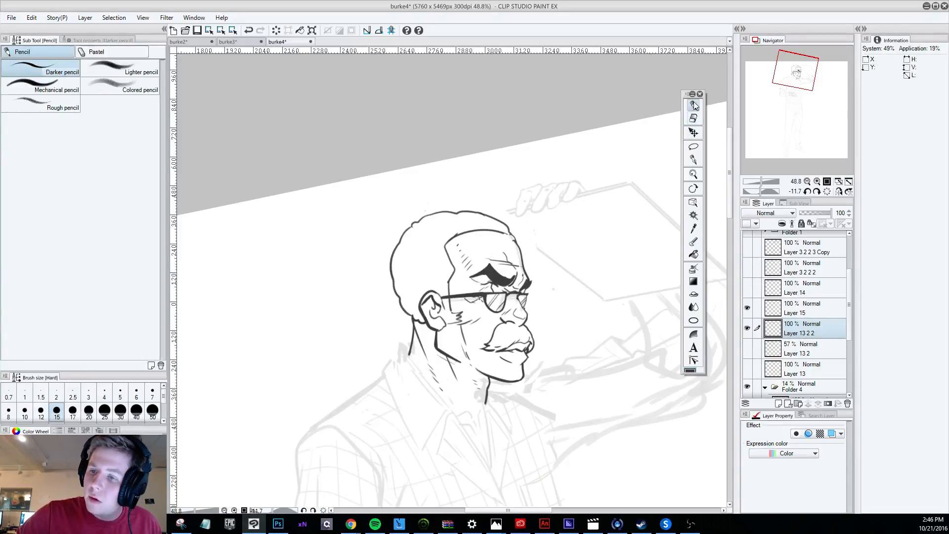
drag(501, 252, 506, 256)
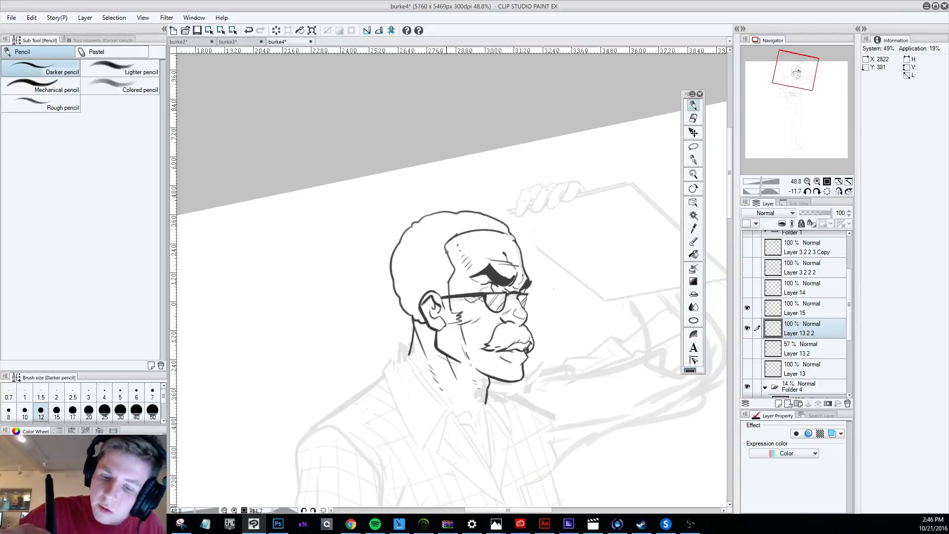
drag(444, 244, 454, 265)
key(ctrl+z)
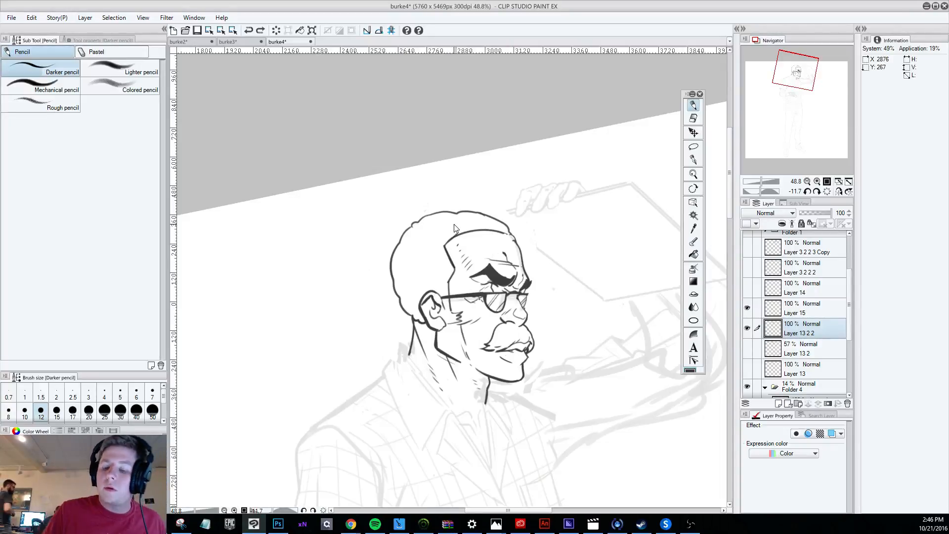
Add short pencil strokes beneath the nose and along the mouth under the mustache, undoing unsatisfactory ones.
drag(521, 326, 522, 323)
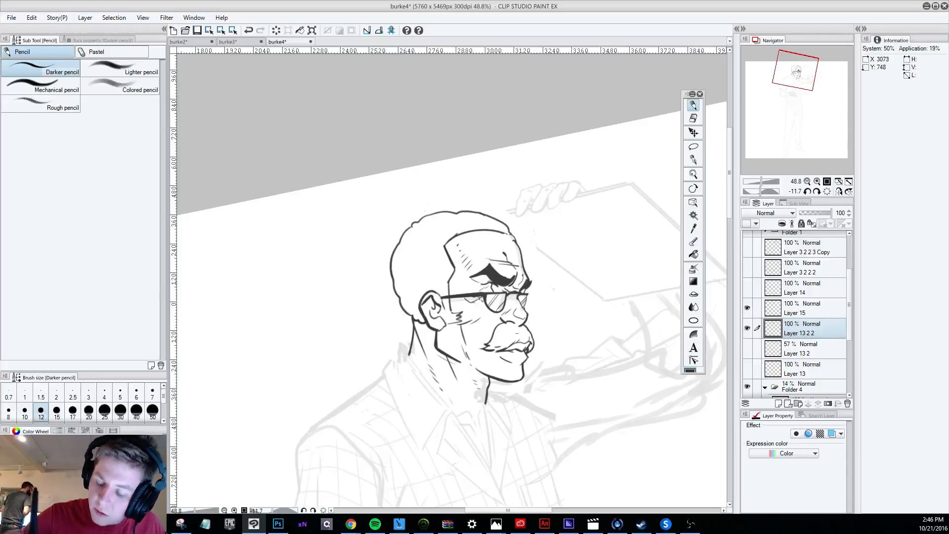
key(ctrl+z)
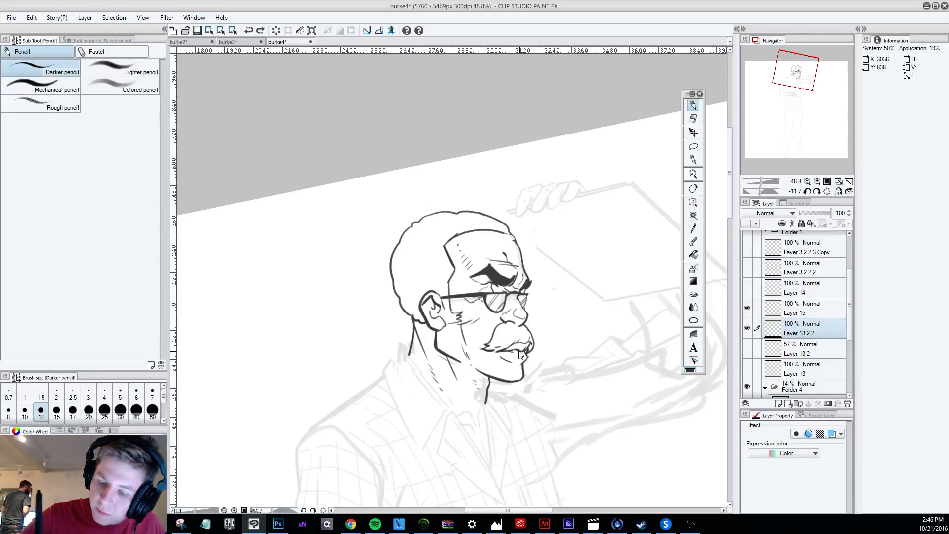
drag(511, 351, 517, 350)
key(ctrl+z)
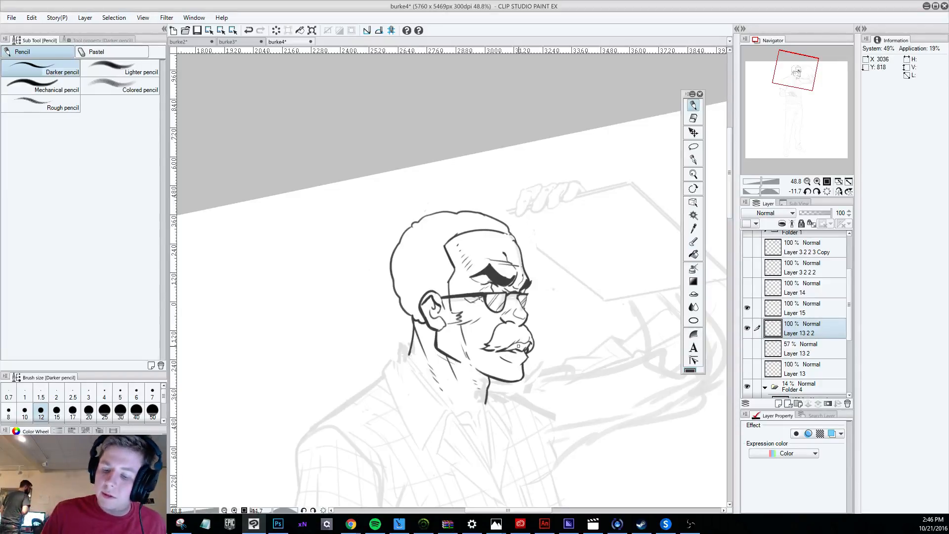
Undo the last mouth stroke and trim the lip line under the mustache with the Hard eraser.
key(ctrl+z)
click(693, 118)
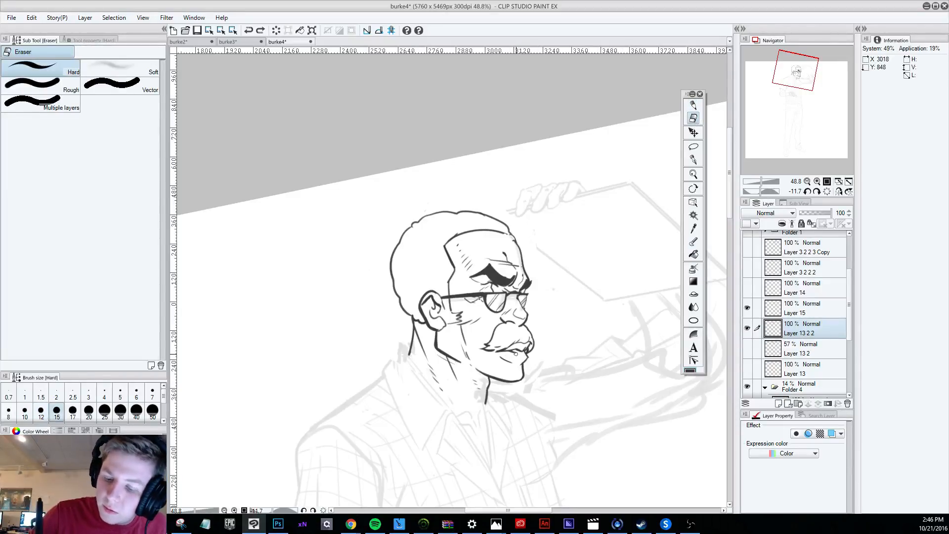
drag(514, 352, 518, 346)
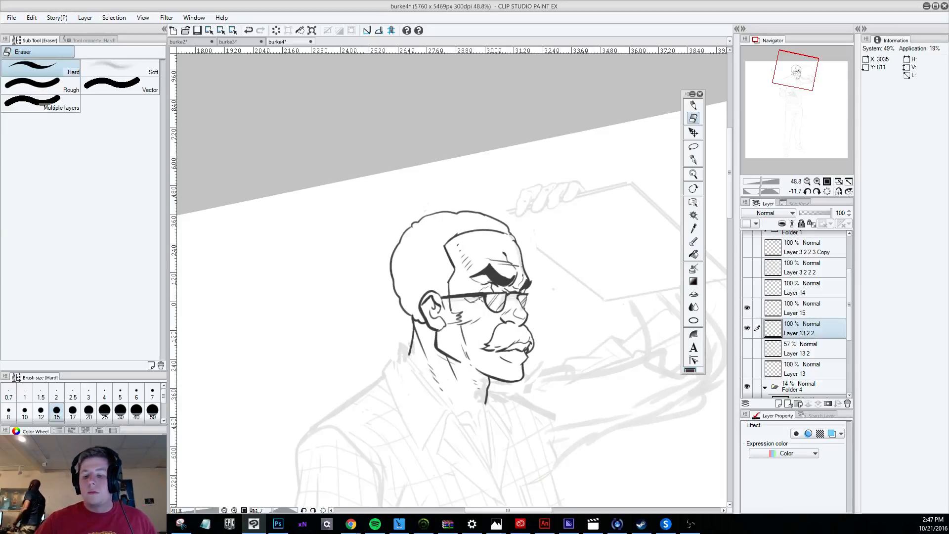
scroll(532, 343, down, 4)
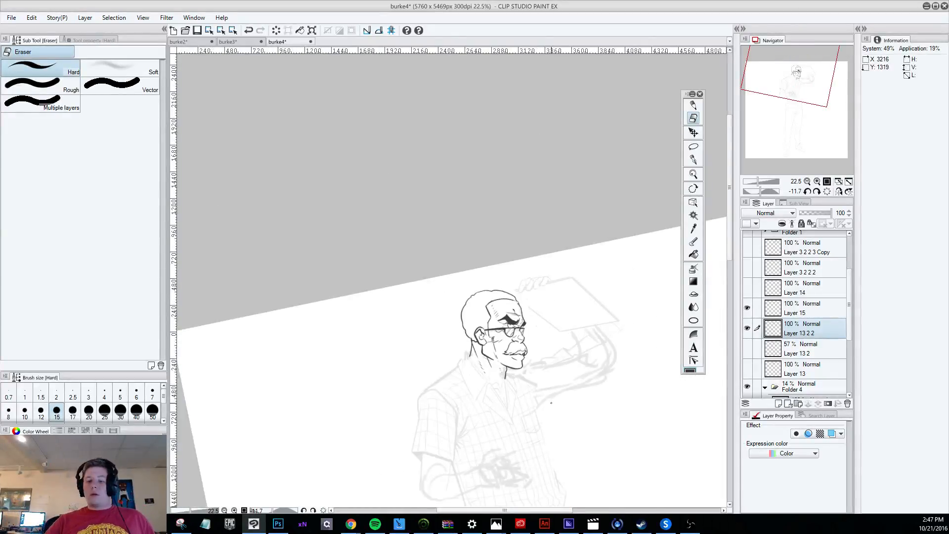
scroll(551, 403, up, 4)
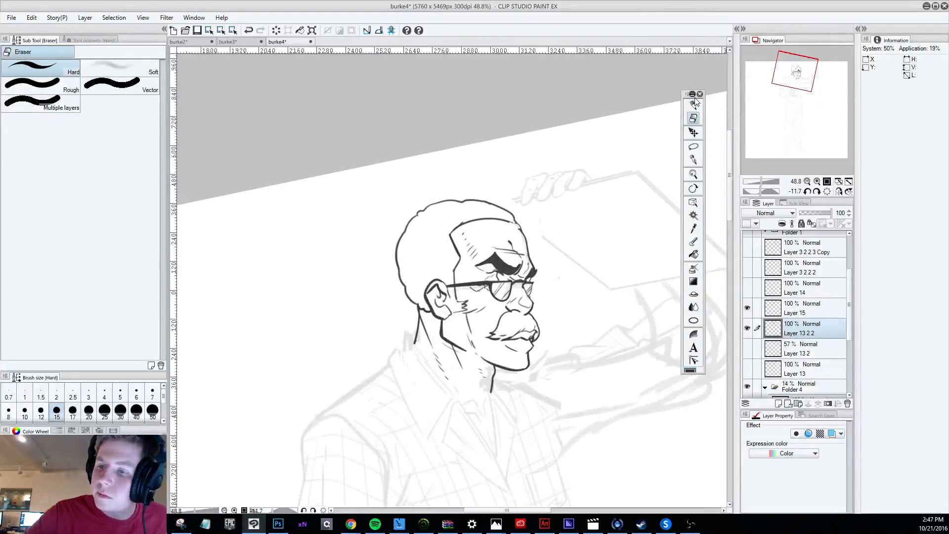
Erase and redraw the forehead contour below the hairline with the Darker pencil, and strengthen the front edge of the ear.
click(694, 104)
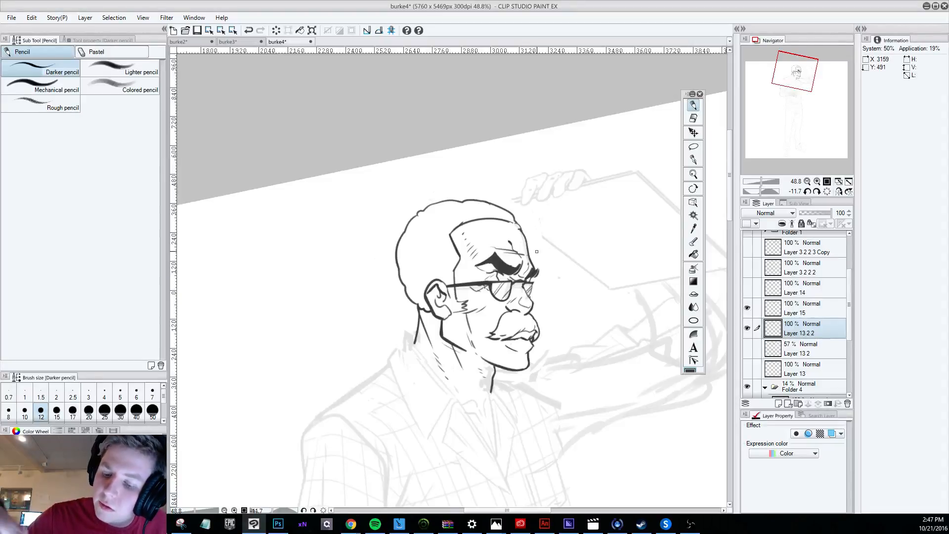
key(e)
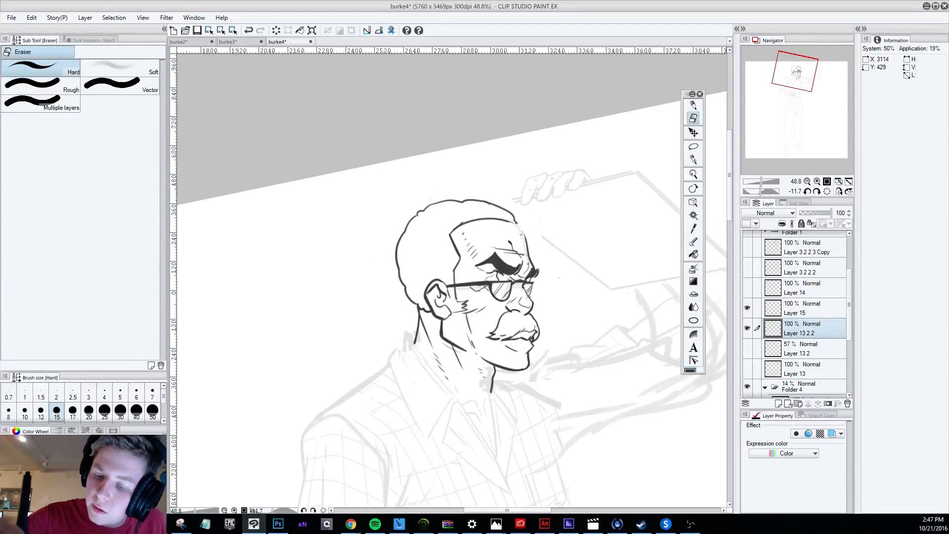
click(692, 106)
drag(510, 222, 527, 239)
key(ctrl+z)
key(ctrl+z)
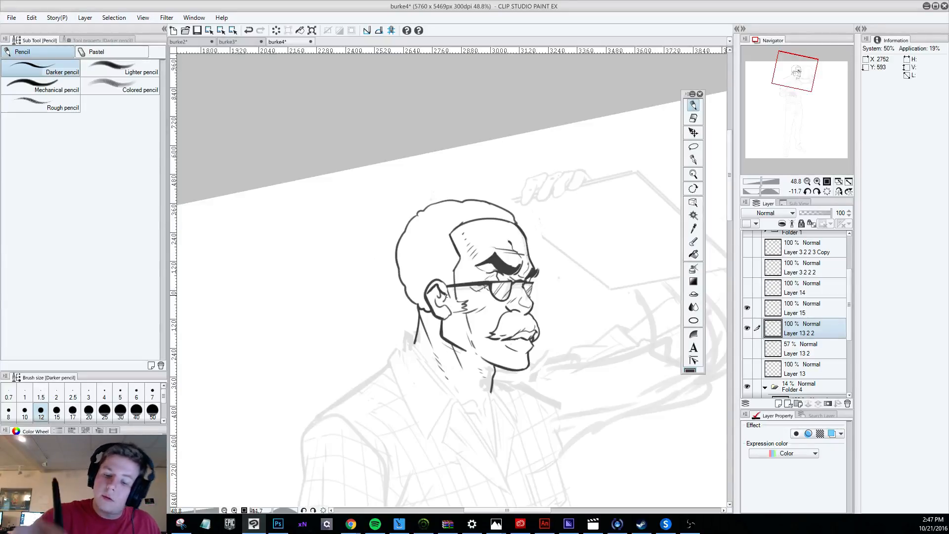
drag(447, 286, 451, 312)
key(ctrl+z)
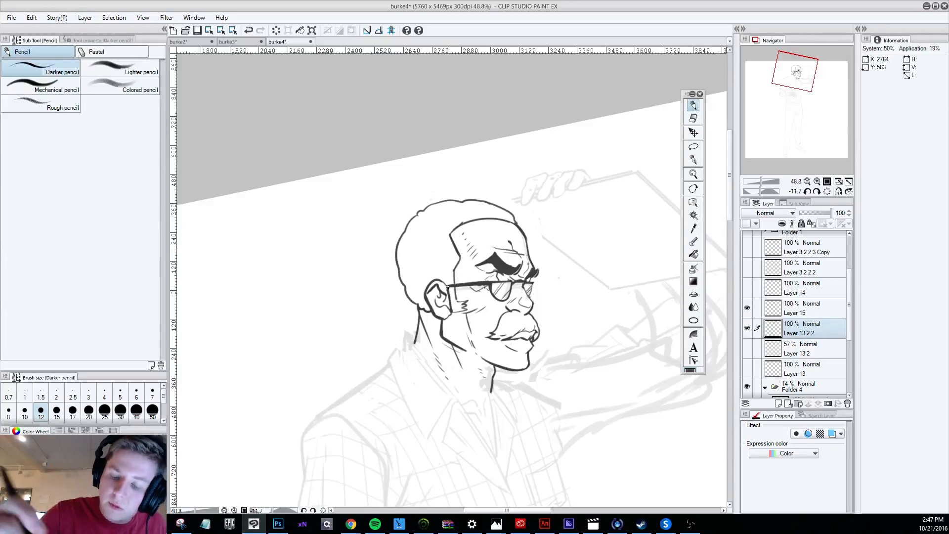
Examine the inked head at several canvas rotations and zoom levels to judge the line weights.
key(shift+space)
mouse_move(616, 437)
mouse_down()
mouse_move(413, 497)
mouse_move(383, 492)
mouse_up()
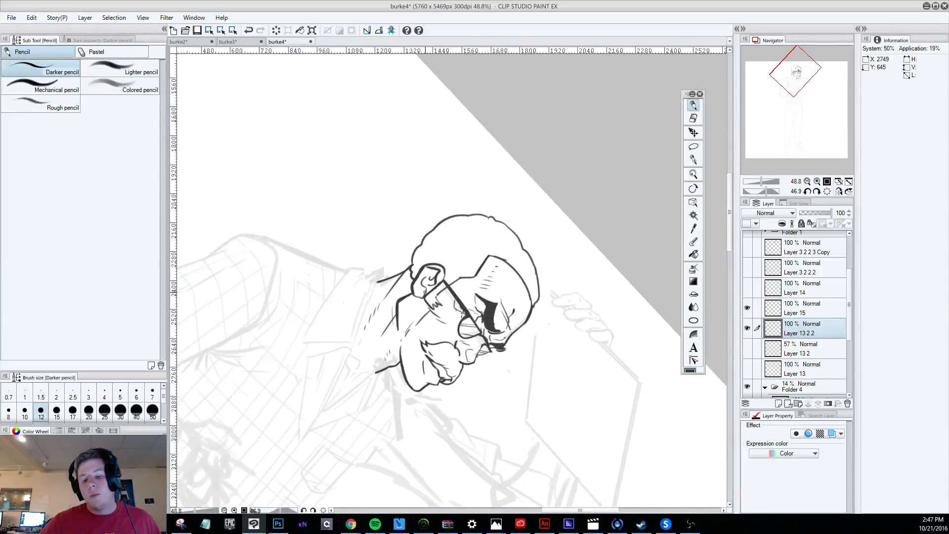
scroll(425, 293, down, 5)
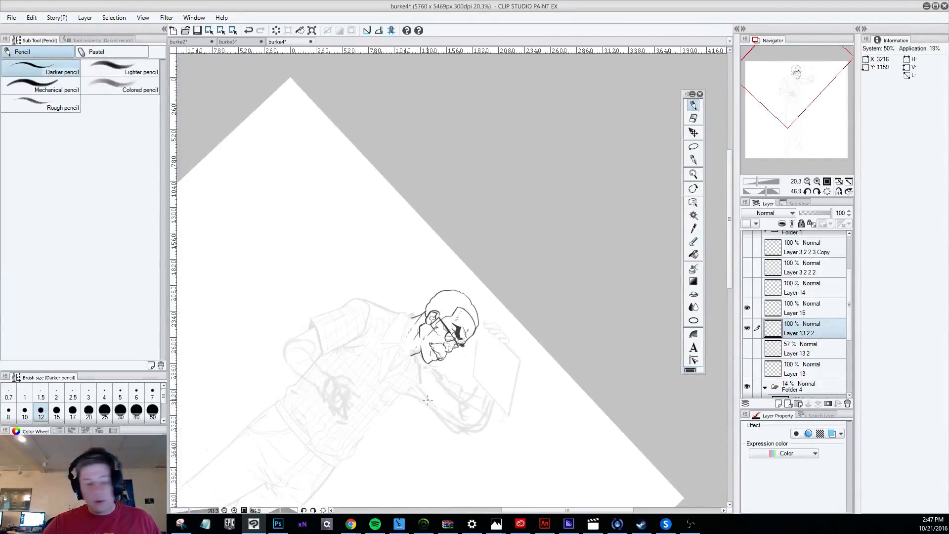
key(shift+space)
mouse_move(427, 400)
mouse_down()
mouse_move(540, 440)
mouse_move(621, 401)
mouse_up()
scroll(496, 303, up, 1)
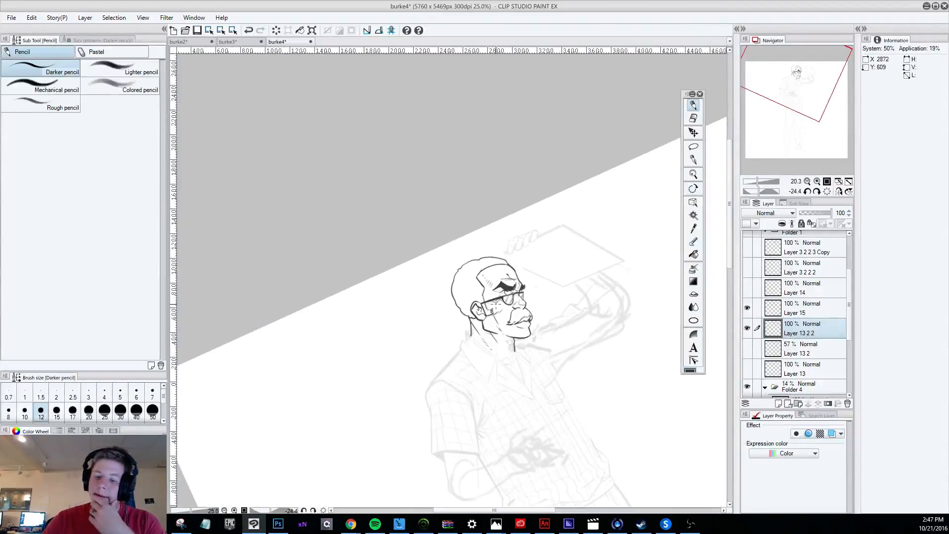
scroll(496, 303, up, 1)
scroll(548, 340, up, 1)
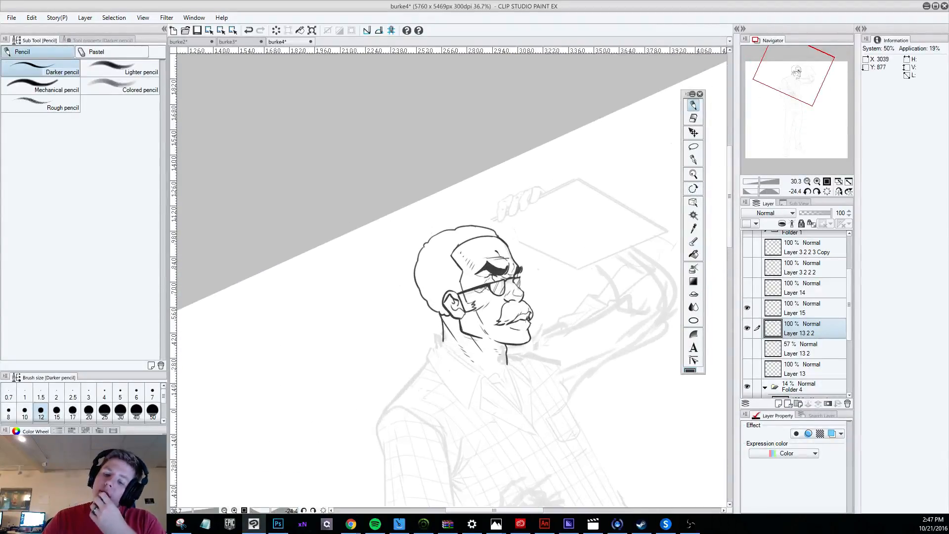
scroll(517, 327, up, 3)
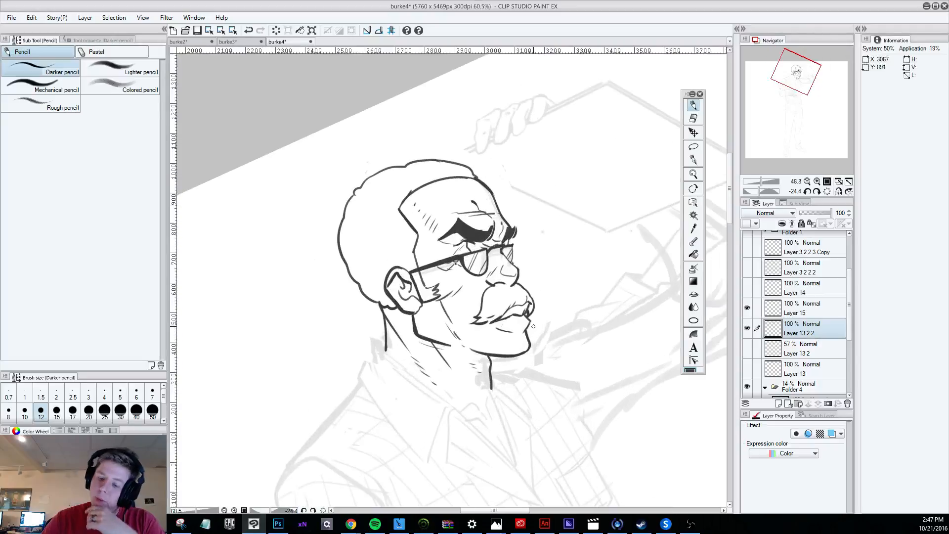
Try Darker pencil strokes along the lower lip at a canvas rotation of 13.7 degrees, undoing unwanted ones.
key(r)
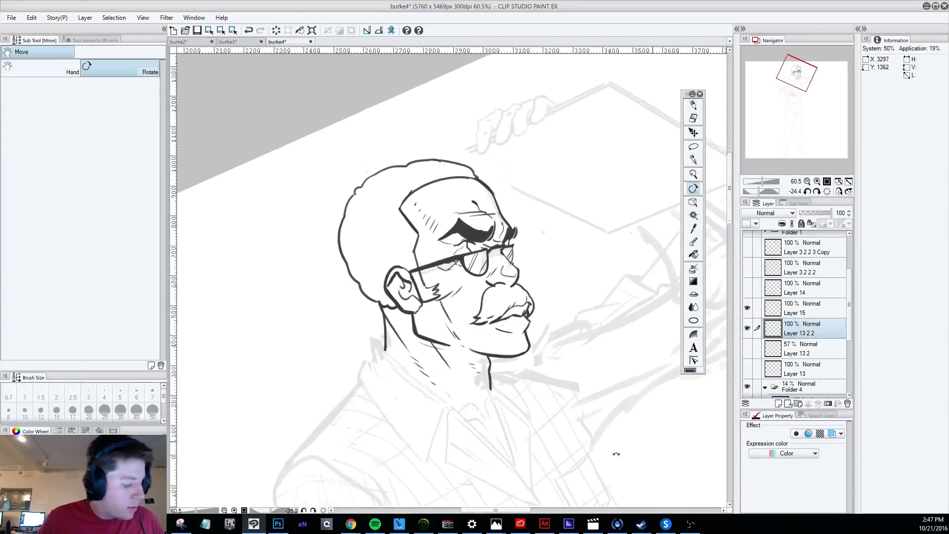
drag(617, 452, 572, 438)
drag(469, 340, 487, 359)
key(ctrl+z)
key(ctrl+z)
key(ctrl+z)
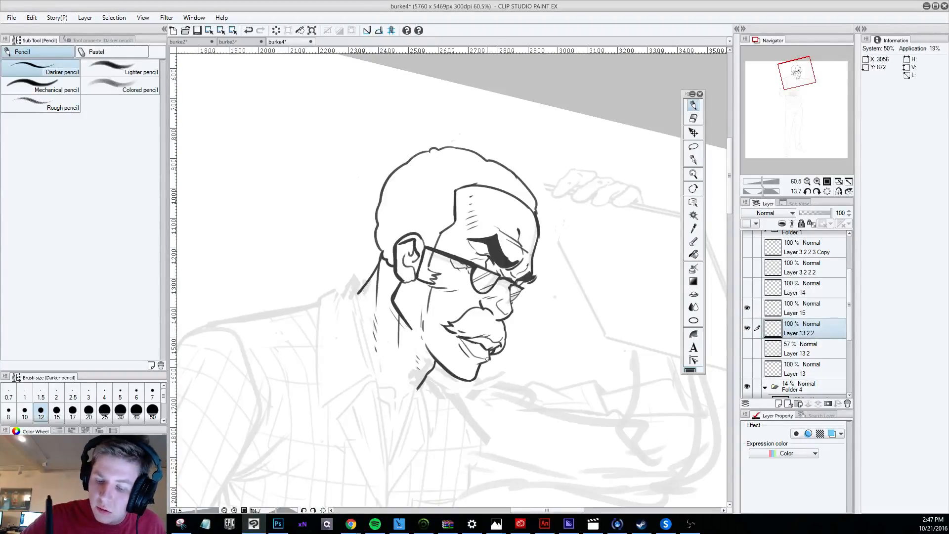
key(ctrl+z)
Rework the mouth line beneath the mustache with the canvas turned to -70.4 degrees, undoing unsatisfactory strokes.
mouse_move(577, 455)
mouse_down()
mouse_move(681, 338)
mouse_move(655, 164)
mouse_up()
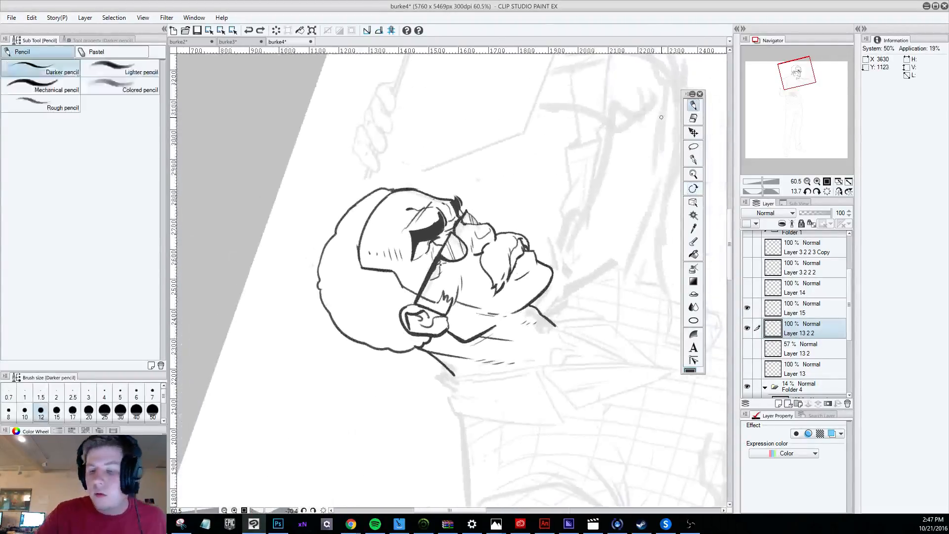
drag(511, 277, 532, 252)
key(ctrl+z)
key(ctrl+z)
key(ctrl+z)
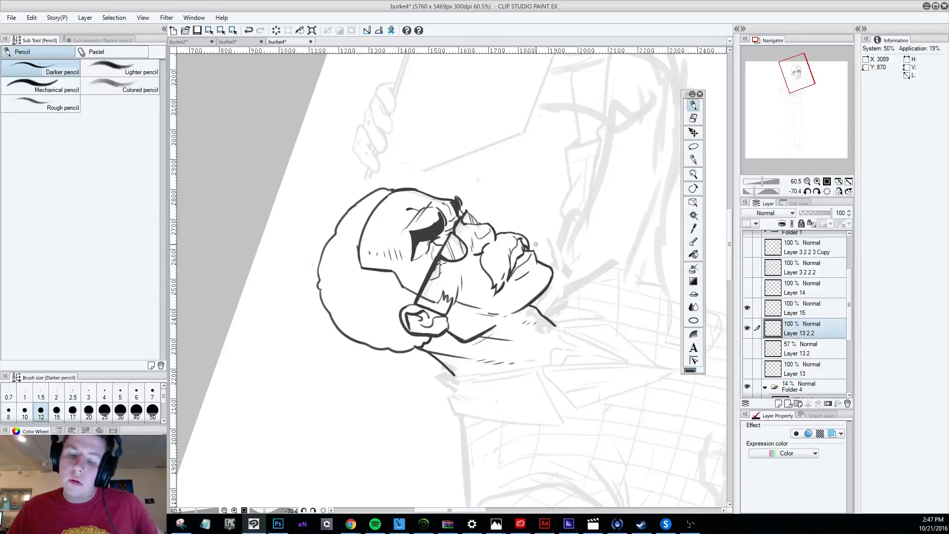
key(ctrl+z)
Redraw the lower lip contour with the canvas at 5.9 degrees, undoing and repeating the stroke as needed.
key(r)
mouse_move(564, 417)
mouse_down()
mouse_move(445, 458)
mouse_move(374, 451)
mouse_up()
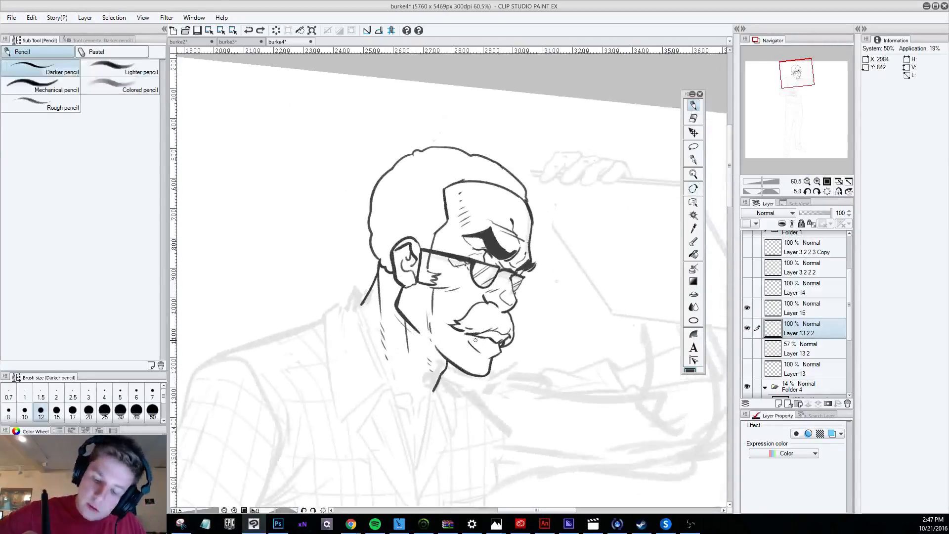
drag(475, 340, 498, 349)
key(ctrl+z)
key(ctrl+z)
key(ctrl+z)
key(ctrl+z)
key(ctrl+z)
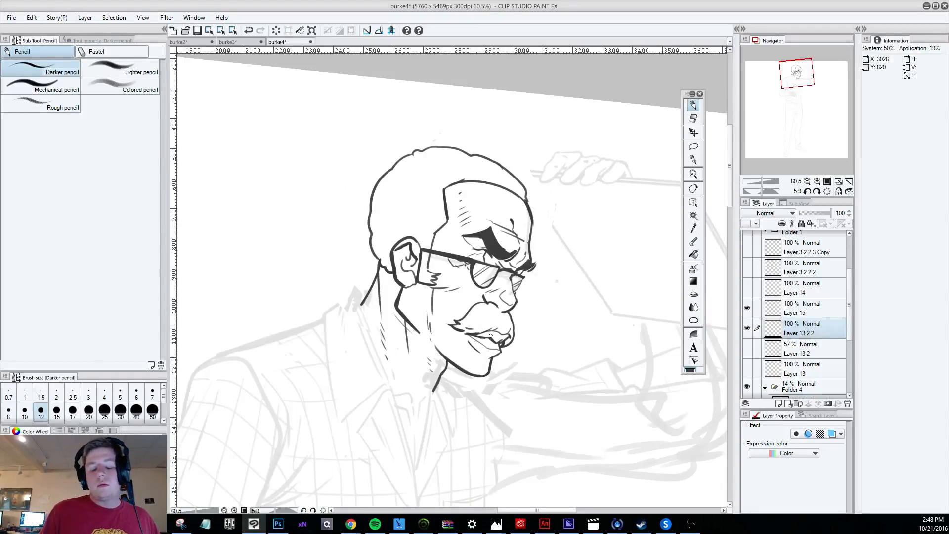
key(ctrl+z)
Touch up the front of the lips below the mustache tip at -79.0 degrees, undoing stray pencil strokes.
key(r)
mouse_move(569, 457)
mouse_down()
mouse_move(677, 222)
mouse_move(688, 122)
mouse_up()
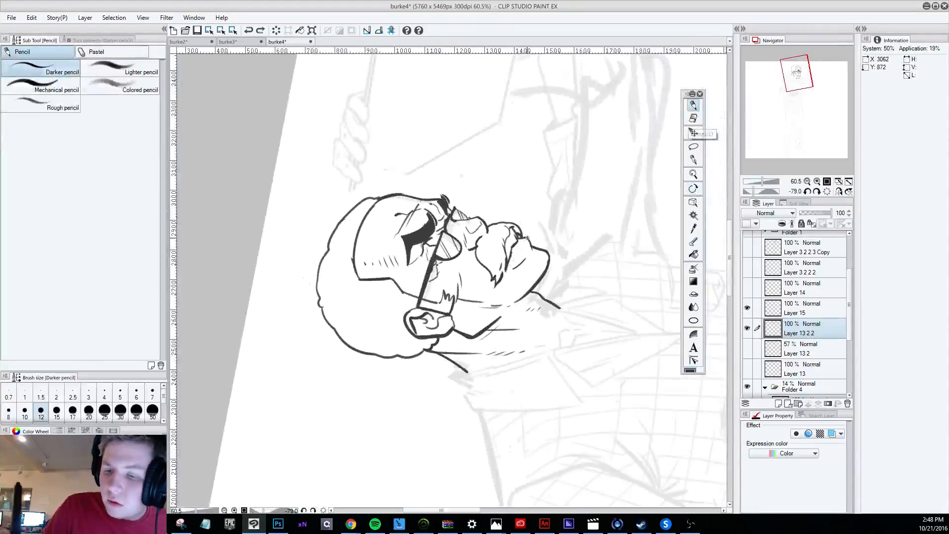
mouse_move(527, 239)
mouse_down()
mouse_move(506, 269)
mouse_move(528, 238)
mouse_up()
key(ctrl+z)
key(ctrl+z)
key(ctrl+z)
key(ctrl+z)
key(ctrl+z)
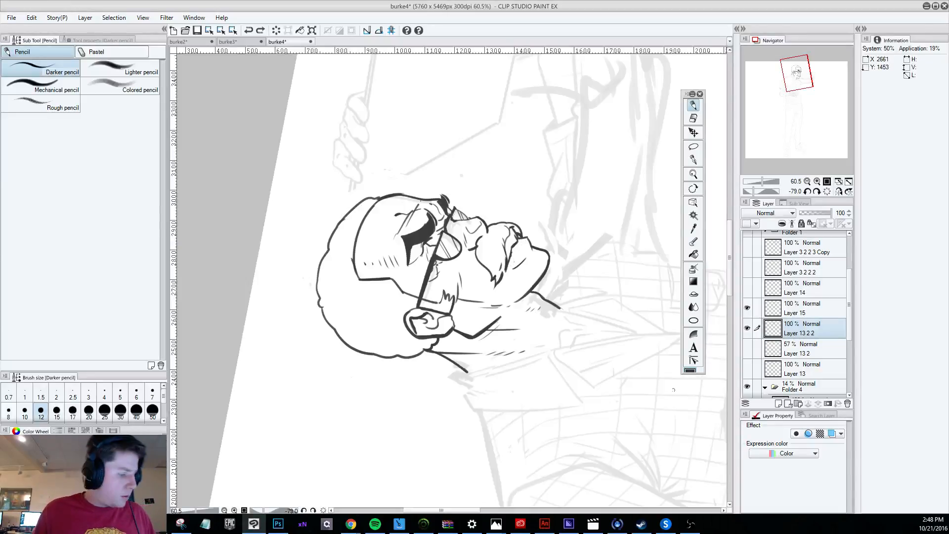
Try short pencil strokes at the near corner of the mouth with the canvas at 22.9 degrees, undoing unwanted ones.
key(shift+space)
mouse_move(588, 425)
mouse_down()
mouse_move(364, 487)
mouse_move(284, 385)
mouse_up()
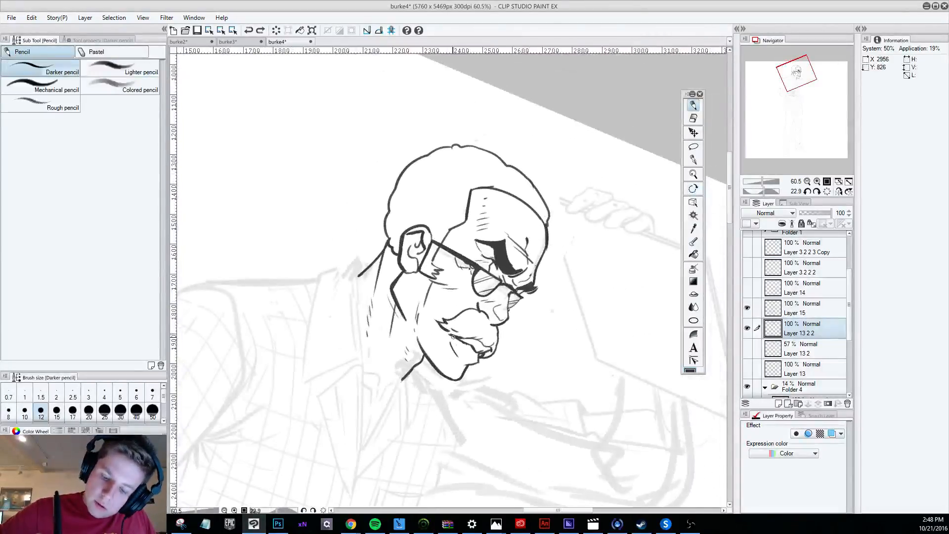
mouse_move(450, 336)
mouse_down()
mouse_move(471, 357)
mouse_move(447, 345)
mouse_up()
key(ctrl+z)
key(ctrl+z)
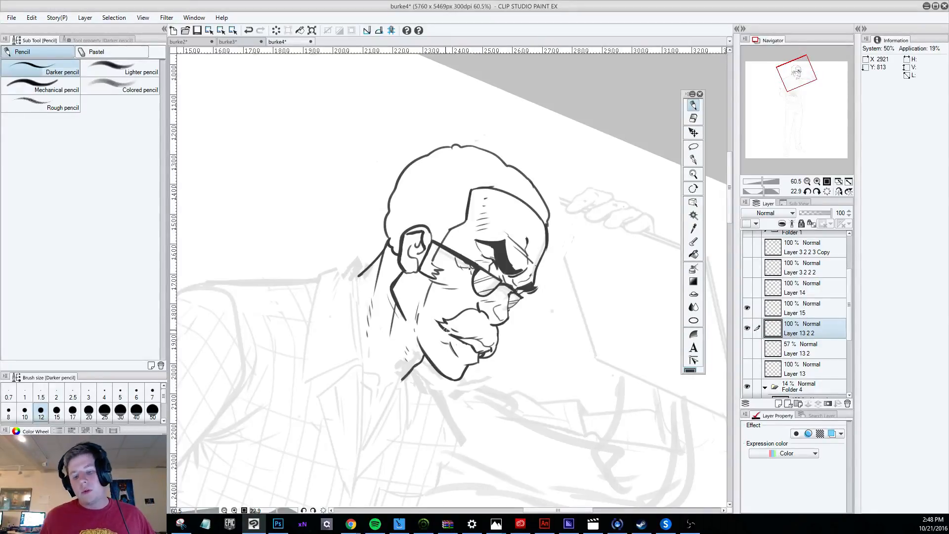
Check how the head reads against the full figure at reduced zoom and different canvas rotations.
scroll(473, 412, down, 5)
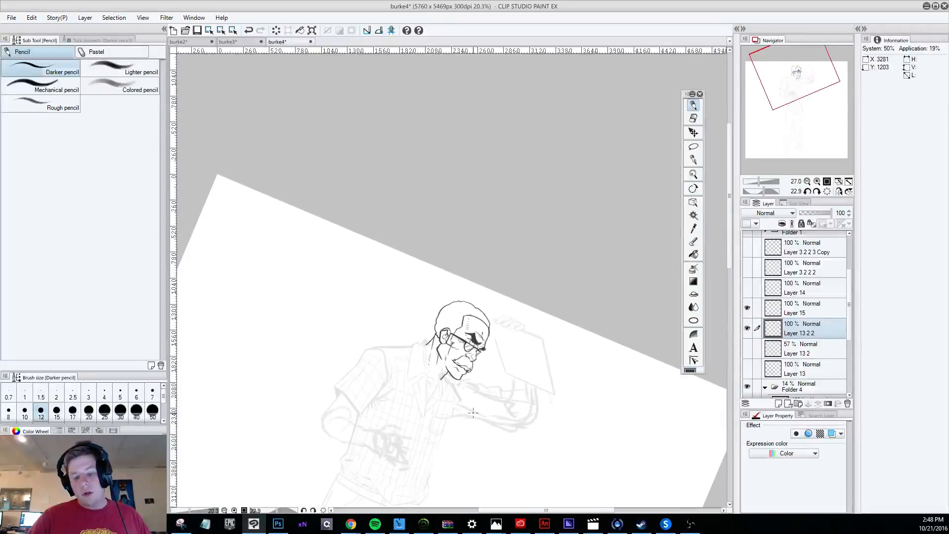
scroll(451, 365, up, 2)
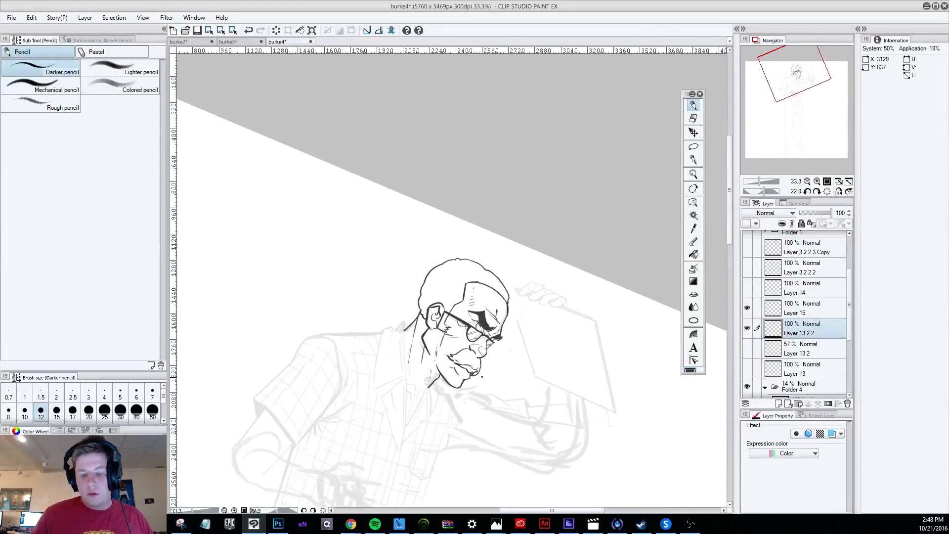
key(r)
drag(549, 462, 677, 202)
key(p)
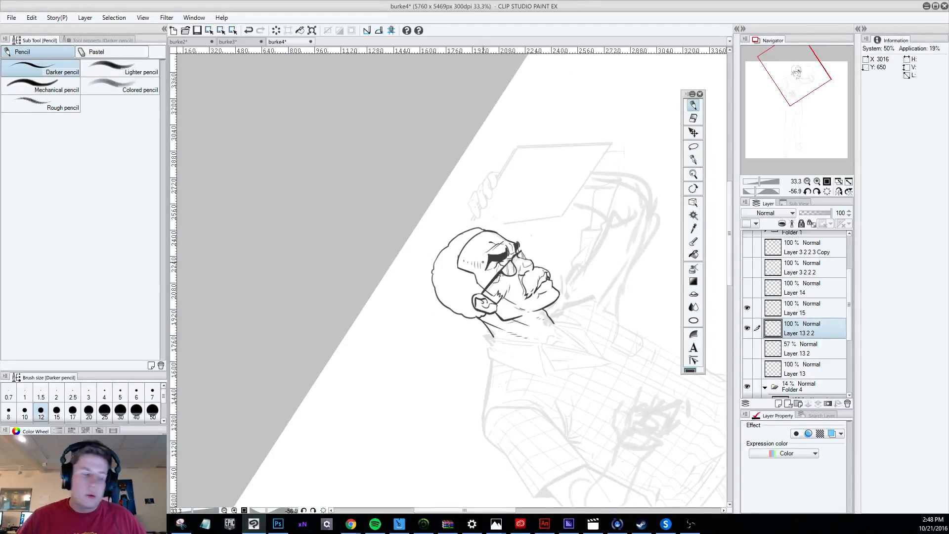
scroll(483, 262, down, 3)
key(r)
drag(507, 366, 441, 382)
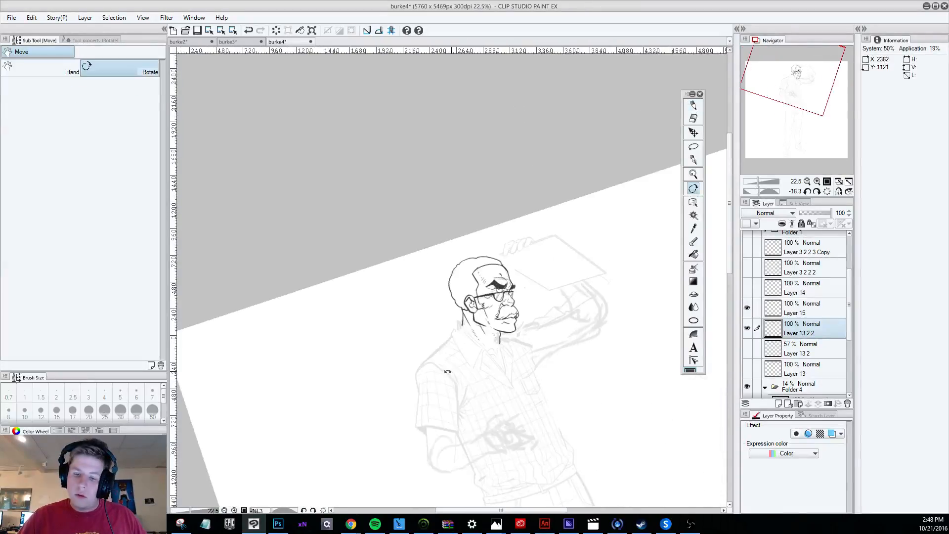
scroll(544, 321, up, 5)
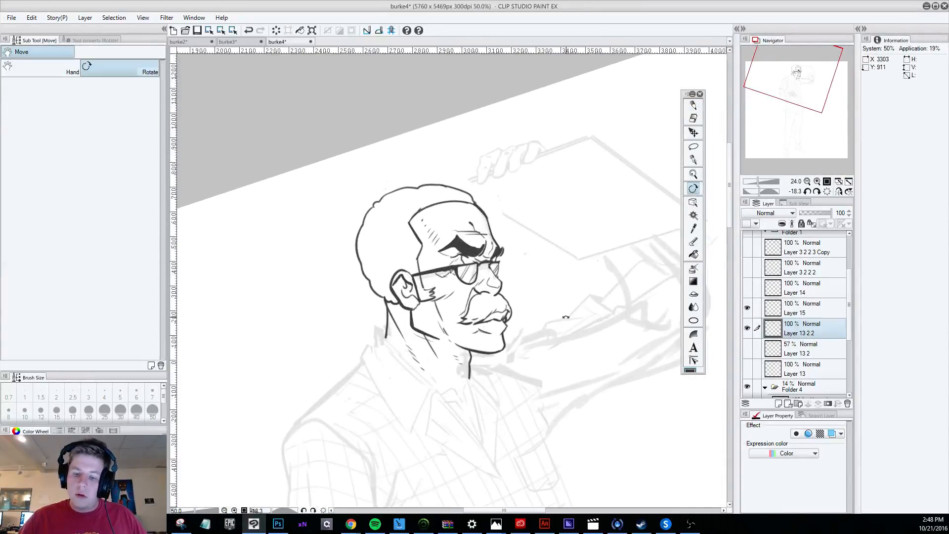
key(p)
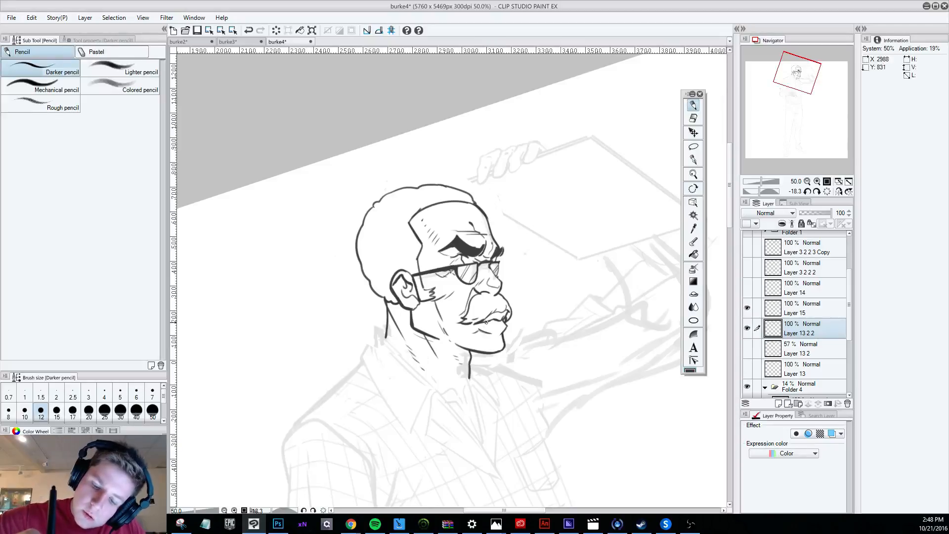
Retrace the mouth line and the mustache's lower edge with the size 12 Darker pencil, undoing unsatisfactory strokes.
drag(486, 323, 507, 325)
key(ctrl+z)
key(ctrl+z)
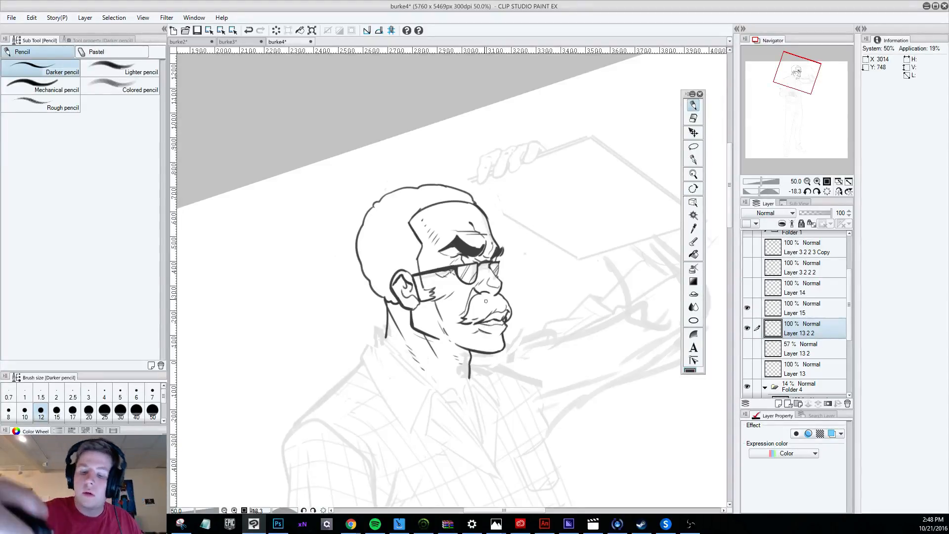
key(ctrl+z)
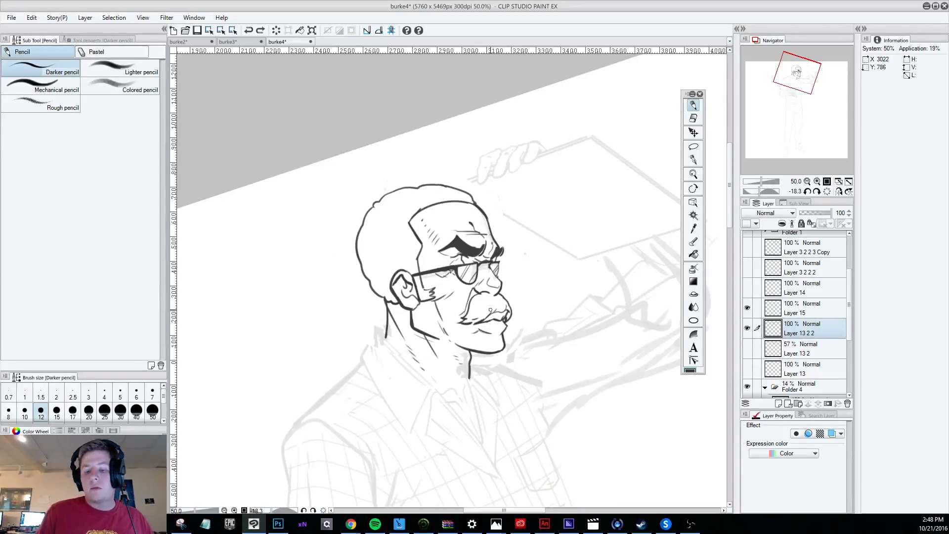
drag(481, 323, 496, 311)
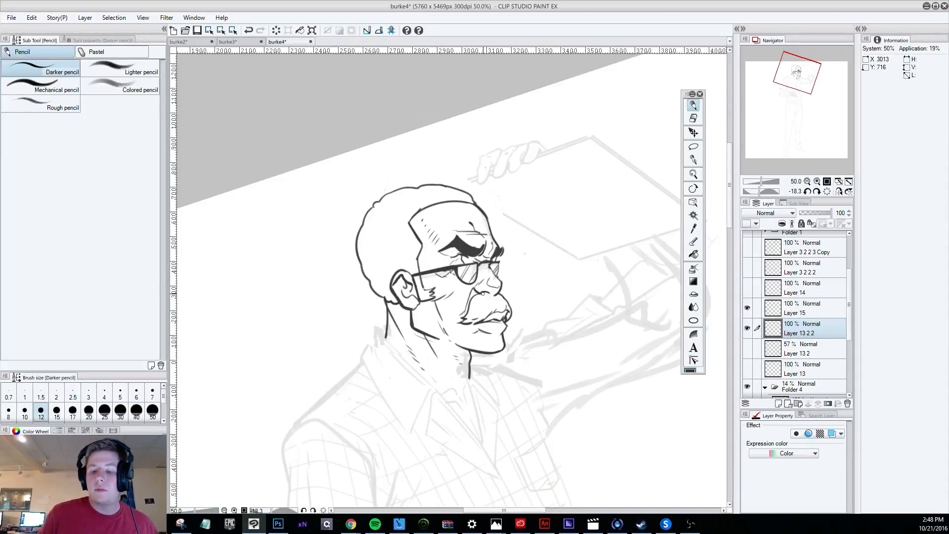
key(ctrl+z)
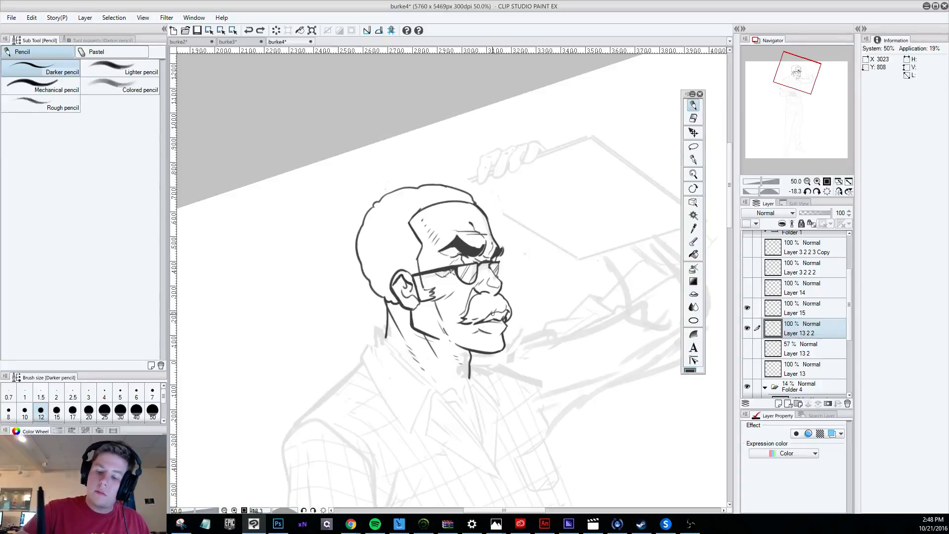
Rework the front end of the lips and the area under the lower lip with short pencil strokes, undoing rejected ones.
drag(505, 323, 500, 304)
key(ctrl+z)
key(ctrl+z)
key(ctrl+z)
key(ctrl+z)
drag(496, 334, 502, 332)
key(ctrl+z)
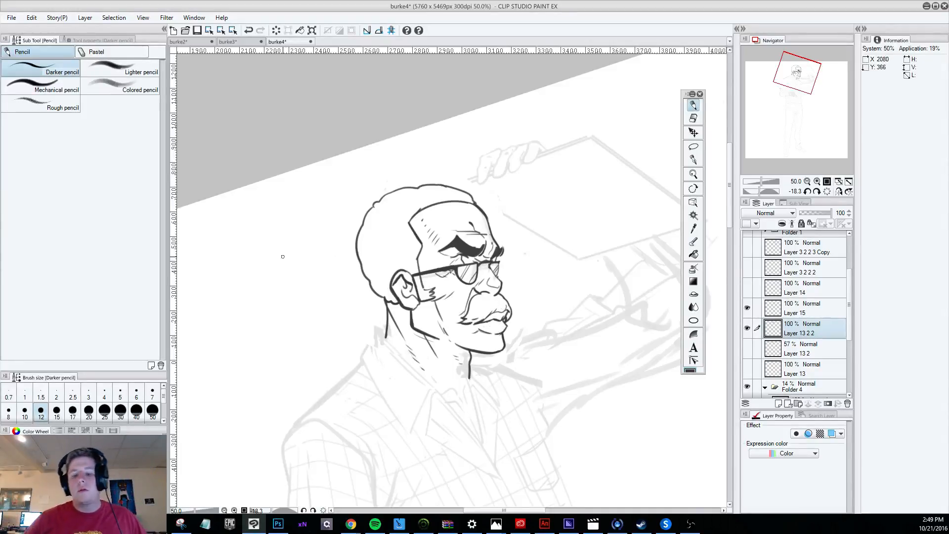
scroll(282, 256, down, 6)
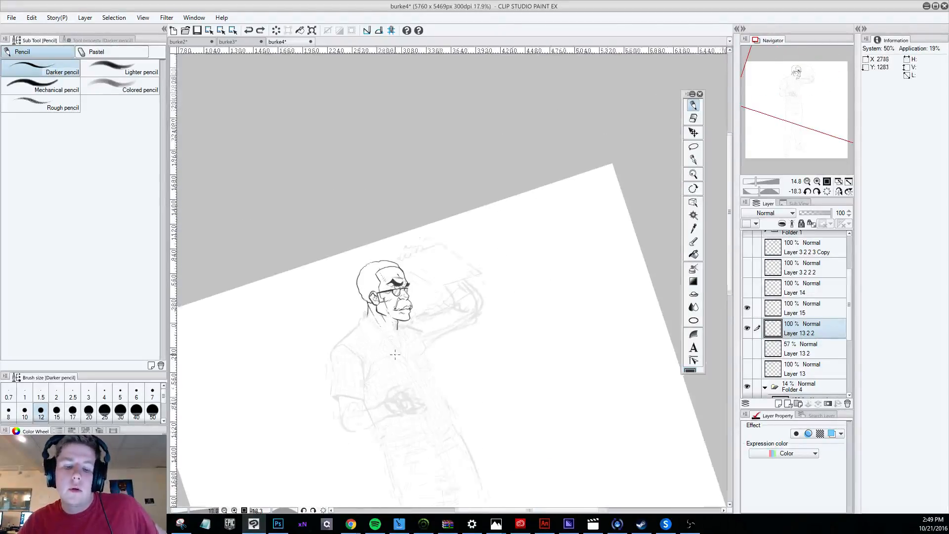
Compare the head with and without the glasses by toggling the visibility of Layer 15.
scroll(359, 315, up, 2)
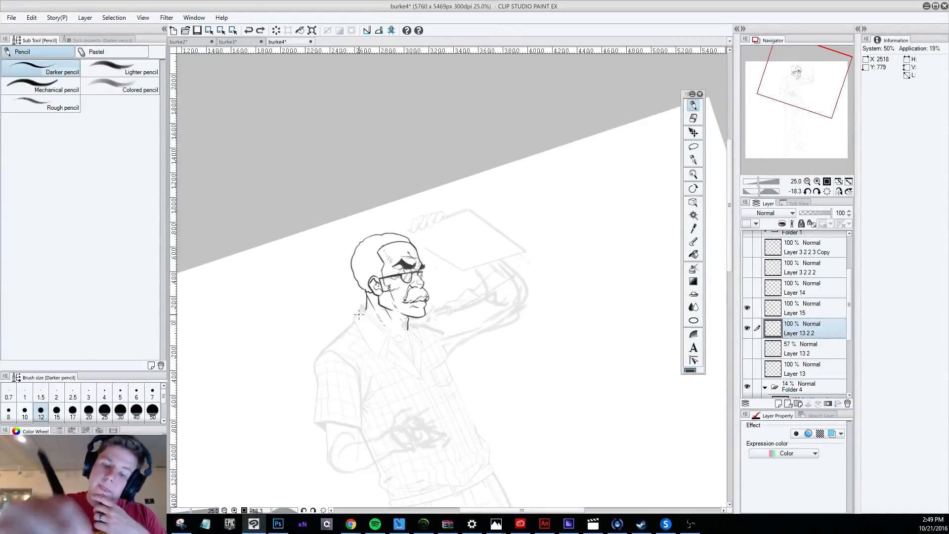
click(746, 307)
click(747, 307)
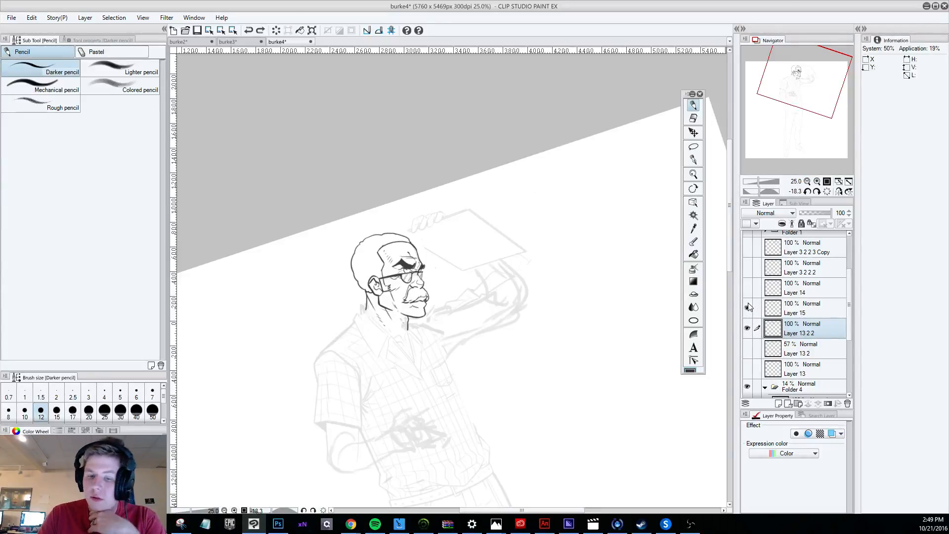
Try a short pencil stroke at the front of the glasses, undo it, and clean the lines around the lenses with the size 15 Hard eraser.
scroll(406, 261, up, 5)
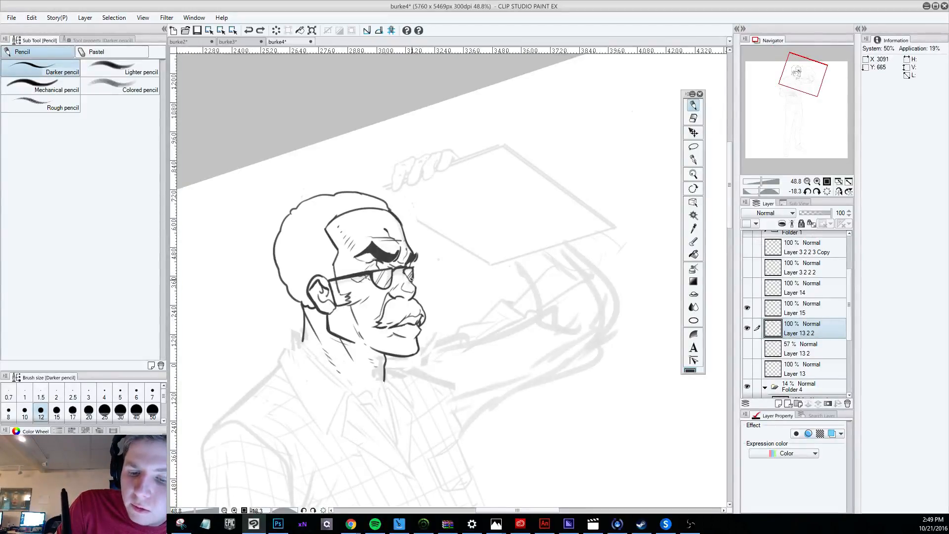
drag(411, 276, 411, 281)
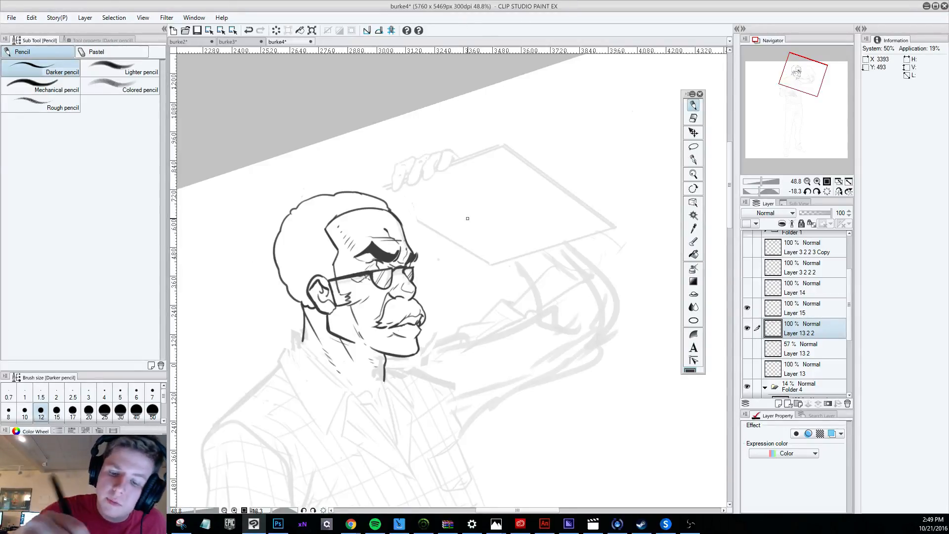
key(ctrl+z)
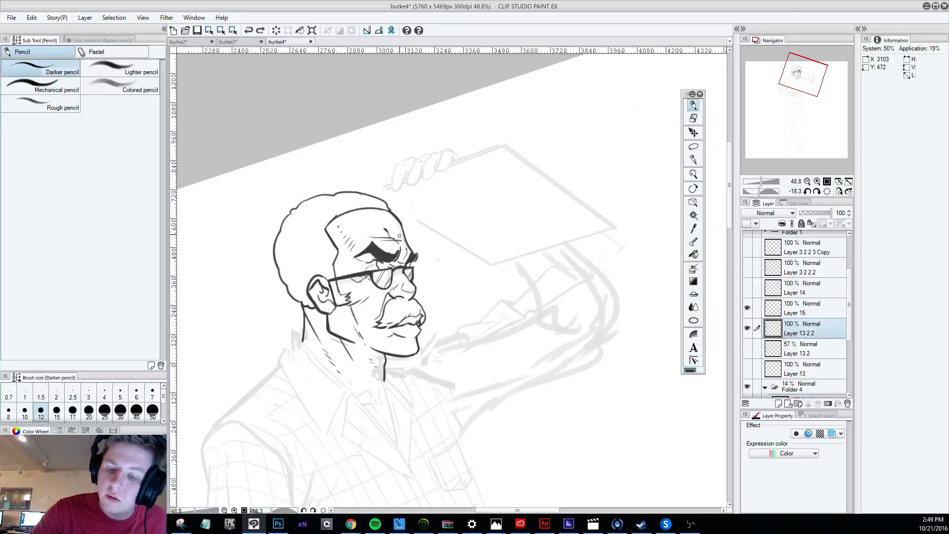
key(e)
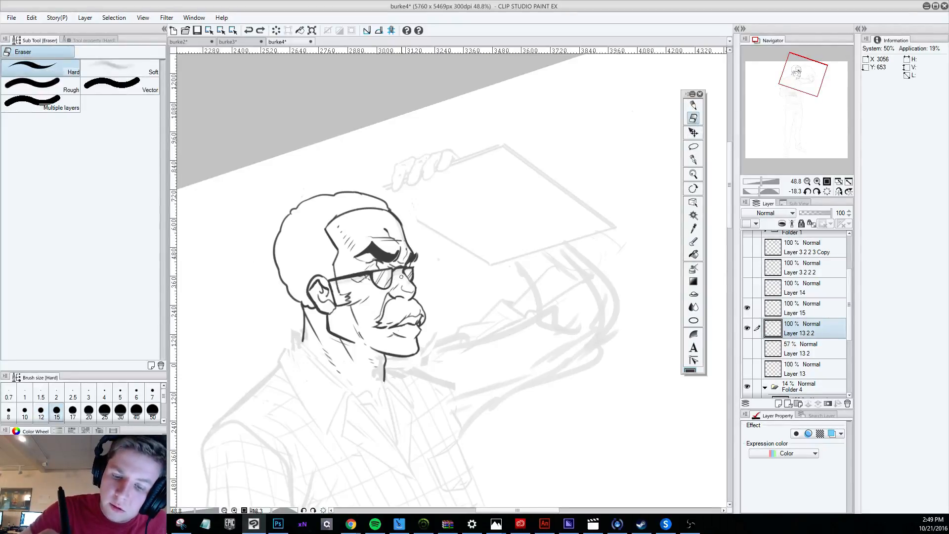
drag(400, 262, 402, 257)
Examine how the redrawn head reads against the full figure at several zoom levels.
scroll(400, 256, down, 4)
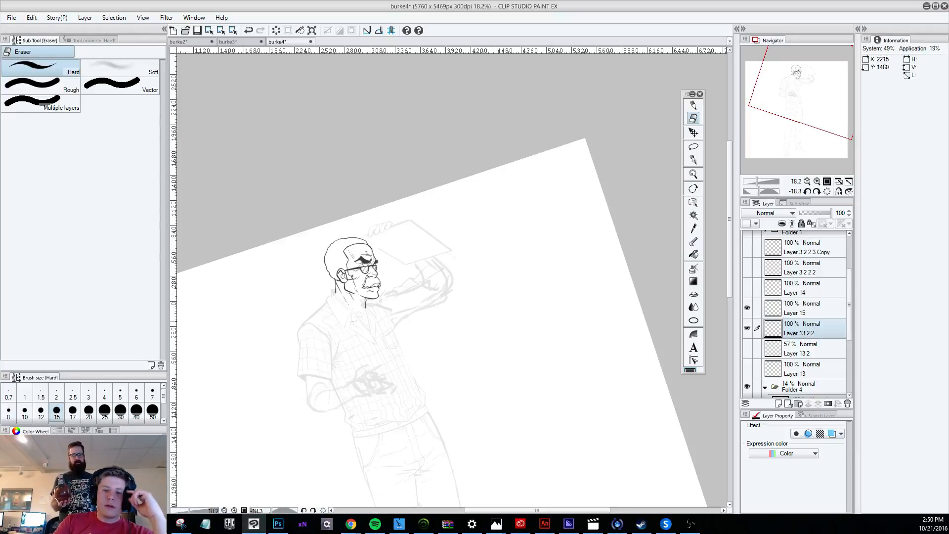
scroll(351, 257, up, 1)
scroll(352, 257, down, 1)
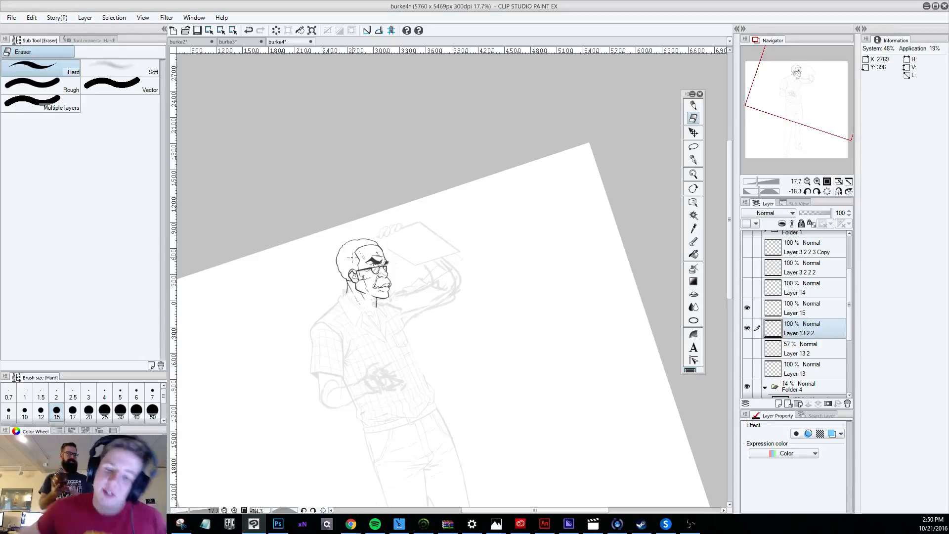
scroll(260, 62, up, 1)
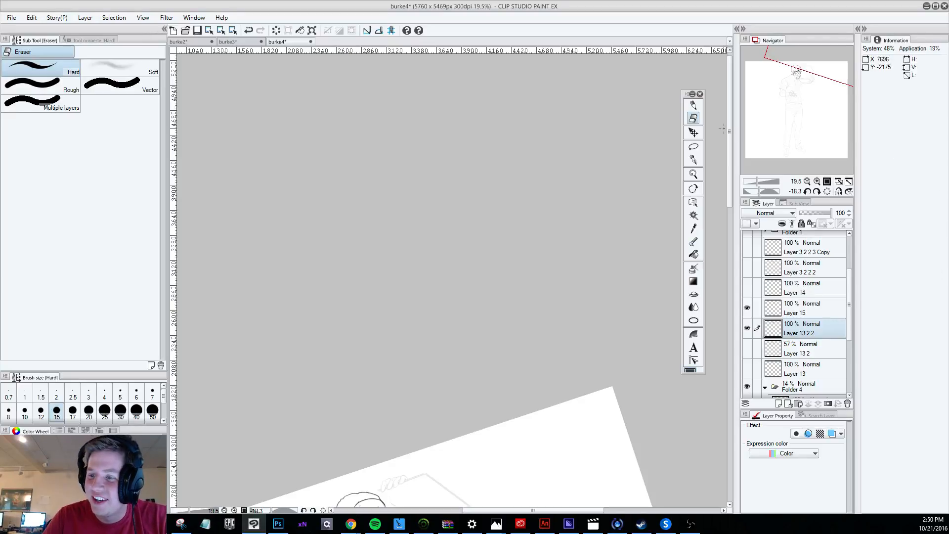
drag(730, 190, 733, 277)
scroll(345, 273, down, 5)
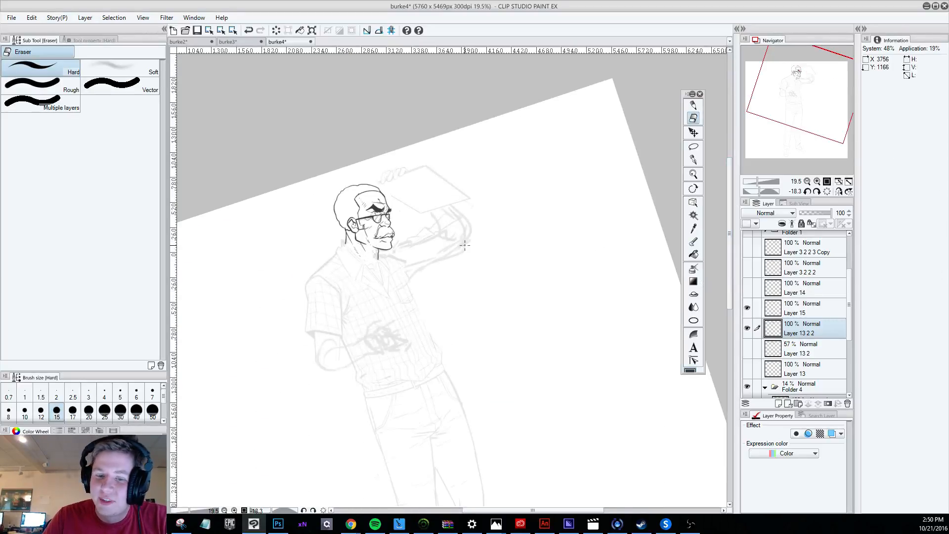
scroll(345, 273, down, 1)
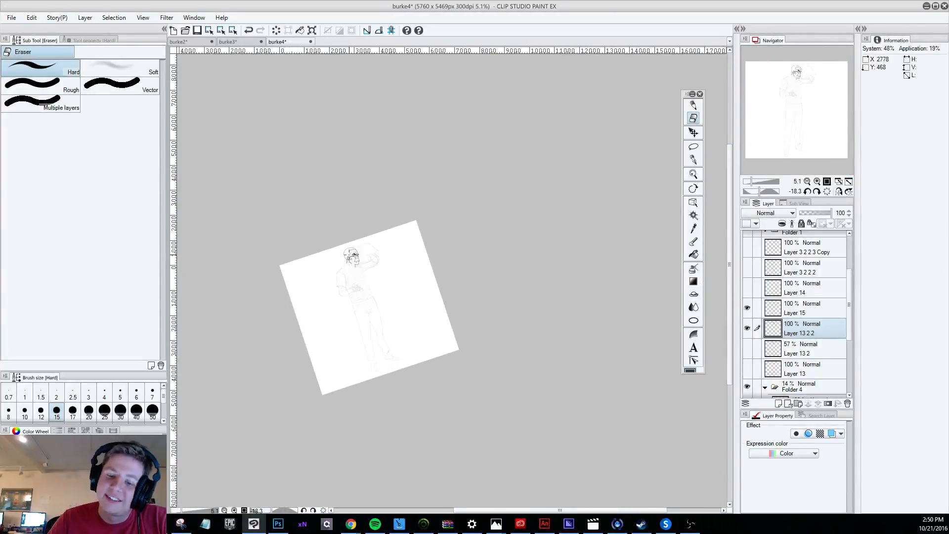
scroll(361, 180, up, 6)
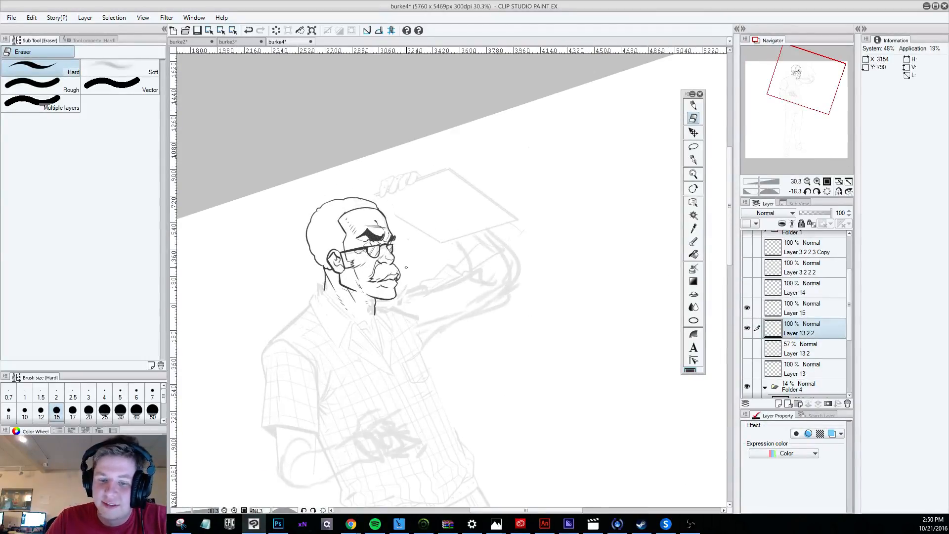
scroll(412, 286, down, 3)
scroll(412, 286, up, 5)
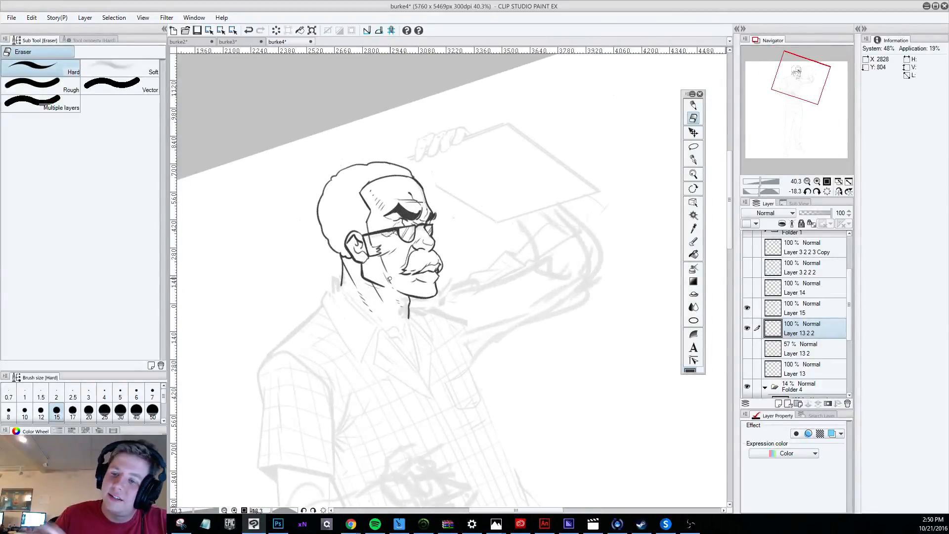
Rework the hair strokes inside the mustache with the size 12 Darker pencil, undoing rejected ones.
key(p)
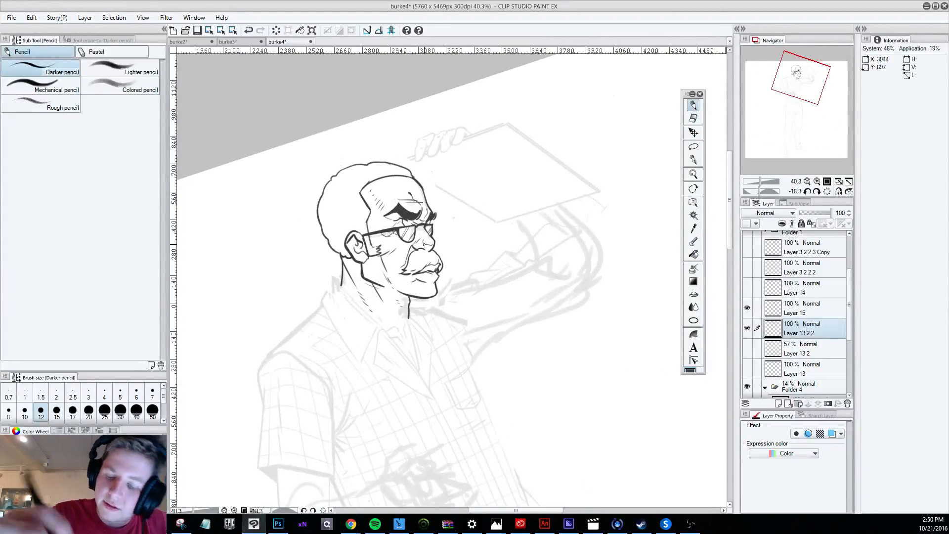
key(ctrl+z)
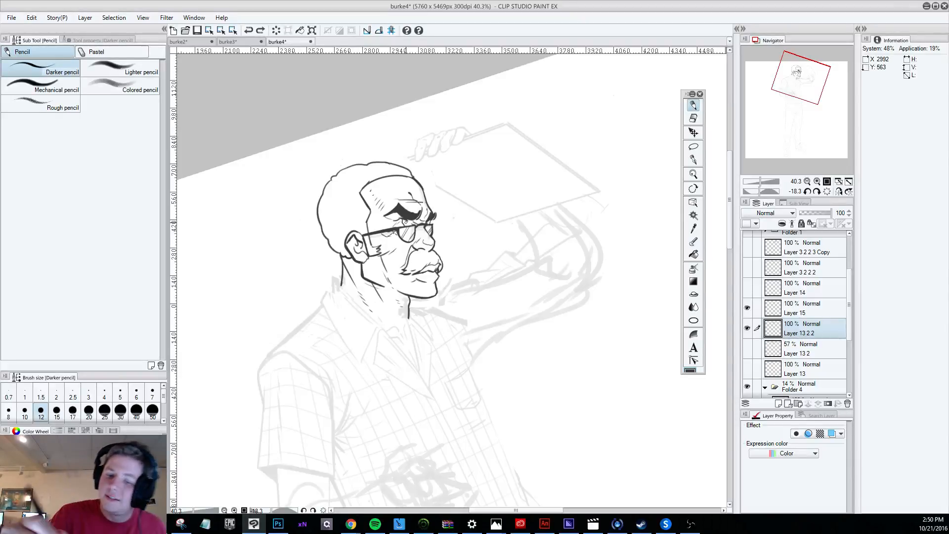
drag(412, 264, 420, 259)
key(ctrl+z)
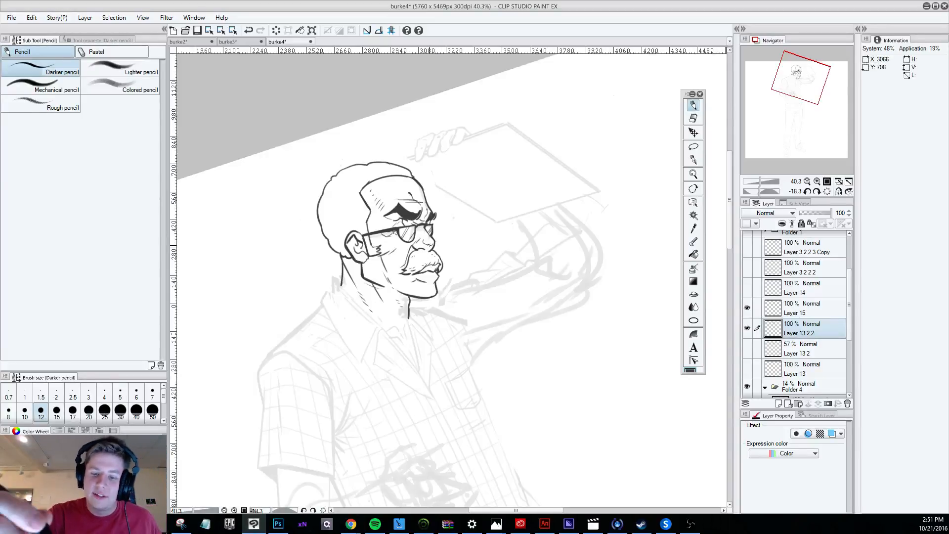
key(ctrl+z)
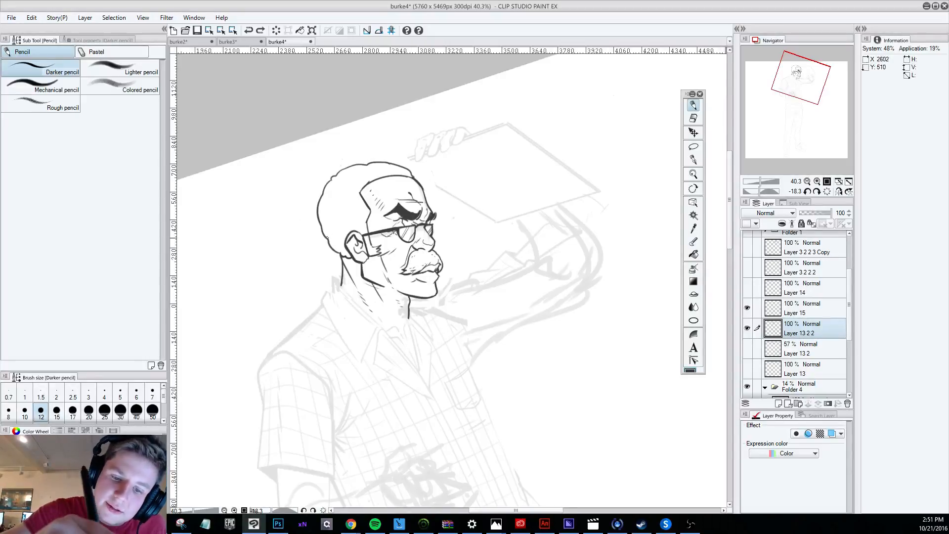
Add short pencil strokes along the back of the hair outline and down the front of the forehead.
drag(326, 238, 330, 241)
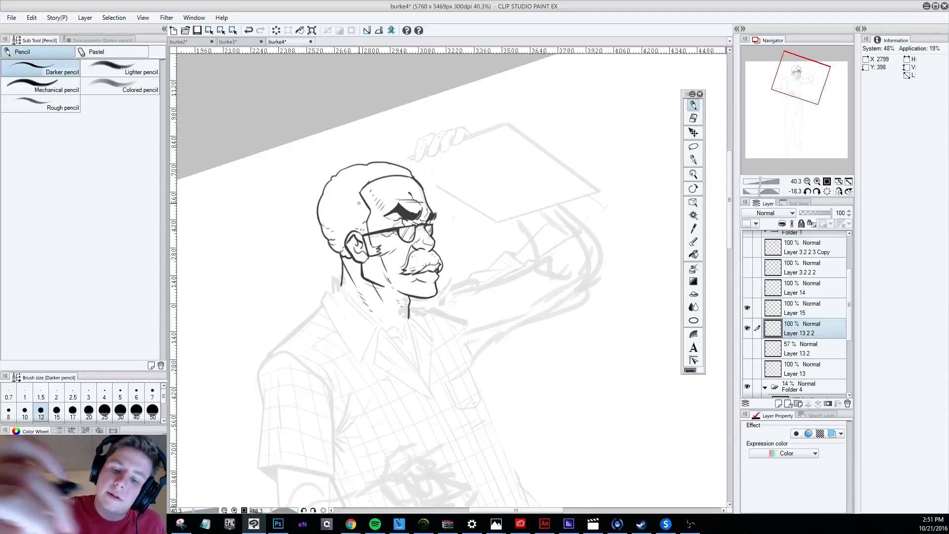
drag(327, 191, 324, 194)
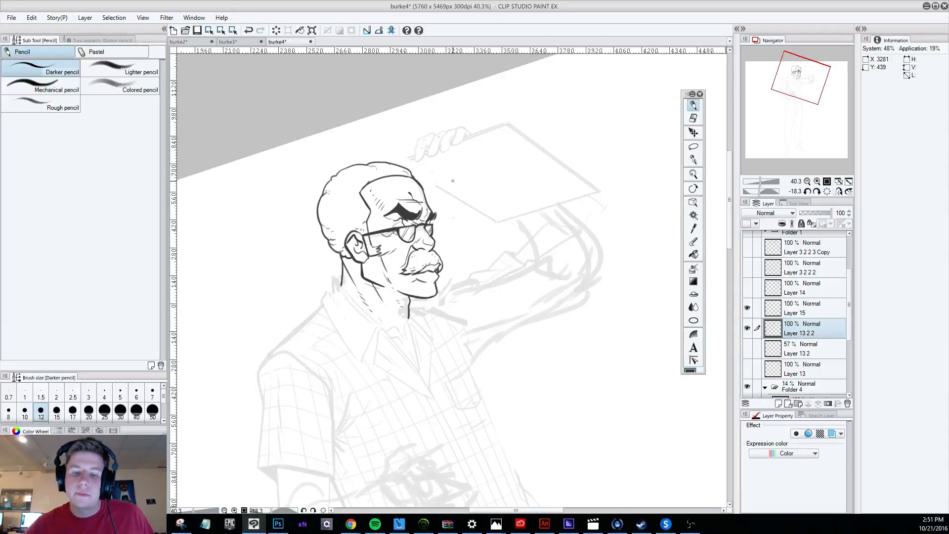
drag(423, 196, 426, 213)
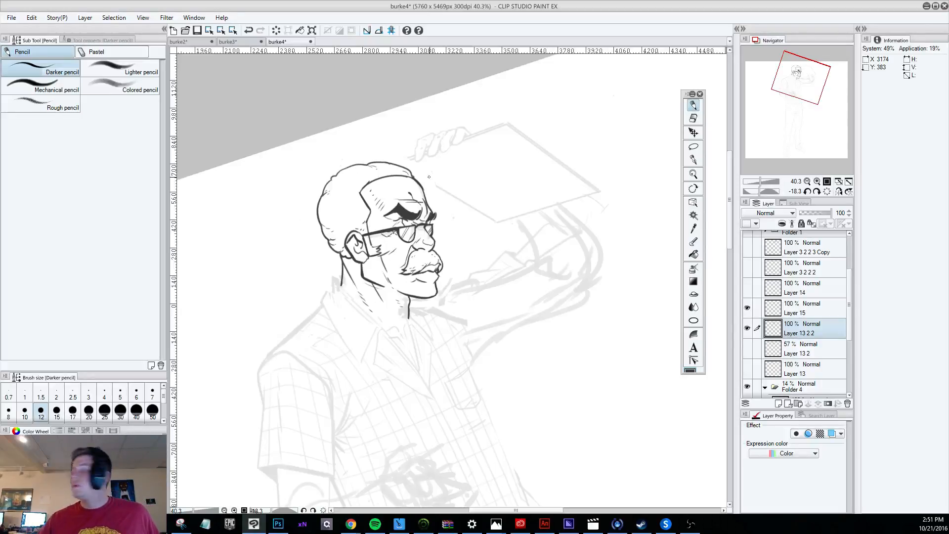
Rotate the canvas to -0.8 degrees so the whole figure stands nearly upright, and return to the Darker pencil.
scroll(291, 124, down, 2)
scroll(383, 336, down, 1)
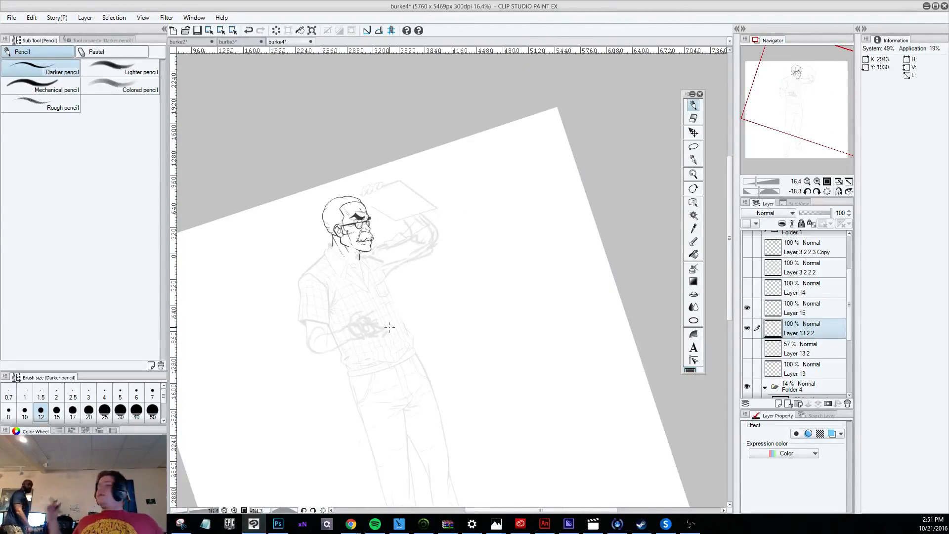
scroll(381, 331, up, 1)
key(r)
mouse_move(359, 369)
mouse_down()
mouse_move(329, 397)
mouse_move(294, 391)
mouse_move(303, 396)
mouse_up()
key(p)
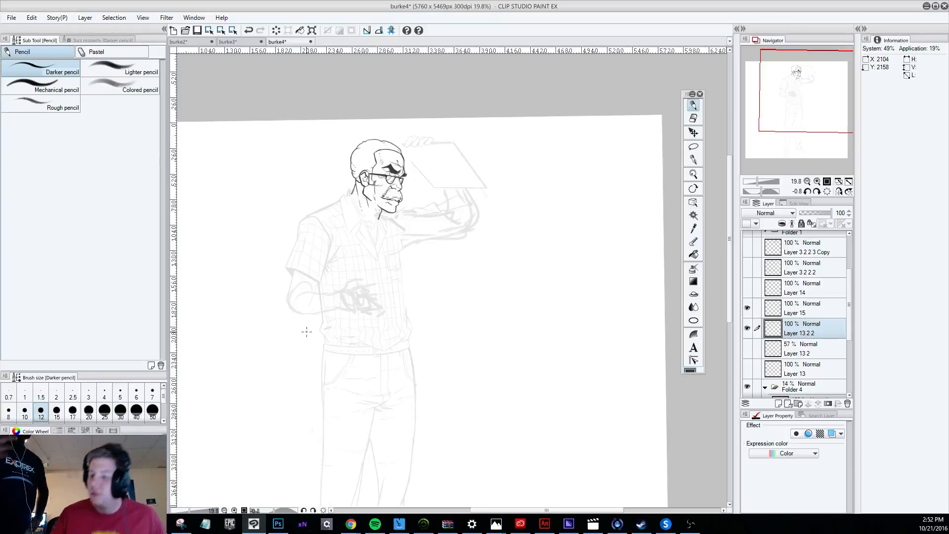
Compare the figure with Layer 15 and Layer 13 2 2 each hidden and shown again.
click(747, 307)
click(748, 307)
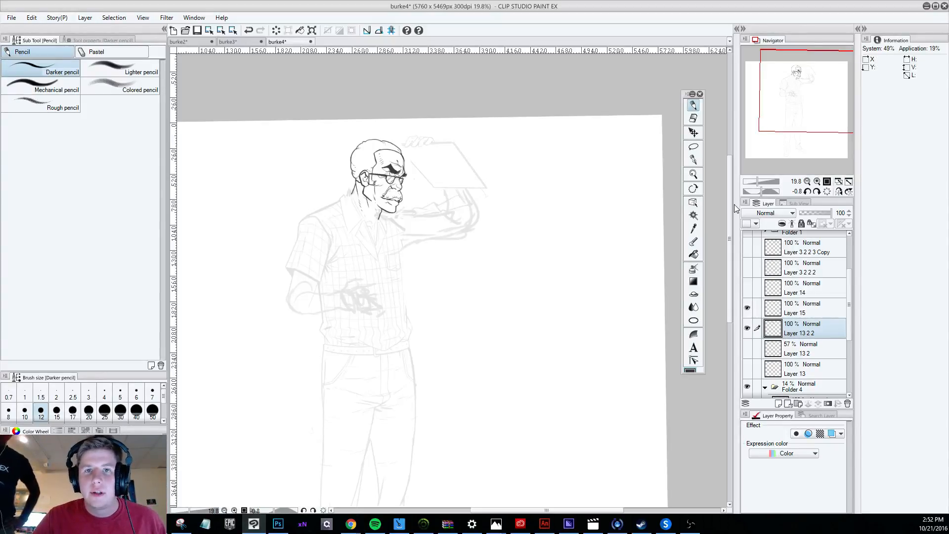
click(747, 308)
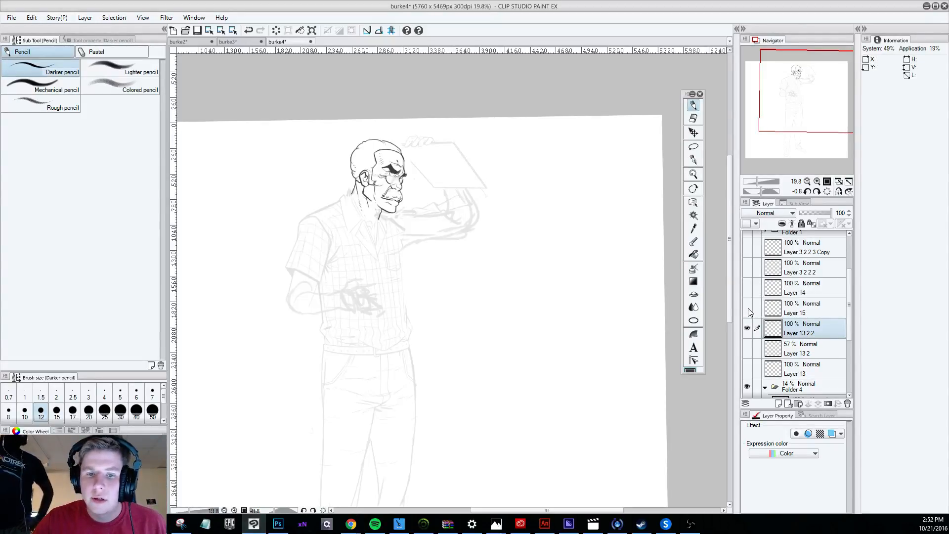
click(747, 307)
click(748, 328)
click(748, 327)
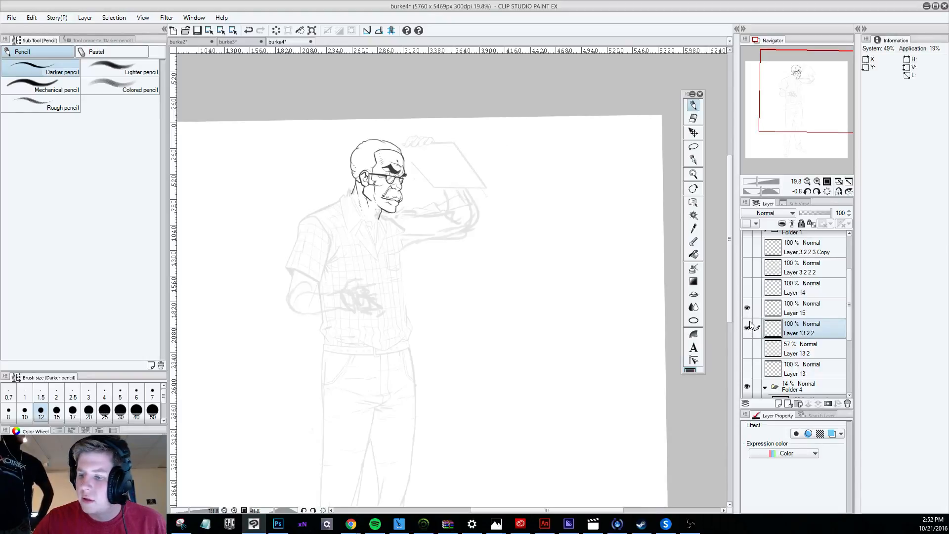
Show Layer 13 2 and hide Layer 15 and Layer 13 2 2 to examine the earlier head drawing up close.
click(748, 348)
click(747, 307)
click(747, 327)
click(747, 328)
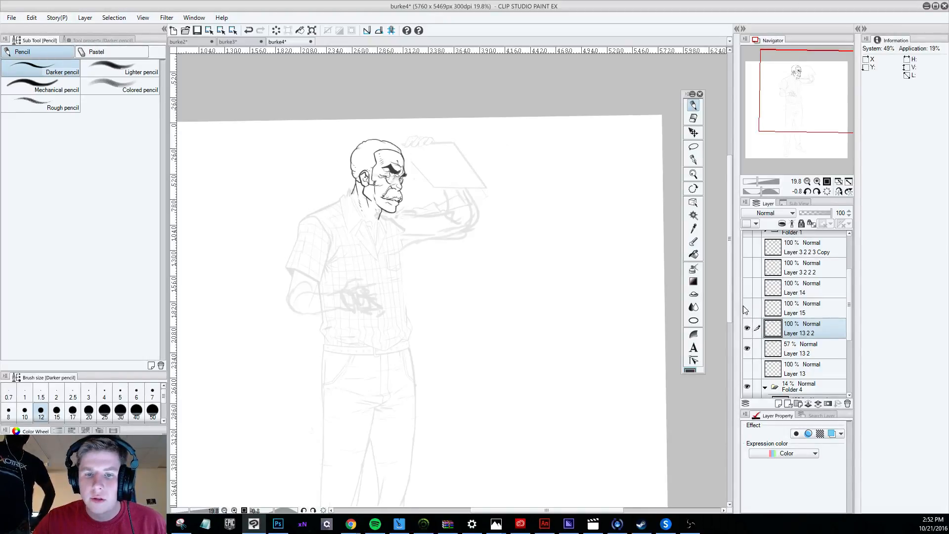
click(748, 328)
scroll(351, 164, up, 2)
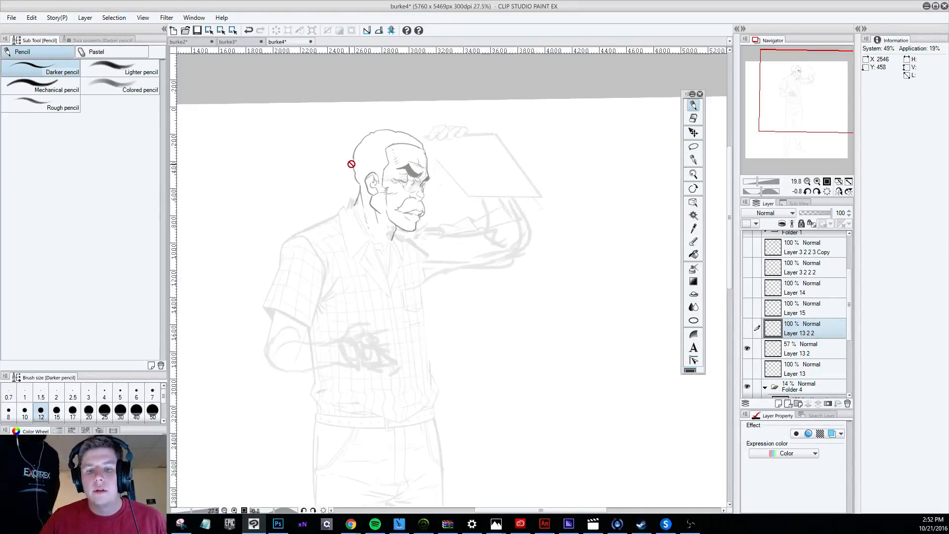
scroll(461, 197, up, 1)
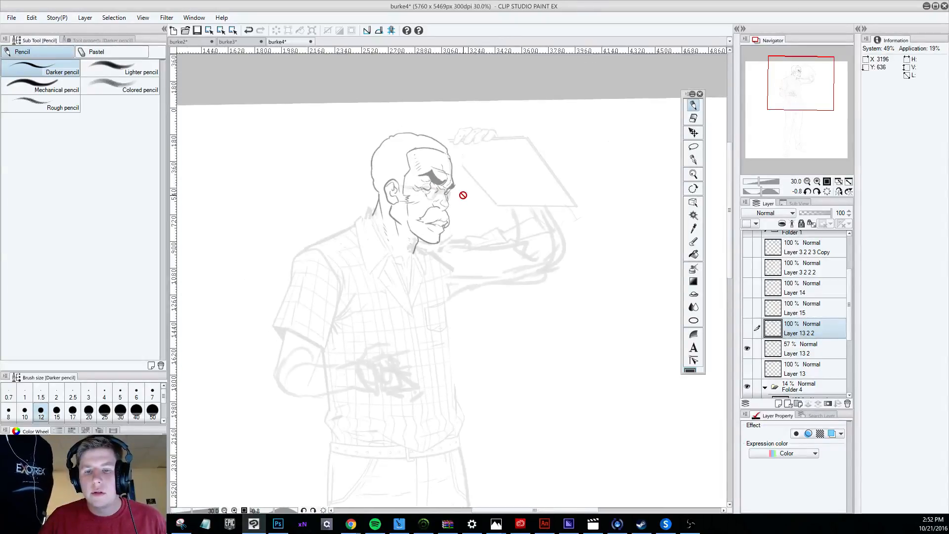
scroll(463, 195, down, 3)
scroll(451, 192, up, 2)
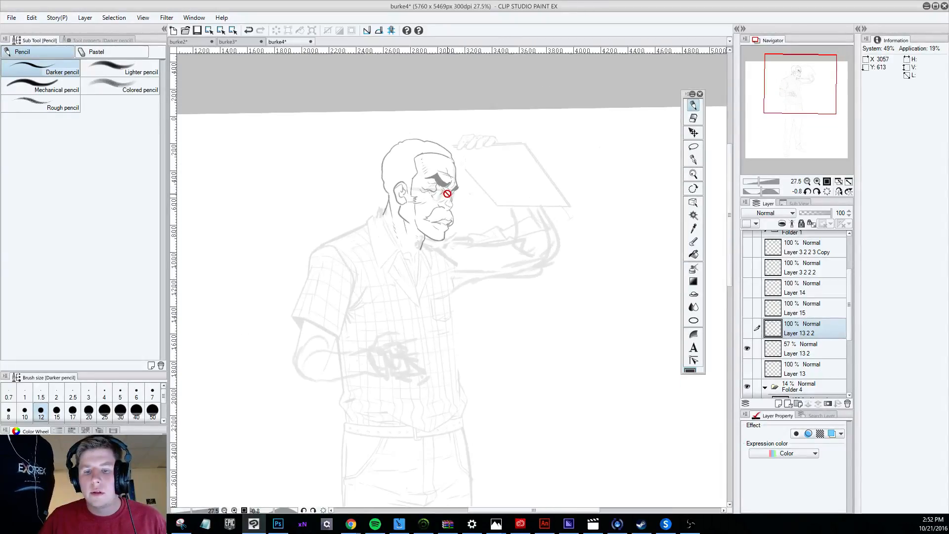
scroll(471, 209, up, 1)
scroll(458, 211, down, 1)
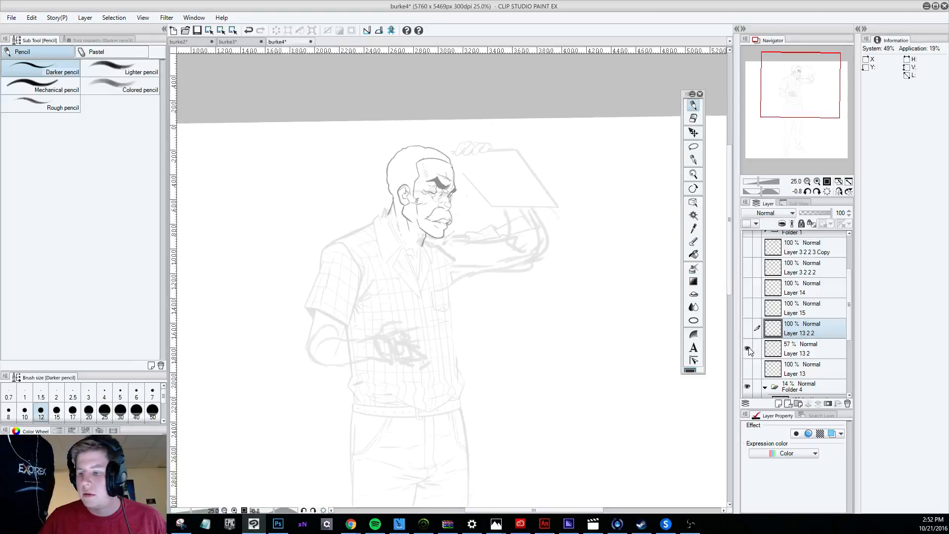
Make Layer 13 2 2 and Layer 15 visible again above the earlier head drawing.
click(747, 328)
click(747, 328)
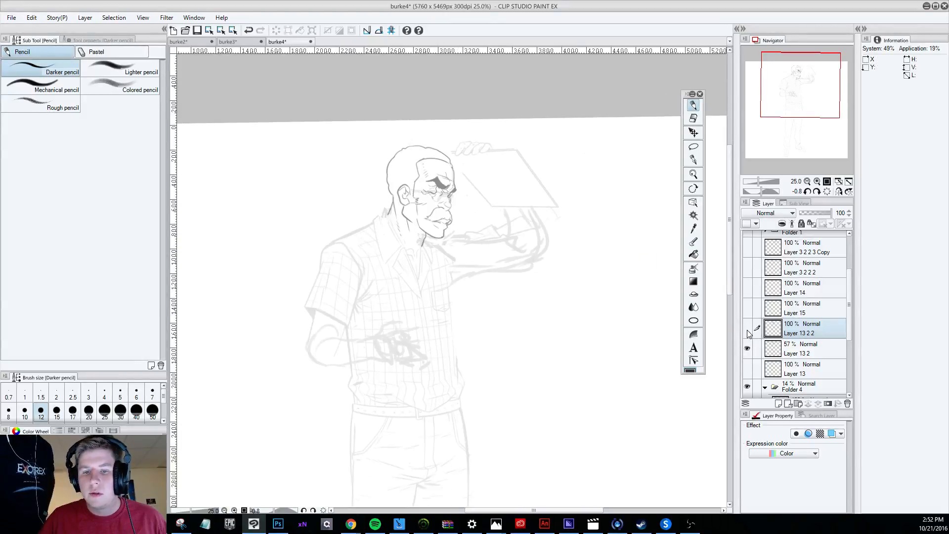
click(746, 329)
click(747, 308)
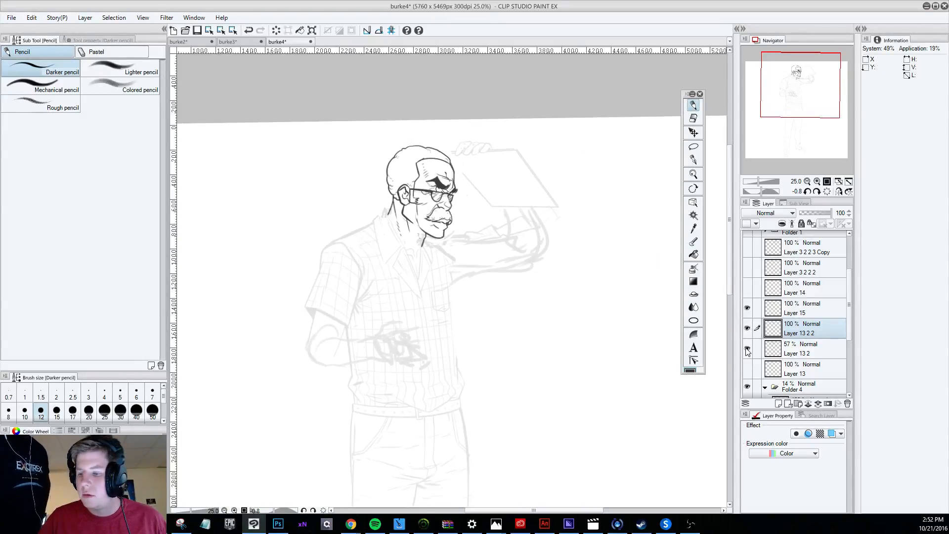
Check the redrawn head and glasses over Layer 13 2 by toggling the visibility of the upper layers.
scroll(464, 223, up, 1)
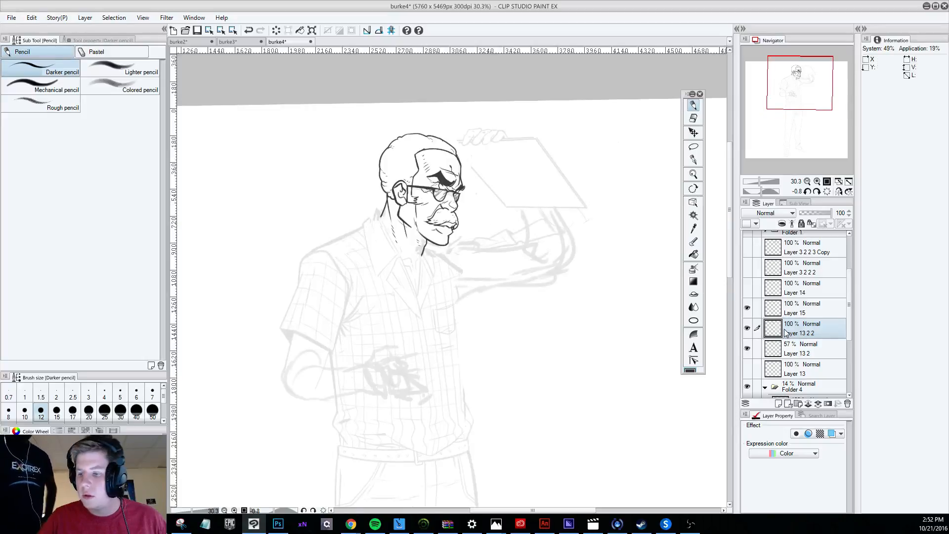
click(747, 328)
click(746, 328)
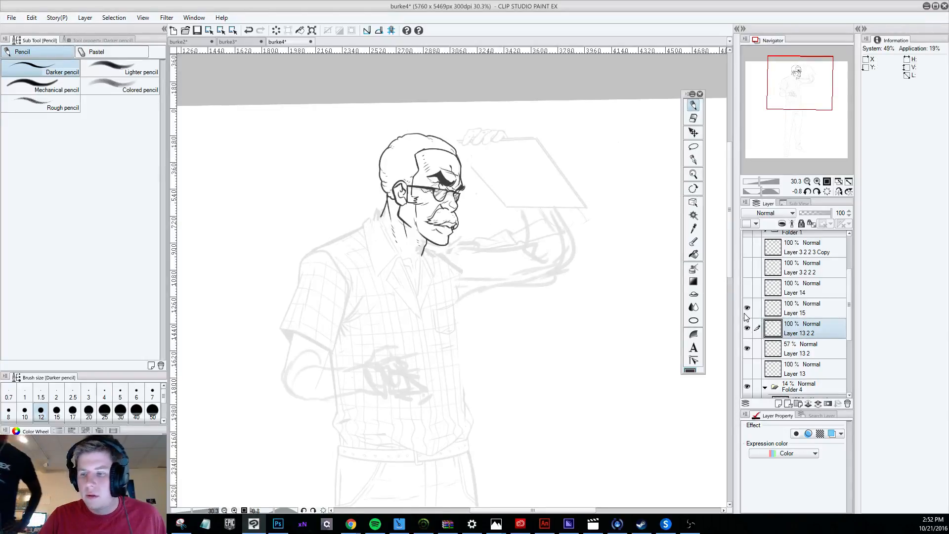
click(747, 307)
click(746, 307)
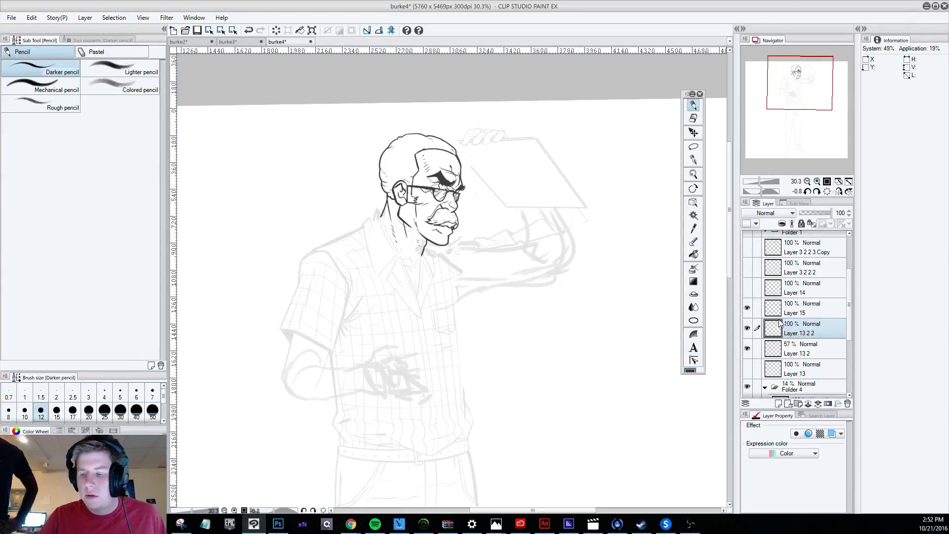
Compare the head drawing with Layer 15 and Layer 13 2 2 toggled, ending with both shown and Layer 13 2 hidden.
click(747, 308)
click(748, 308)
click(748, 308)
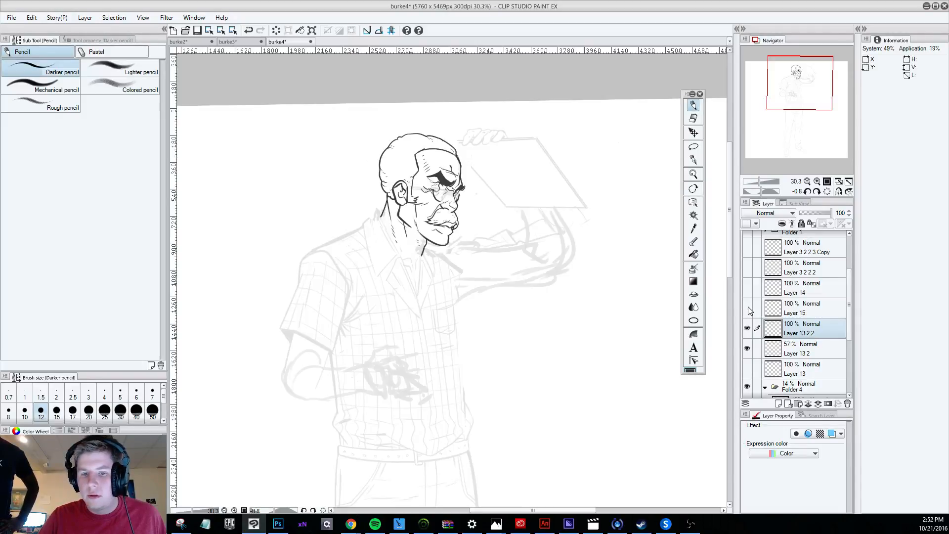
click(747, 328)
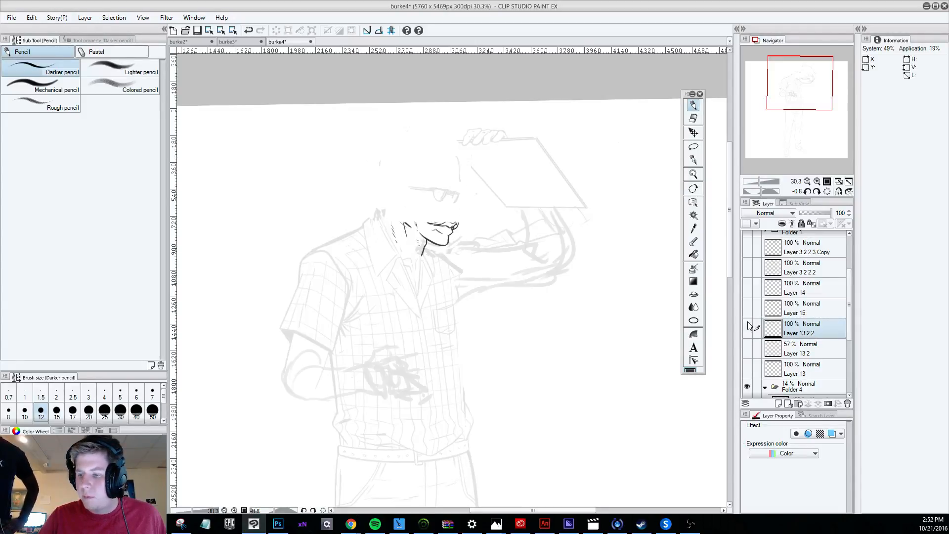
click(747, 308)
click(747, 328)
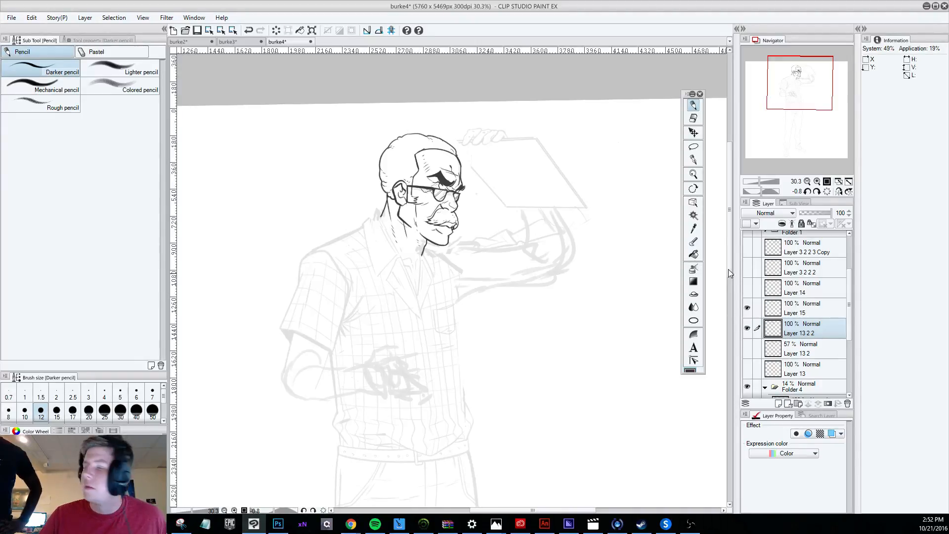
Try to move Layer 15 and Layer 13 2 2 together so the head and glasses sit slightly lower on the body.
ctrl+click(795, 311)
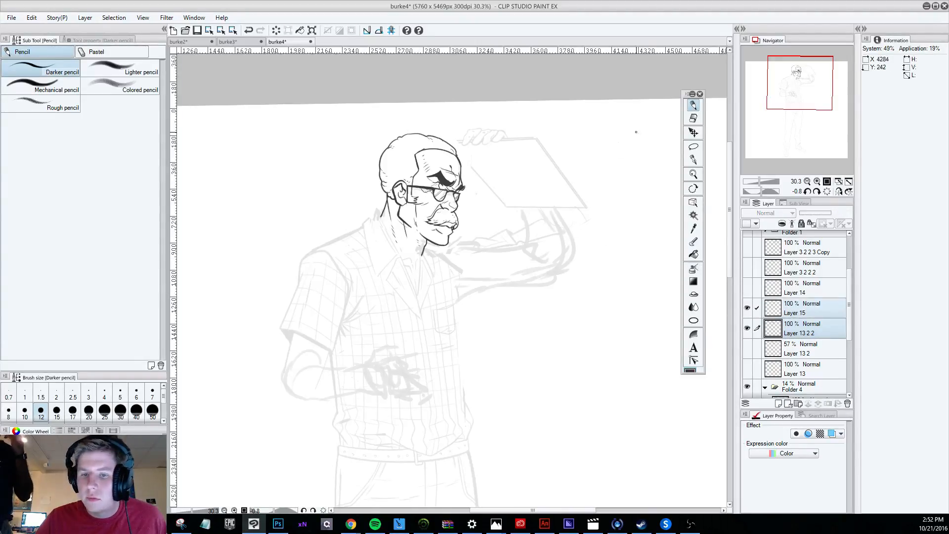
click(693, 132)
drag(483, 229, 485, 245)
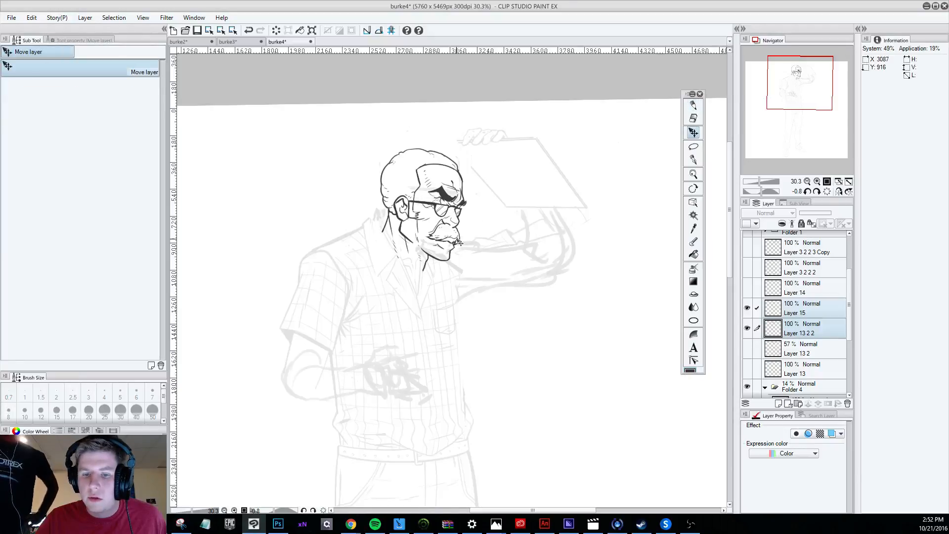
key(ctrl+z)
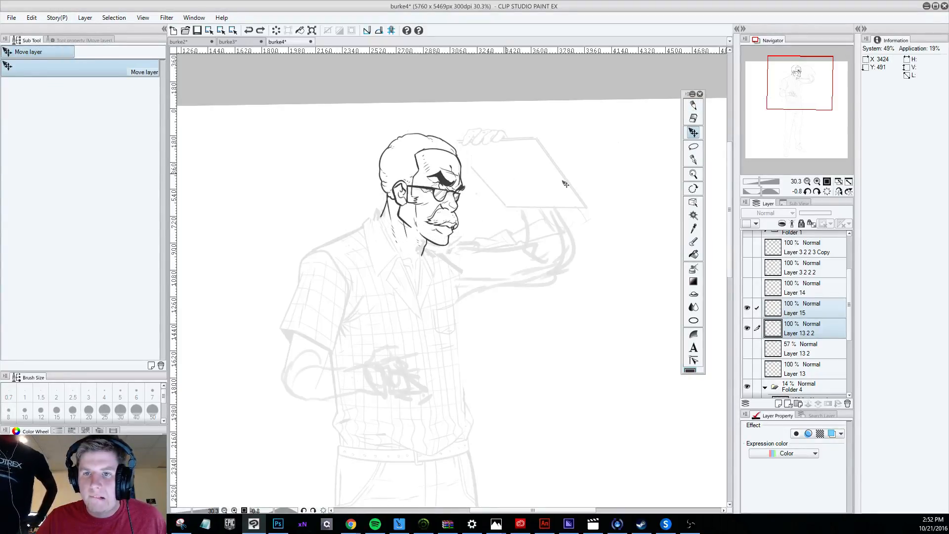
Check the head with the Layer 15 glasses and the Layer 13 2 2 lines alternately hidden and shown.
click(746, 308)
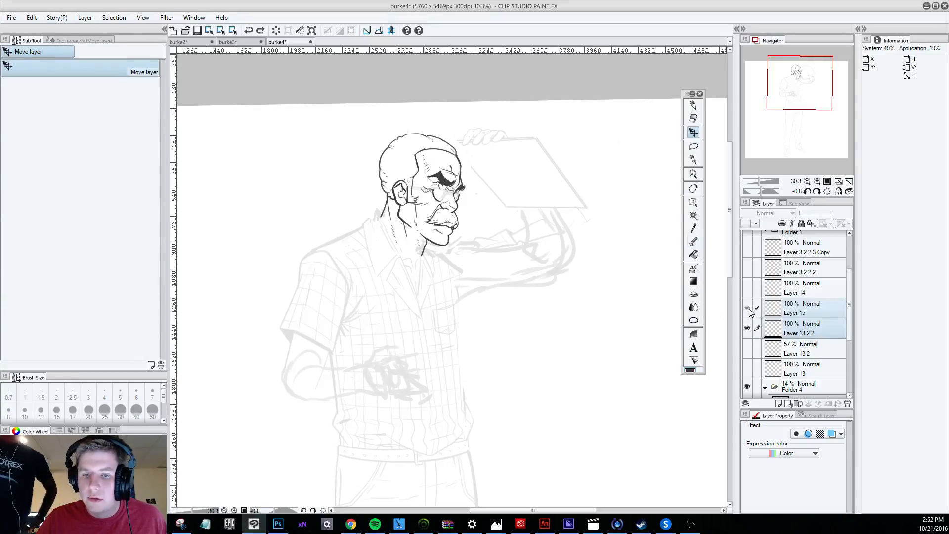
click(749, 308)
click(749, 308)
click(746, 328)
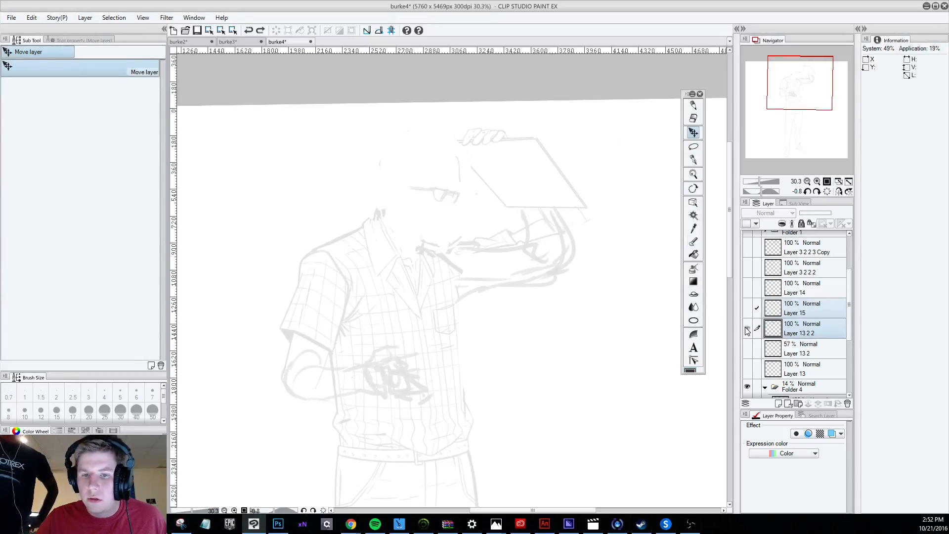
click(747, 330)
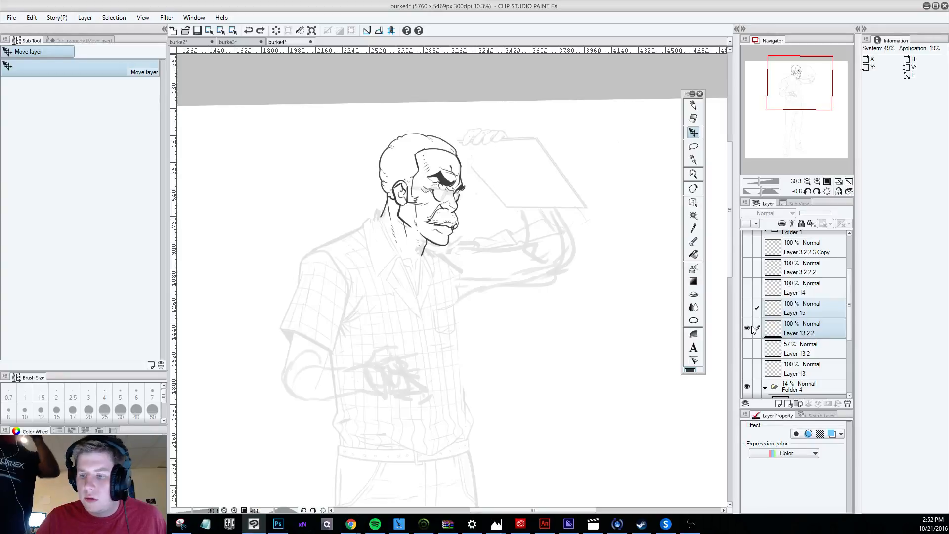
Compare the earlier head on Layer 13 2 with and without glasses, ending with Layer 13 2 2 shown and Layer 15 hidden.
click(746, 329)
click(747, 348)
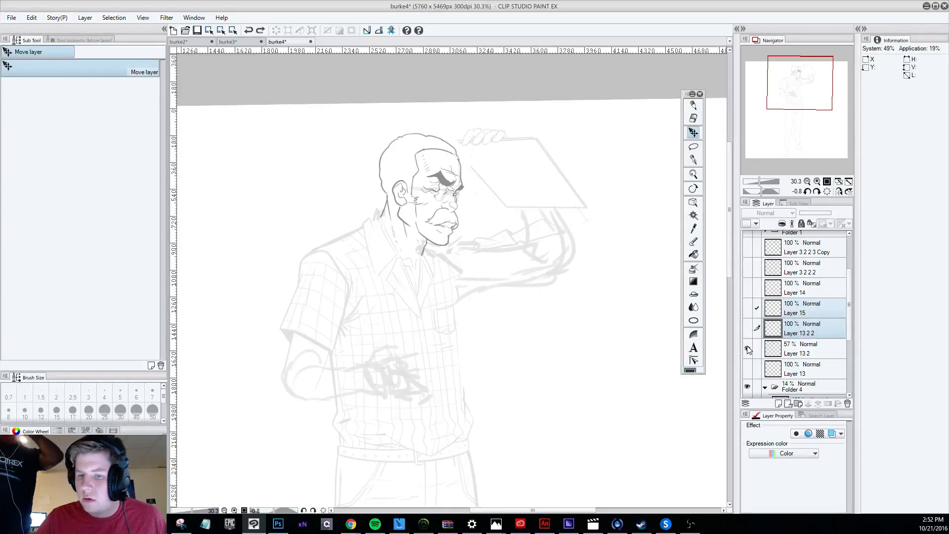
click(748, 308)
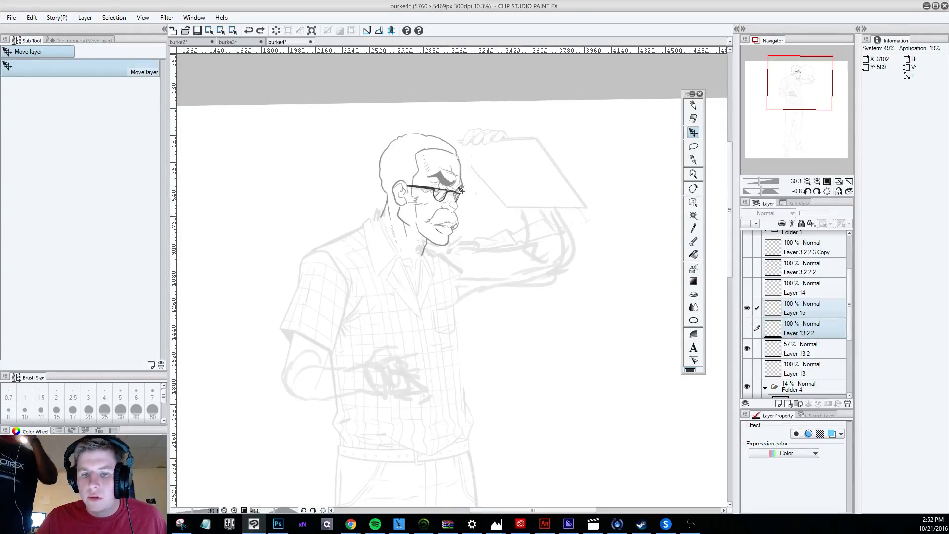
scroll(456, 184, up, 2)
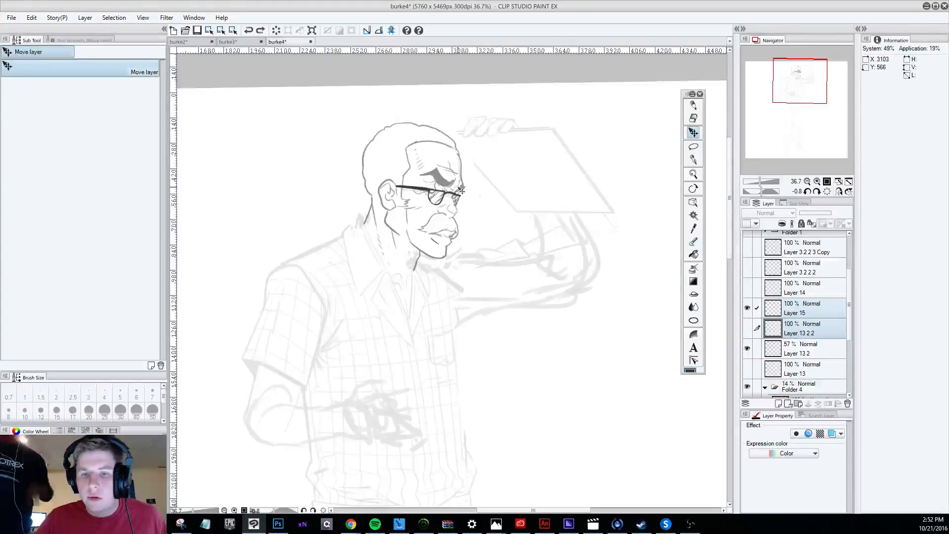
click(747, 308)
click(747, 328)
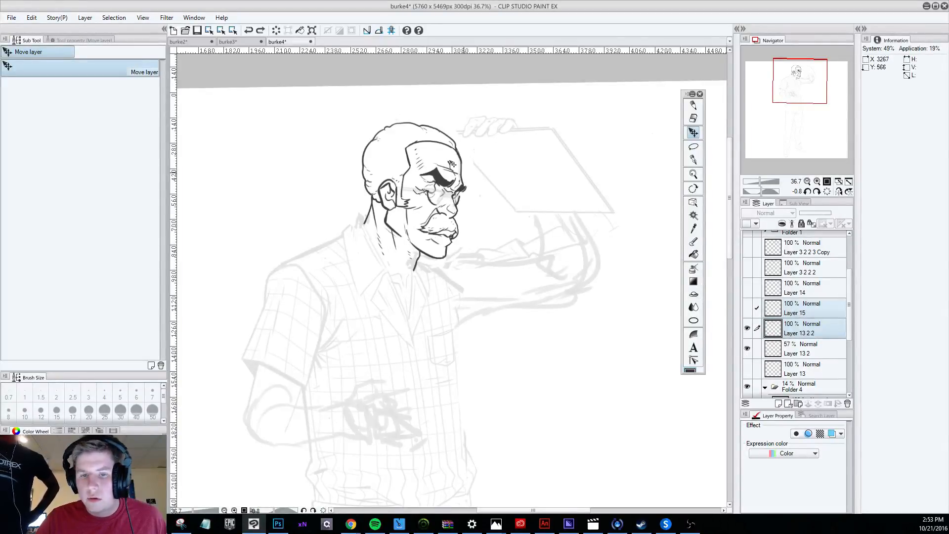
Erase the leftover eyeglass lens outline beneath the near eye on Layer 13 2 2 with the hard eraser.
scroll(464, 184, up, 3)
key(e)
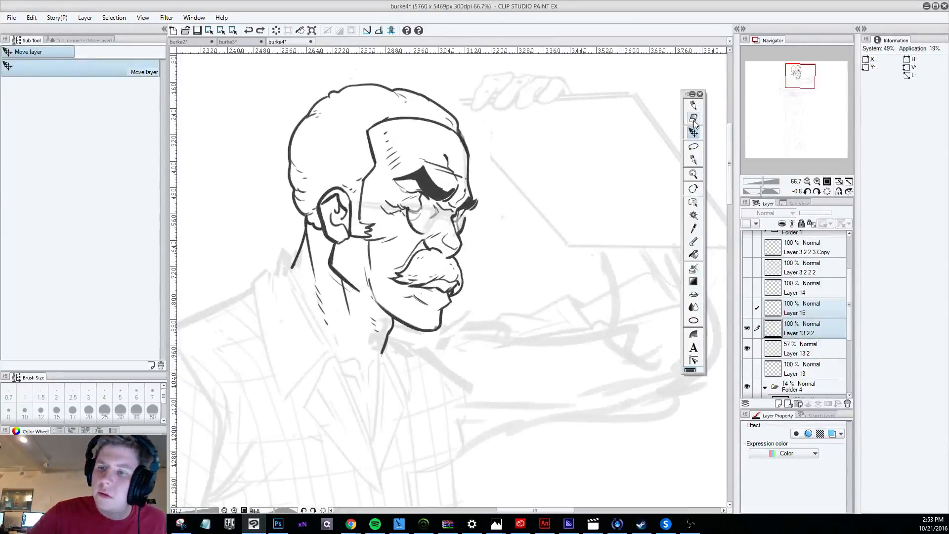
key(ctrl+z)
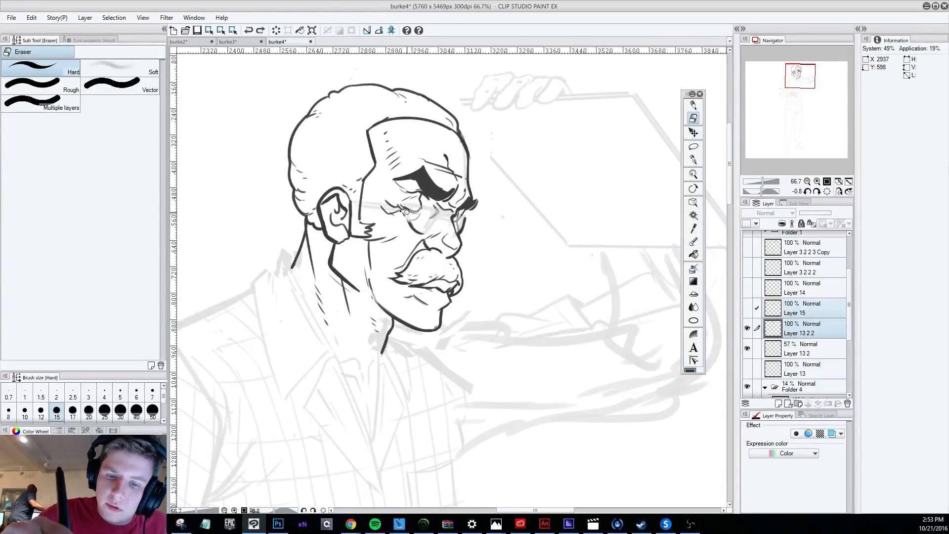
drag(408, 220, 425, 234)
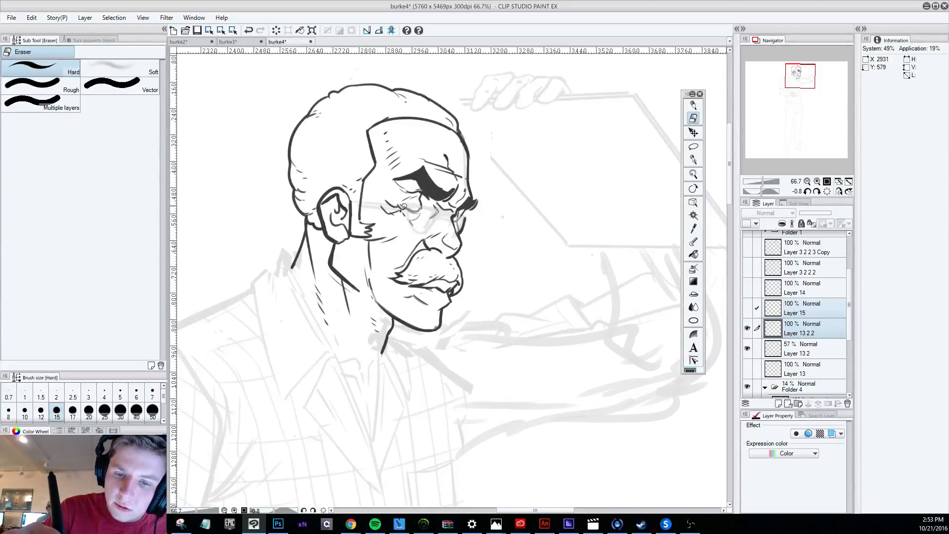
Set the opacity of Layer 13 2 to 100% and duplicate the layer.
click(805, 350)
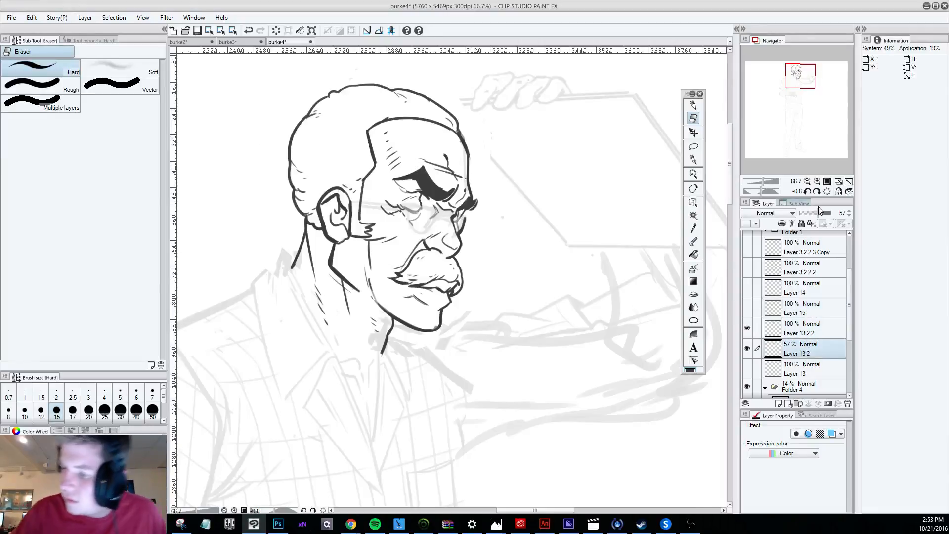
drag(818, 213, 868, 213)
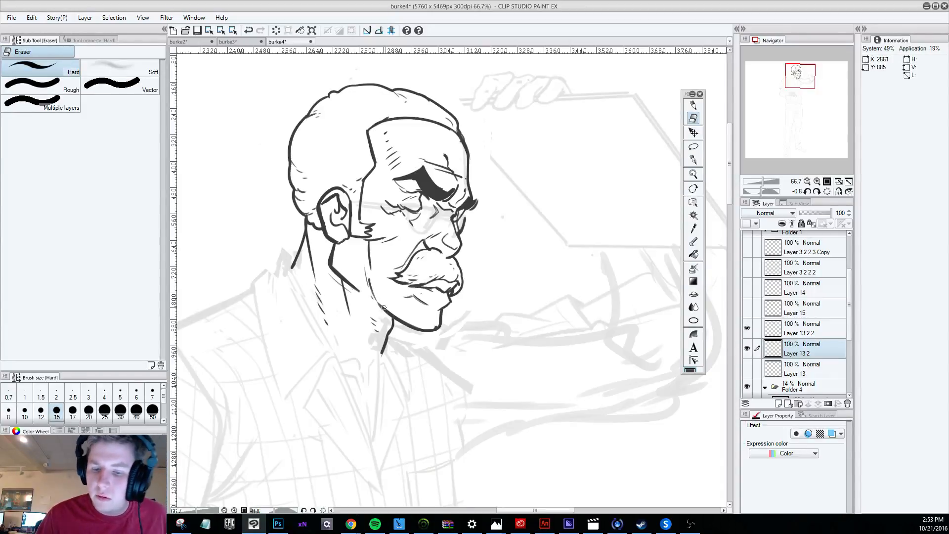
drag(798, 350, 803, 342)
Combine Layer 13 2 2 with the duplicate of Layer 13 2 into a single layer.
ctrl+click(801, 330)
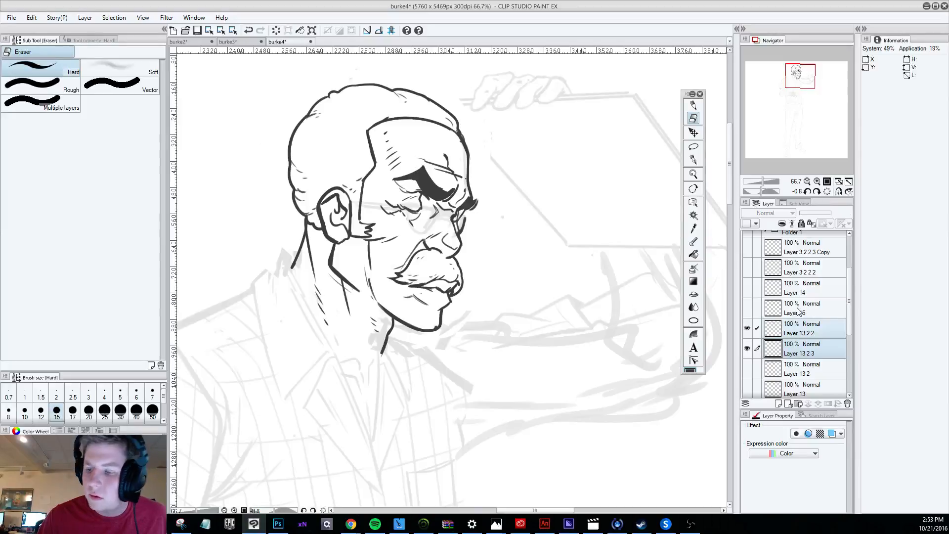
right_click(796, 331)
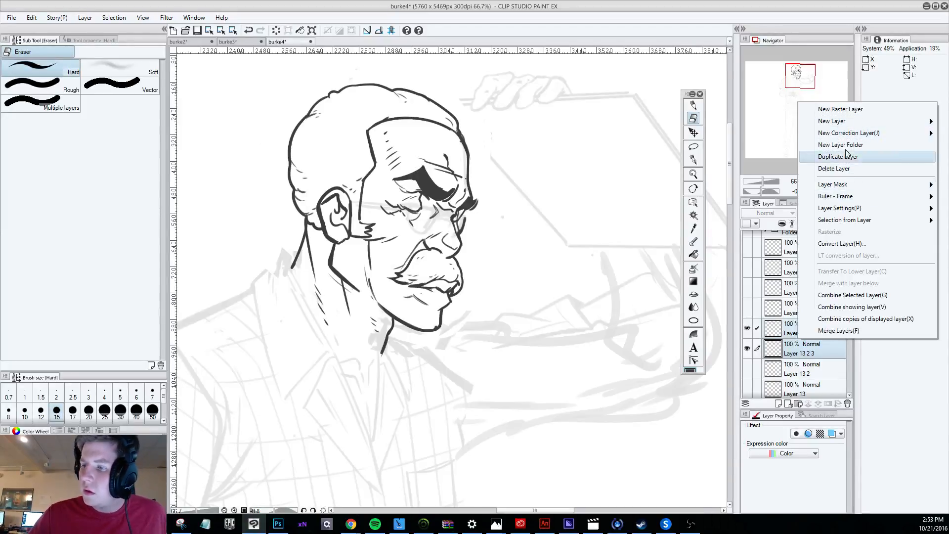
click(846, 295)
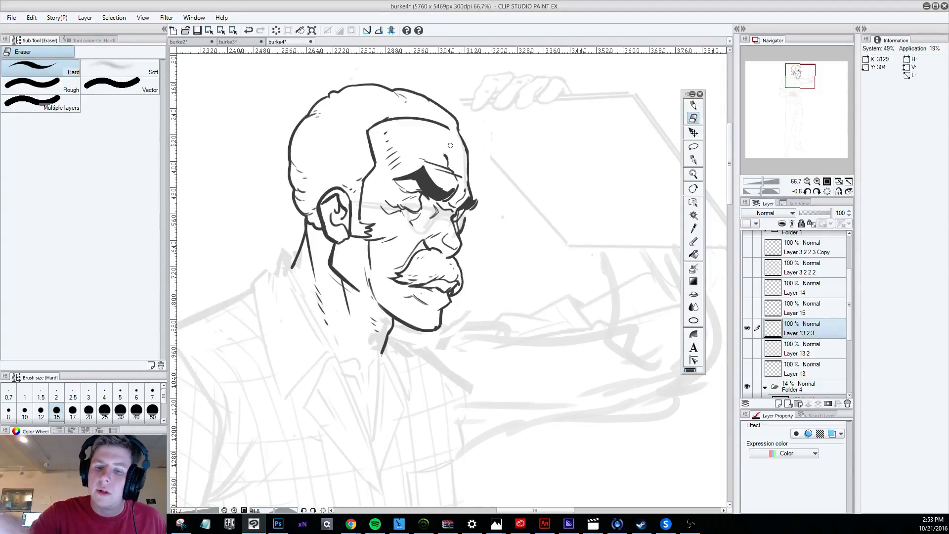
Erase the front contour of the forehead and redraw it with the Darker pencil as a fuller outward curve.
drag(459, 132, 470, 188)
key(p)
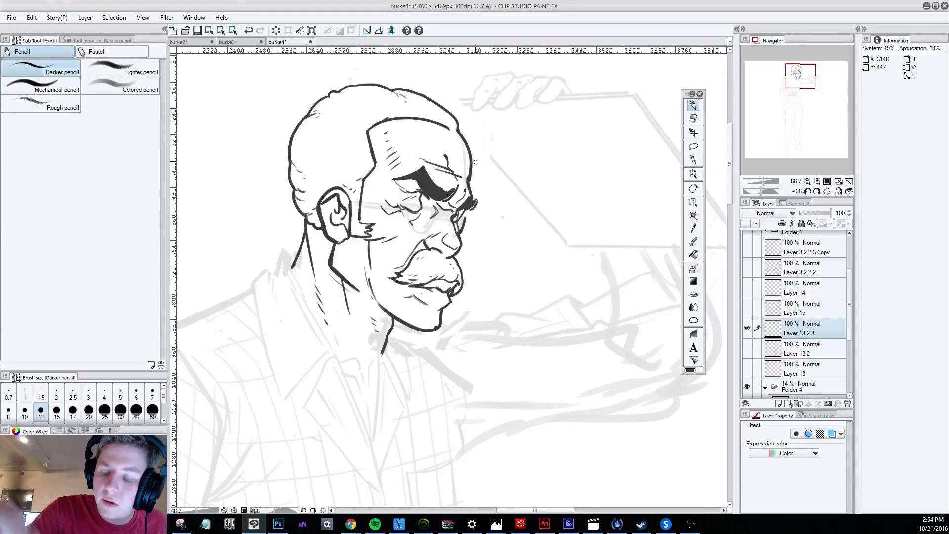
Erase the small crease line on the chin below the lower lip with the hard eraser.
click(693, 118)
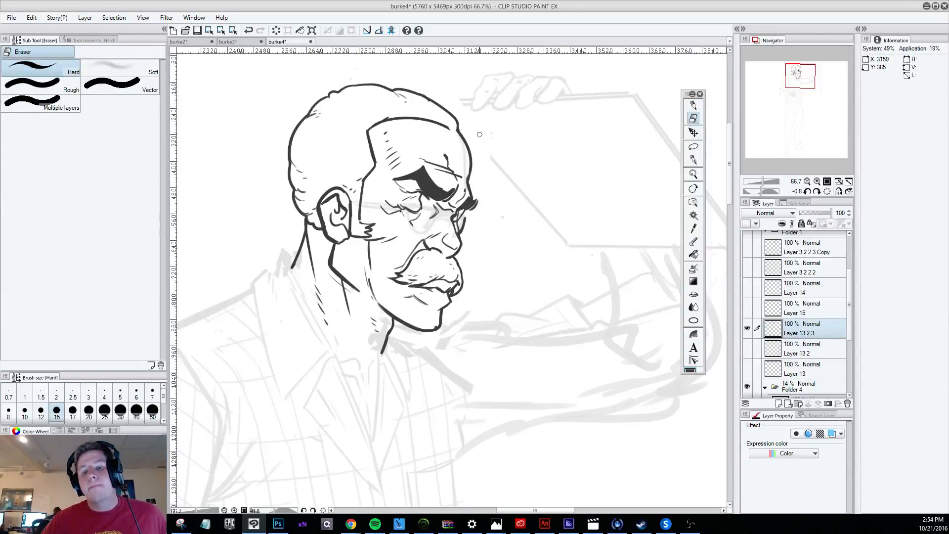
scroll(479, 134, down, 5)
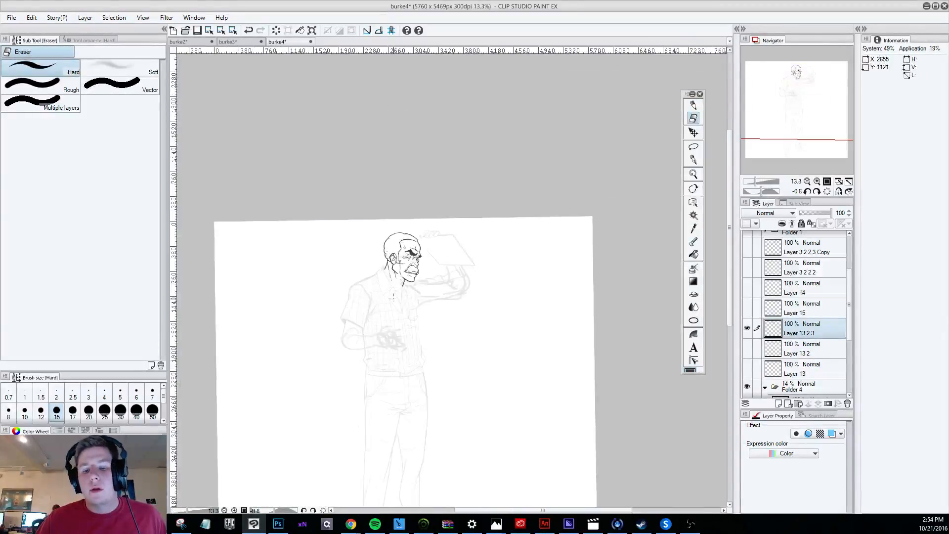
scroll(450, 278, up, 5)
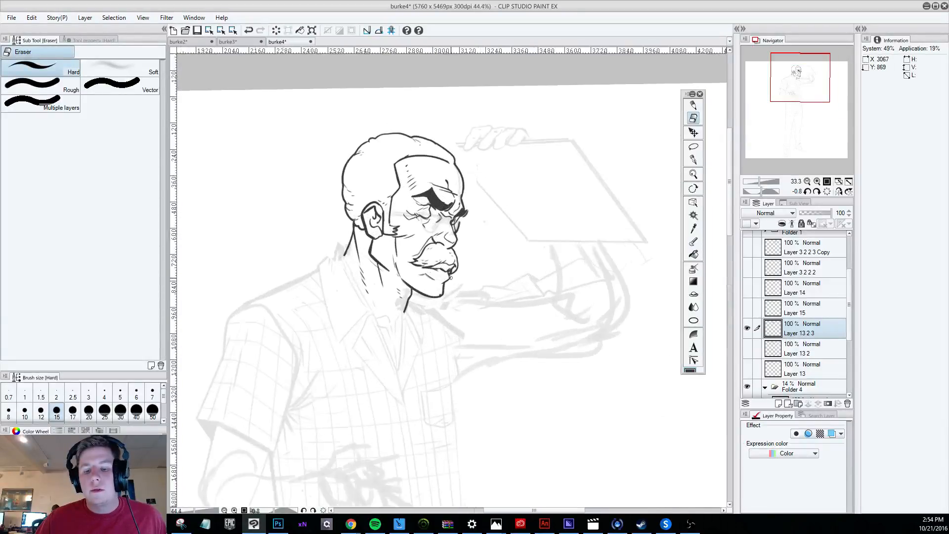
scroll(450, 278, up, 1)
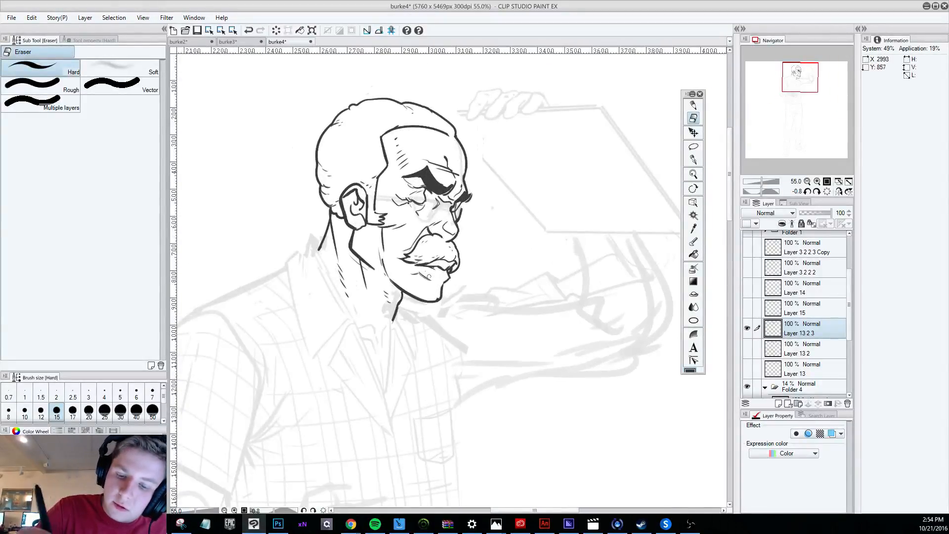
drag(429, 276, 432, 282)
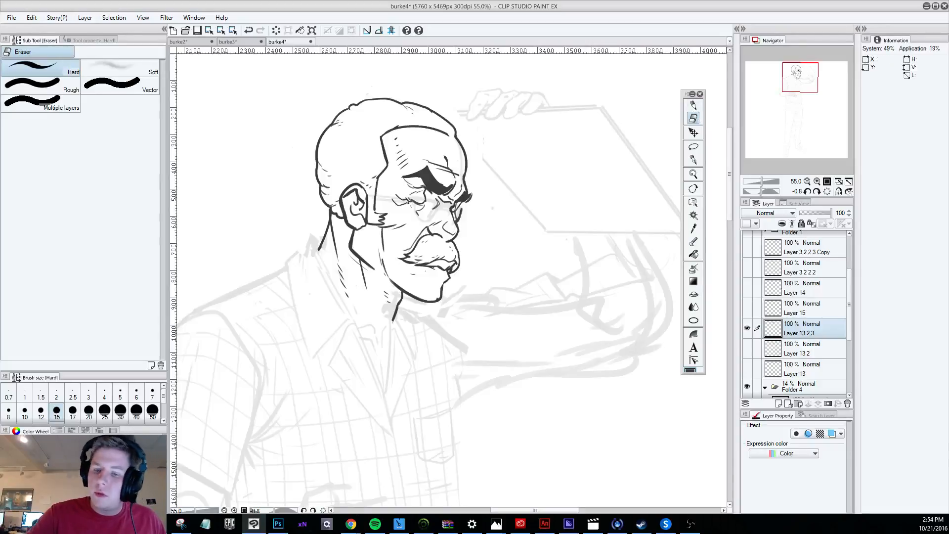
Try to rework the lower lip and mouth line beneath the mustache.
mouse_move(405, 273)
mouse_down()
mouse_move(446, 273)
mouse_move(445, 282)
mouse_move(446, 267)
mouse_move(432, 267)
mouse_move(450, 276)
mouse_up()
key(p)
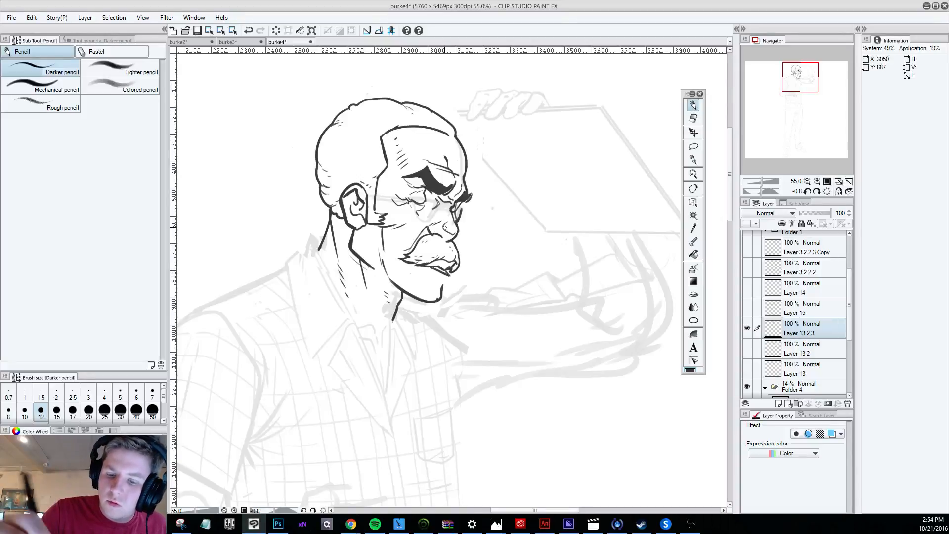
key(ctrl+z)
key(ctrl+z)
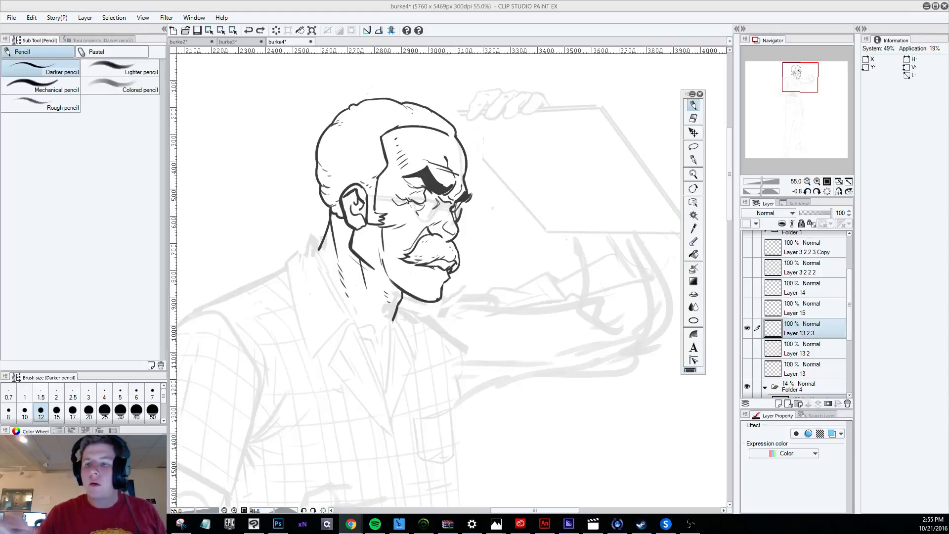
Clean up the mouth line under the mustache with the eraser, and try a pencil stroke at the mustache's front edge.
click(693, 118)
mouse_move(435, 270)
mouse_down()
mouse_move(449, 263)
mouse_move(432, 260)
mouse_move(453, 264)
mouse_move(446, 272)
mouse_up()
click(693, 106)
drag(455, 237, 460, 247)
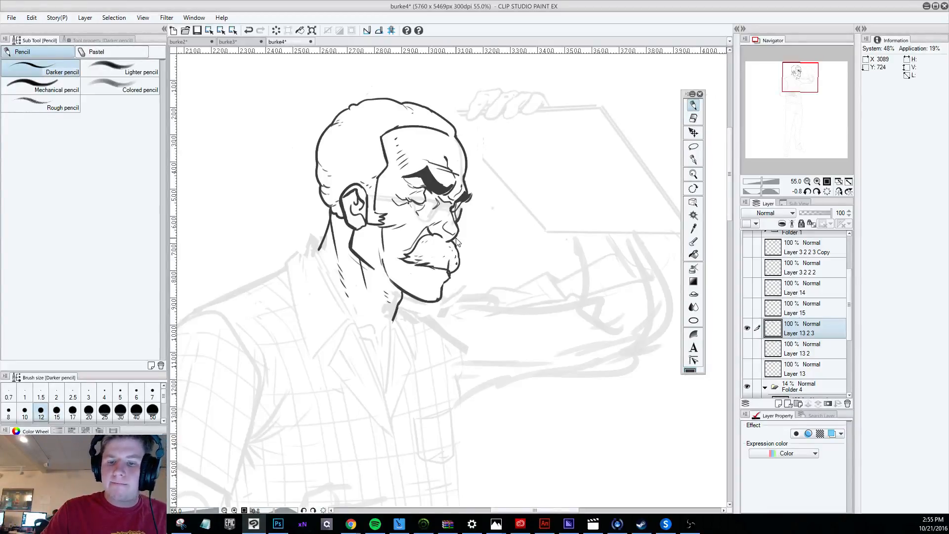
key(ctrl+z)
Erase the mustache's front contour and the mouth line beneath it with the hard eraser.
mouse_move(479, 463)
mouse_down()
mouse_move(608, 420)
mouse_move(623, 398)
mouse_up()
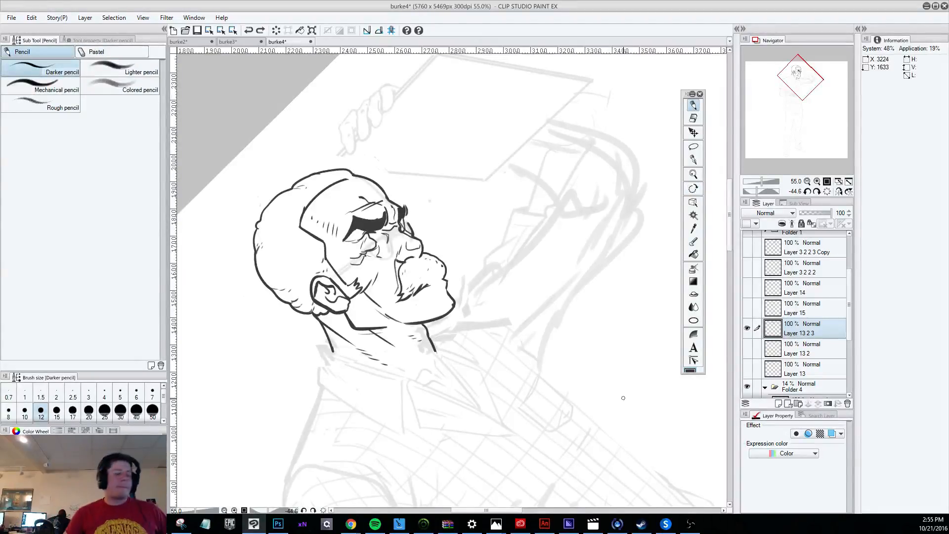
key(e)
mouse_move(412, 295)
mouse_down()
mouse_move(428, 286)
mouse_move(435, 263)
mouse_move(447, 271)
mouse_move(438, 271)
mouse_up()
key(p)
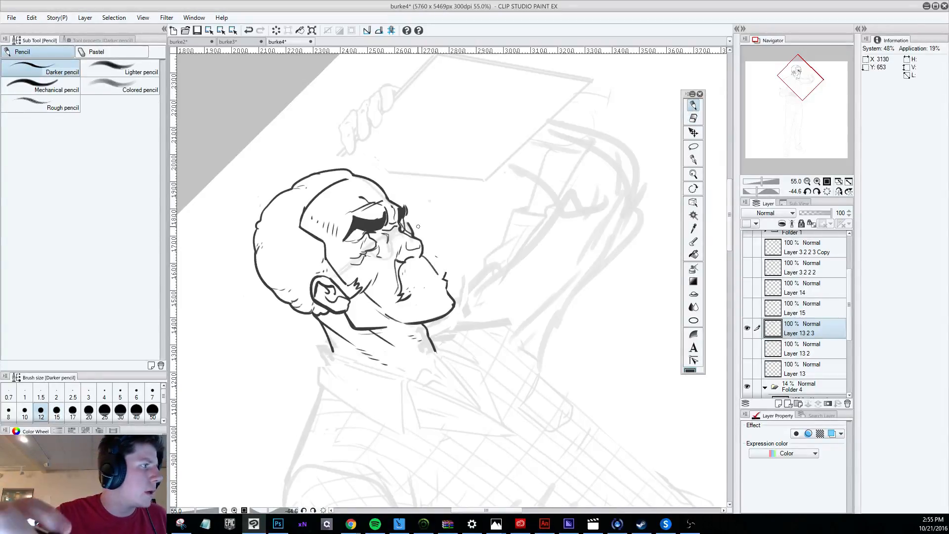
Try a straight pencil mouth line below the nose and a trimmed lip edge, undoing both.
drag(408, 296, 434, 278)
key(ctrl+z)
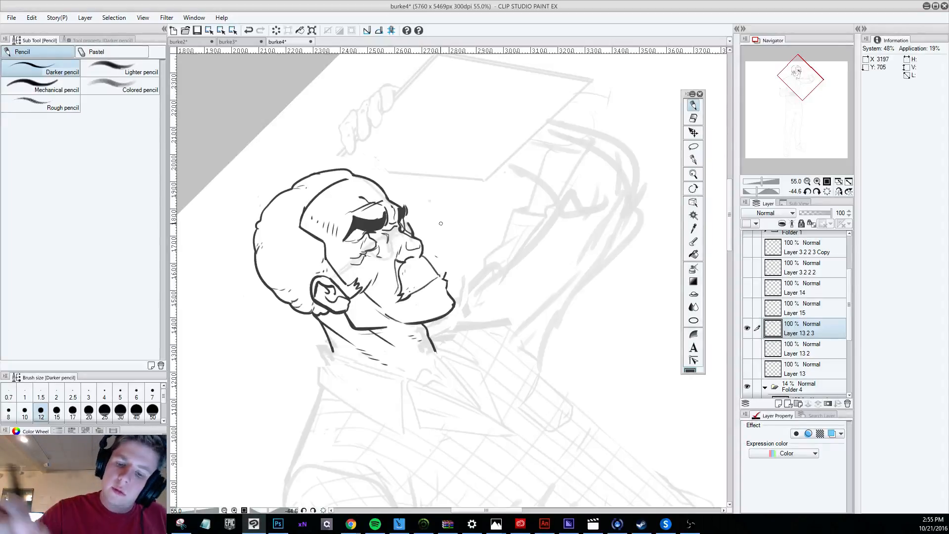
click(693, 118)
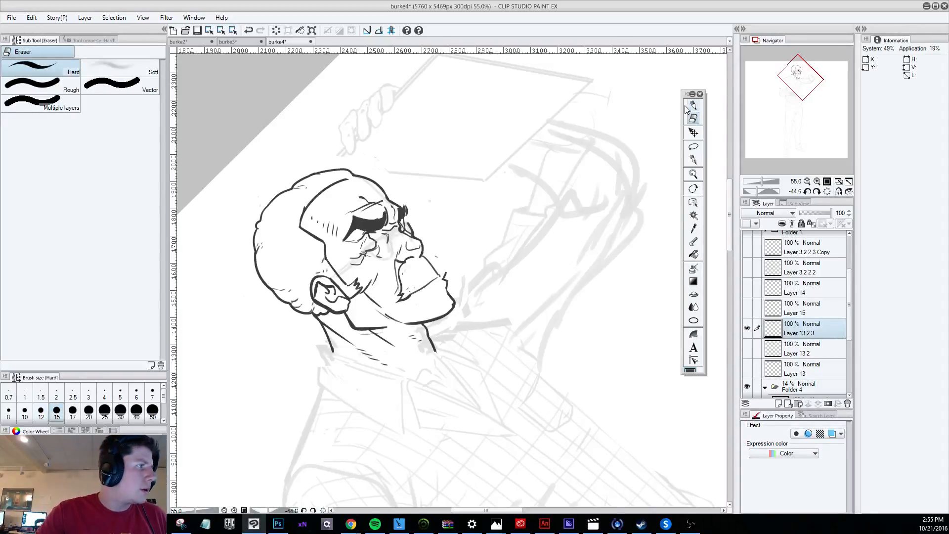
drag(441, 274, 446, 283)
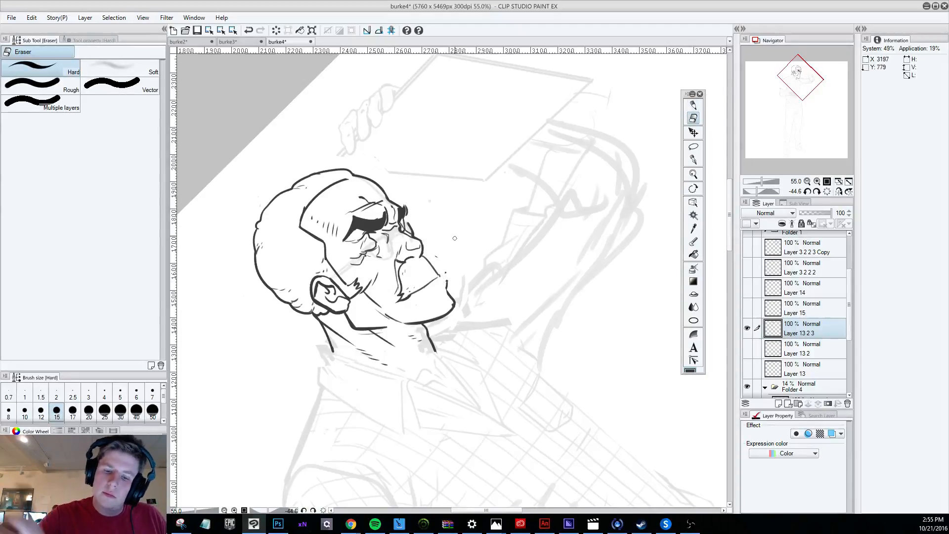
key(p)
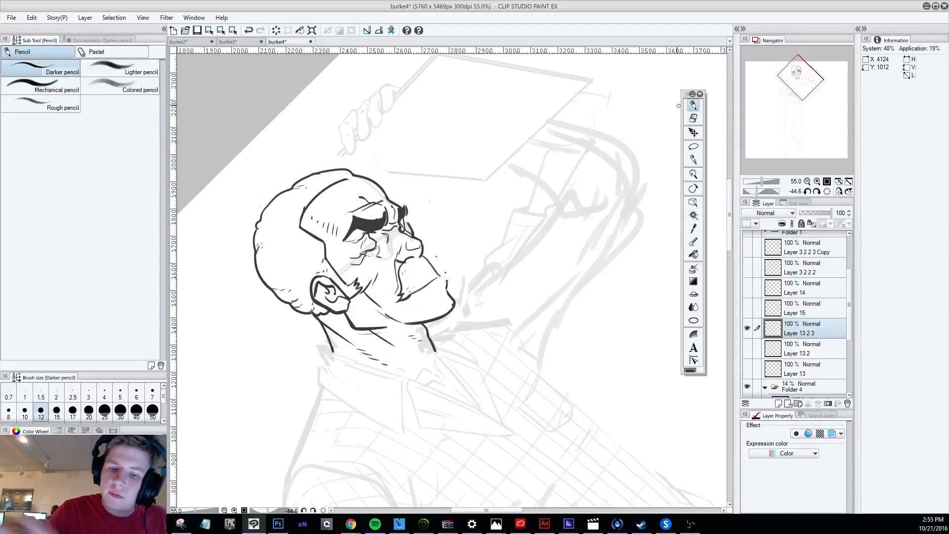
key(ctrl+z)
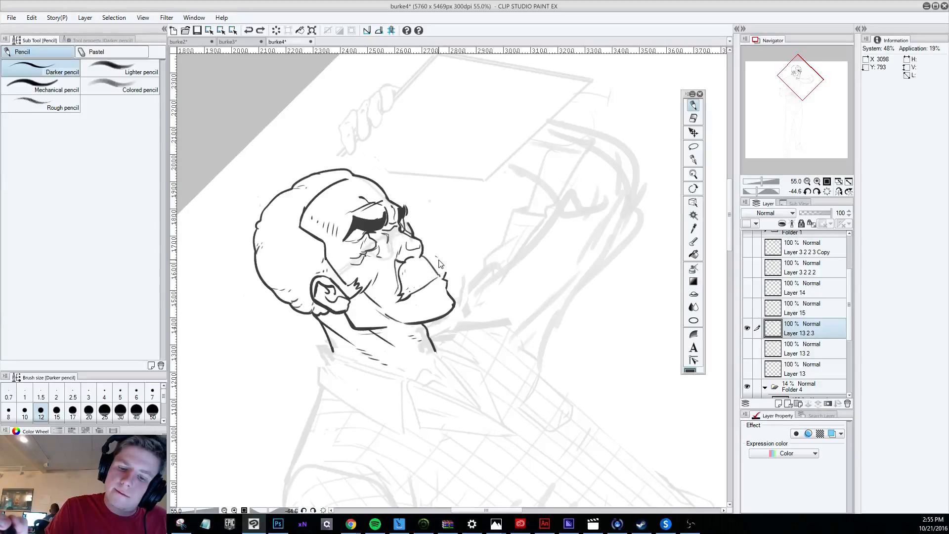
key(ctrl+z)
Erase the remaining mustache and upper lip lines between the nose and the chin with the hard eraser.
key(e)
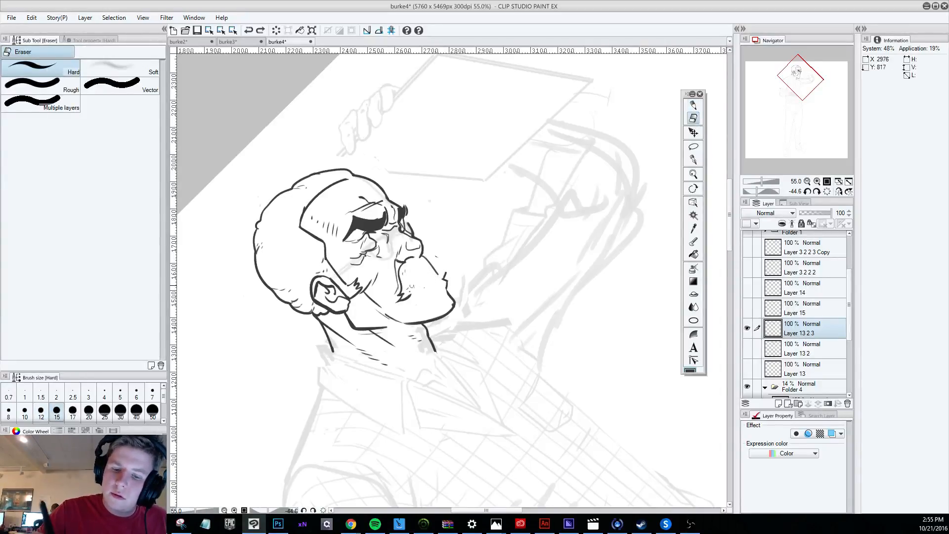
mouse_move(435, 254)
mouse_down()
mouse_move(404, 273)
mouse_move(430, 266)
mouse_move(436, 274)
mouse_move(423, 257)
mouse_move(443, 277)
mouse_move(406, 298)
mouse_up()
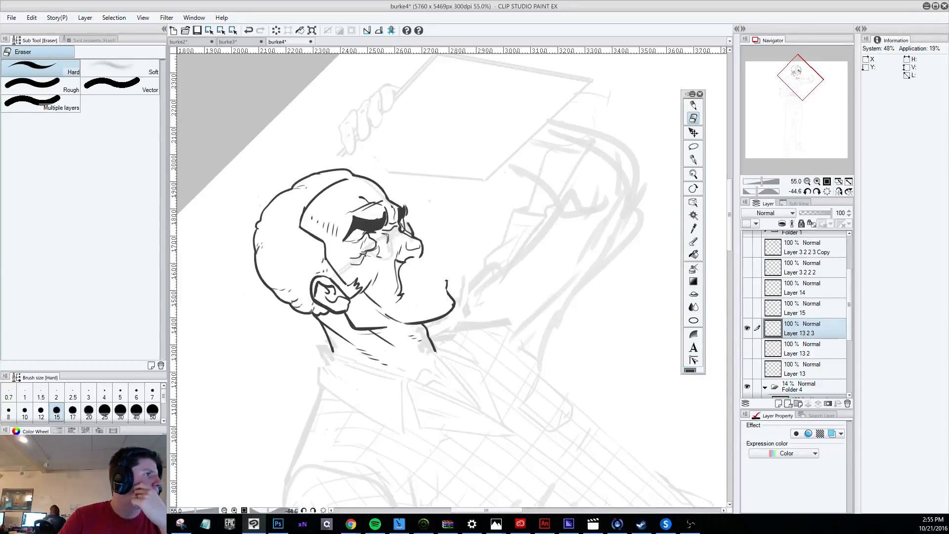
key(alt+Tab)
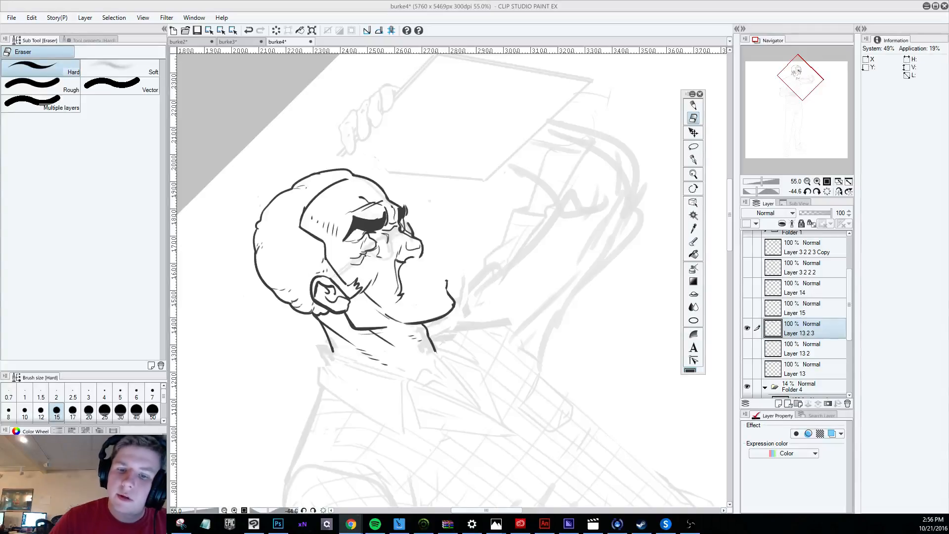
Try straight Darker pencil strokes from the nose tip to the upper lip and back along the mouth.
scroll(540, 326, up, 1)
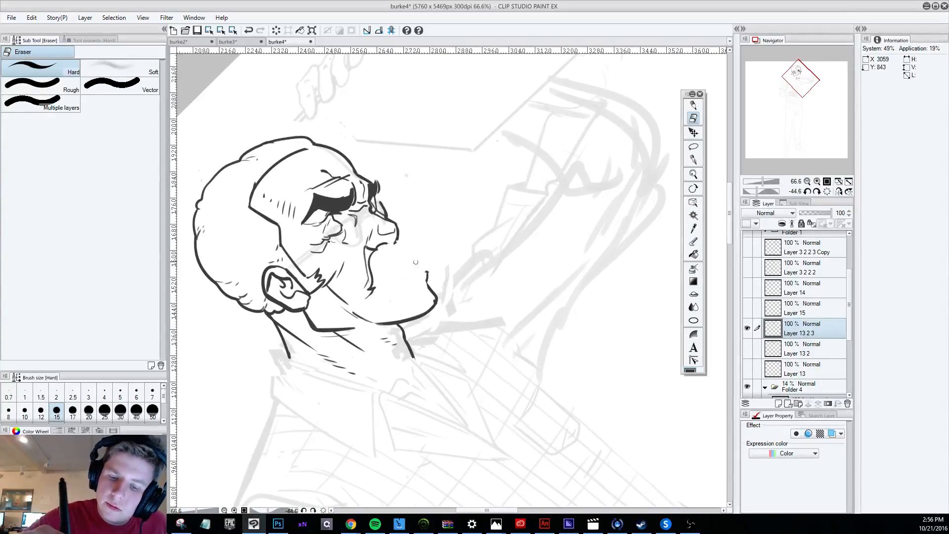
click(693, 106)
drag(398, 240, 420, 265)
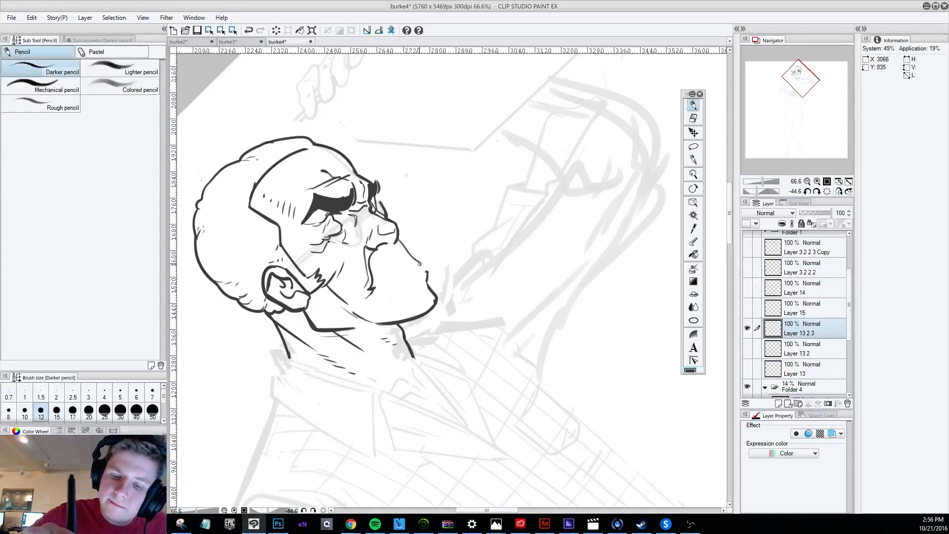
drag(389, 294, 420, 264)
key(ctrl+z)
drag(388, 292, 419, 265)
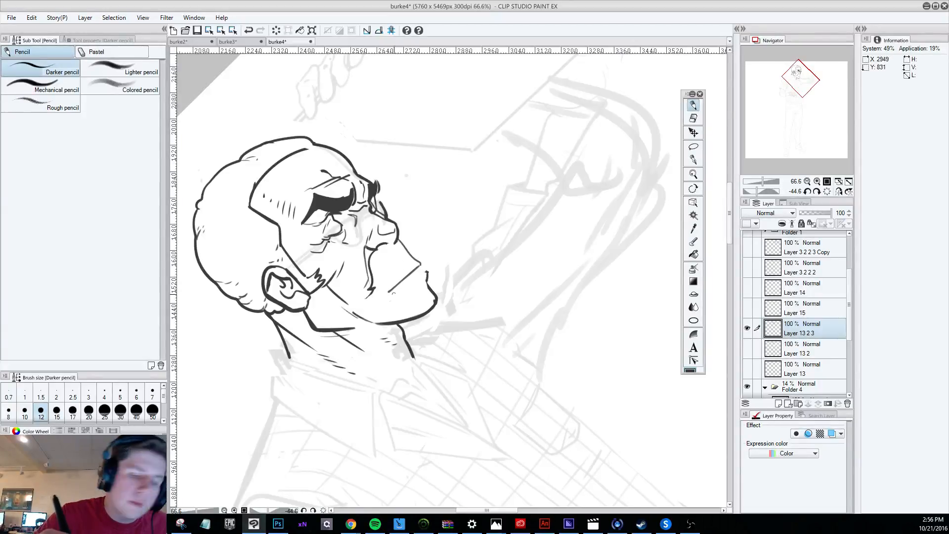
drag(387, 307, 427, 282)
key(ctrl+z)
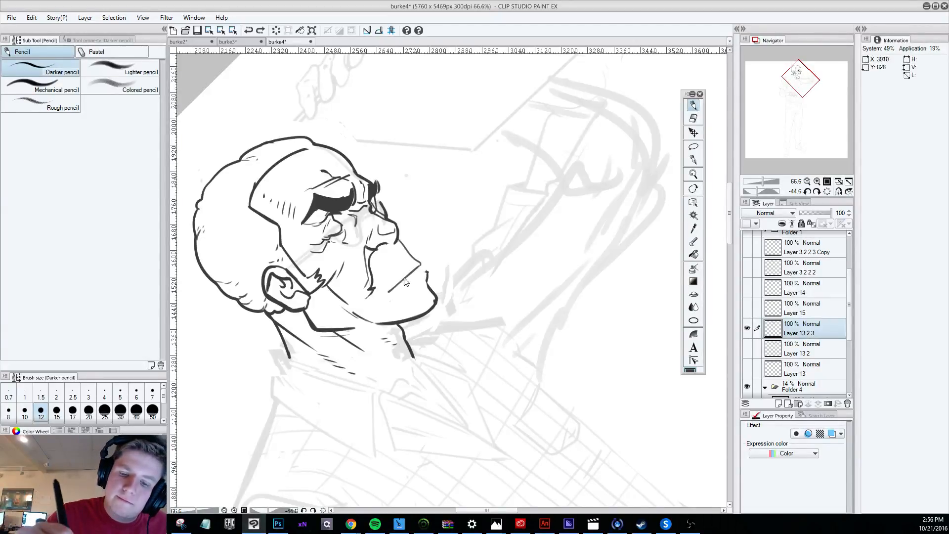
Undo the straight strokes and redraw the mustache with a rounded front and a mouth line under it.
key(ctrl+z)
key(ctrl+z)
mouse_move(367, 297)
mouse_down()
mouse_move(422, 261)
mouse_move(403, 267)
mouse_move(405, 244)
mouse_up()
key(ctrl+z)
key(ctrl+z)
key(ctrl+z)
key(ctrl+z)
click(693, 118)
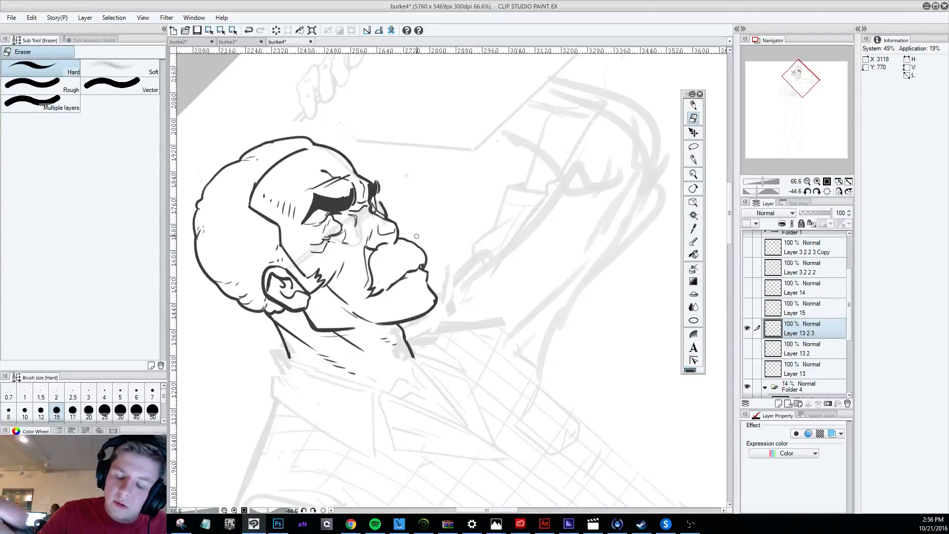
key(p)
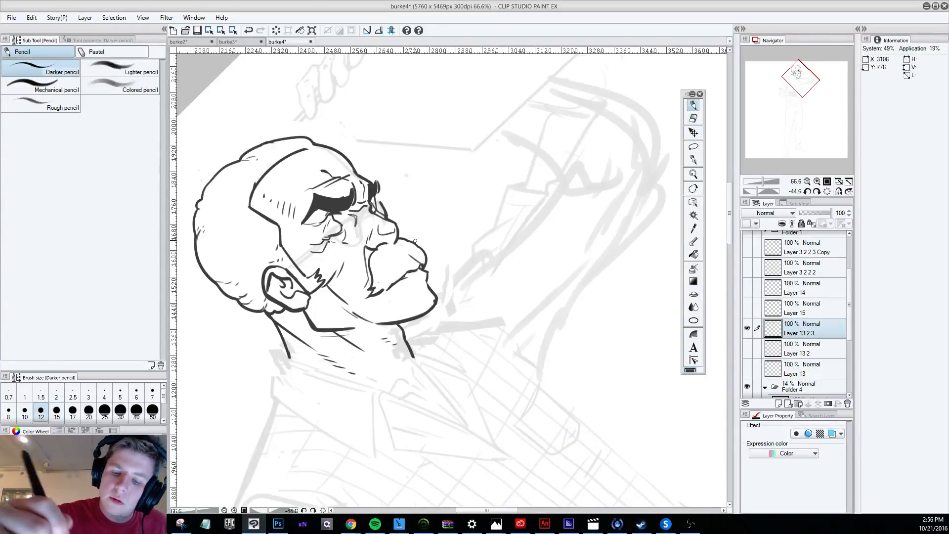
Refine the mustache's front edge and draw the lower lip beneath it with the Darker pencil.
drag(410, 251, 422, 266)
key(ctrl+z)
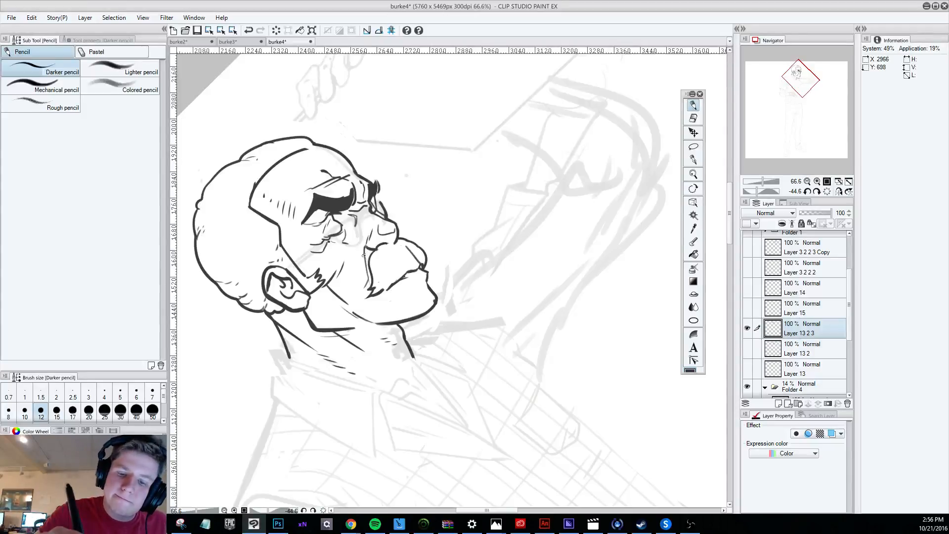
mouse_move(364, 255)
mouse_down()
mouse_move(380, 299)
mouse_move(411, 295)
mouse_move(418, 283)
mouse_up()
key(ctrl+z)
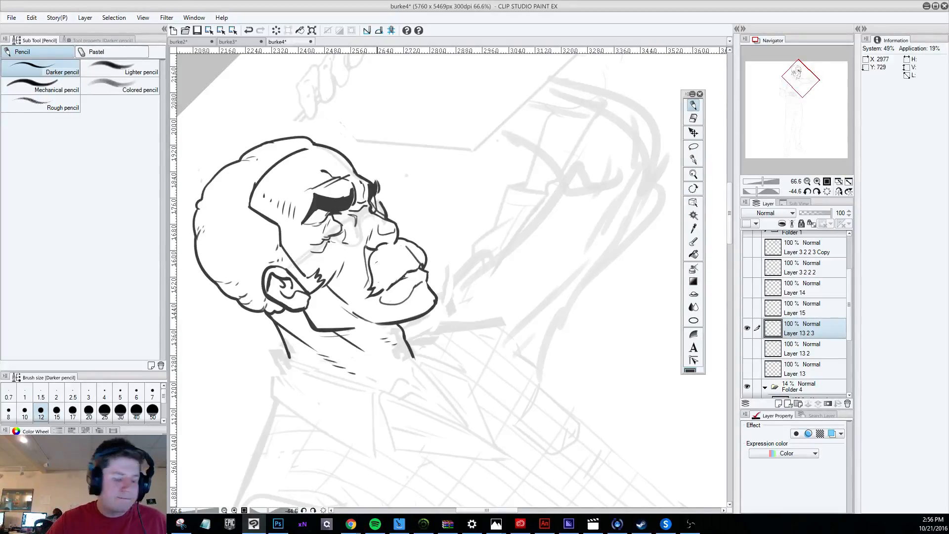
scroll(388, 297, down, 5)
key(shift+space)
mouse_move(447, 415)
mouse_down()
mouse_move(351, 391)
mouse_move(341, 362)
mouse_up()
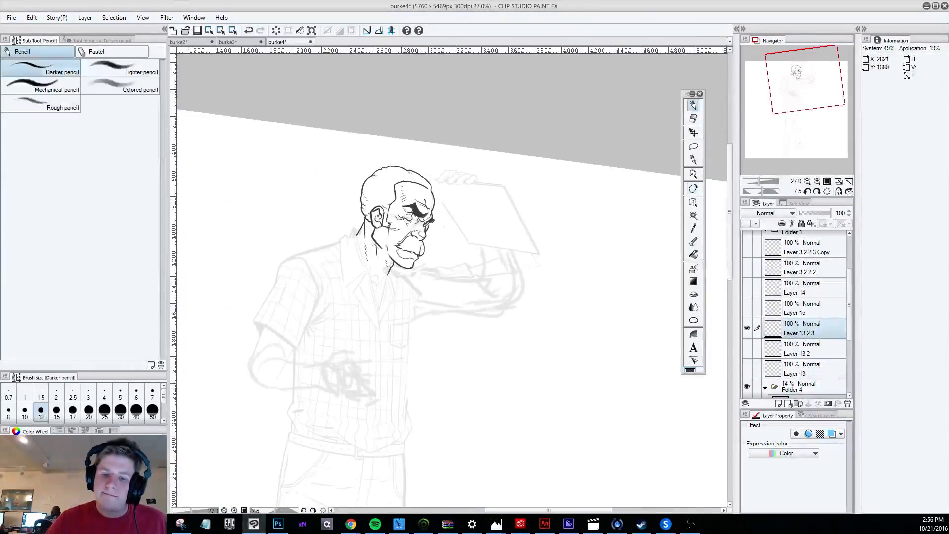
scroll(425, 247, up, 3)
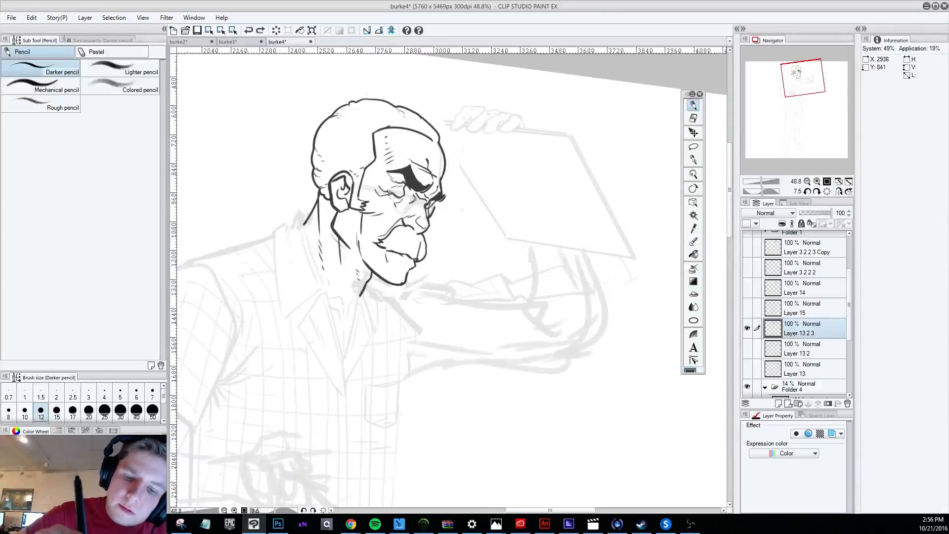
Undo the latest strokes around the mouth and trim the line under the mustache with the hard eraser.
mouse_move(385, 259)
mouse_down()
mouse_move(406, 268)
mouse_move(389, 238)
mouse_move(386, 253)
mouse_move(408, 266)
mouse_move(397, 239)
mouse_move(408, 270)
mouse_move(416, 254)
mouse_move(528, 440)
mouse_move(631, 360)
mouse_up()
key(ctrl+z)
key(ctrl+z)
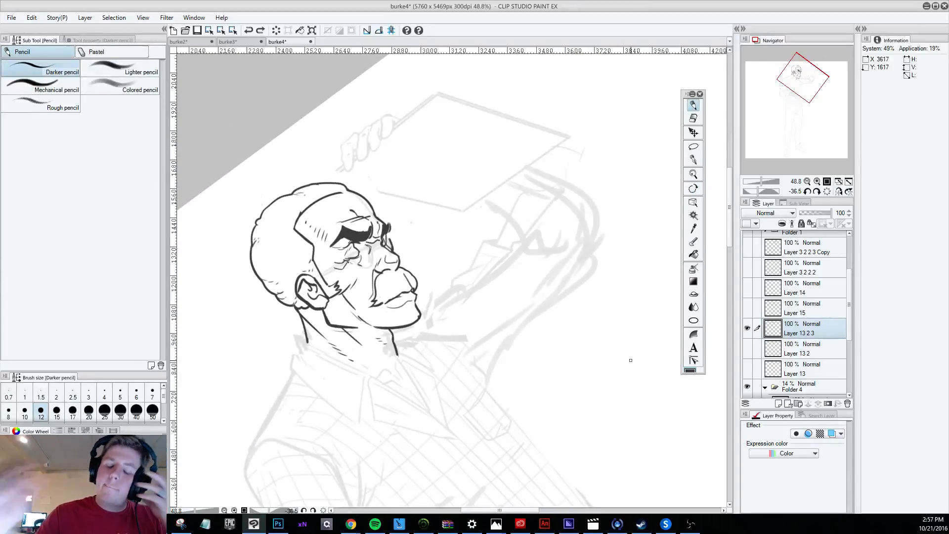
key(e)
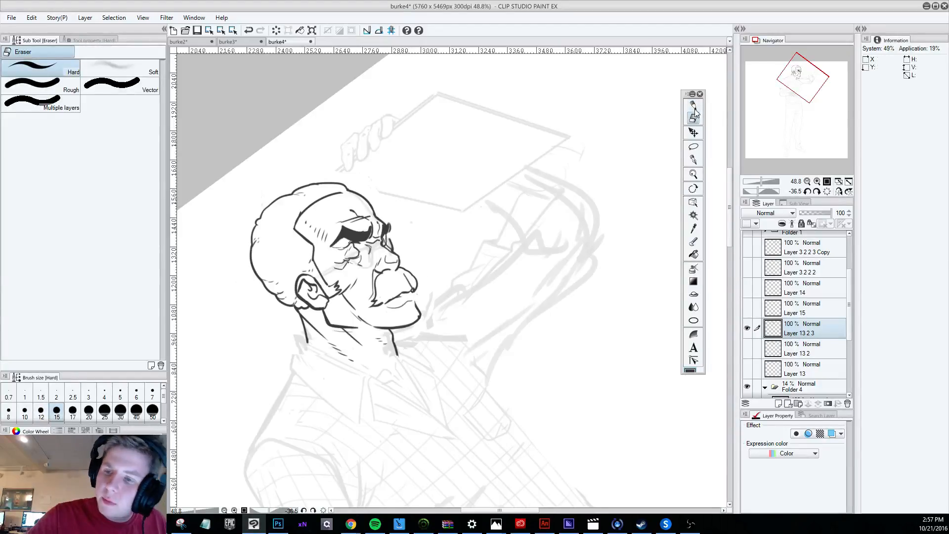
Erase the crease running from the cheek down to the jaw, and try replacement pencil strokes there.
key(p)
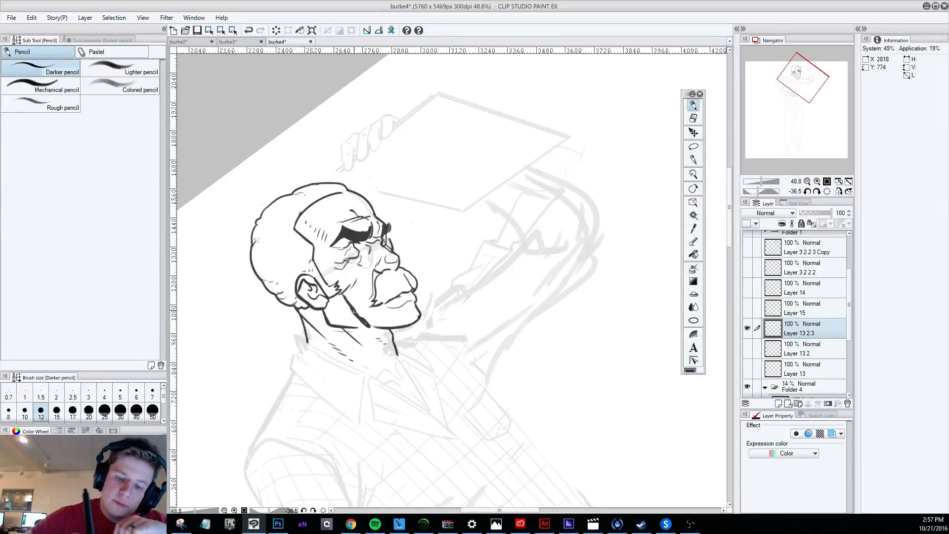
click(693, 118)
drag(345, 296, 357, 318)
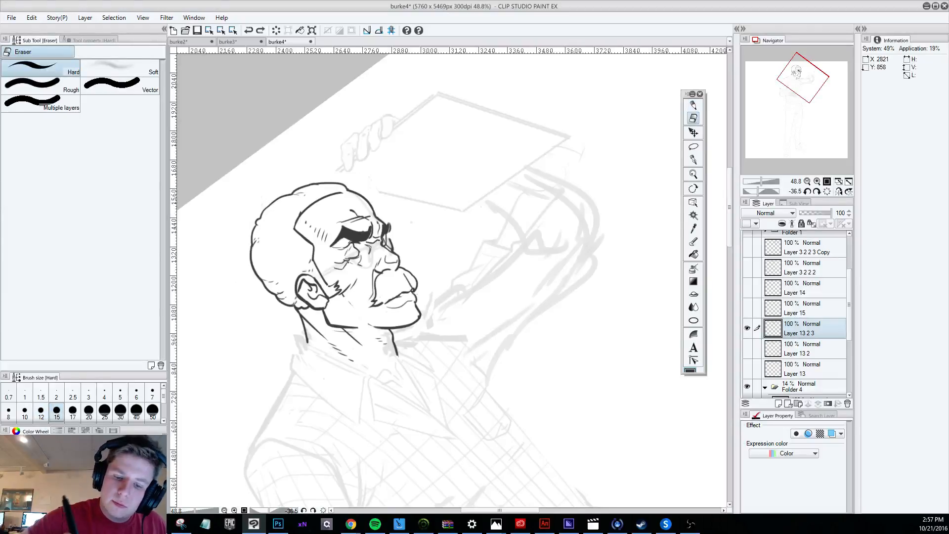
click(693, 105)
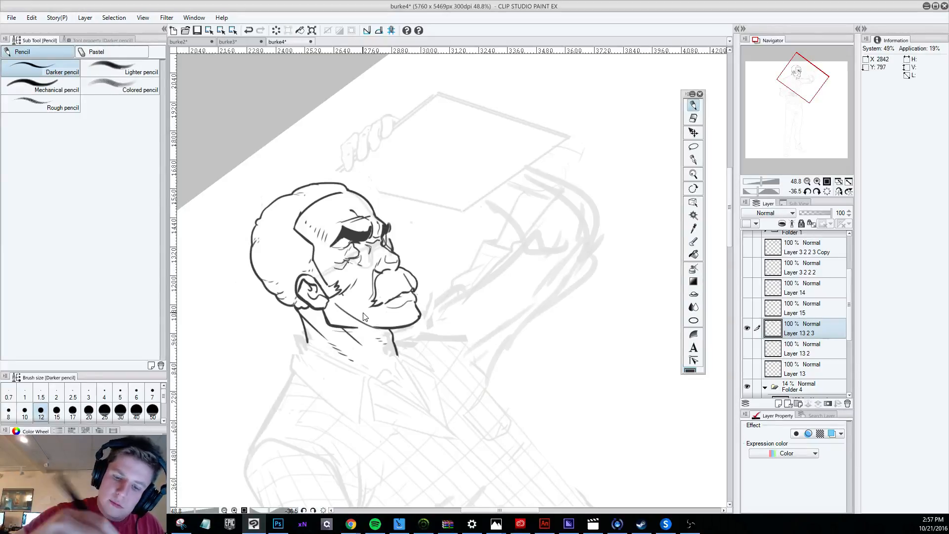
key(ctrl+z)
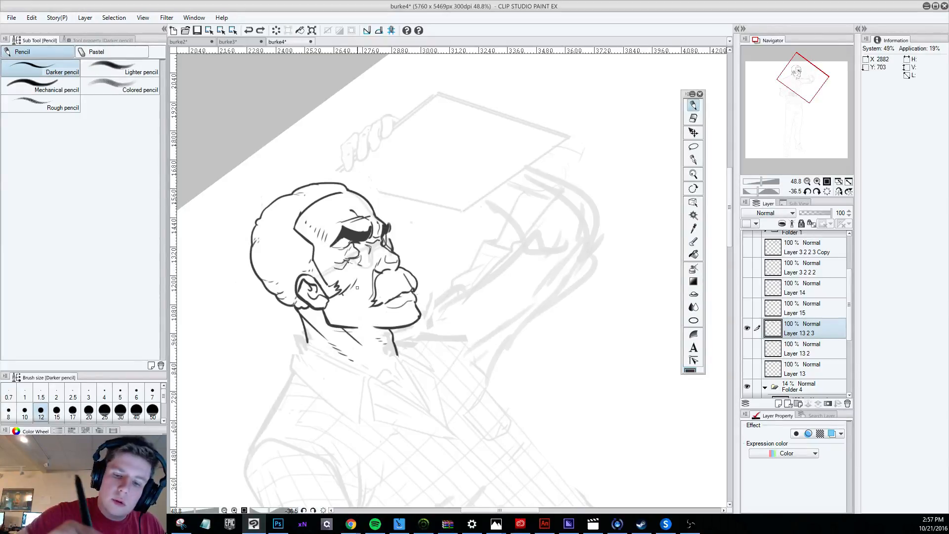
drag(357, 281, 372, 297)
key(ctrl+z)
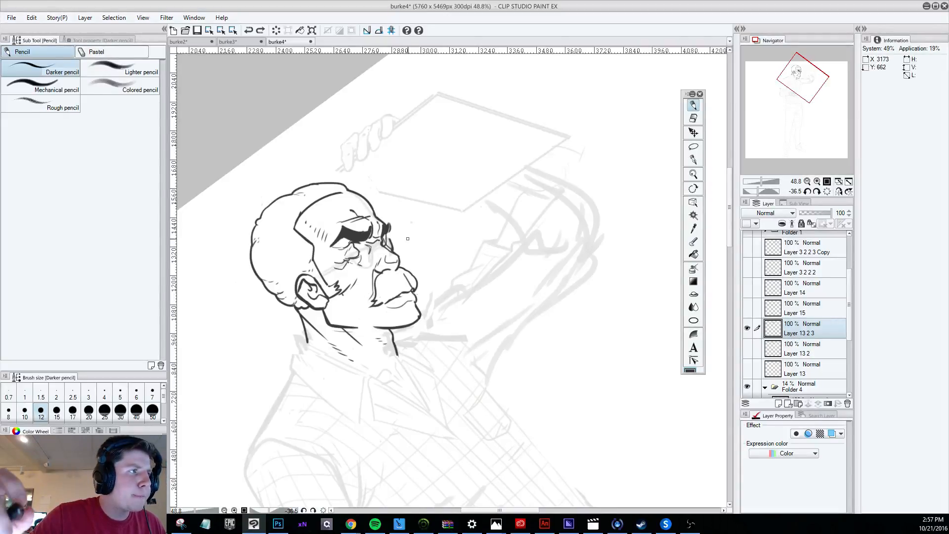
Erase the front end of the mouth line below the mustache and rework it with the Darker pencil.
click(694, 118)
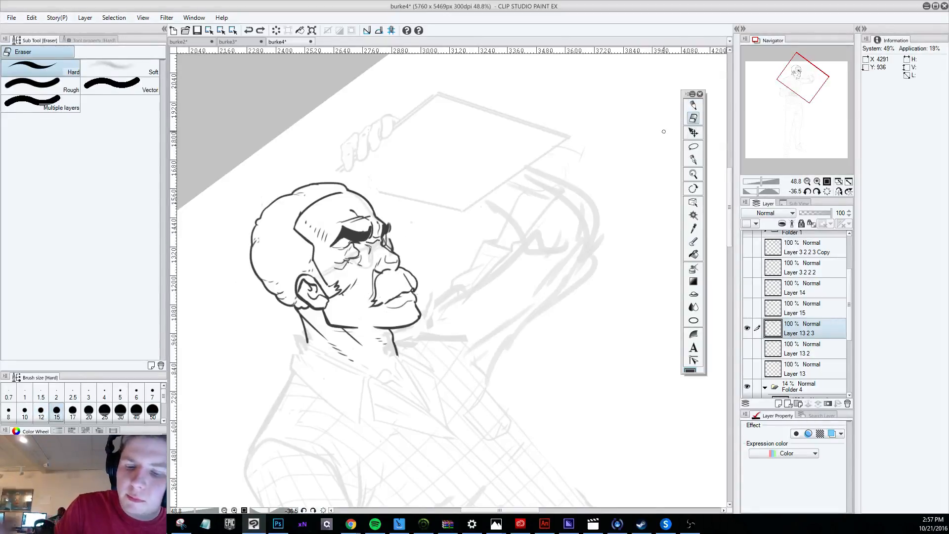
drag(408, 288, 414, 291)
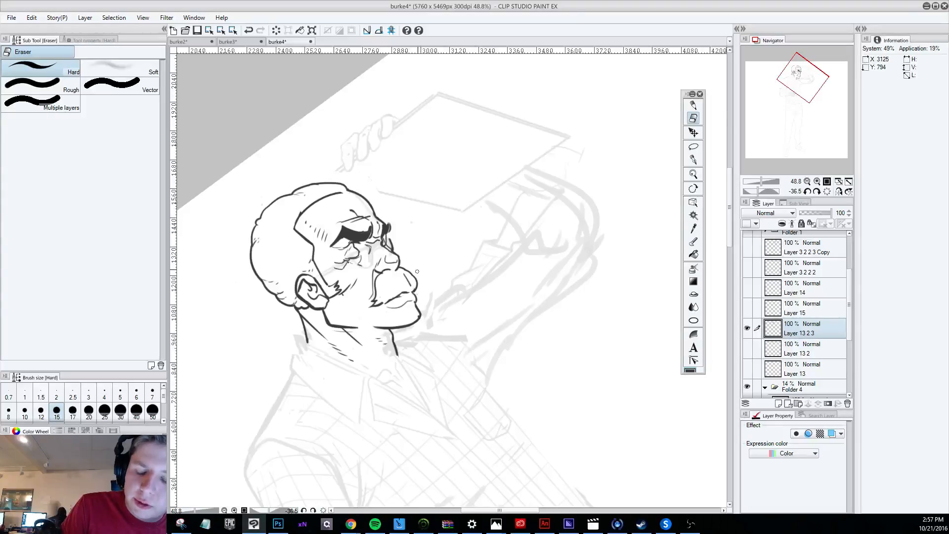
click(693, 105)
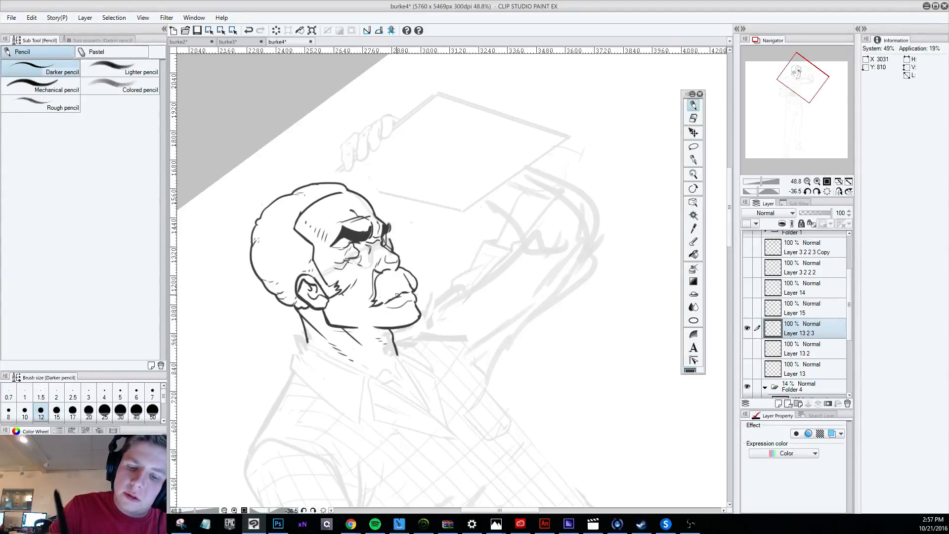
drag(385, 300, 414, 284)
key(ctrl+z)
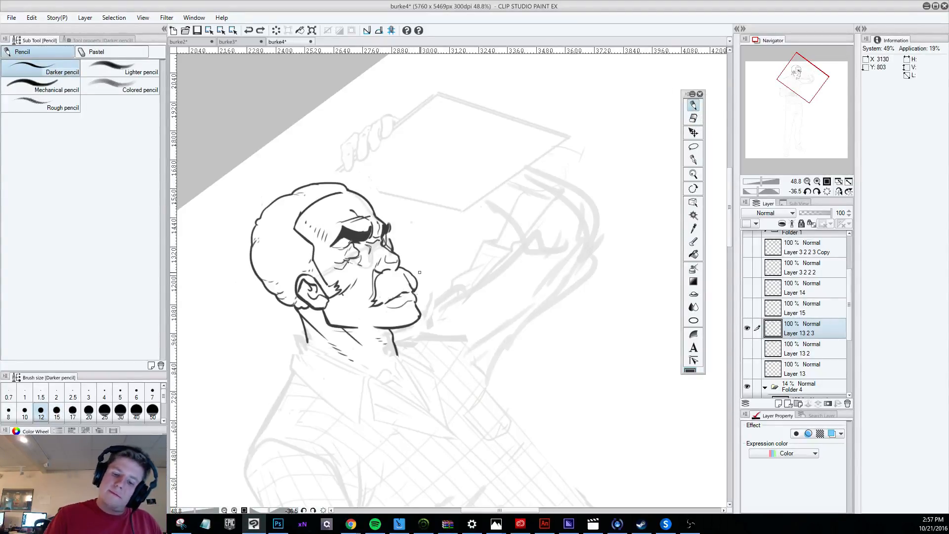
Strengthen the line between the mustache and the lower lip with a Darker pencil stroke.
key(shift+space)
drag(561, 438, 314, 464)
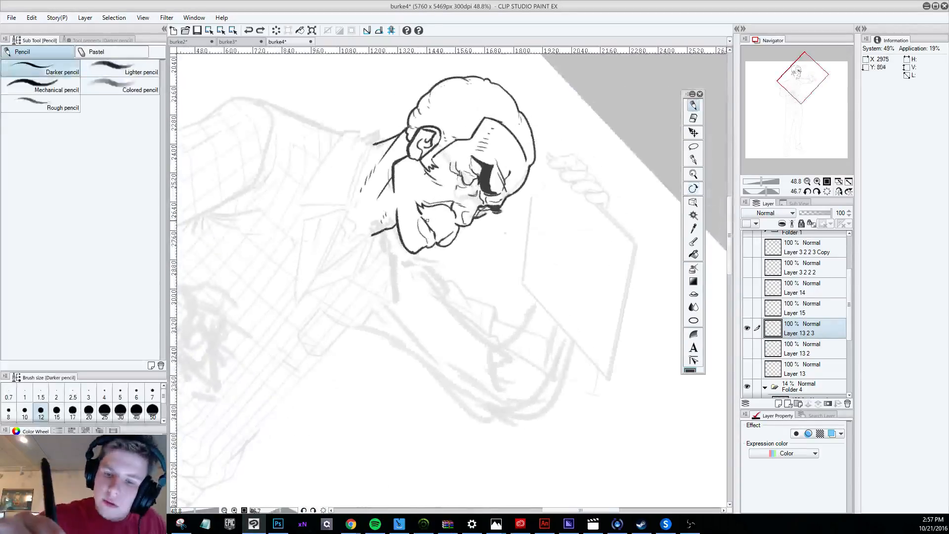
drag(422, 217, 440, 241)
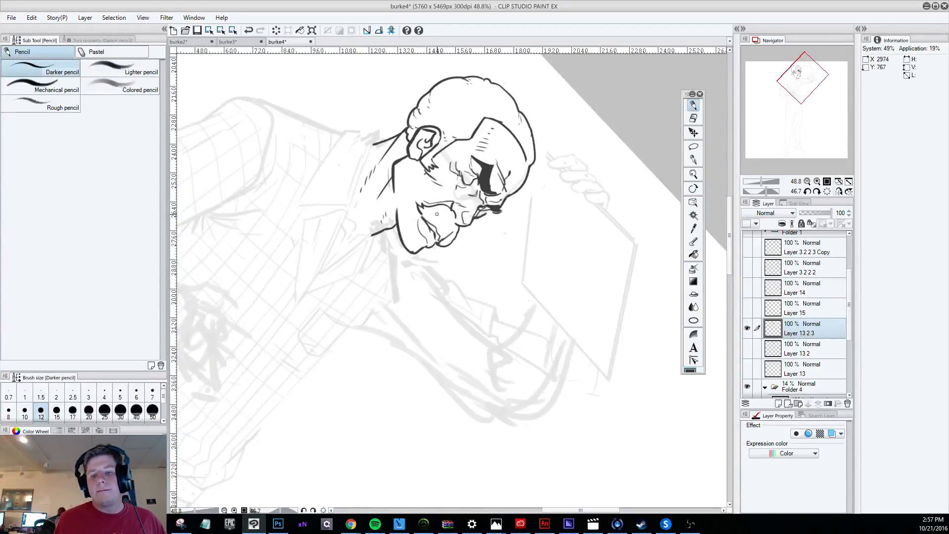
scroll(436, 214, down, 4)
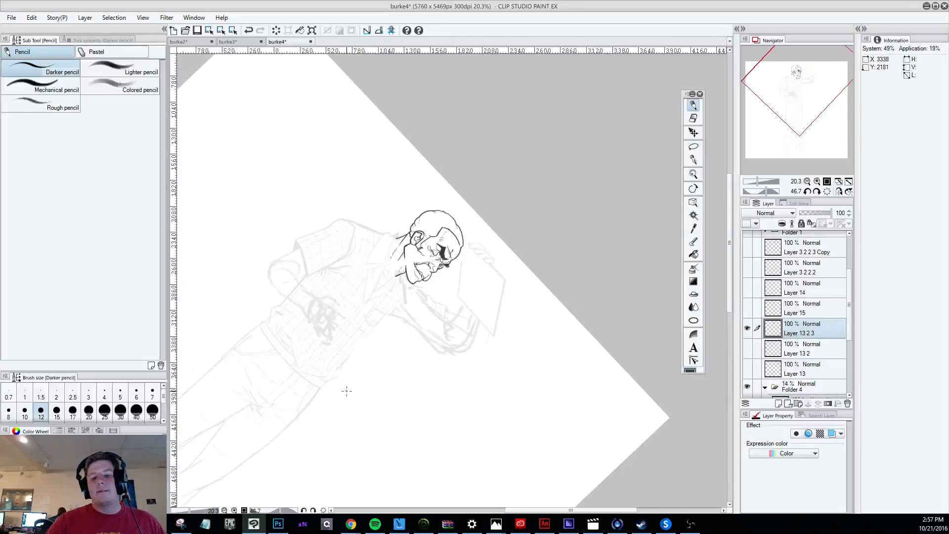
key(shift+space)
drag(349, 398, 559, 451)
scroll(559, 451, up, 1)
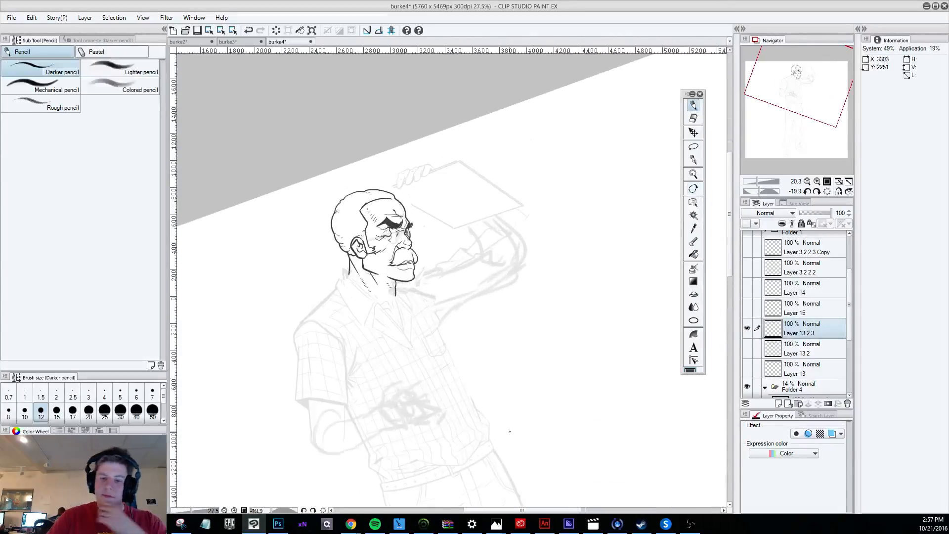
Try Darker pencil strokes along the line between the mustache and the lips, and undo them.
scroll(420, 297, up, 2)
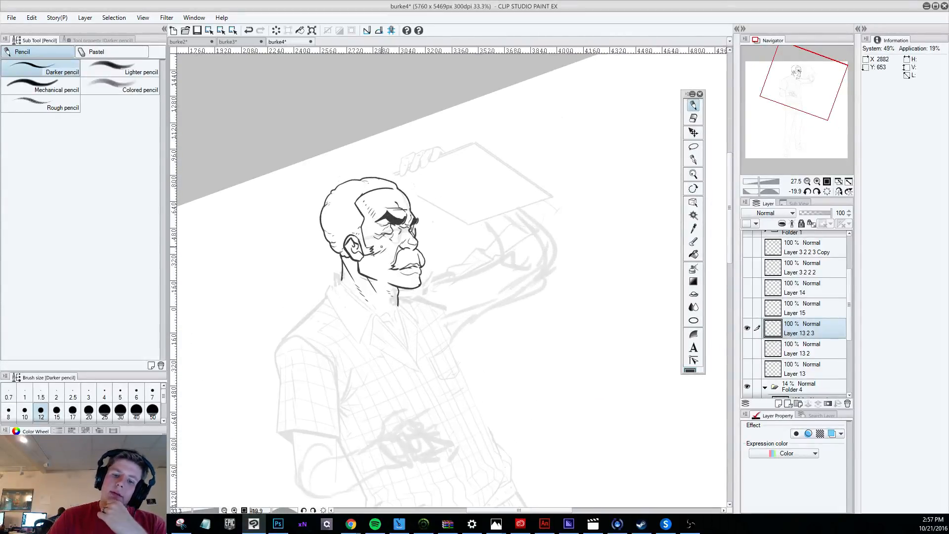
scroll(433, 254, up, 1)
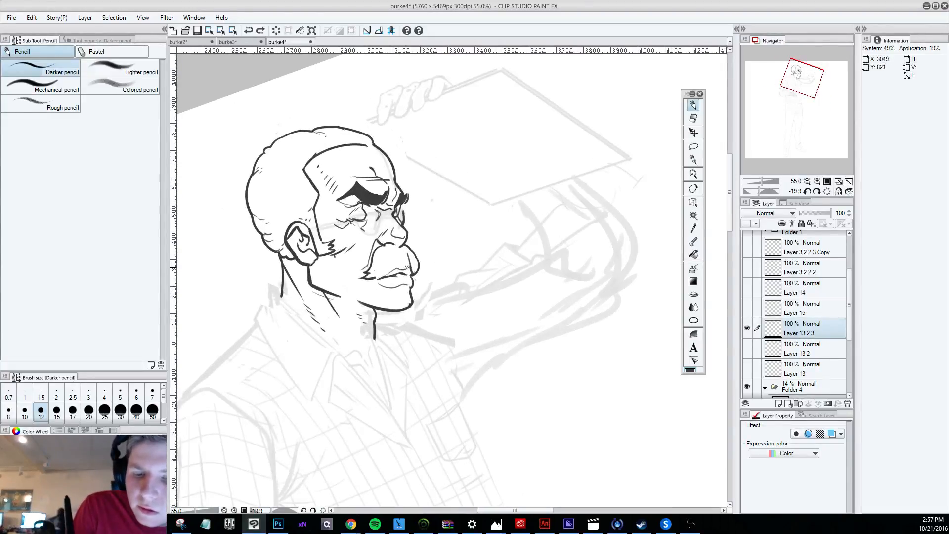
drag(388, 274, 412, 271)
key(ctrl+z)
key(ctrl+z)
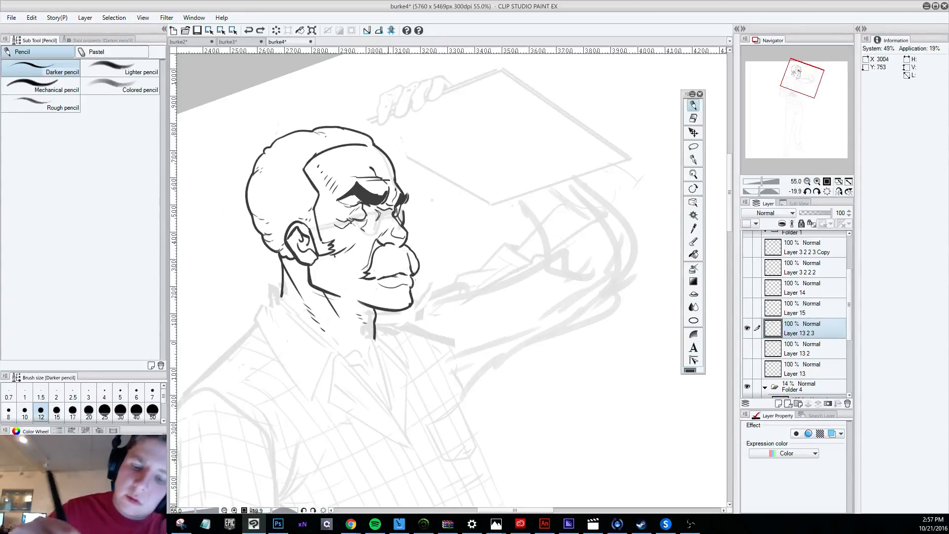
key(ctrl+z)
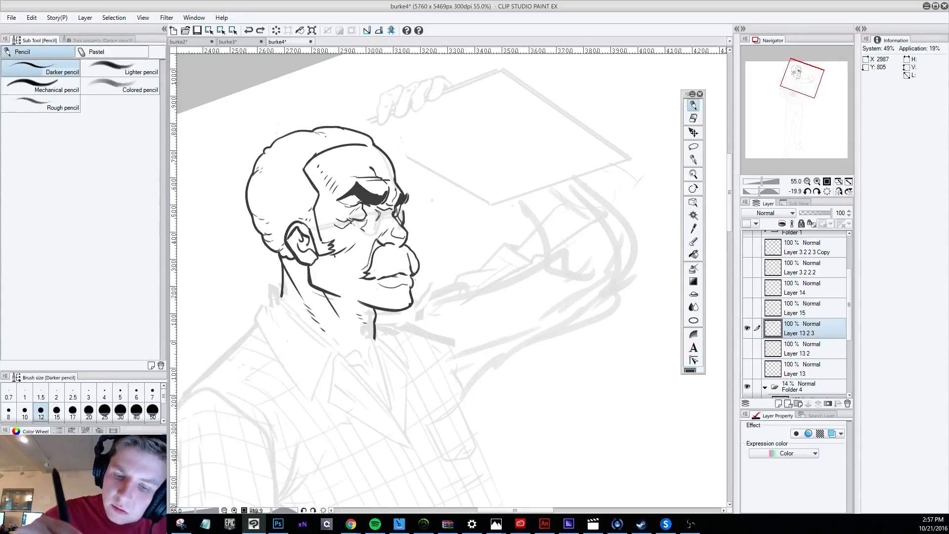
drag(378, 279, 411, 270)
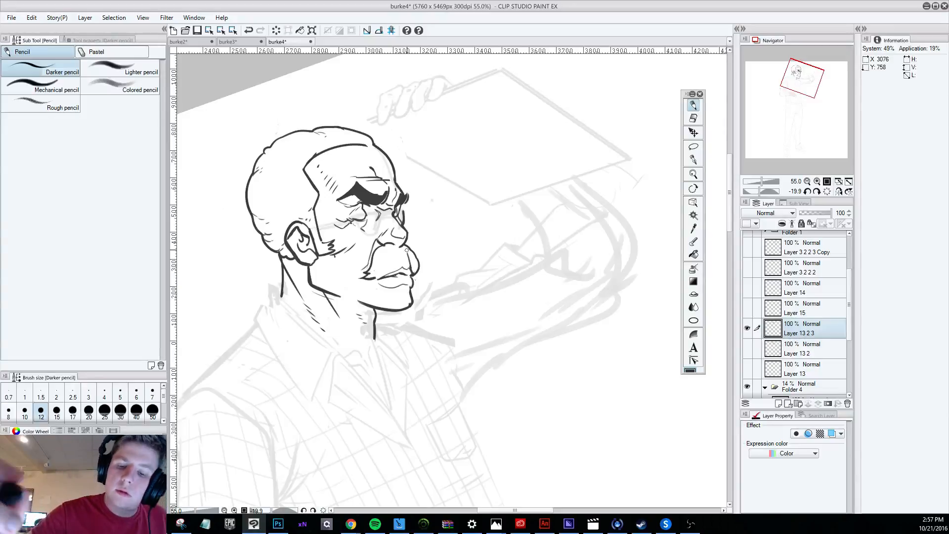
key(ctrl+z)
mouse_move(407, 267)
mouse_down()
mouse_move(399, 269)
mouse_move(410, 269)
mouse_up()
key(ctrl+z)
key(ctrl+z)
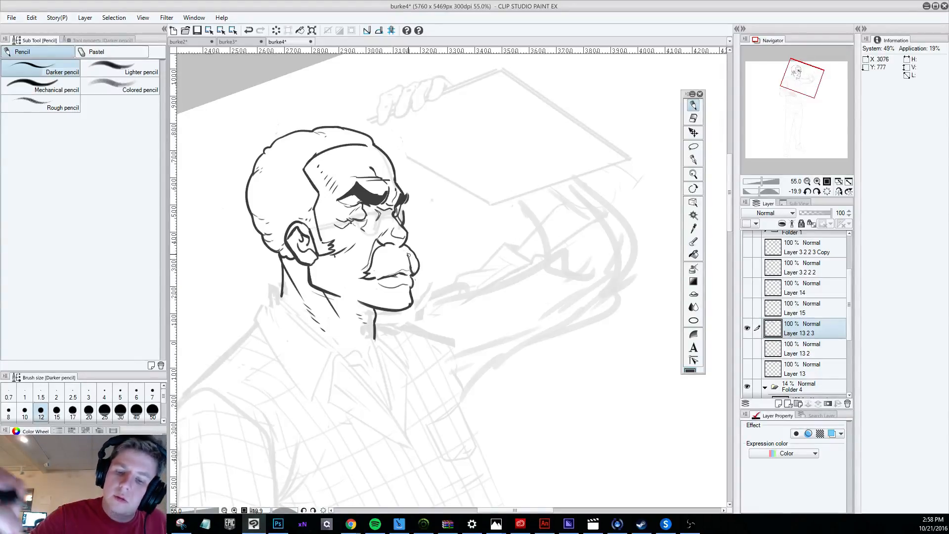
Trim the outer edge of the nose bridge outline with the hard eraser and return to the Darker pencil.
scroll(432, 249, down, 2)
scroll(466, 300, down, 3)
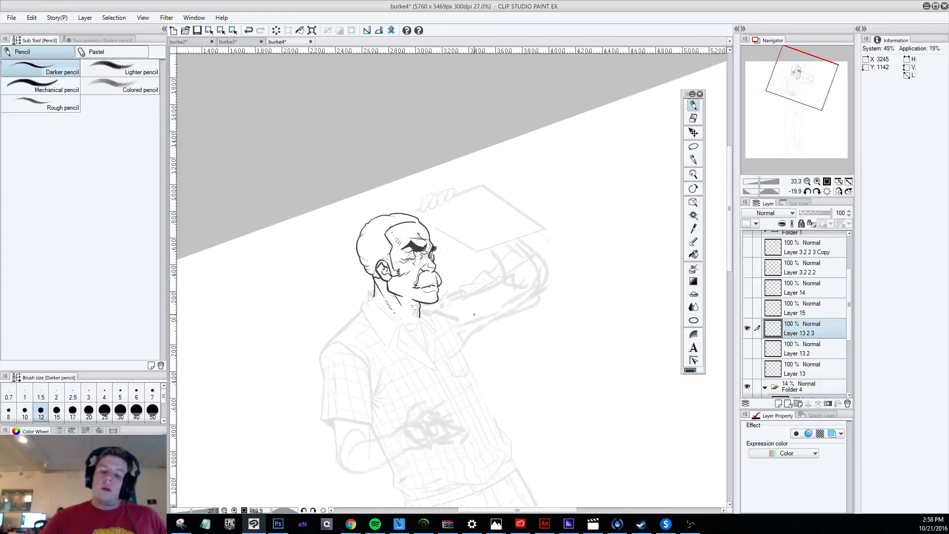
scroll(476, 292, up, 2)
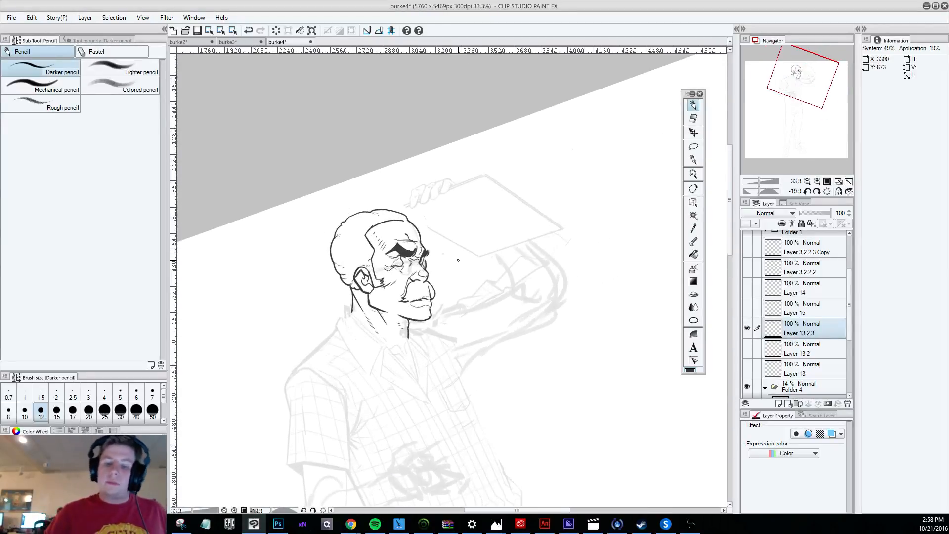
scroll(464, 272, up, 1)
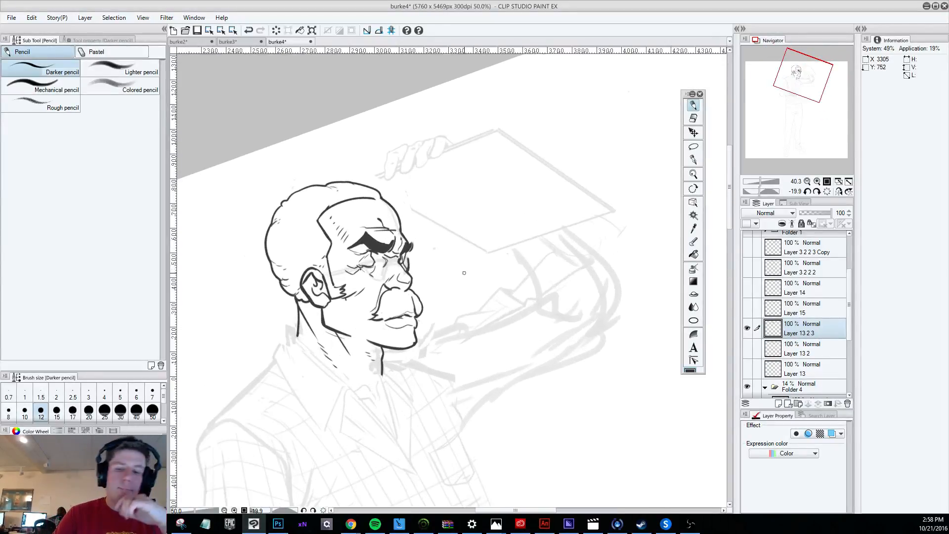
key(e)
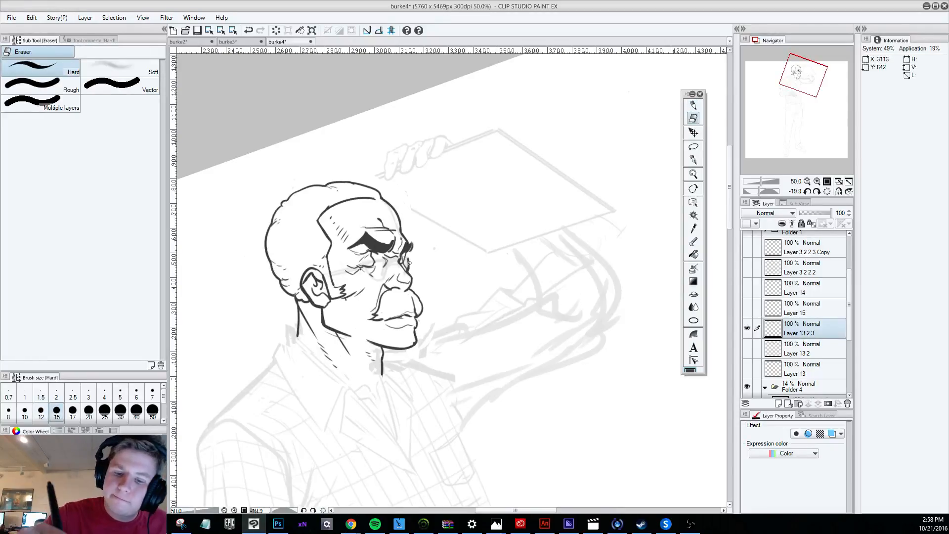
drag(410, 262, 413, 281)
key(p)
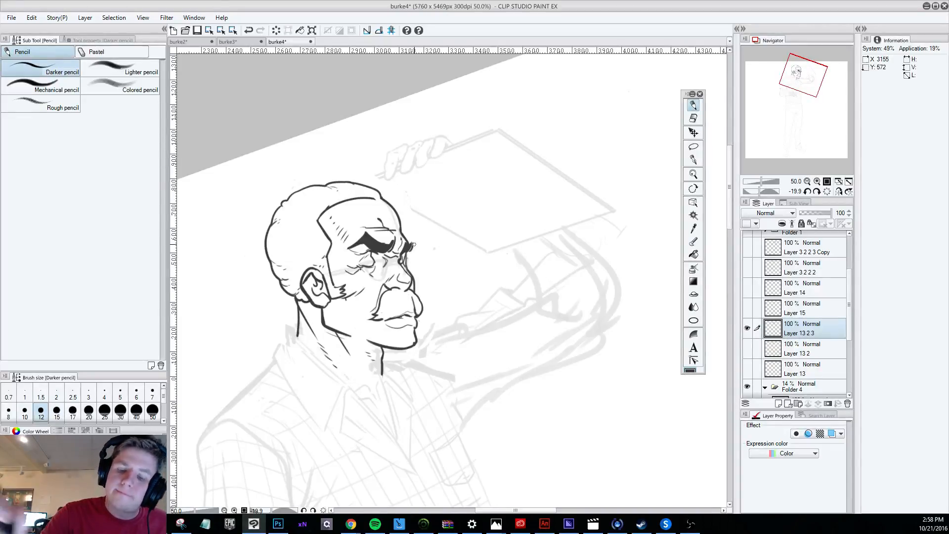
Lasso the lips and lower mustache, rotate them slightly counterclockwise, nudge them back toward the cheek, and apply the transform.
scroll(413, 244, down, 5)
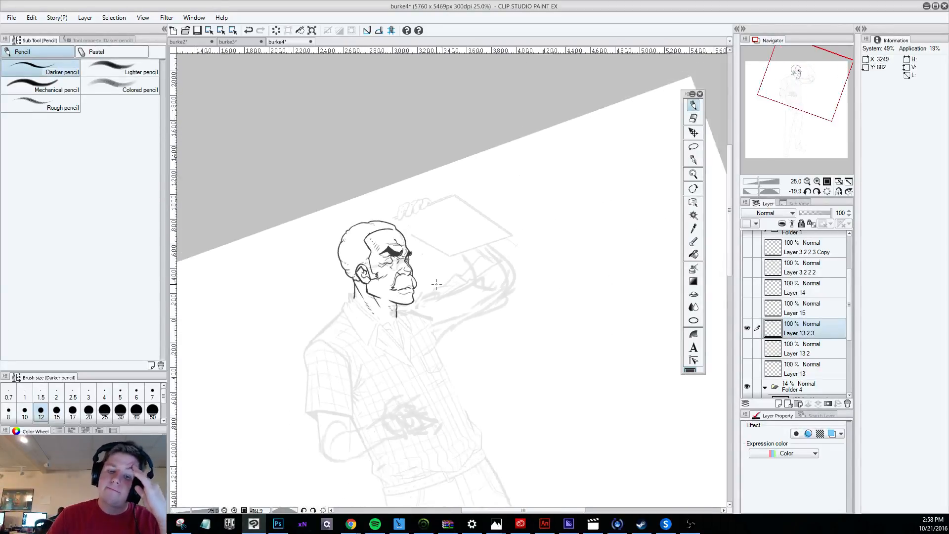
scroll(423, 261, up, 4)
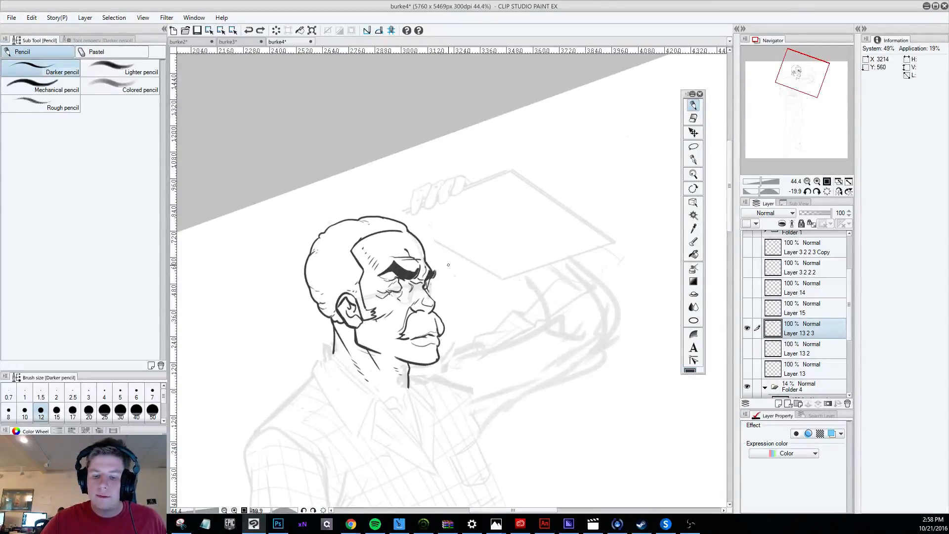
scroll(408, 276, up, 1)
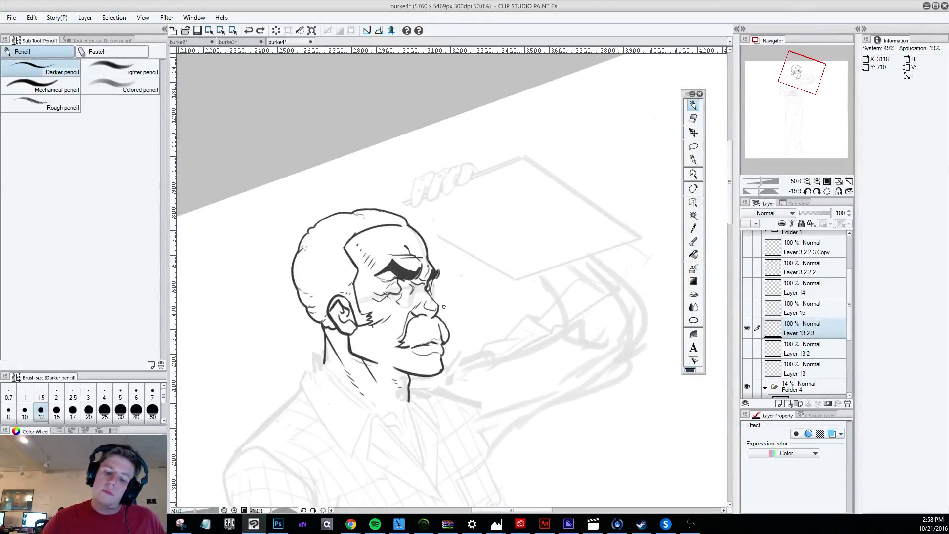
scroll(444, 307, up, 1)
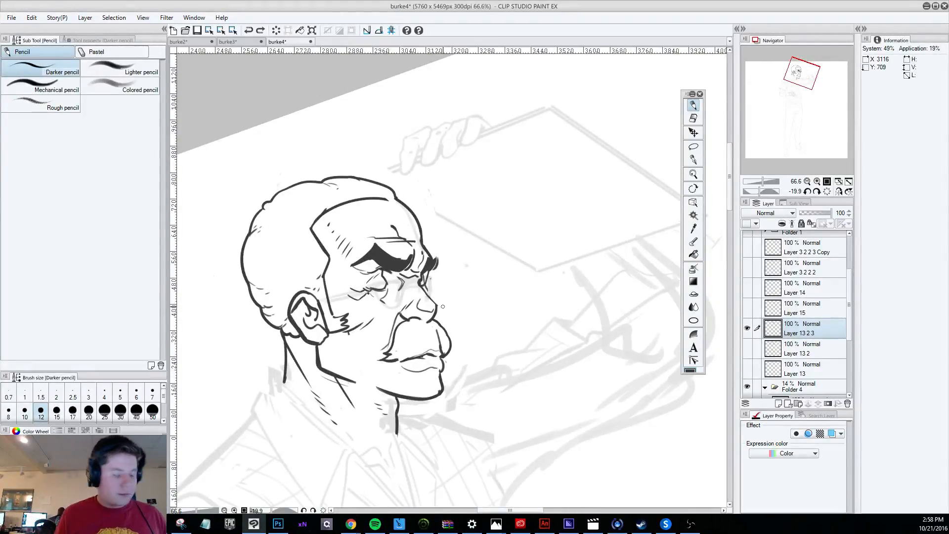
click(693, 146)
mouse_move(450, 375)
mouse_down()
mouse_move(447, 339)
mouse_move(426, 323)
mouse_move(404, 349)
mouse_move(446, 374)
mouse_up()
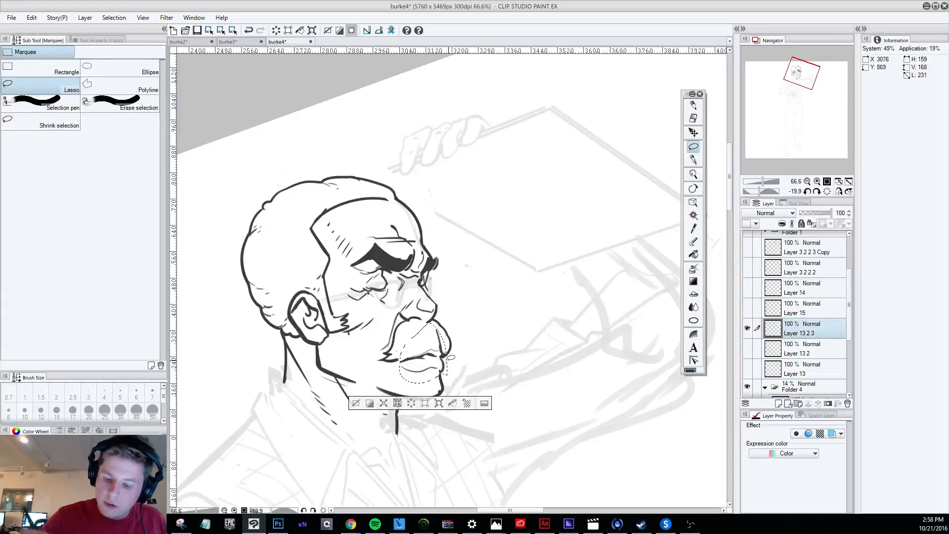
click(31, 17)
mouse_move(143, 214)
click(213, 219)
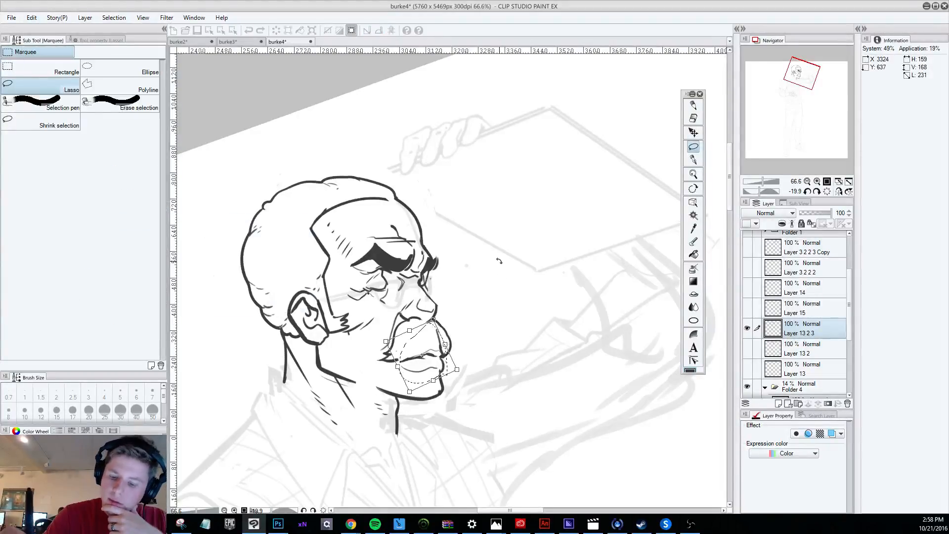
drag(499, 261, 492, 251)
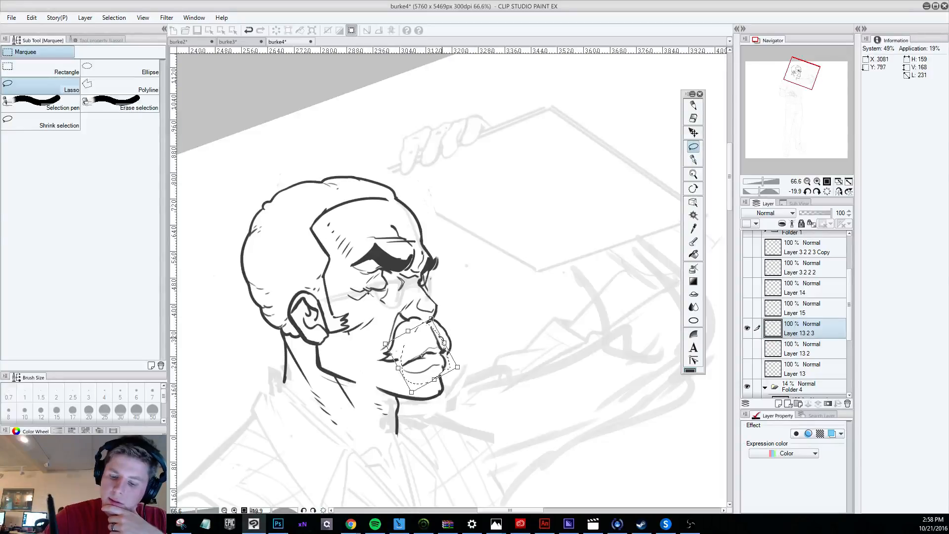
drag(441, 338, 431, 339)
click(693, 118)
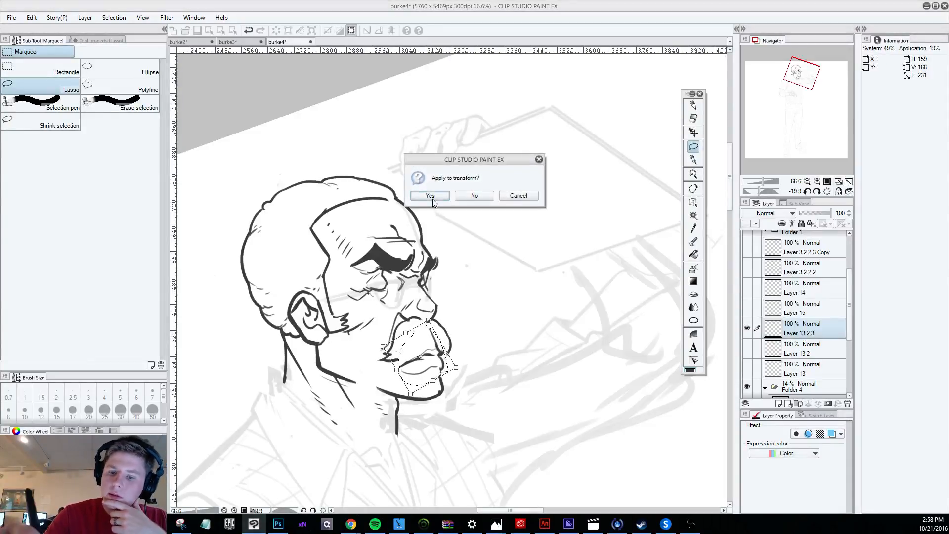
click(430, 196)
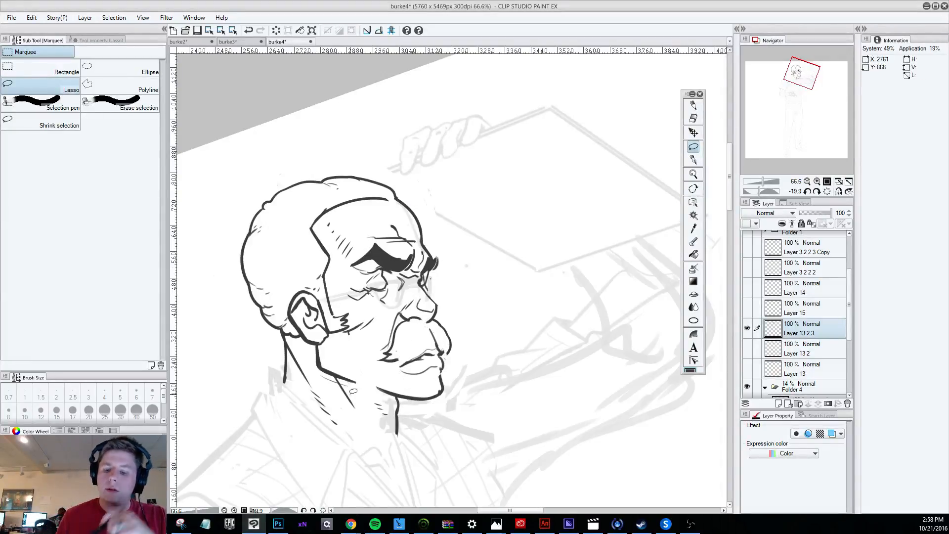
Draw small wrinkle lines on the upper forehead near the hairline with the Darker pencil.
scroll(449, 121, up, 5)
scroll(464, 194, down, 5)
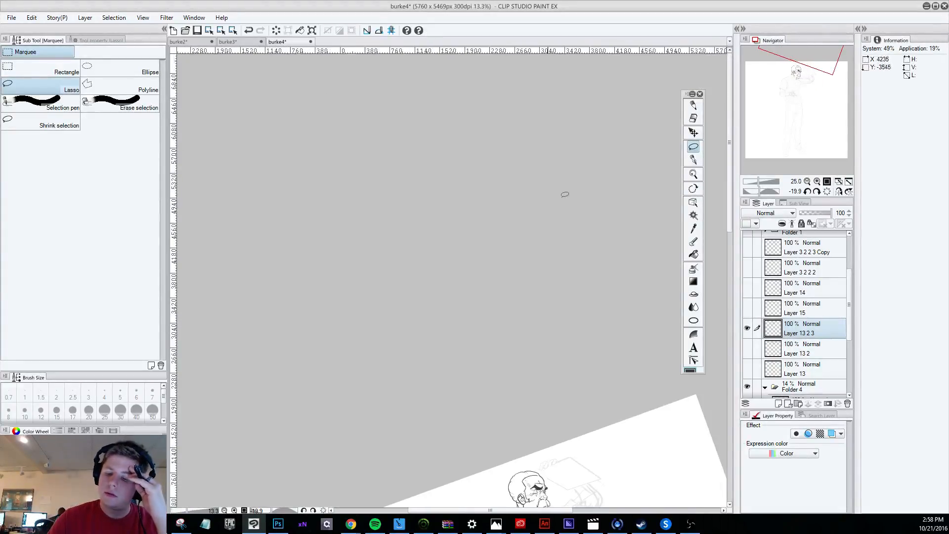
scroll(593, 212, down, 1)
scroll(658, 296, up, 1)
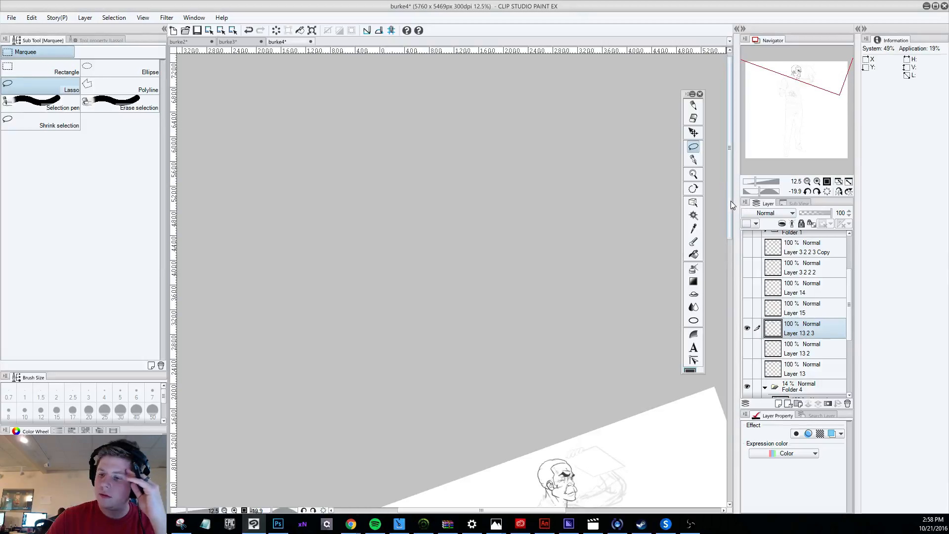
drag(731, 200, 737, 263)
scroll(617, 346, up, 4)
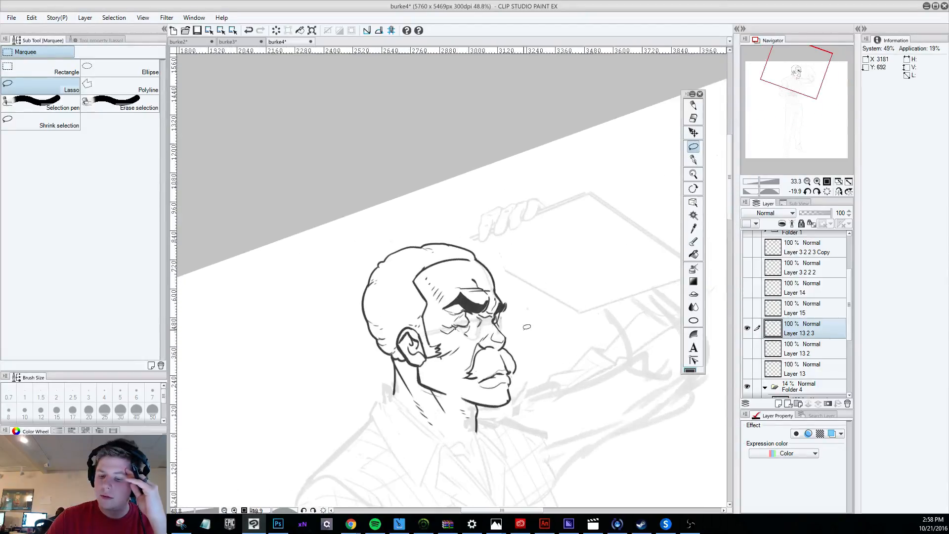
key(p)
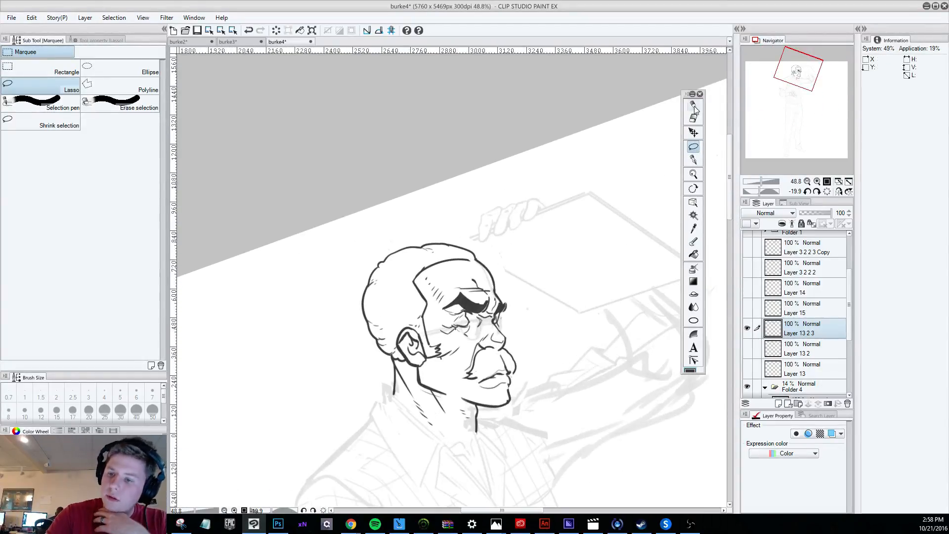
mouse_move(443, 282)
mouse_down()
mouse_move(452, 268)
mouse_move(456, 276)
mouse_up()
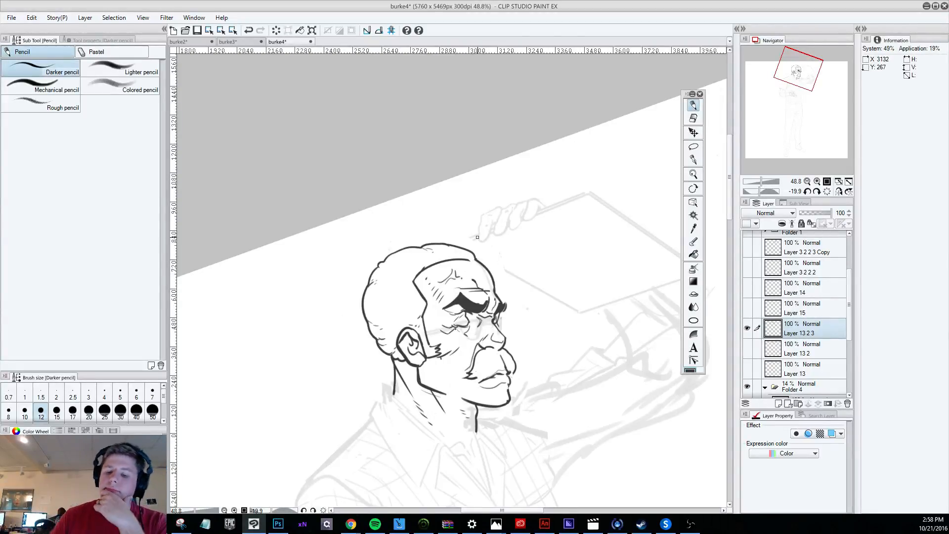
Undo the latest mark, reduce the Darker pencil to size 8, and add a short stroke at the front end of the mouth.
scroll(477, 237, down, 4)
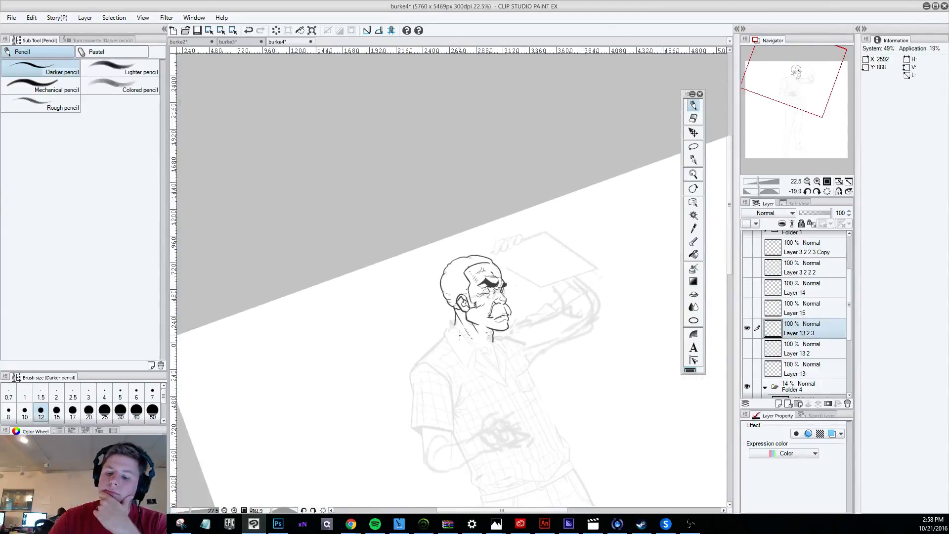
scroll(514, 311, up, 5)
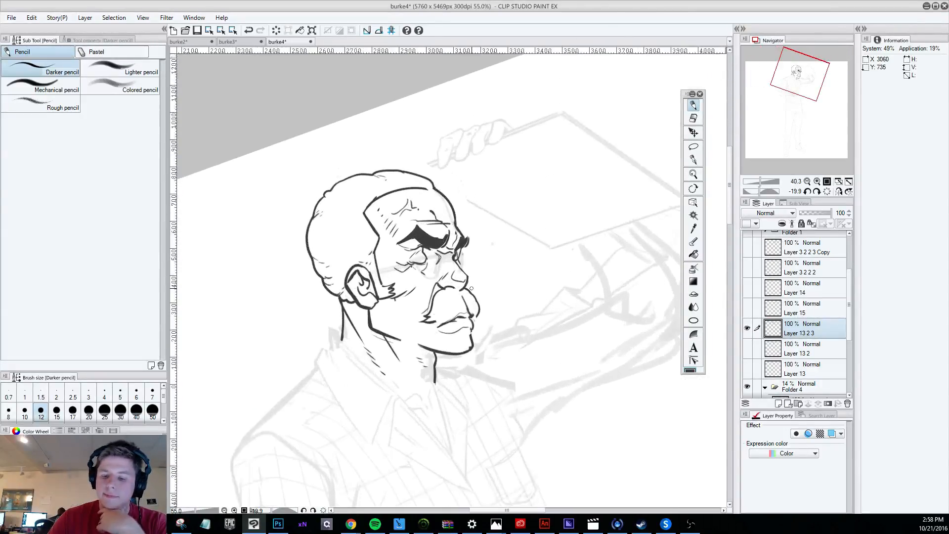
click(692, 119)
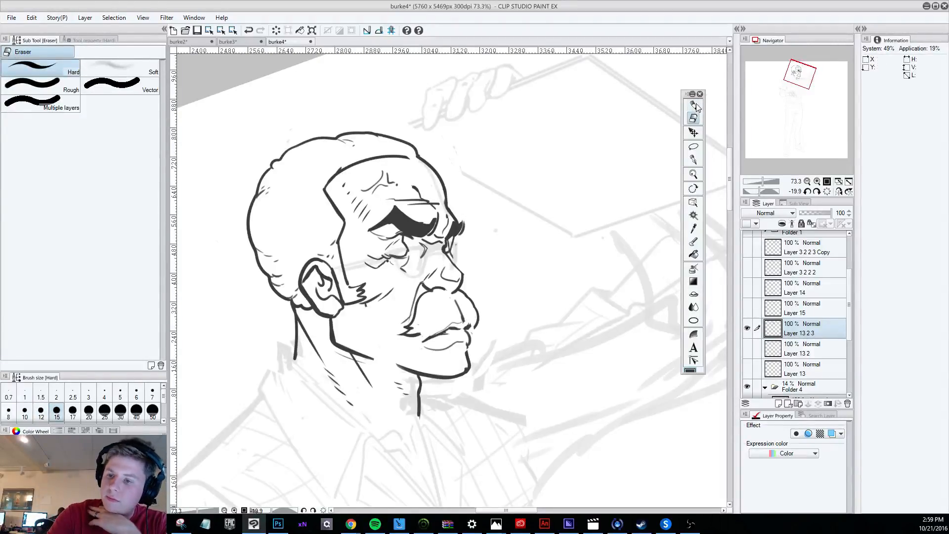
key(p)
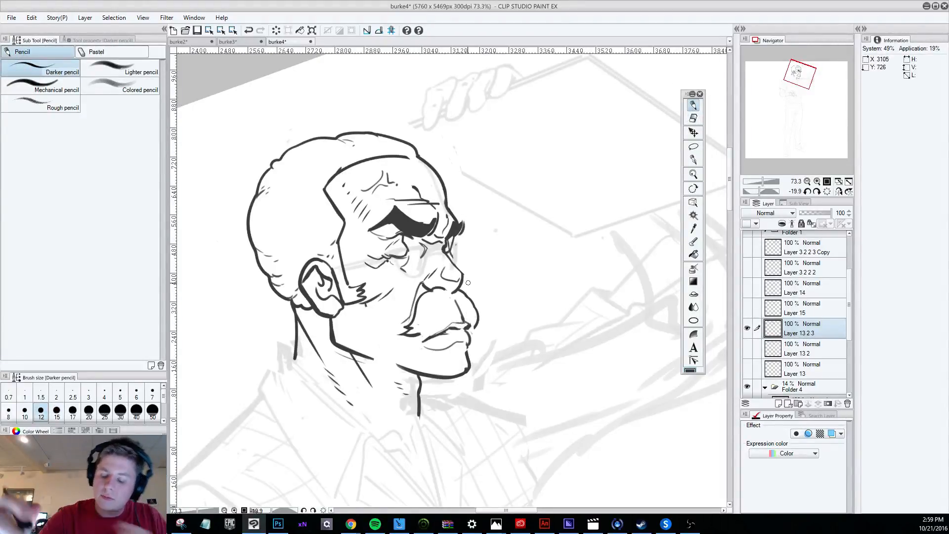
key(ctrl+z)
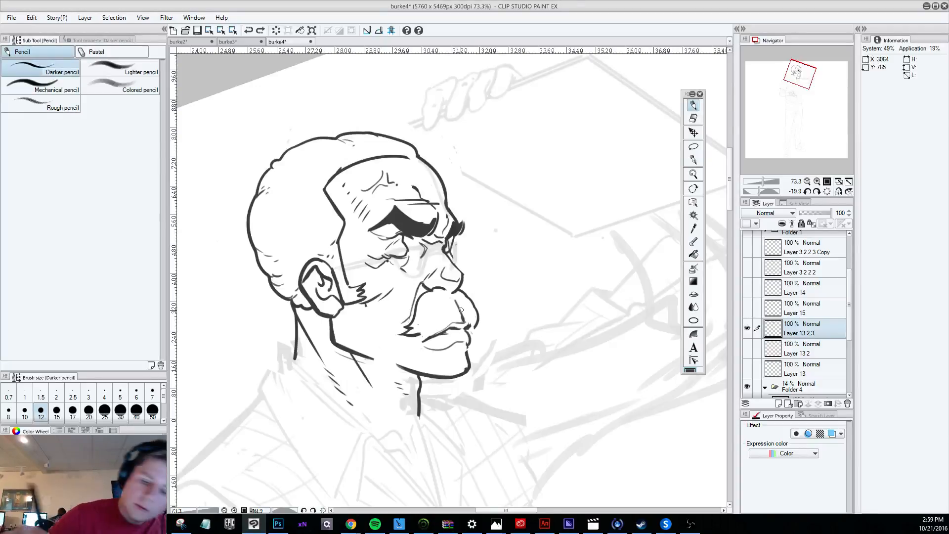
key(bracketleft)
key(bracketleft)
drag(467, 321, 469, 324)
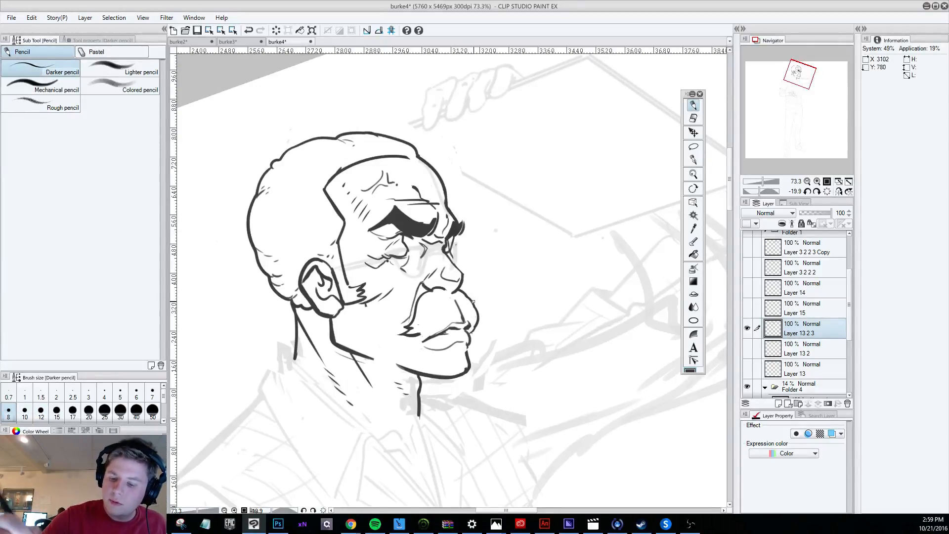
drag(448, 476, 451, 91)
drag(638, 487, 628, 108)
scroll(628, 119, down, 3)
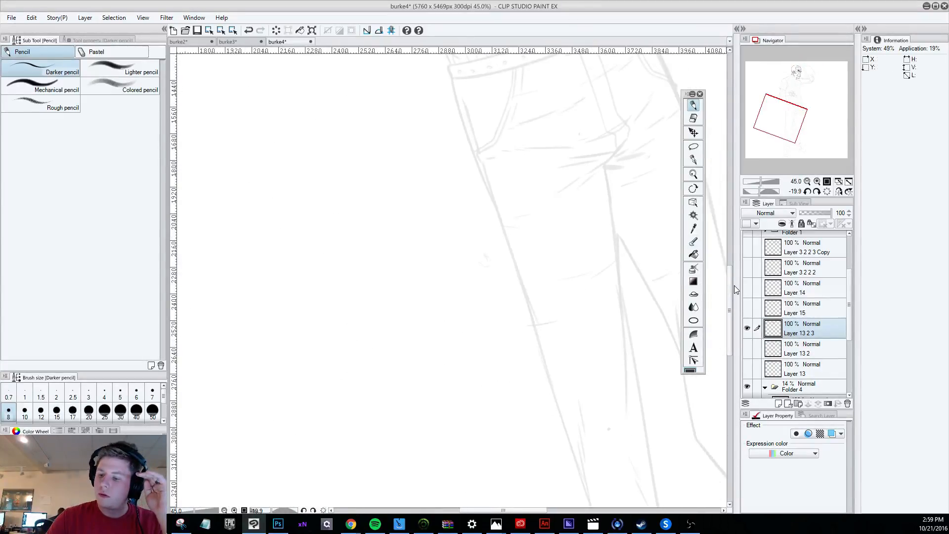
drag(731, 285, 743, 164)
scroll(524, 235, up, 1)
scroll(524, 234, down, 3)
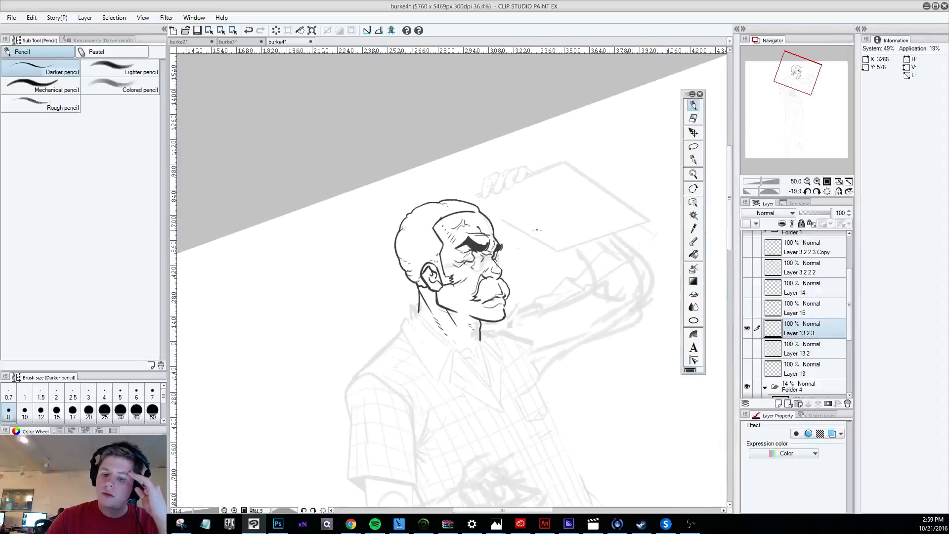
scroll(541, 272, up, 2)
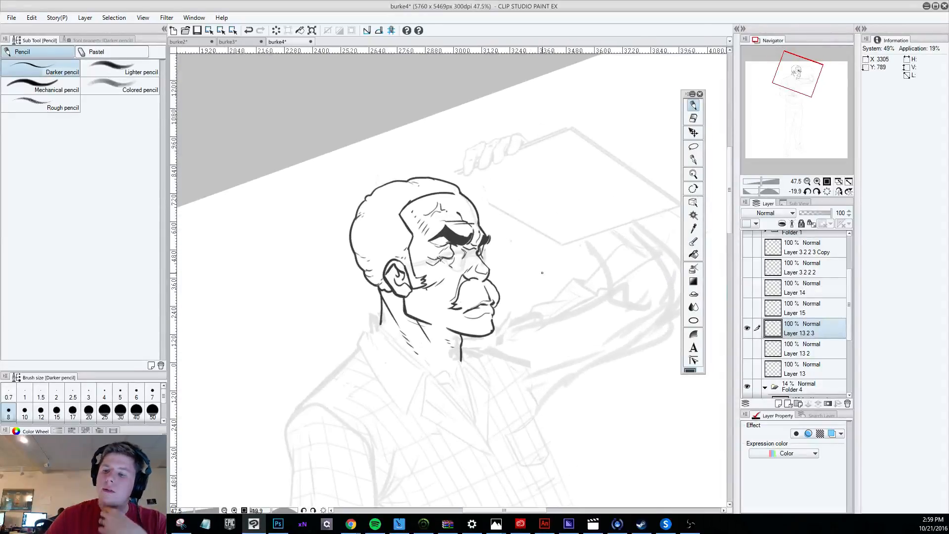
Undo the latest pencil mark at the mouth and clean up the line between the lips with the hard eraser.
click(693, 118)
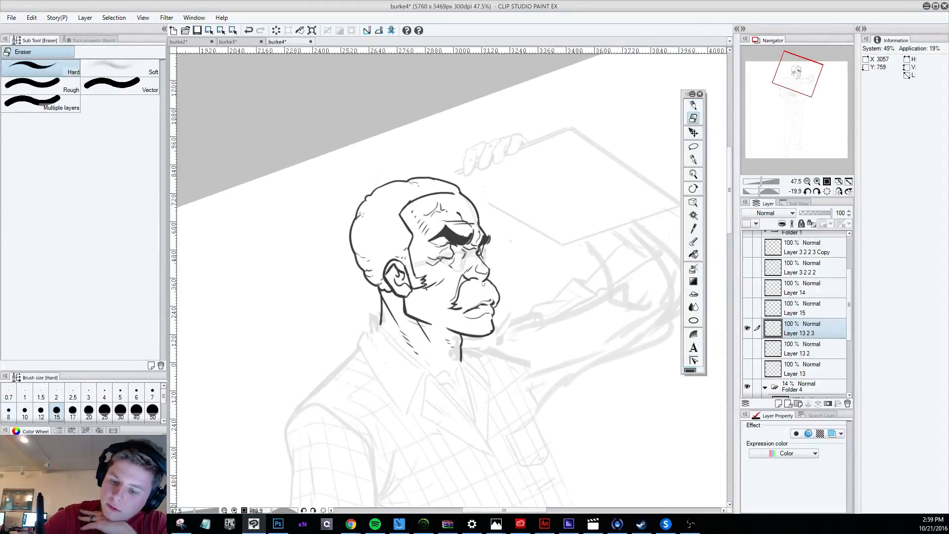
click(692, 105)
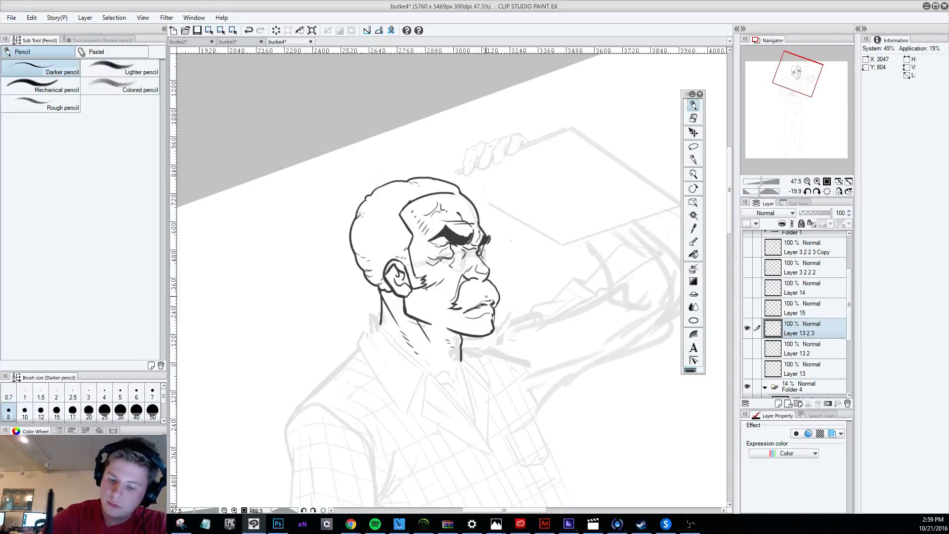
key(ctrl+z)
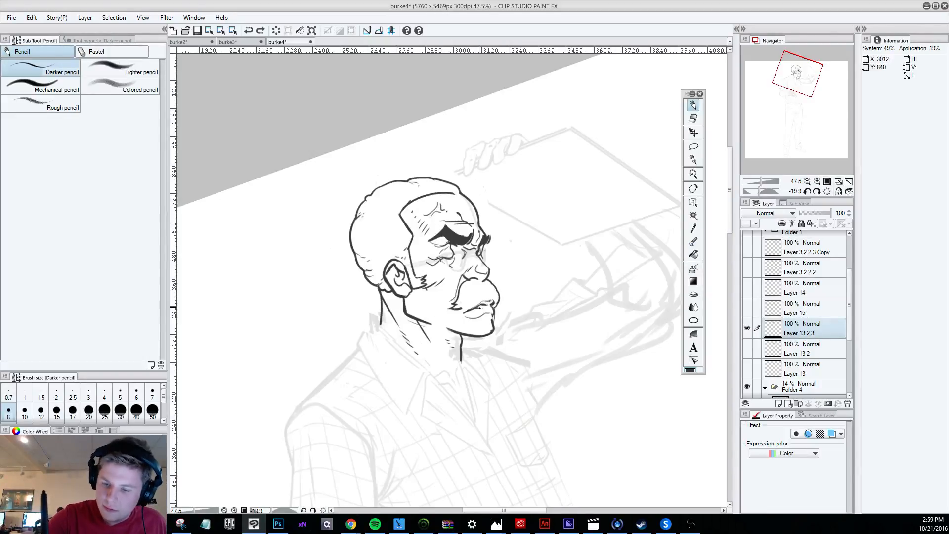
key(e)
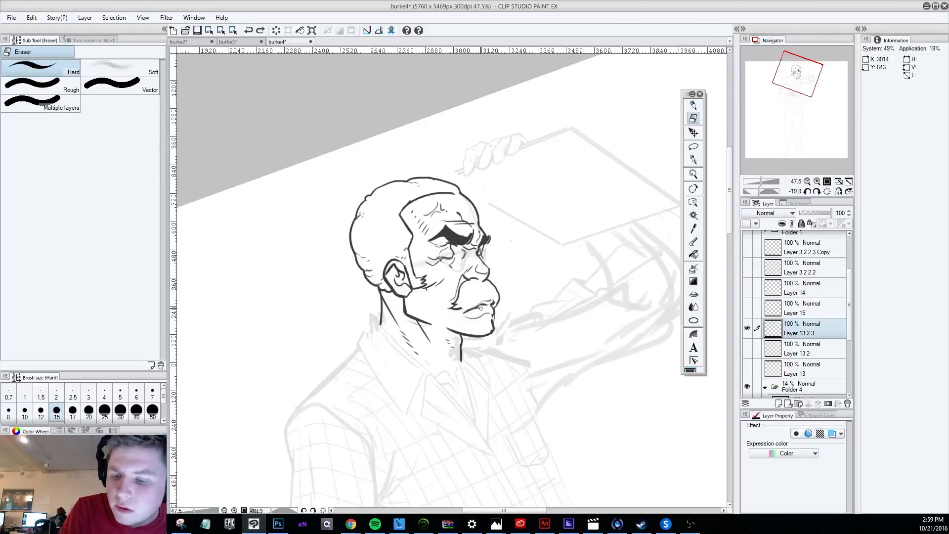
click(480, 308)
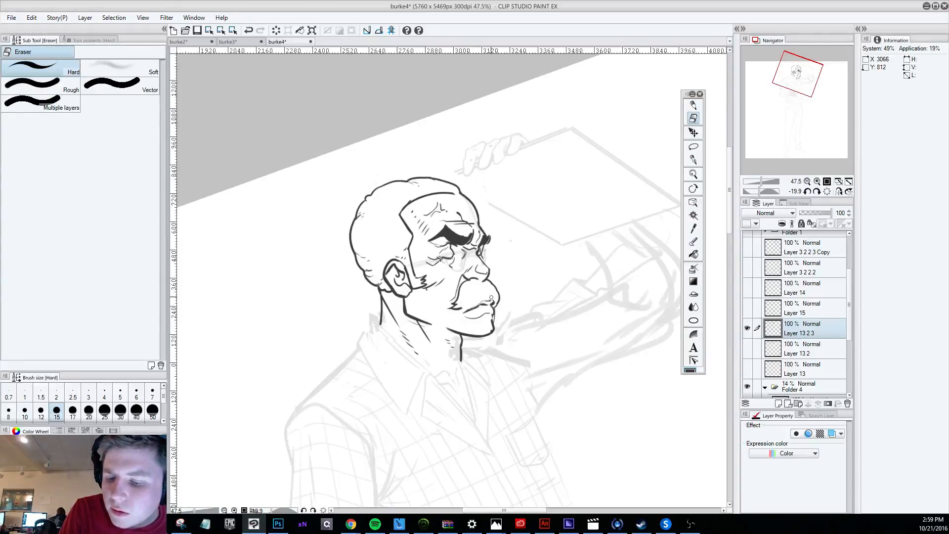
Try a Darker pencil stroke along the line between the lips with the canvas rotated clockwise, and undo it.
click(693, 105)
key(r)
mouse_move(606, 416)
mouse_down()
mouse_move(443, 458)
mouse_move(349, 439)
mouse_up()
key(p)
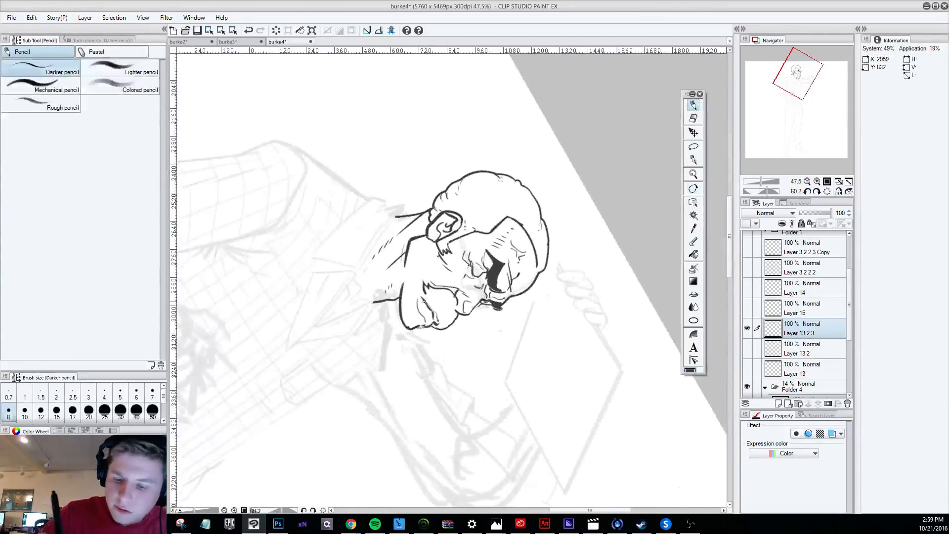
drag(423, 299, 431, 320)
key(ctrl+z)
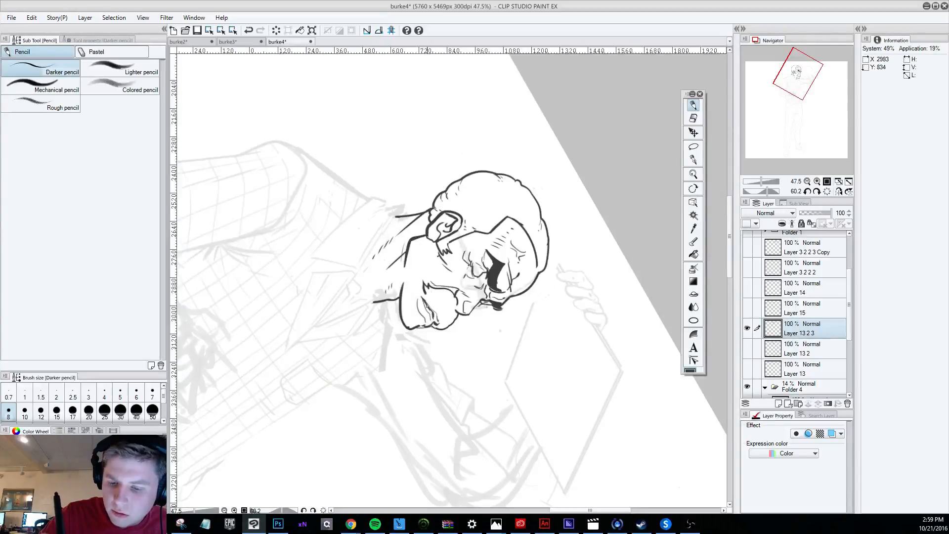
key(ctrl+z)
Try short strokes along the mouth opening with the canvas rotated counterclockwise, and undo each one.
key(r)
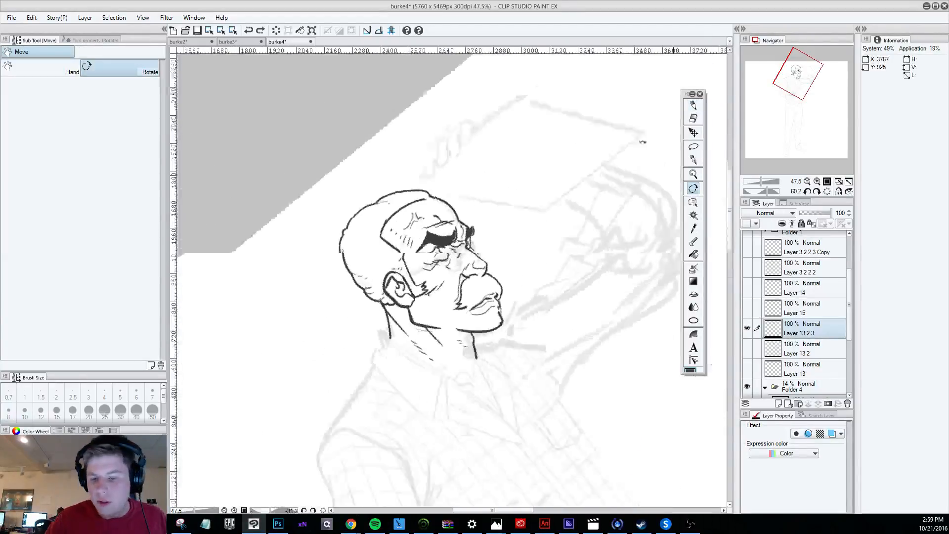
drag(428, 289, 523, 212)
drag(496, 280, 485, 292)
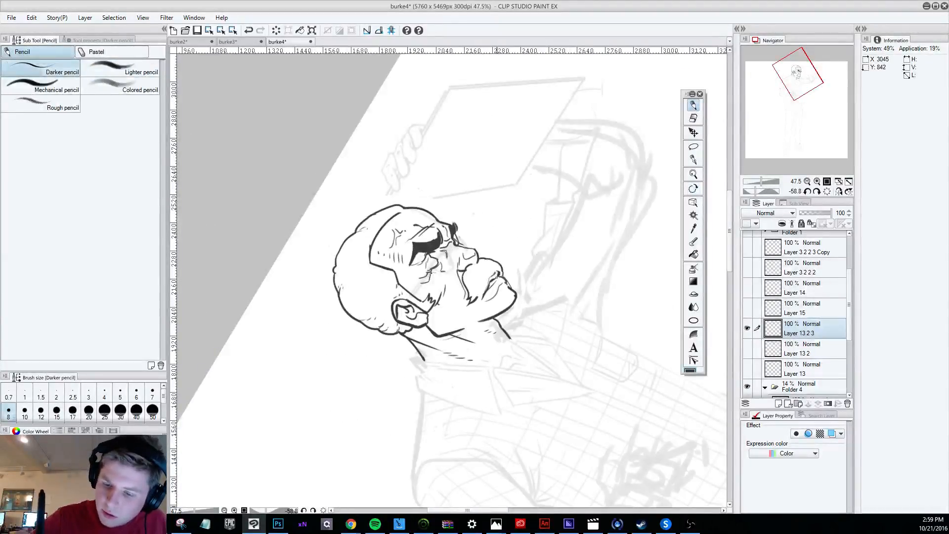
key(ctrl+z)
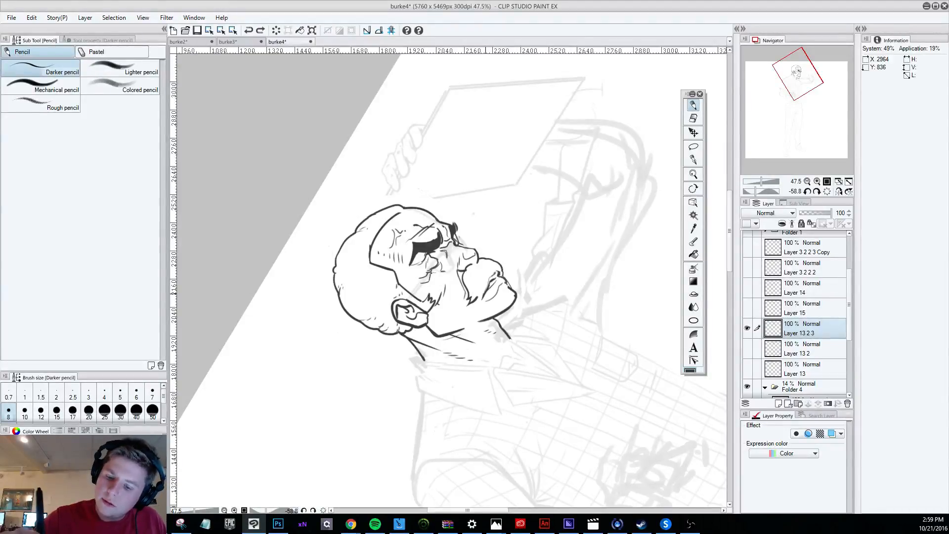
drag(492, 285, 482, 299)
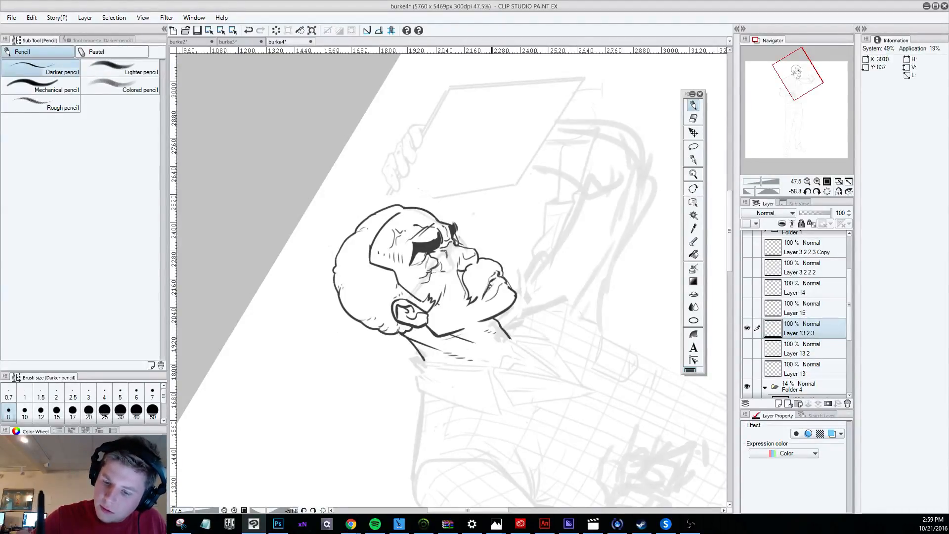
key(ctrl+z)
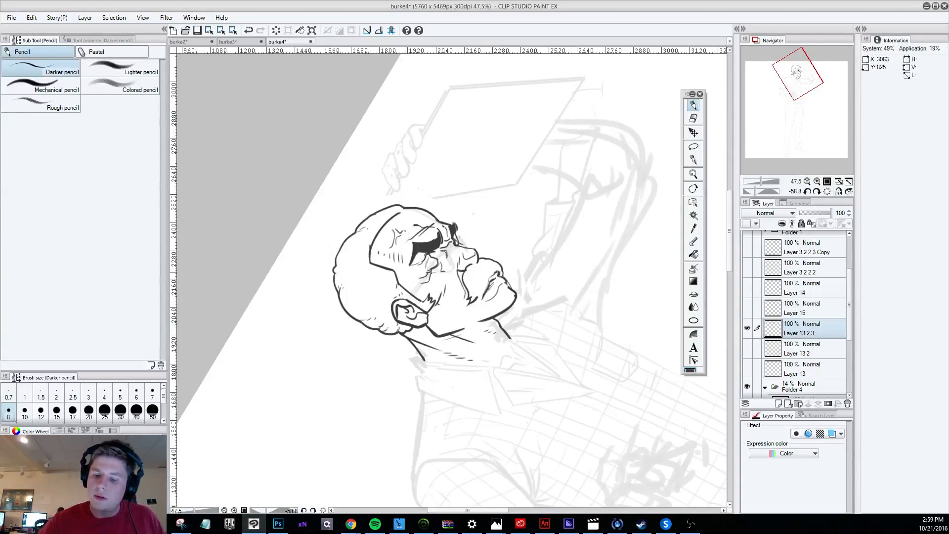
Retouch the front part of the line between the lips with the canvas turned on its side.
scroll(497, 273, down, 3)
key(shift+space)
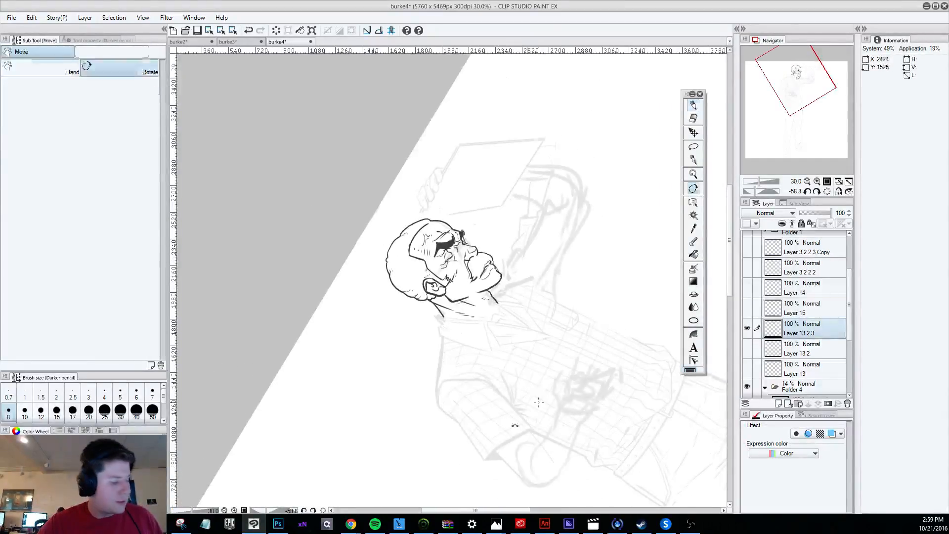
drag(515, 425, 365, 409)
scroll(364, 409, up, 3)
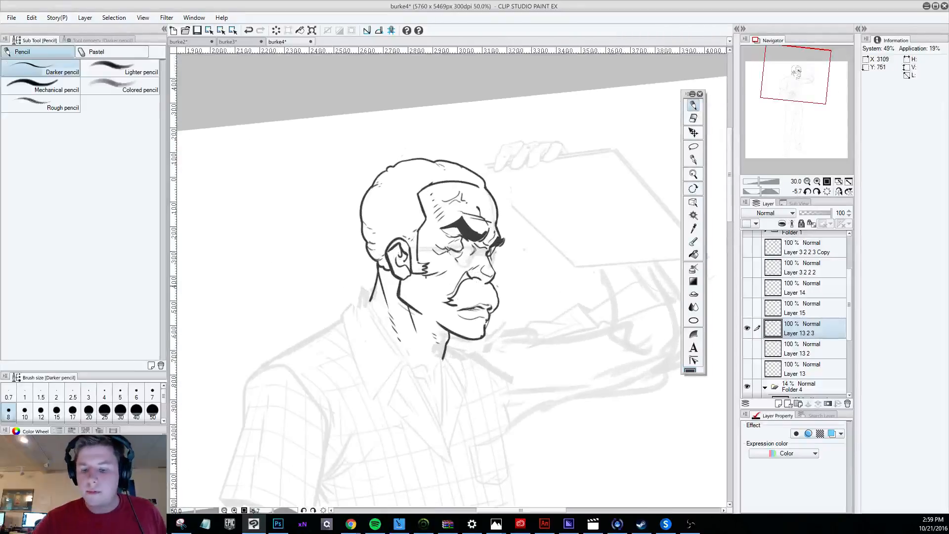
scroll(502, 291, up, 1)
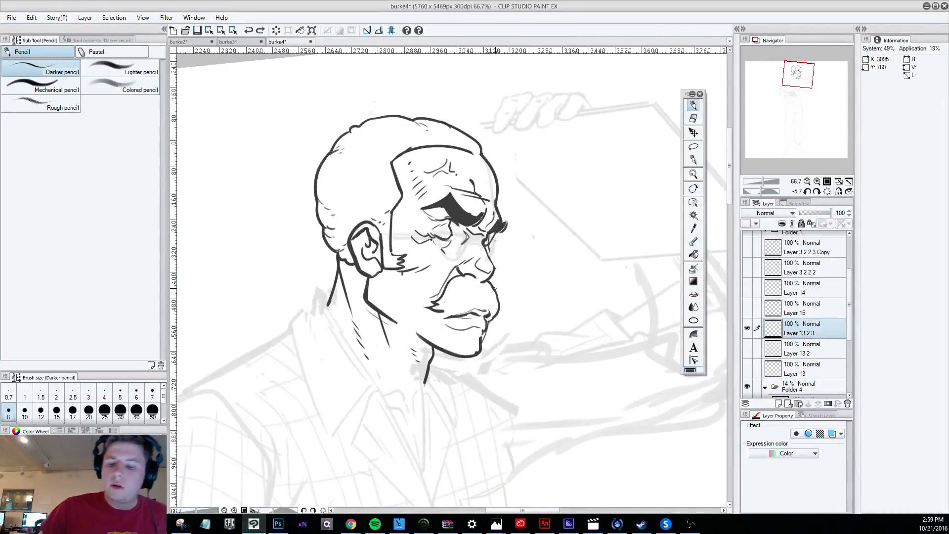
key(e)
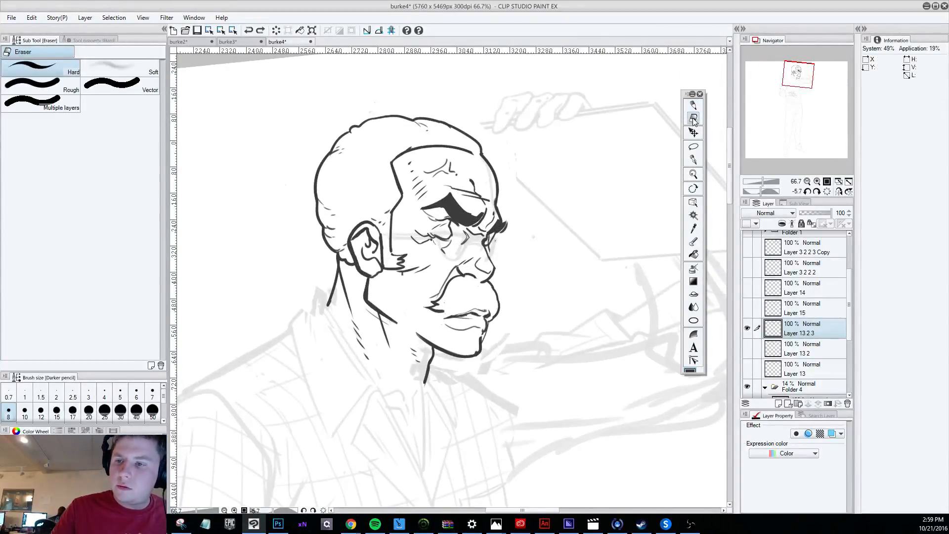
key(r)
mouse_move(569, 390)
mouse_down()
mouse_move(650, 167)
mouse_move(583, 130)
mouse_up()
drag(489, 260, 493, 278)
key(r)
Try a longer Darker pencil stroke from the mouth corner toward the front of the lips, and undo the attempts.
drag(594, 426, 229, 419)
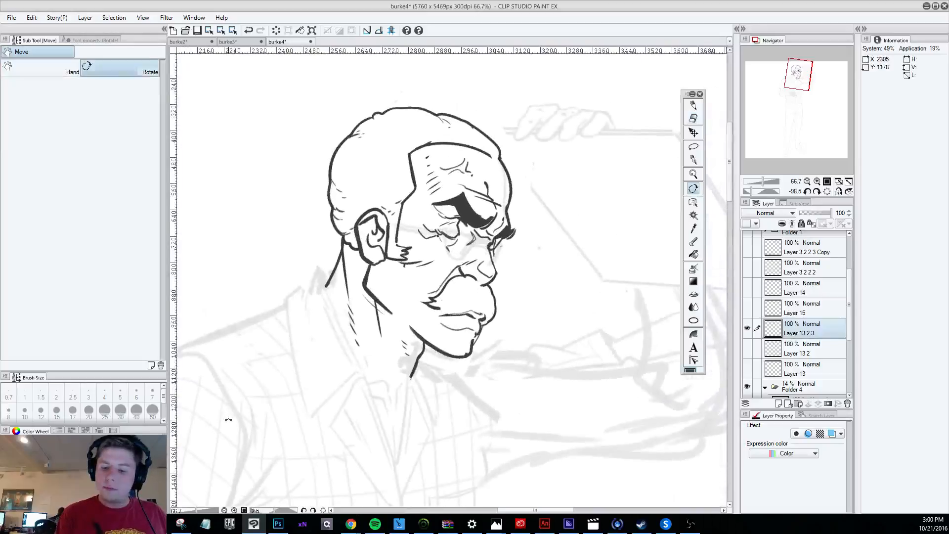
drag(496, 376, 432, 377)
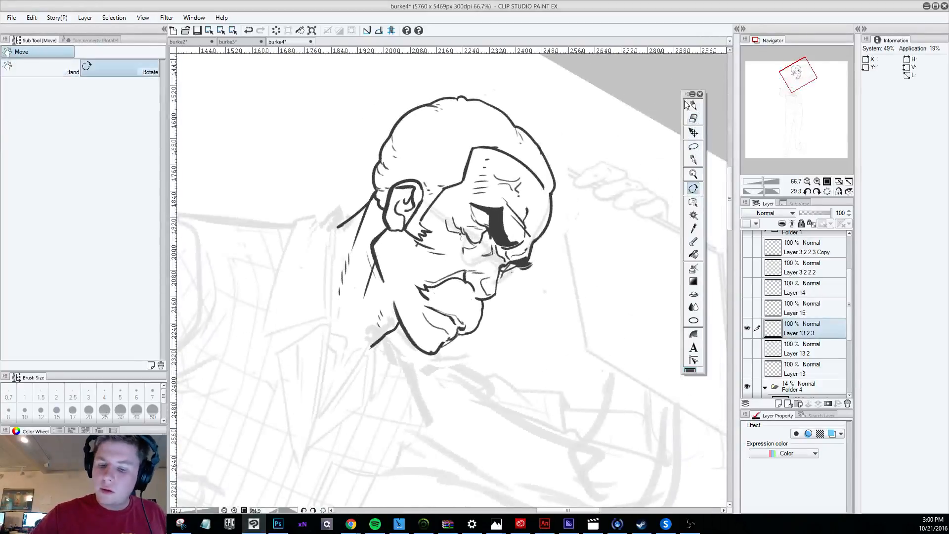
key(p)
drag(420, 301, 453, 325)
key(ctrl+z)
key(ctrl+z)
Rotate the canvas counterclockwise and redraw the thin line between the lips with the Darker pencil, undoing stray strokes.
key(ctrl+z)
key(r)
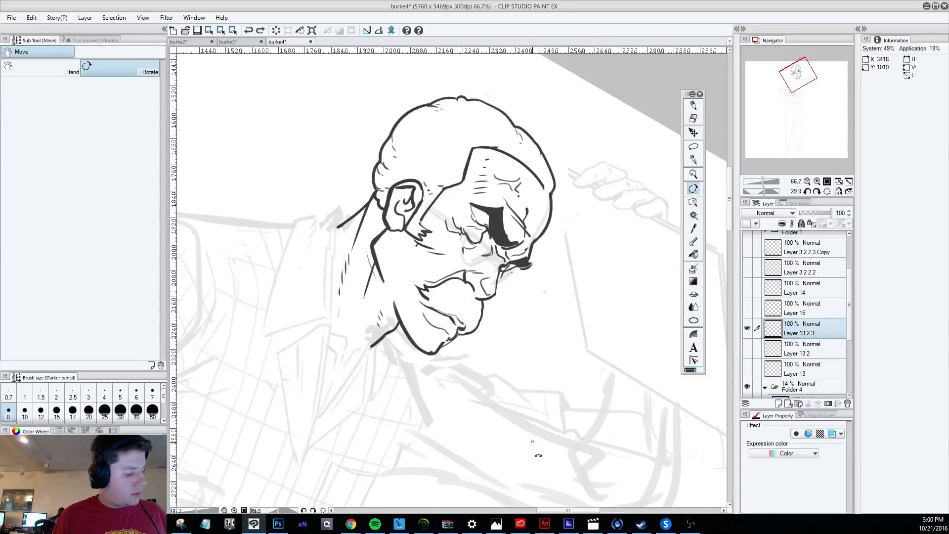
drag(538, 453, 645, 272)
key(p)
drag(467, 314, 491, 297)
key(ctrl+z)
key(ctrl+z)
key(ctrl+z)
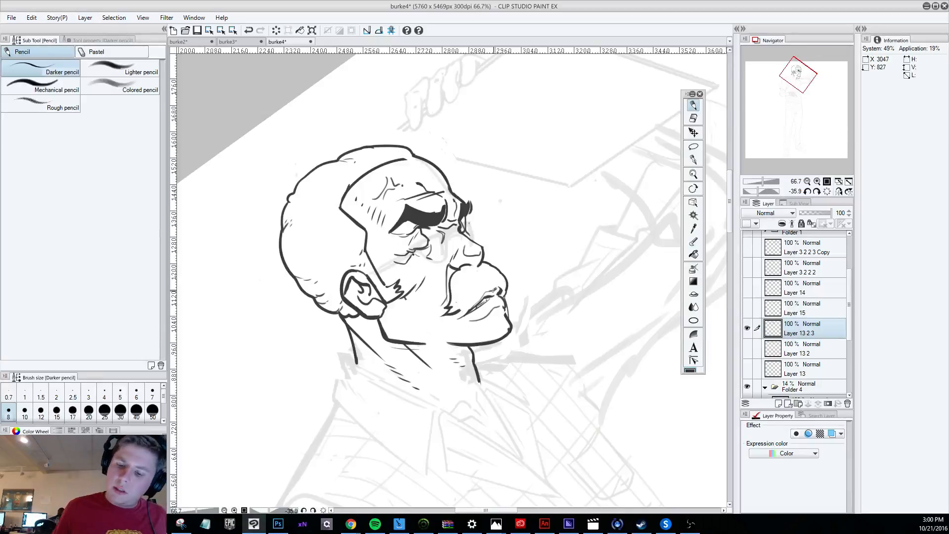
scroll(514, 346, down, 4)
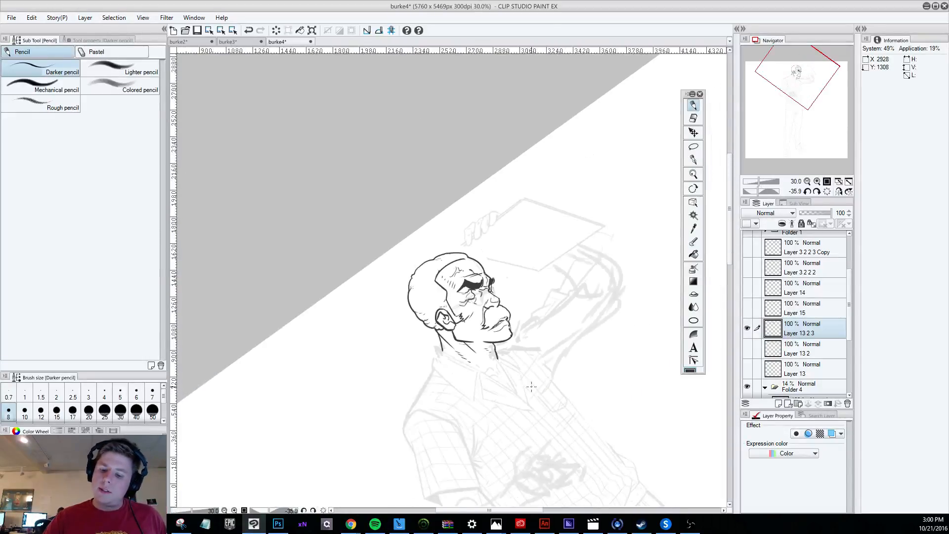
scroll(531, 386, down, 1)
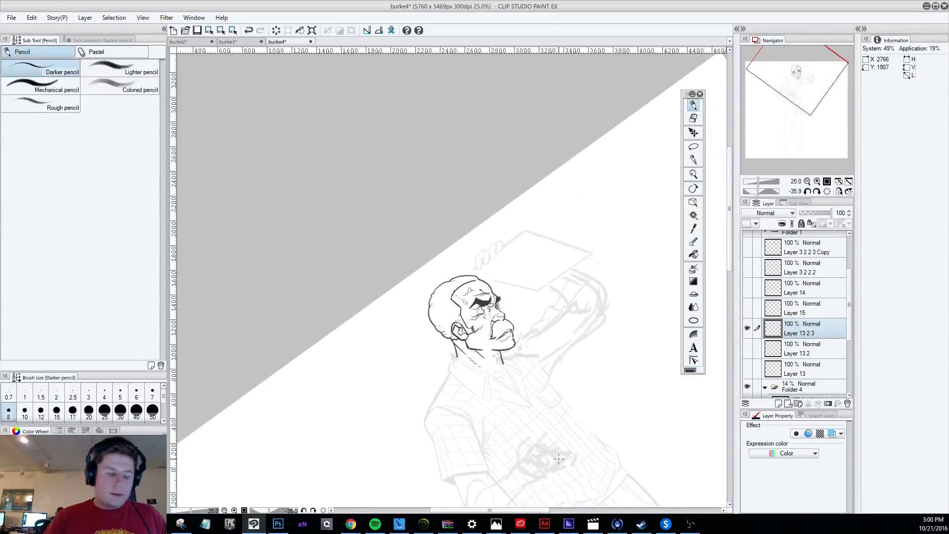
key(shift+space)
mouse_move(550, 476)
mouse_down()
mouse_move(481, 501)
mouse_move(439, 495)
mouse_up()
scroll(483, 366, up, 3)
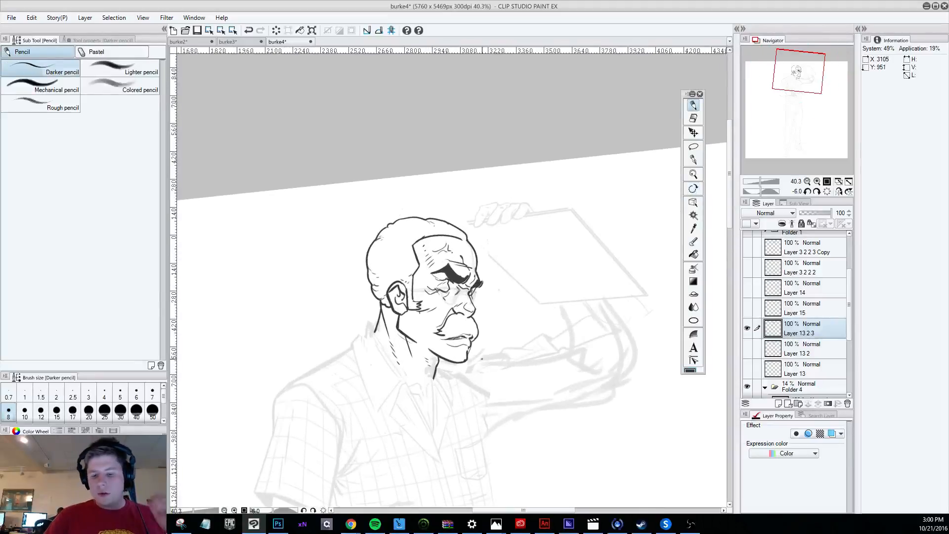
scroll(481, 297, up, 2)
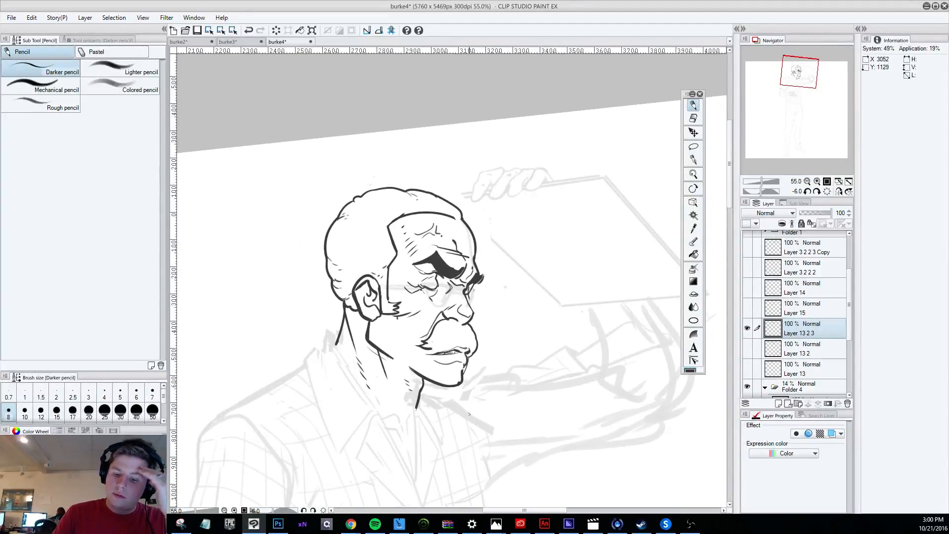
scroll(460, 365, up, 2)
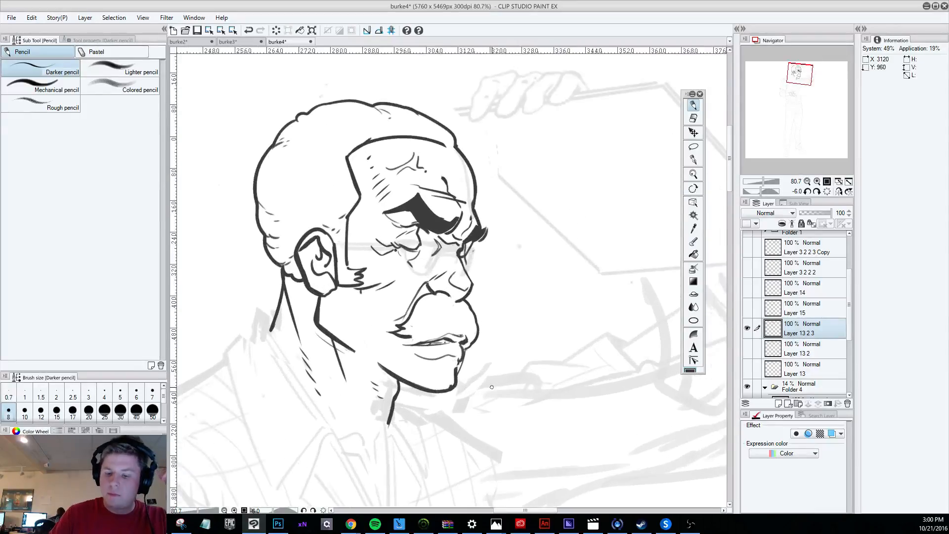
Trim the front outline of the chin below the lower lip with the hard eraser and redraw it with the Darker pencil.
key(e)
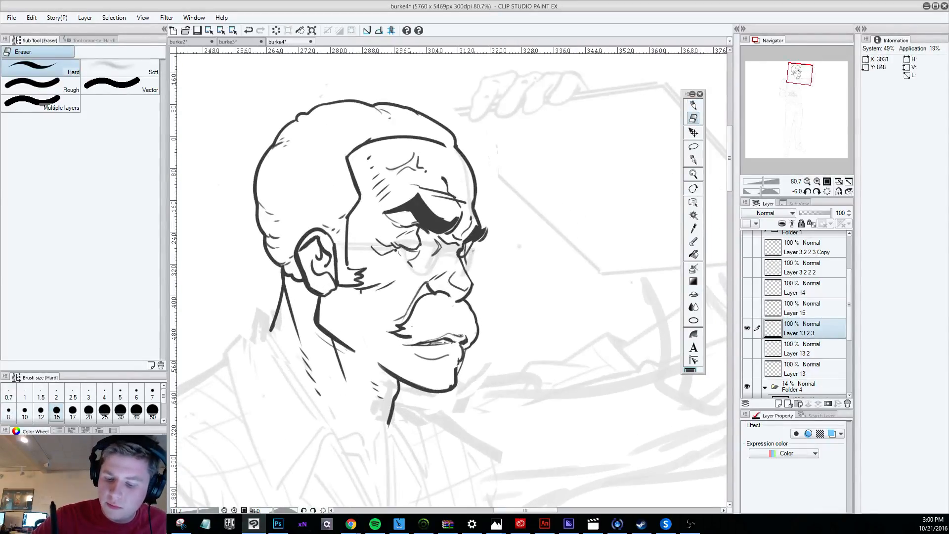
key(p)
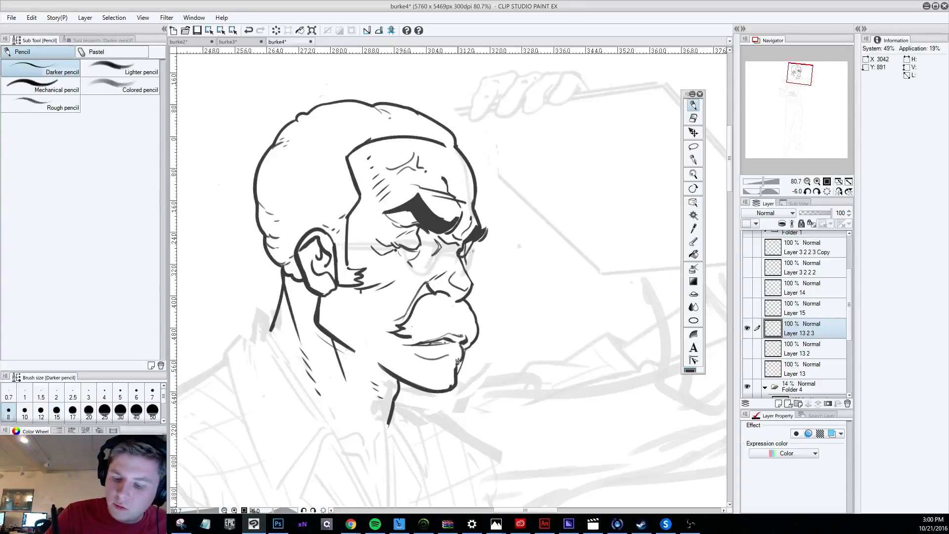
key(e)
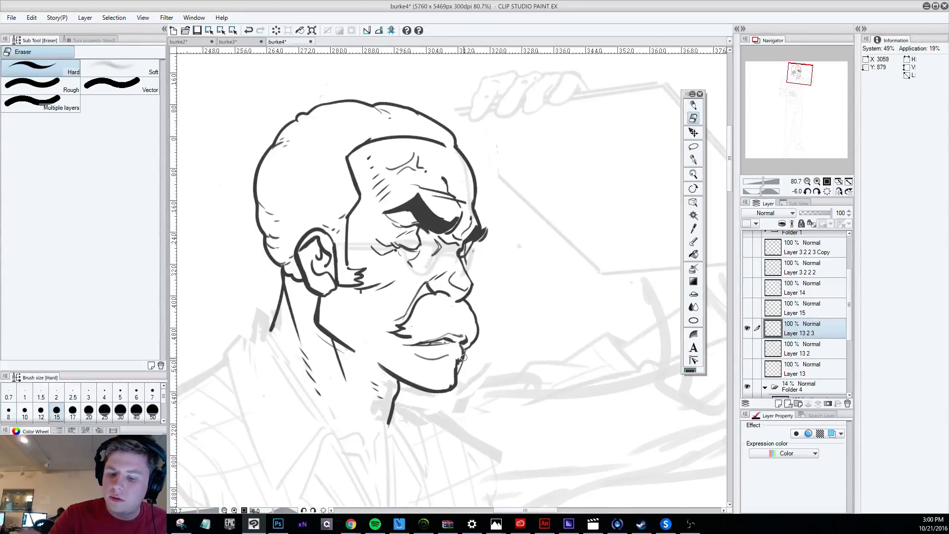
mouse_move(466, 360)
mouse_down()
mouse_move(457, 382)
mouse_move(452, 373)
mouse_up()
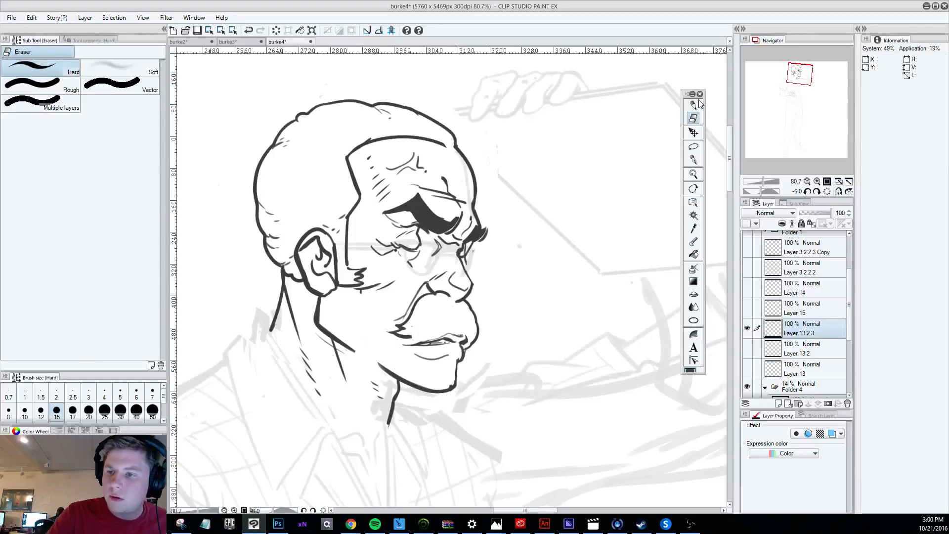
key(p)
drag(458, 362, 456, 387)
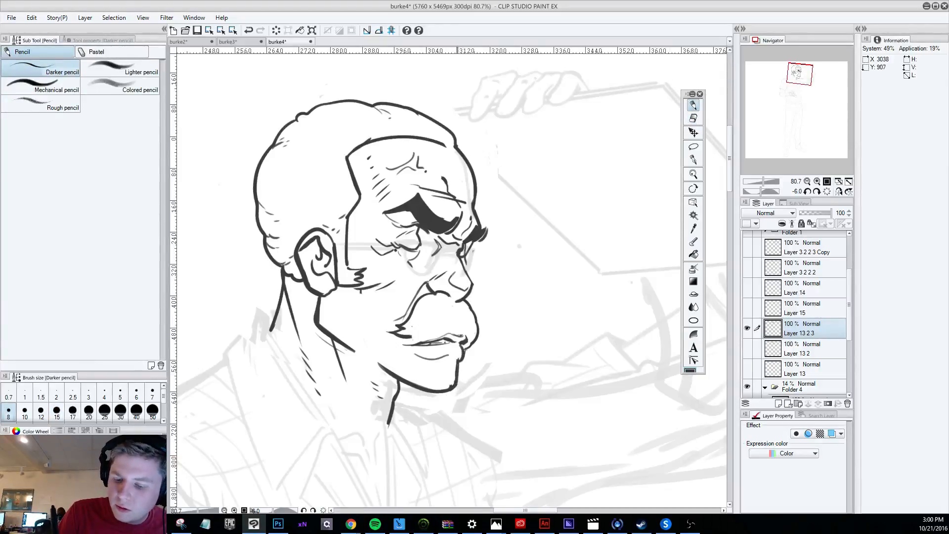
scroll(458, 365, down, 5)
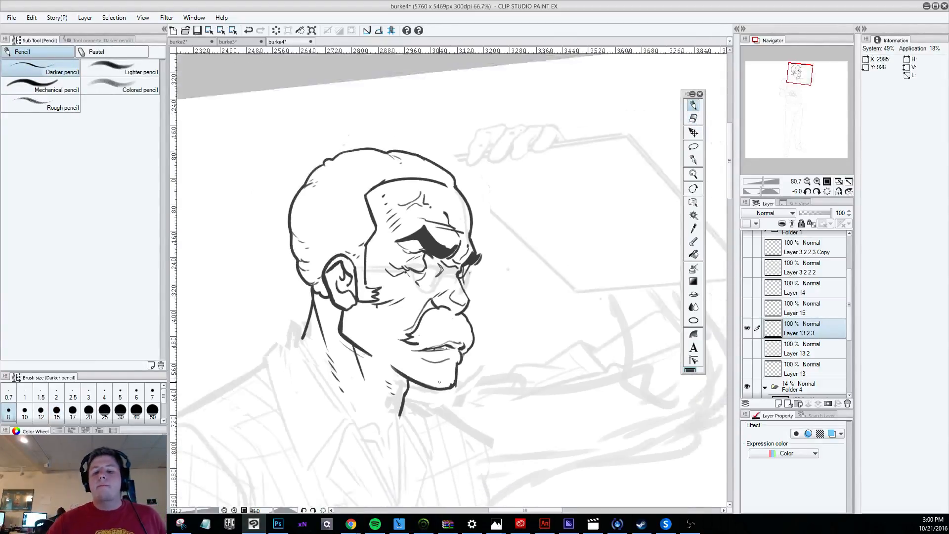
scroll(422, 415, down, 1)
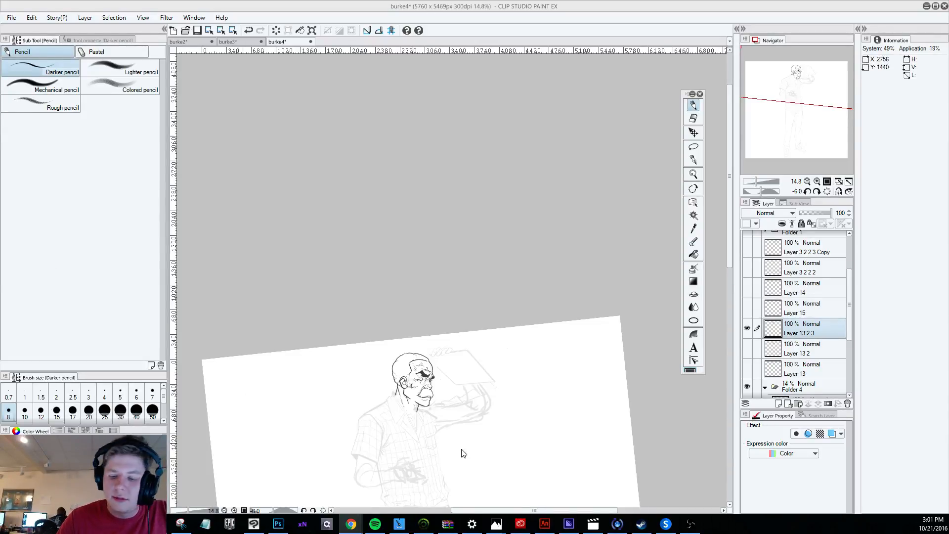
Examine the redrawn head up close and against the whole faded figure.
scroll(459, 447, up, 4)
scroll(460, 394, up, 6)
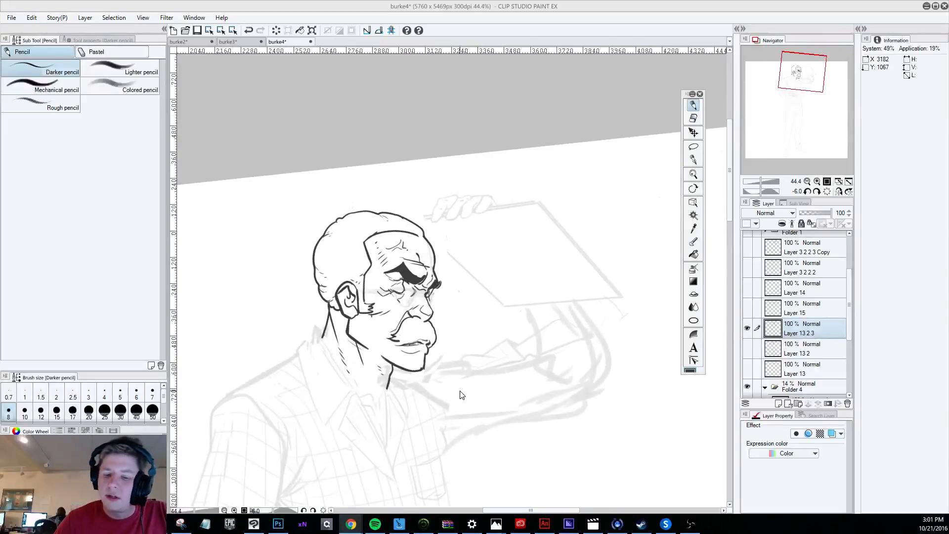
scroll(462, 378, down, 8)
scroll(460, 378, down, 3)
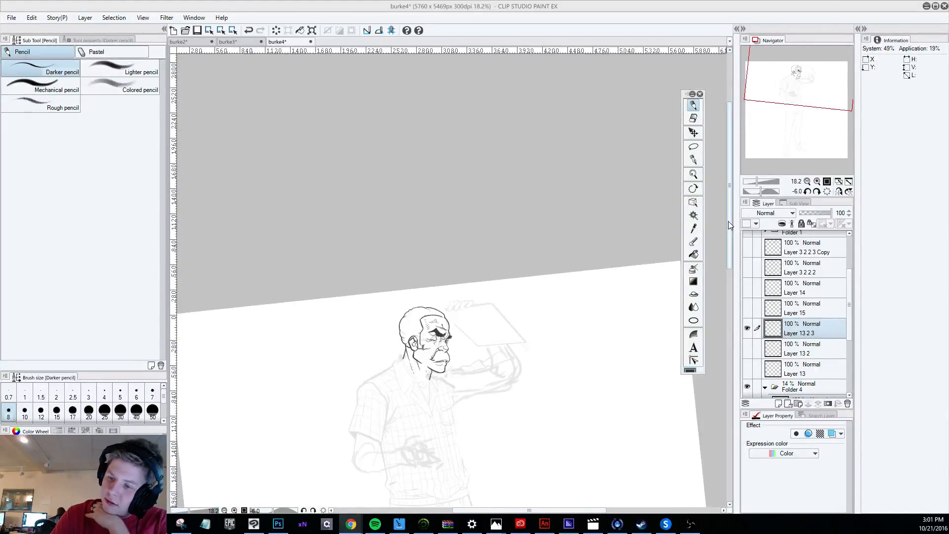
drag(729, 222, 730, 290)
scroll(452, 163, up, 5)
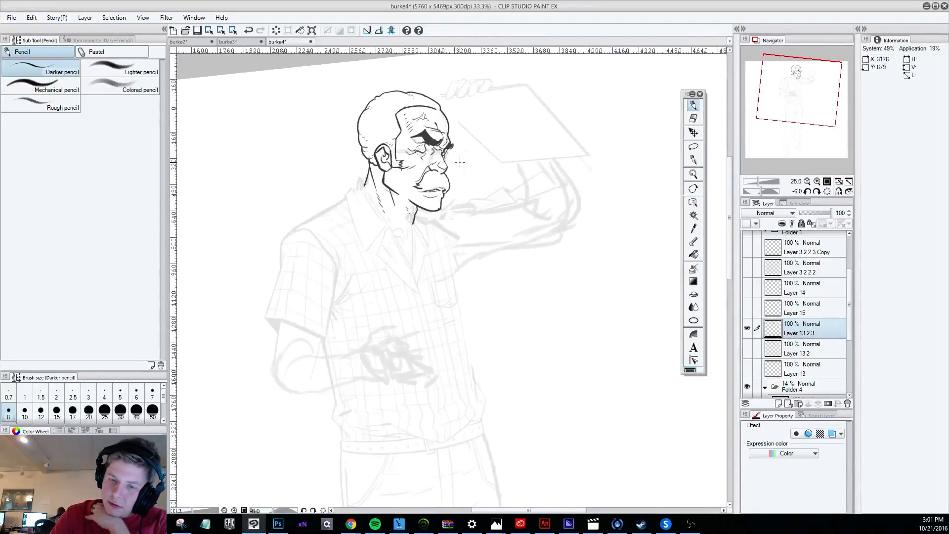
scroll(452, 163, down, 3)
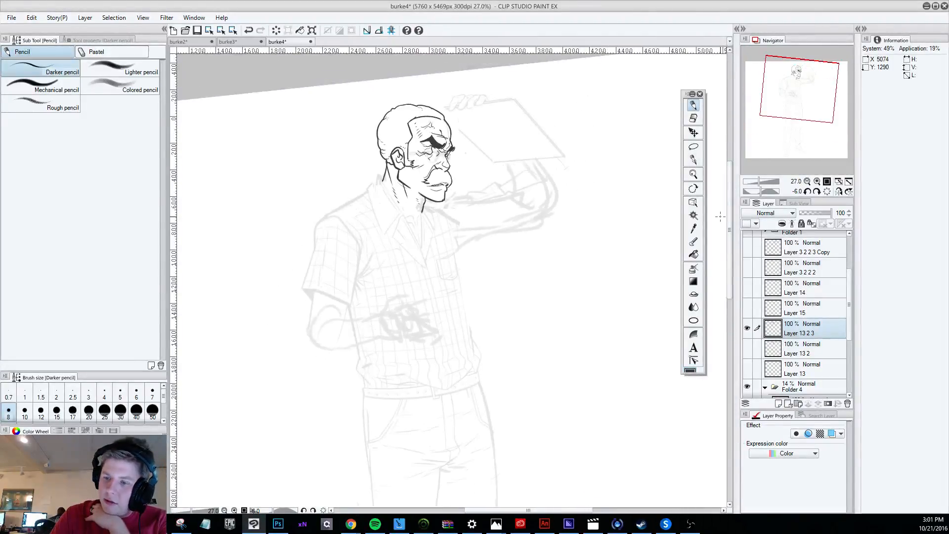
drag(730, 199, 731, 158)
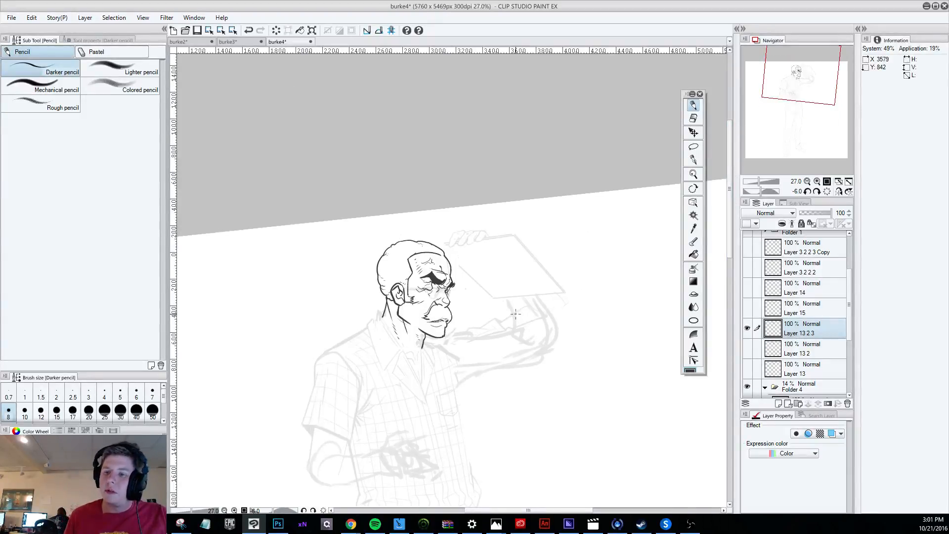
key(e)
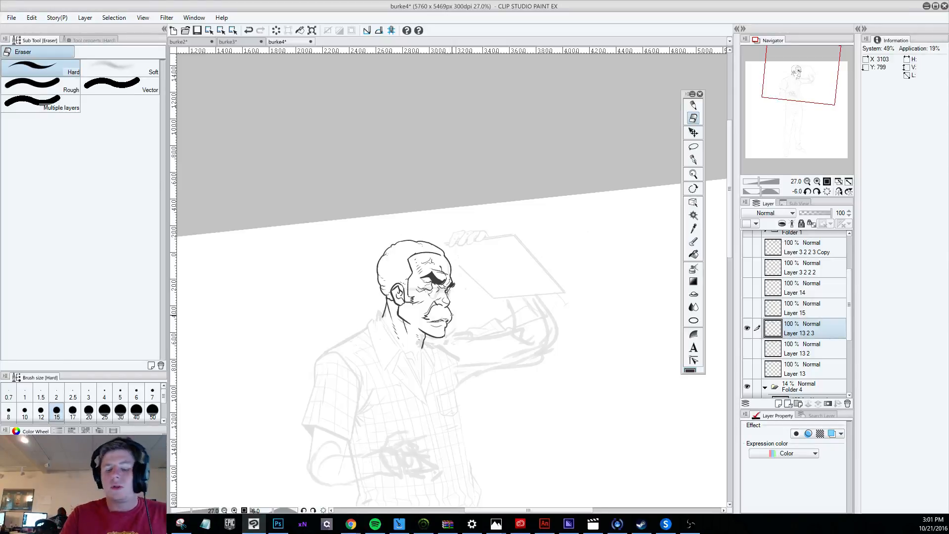
key(p)
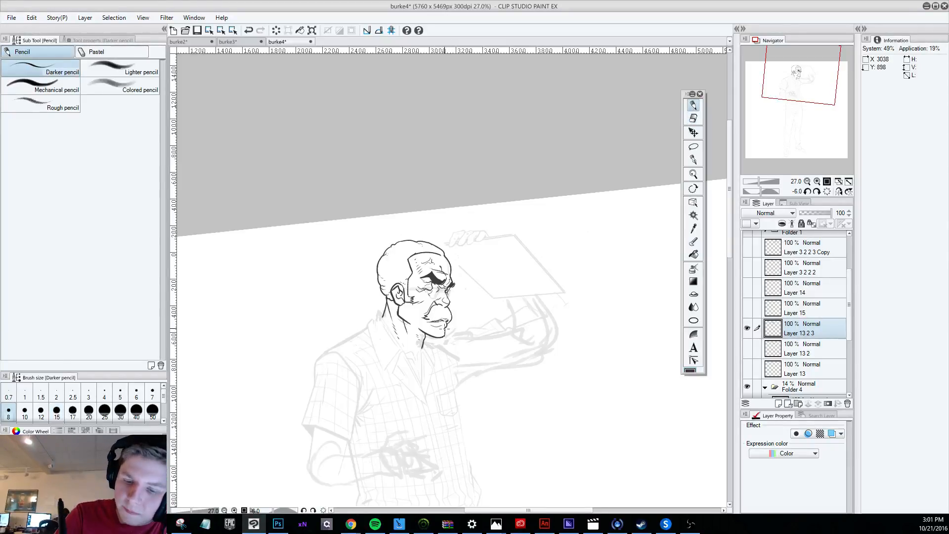
scroll(434, 313, up, 1)
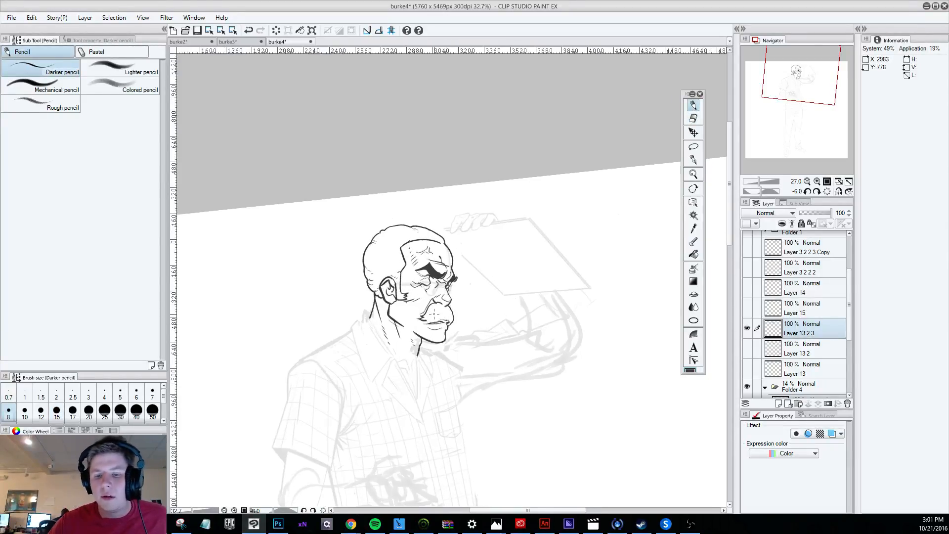
key(bracketright)
key(bracketright)
key(bracketright)
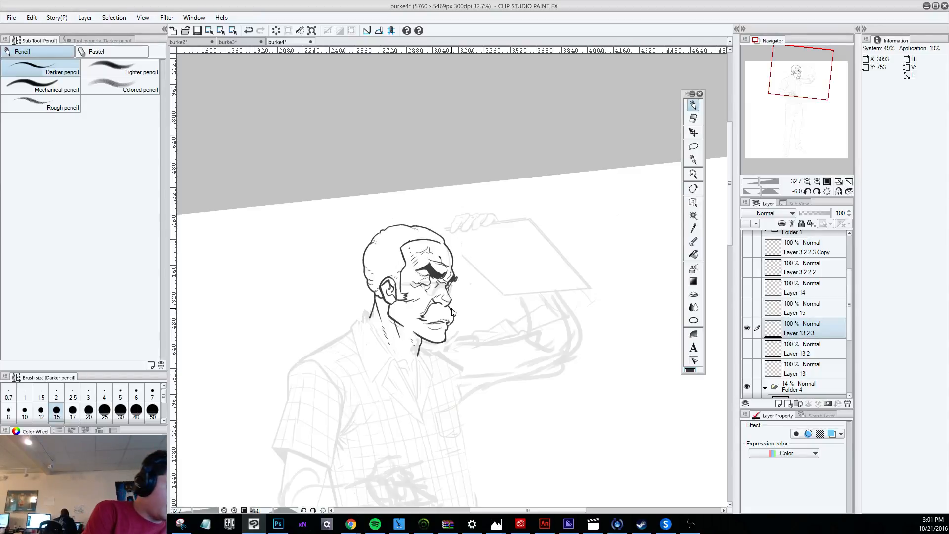
scroll(452, 312, down, 4)
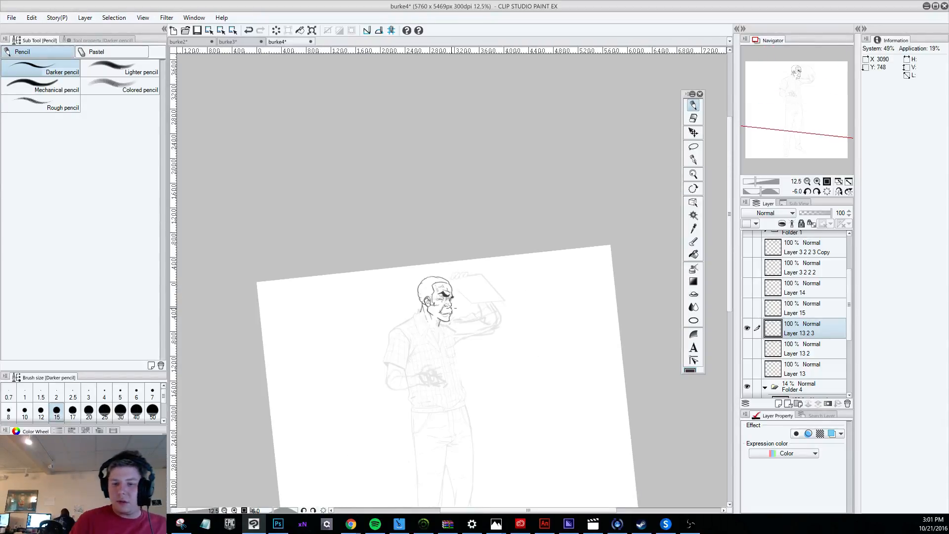
Duplicate the body sketch on Layer 11 3 3 2 3 Copy out of Folder 4, placing the copy directly above that folder.
scroll(806, 309, up, 3)
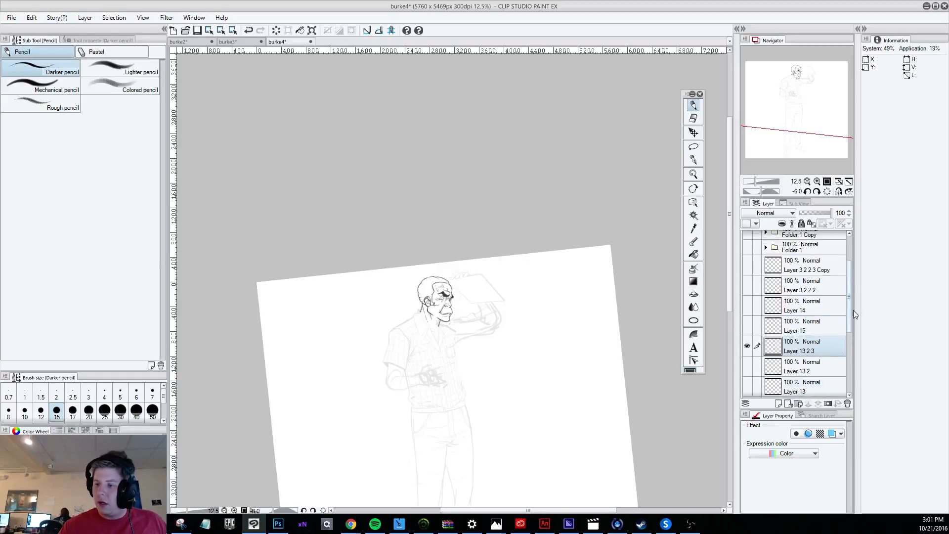
drag(849, 297, 848, 343)
click(804, 275)
click(844, 347)
click(747, 368)
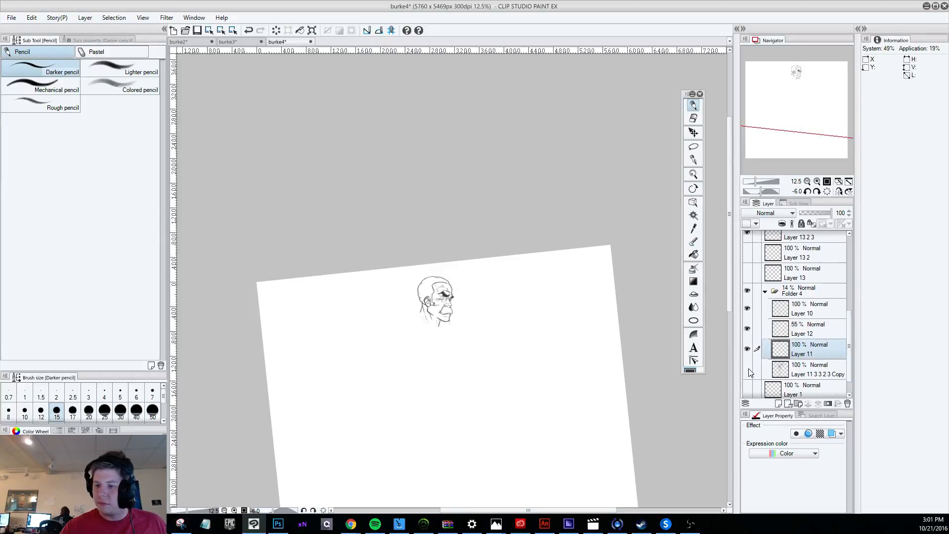
click(748, 369)
click(816, 369)
mouse_move(816, 371)
mouse_down()
mouse_move(791, 301)
mouse_move(798, 285)
mouse_up()
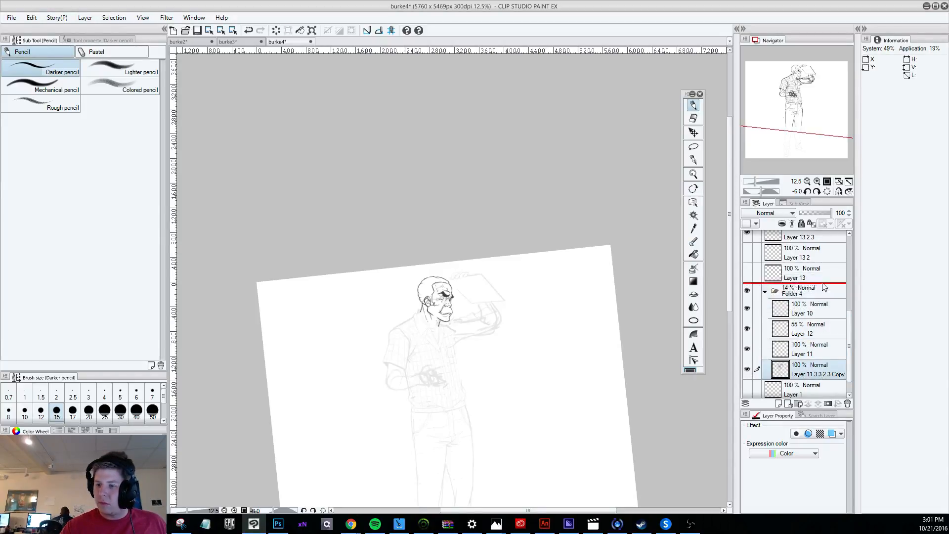
Try to put the duplicated body sketch layer in a new folder of its own, and undo it.
mouse_move(848, 322)
mouse_down()
mouse_move(855, 277)
mouse_move(850, 339)
mouse_up()
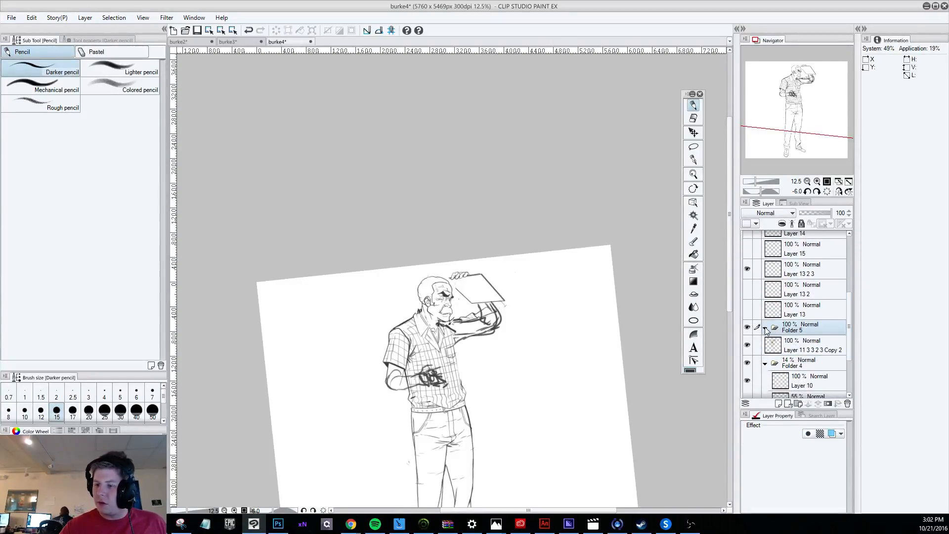
click(747, 327)
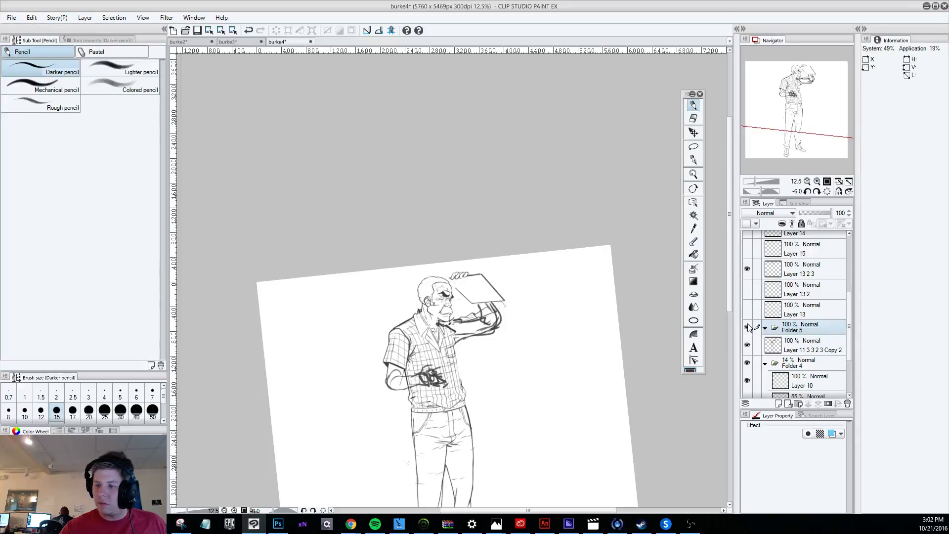
key(ctrl+z)
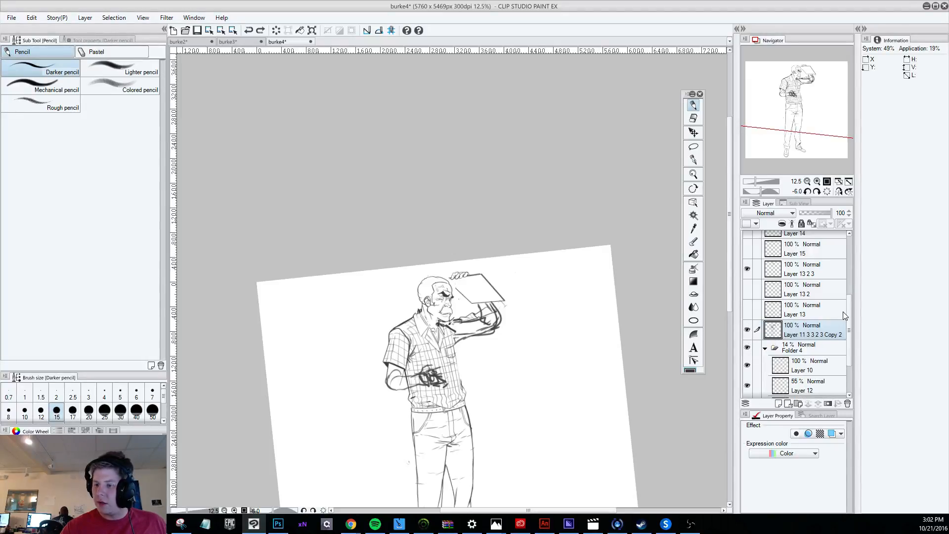
Group Layer 13 2 3 and the duplicated body sketch layer in a new folder, and select both layers inside it.
scroll(849, 340, down, 2)
drag(849, 340, 800, 301)
click(747, 346)
click(747, 347)
shift+click(810, 305)
click(798, 404)
click(807, 320)
shift+click(806, 334)
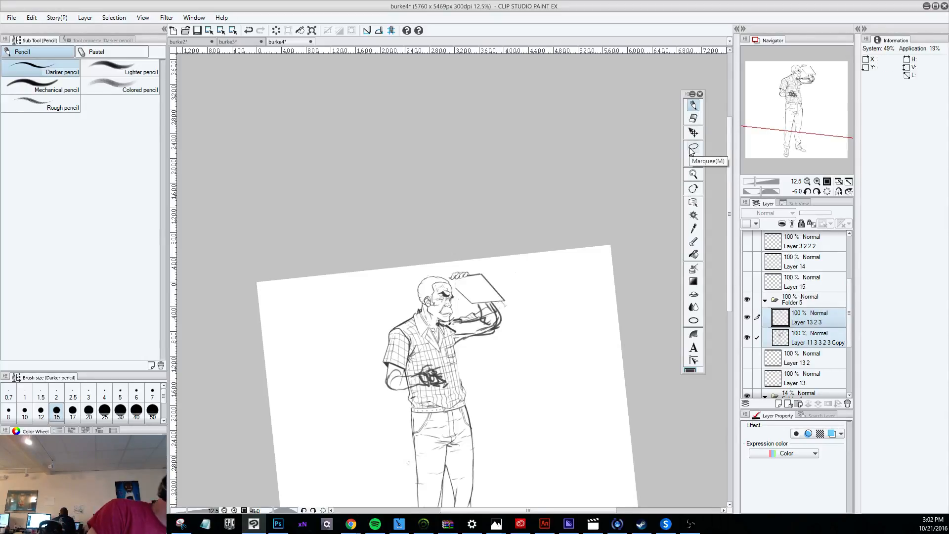
Move the selected head and body sketch layers together to the right half of the canvas.
key(ctrl+plus)
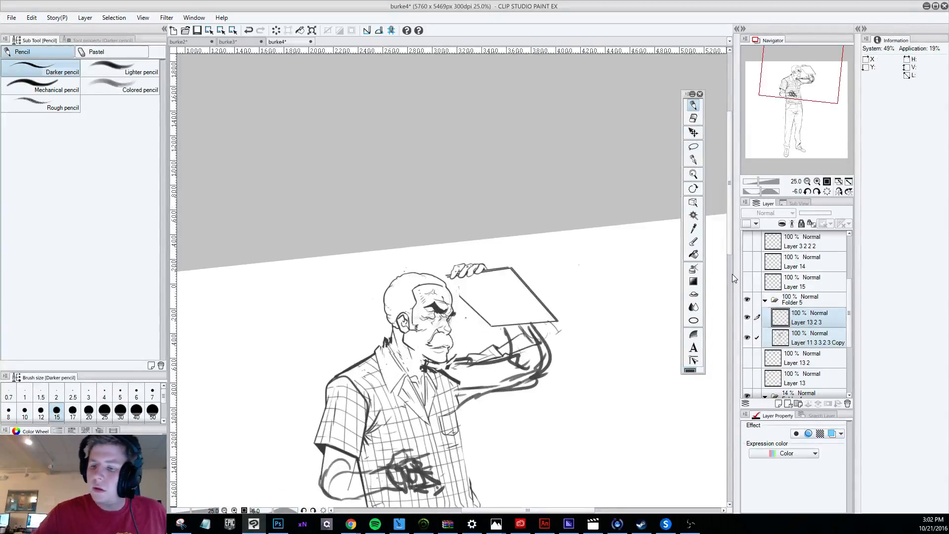
key(k)
drag(450, 421, 613, 395)
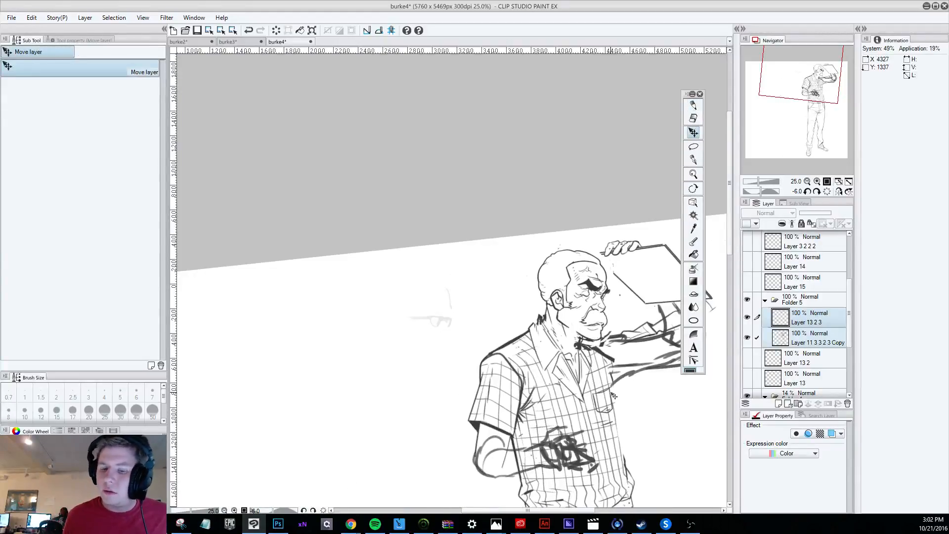
scroll(475, 424, down, 4)
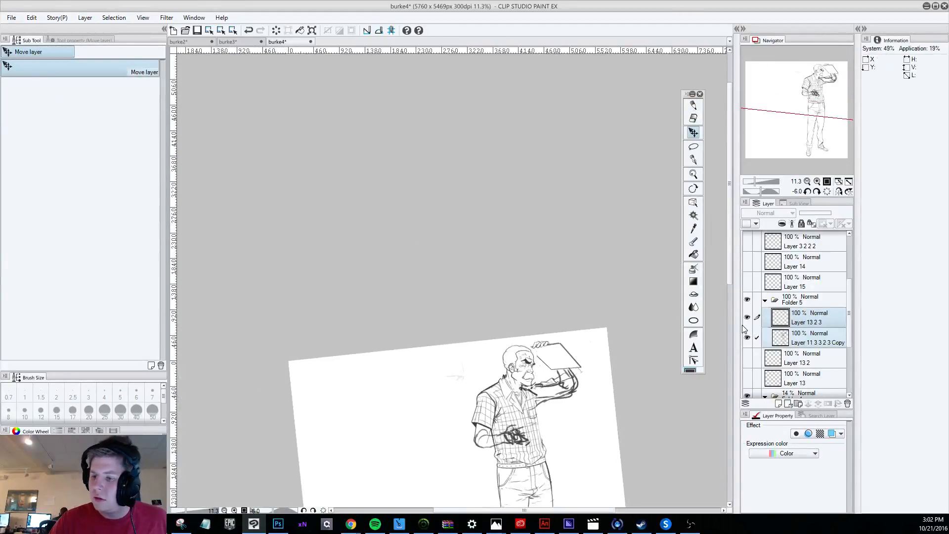
Show and hide Folder 1, Folder 1 Copy and Folder 2 in turn to compare their poses with the moved figure.
scroll(744, 316, up, 4)
click(748, 300)
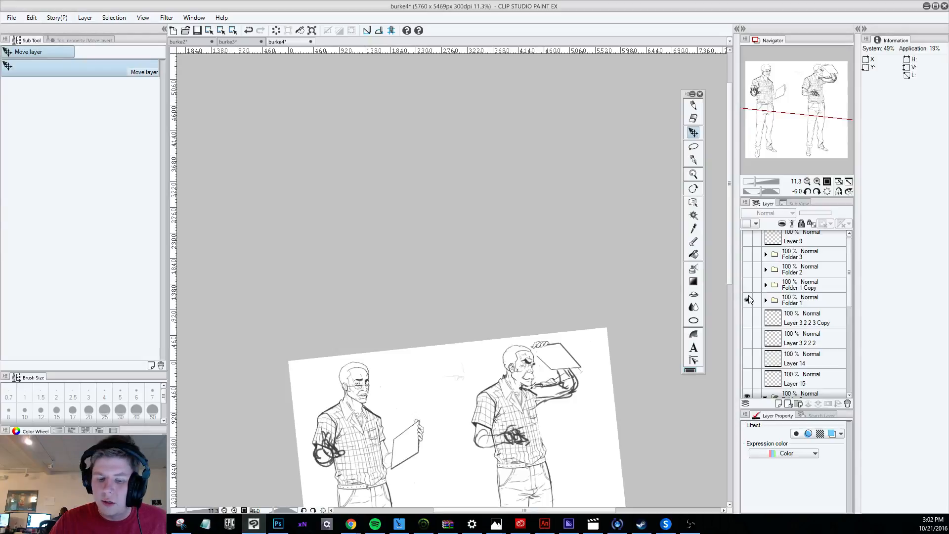
click(747, 300)
click(747, 286)
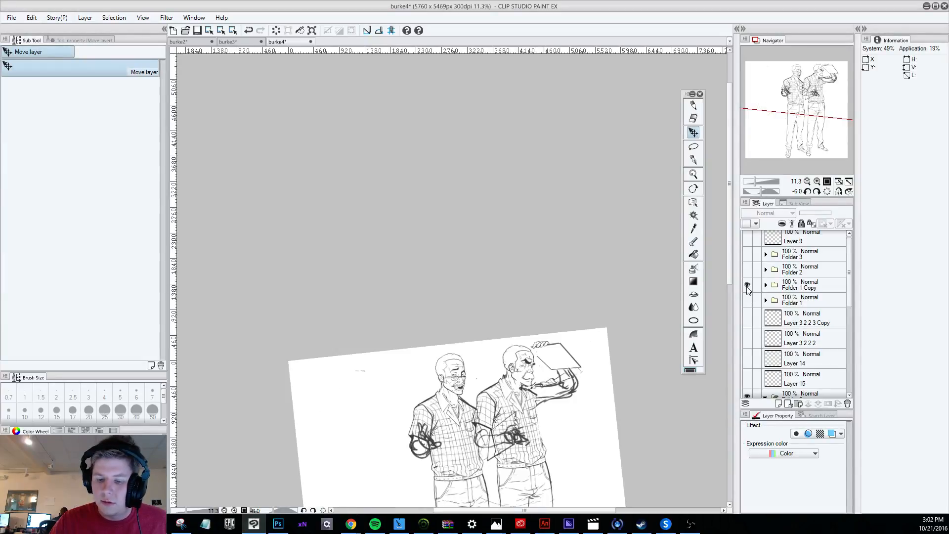
click(748, 285)
click(747, 270)
click(747, 270)
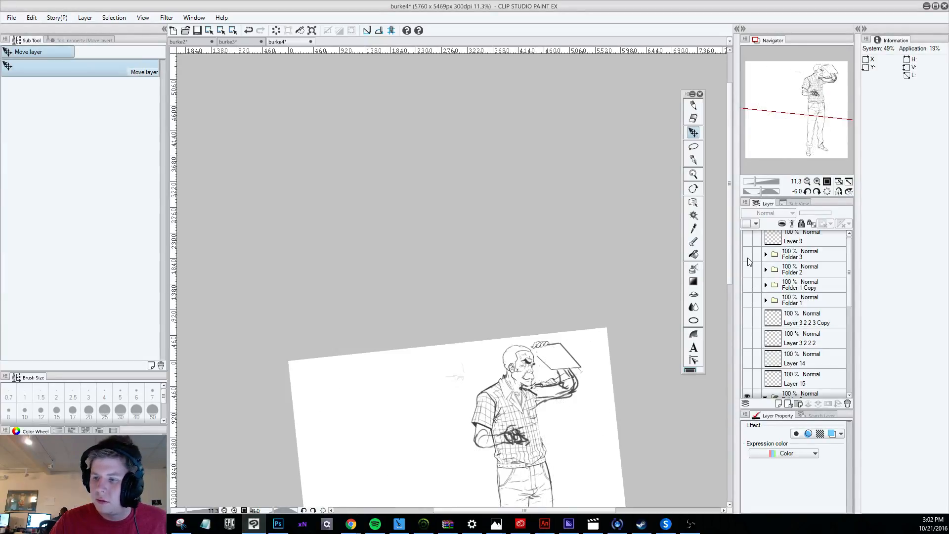
Show Folder 3 beside the moved figure, compare the two drawings, and hide Folder 3 again.
click(747, 254)
scroll(517, 385, up, 2)
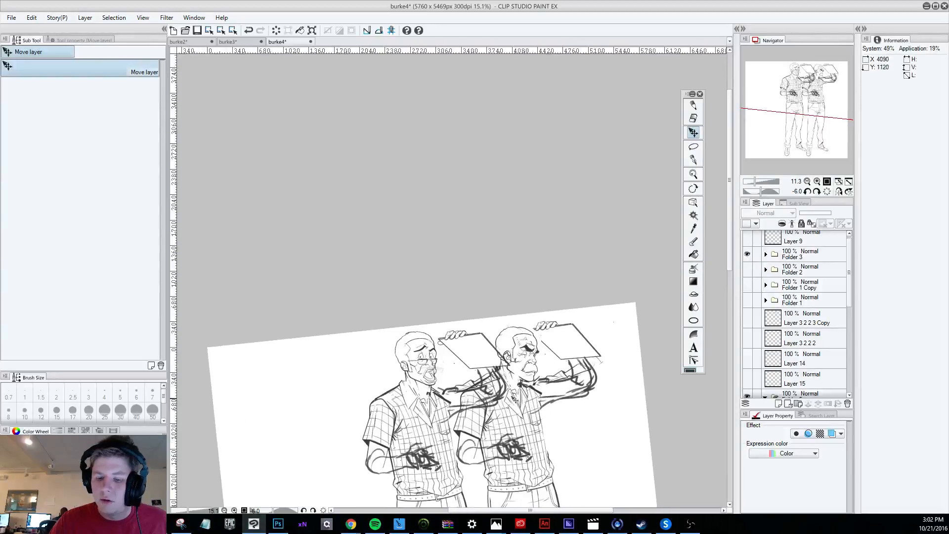
scroll(517, 384, up, 2)
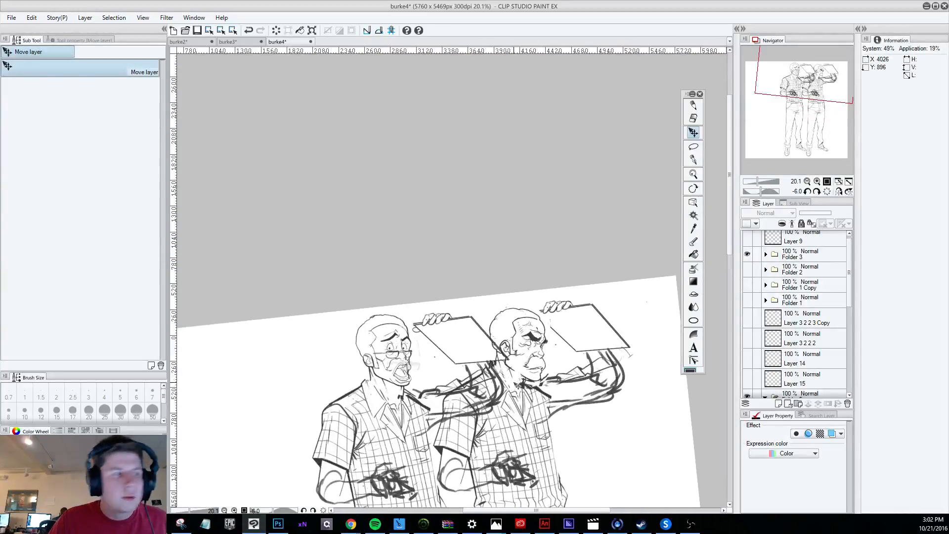
scroll(518, 385, down, 1)
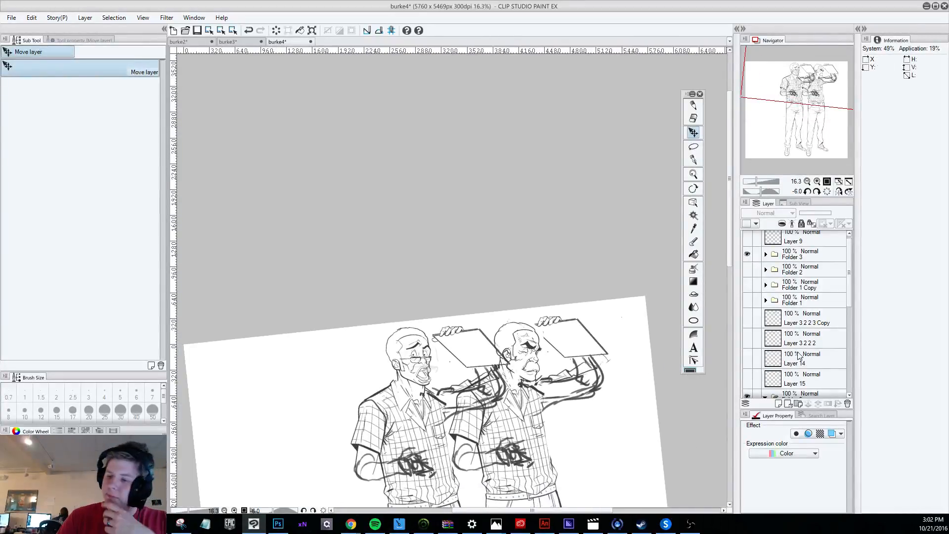
scroll(799, 356, up, 1)
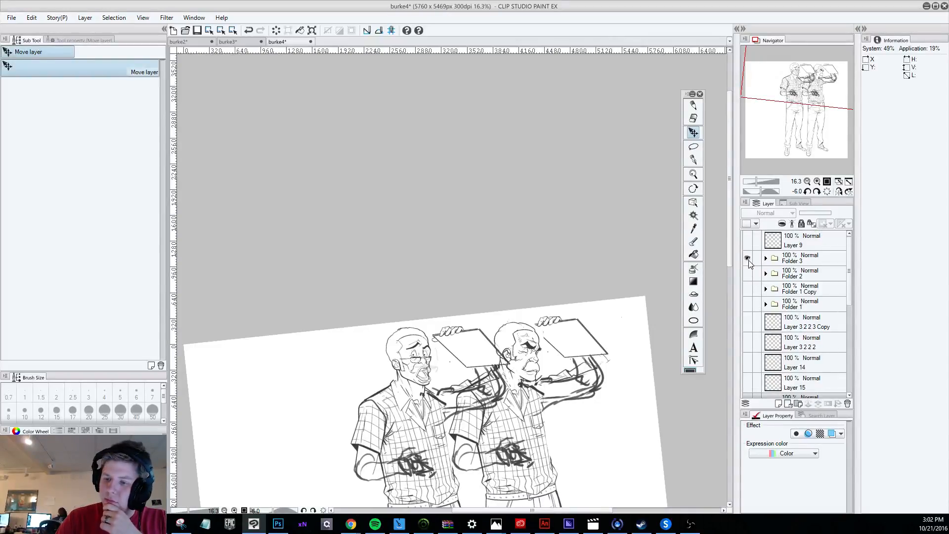
click(747, 258)
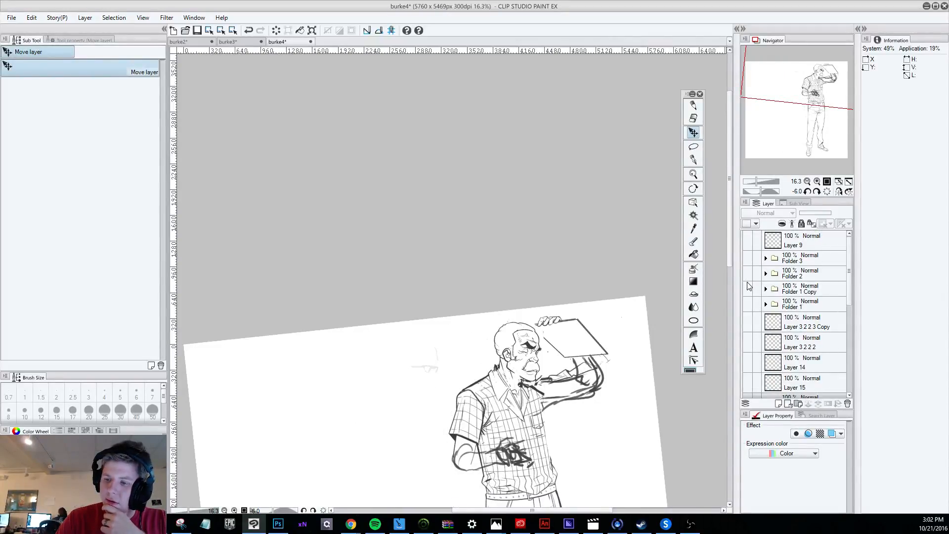
Examine the moved figure from head to shoes, and switch Folder 5 off and on again.
scroll(493, 332, up, 2)
scroll(492, 331, up, 2)
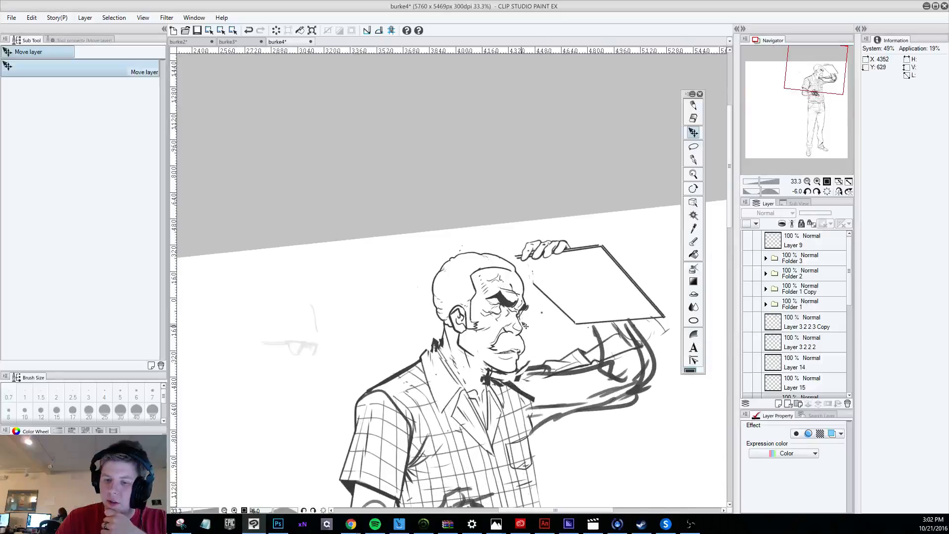
scroll(493, 332, down, 1)
click(727, 356)
scroll(725, 356, down, 3)
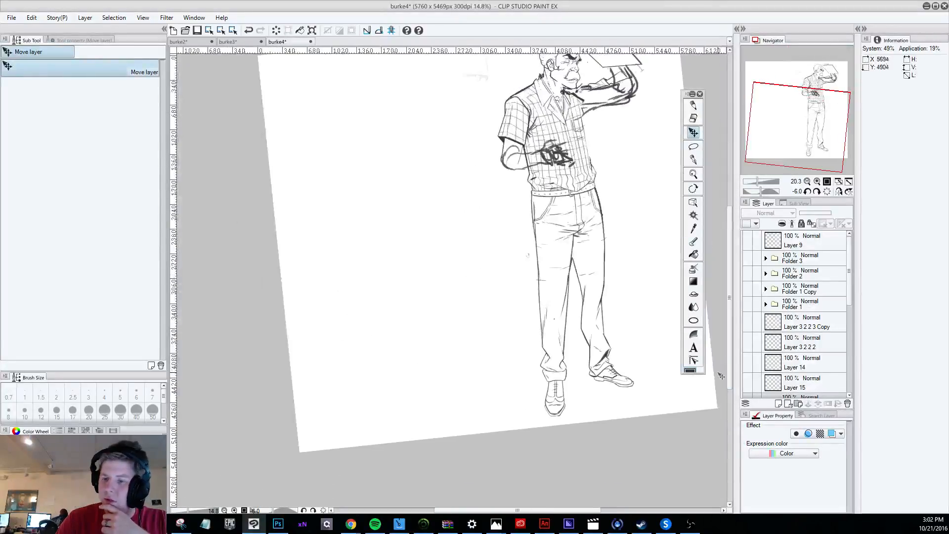
scroll(737, 343, up, 1)
scroll(762, 347, down, 4)
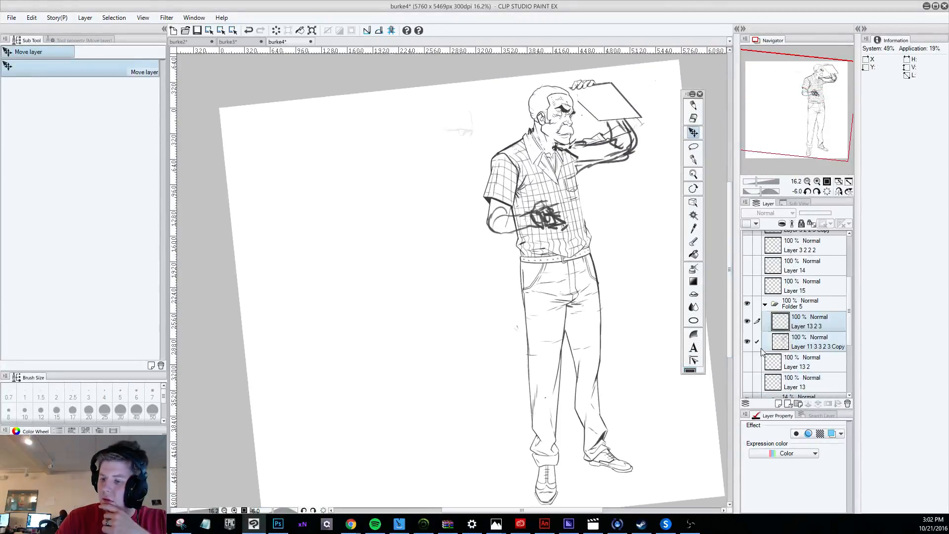
click(747, 304)
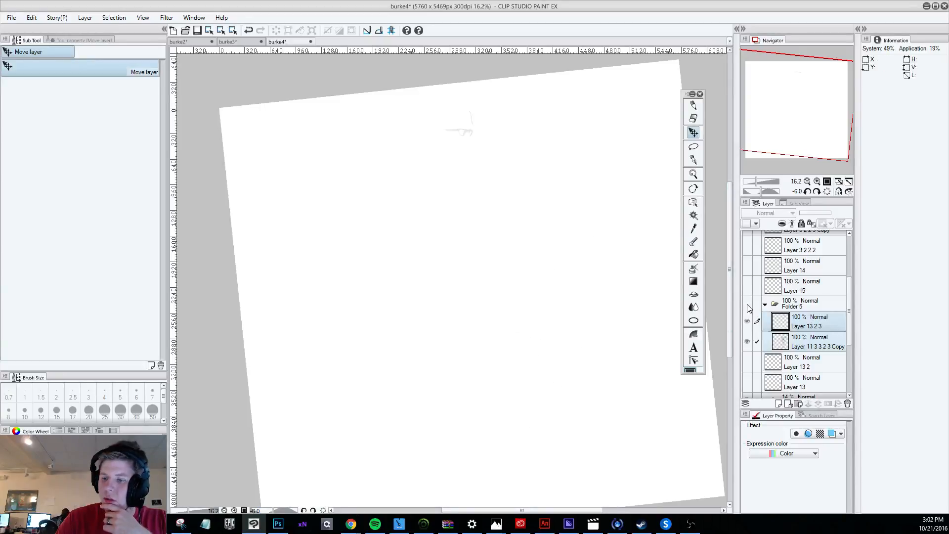
click(747, 304)
Undo the figure's move to the right and set the duplicated body sketch layer's opacity to 40%.
scroll(455, 155, up, 1)
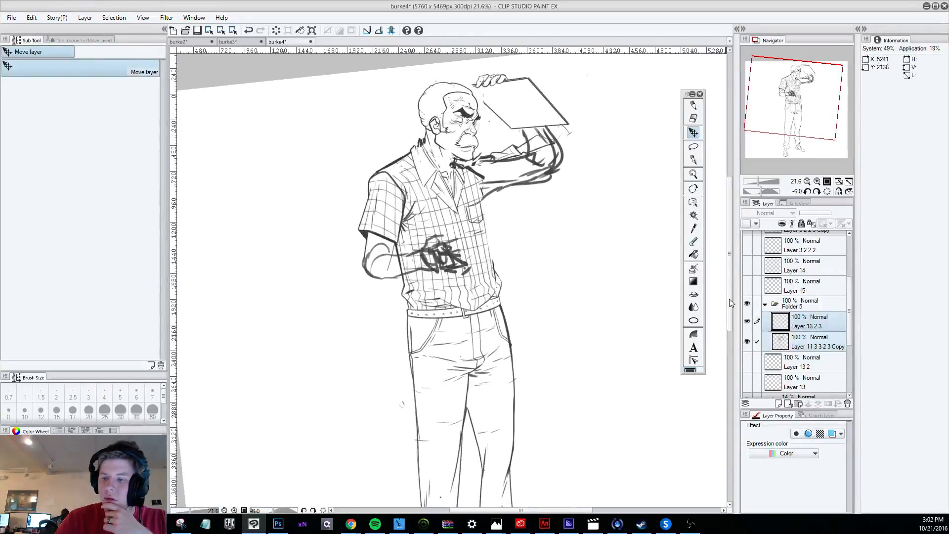
click(811, 349)
drag(822, 220, 813, 220)
scroll(466, 107, up, 4)
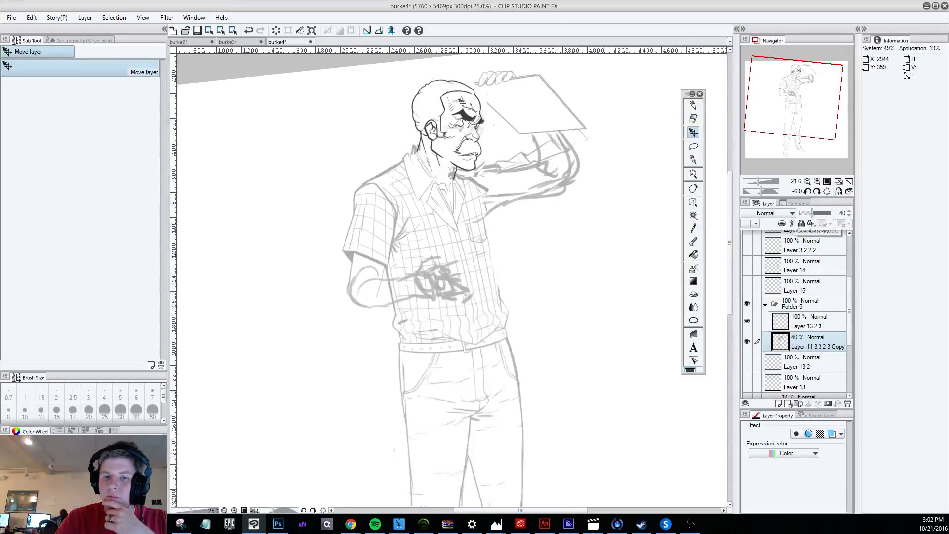
scroll(466, 109, up, 1)
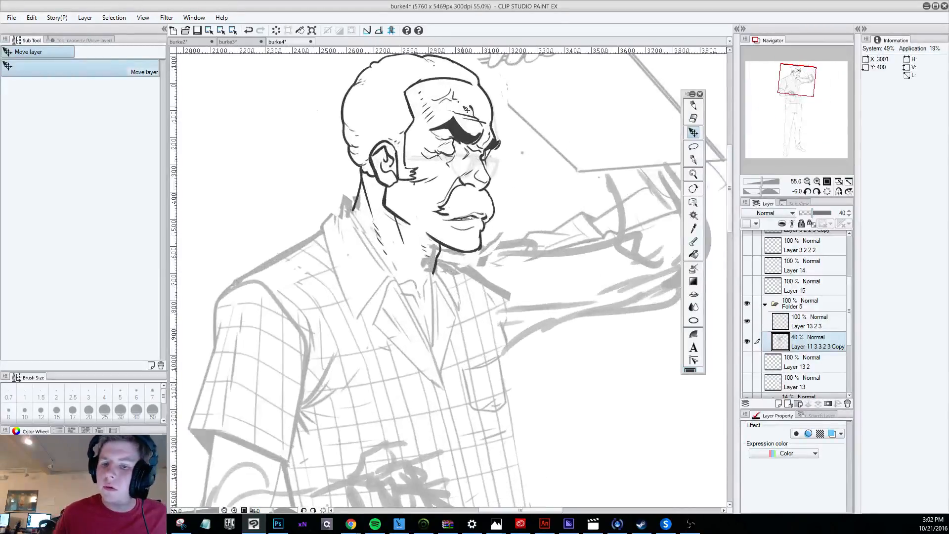
Darken the mouth line under the mustache on Layer 13 2 3 with short Darker pencil strokes.
click(693, 105)
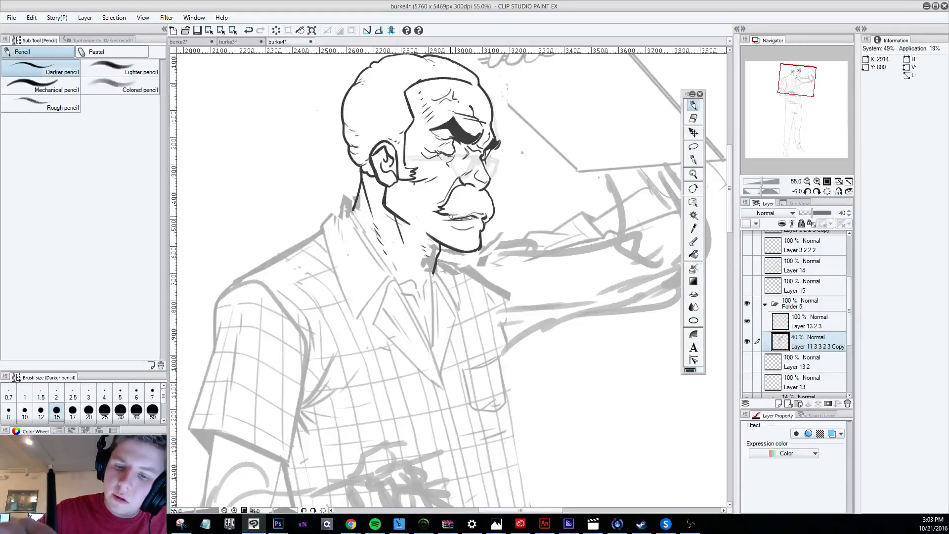
click(800, 323)
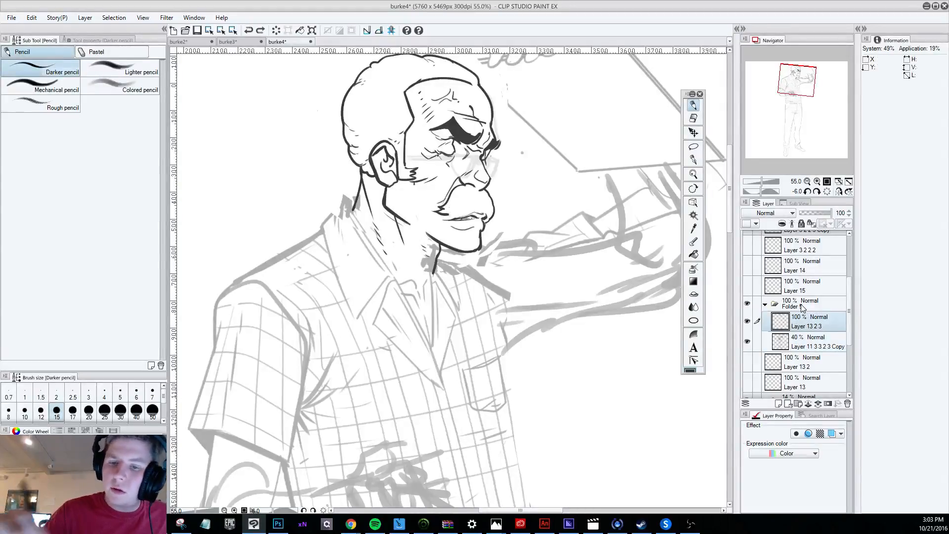
drag(443, 213, 458, 218)
drag(452, 217, 468, 213)
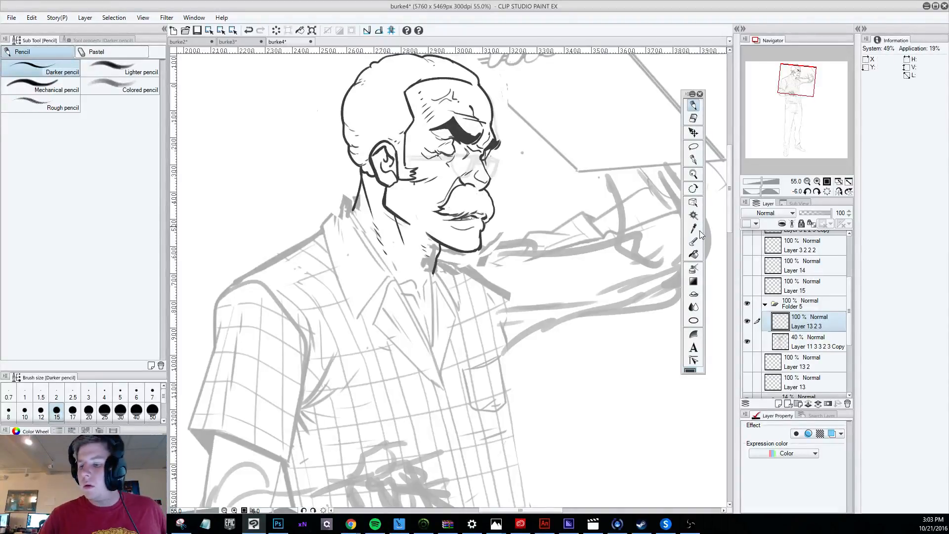
Switch Layer 15 on and off to compare the face with and without glasses, and leave it shown.
scroll(814, 309, up, 1)
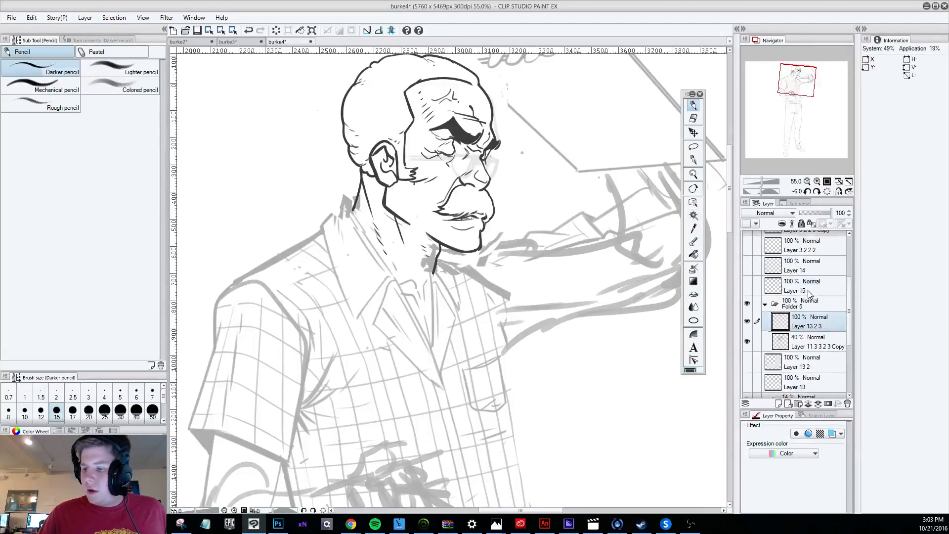
click(748, 300)
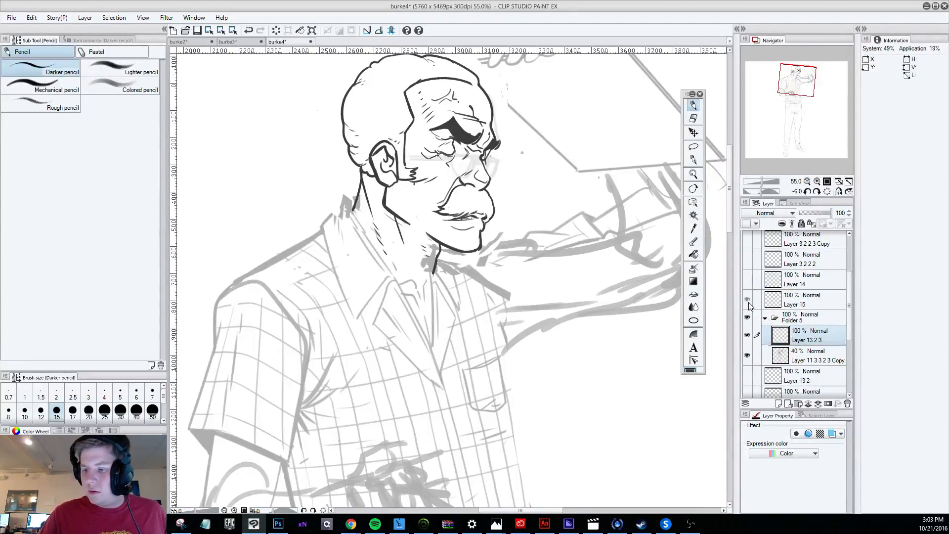
click(747, 300)
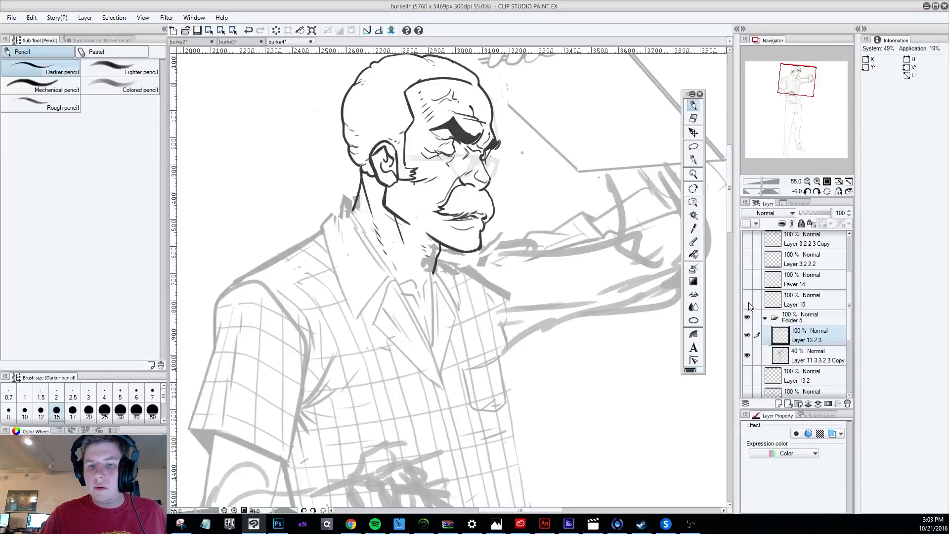
click(747, 300)
click(747, 300)
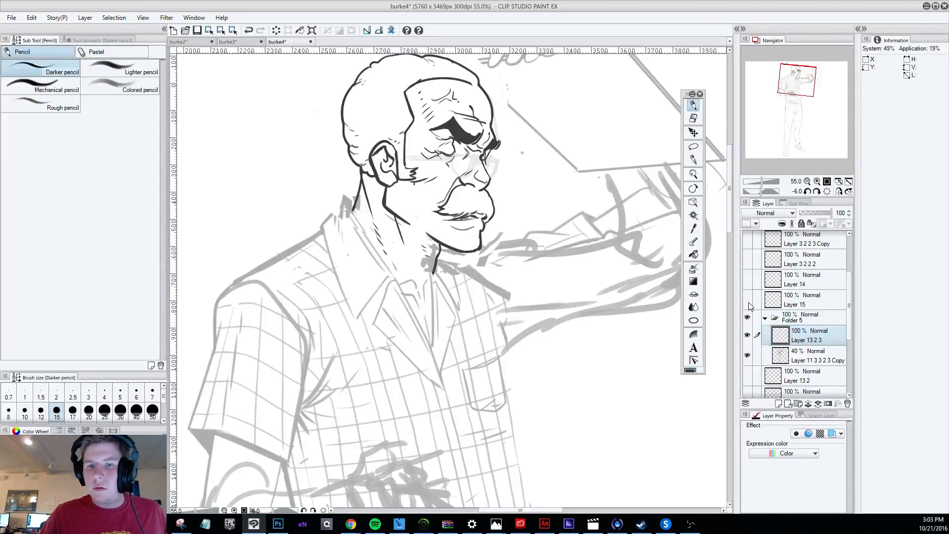
click(748, 300)
Move the glasses on Layer 15 slightly down and to the left on the face.
click(819, 307)
click(694, 133)
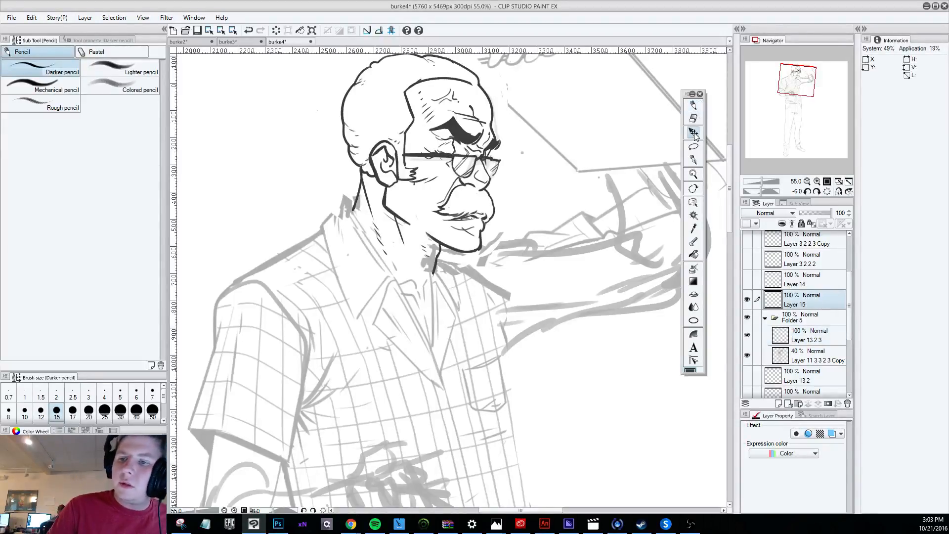
drag(506, 160, 506, 162)
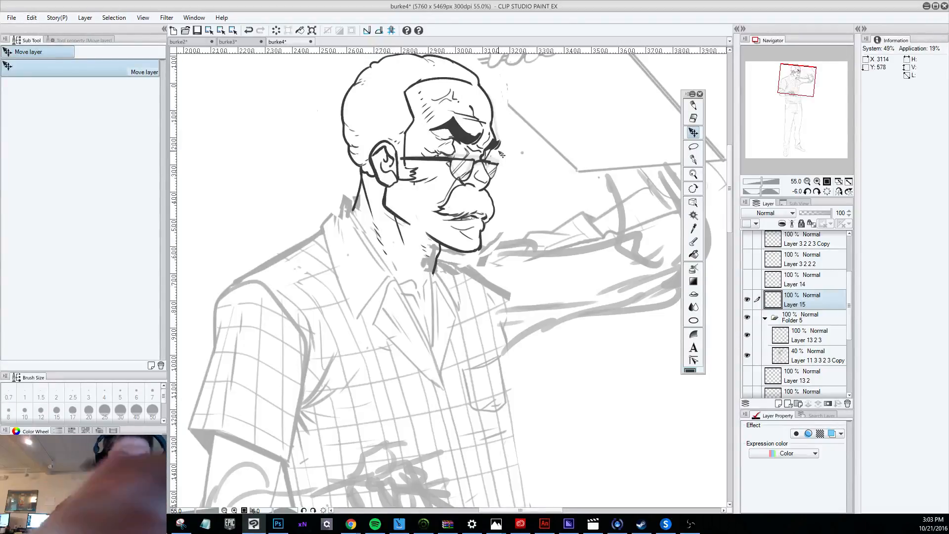
Rotate the glasses slightly counter-clockwise, nudge them up a little, and apply the transformation.
click(31, 17)
click(212, 236)
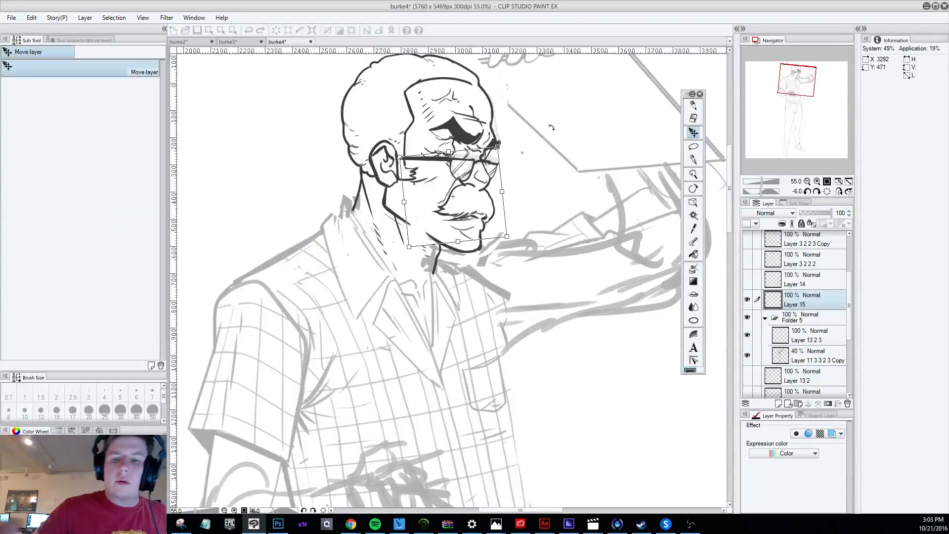
drag(552, 127, 553, 111)
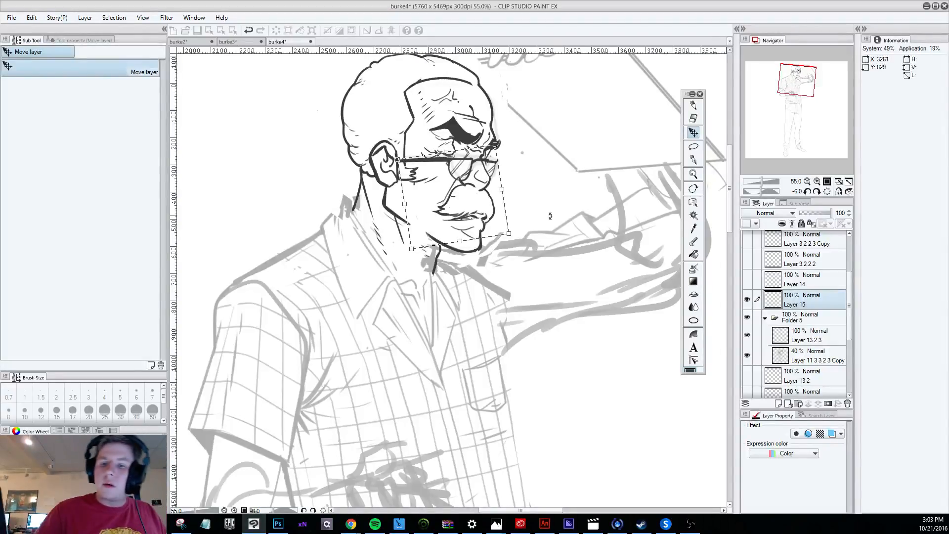
key(Up)
key(Up)
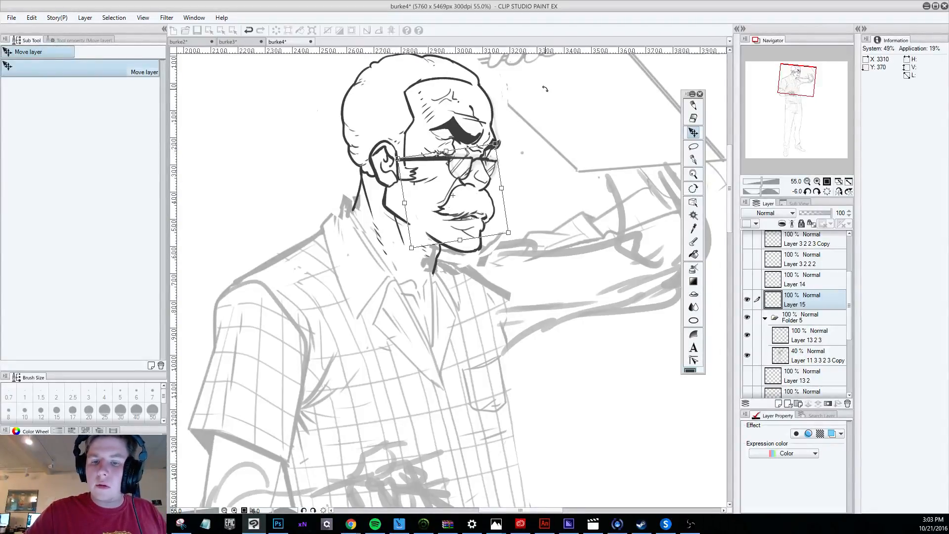
click(689, 133)
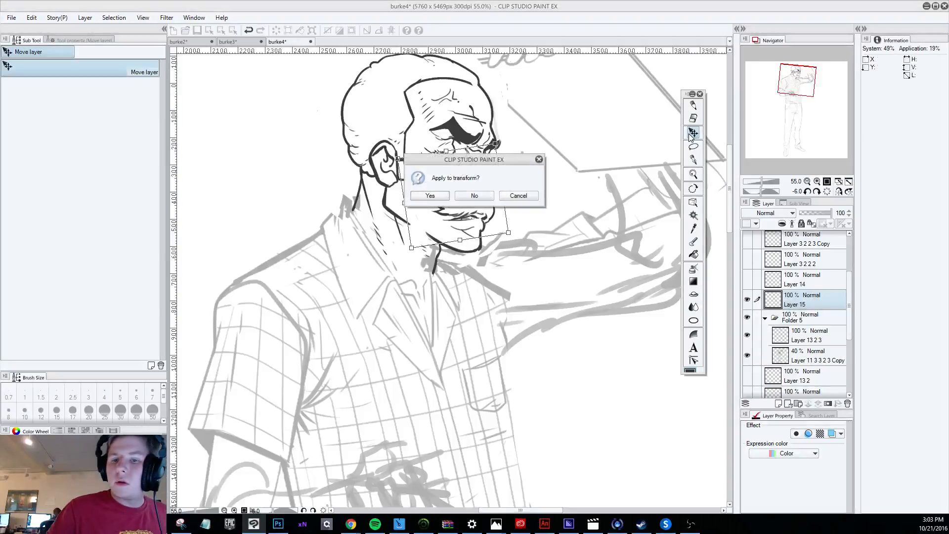
click(432, 192)
Move the glasses layer, Layer 15, into Folder 5 beneath the faded body sketch.
scroll(437, 191, down, 7)
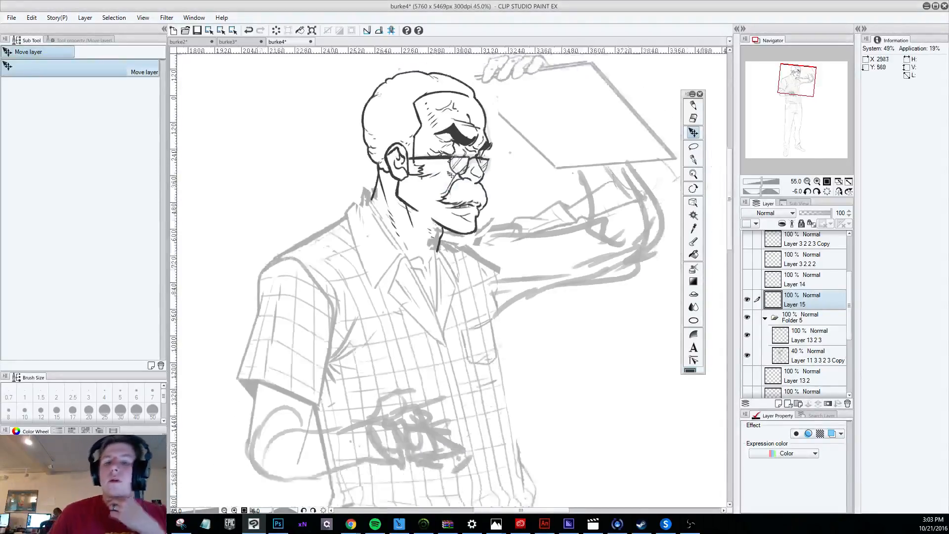
scroll(485, 218, up, 2)
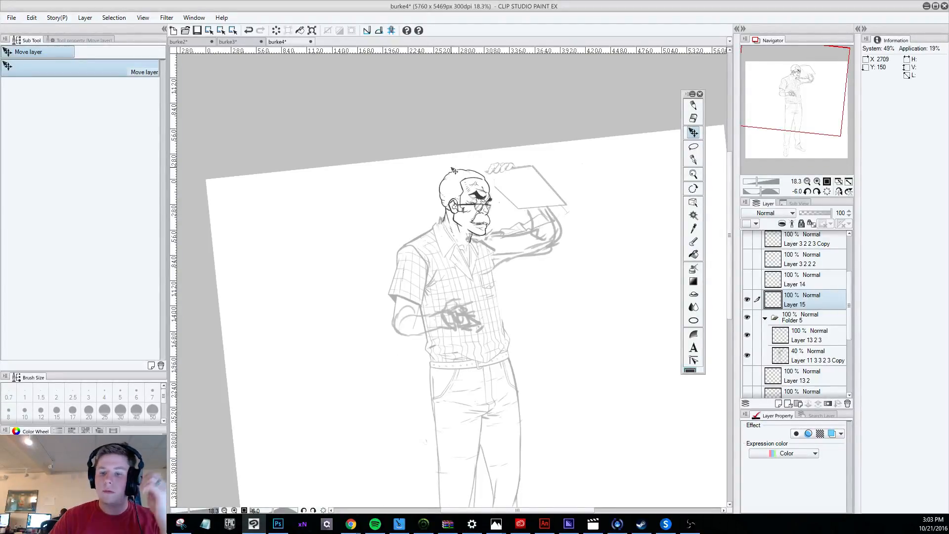
scroll(453, 170, up, 4)
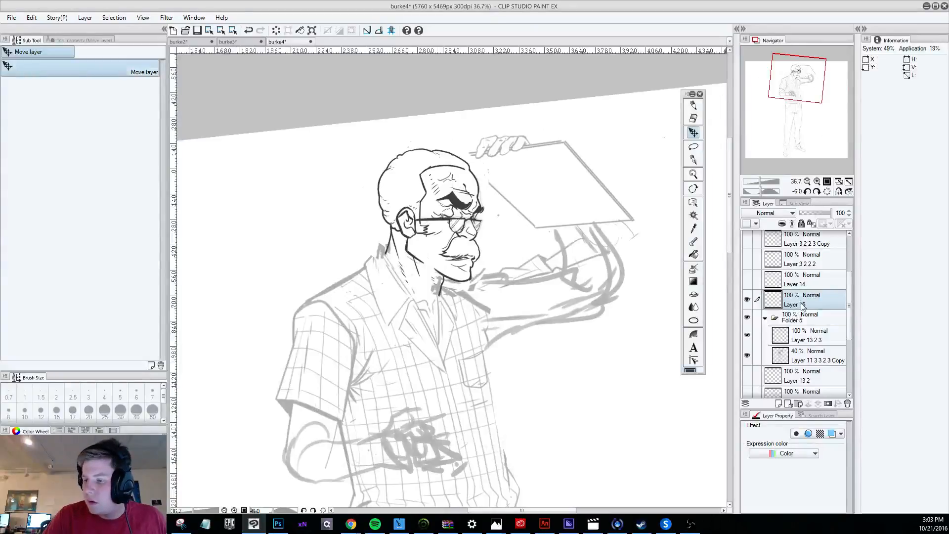
drag(802, 305, 803, 364)
Select the head's line layer, Layer 13 2 3, and switch to the Hard eraser close to the face.
click(810, 315)
scroll(415, 165, up, 1)
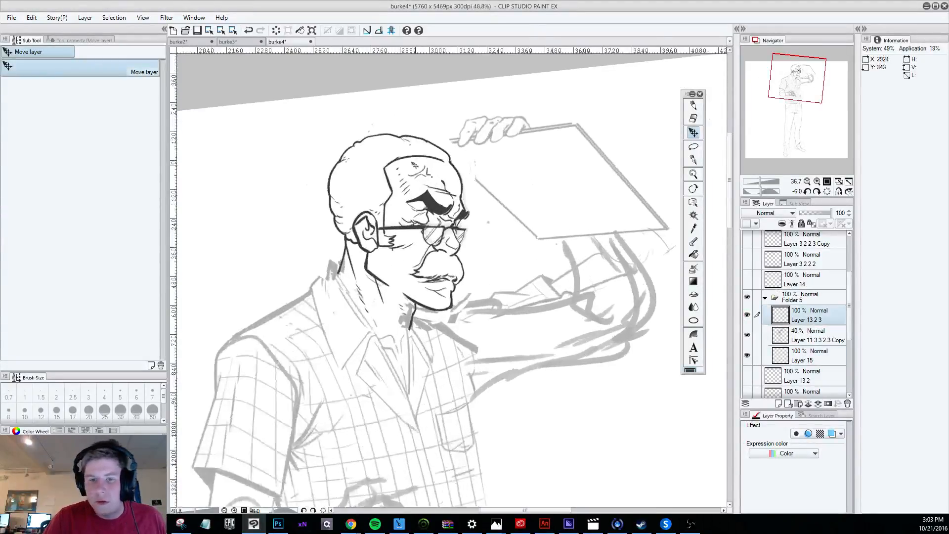
scroll(414, 165, up, 1)
key(e)
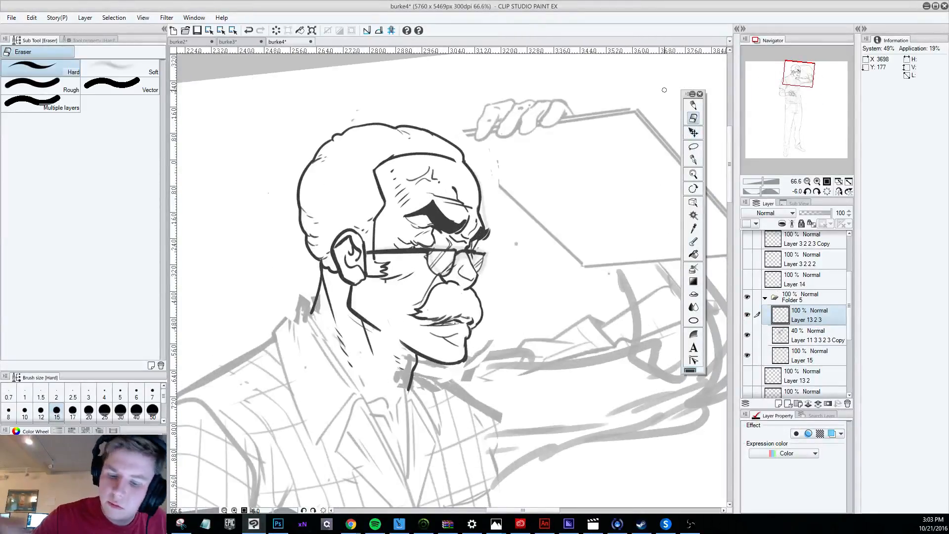
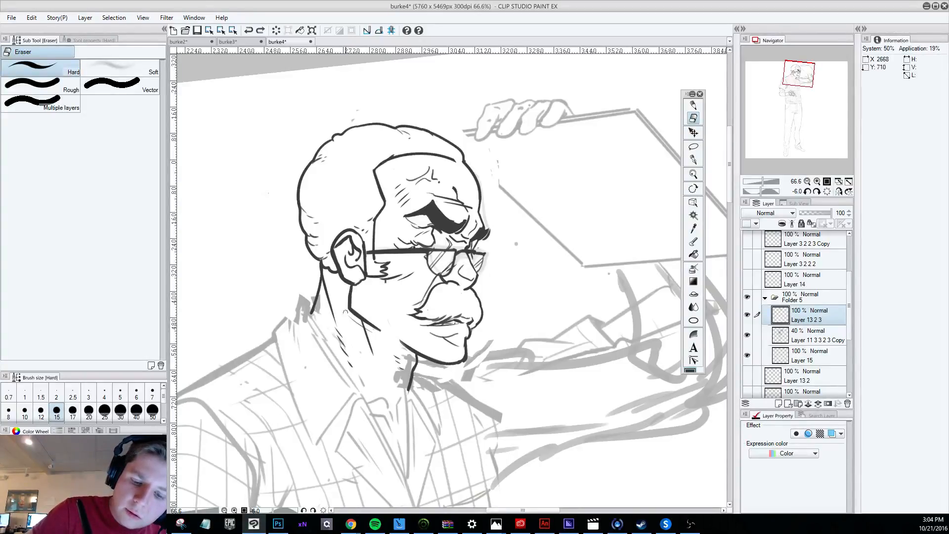
Try to thin the jaw line below the ear with the Hard eraser, and undo it.
drag(357, 307, 378, 329)
key(ctrl+z)
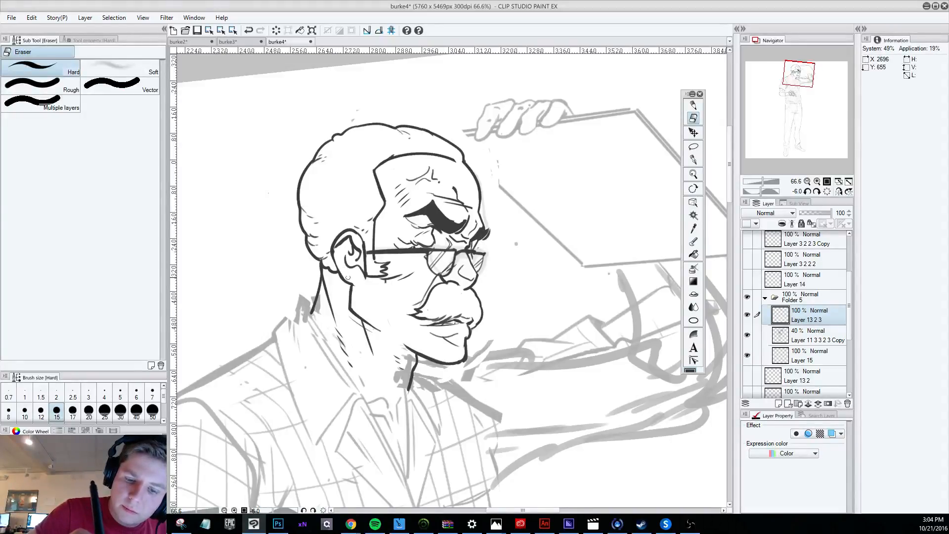
key(p)
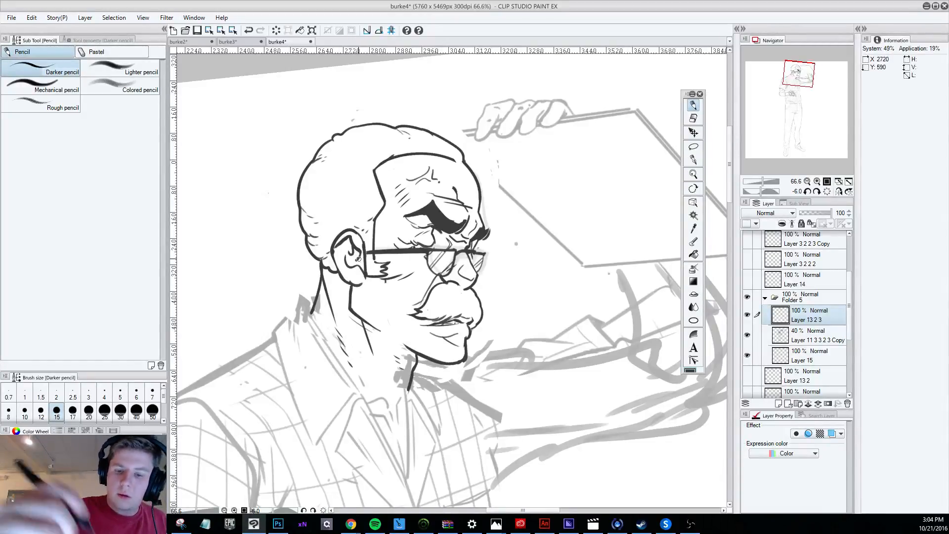
Try to trim the outline at the tip of the nose with the Hard eraser, and undo the strokes.
click(695, 117)
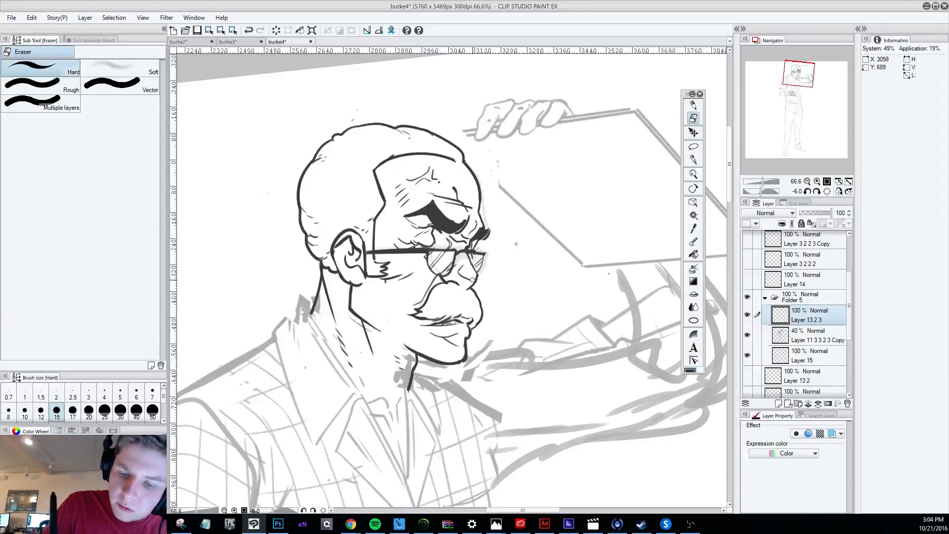
key(ctrl+z)
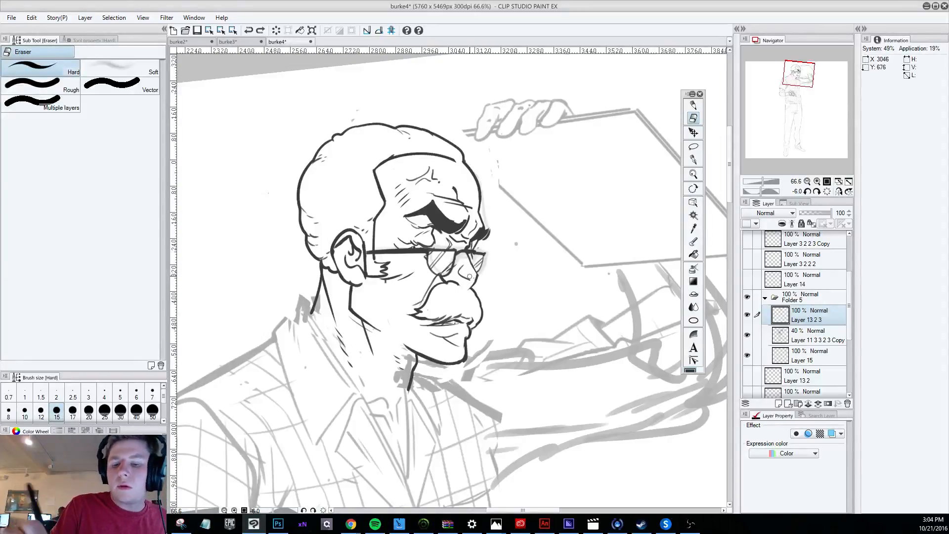
key(ctrl+z)
drag(471, 277, 464, 288)
key(ctrl+z)
key(ctrl+z)
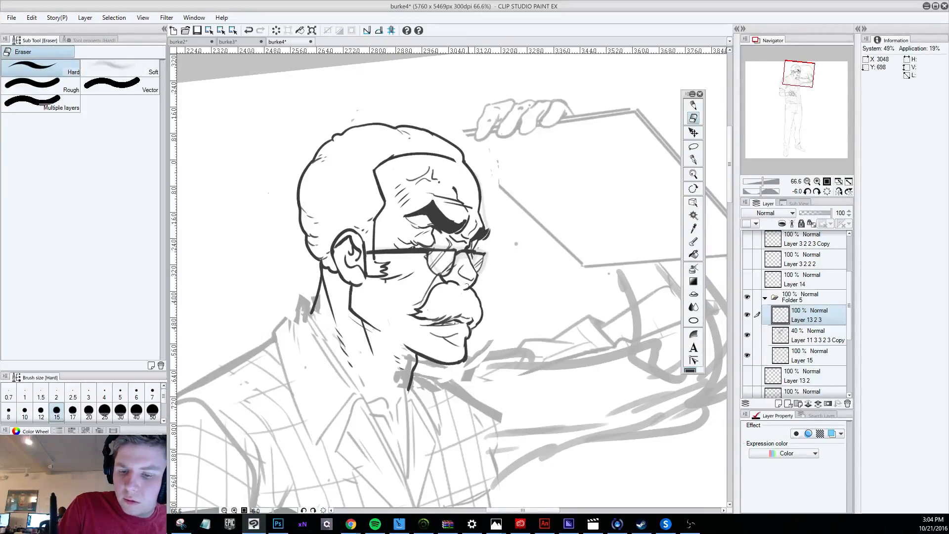
scroll(479, 256, down, 3)
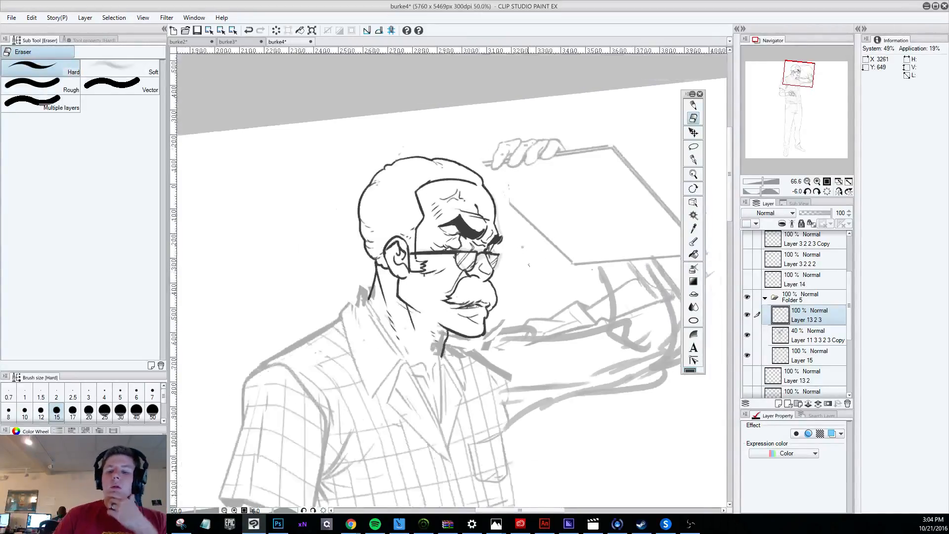
scroll(593, 317, up, 1)
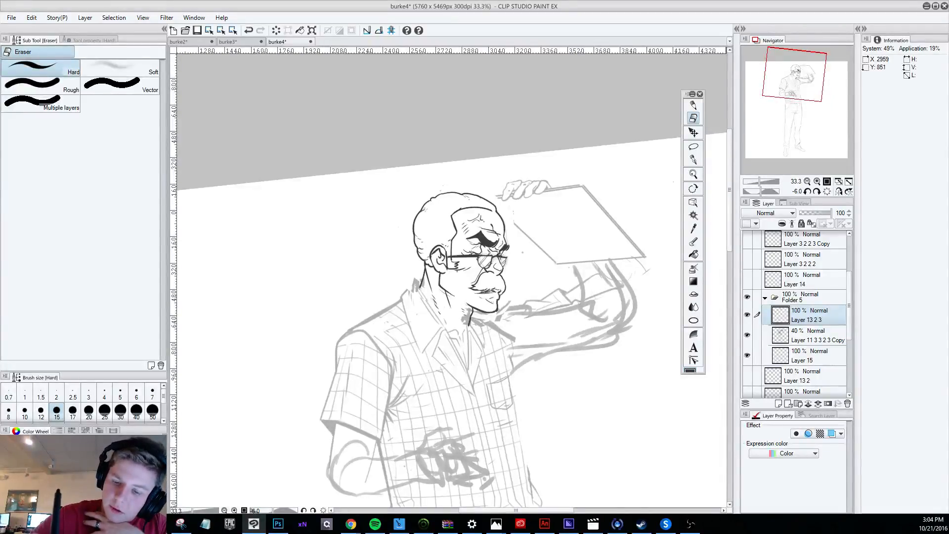
Check the glasses layer by hiding and showing Layer 15, and make it active for the Darker pencil.
key(ctrl+z)
click(806, 340)
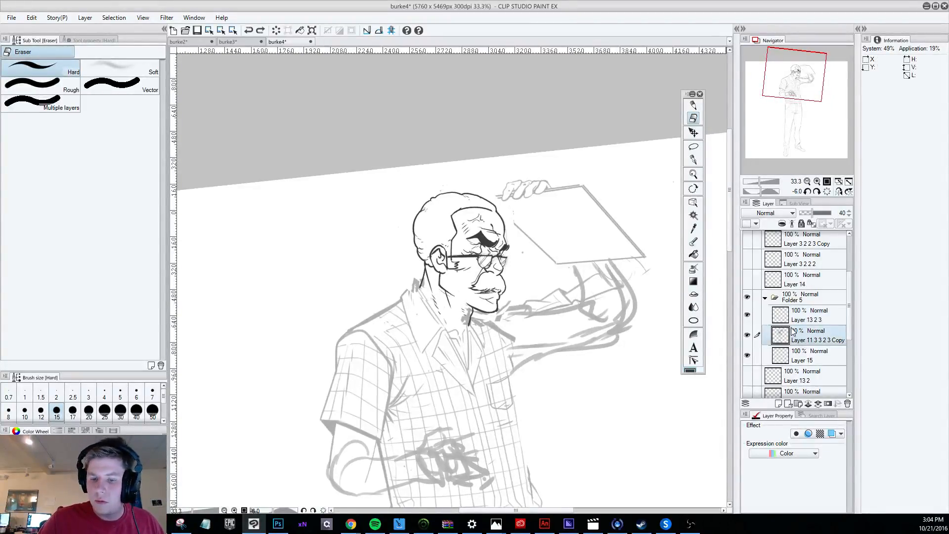
click(746, 355)
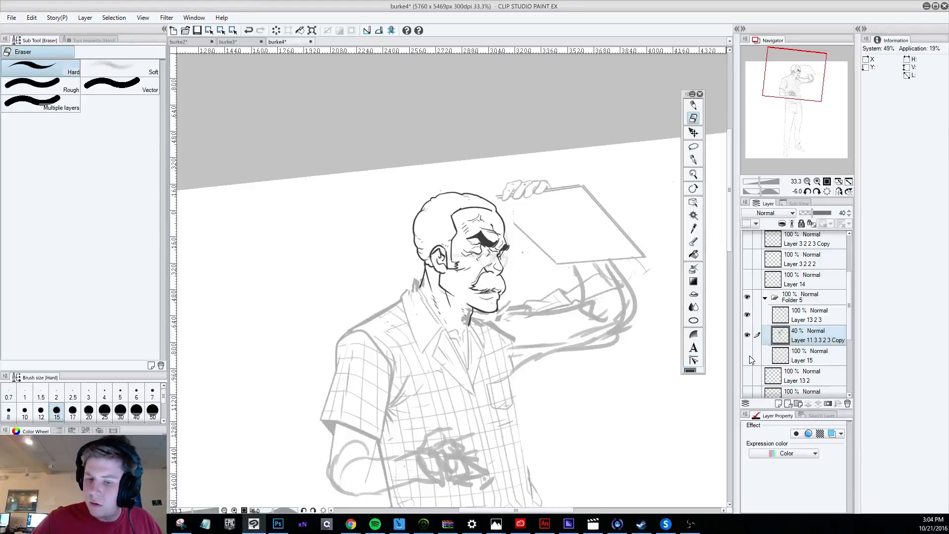
click(747, 355)
click(813, 357)
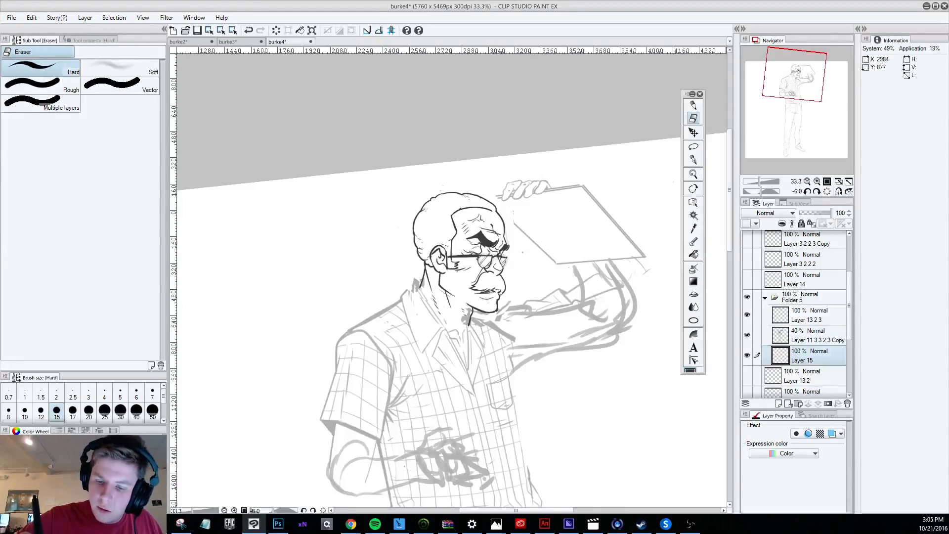
click(693, 105)
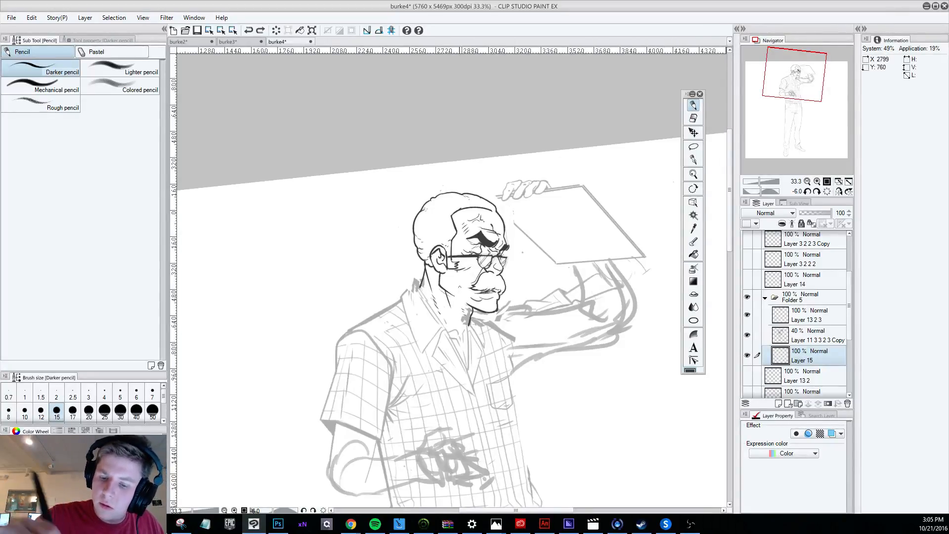
Try short Darker pencil strokes around the glasses and cheek on Layer 15, and undo them.
key(ctrl+z)
key(ctrl+y)
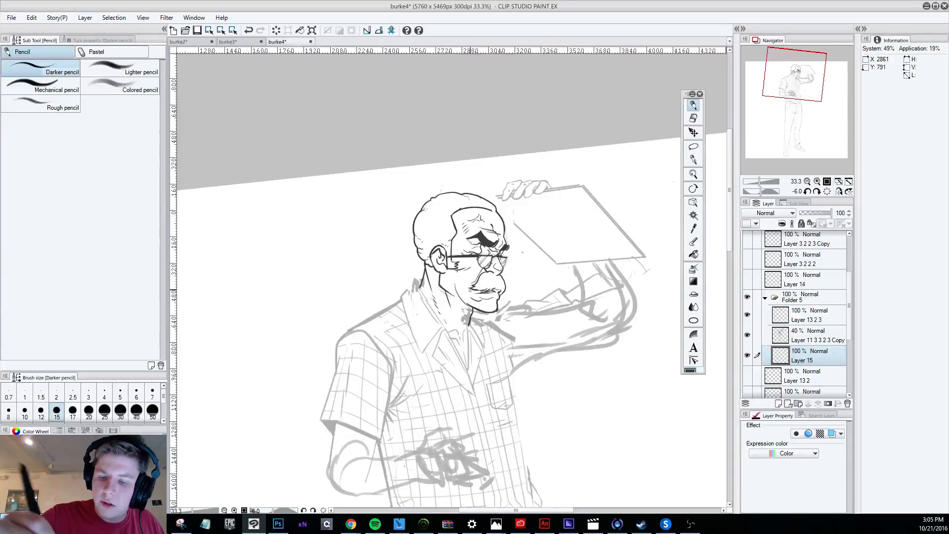
key(ctrl+z)
key(shift+space)
mouse_move(596, 468)
mouse_down()
mouse_move(720, 307)
mouse_move(437, 100)
mouse_up()
drag(452, 248, 458, 282)
key(shift+space)
mouse_move(636, 366)
mouse_down()
mouse_move(430, 440)
mouse_move(471, 452)
mouse_move(514, 445)
mouse_up()
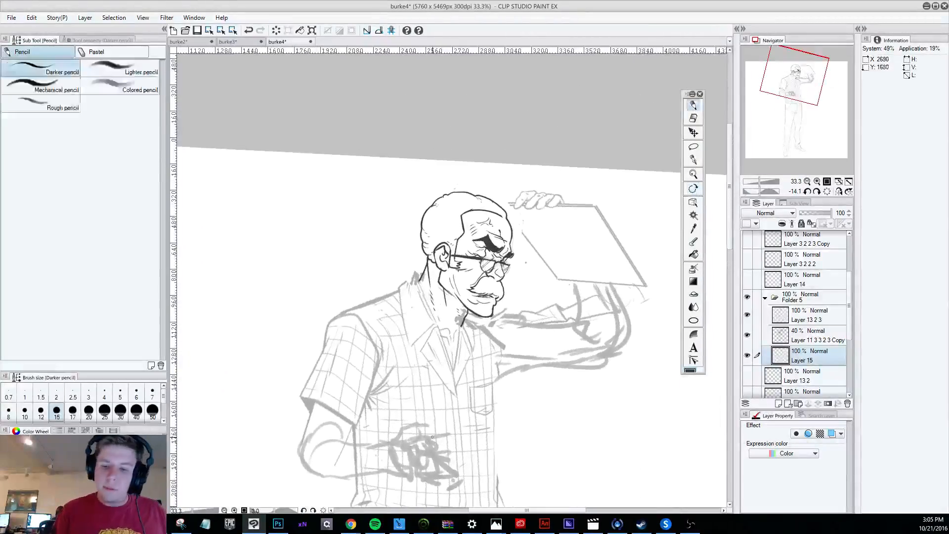
drag(459, 291, 464, 300)
key(ctrl+z)
key(ctrl+z)
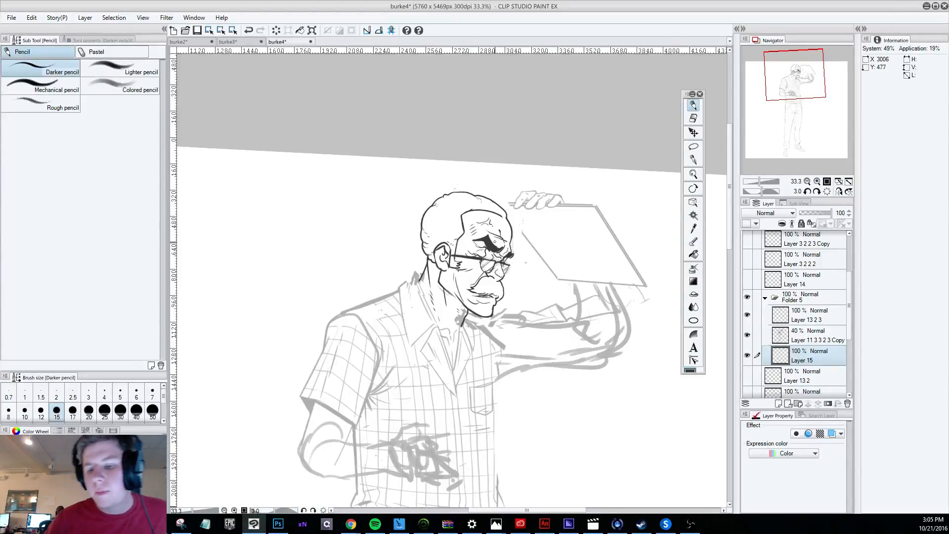
Examine the inked head against the whole figure from far and near.
scroll(495, 242, down, 4)
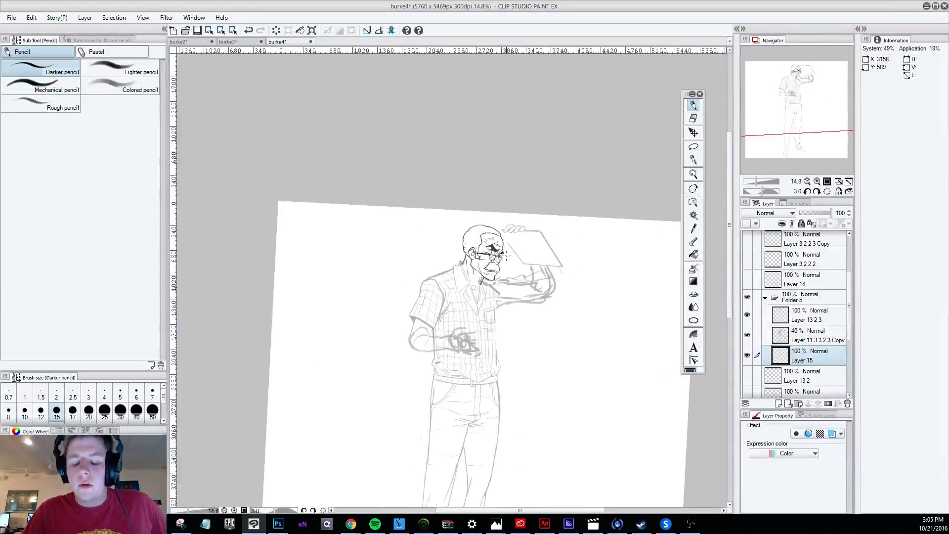
scroll(503, 261, up, 1)
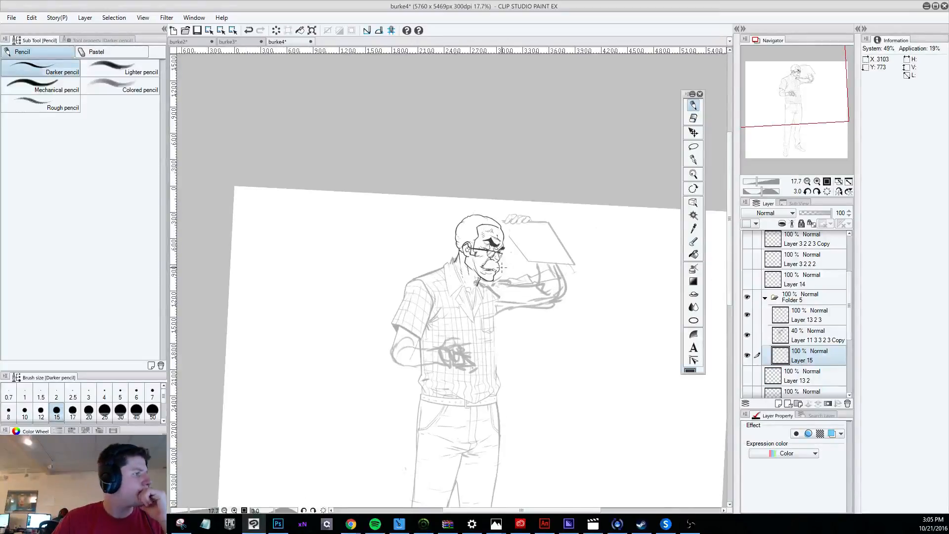
scroll(509, 235, up, 2)
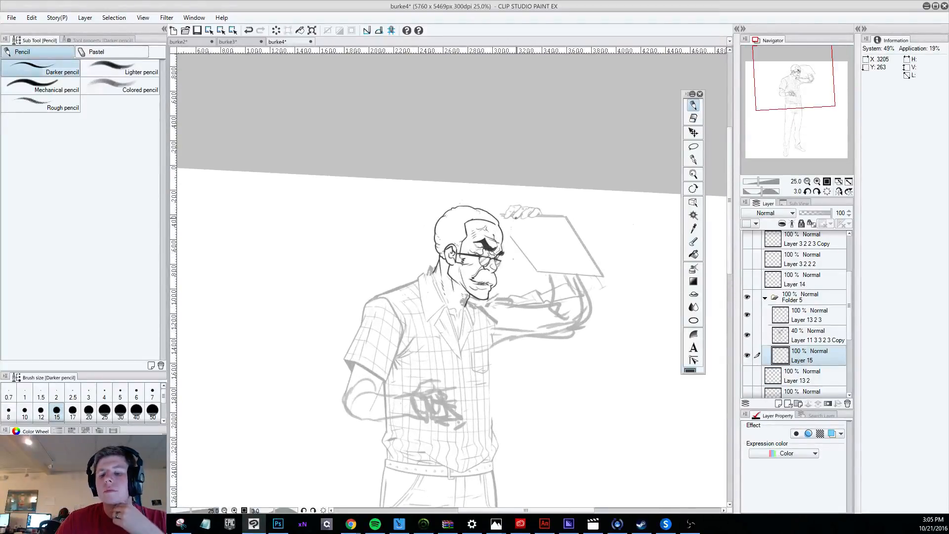
scroll(515, 217, up, 1)
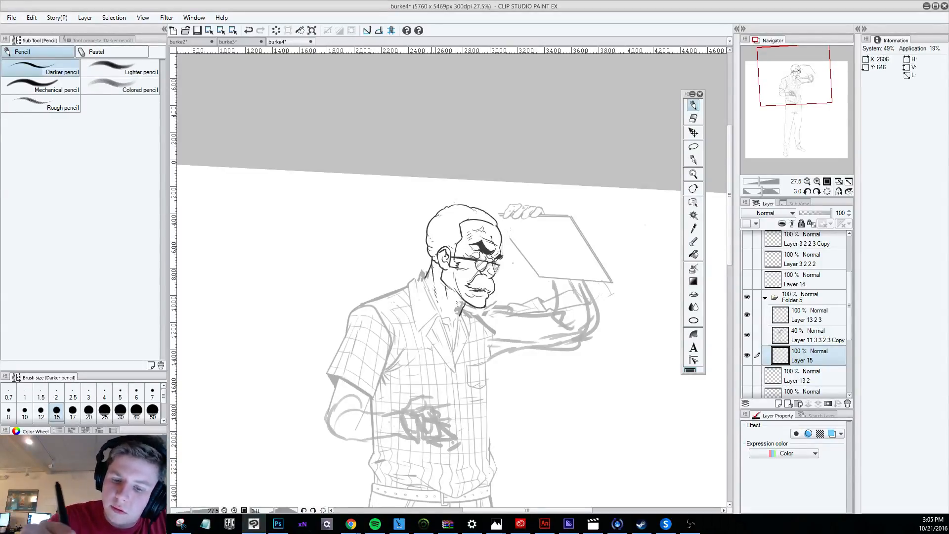
key(ctrl+z)
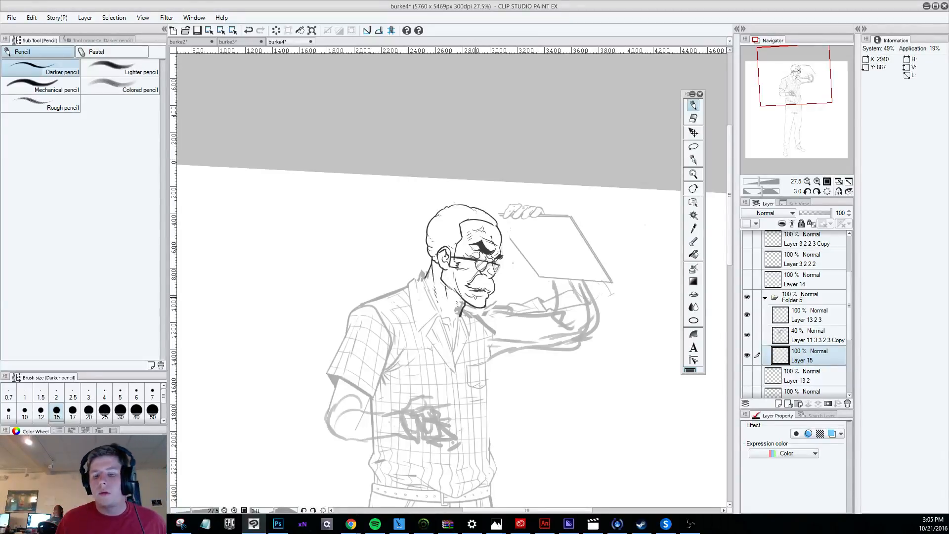
scroll(494, 247, down, 3)
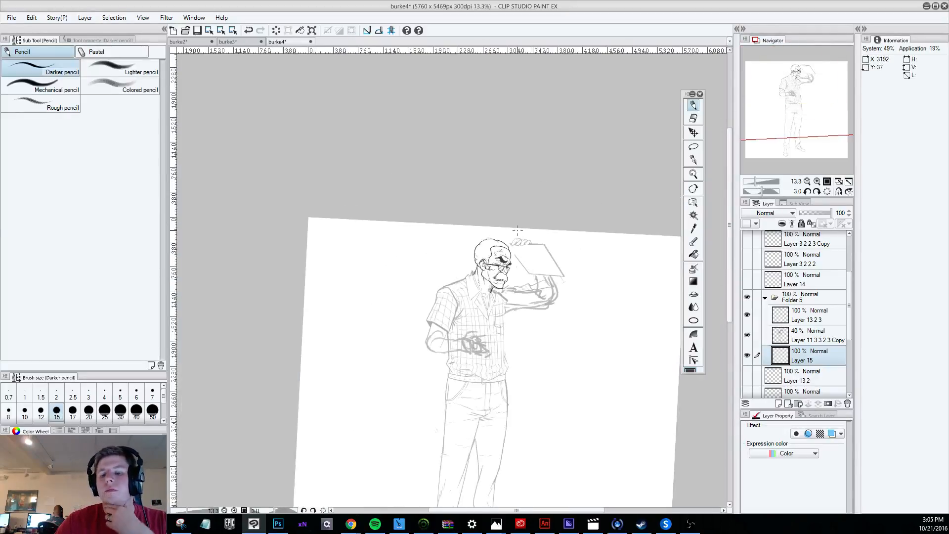
scroll(523, 283, up, 3)
scroll(523, 282, up, 2)
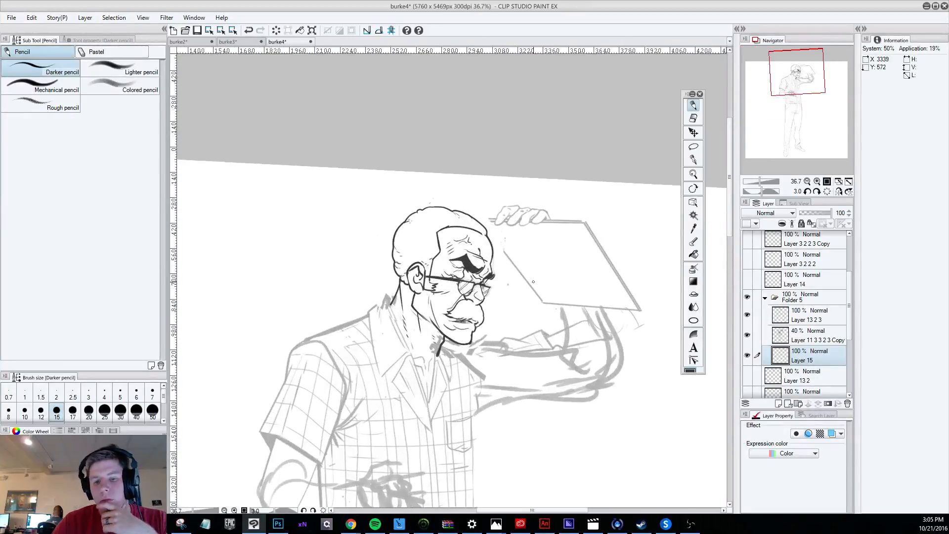
scroll(533, 281, down, 1)
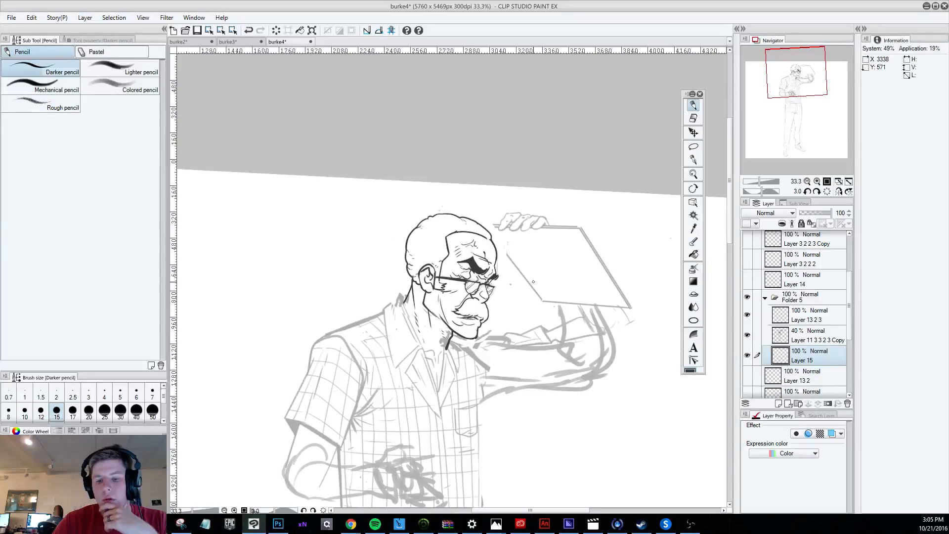
Hide Folder 4 and review the head and raised arm without it.
scroll(789, 380, down, 5)
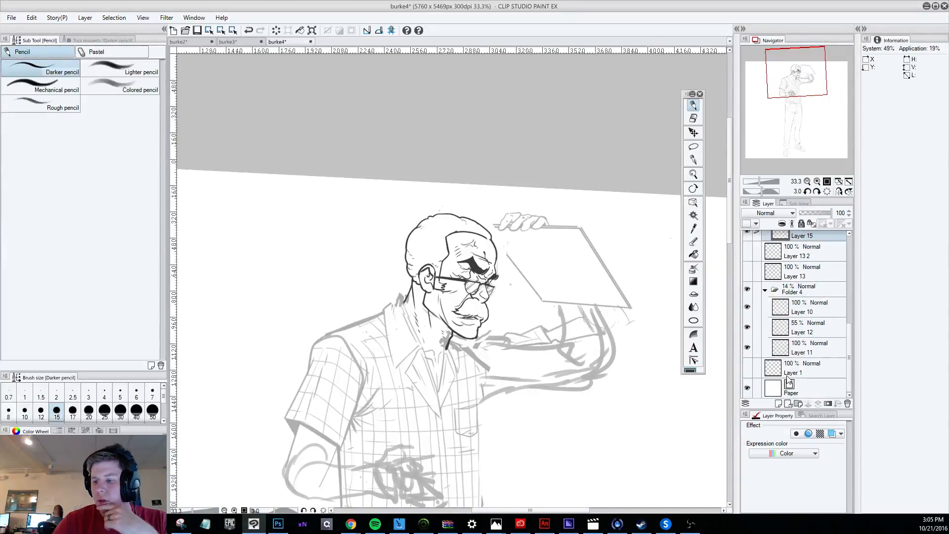
click(748, 291)
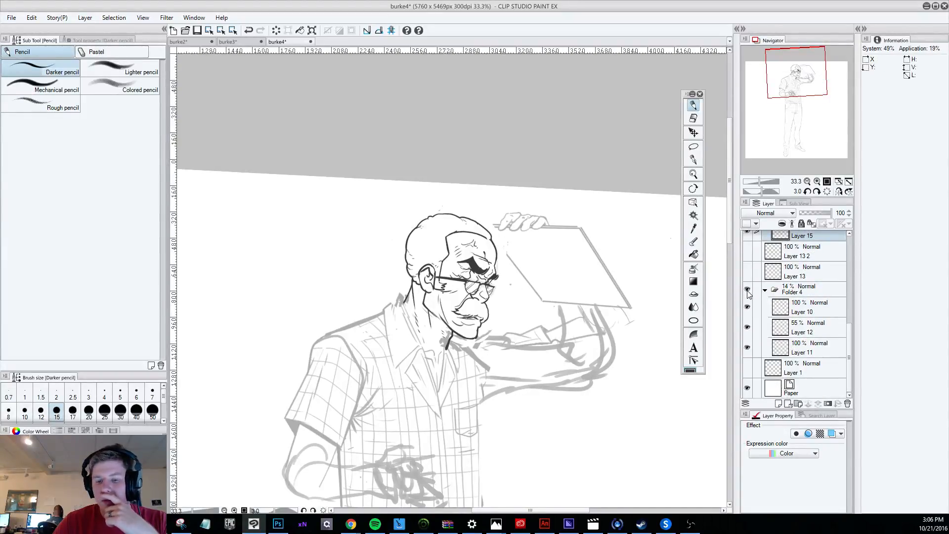
scroll(564, 306, down, 3)
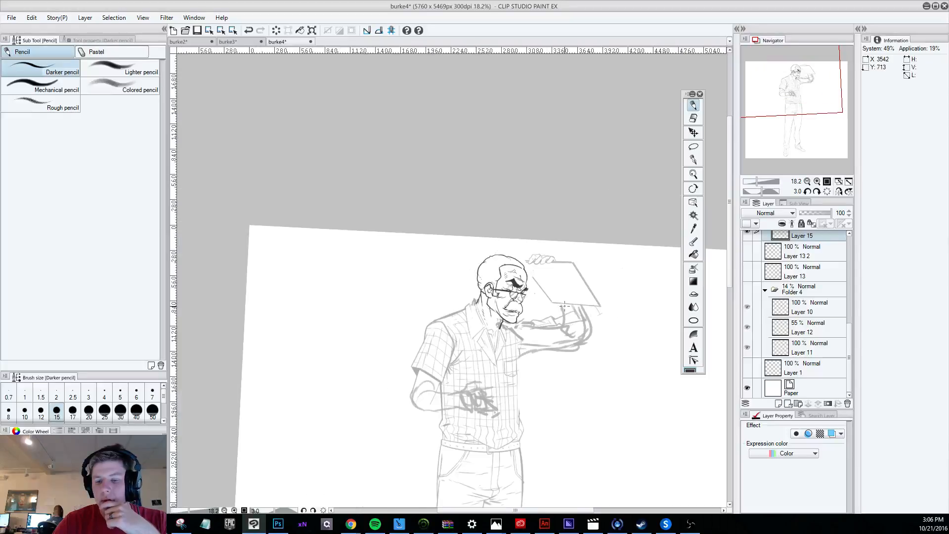
scroll(566, 307, up, 3)
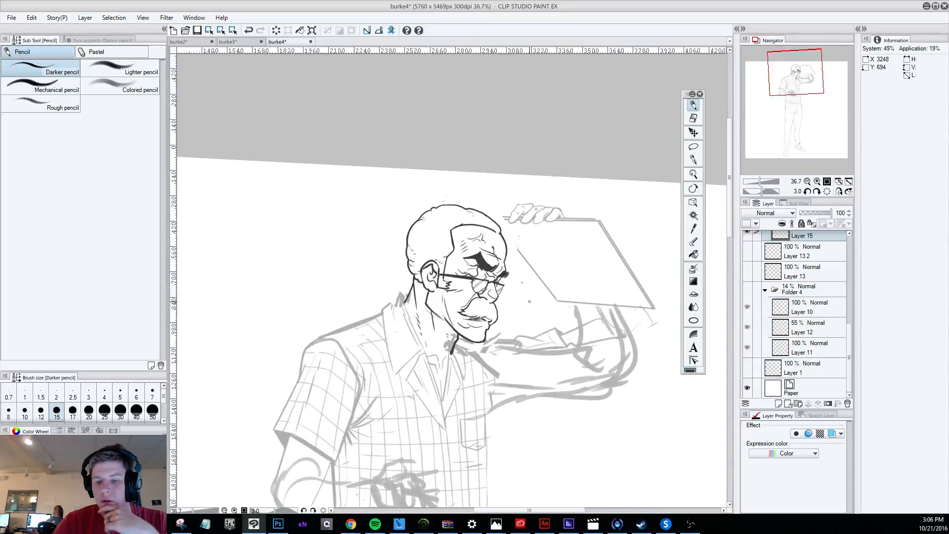
scroll(529, 301, up, 2)
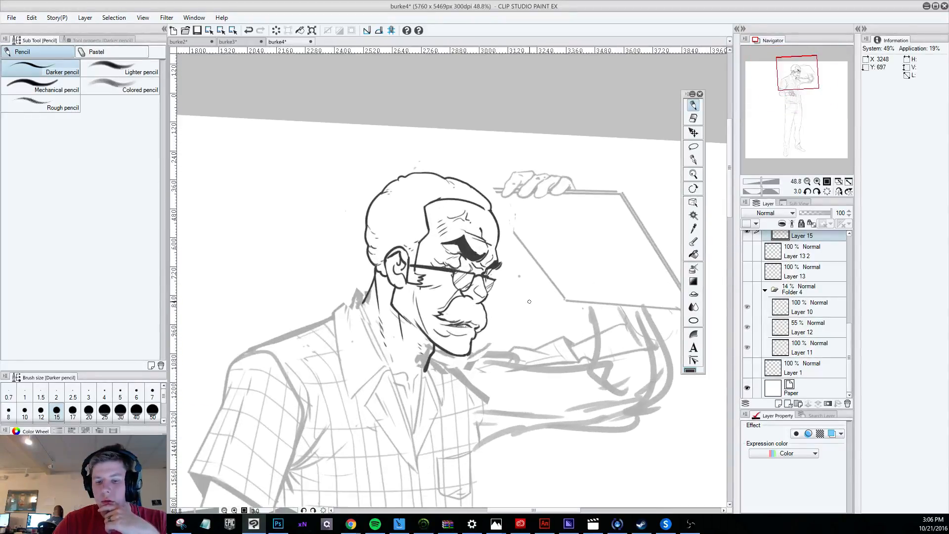
scroll(529, 301, down, 1)
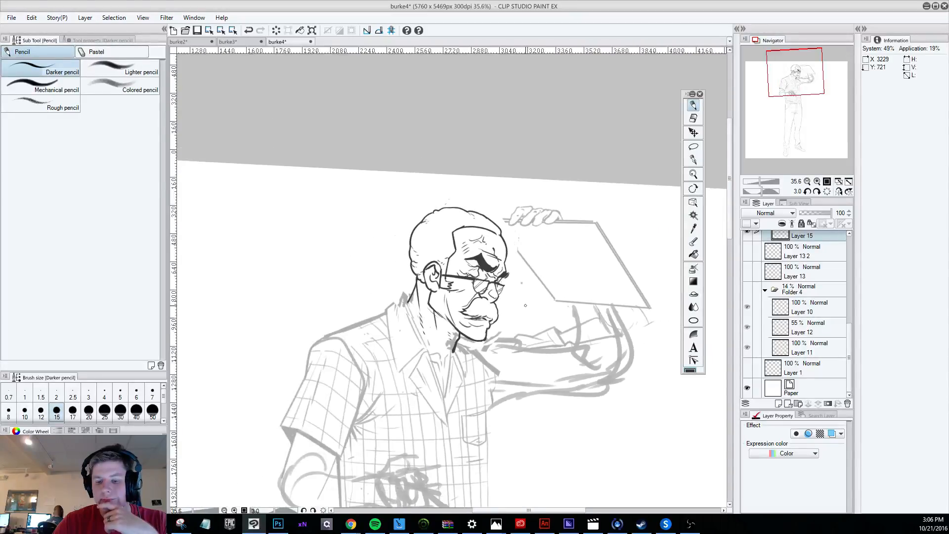
scroll(525, 305, up, 2)
scroll(850, 320, up, 3)
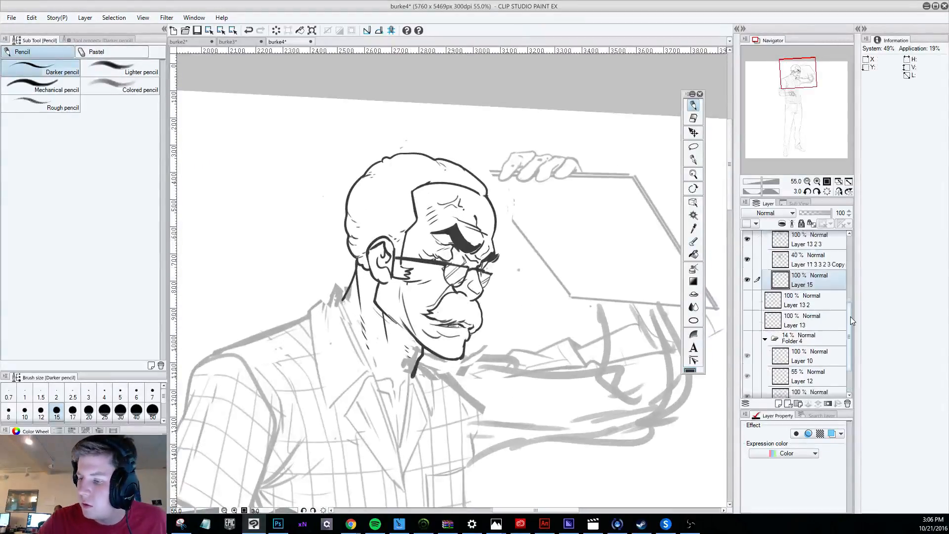
Toggle the visibility of Layer 13 2 3 in Folder 5 to check its contents, and make it the active layer.
drag(851, 321, 850, 300)
click(747, 290)
click(747, 291)
click(796, 290)
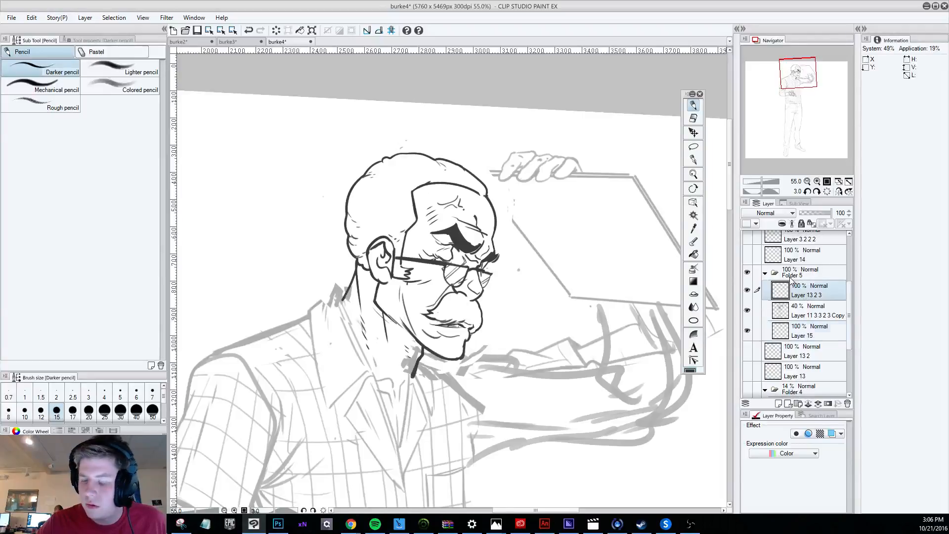
Set the Darker pencil's brush size to 10 for detail work on the face, undoing the last stroke.
key(e)
key(r)
mouse_move(664, 439)
mouse_down()
mouse_move(712, 292)
mouse_move(713, 193)
mouse_up()
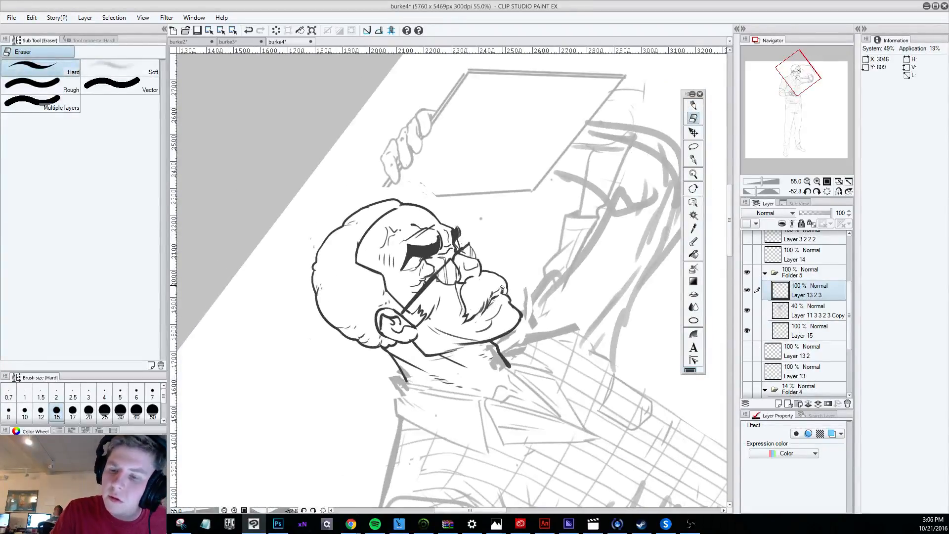
key(p)
key(r)
mouse_move(665, 419)
mouse_down()
mouse_move(604, 472)
mouse_move(292, 455)
mouse_up()
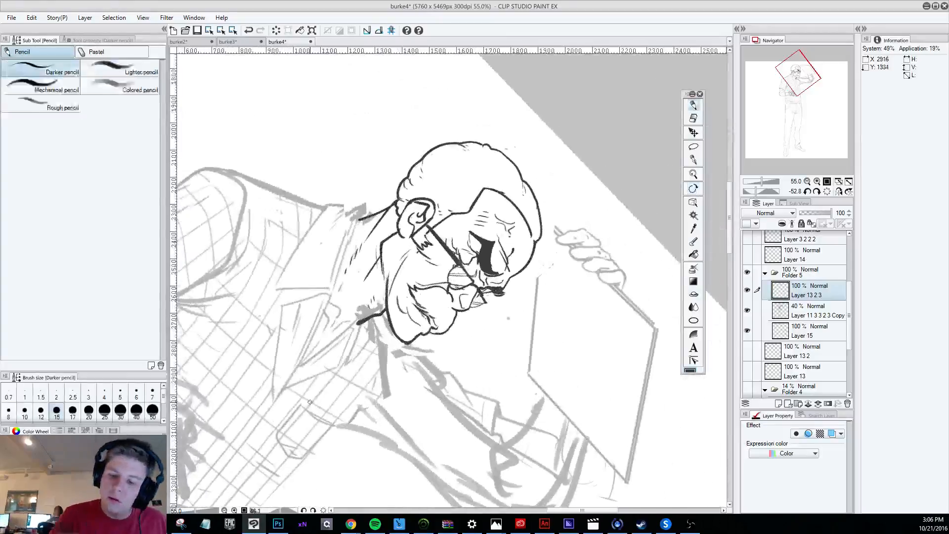
key(ctrl+z)
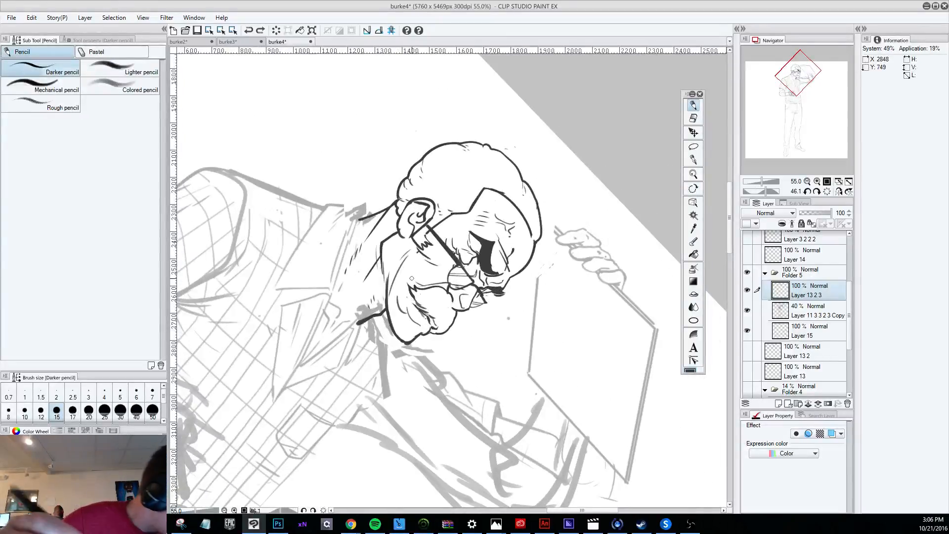
key(bracketleft)
key(bracketleft)
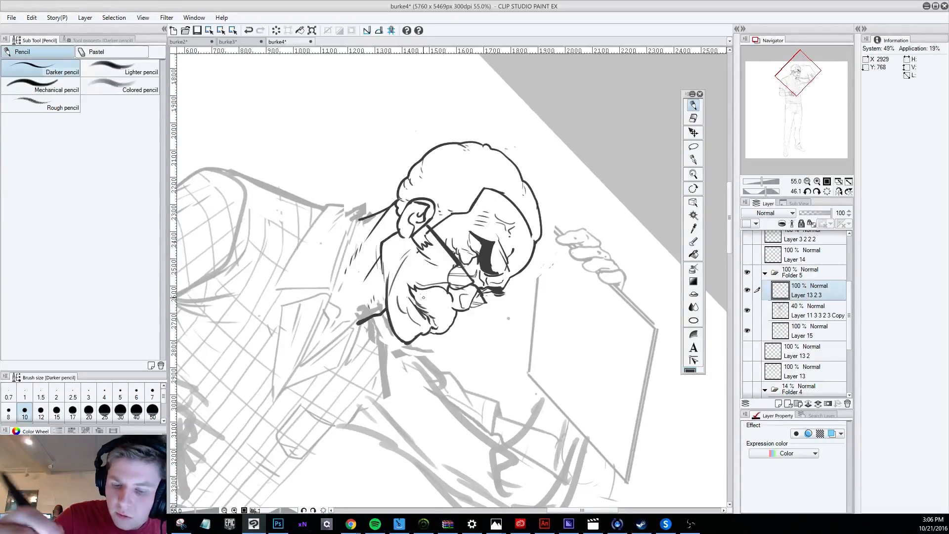
scroll(422, 297, down, 4)
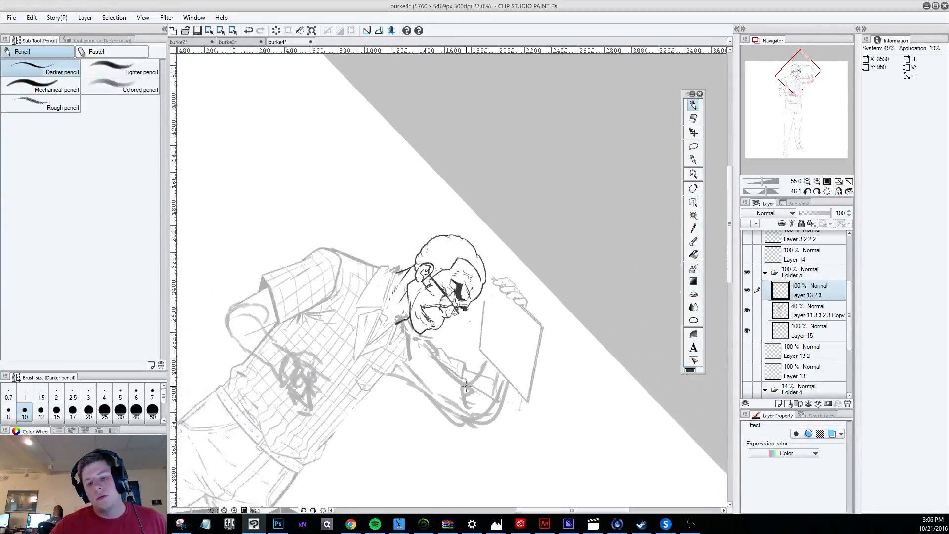
Erase part of the line between the lips on Layer 13 2 3 with the Hard eraser.
key(shift+space)
mouse_move(443, 433)
mouse_down()
mouse_move(549, 468)
mouse_move(578, 467)
mouse_up()
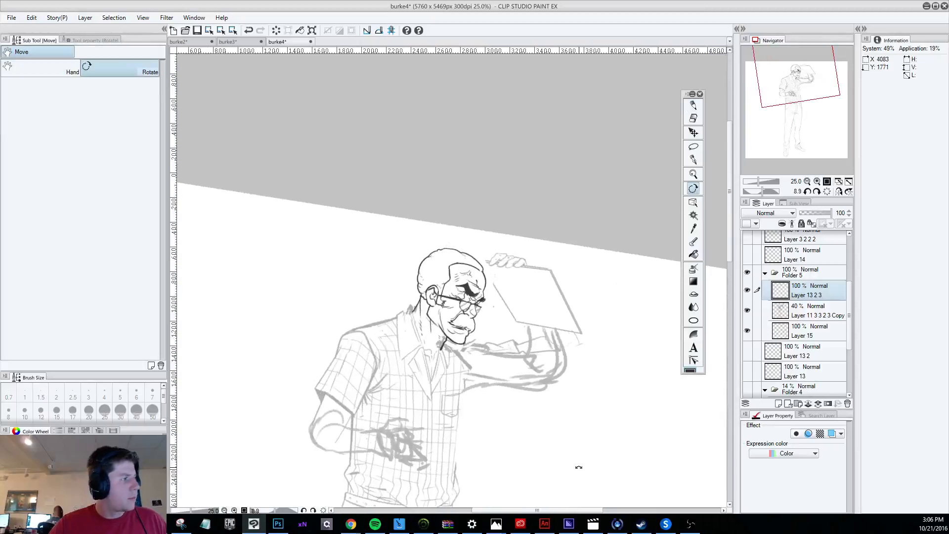
scroll(504, 433, down, 1)
scroll(505, 433, up, 2)
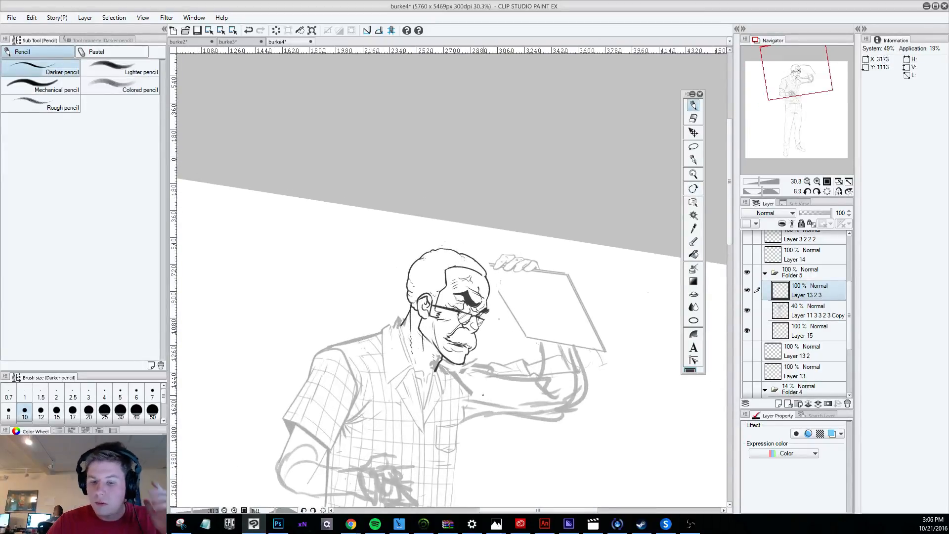
scroll(483, 395, up, 4)
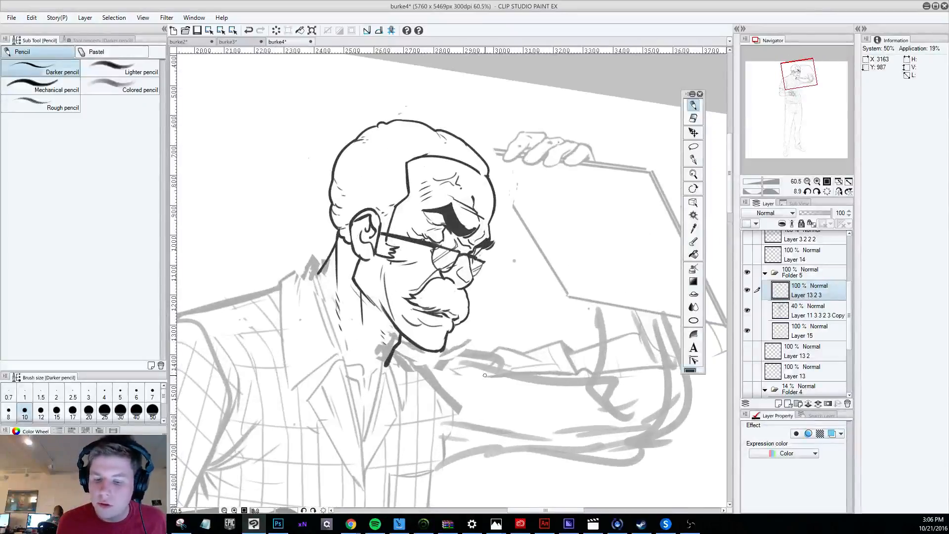
key(e)
drag(424, 308, 433, 309)
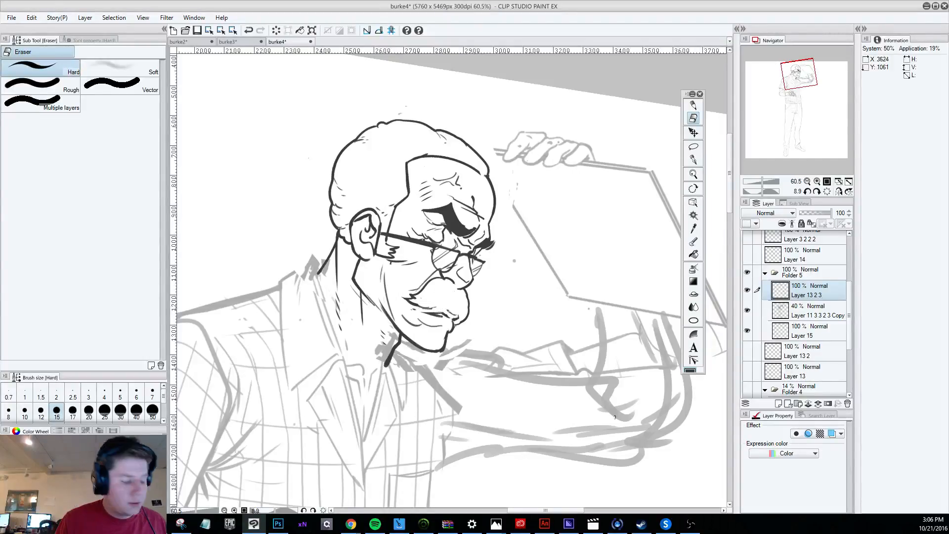
Undo the last two strokes and redraw the line between the lips with the Darker pencil.
key(r)
mouse_move(603, 412)
mouse_down()
mouse_move(613, 398)
mouse_move(614, 162)
mouse_up()
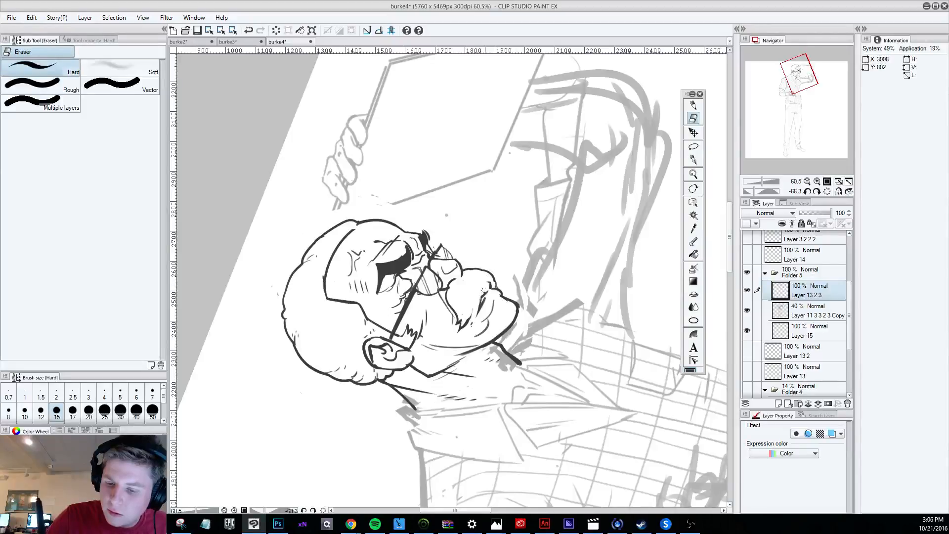
key(p)
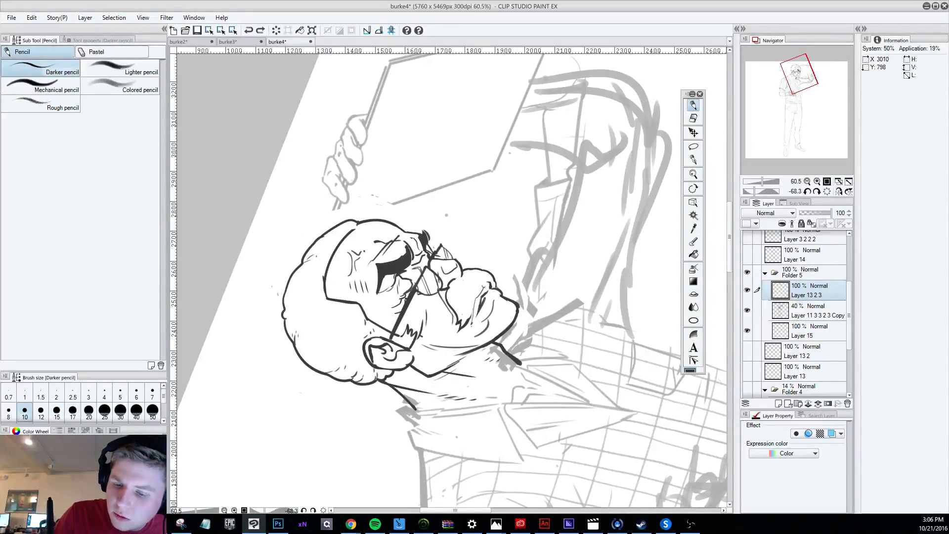
key(ctrl+z)
key(ctrl+z)
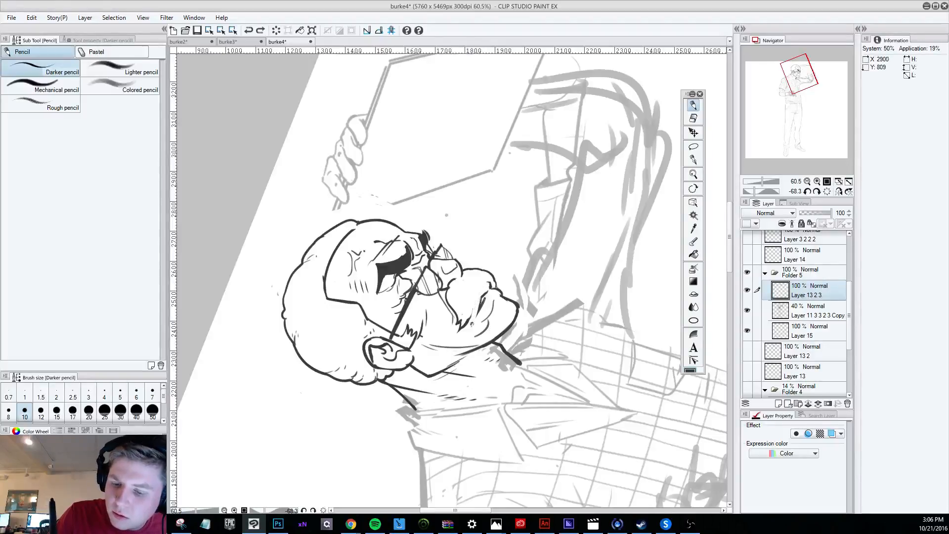
drag(471, 325, 483, 285)
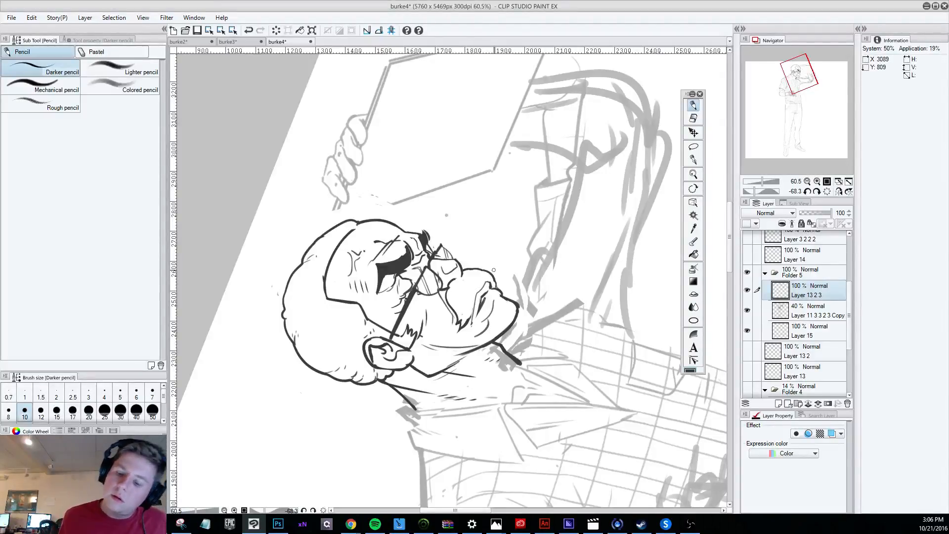
Check the mouth with the head upright, and add a Darker pencil stroke along the lips.
scroll(519, 316, down, 5)
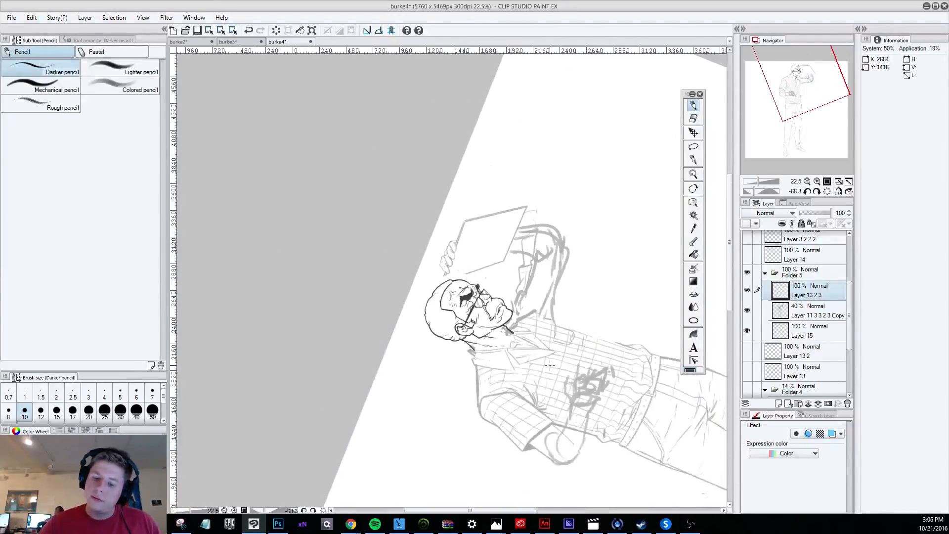
mouse_move(547, 412)
mouse_down()
mouse_move(421, 409)
mouse_move(242, 348)
mouse_up()
key(r)
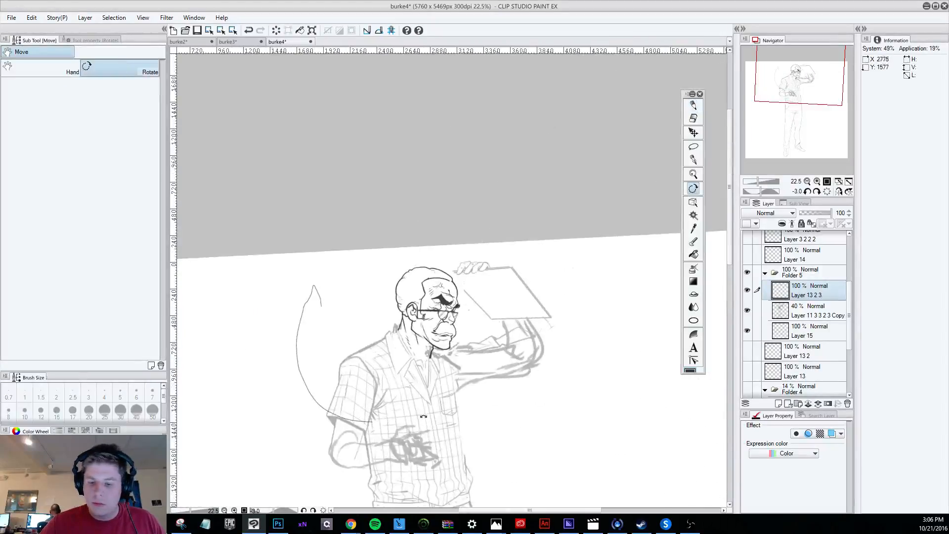
scroll(460, 335, up, 4)
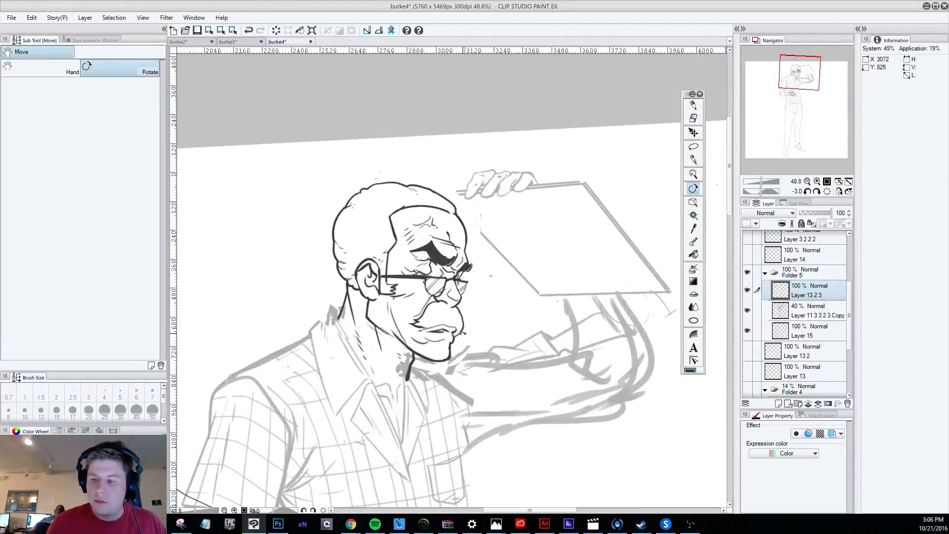
key(p)
key(r)
drag(693, 407, 654, 149)
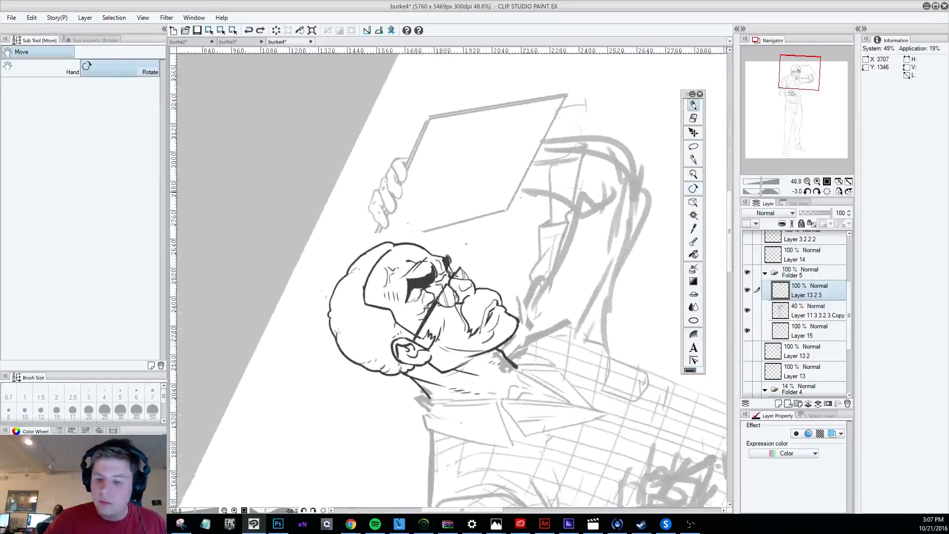
key(p)
drag(494, 297, 487, 327)
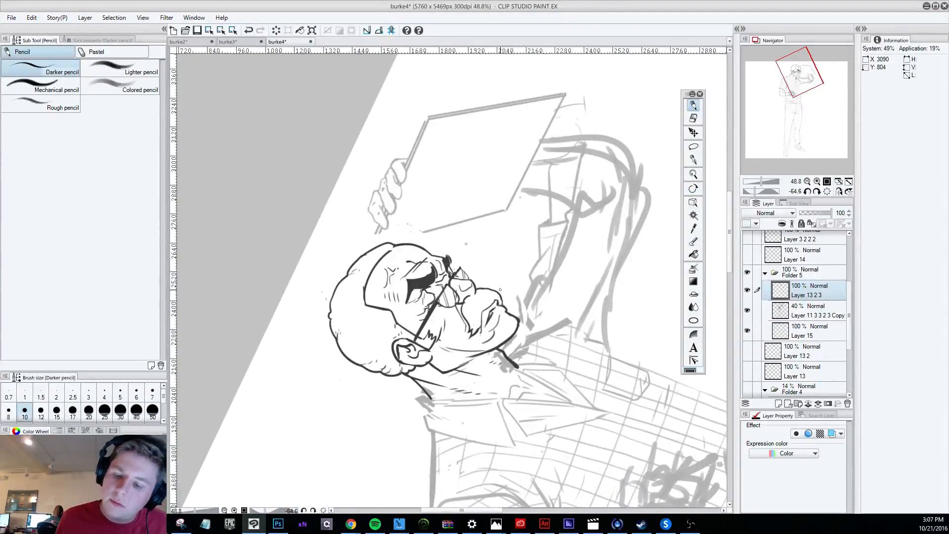
Touch up the front of the lips with the Hard eraser and Darker pencil, undoing the last stroke.
scroll(493, 324, down, 6)
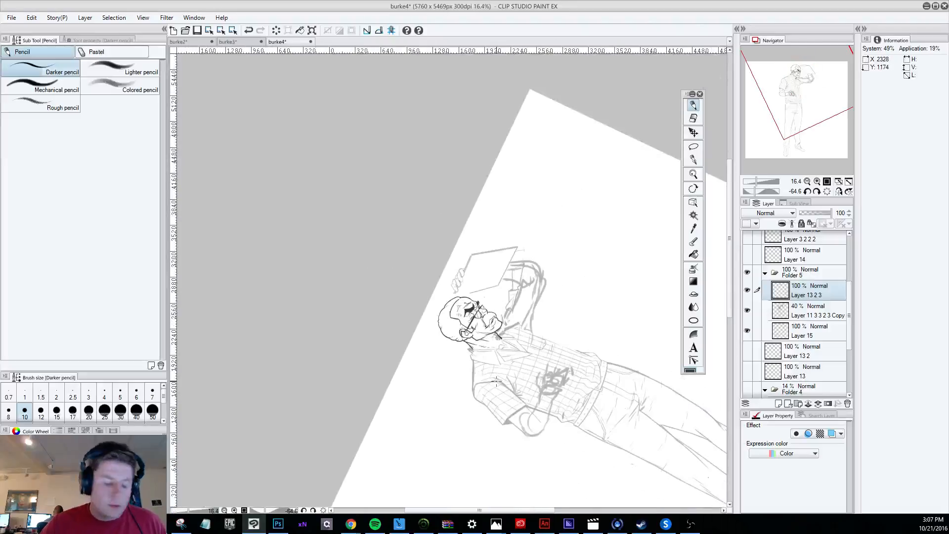
key(r)
mouse_move(513, 413)
mouse_down()
mouse_move(379, 425)
mouse_move(313, 407)
mouse_up()
key(p)
scroll(428, 307, up, 6)
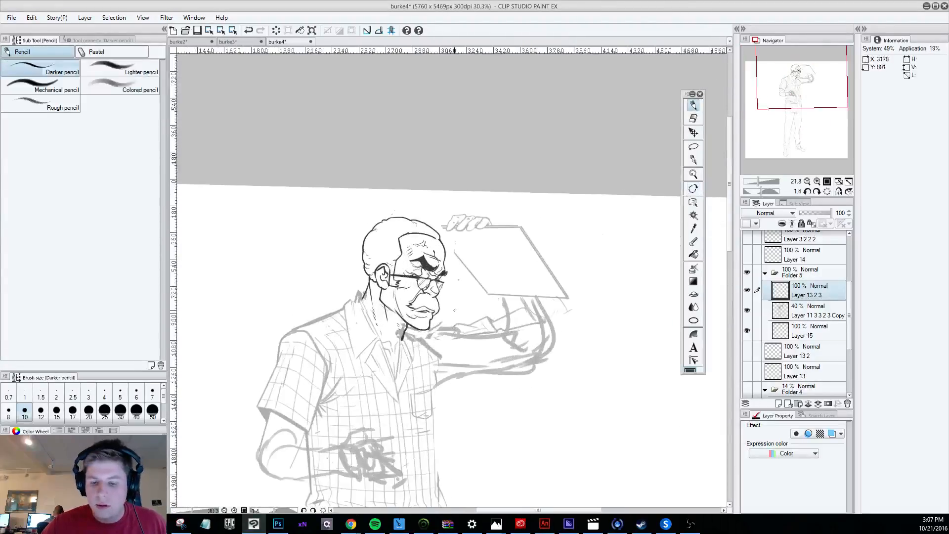
scroll(428, 306, up, 2)
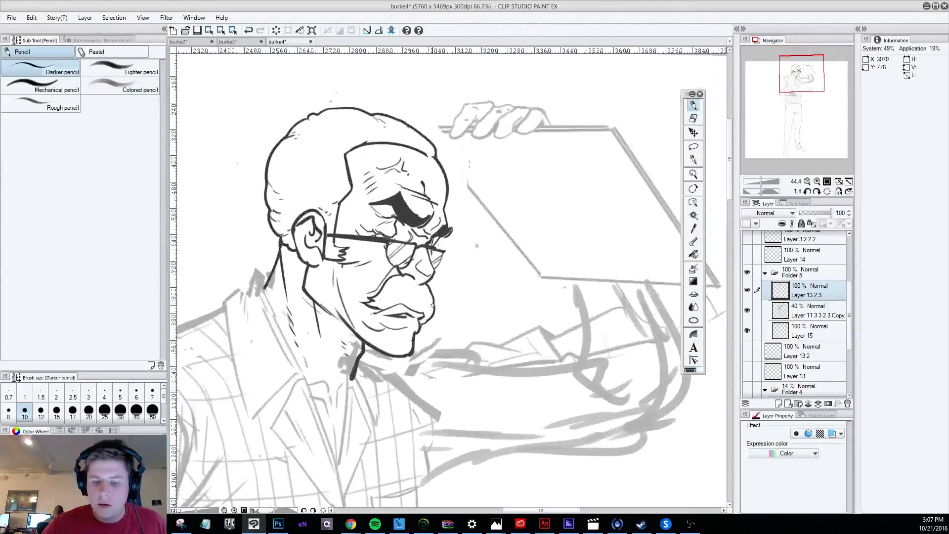
click(694, 118)
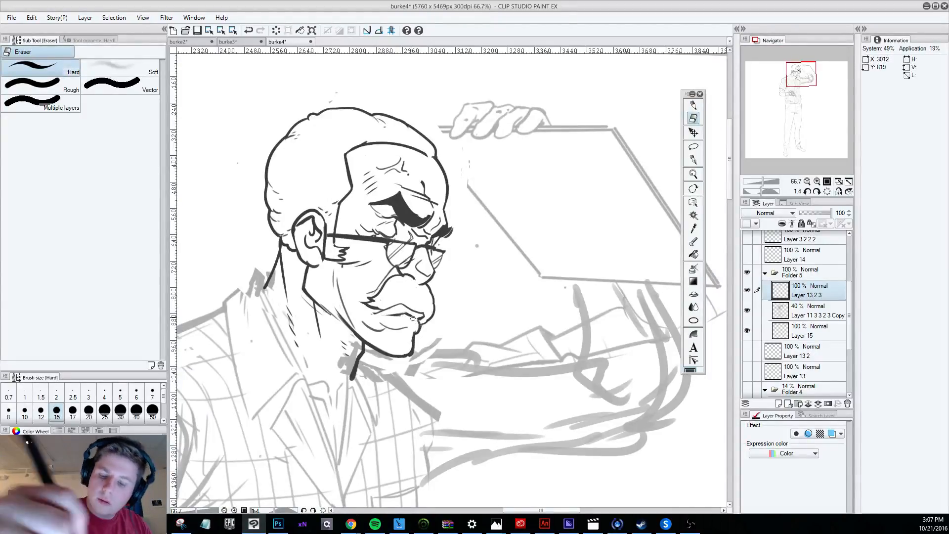
click(692, 105)
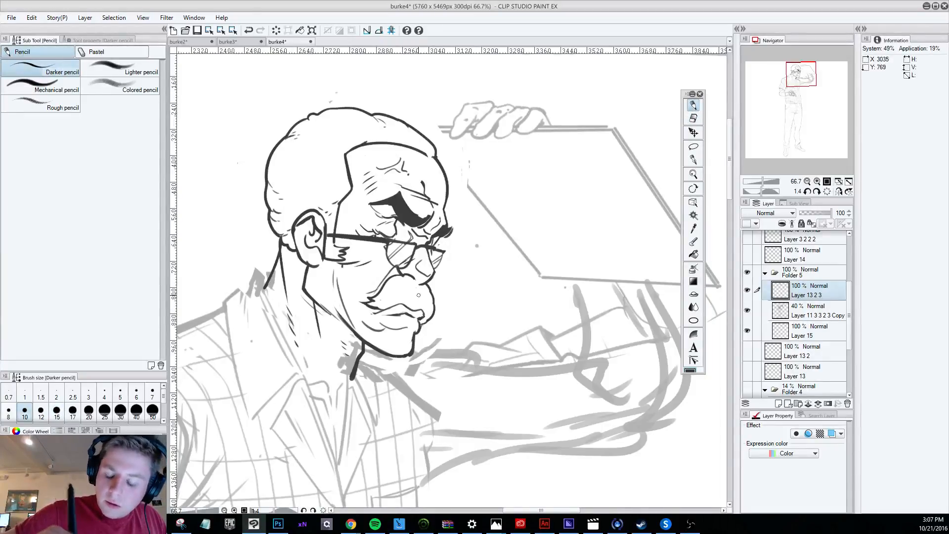
key(ctrl+z)
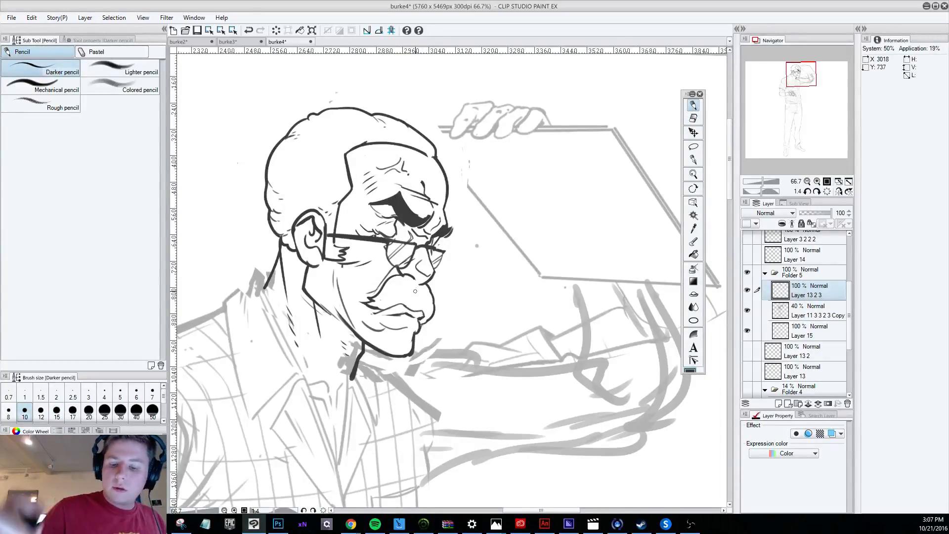
Compare the mouth with the whole figure and erase the upper part of the lip line with the Hard eraser.
key(r)
mouse_move(503, 426)
mouse_down()
mouse_move(516, 424)
mouse_move(645, 271)
mouse_up()
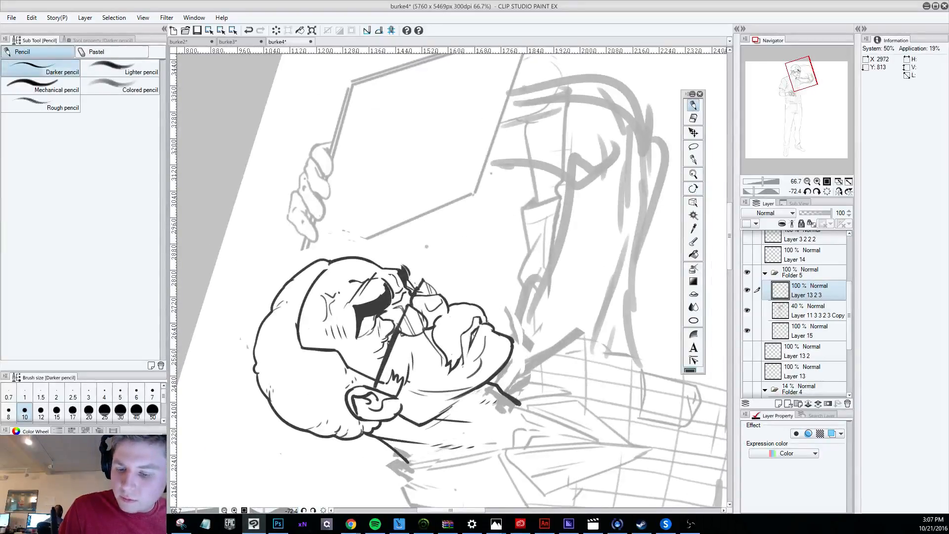
scroll(491, 288, down, 3)
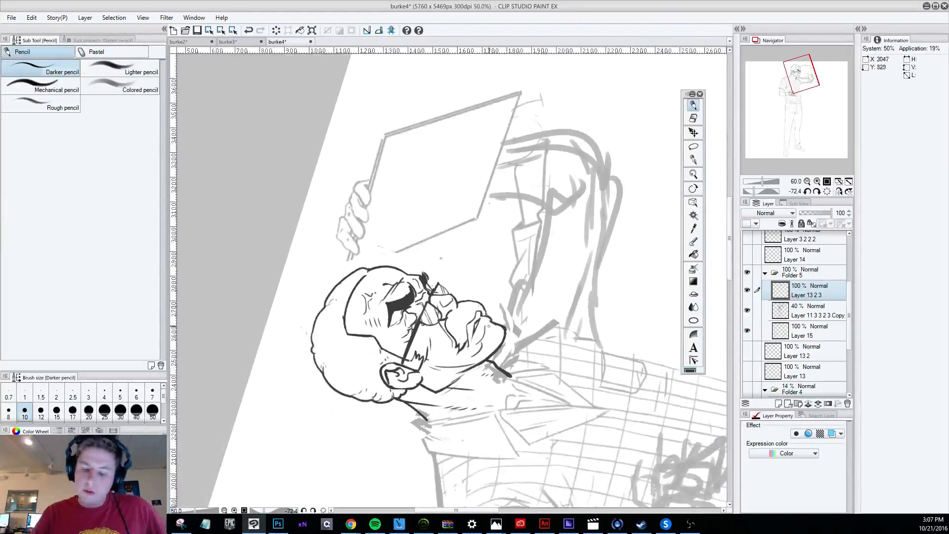
key(r)
drag(508, 341, 398, 406)
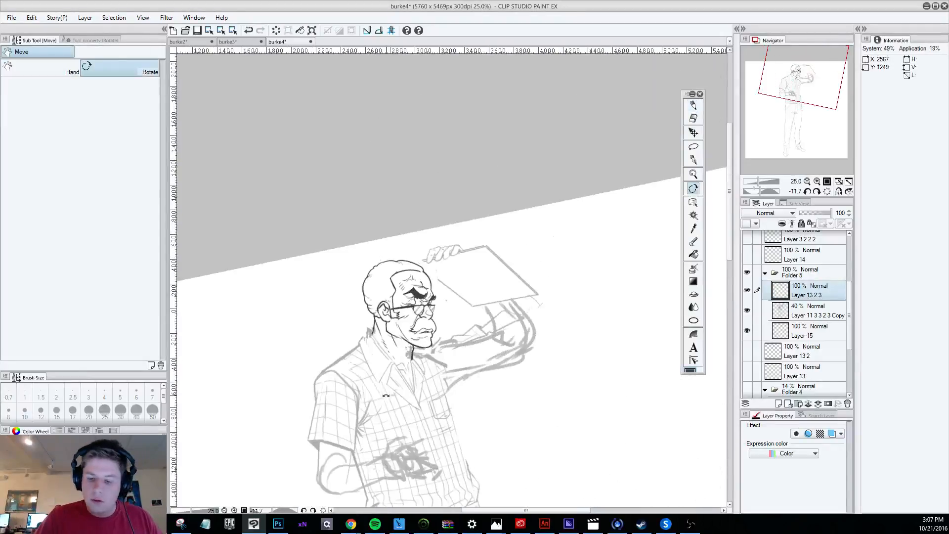
scroll(390, 406, down, 1)
scroll(435, 401, down, 1)
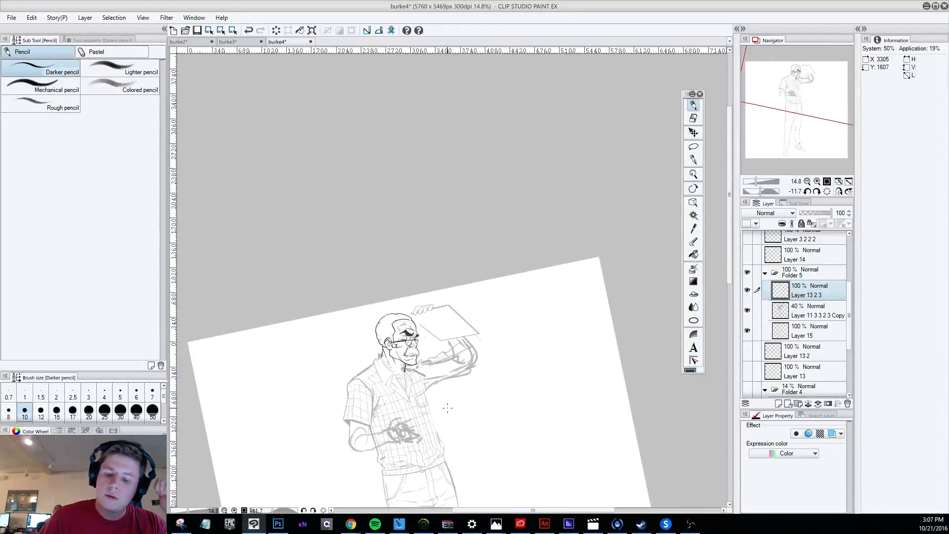
scroll(447, 407, up, 5)
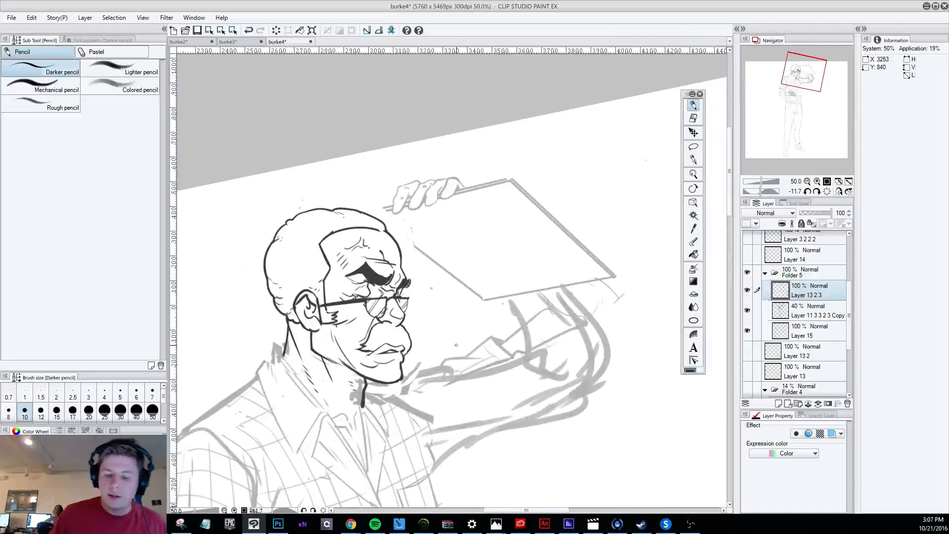
click(693, 118)
drag(388, 352, 394, 348)
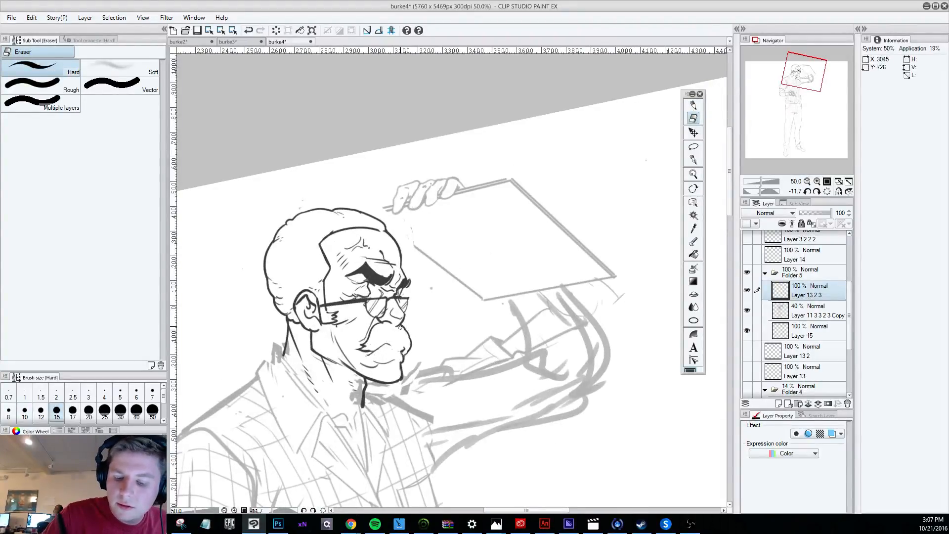
Try new Darker pencil strokes for the line between the lips, undoing the rejected ones.
click(693, 103)
key(shift+space)
drag(559, 449, 658, 285)
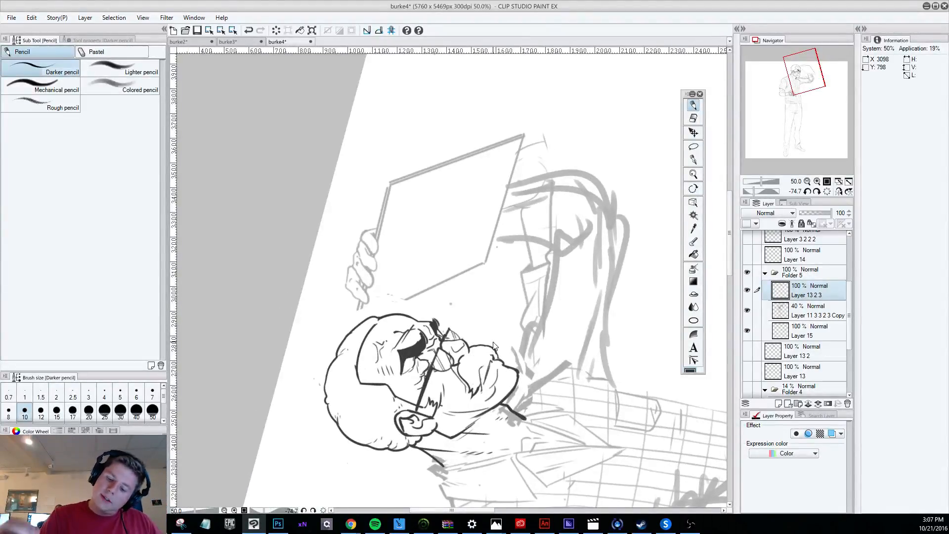
key(ctrl+z)
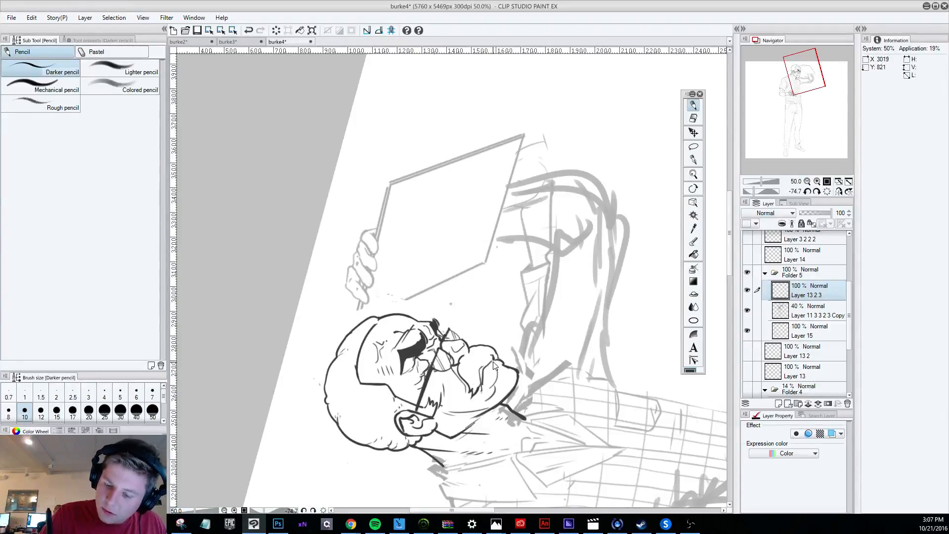
key(ctrl+z)
key(ctrl+z)
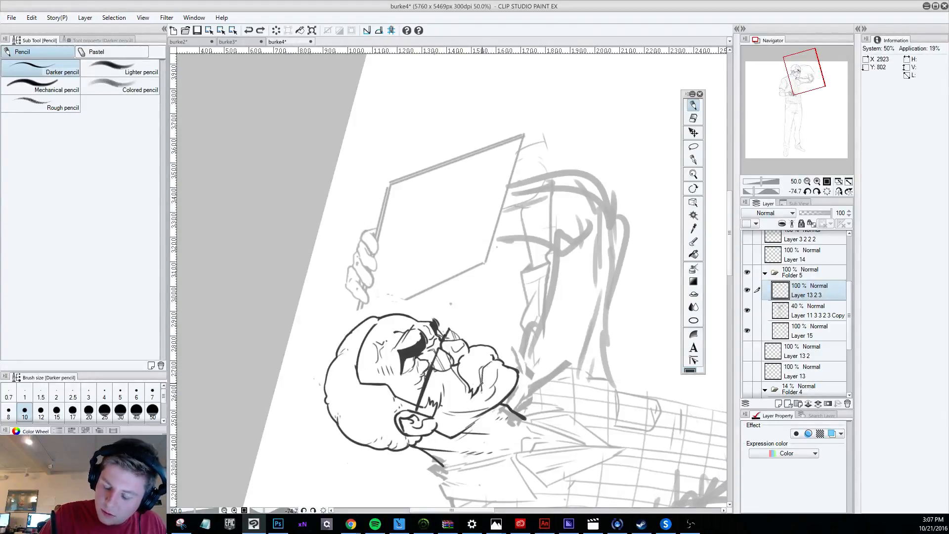
key(ctrl+z)
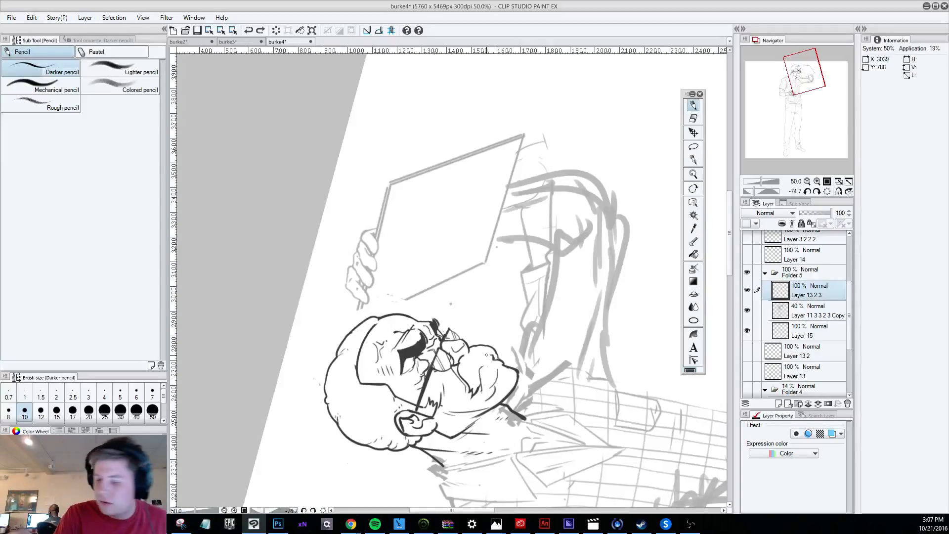
drag(491, 359, 482, 386)
Undo the last mouth stroke and clean the lip area below the nose with the Hard eraser.
drag(639, 401, 392, 485)
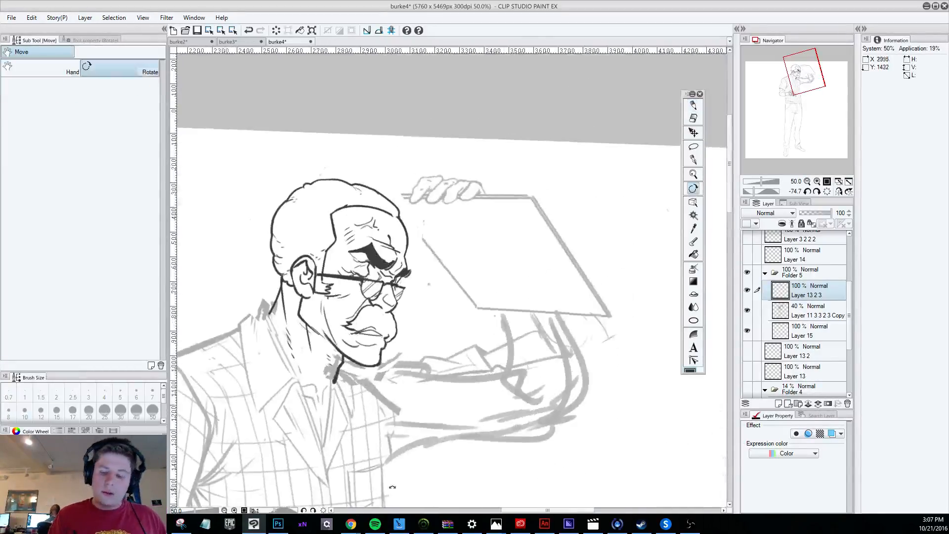
drag(506, 462, 457, 466)
key(ctrl+z)
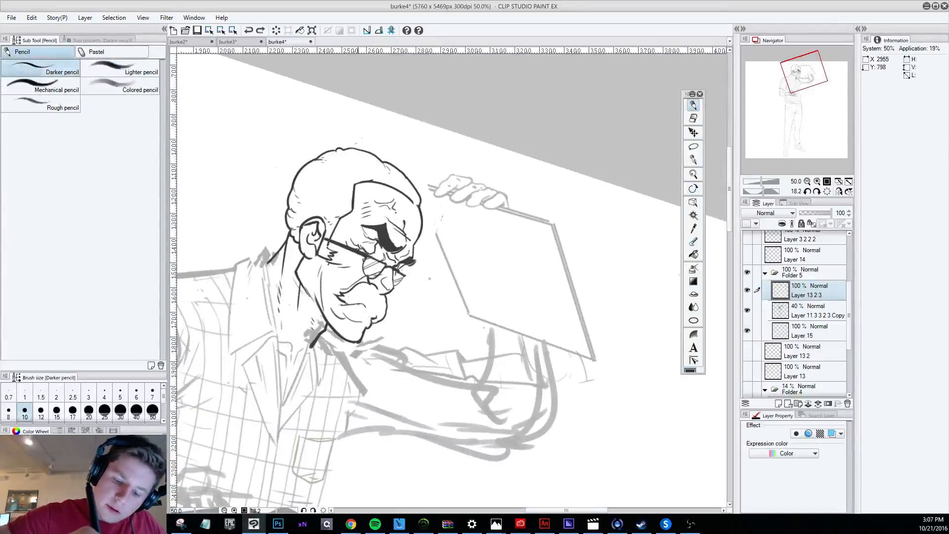
key(e)
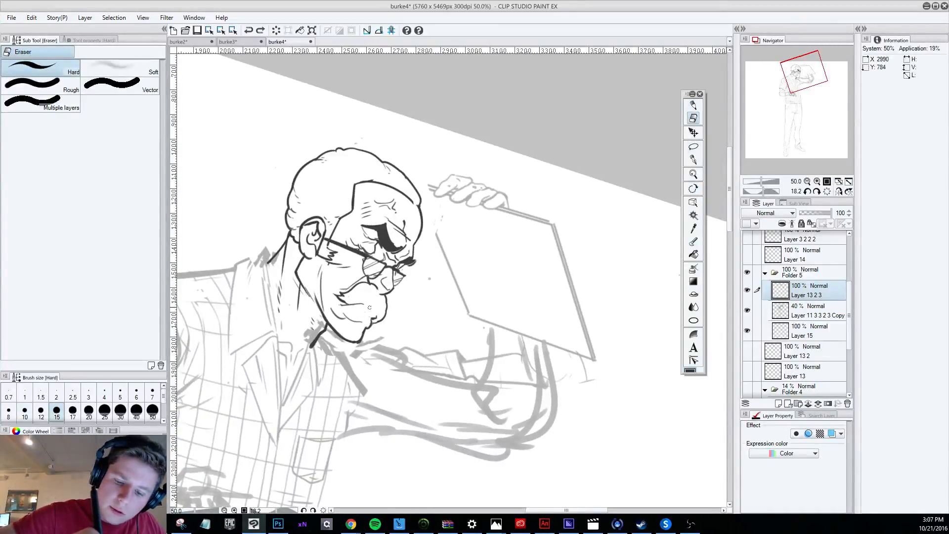
drag(352, 305, 369, 313)
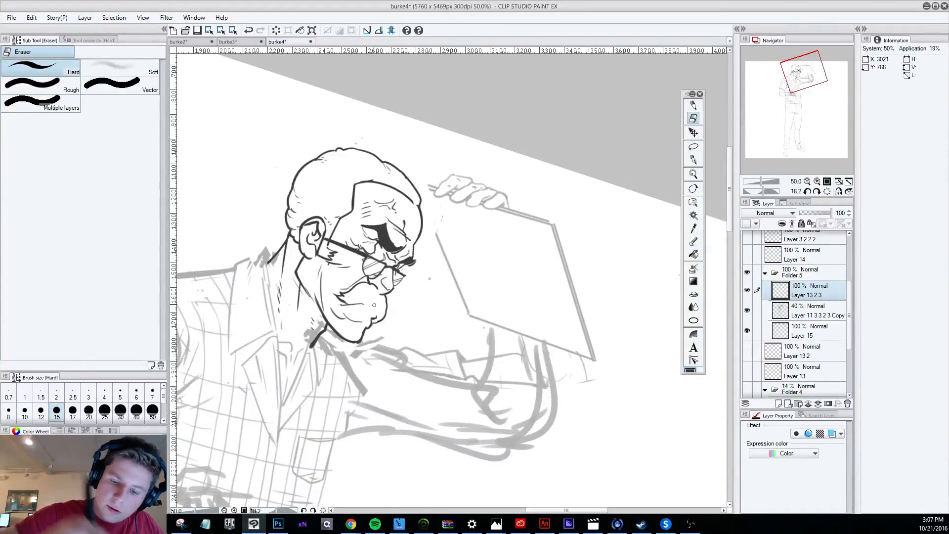
Draw a new short line between the lips with the Darker pencil.
key(p)
mouse_move(626, 421)
mouse_down()
mouse_move(656, 374)
mouse_move(595, 133)
mouse_up()
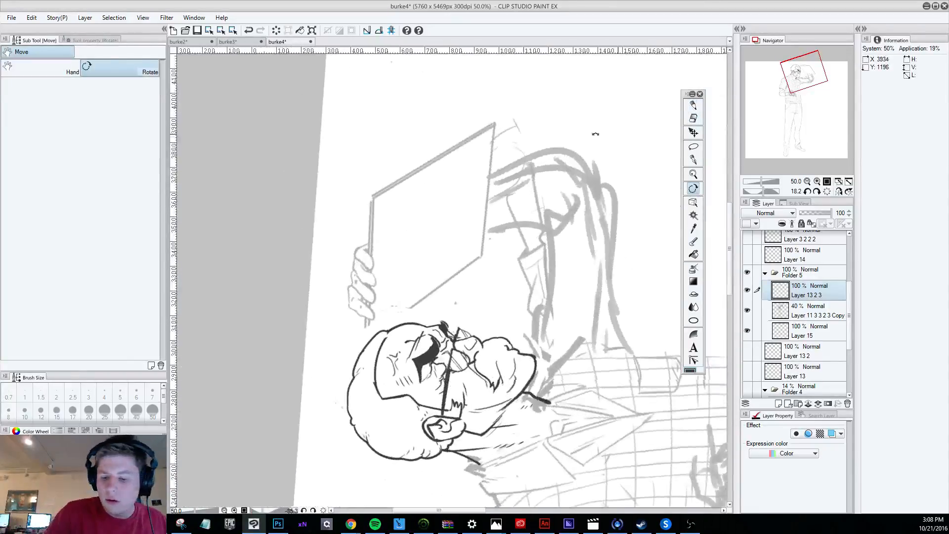
drag(505, 350, 501, 377)
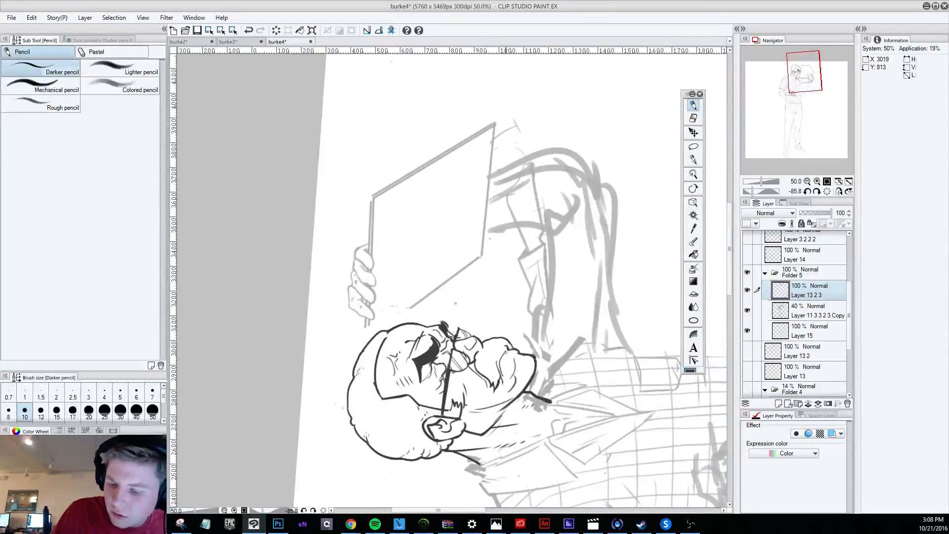
Examine the reworked mouth and face up close and against the figure at several canvas rotations and zoom levels.
drag(683, 409, 212, 508)
mouse_move(567, 465)
mouse_down()
mouse_move(652, 364)
mouse_move(668, 263)
mouse_move(660, 219)
mouse_up()
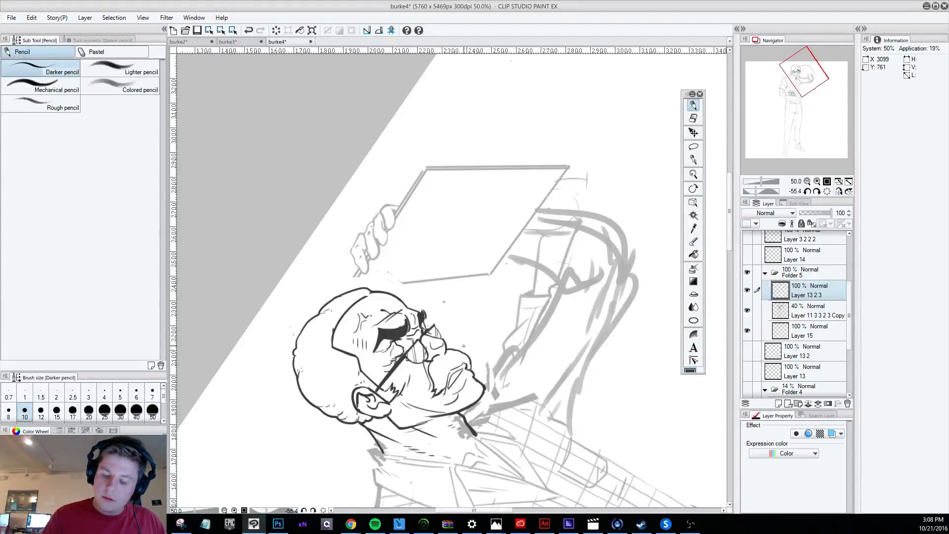
scroll(463, 345, down, 2)
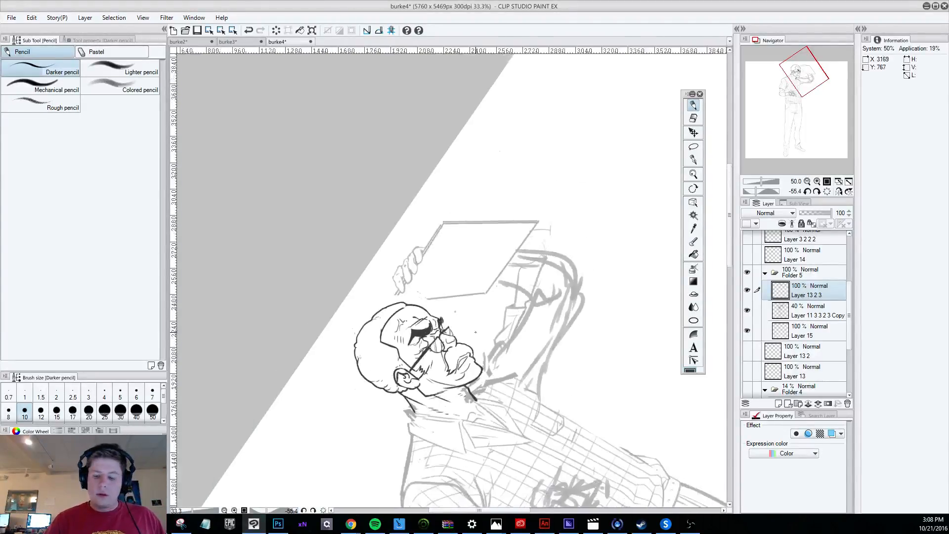
key(r)
drag(525, 415, 394, 423)
key(p)
scroll(407, 408, down, 1)
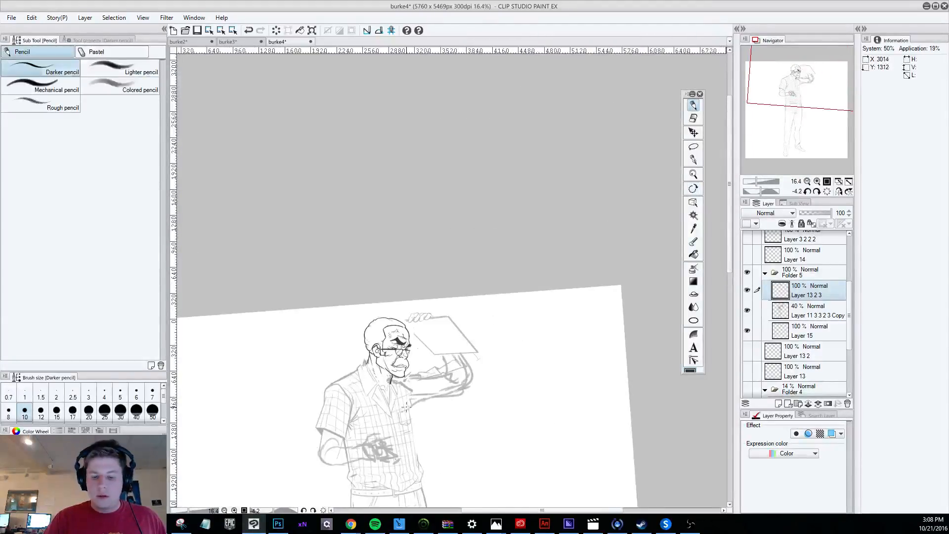
scroll(405, 406, up, 4)
key(r)
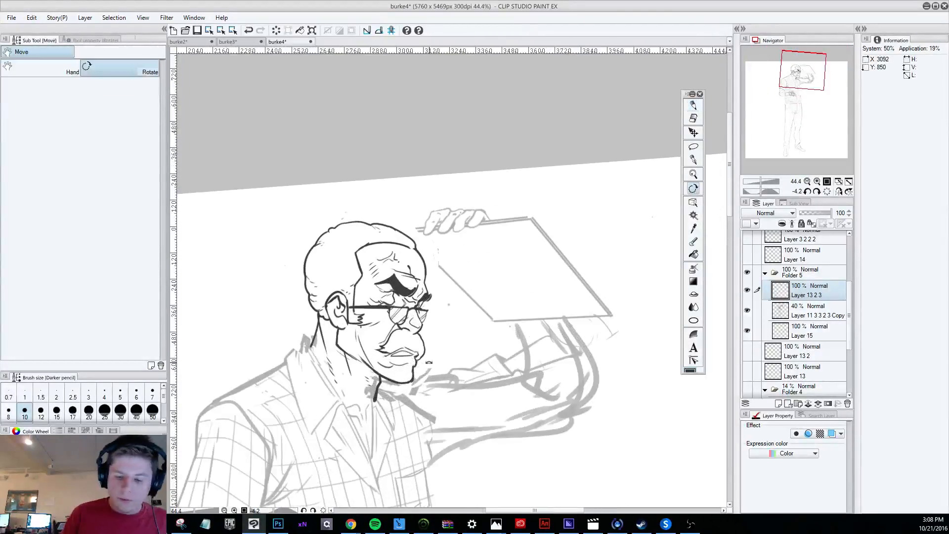
mouse_move(429, 363)
mouse_down()
mouse_move(457, 369)
mouse_move(486, 360)
mouse_up()
key(p)
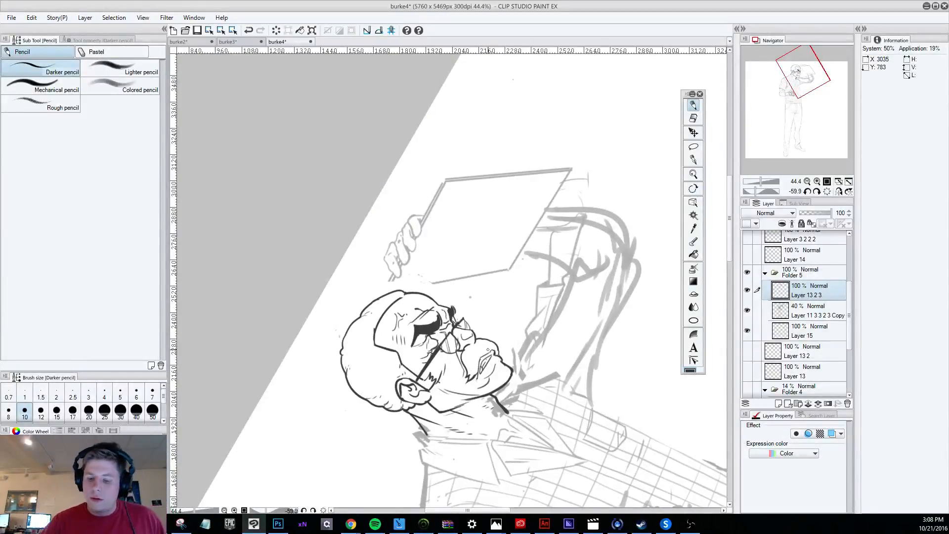
scroll(488, 350, down, 3)
key(r)
mouse_move(512, 347)
mouse_down()
mouse_move(442, 379)
mouse_move(405, 383)
mouse_up()
key(p)
scroll(404, 383, down, 3)
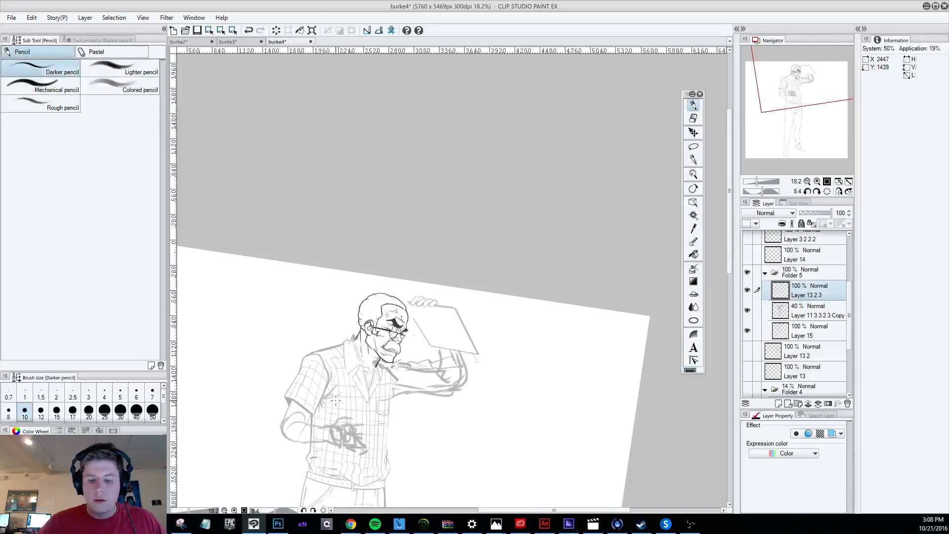
scroll(335, 401, up, 3)
key(r)
drag(335, 401, 474, 404)
key(p)
scroll(479, 334, up, 3)
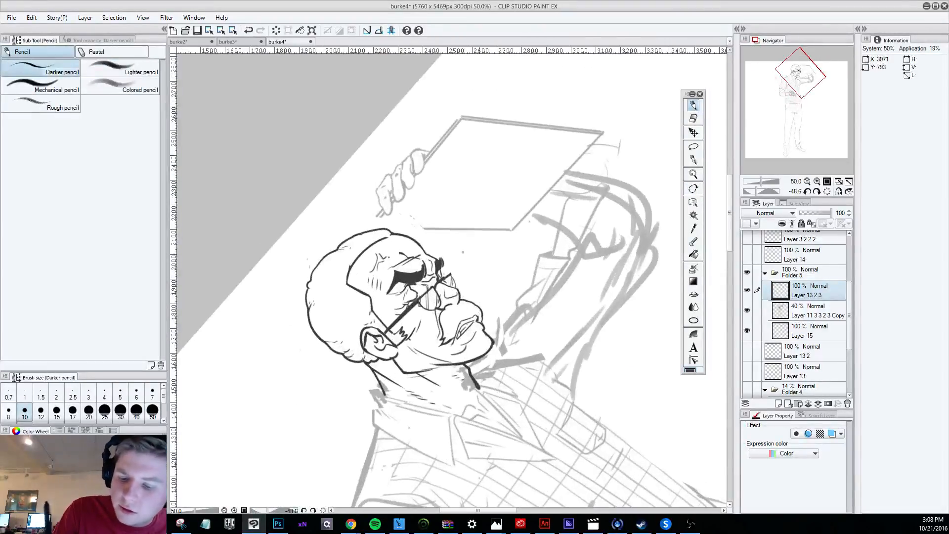
Retouch the lips below the moustache with the Darker pencil, undoing a rejected stroke and adding a short new one.
key(e)
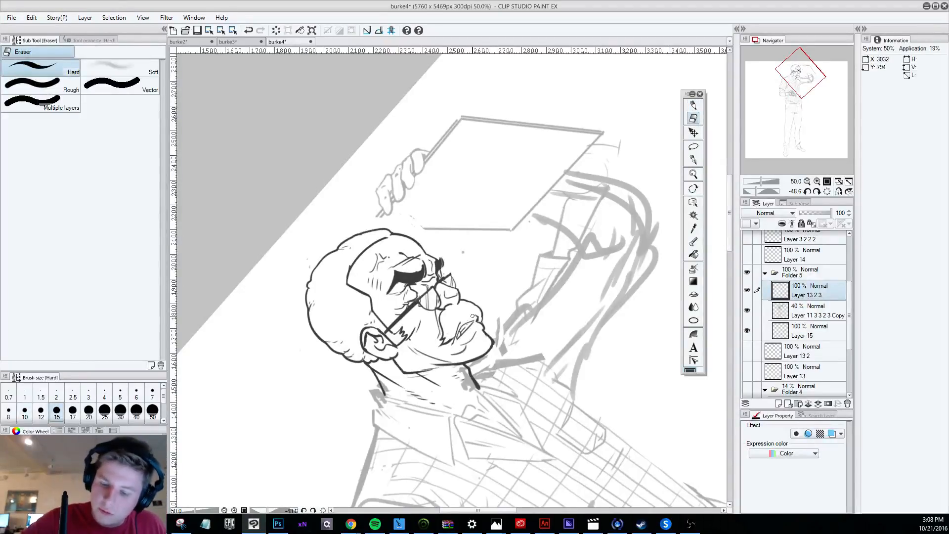
click(693, 105)
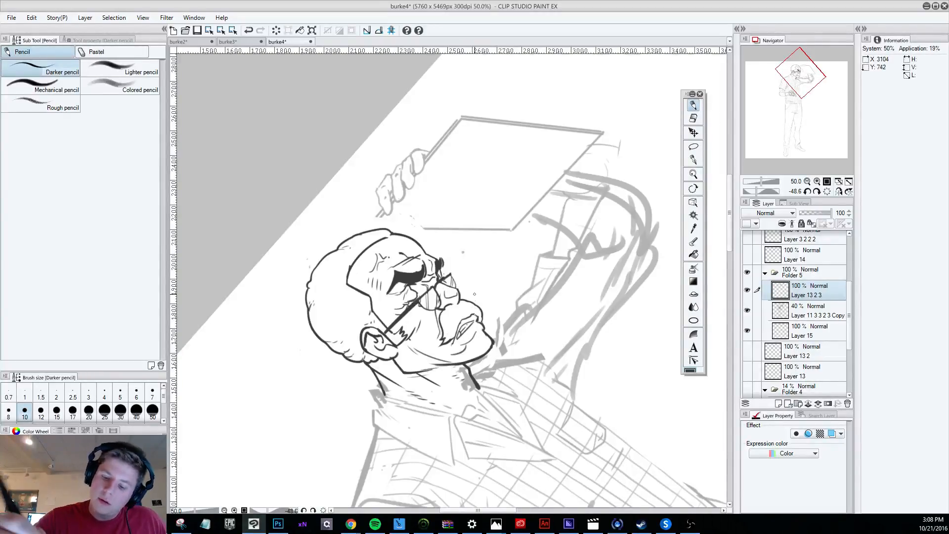
key(ctrl+z)
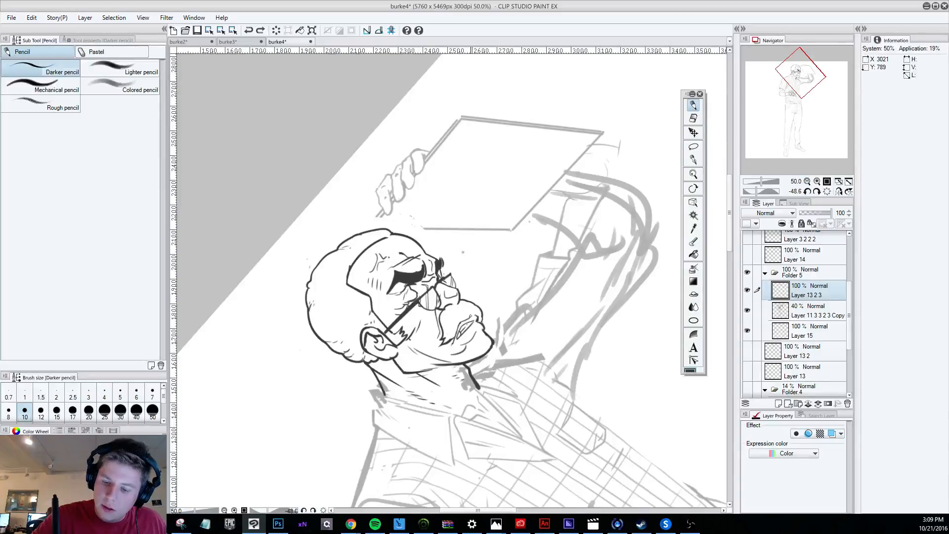
drag(471, 315, 474, 317)
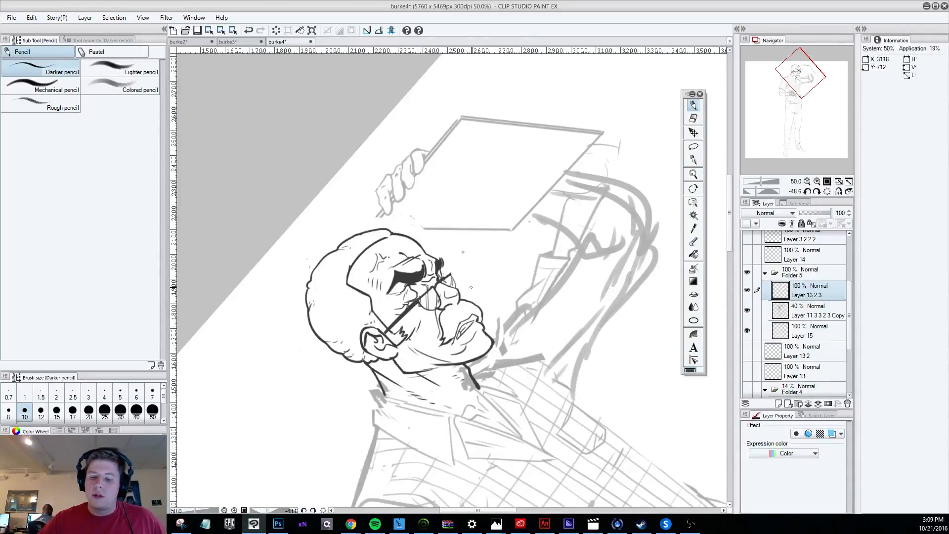
Check the mouth against the upright figure, lasso the lip area, adjust it with Move layer and clear the selection.
scroll(470, 286, down, 5)
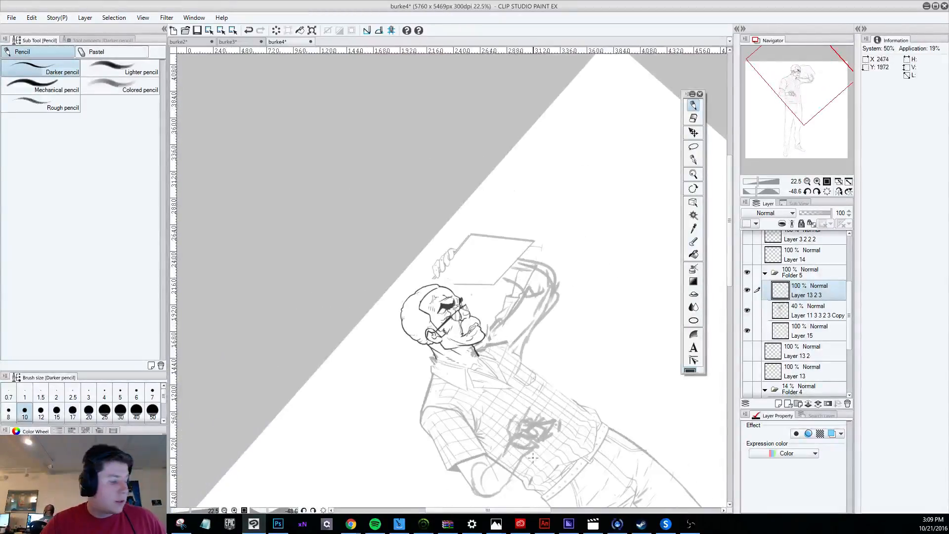
key(r)
mouse_move(533, 458)
mouse_down()
mouse_move(413, 471)
mouse_move(383, 462)
mouse_up()
scroll(456, 320, up, 6)
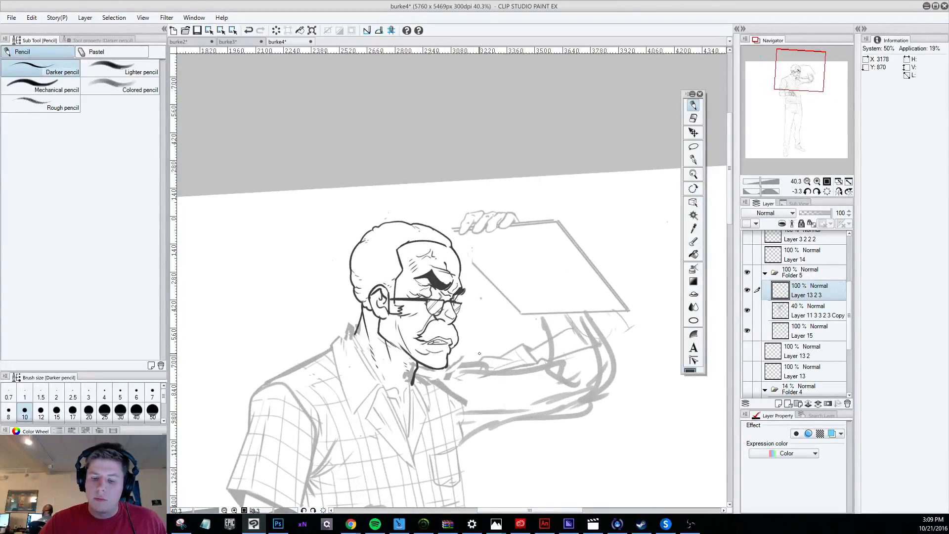
scroll(479, 353, down, 4)
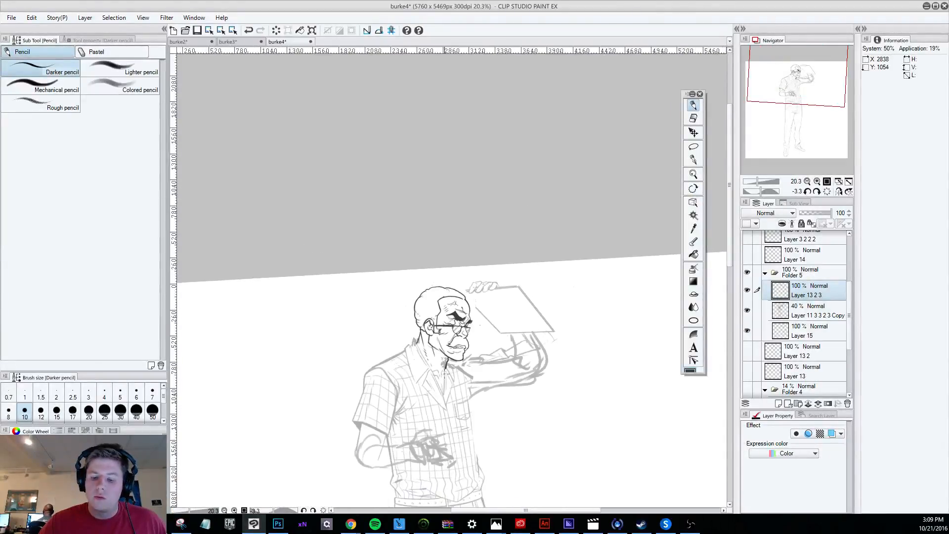
scroll(445, 374, up, 5)
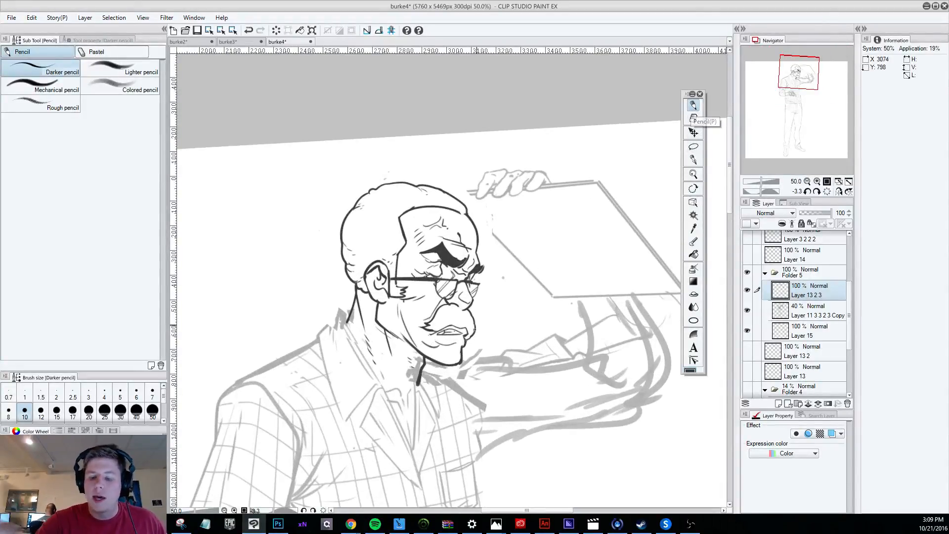
click(694, 146)
key(shift+space)
drag(657, 452, 654, 207)
mouse_move(506, 307)
mouse_down()
mouse_move(498, 295)
mouse_move(492, 322)
mouse_move(510, 295)
mouse_up()
key(k)
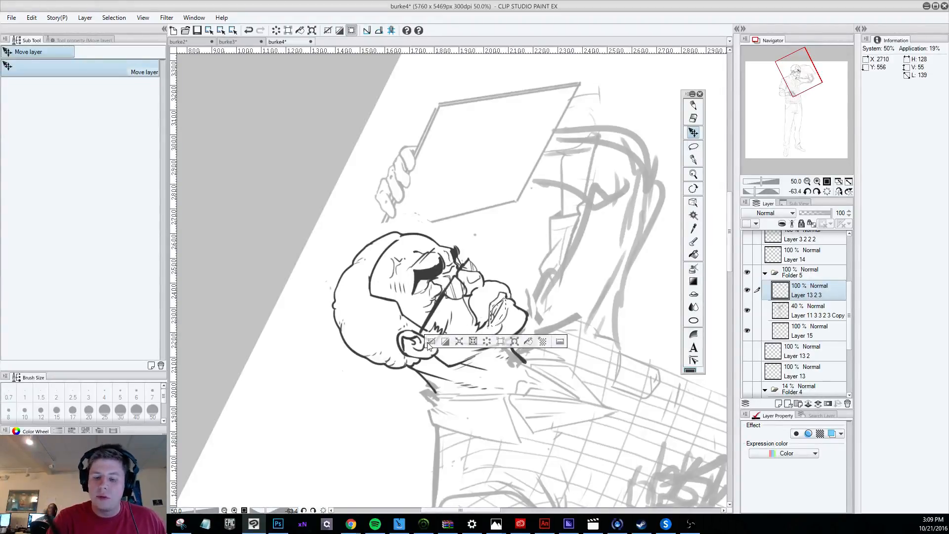
key(ctrl+d)
Try a Darker pencil stroke along the lip line with the figure nearly upright, and undo the latest mouth changes.
scroll(445, 331, down, 5)
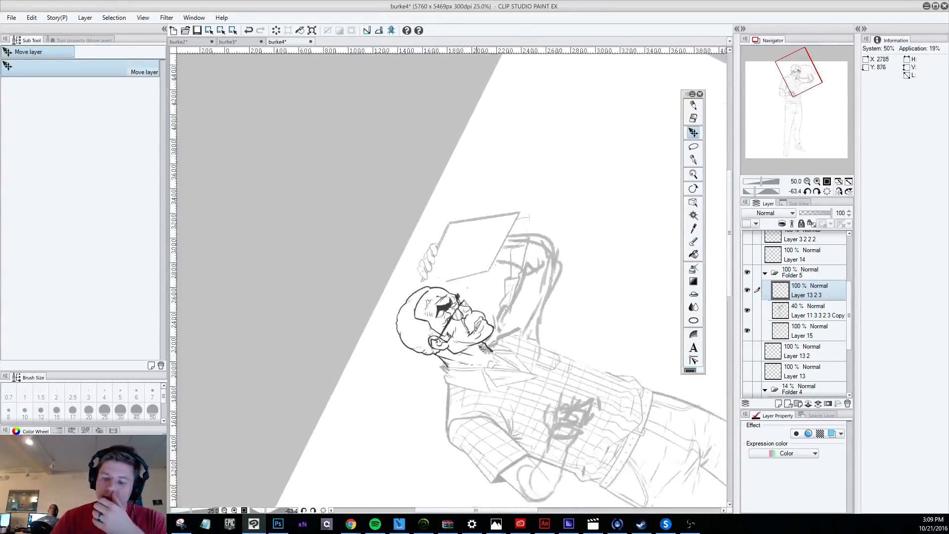
drag(529, 402, 387, 358)
scroll(387, 357, up, 2)
scroll(404, 355, up, 1)
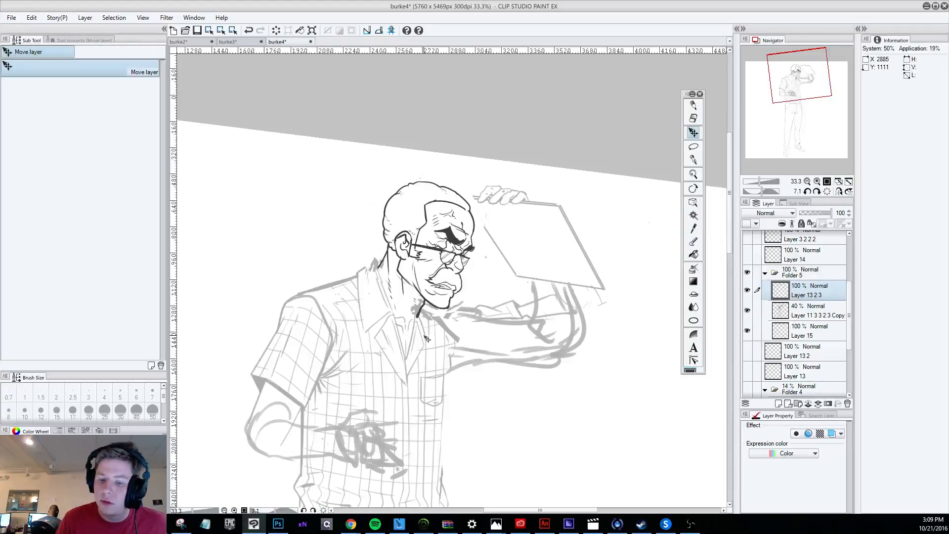
click(693, 146)
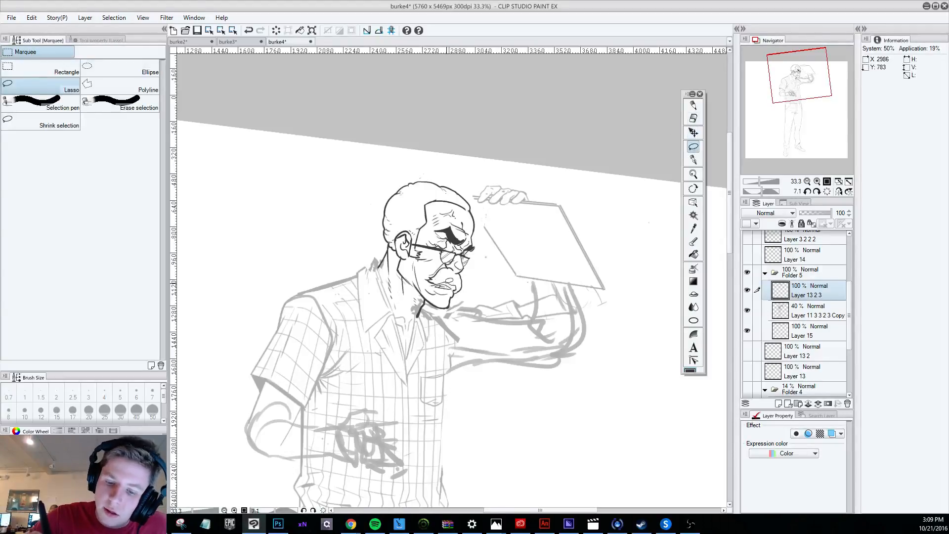
click(693, 105)
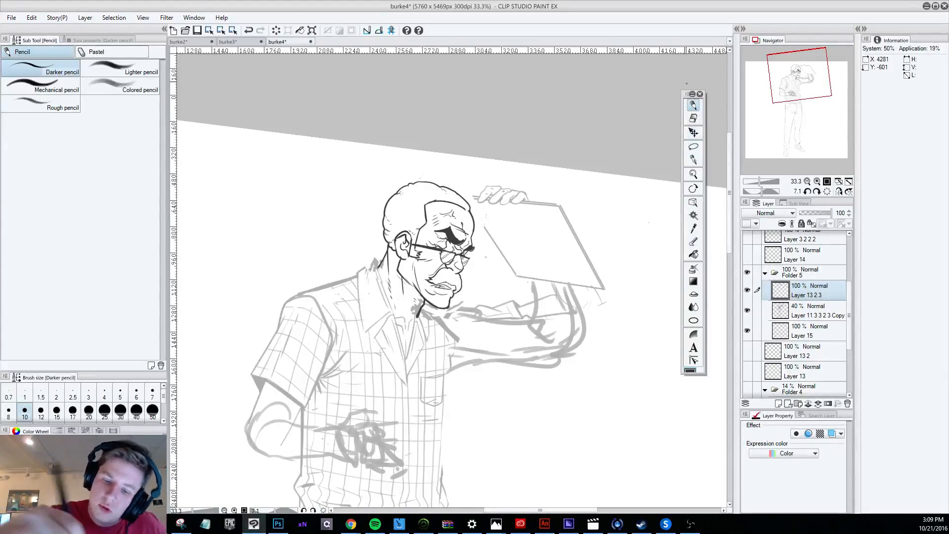
drag(434, 288, 450, 288)
key(ctrl+z)
key(ctrl+z)
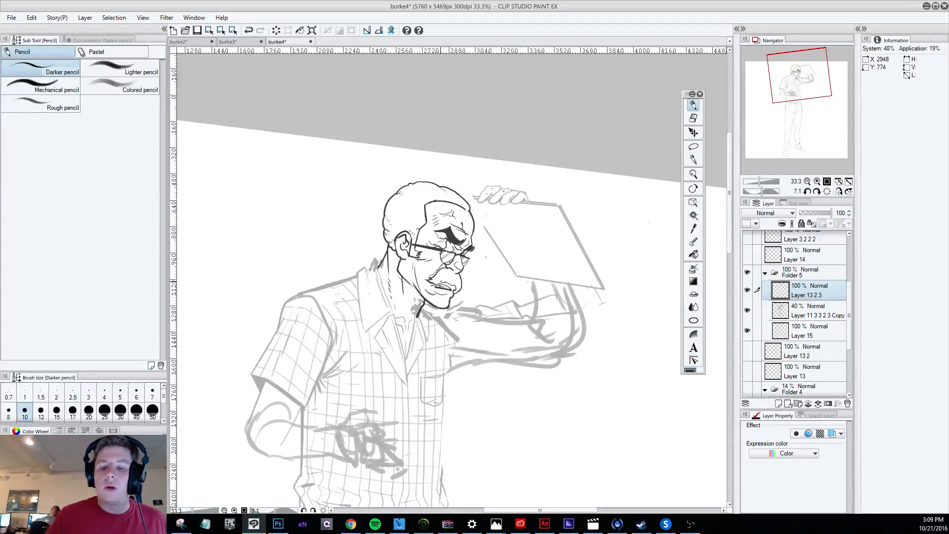
Compare the inked head and its mouth with the whole figure sketch from a distance and close up.
scroll(428, 406, down, 4)
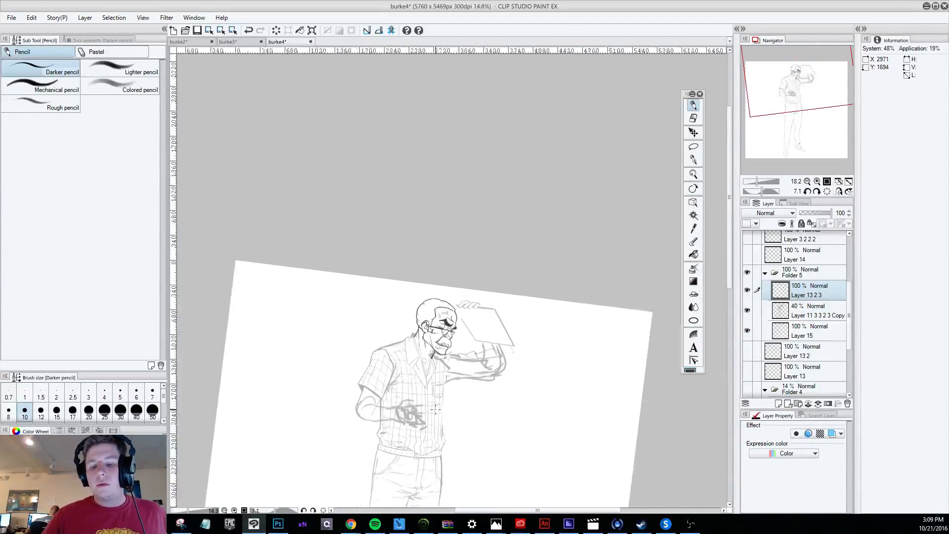
scroll(436, 332, up, 4)
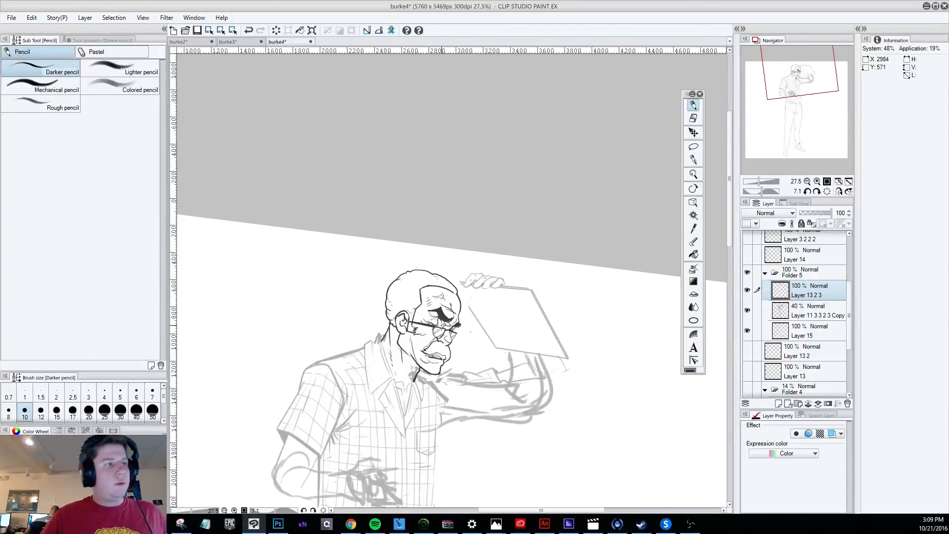
scroll(465, 389, up, 1)
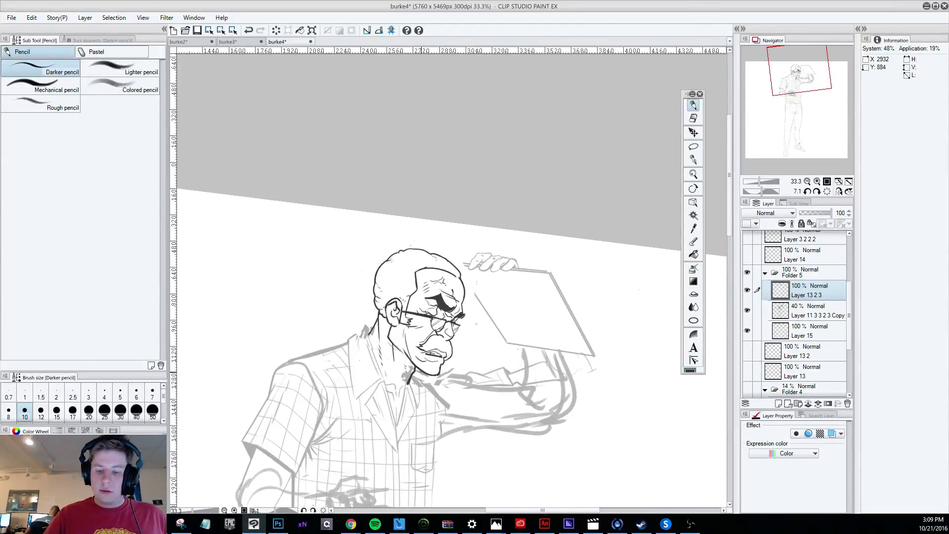
scroll(420, 360, down, 1)
key(r)
drag(421, 381, 462, 387)
scroll(463, 388, up, 1)
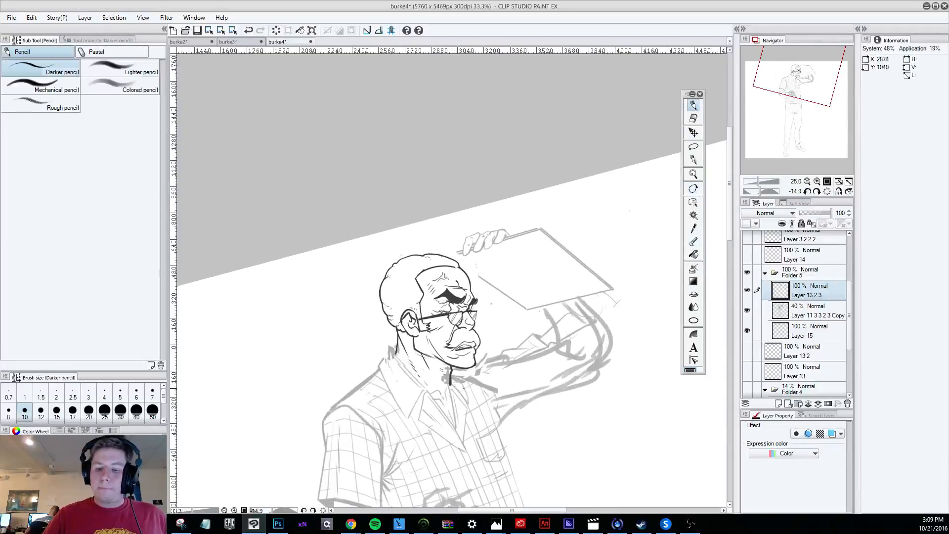
scroll(463, 388, up, 1)
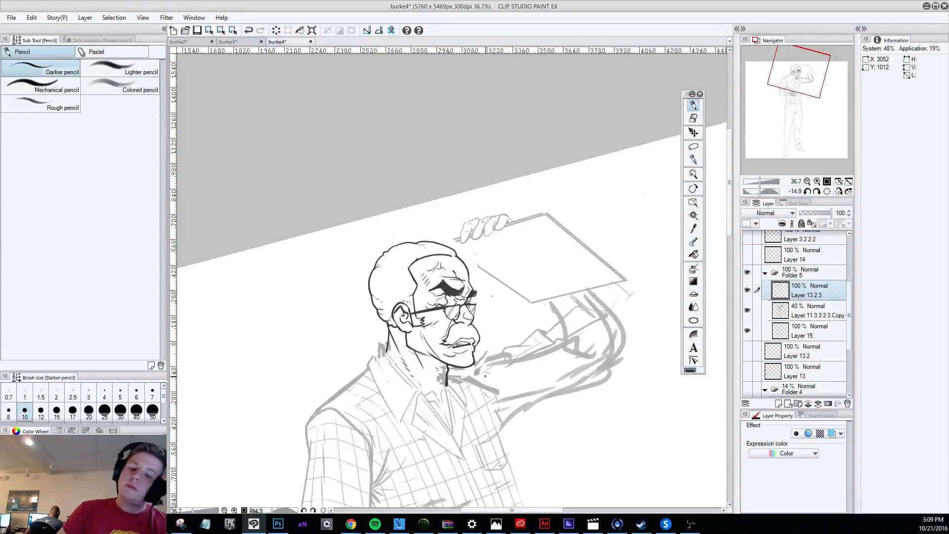
scroll(485, 376, up, 2)
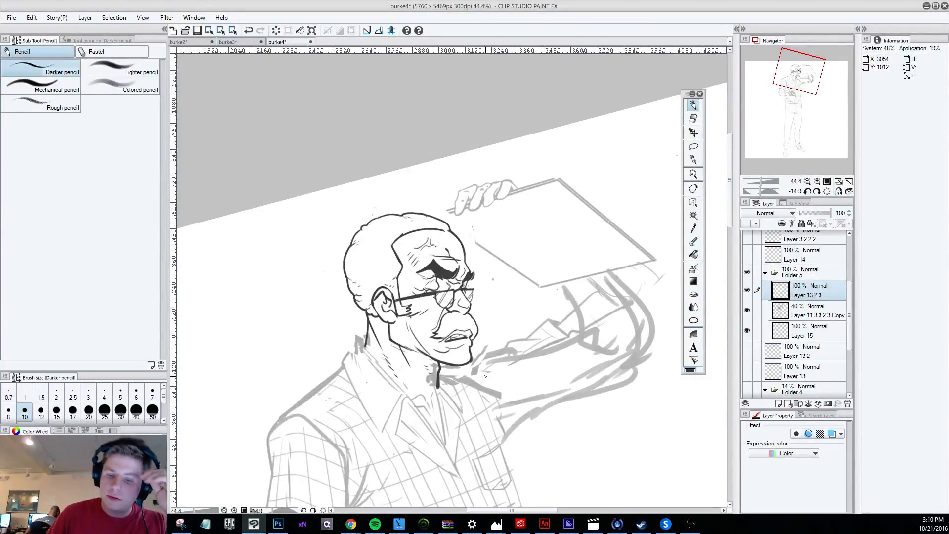
scroll(485, 376, down, 3)
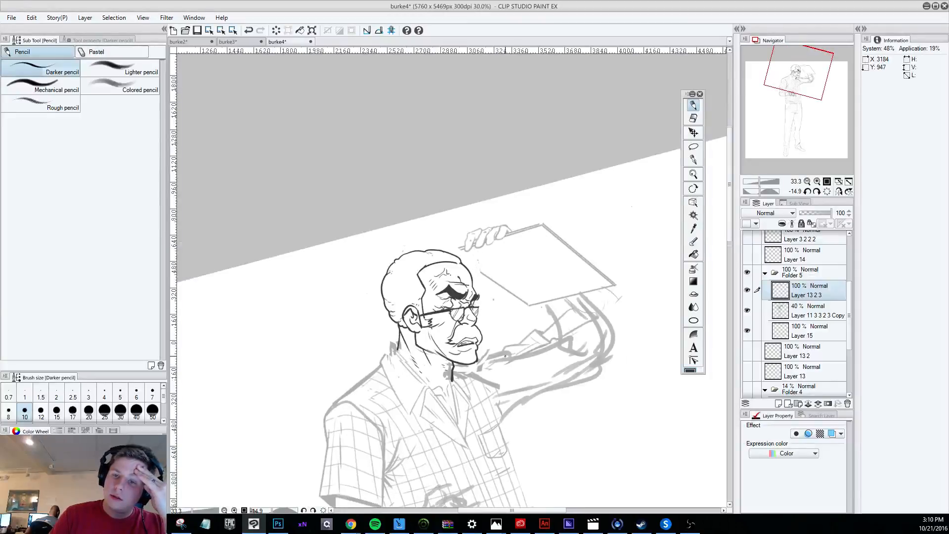
scroll(504, 356, up, 5)
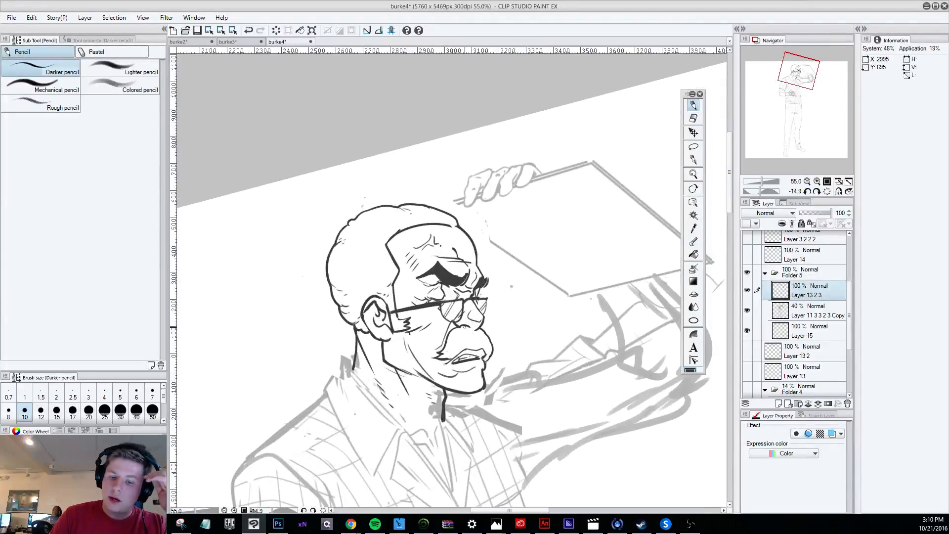
scroll(464, 327, down, 1)
Try a short Darker pencil stroke at the nose and glasses, and undo the last few changes.
key(e)
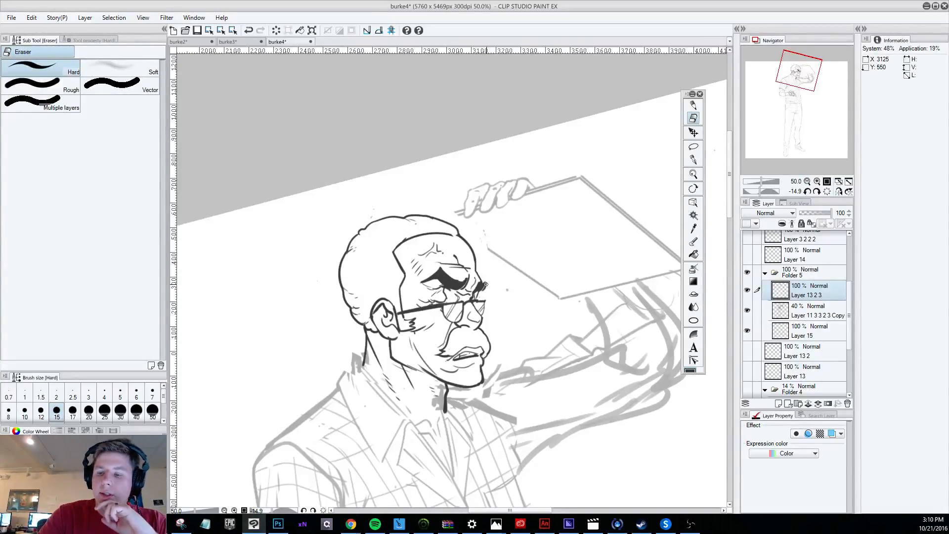
key(p)
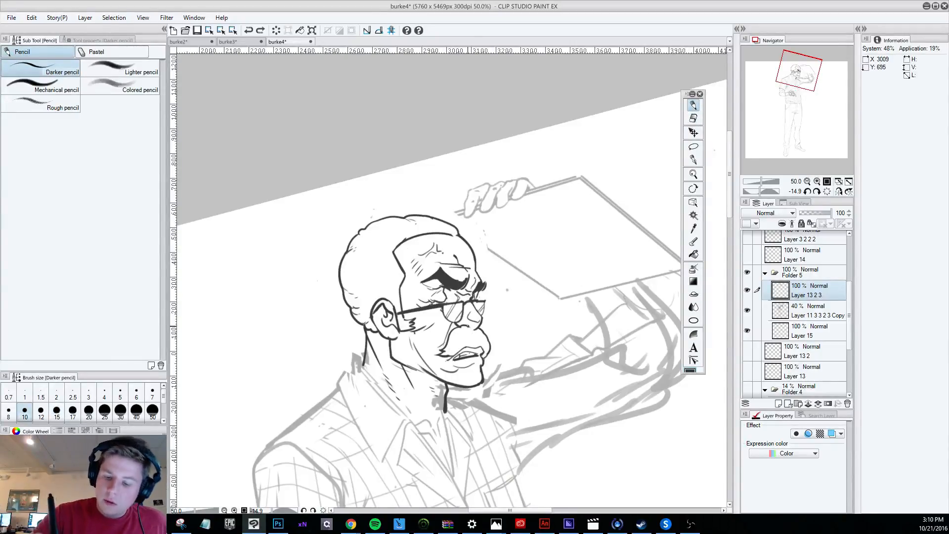
mouse_move(465, 301)
mouse_down()
mouse_move(475, 334)
mouse_move(473, 308)
mouse_up()
key(ctrl+z)
key(ctrl+z)
key(ctrl+z)
Try a short stroke at the edge of the brow, undo back, compare with the figure and redo the last undone change.
key(ctrl+z)
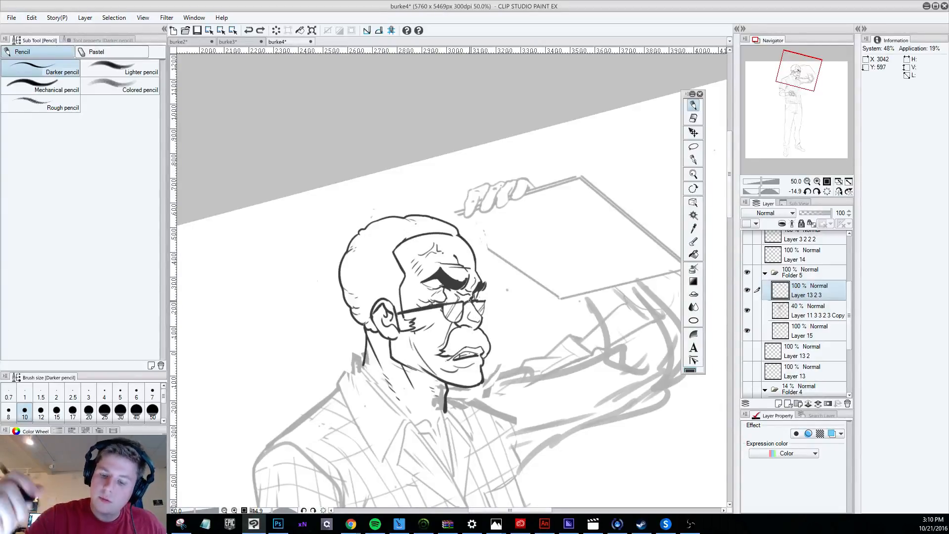
mouse_move(476, 263)
mouse_down()
mouse_move(473, 274)
mouse_move(472, 254)
mouse_up()
key(ctrl+z)
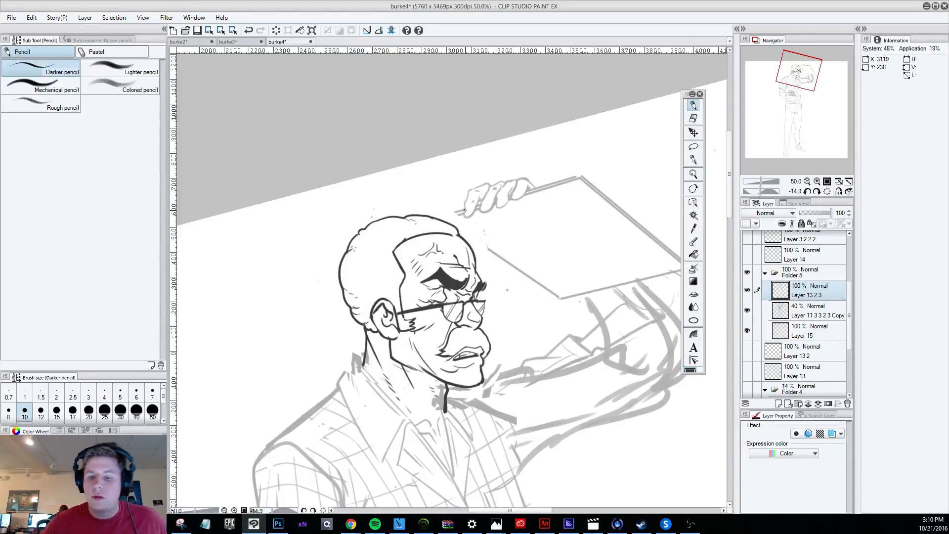
key(ctrl+z)
scroll(506, 210, down, 5)
scroll(508, 210, up, 3)
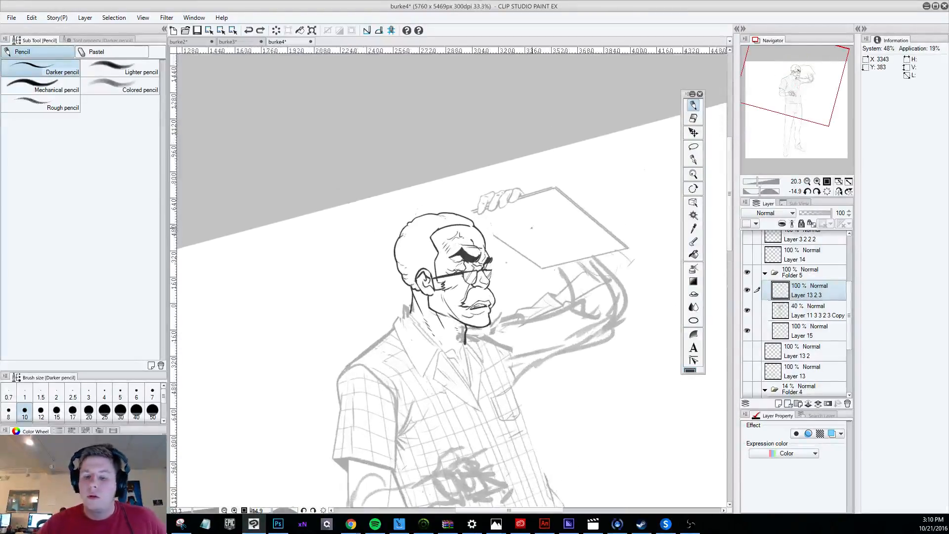
scroll(531, 228, up, 1)
key(ctrl+y)
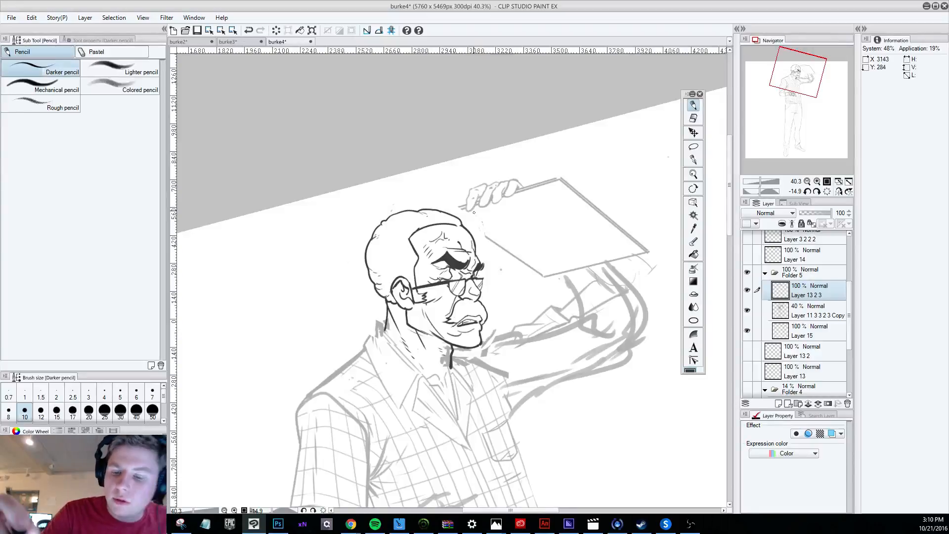
Compare the inked head with the whole figure from a distance, hiding and reshowing Layer 13 2 3 to check the lines.
key(ctrl+z)
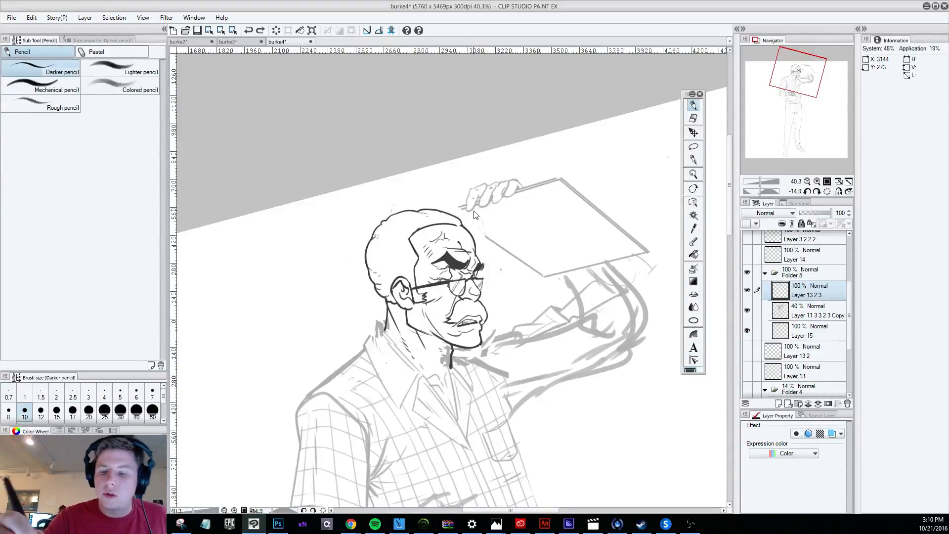
key(ctrl+y)
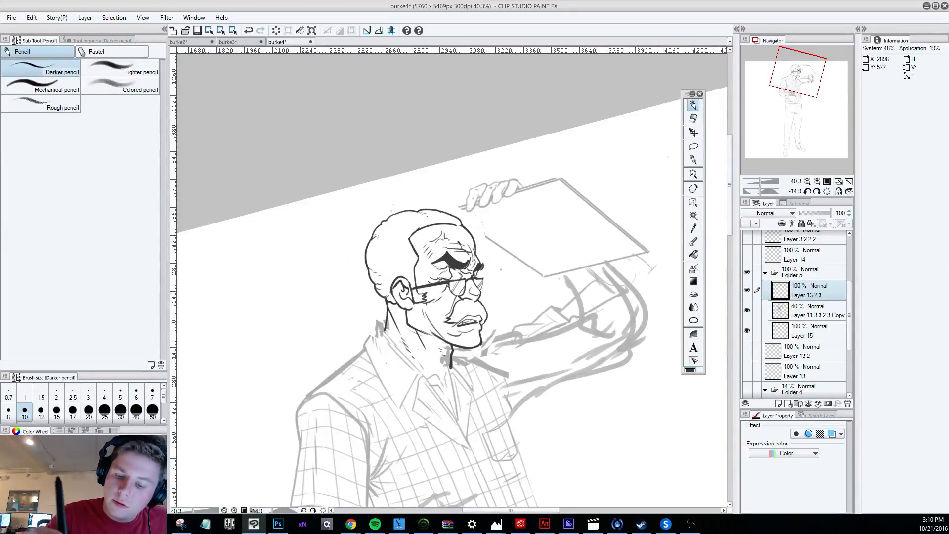
key(e)
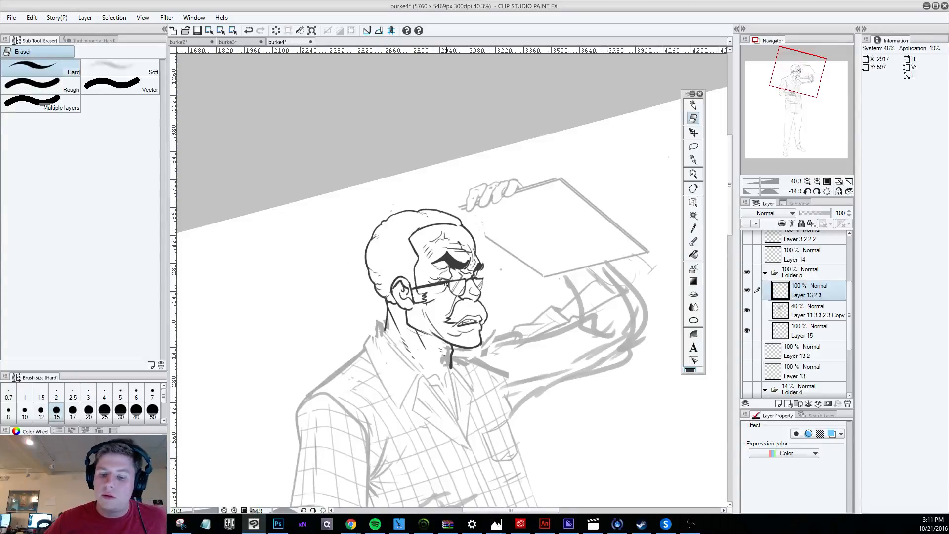
scroll(447, 285, down, 5)
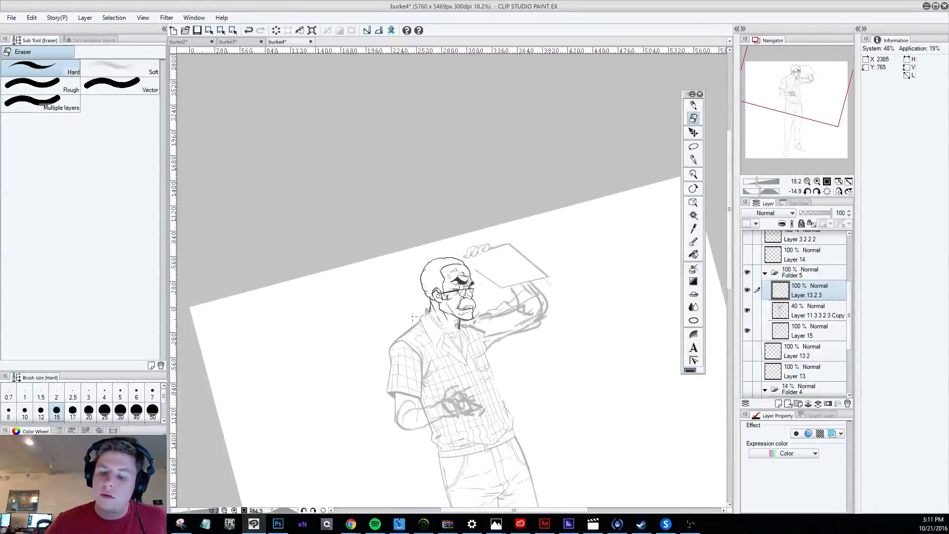
scroll(413, 316, up, 1)
click(747, 290)
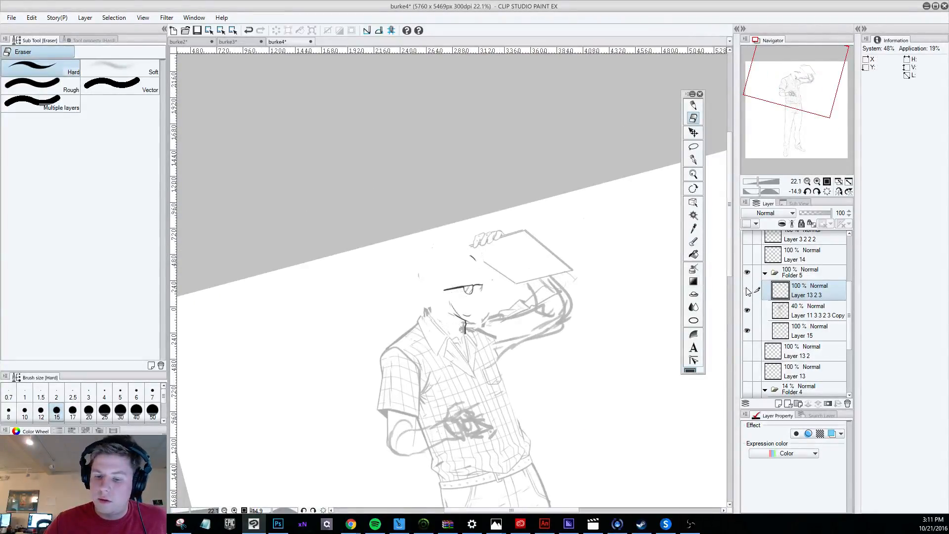
click(747, 291)
scroll(502, 286, up, 2)
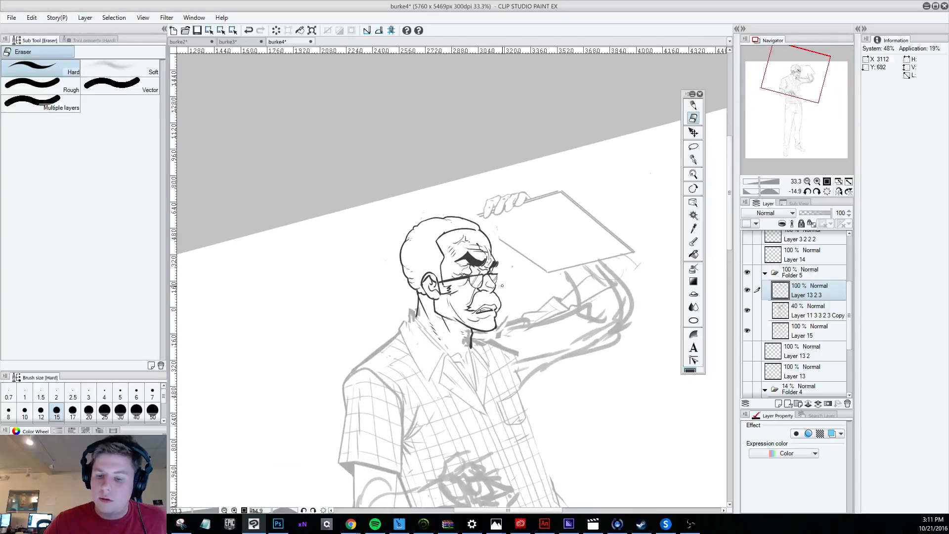
scroll(520, 258, up, 1)
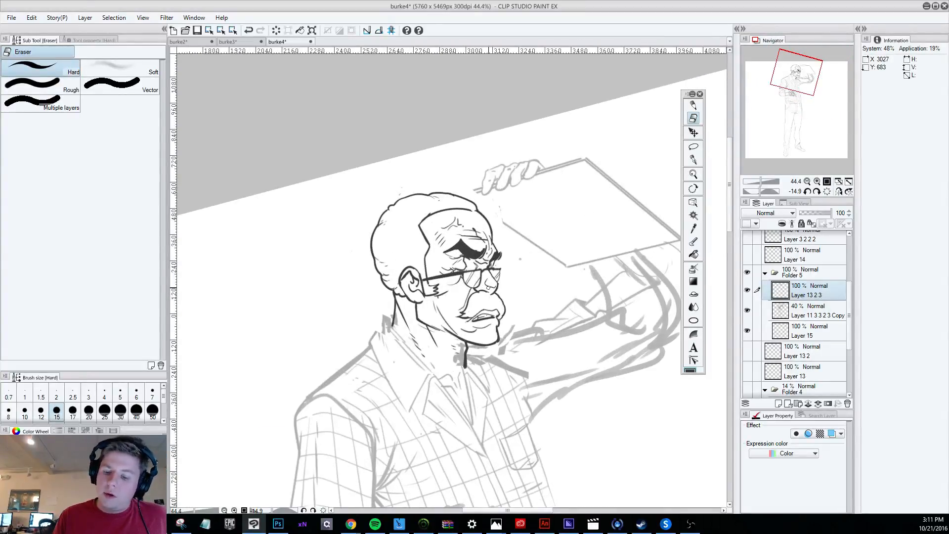
Add a new layer directly beneath Folder 5 for the head's flat colours.
key(p)
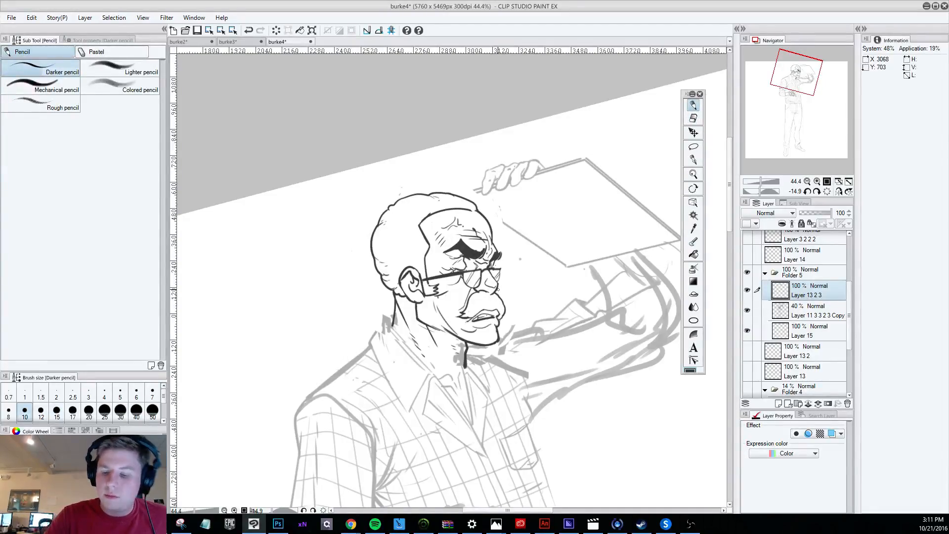
scroll(496, 288, down, 4)
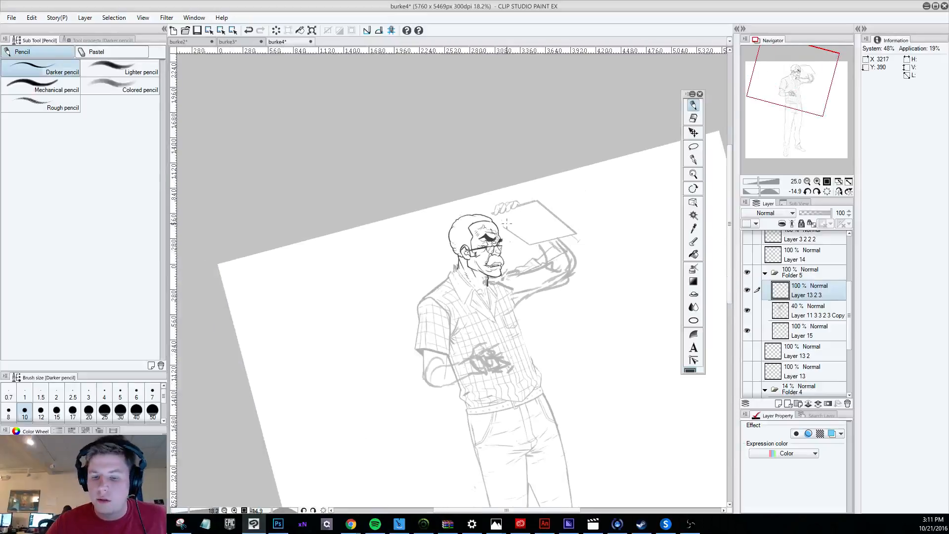
scroll(482, 258, up, 2)
scroll(482, 259, up, 2)
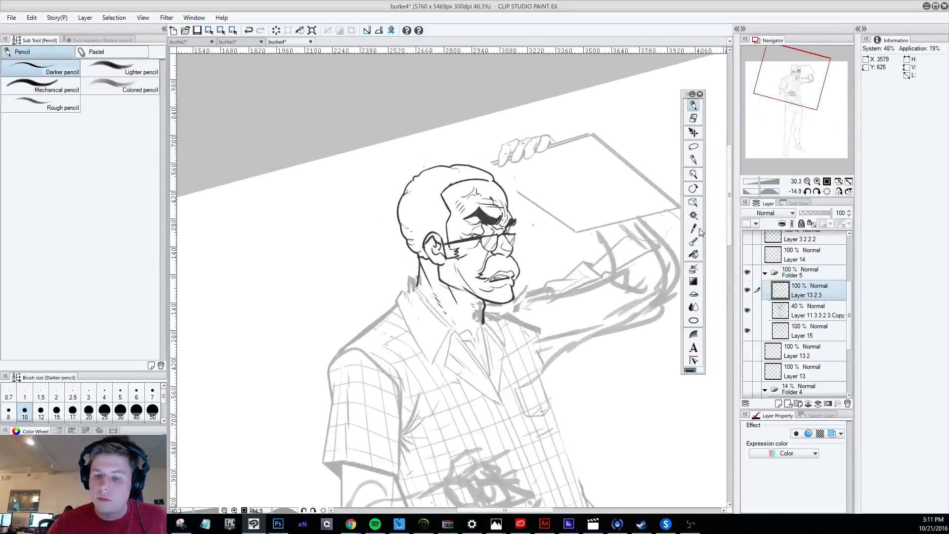
click(810, 351)
click(778, 404)
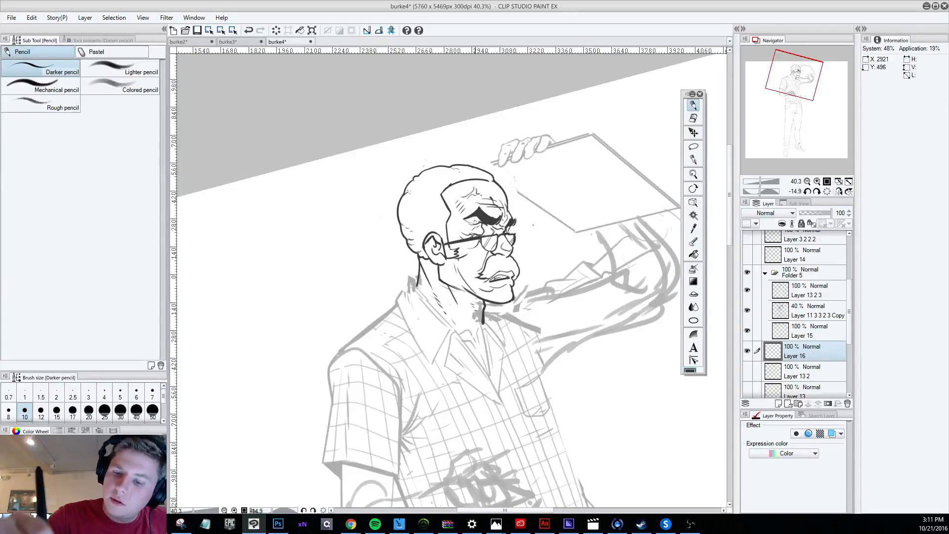
Paint the face, ear and neck flat brown with the G-pen at size 50, leaving the hair, lenses and moustache unpainted.
key(ctrl+z)
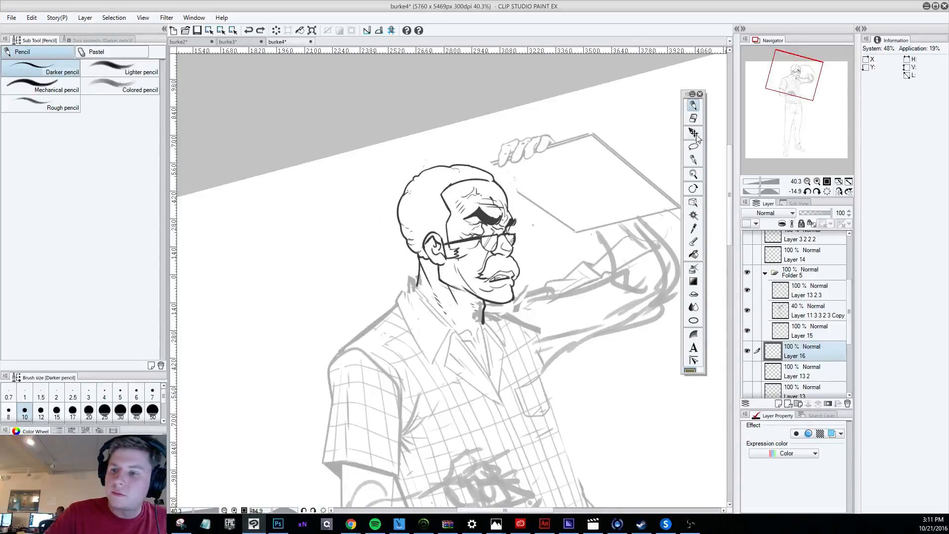
click(694, 159)
drag(545, 242, 549, 258)
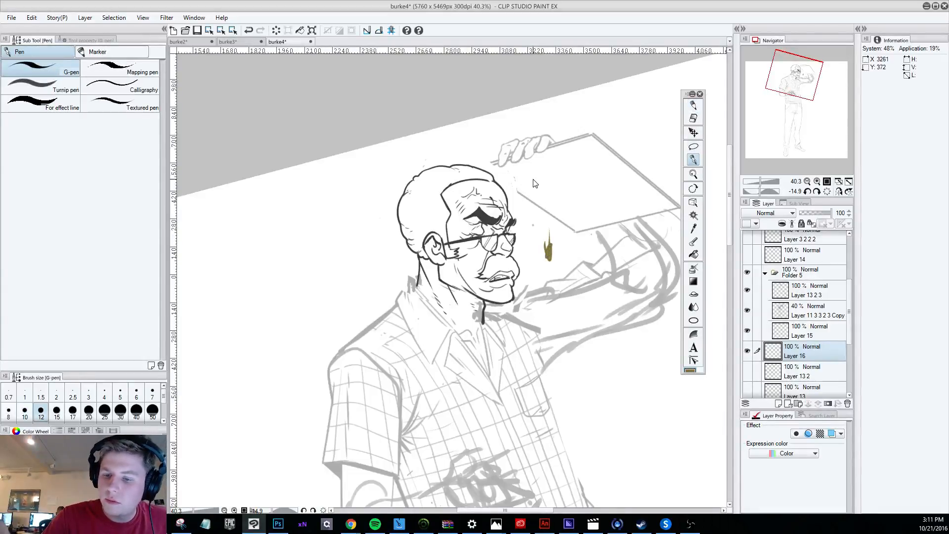
key(ctrl+z)
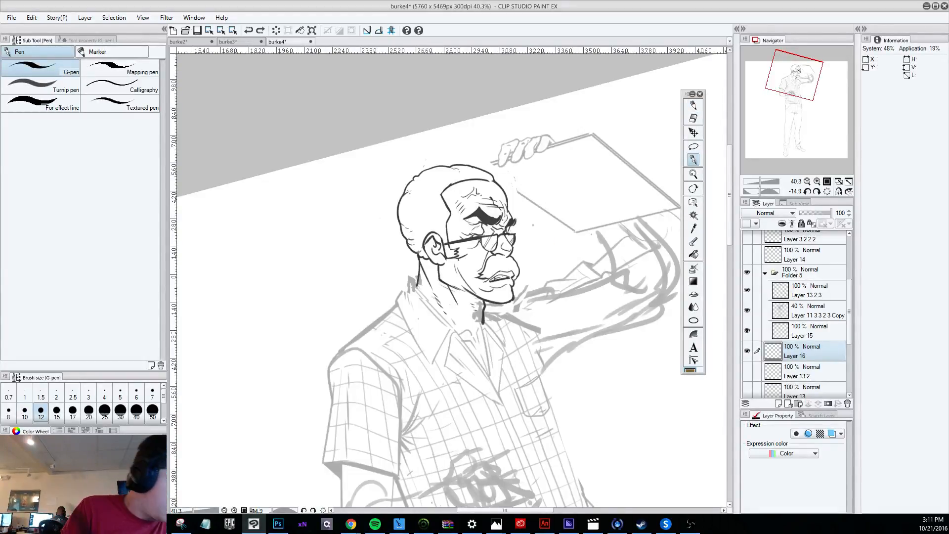
click(152, 409)
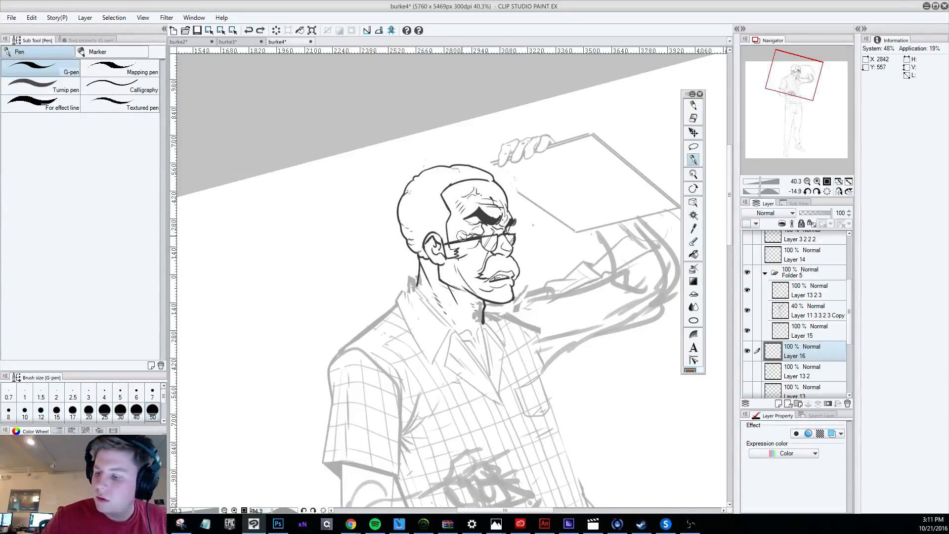
mouse_move(461, 236)
mouse_down()
mouse_move(436, 254)
mouse_move(428, 242)
mouse_move(442, 257)
mouse_move(420, 258)
mouse_move(423, 282)
mouse_move(459, 330)
mouse_move(481, 303)
mouse_move(430, 277)
mouse_move(458, 279)
mouse_move(425, 272)
mouse_move(452, 259)
mouse_move(467, 270)
mouse_move(470, 302)
mouse_up()
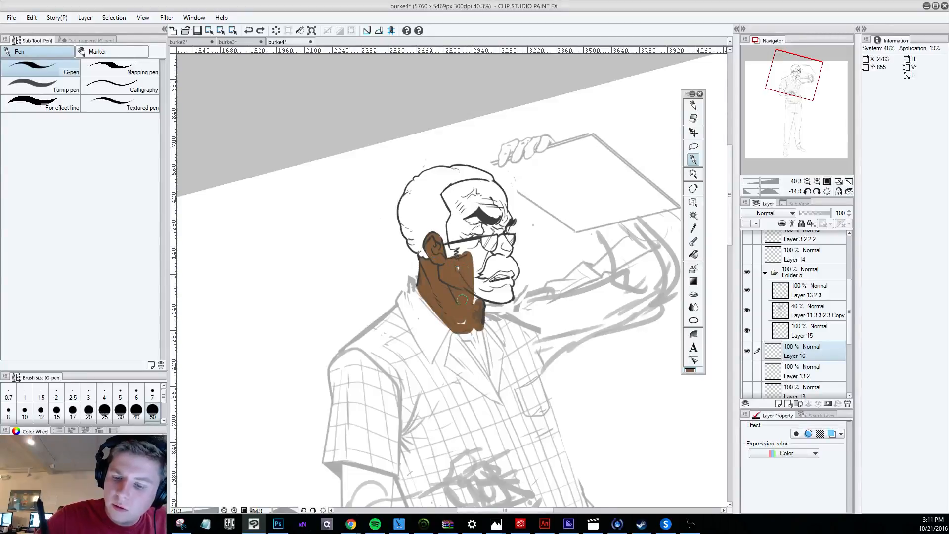
mouse_move(470, 270)
mouse_down()
mouse_move(479, 225)
mouse_move(468, 226)
mouse_move(461, 256)
mouse_move(447, 194)
mouse_move(451, 245)
mouse_up()
mouse_move(457, 210)
mouse_down()
mouse_move(445, 192)
mouse_move(486, 205)
mouse_move(470, 190)
mouse_move(488, 231)
mouse_move(504, 219)
mouse_move(466, 183)
mouse_move(499, 209)
mouse_move(484, 184)
mouse_move(498, 195)
mouse_move(503, 225)
mouse_move(496, 180)
mouse_up()
mouse_move(494, 247)
mouse_down()
mouse_move(496, 255)
mouse_move(507, 242)
mouse_move(481, 261)
mouse_move(474, 280)
mouse_move(487, 283)
mouse_move(477, 295)
mouse_move(491, 287)
mouse_move(498, 294)
mouse_move(489, 284)
mouse_move(497, 276)
mouse_move(509, 274)
mouse_move(508, 289)
mouse_up()
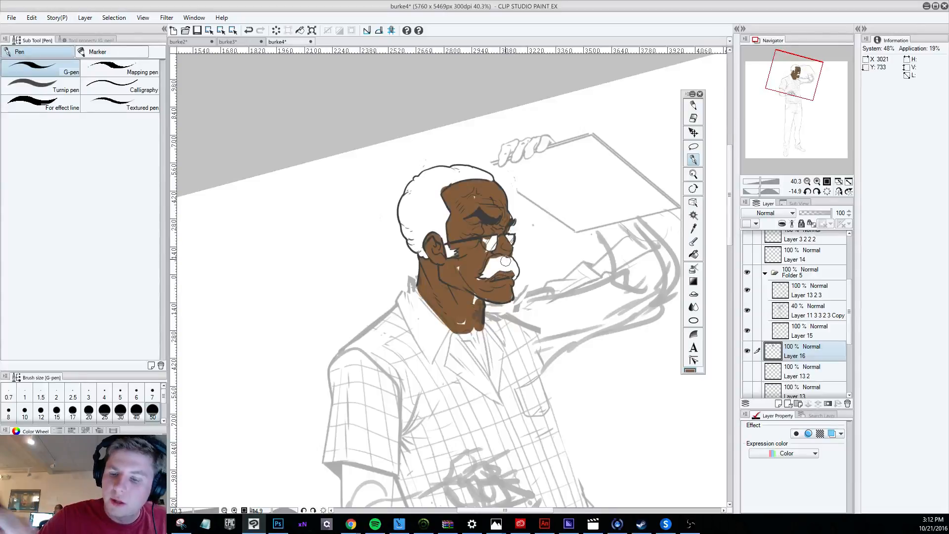
Turn the figure nearly upright and add another new layer directly beneath the brown skin layer.
scroll(504, 259, down, 5)
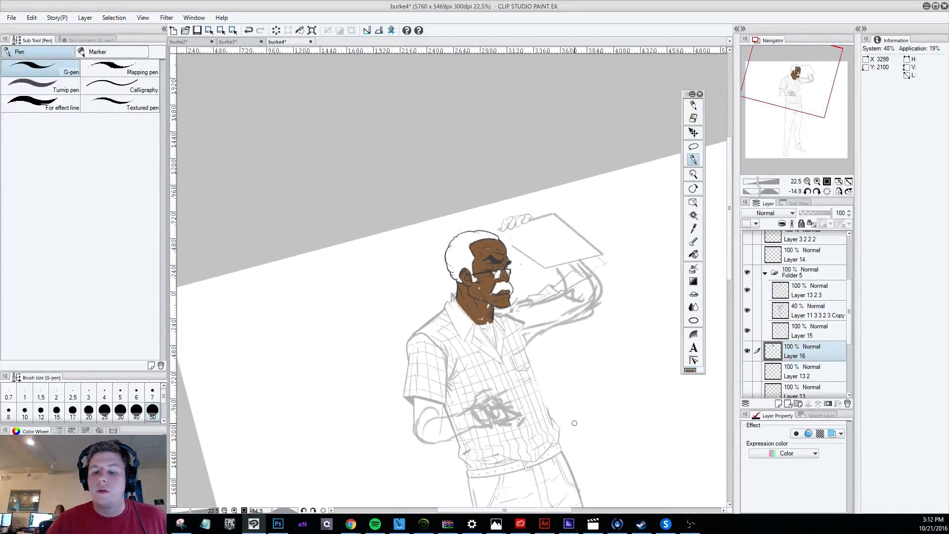
drag(580, 458, 540, 481)
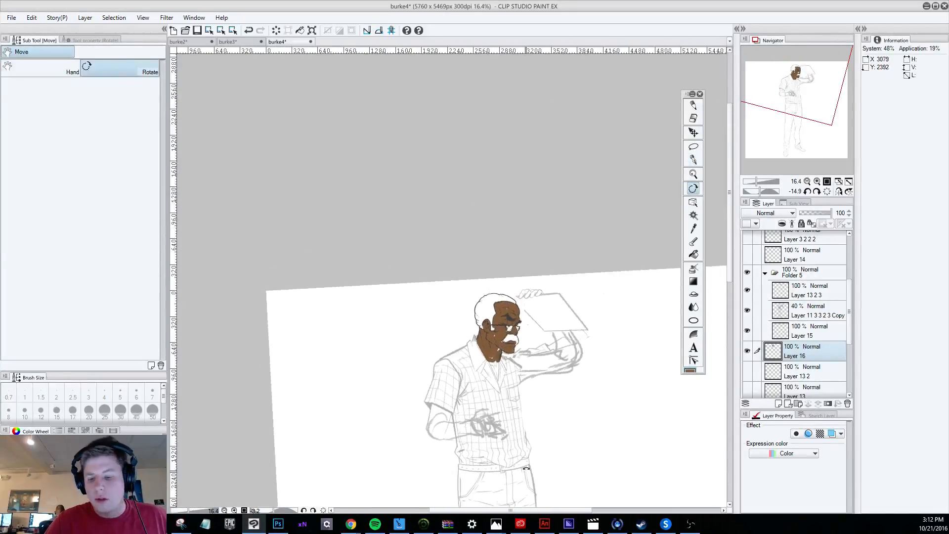
scroll(550, 410, up, 3)
scroll(500, 334, up, 4)
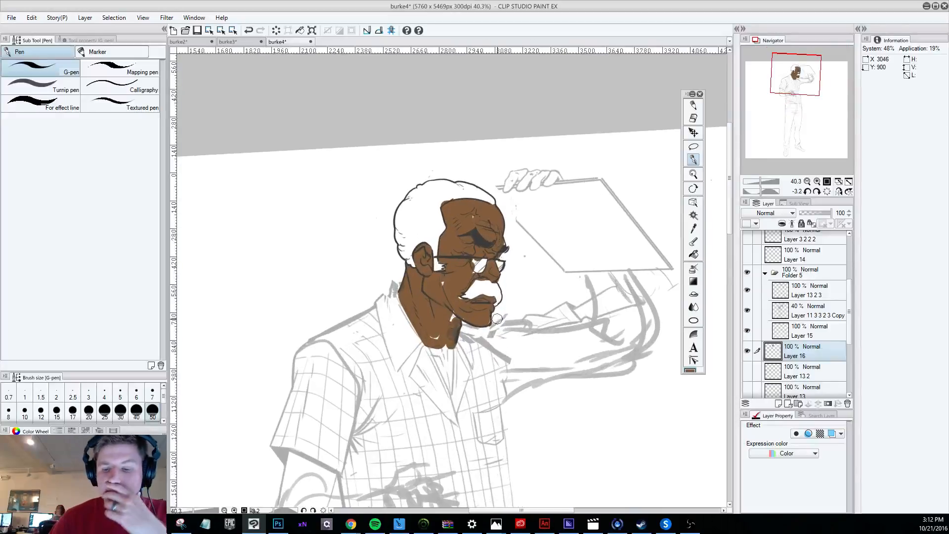
scroll(487, 318, down, 2)
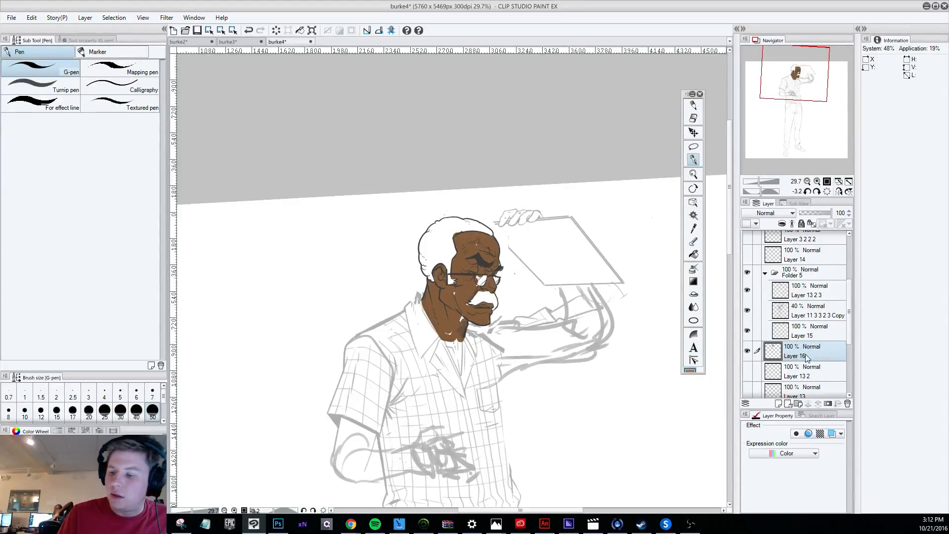
click(779, 403)
drag(799, 353, 800, 377)
Paint the hair, sideburn and moustache flat grey with the G-pen on Layer 17.
mouse_move(451, 257)
mouse_down()
mouse_move(447, 249)
mouse_move(426, 269)
mouse_move(426, 246)
mouse_move(449, 232)
mouse_move(431, 237)
mouse_move(429, 227)
mouse_move(455, 233)
mouse_move(444, 220)
mouse_move(477, 228)
mouse_move(470, 222)
mouse_move(488, 232)
mouse_up()
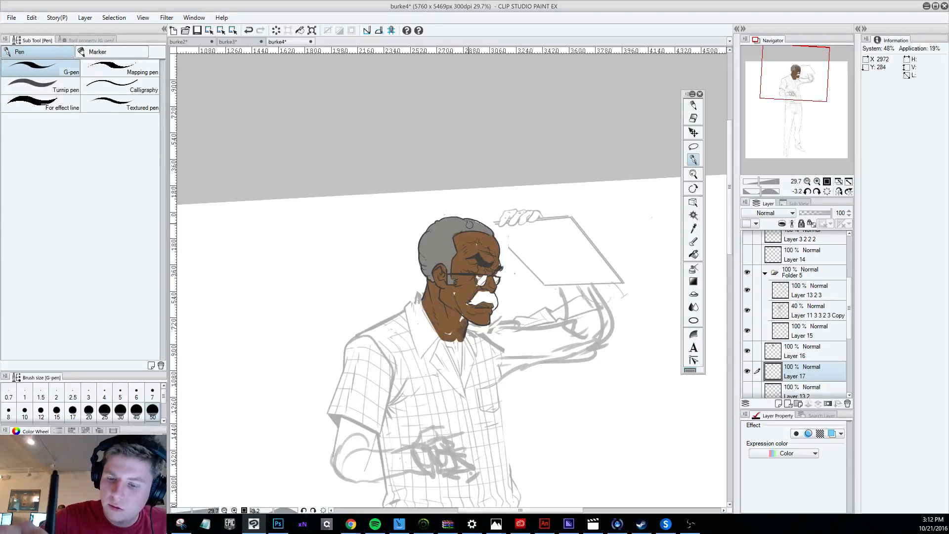
mouse_move(469, 299)
mouse_down()
mouse_move(493, 296)
mouse_move(480, 282)
mouse_up()
key(ctrl+z)
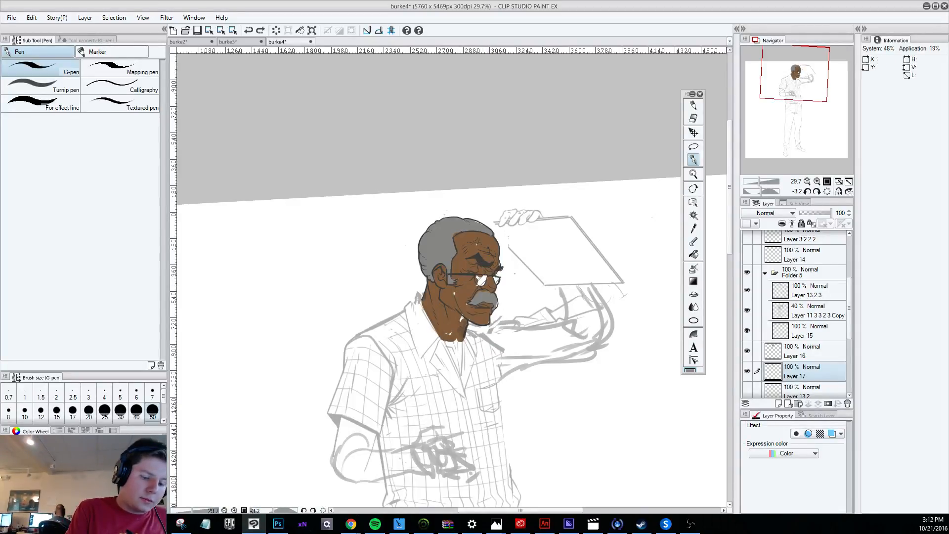
Colour both lenses of the glasses pale yellow with the G-pen.
drag(481, 277, 495, 280)
key(ctrl+z)
key(ctrl+z)
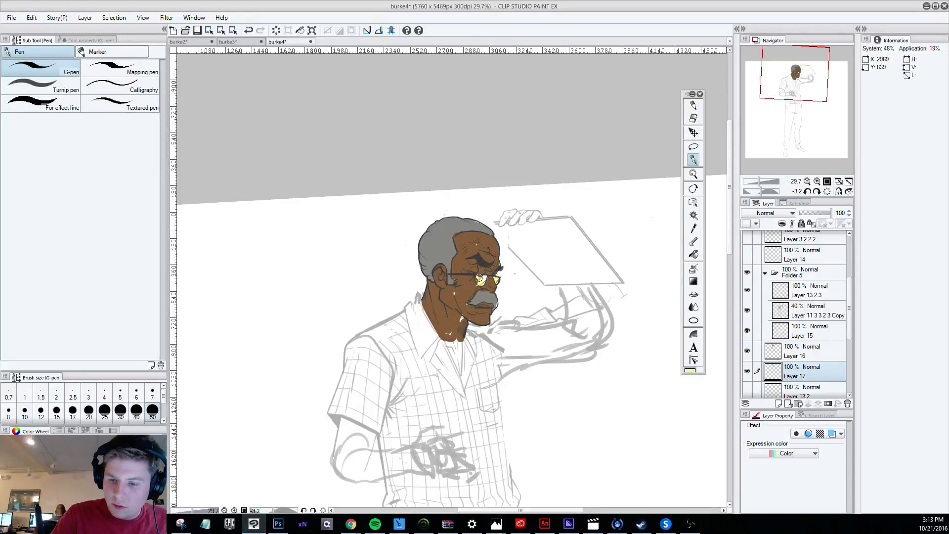
Fill the small white gaps in the brown of the forehead, cheek and neck with the Darker pencil at size 17.
scroll(551, 289, up, 4)
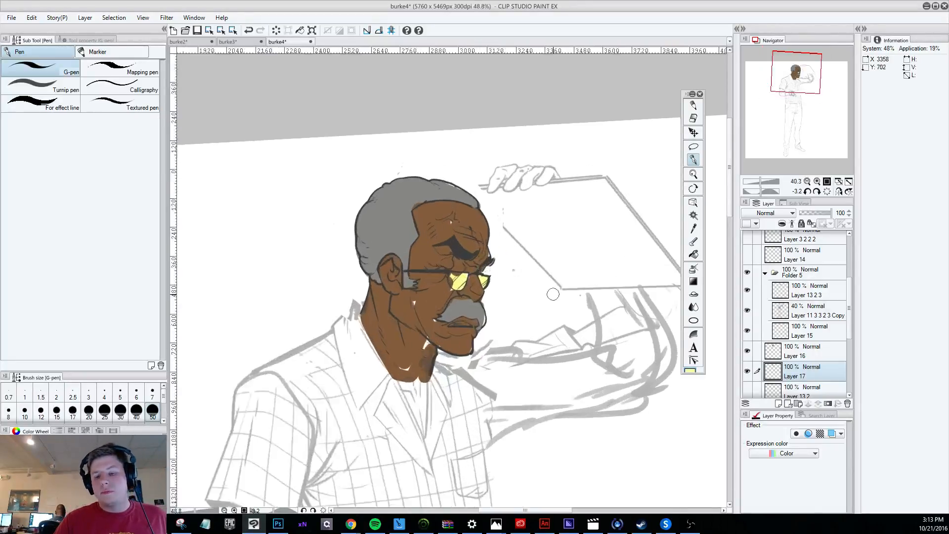
click(694, 118)
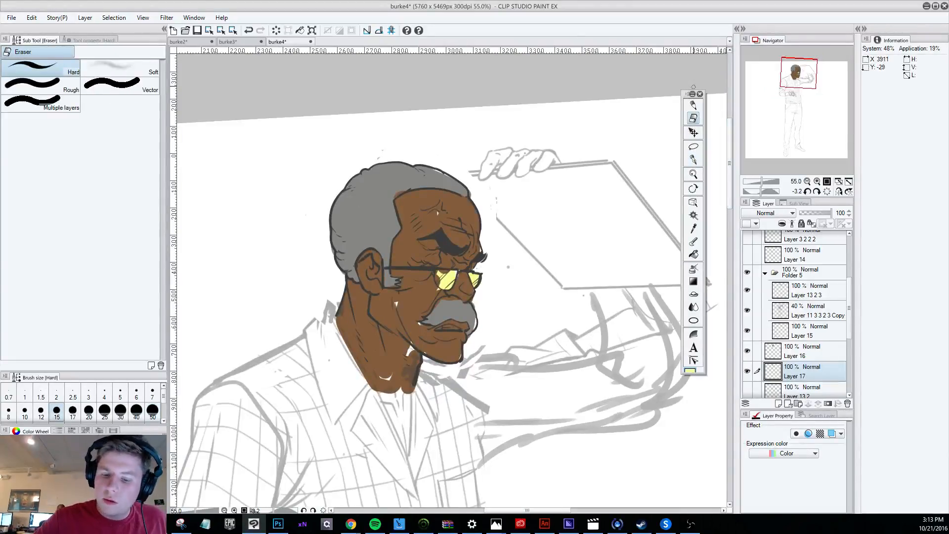
click(693, 105)
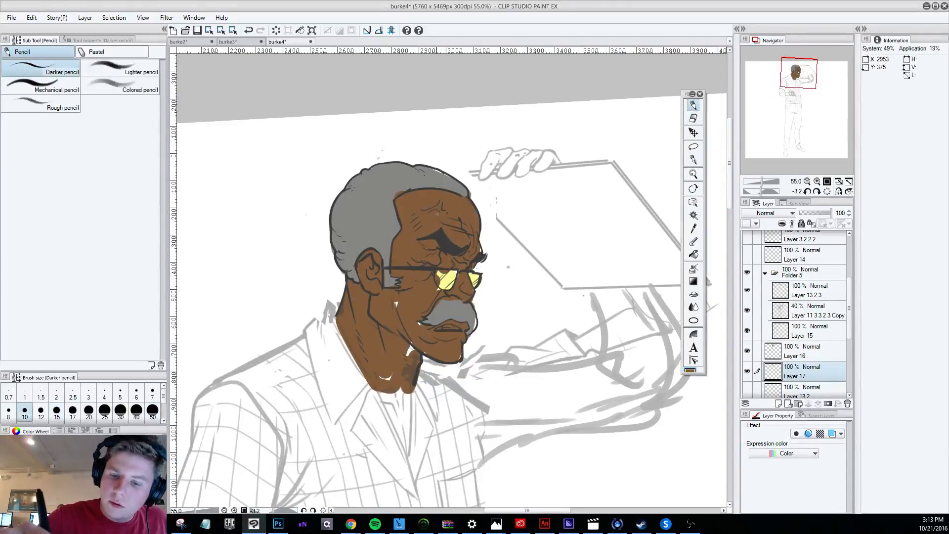
key(bracketright)
key(bracketright)
key(bracketright)
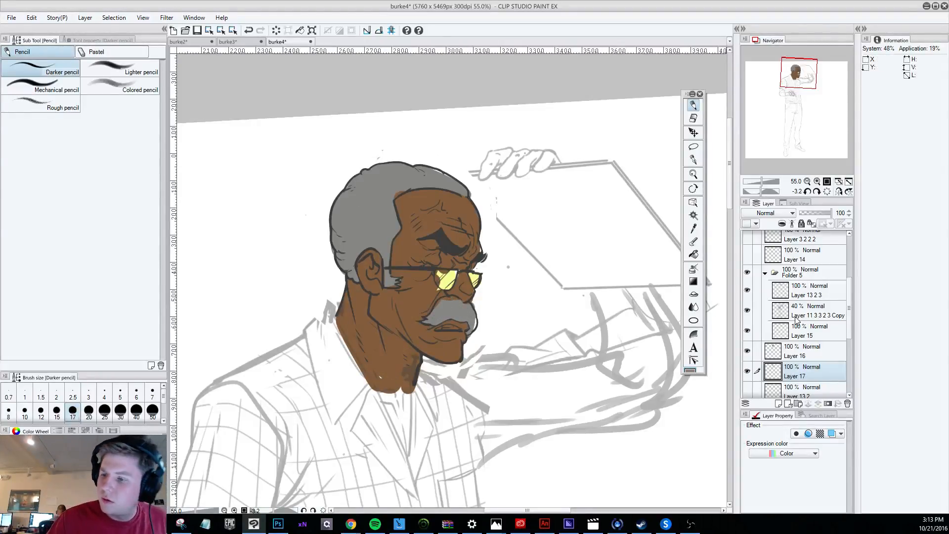
Clean up the edges of the grey hair and moustache on Layer 17 with the hard eraser and G-pen.
click(693, 118)
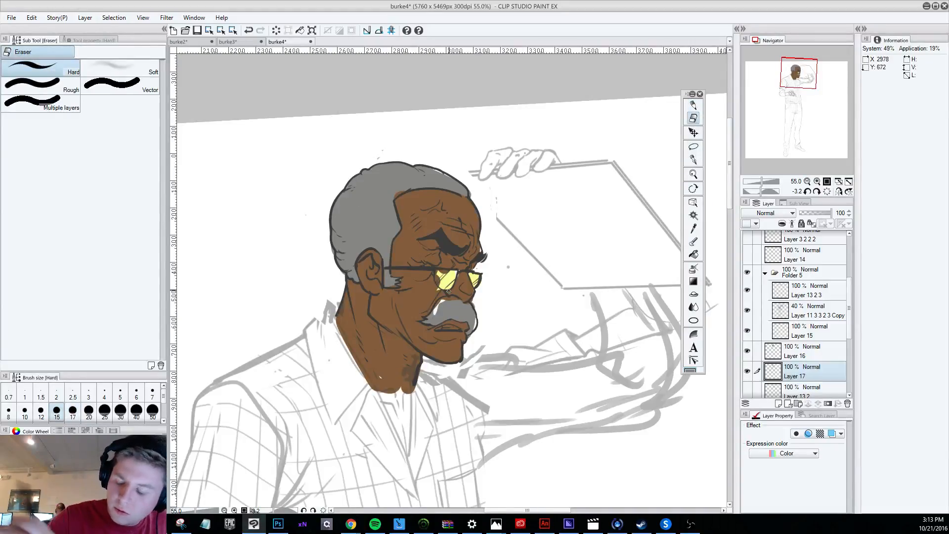
key(alt+])
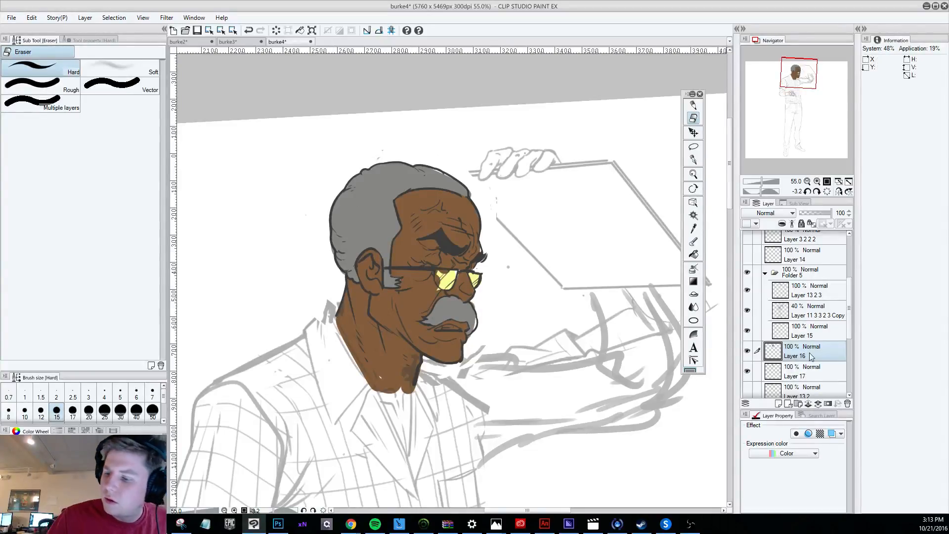
click(798, 372)
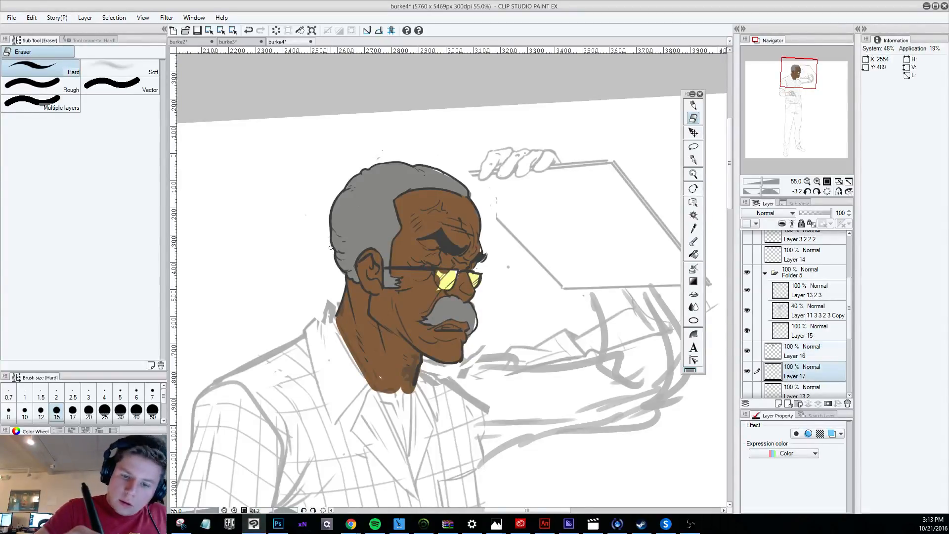
key(p)
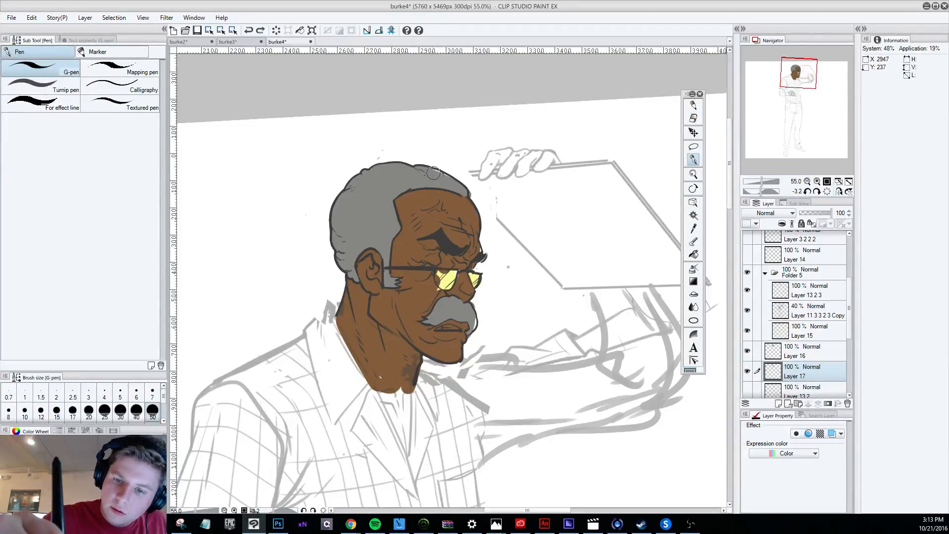
key(e)
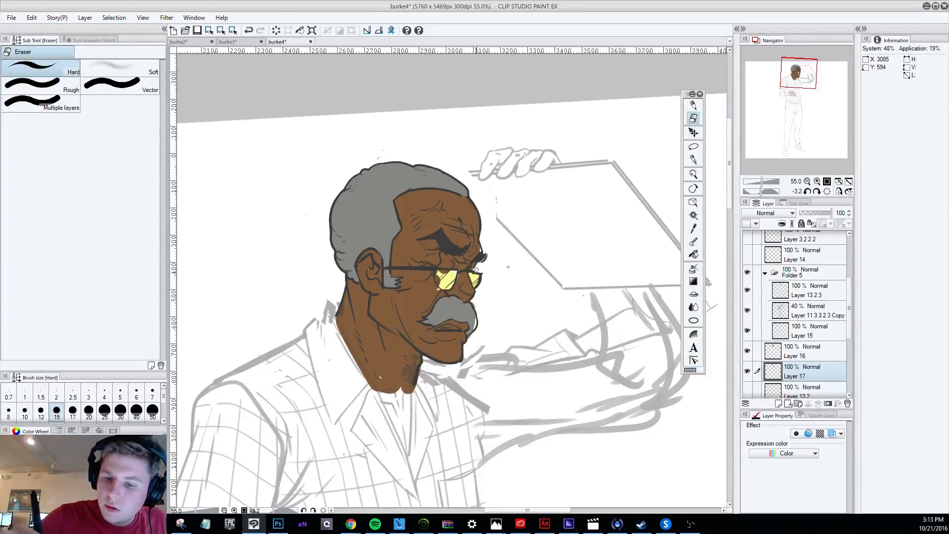
key(p)
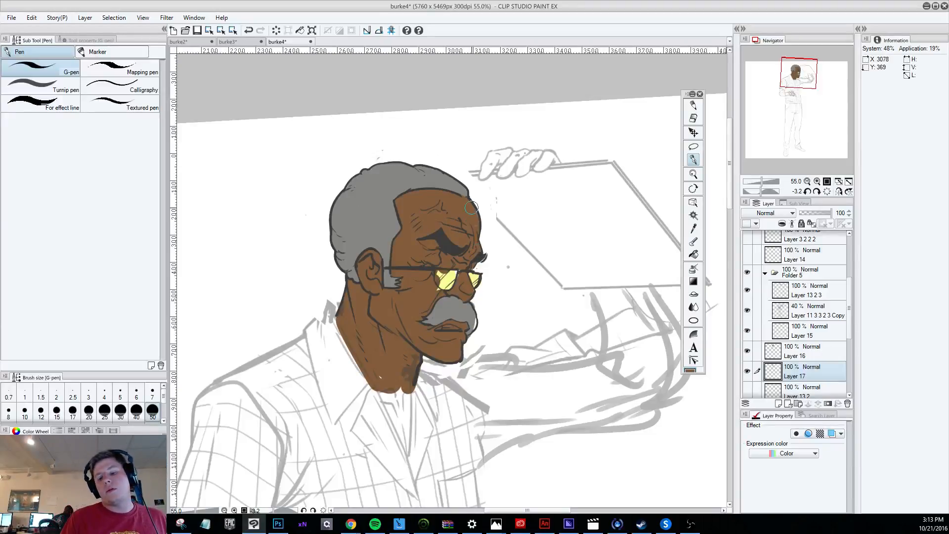
key(e)
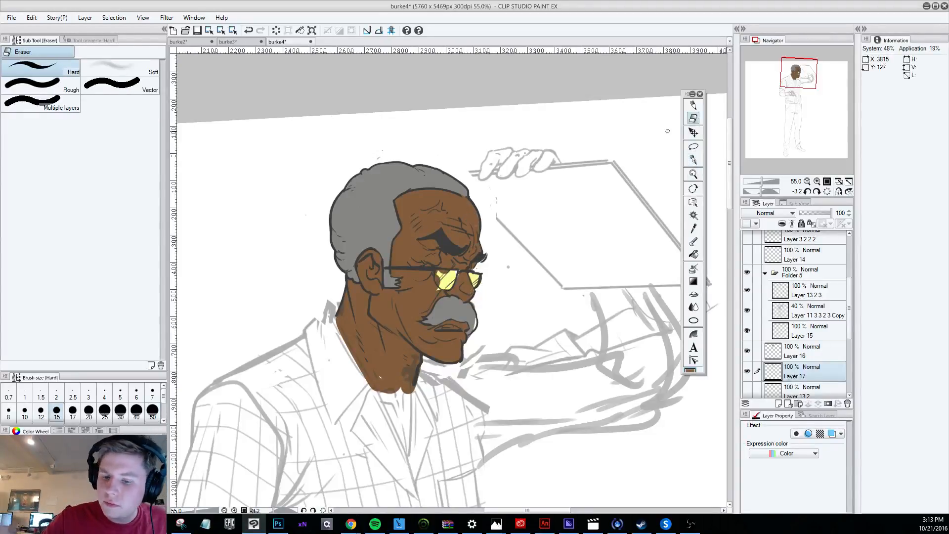
key(p)
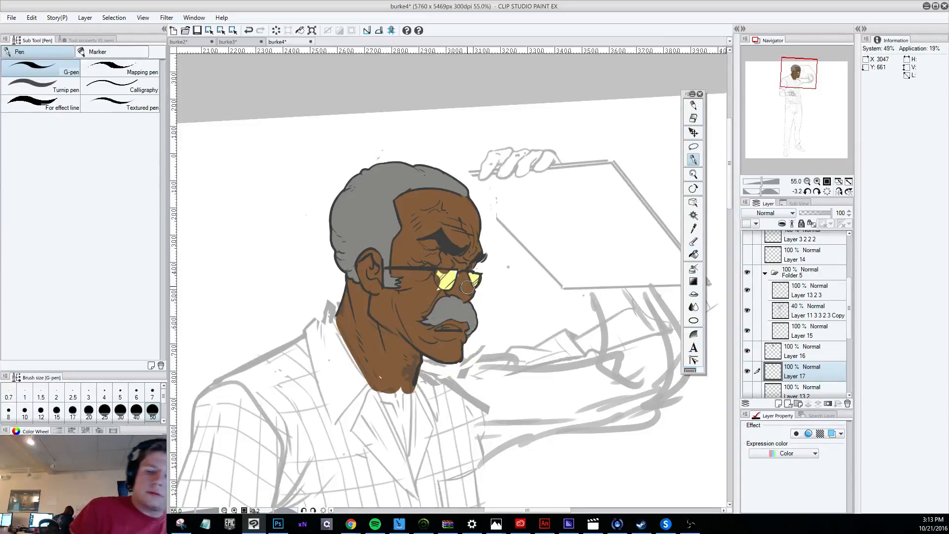
click(746, 371)
click(747, 371)
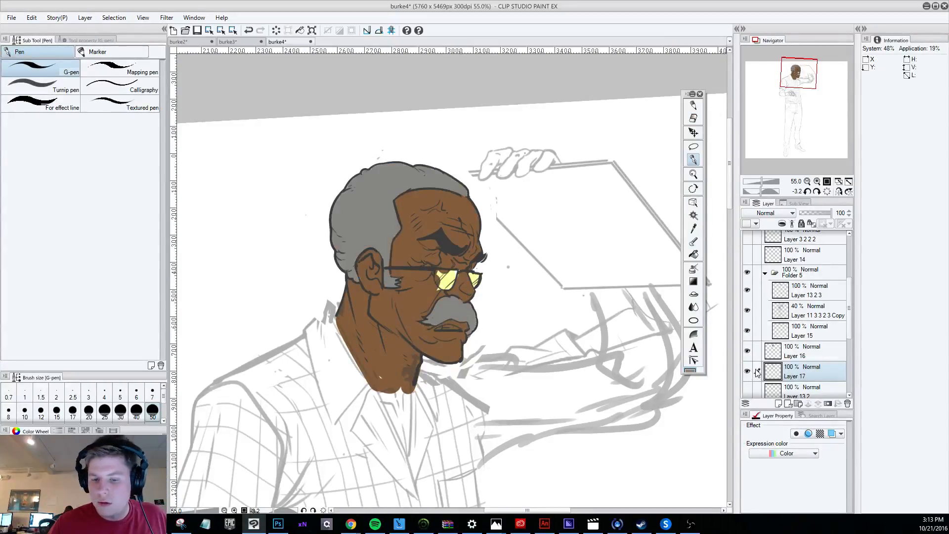
Touch up the pale yellow lenses and the brown skin around them on Layer 16 with the G-pen.
click(796, 351)
alt+click(441, 280)
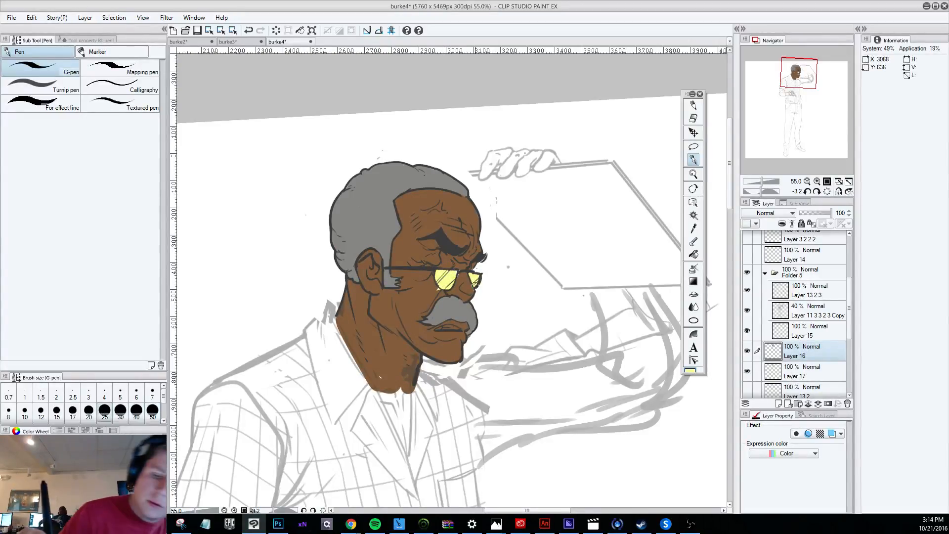
key(bracketleft)
key(bracketleft)
key(bracketleft)
key(bracketleft)
key(bracketleft)
key(bracketleft)
alt+click(430, 279)
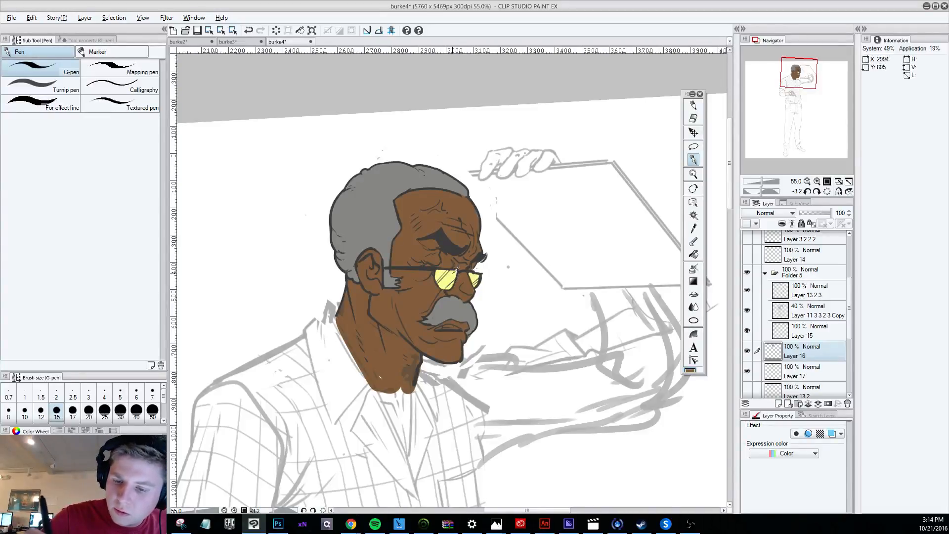
alt+click(455, 272)
Examine the coloured head both close up and against the whole figure.
scroll(450, 259, down, 6)
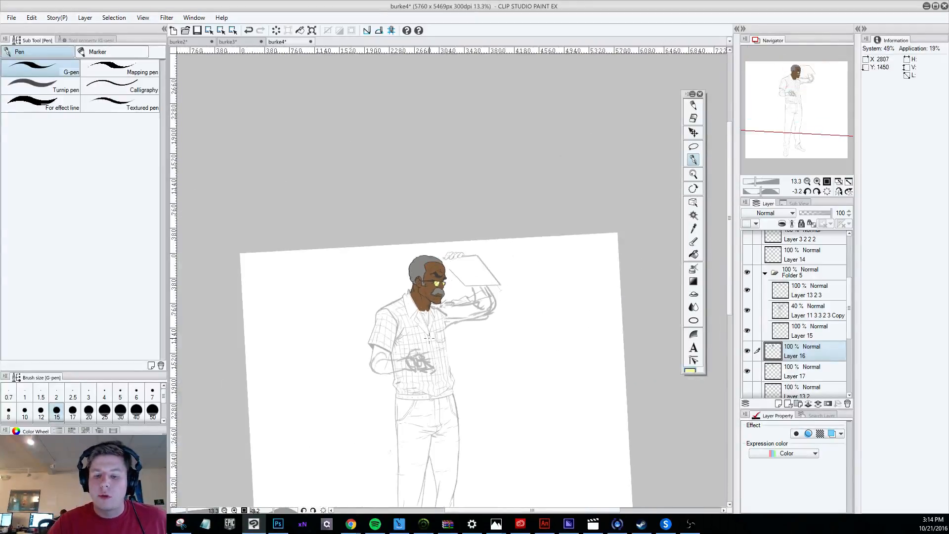
scroll(428, 338, up, 4)
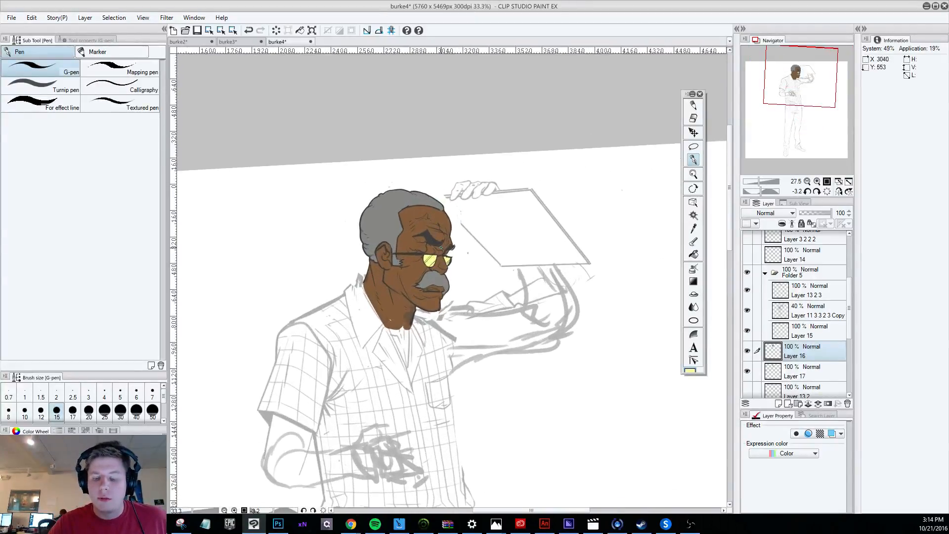
scroll(441, 248, down, 1)
scroll(439, 267, up, 1)
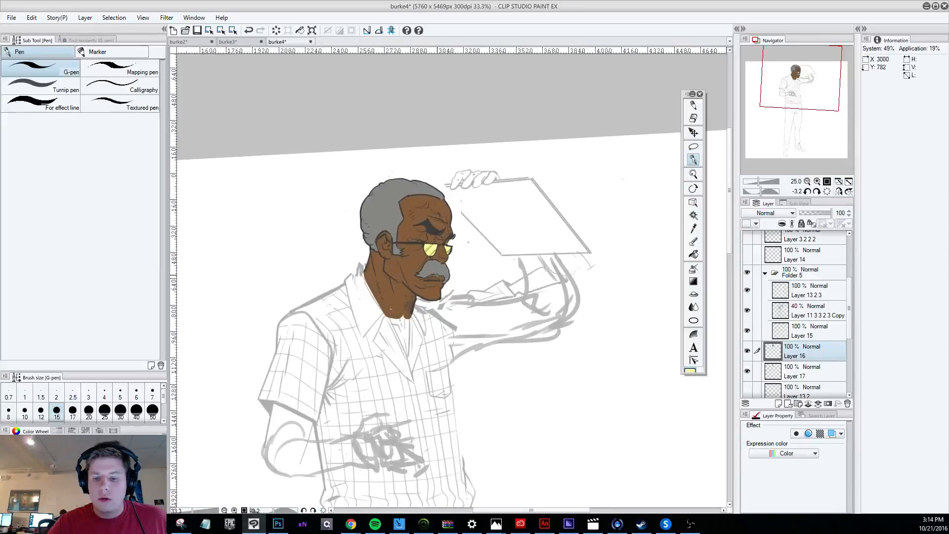
scroll(437, 275, up, 2)
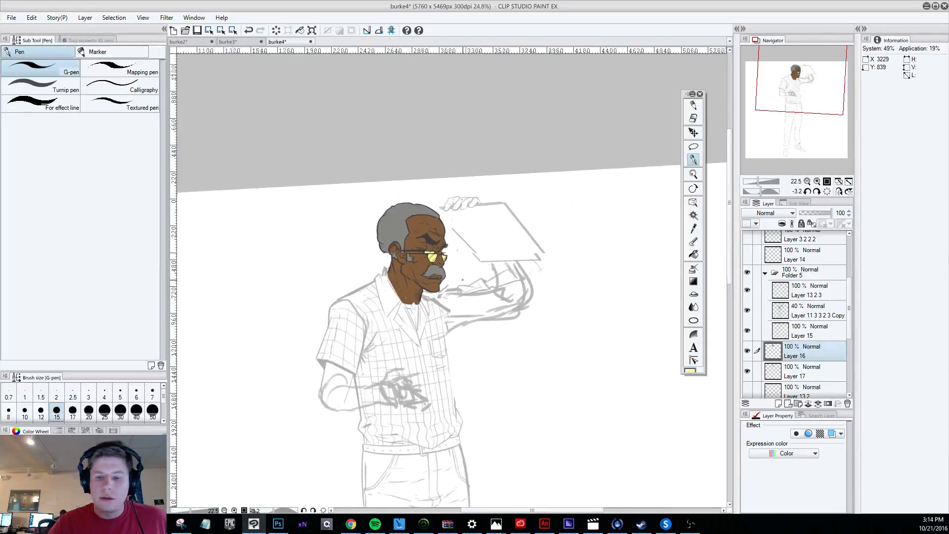
scroll(464, 240, up, 1)
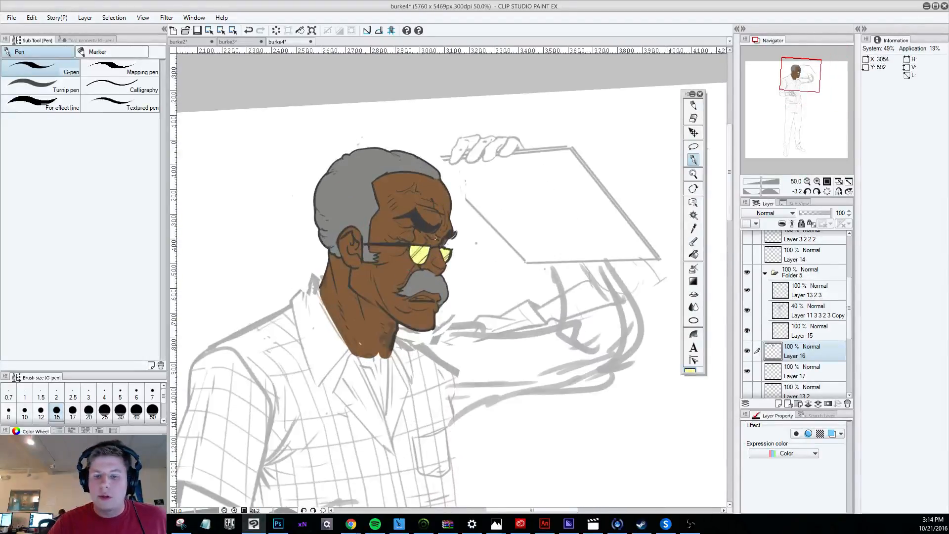
scroll(456, 238, down, 2)
scroll(472, 302, down, 1)
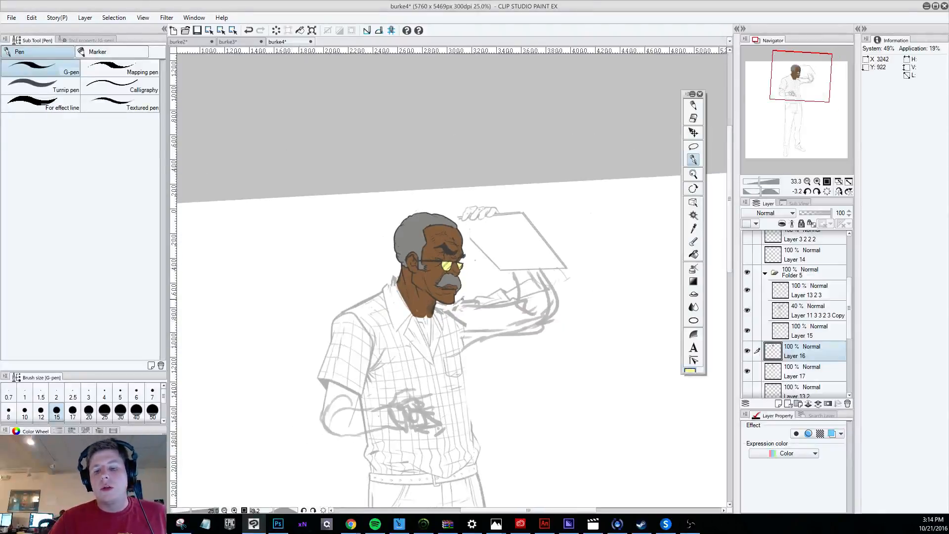
scroll(472, 302, down, 2)
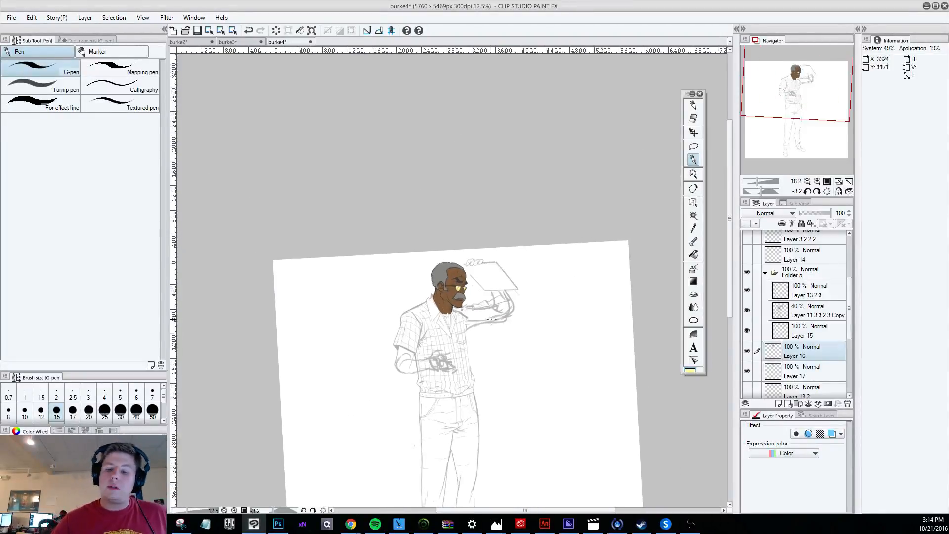
drag(727, 258, 726, 289)
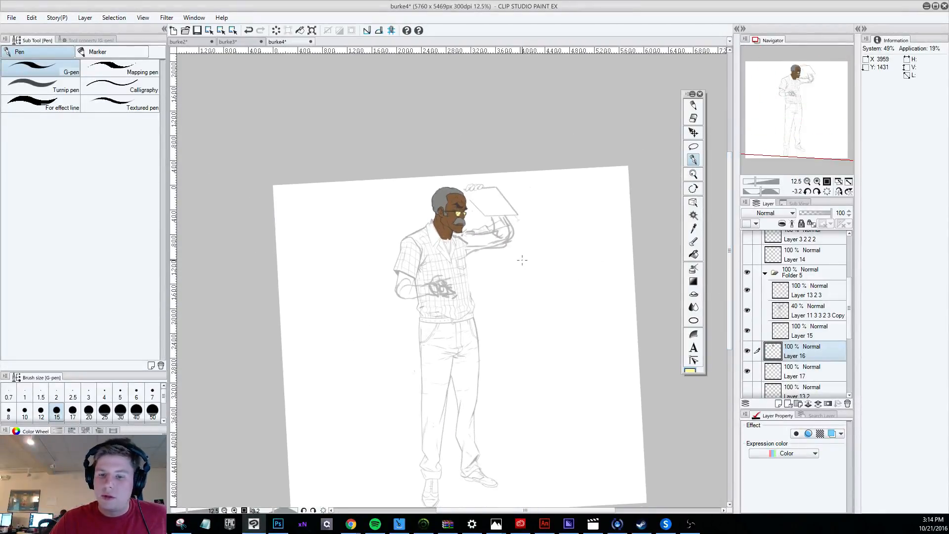
scroll(481, 275, up, 1)
scroll(455, 262, up, 3)
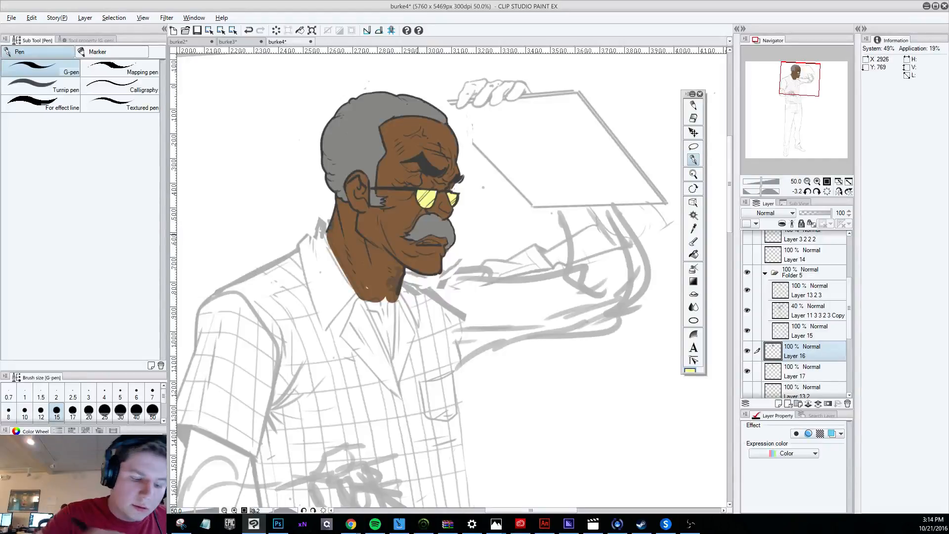
Paint the teeth between the lips off-white on Layer 16 with the G-pen, redoing the first stroke.
alt+click(418, 234)
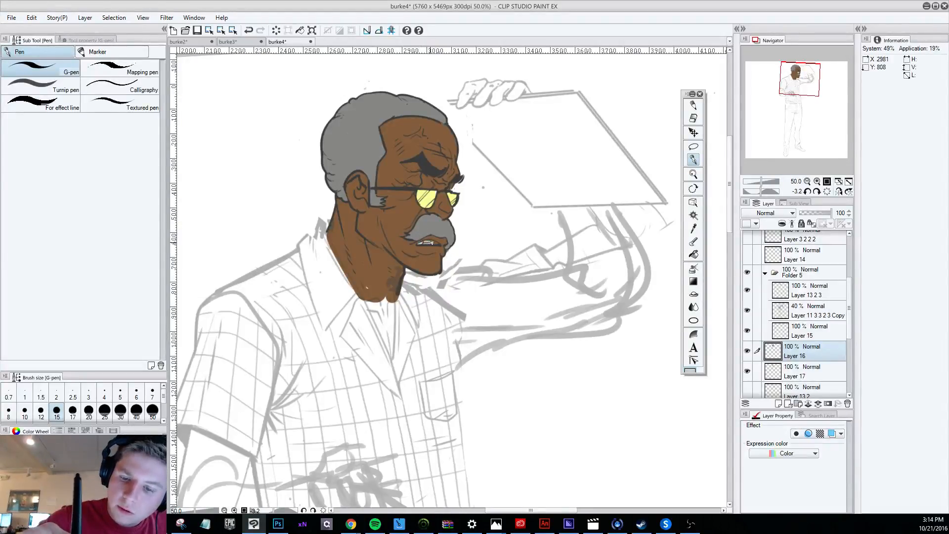
key(ctrl+z)
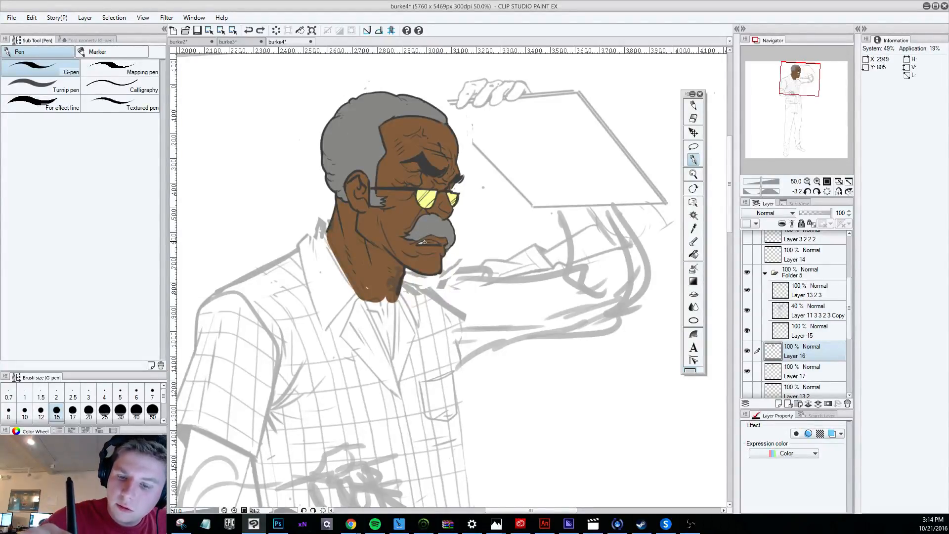
drag(429, 244, 435, 240)
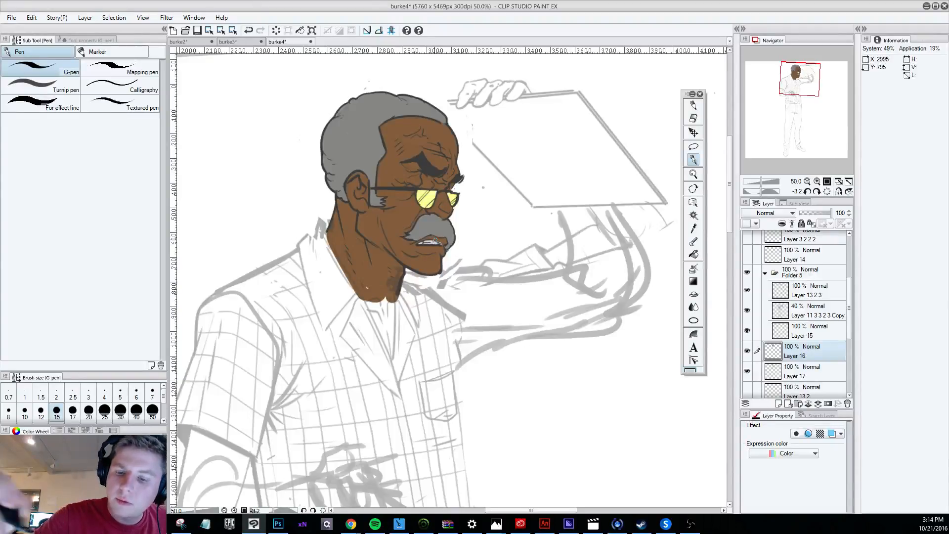
Turn the canvas to -1.5 degrees, add a new layer above Layer 16 and set its blending mode to Overlay.
key(shift+space)
mouse_move(590, 440)
mouse_down()
mouse_move(684, 428)
mouse_move(591, 437)
mouse_up()
click(779, 402)
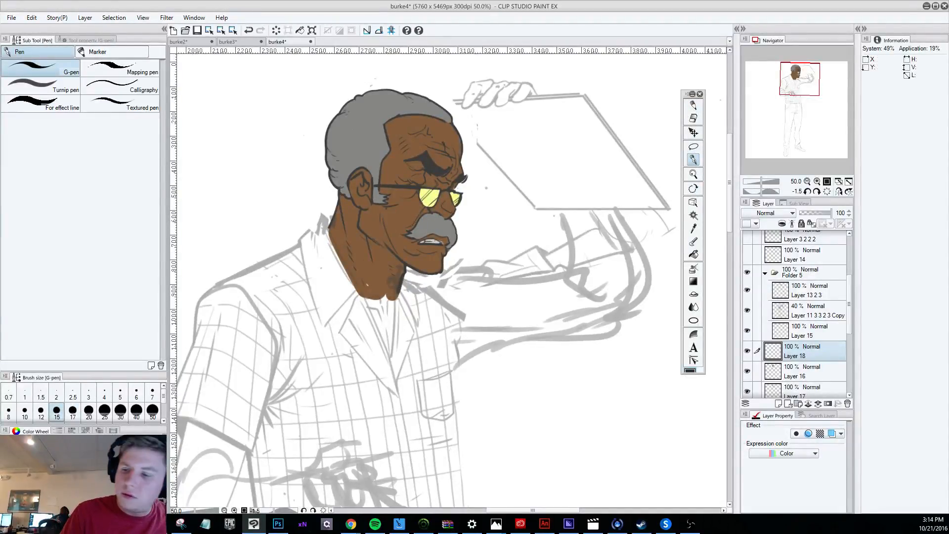
click(779, 213)
click(771, 346)
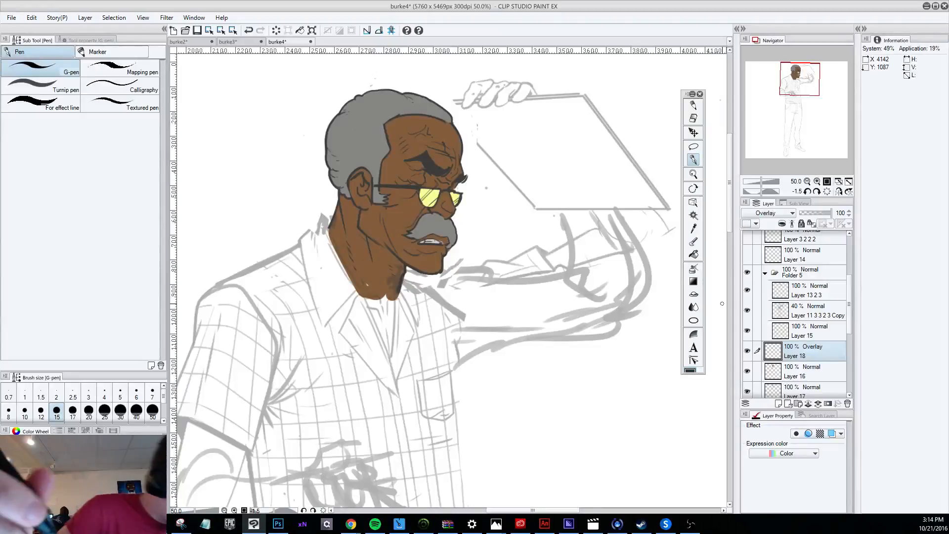
Try shading the cheek from the sideburn down to the jaw on the Overlay layer with the G-pen at size 20.
key(])
key(])
key(])
key(])
key(])
key(])
key(])
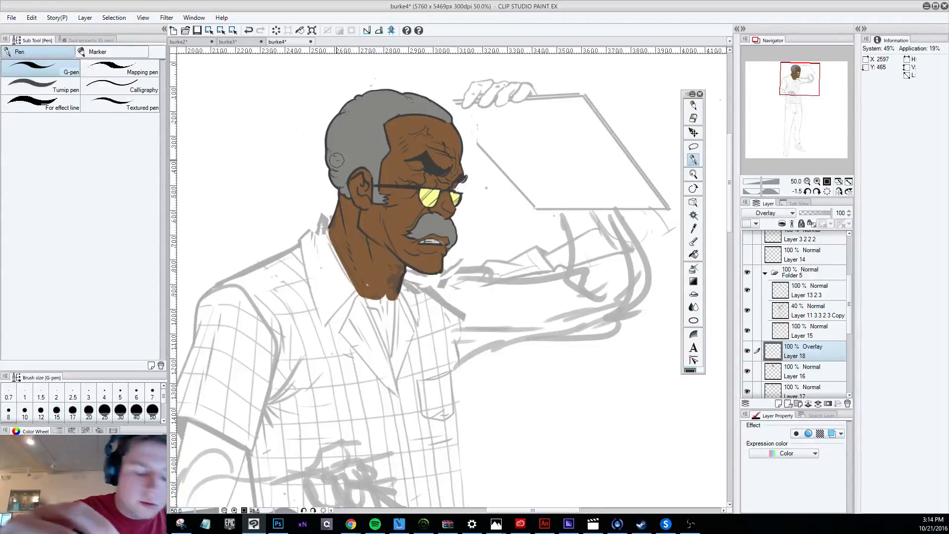
key([)
key([)
key([)
key([)
key([)
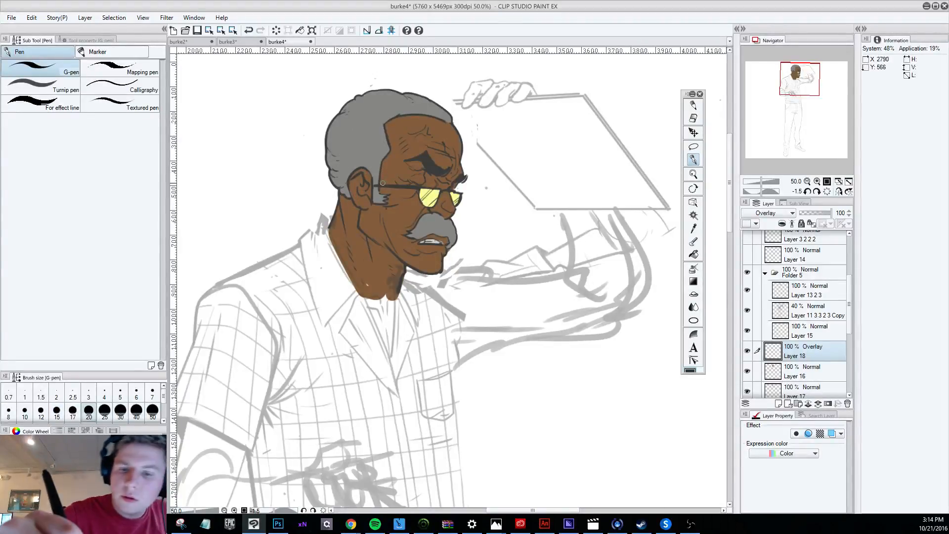
drag(384, 187, 403, 259)
drag(380, 207, 390, 247)
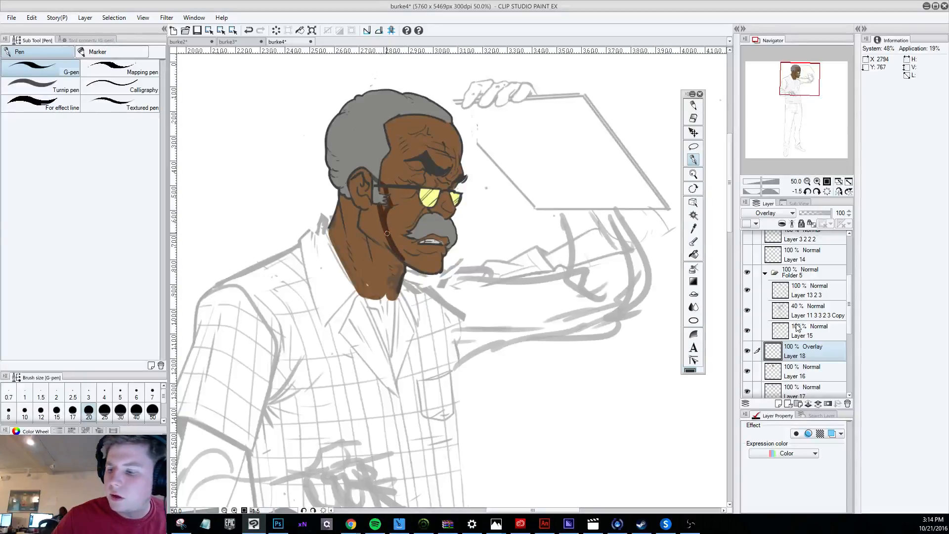
key(ctrl+z)
key(ctrl+z)
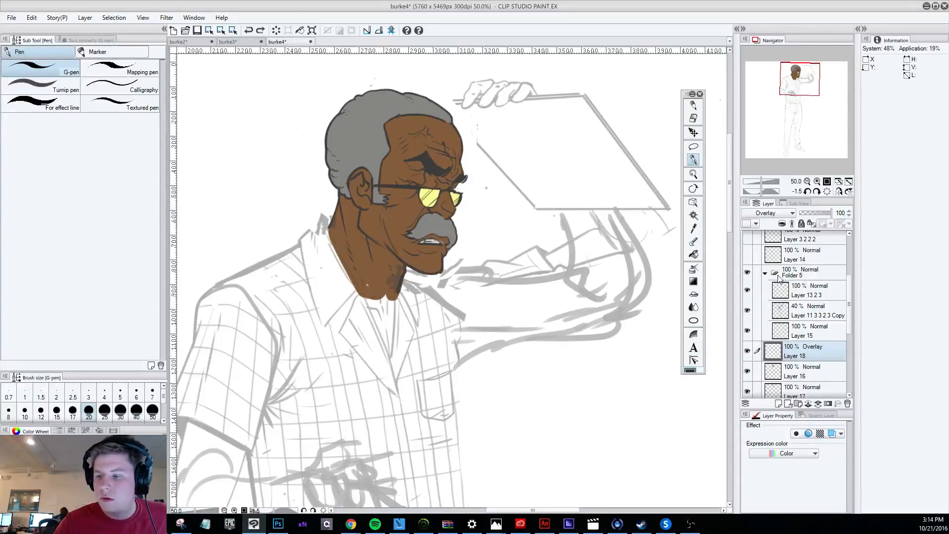
Duplicate Folder 5, hide the duplicate and make the original folder active.
drag(793, 276, 795, 266)
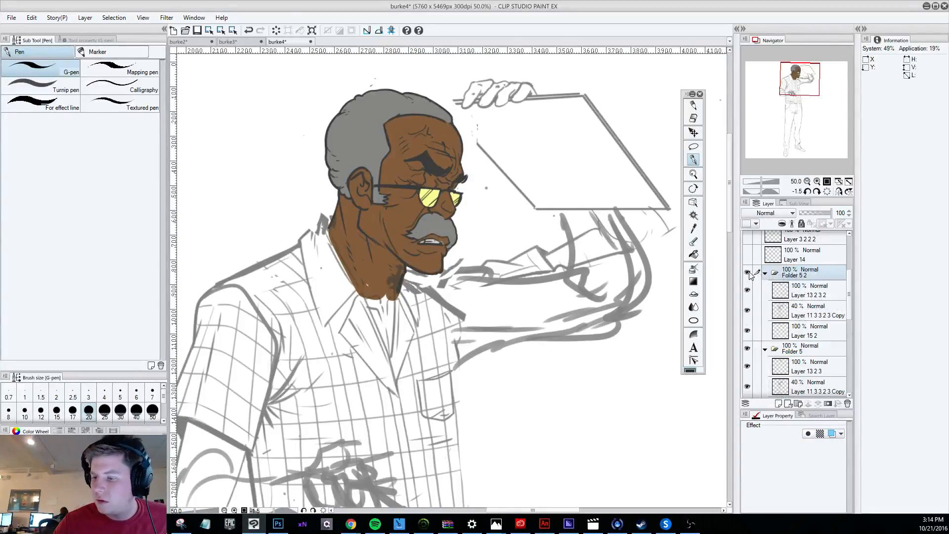
click(747, 274)
click(798, 346)
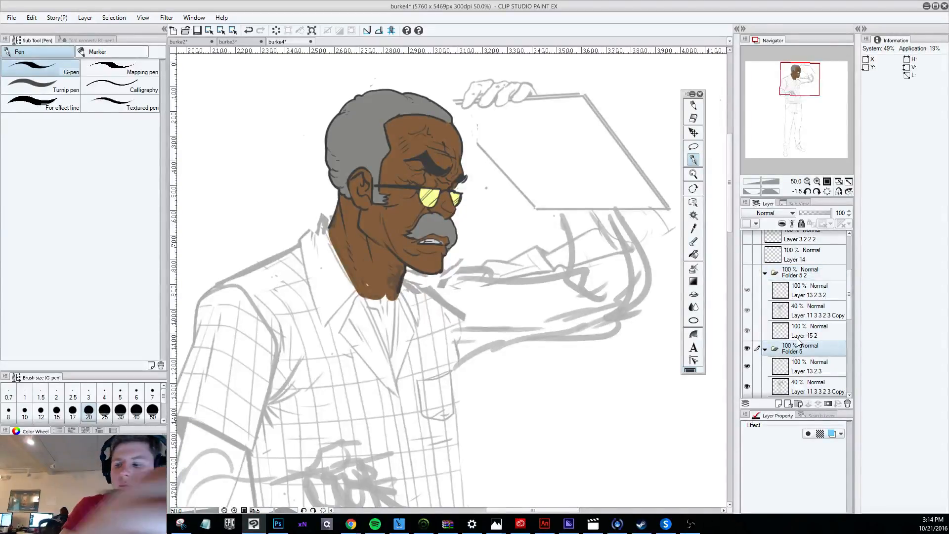
click(747, 365)
click(748, 366)
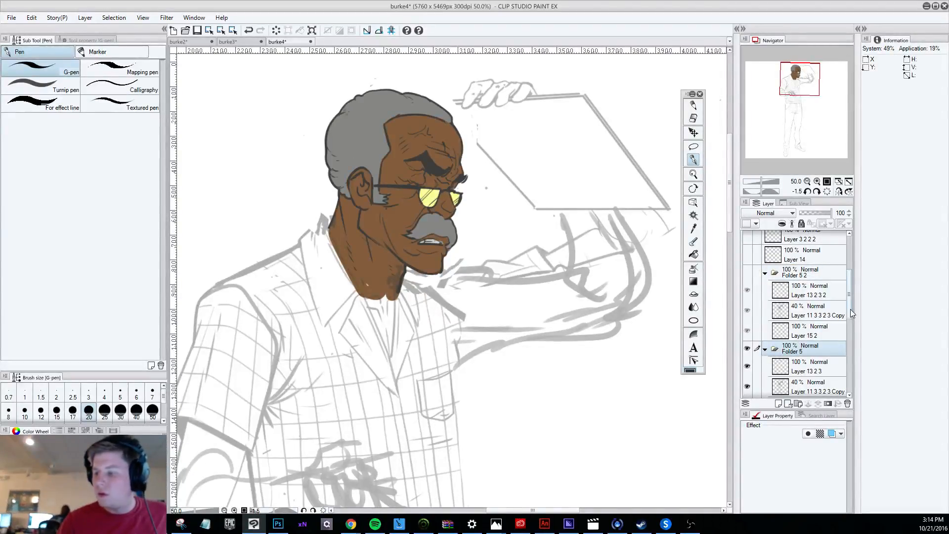
Try combining Layer 13 2 3 with the 40% Layer 11 3 3 2 3 Copy inside Folder 5.
drag(850, 309, 851, 332)
click(811, 290)
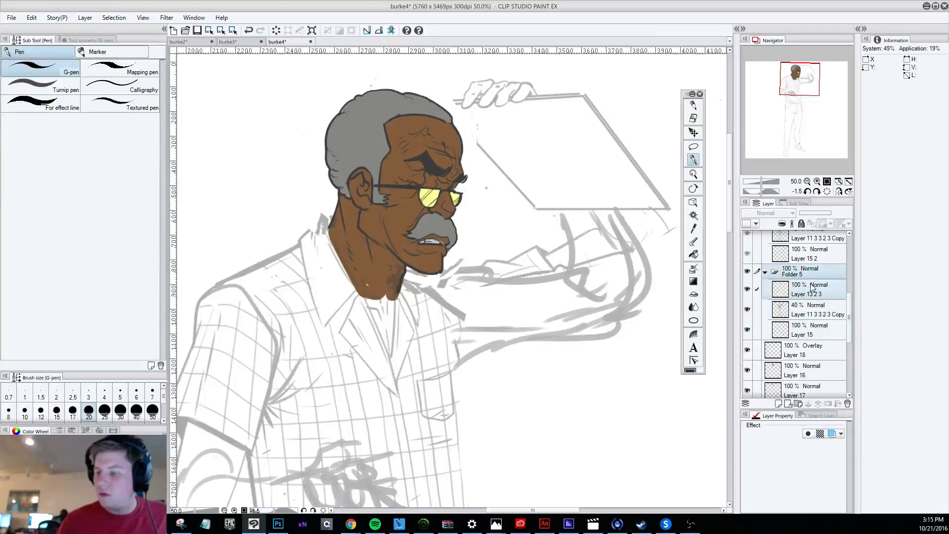
click(808, 336)
shift+click(811, 291)
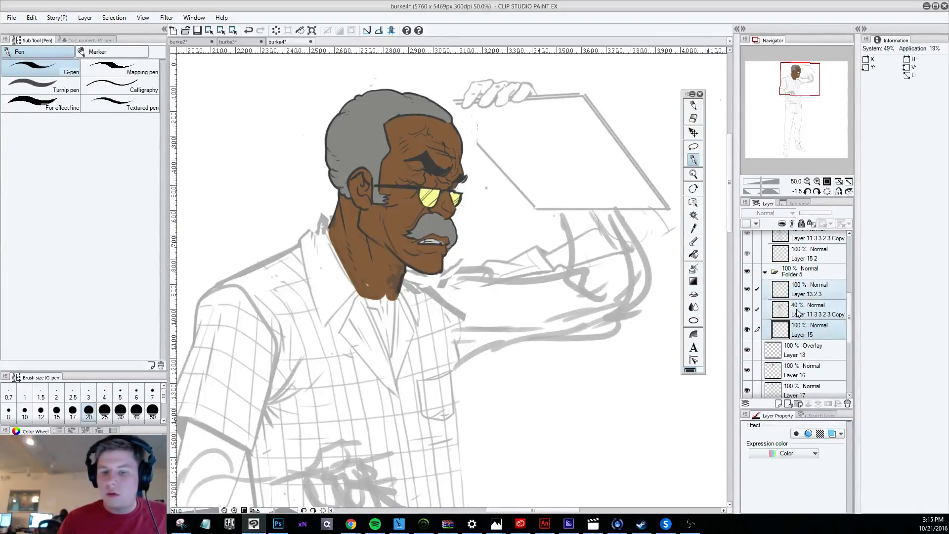
click(805, 317)
shift+click(808, 295)
right_click(809, 293)
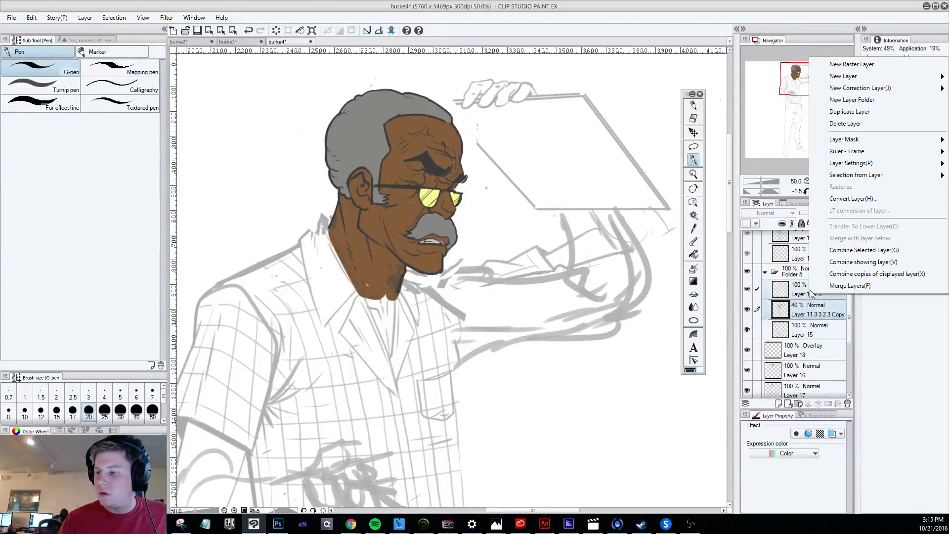
click(868, 250)
Try darkening the combined line and sketch layer with the Brightness/Contrast tonal correction.
click(31, 18)
mouse_move(157, 226)
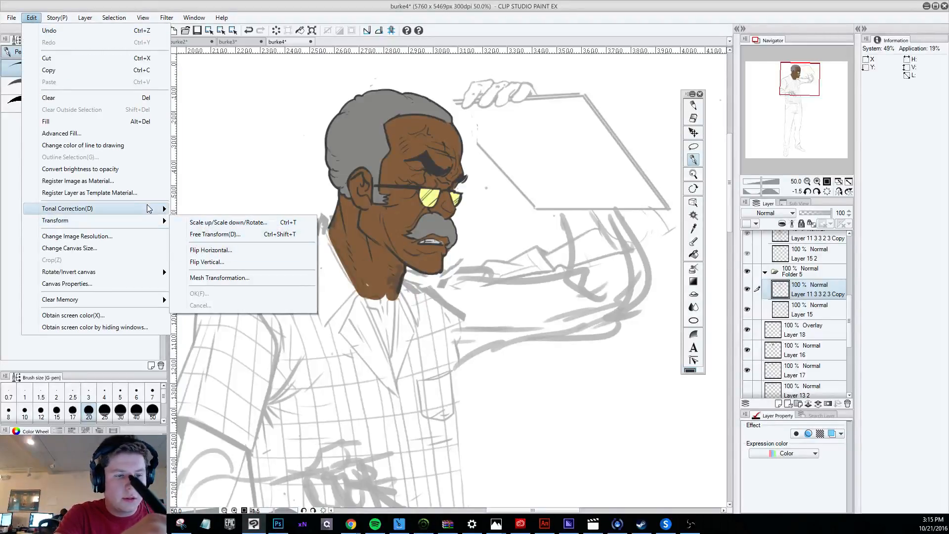
mouse_move(149, 208)
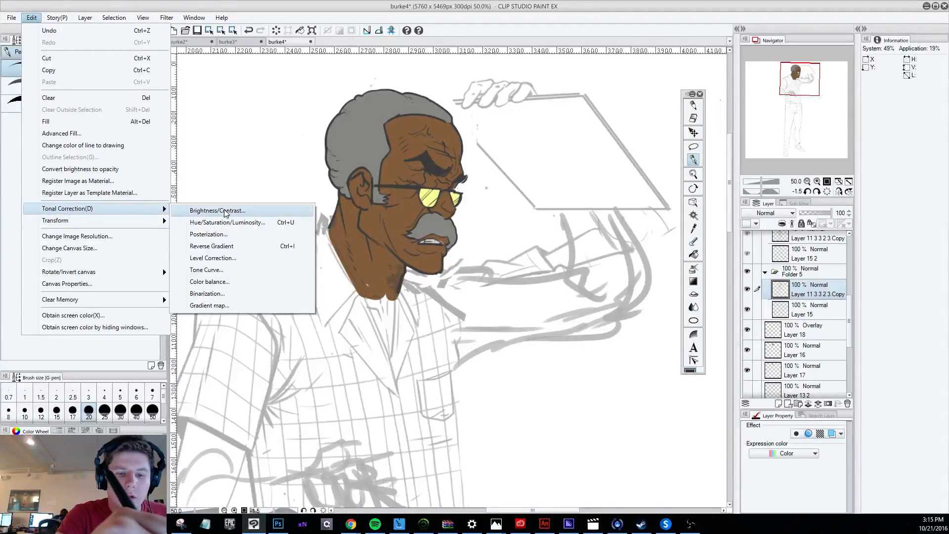
click(249, 211)
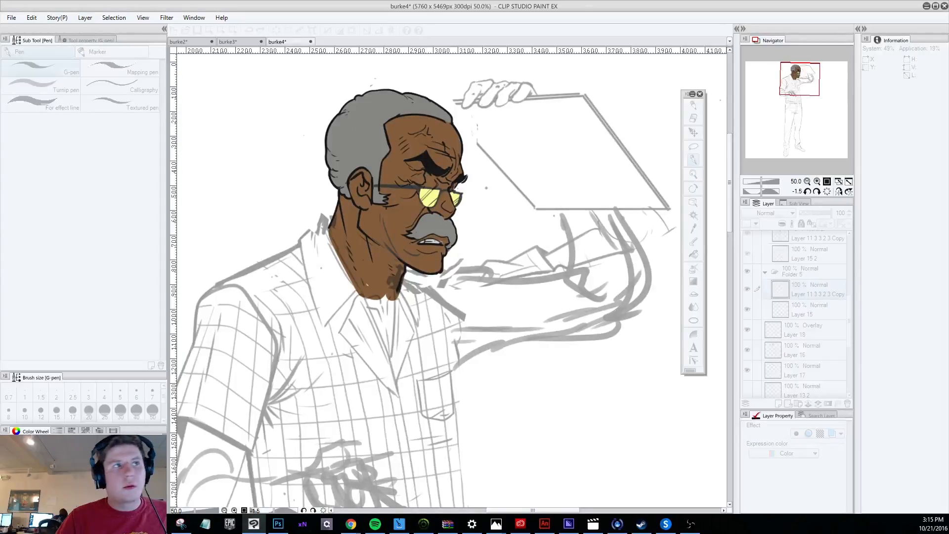
key(Return)
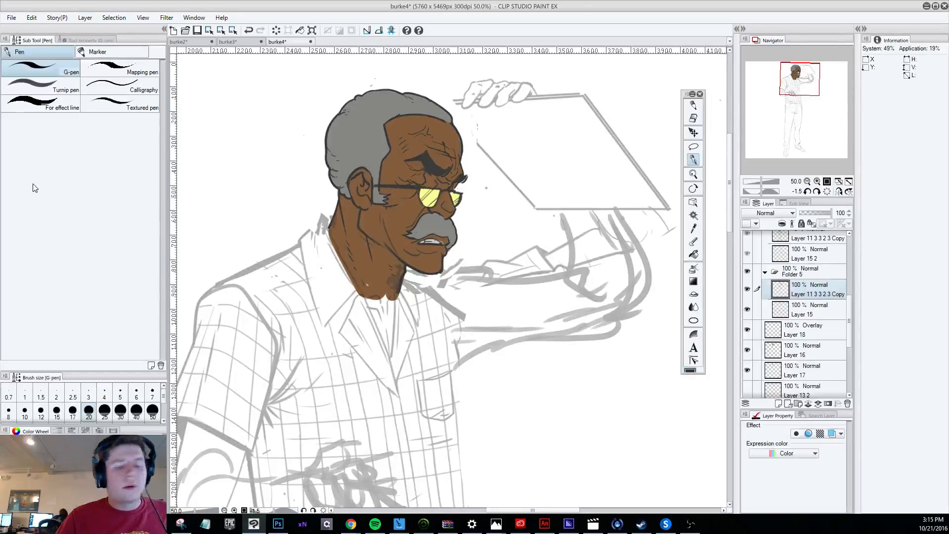
Toggle the visibility of Layer 15 and the combined layer, and undo back to before the layer merge.
click(747, 309)
click(747, 310)
click(748, 289)
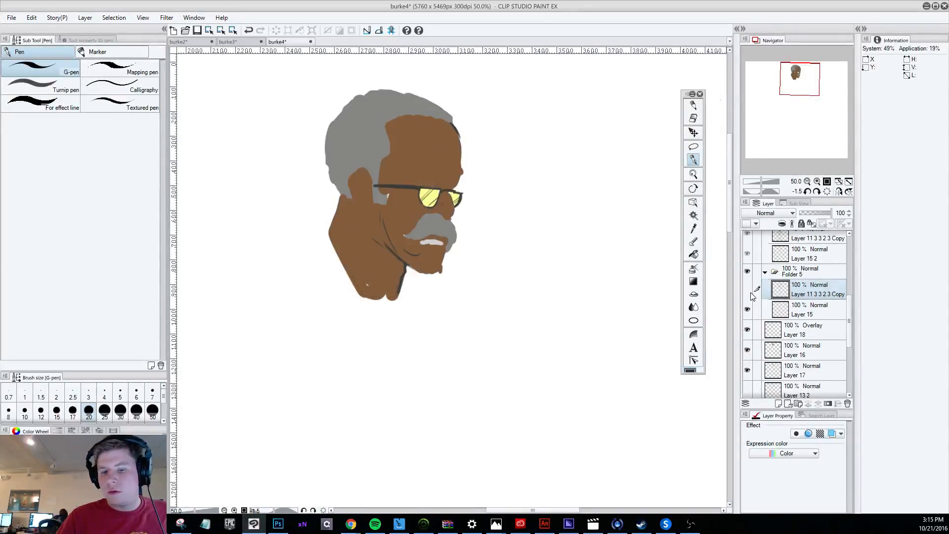
key(ctrl+z)
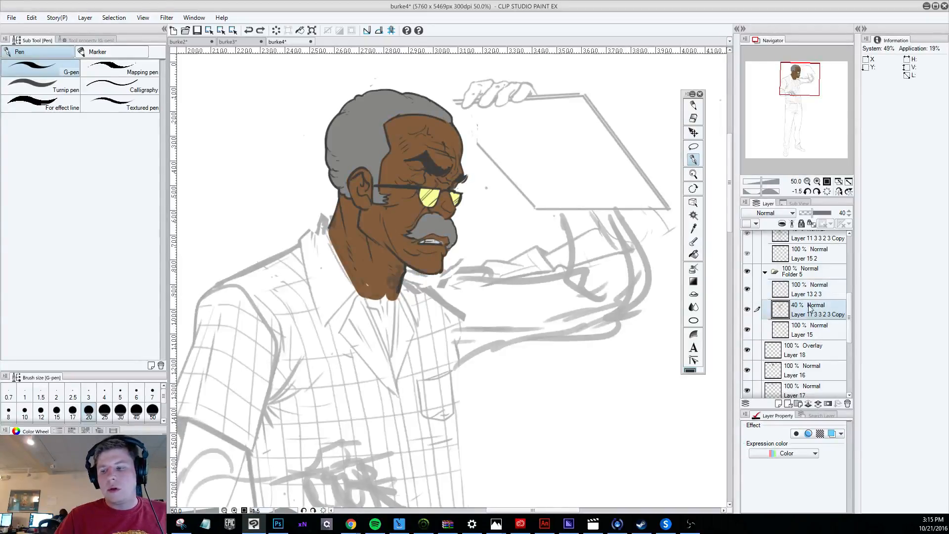
Move the 40% sketch layer below Layer 15 in Folder 5 and combine Layer 13 2 3 with Layer 15.
drag(795, 315, 798, 334)
click(803, 289)
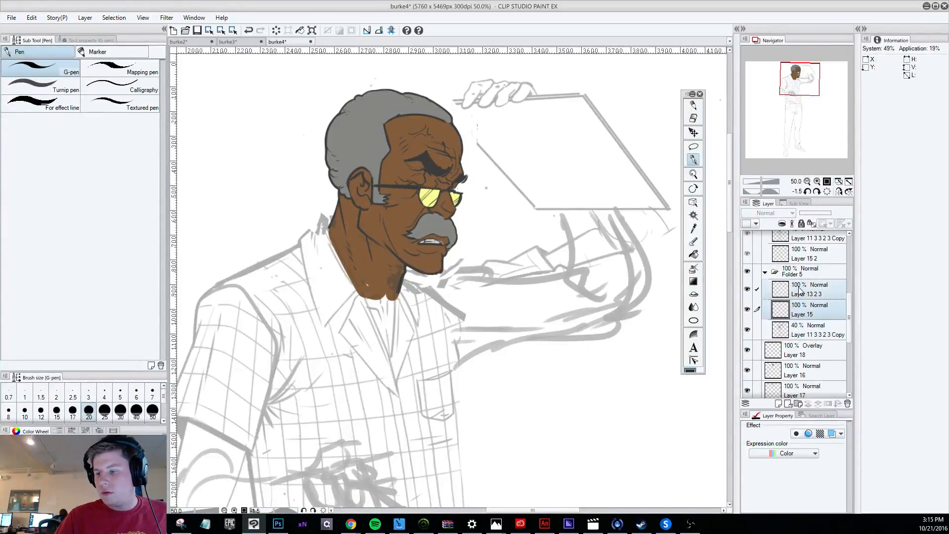
right_click(803, 290)
click(835, 242)
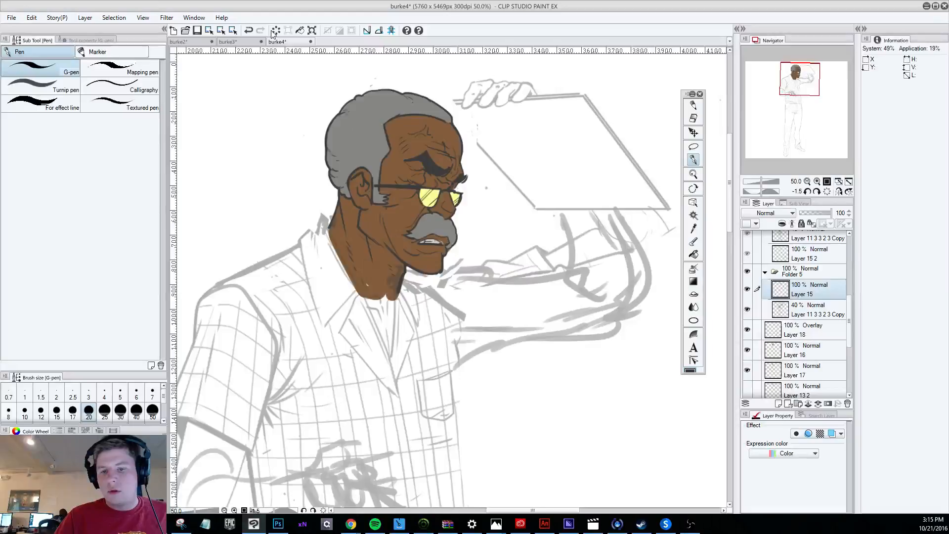
Darken the head's line art on the combined Layer 15 with the Brightness/Contrast tonal correction.
click(31, 17)
mouse_move(115, 206)
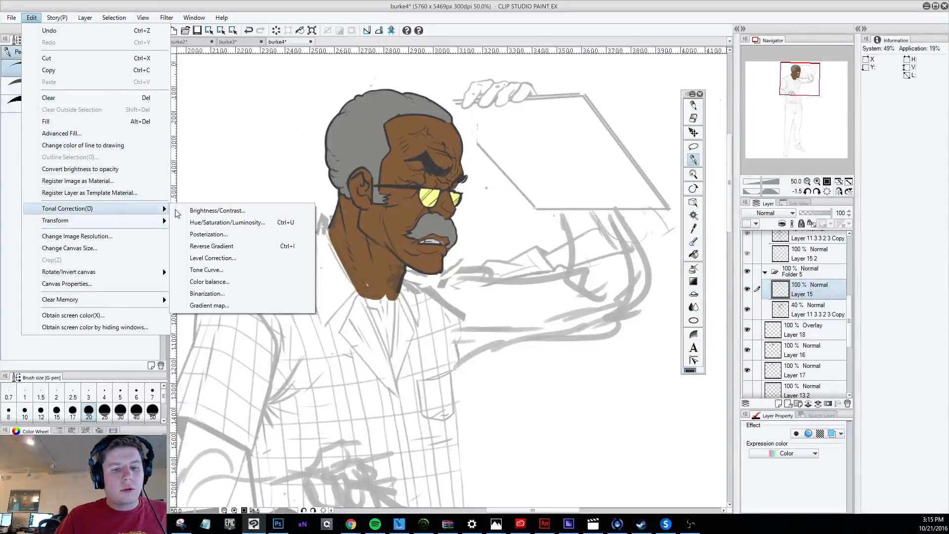
click(218, 212)
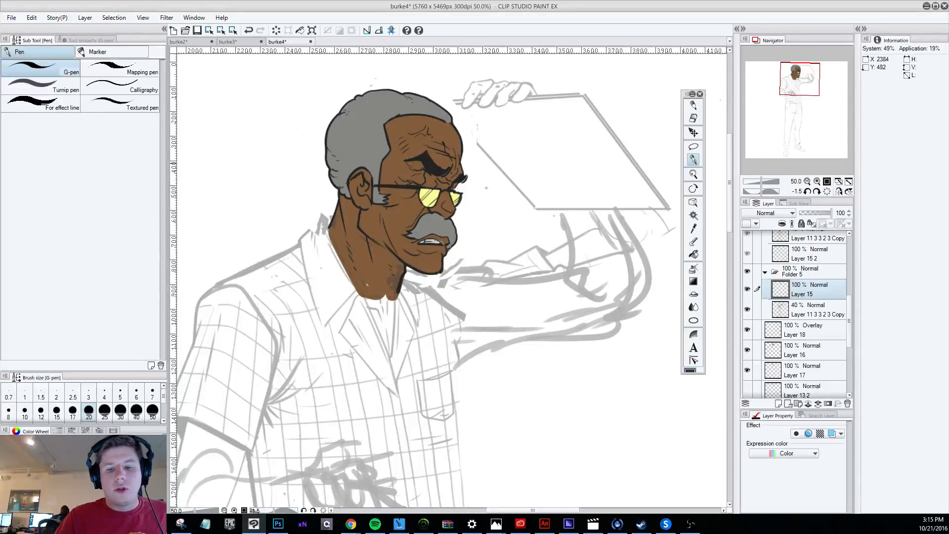
scroll(376, 235, down, 5)
scroll(481, 282, down, 1)
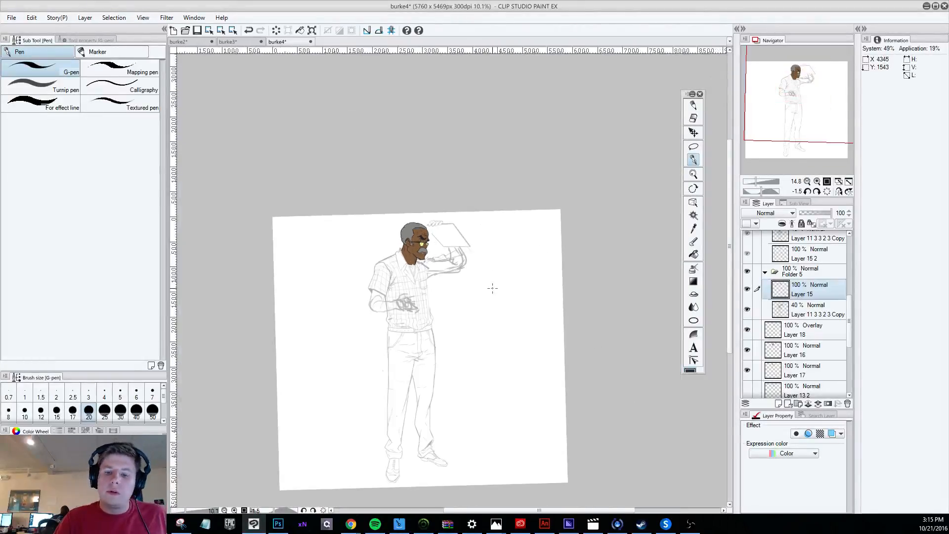
scroll(481, 282, up, 3)
scroll(456, 255, up, 3)
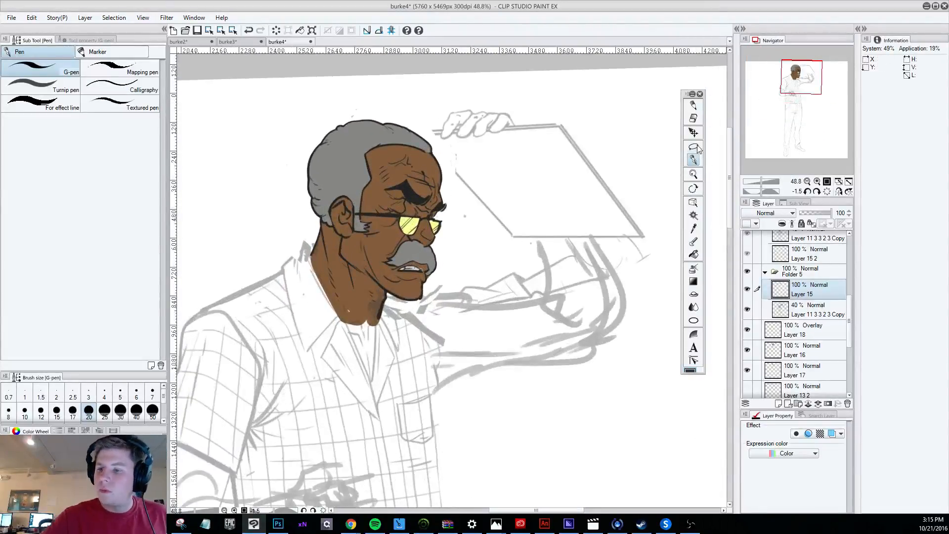
Try a shading stroke on the temple beside the glasses on the Overlay Layer 18.
click(801, 328)
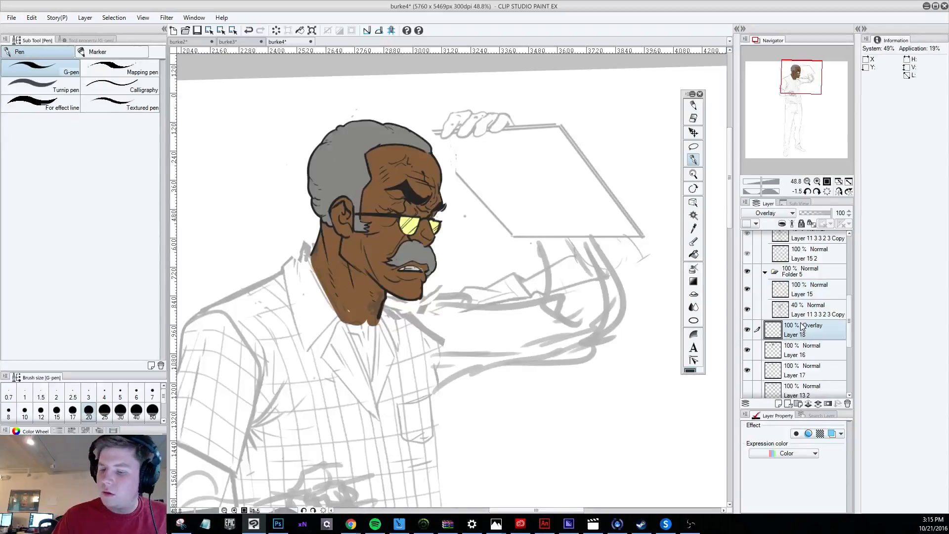
drag(379, 219, 390, 221)
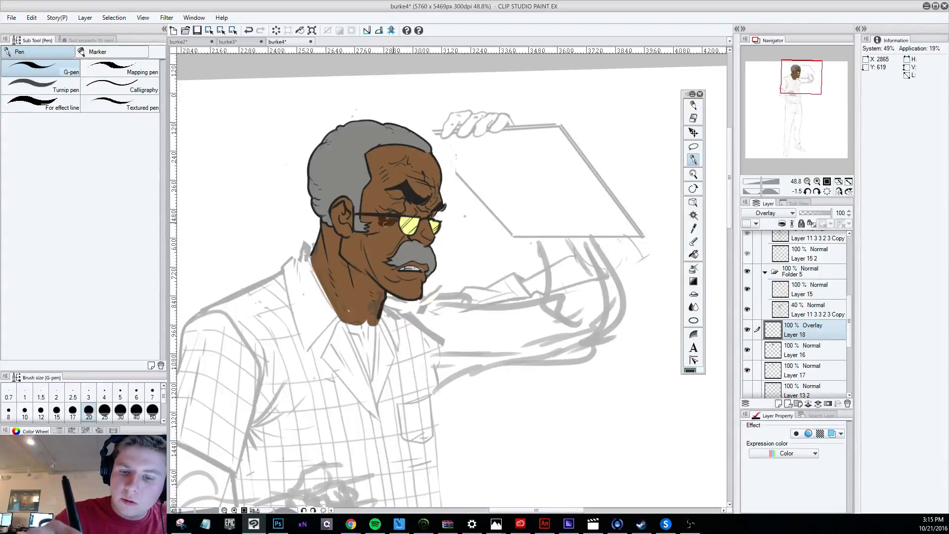
key(ctrl+z)
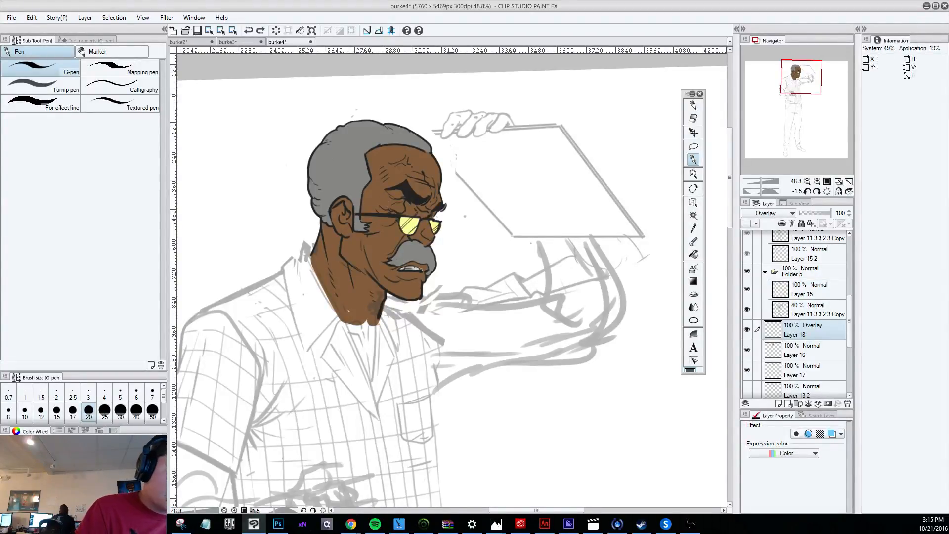
Set Layer 18 to Soft light and shade the lower hair, sideburn and side of the face with the G-pen at size 30 and the Fill tool.
click(766, 212)
click(763, 351)
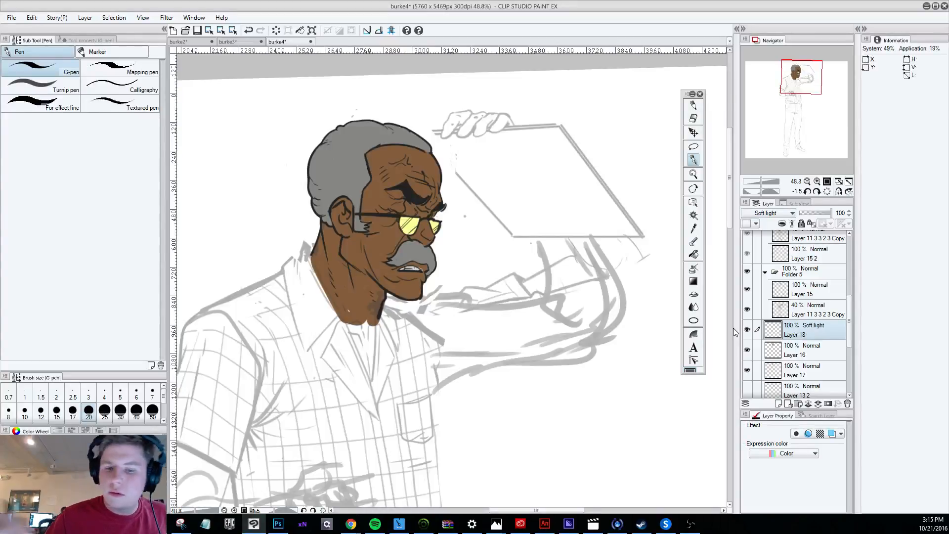
mouse_move(343, 239)
mouse_down()
mouse_move(368, 275)
mouse_move(357, 239)
mouse_up()
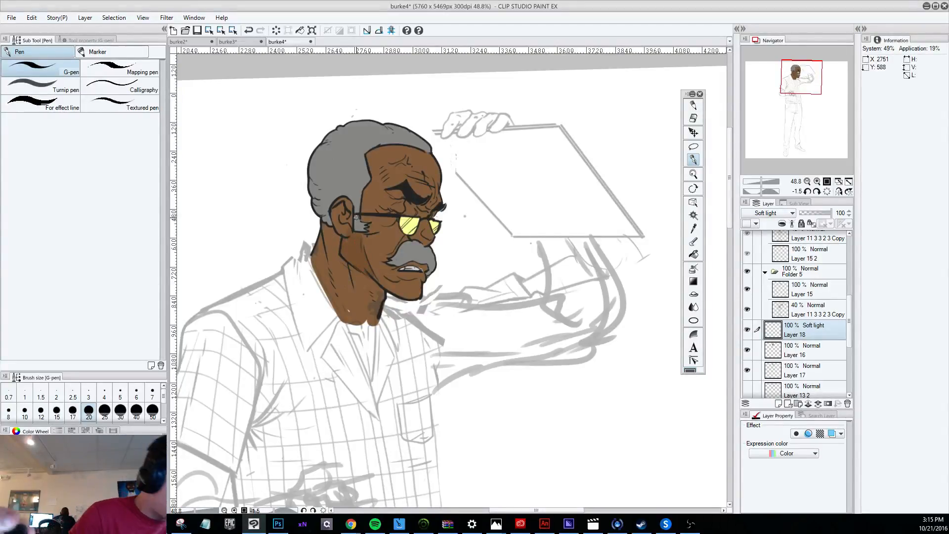
mouse_move(361, 246)
mouse_down()
mouse_move(376, 219)
mouse_move(363, 214)
mouse_move(361, 189)
mouse_move(310, 176)
mouse_move(326, 208)
mouse_move(315, 185)
mouse_move(357, 221)
mouse_up()
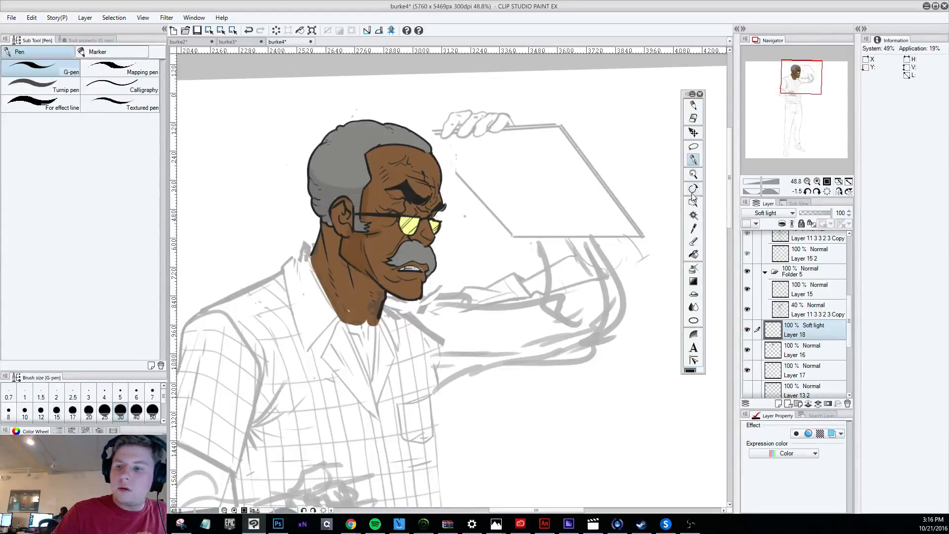
click(693, 254)
click(366, 191)
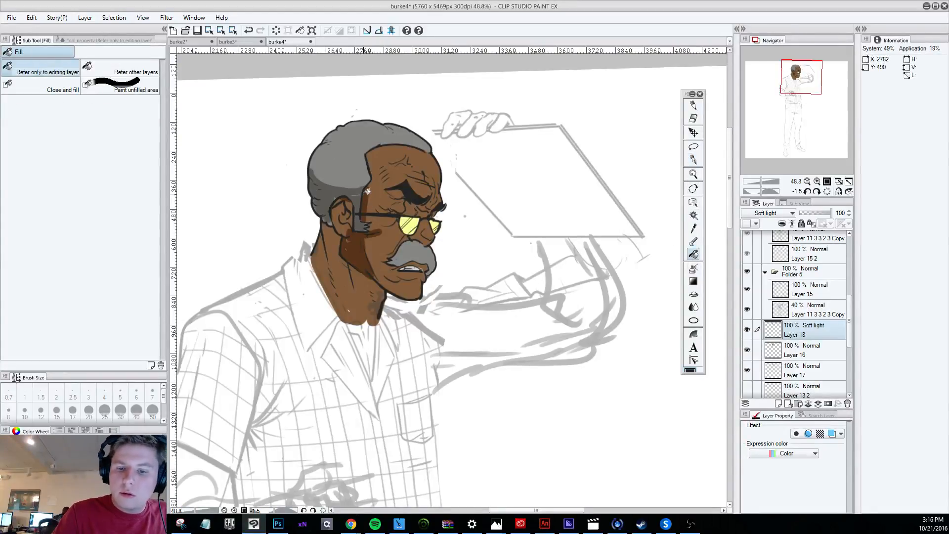
Shade the ear and the whole neck below the jawline on Layer 18 with the G-pen at size 30, redoing one neck stroke.
key(p)
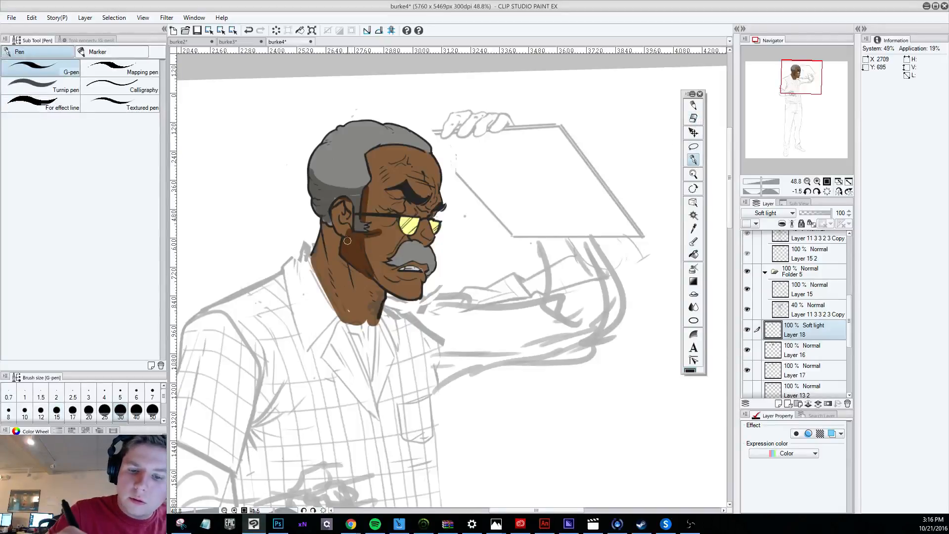
mouse_move(348, 240)
mouse_down()
mouse_move(336, 211)
mouse_move(349, 204)
mouse_move(337, 207)
mouse_move(319, 269)
mouse_move(328, 279)
mouse_up()
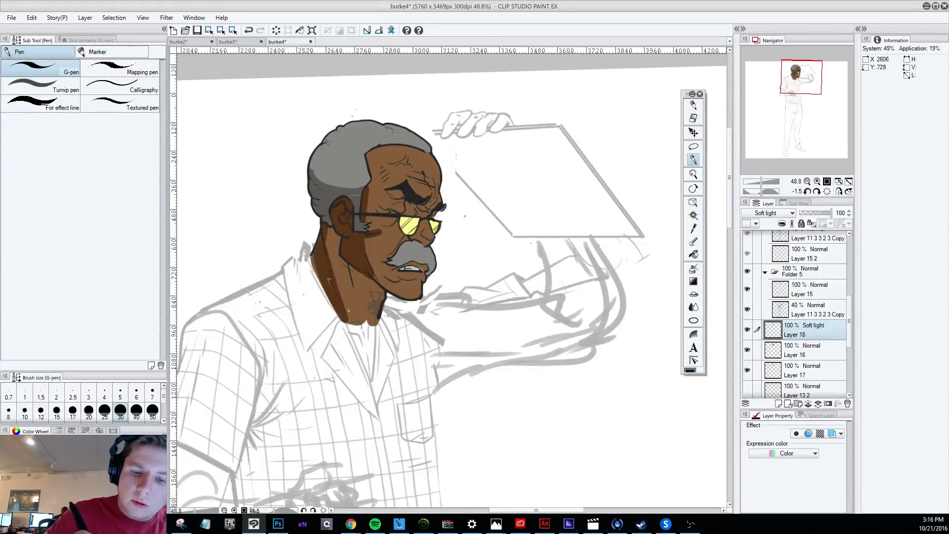
drag(325, 227, 347, 313)
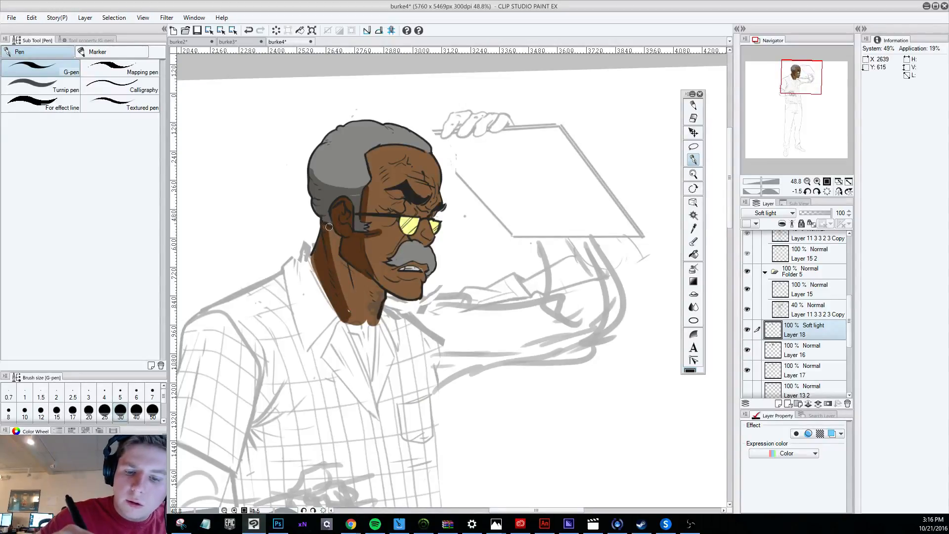
mouse_move(331, 228)
mouse_down()
mouse_move(353, 284)
mouse_move(358, 292)
mouse_move(349, 261)
mouse_move(375, 308)
mouse_move(349, 263)
mouse_move(367, 270)
mouse_move(345, 253)
mouse_move(342, 270)
mouse_move(380, 297)
mouse_up()
key(ctrl+z)
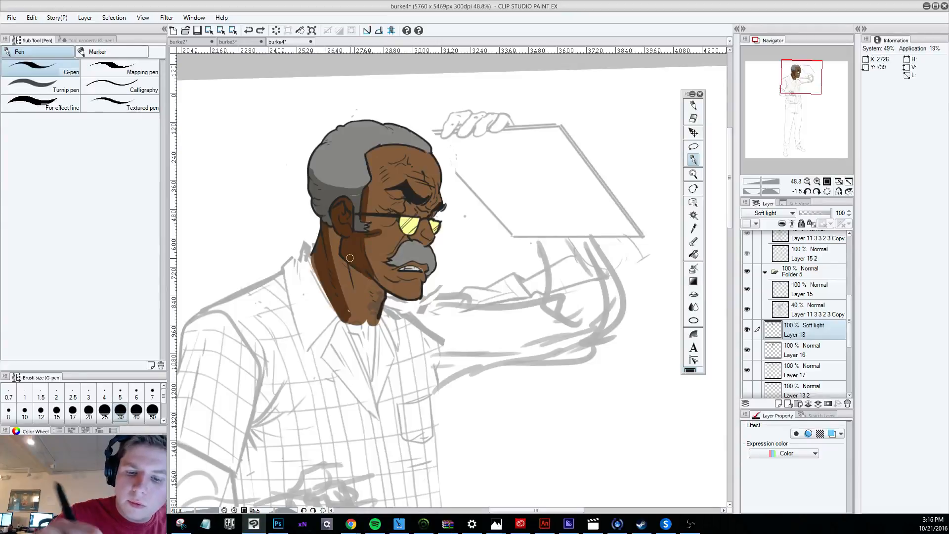
mouse_move(344, 254)
mouse_down()
mouse_move(377, 306)
mouse_move(375, 284)
mouse_move(377, 297)
mouse_move(349, 258)
mouse_move(374, 313)
mouse_up()
mouse_move(340, 285)
mouse_down()
mouse_move(347, 307)
mouse_move(355, 297)
mouse_move(322, 252)
mouse_move(315, 261)
mouse_move(351, 314)
mouse_move(360, 307)
mouse_move(348, 313)
mouse_move(378, 322)
mouse_up()
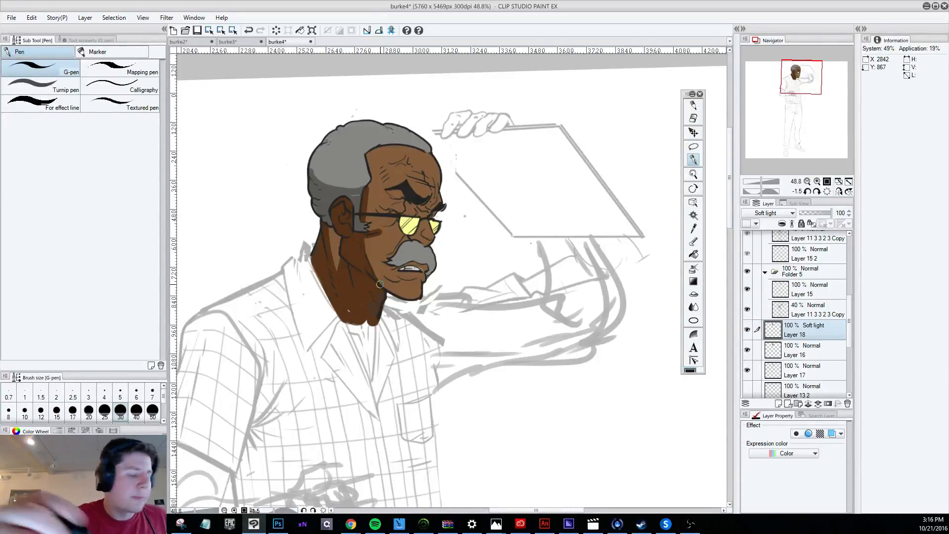
Shade the underside of the jaw and chin on Layer 18 with the G-pen, redoing the stroke twice.
drag(368, 268, 408, 295)
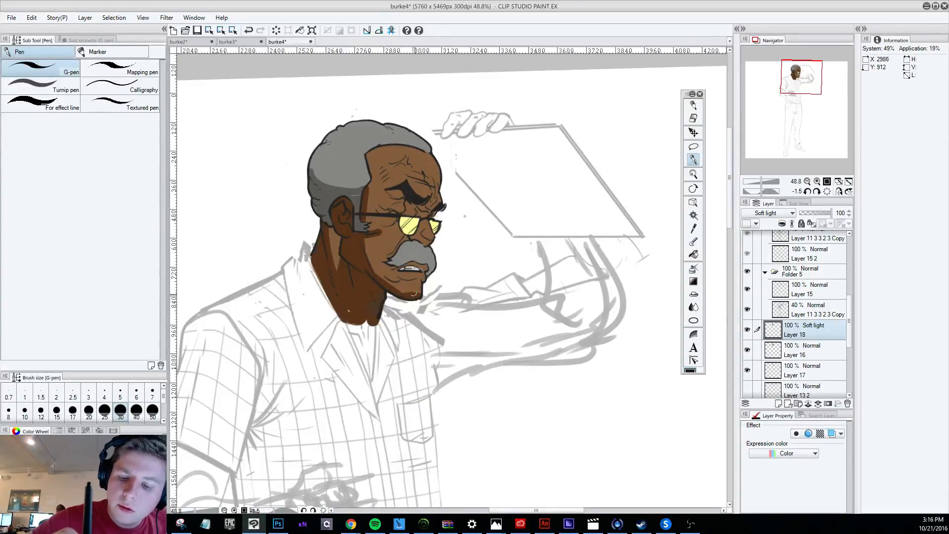
key(ctrl+z)
mouse_move(368, 265)
mouse_down()
mouse_move(396, 295)
mouse_move(419, 297)
mouse_up()
key(ctrl+z)
mouse_move(369, 268)
mouse_down()
mouse_move(396, 296)
mouse_move(421, 298)
mouse_up()
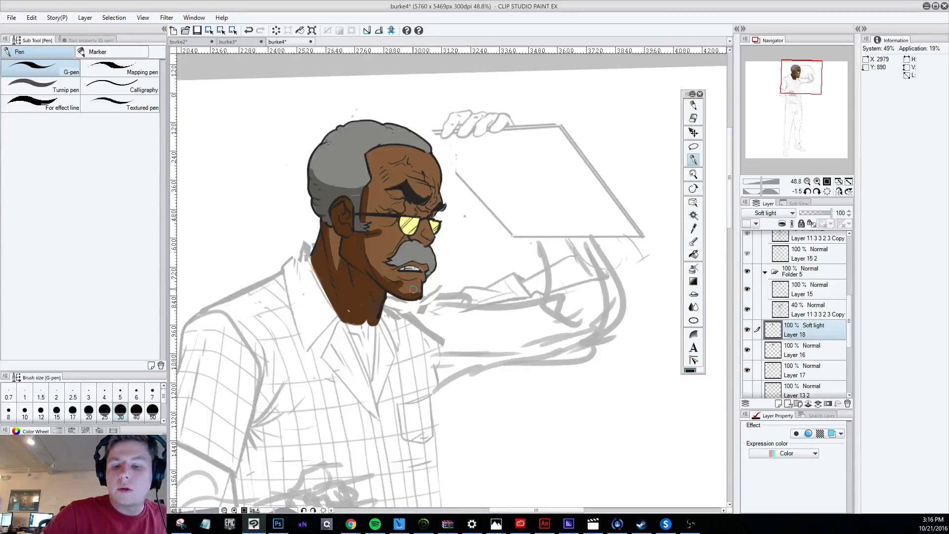
Turn the canvas to -11 degrees and shade the cheek and the eye socket under the brow on Layer 18, redoing the brow strokes.
drag(612, 405, 593, 176)
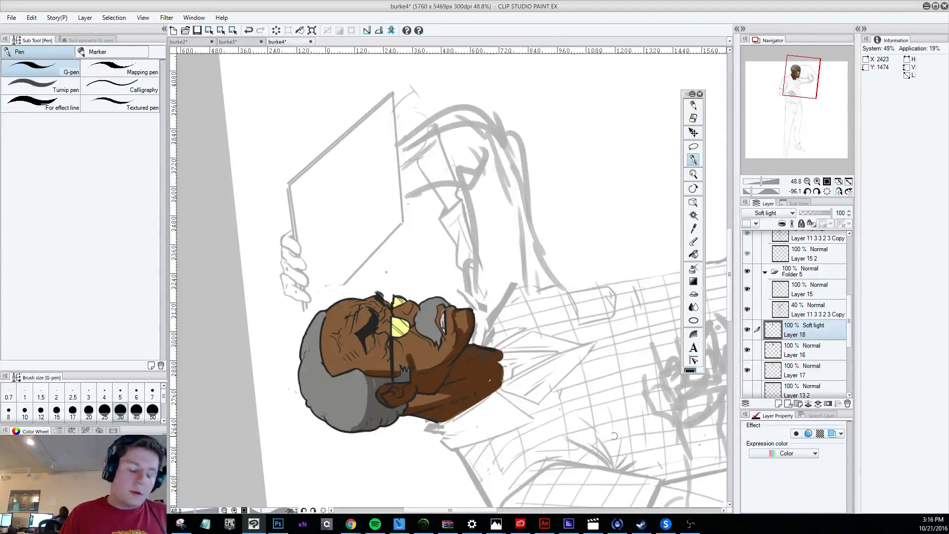
drag(614, 436, 327, 434)
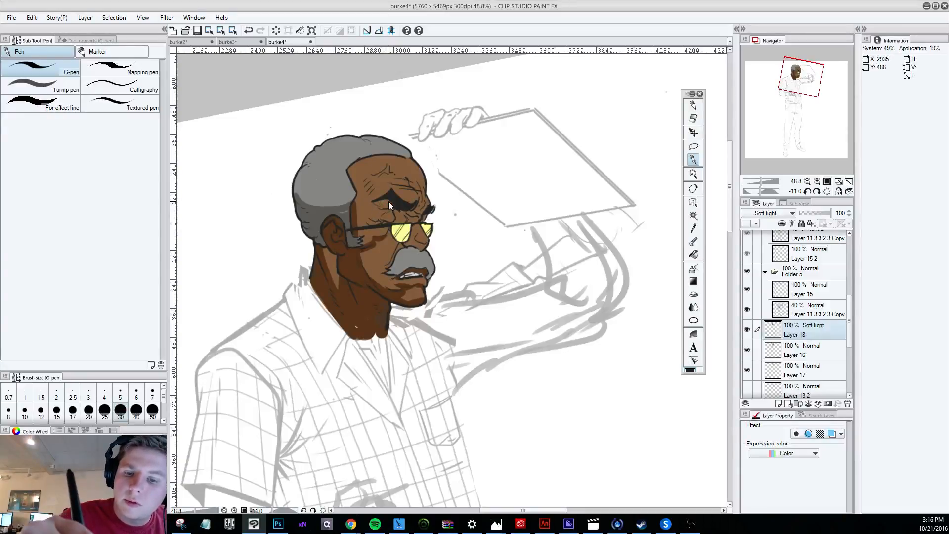
key(ctrl+z)
mouse_move(377, 202)
mouse_down()
mouse_move(388, 185)
mouse_move(378, 214)
mouse_move(393, 208)
mouse_move(384, 218)
mouse_move(405, 219)
mouse_move(371, 220)
mouse_up()
key(ctrl+z)
key(ctrl+z)
key(ctrl+z)
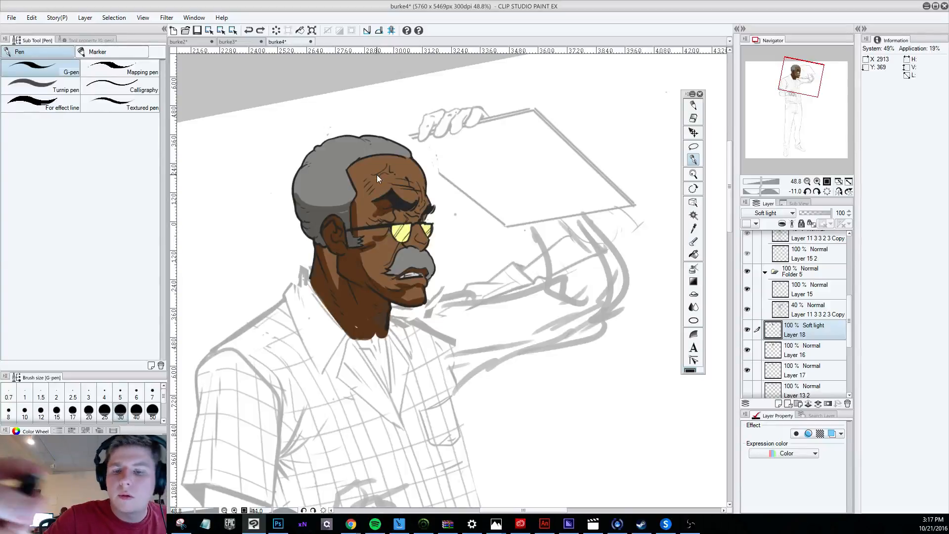
mouse_move(376, 203)
mouse_down()
mouse_move(399, 223)
mouse_move(383, 200)
mouse_move(375, 210)
mouse_move(388, 205)
mouse_up()
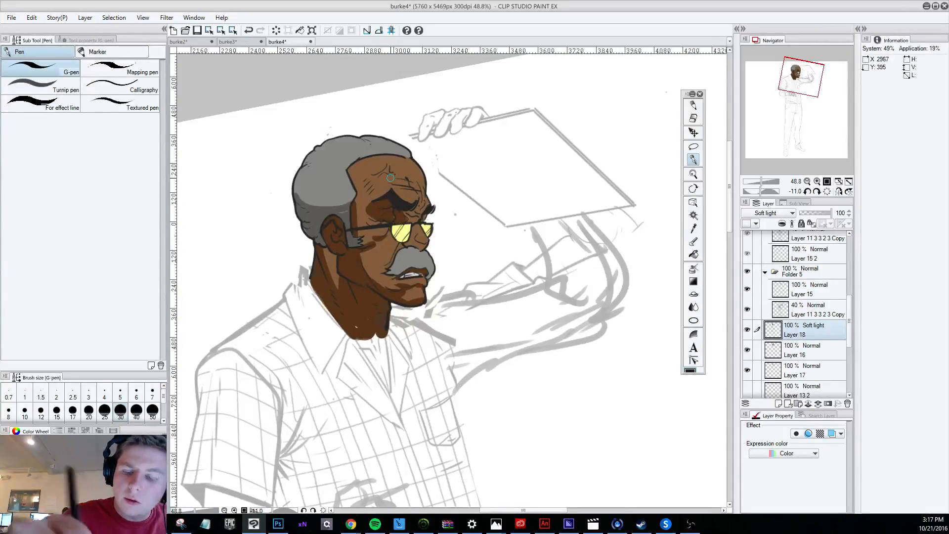
click(692, 117)
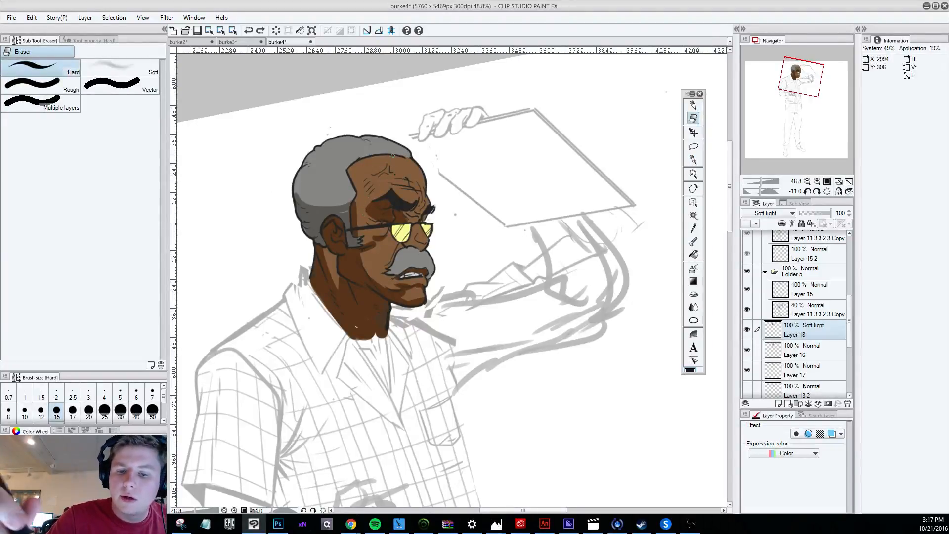
key(p)
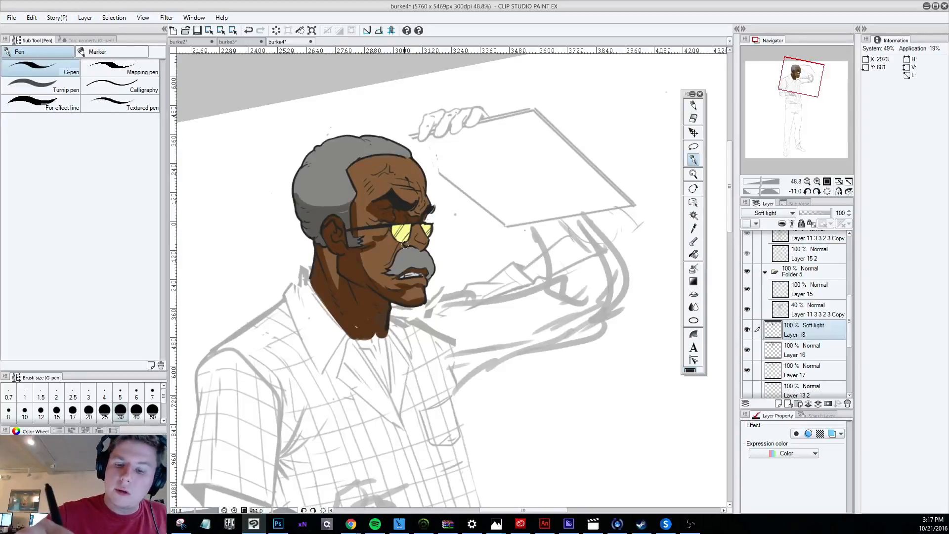
Shade the underside of the nose and the forehead above the brow on Layer 18 with the G-pen, redoing the nose stroke.
drag(405, 244, 421, 245)
key(ctrl+z)
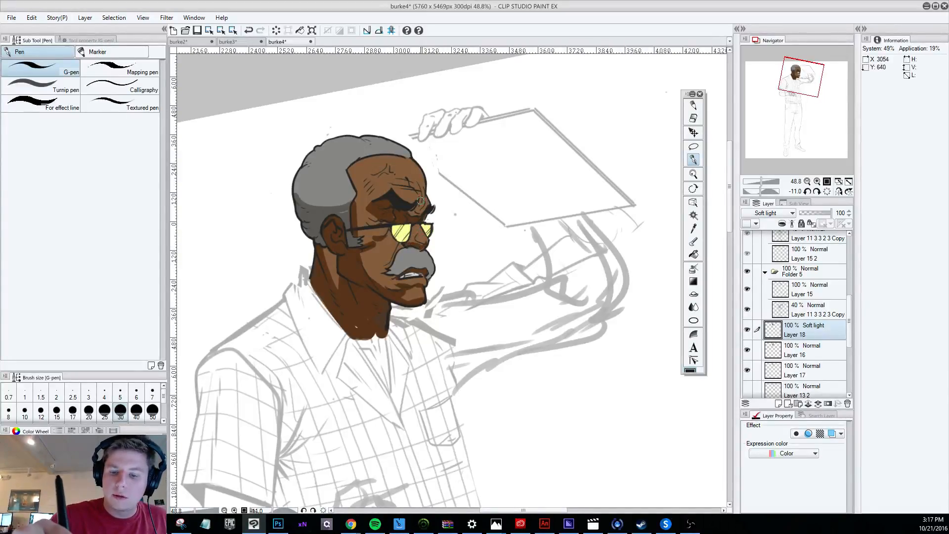
drag(407, 242, 425, 244)
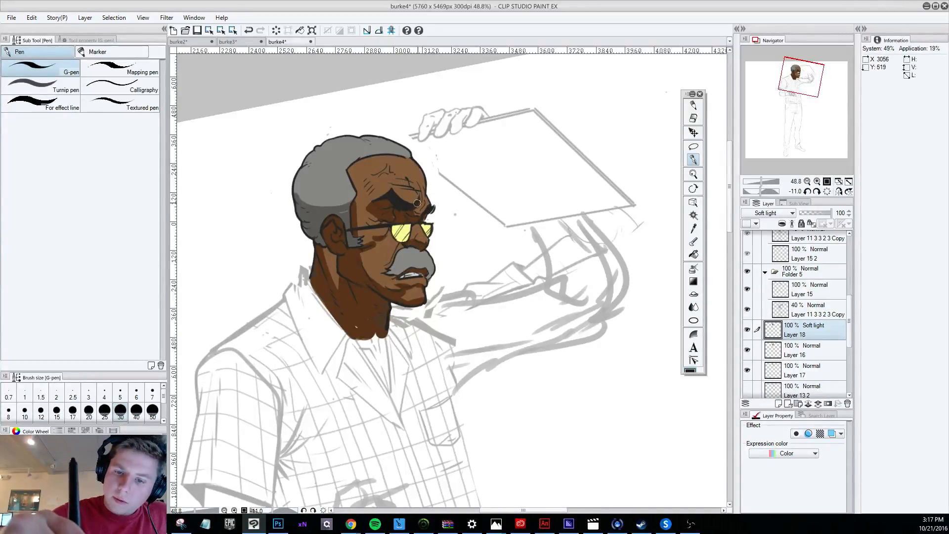
drag(408, 180, 417, 190)
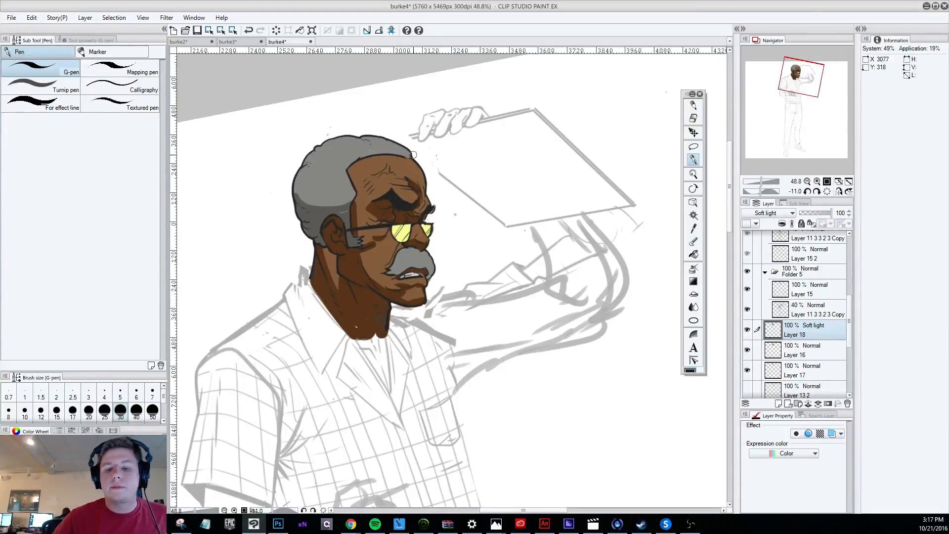
scroll(413, 154, down, 5)
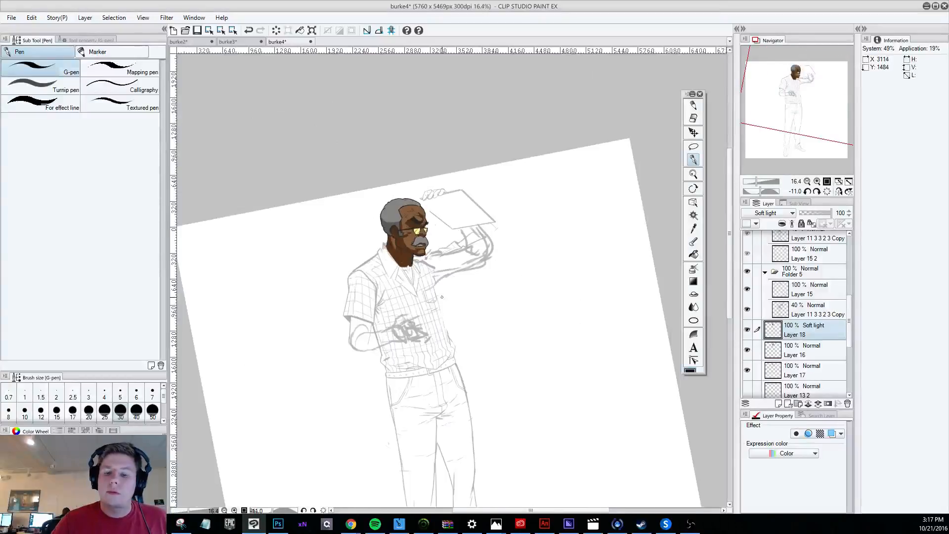
scroll(441, 296, up, 5)
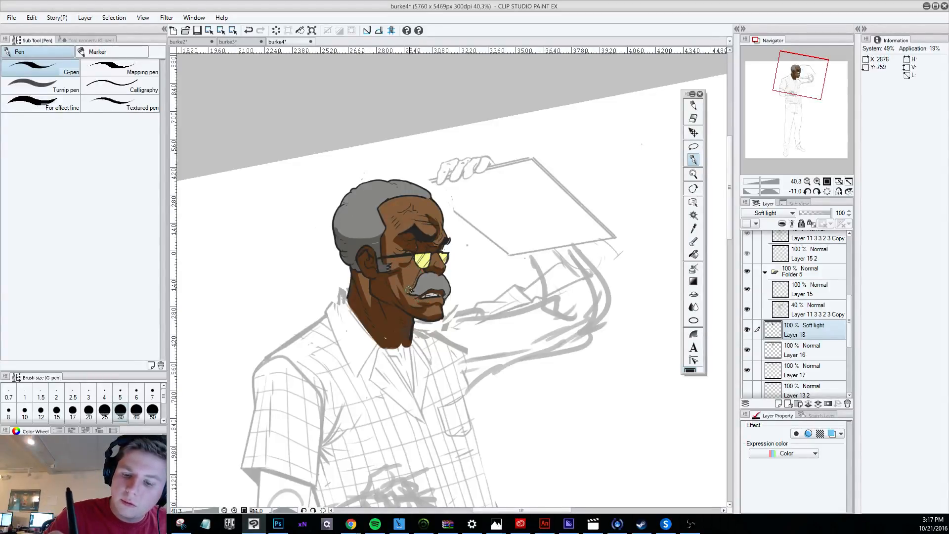
Shade the temple beside the brow on Layer 18 with the G-pen, undoing a stroke on the cheek next to the moustache.
drag(409, 290, 419, 273)
key(ctrl+z)
key(ctrl+z)
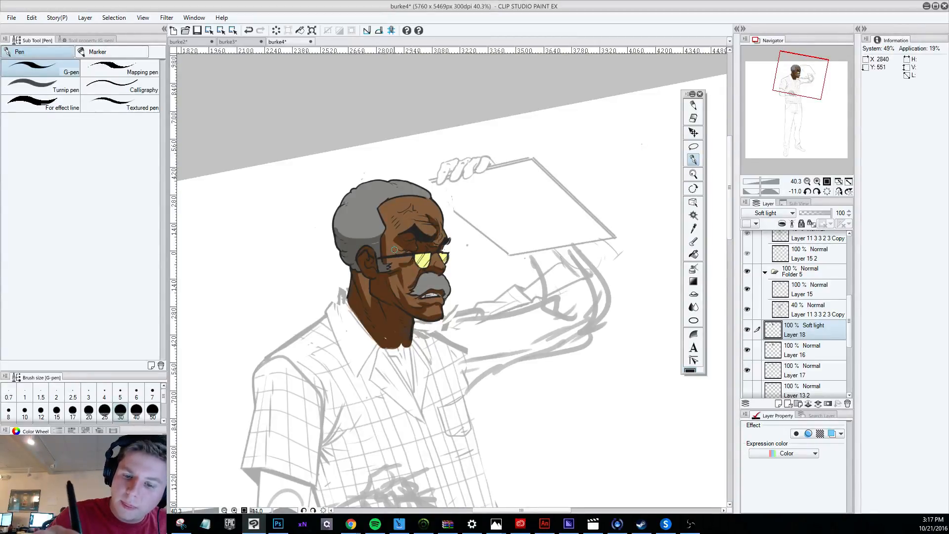
drag(394, 249, 403, 241)
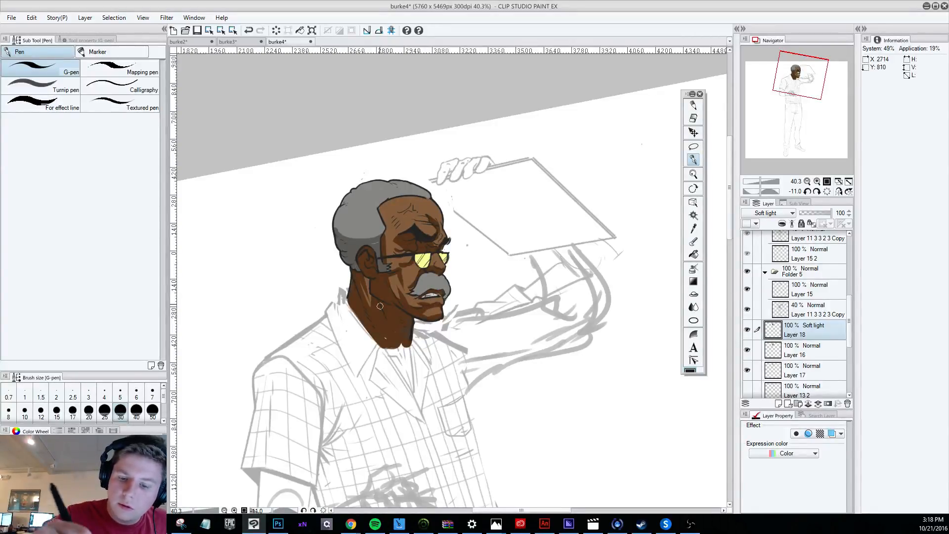
Try to carve lighter areas out of the shading along the jawline and neck on Layer 18 with the Hard eraser at size 15.
click(693, 118)
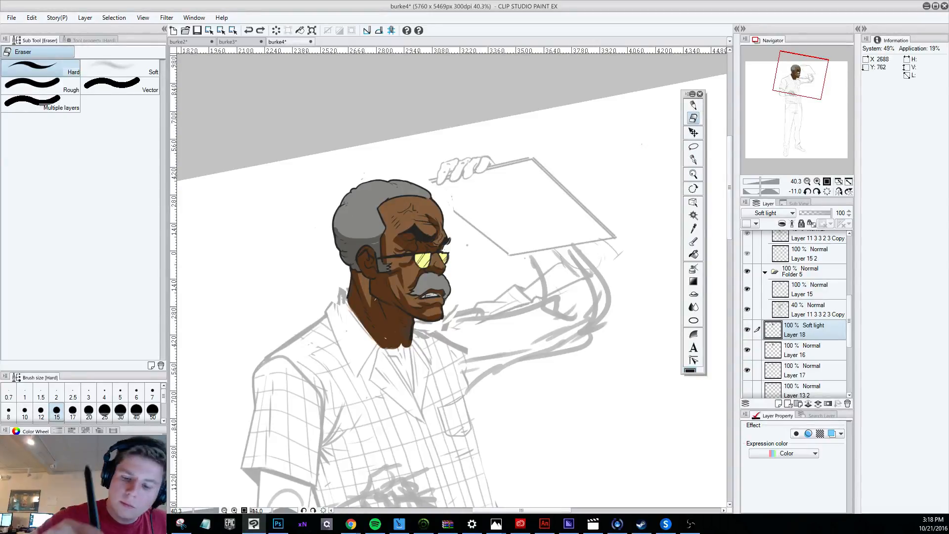
mouse_move(375, 299)
mouse_down()
mouse_move(413, 317)
mouse_move(395, 309)
mouse_up()
key(ctrl+z)
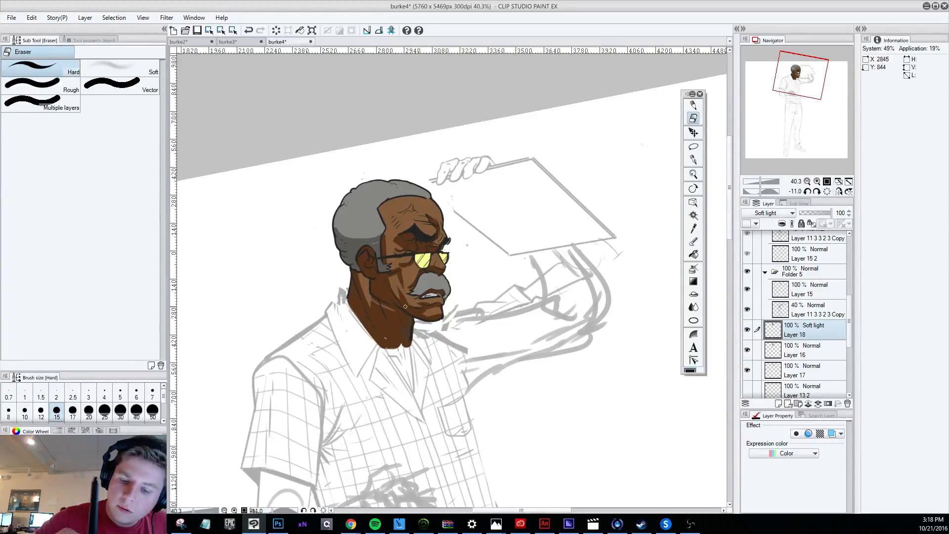
key(ctrl+z)
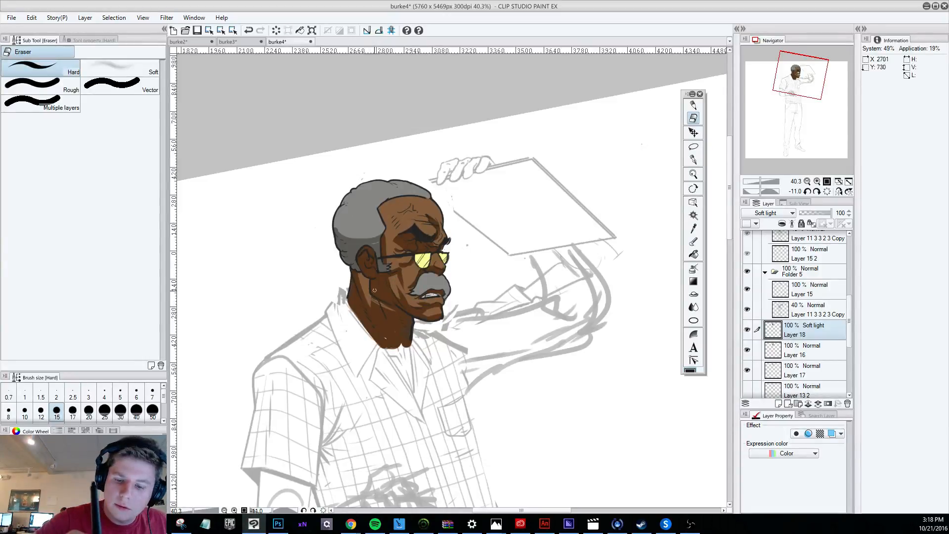
drag(403, 315, 414, 319)
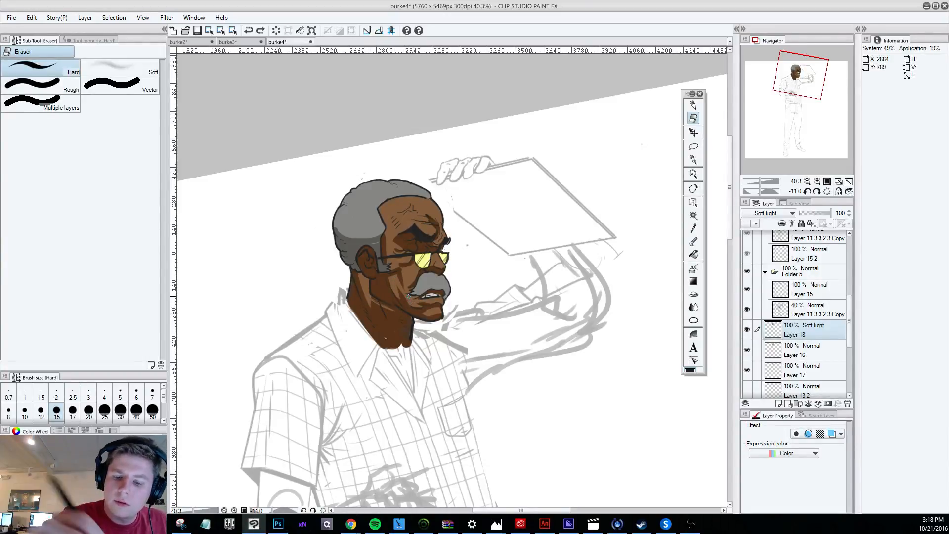
mouse_move(358, 298)
mouse_down()
mouse_move(395, 321)
mouse_move(375, 313)
mouse_up()
key(ctrl+z)
key(ctrl+z)
scroll(382, 303, down, 4)
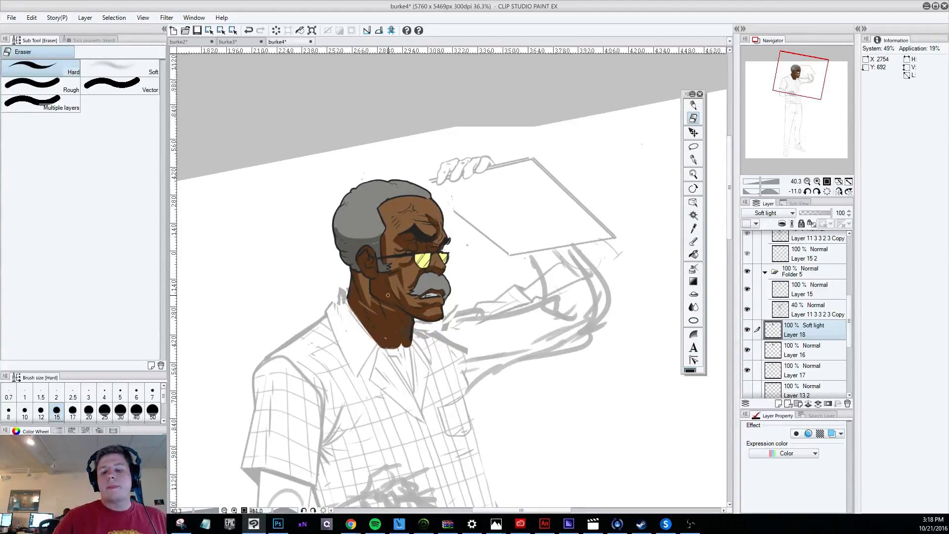
scroll(430, 306, up, 3)
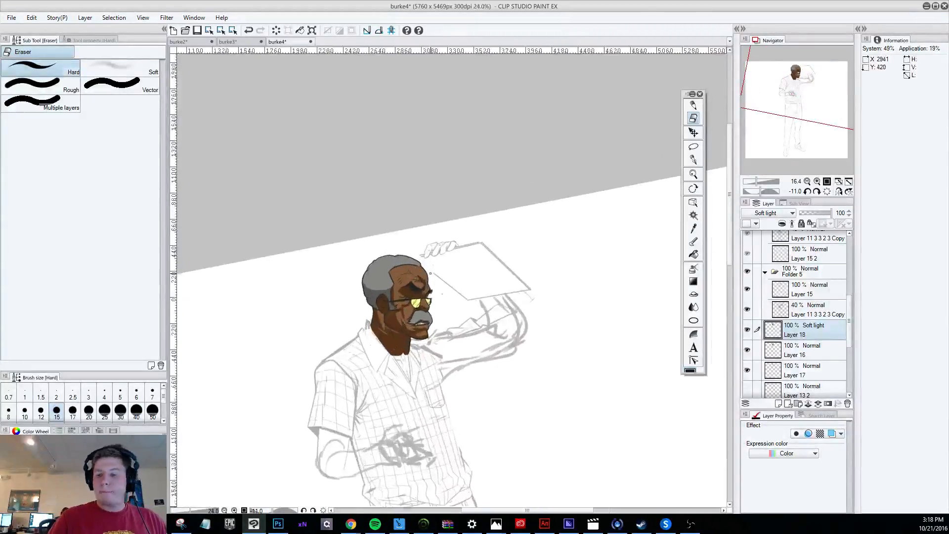
Shade the lower cheek and add jagged shadow tufts to the hair on Layer 18 with the G-pen at size 30.
click(693, 159)
drag(388, 342, 415, 347)
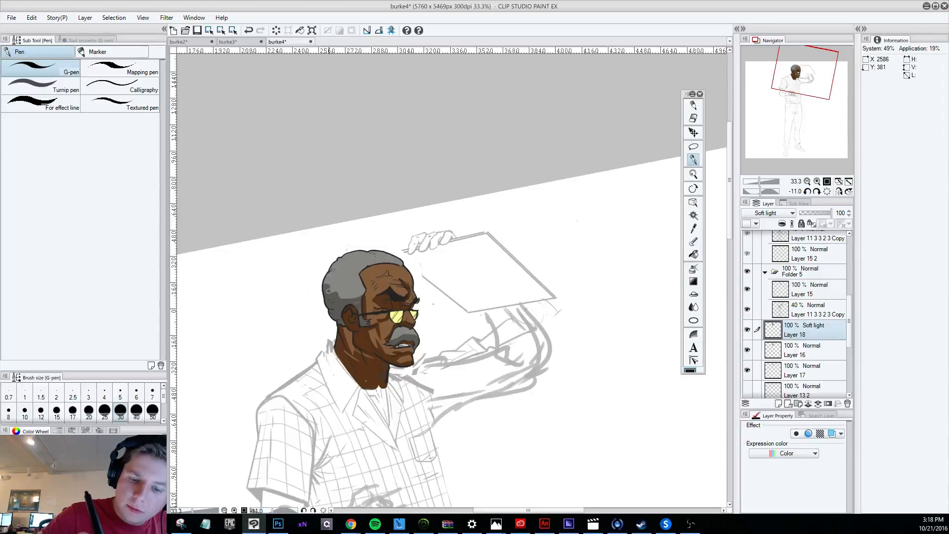
drag(328, 291, 341, 296)
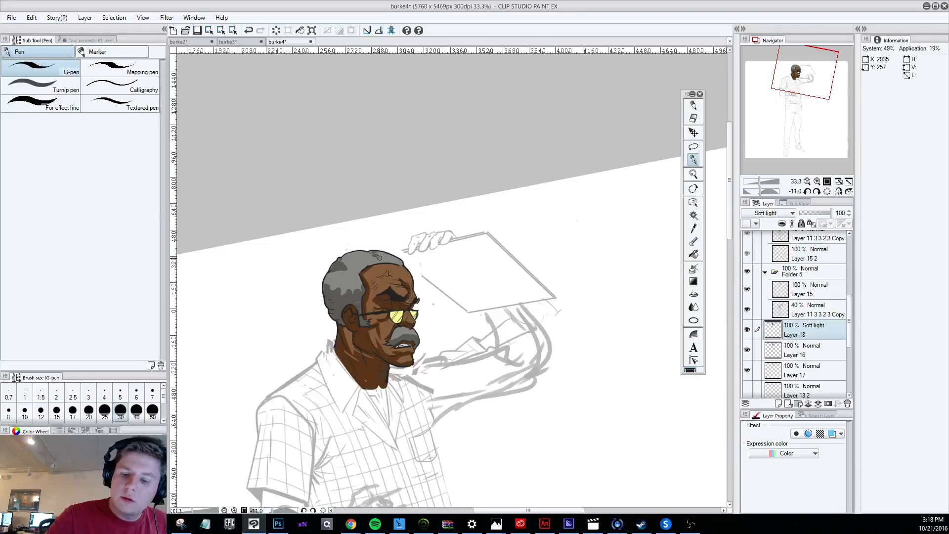
scroll(379, 257, down, 5)
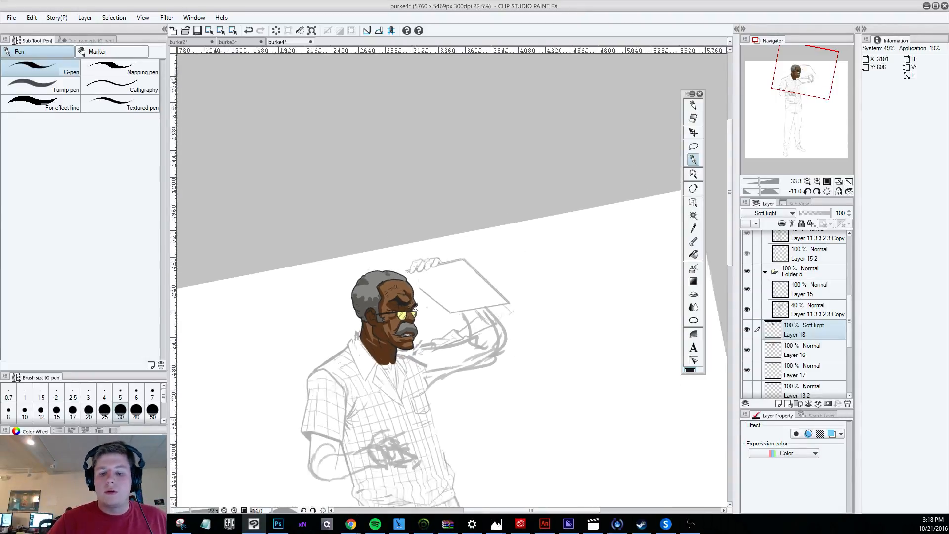
scroll(425, 346, up, 4)
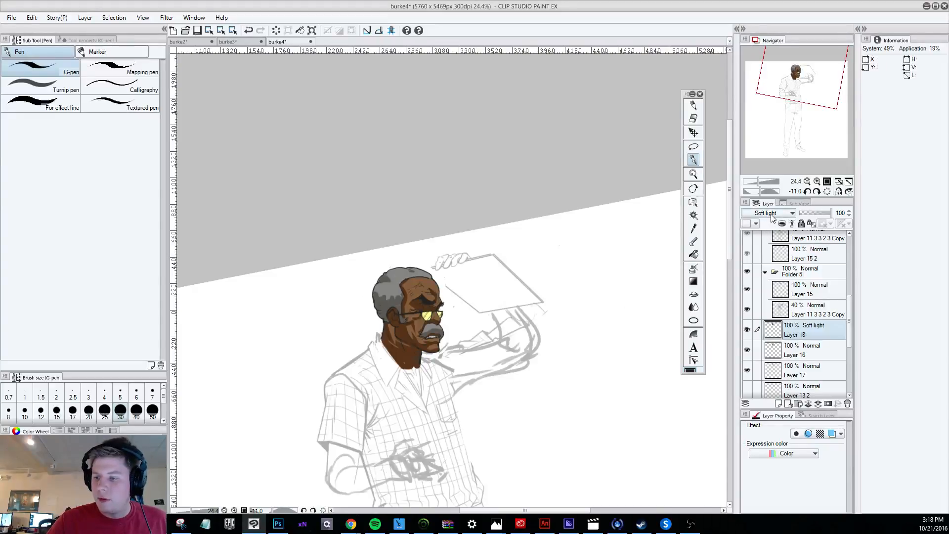
Try the Difference blending mode on Layer 18 and return the layer to Soft light.
scroll(771, 213, down, 1)
scroll(772, 218, down, 1)
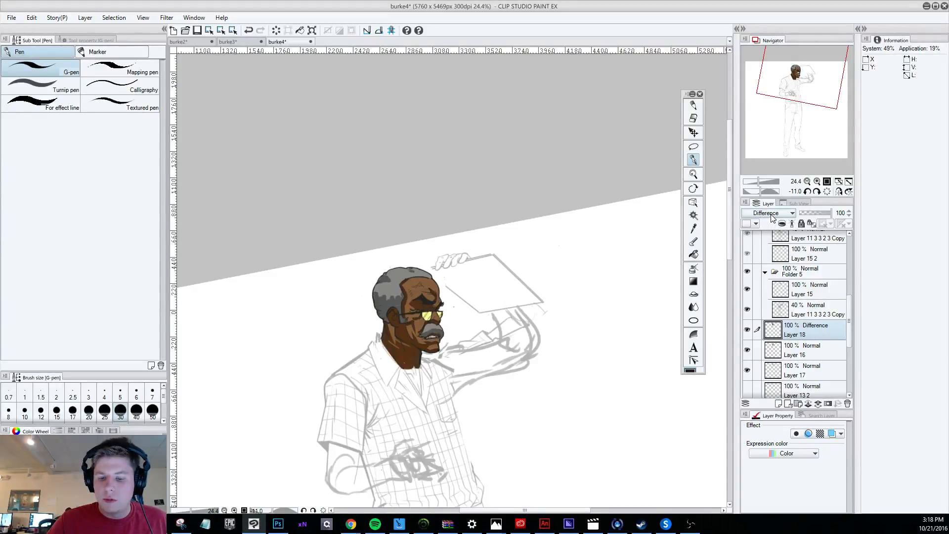
click(772, 213)
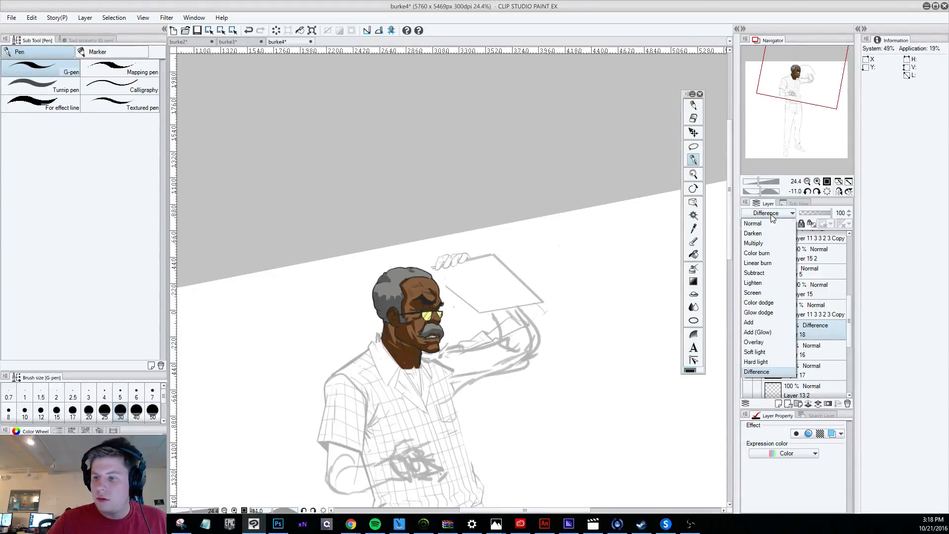
click(773, 349)
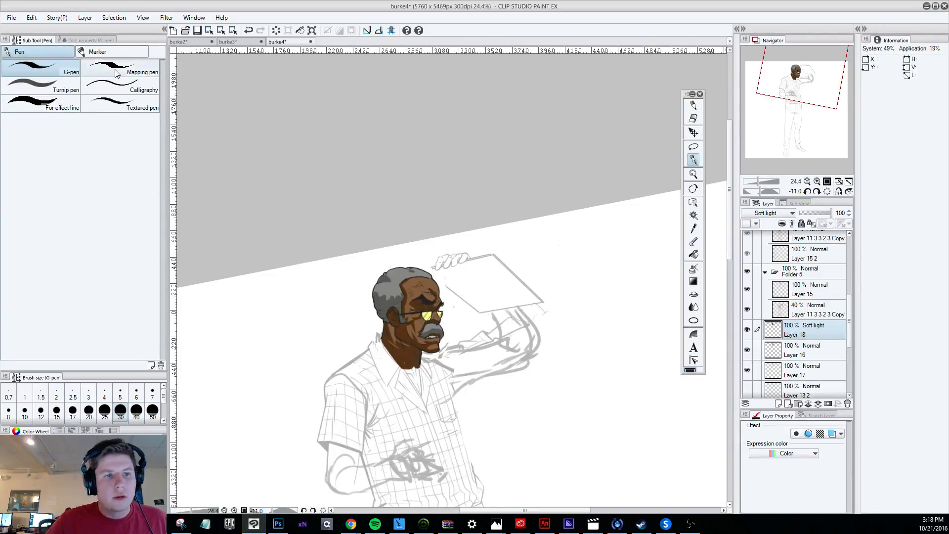
Lighten the shading on Layer 18 by setting its brightness to 14 with the Hue/Saturation/Luminosity correction.
click(31, 17)
mouse_move(104, 208)
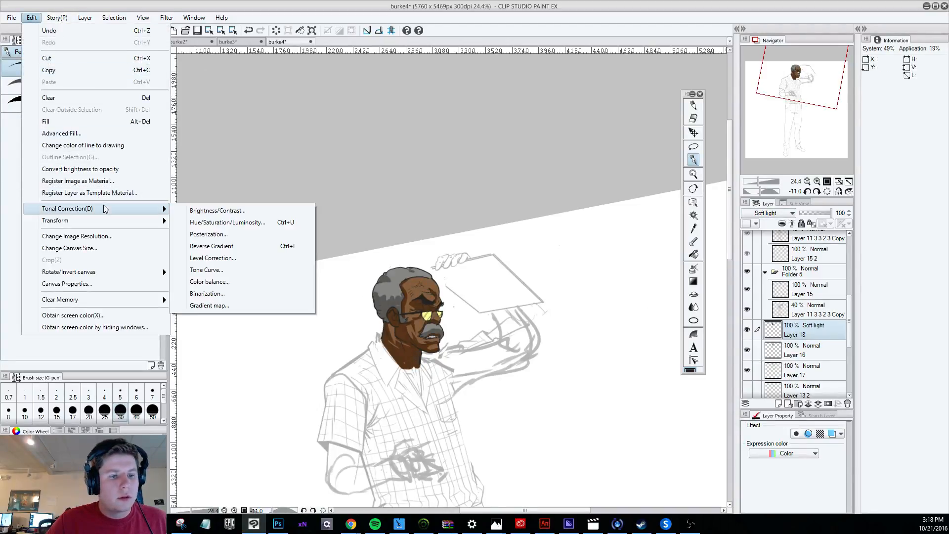
key(ctrl+u)
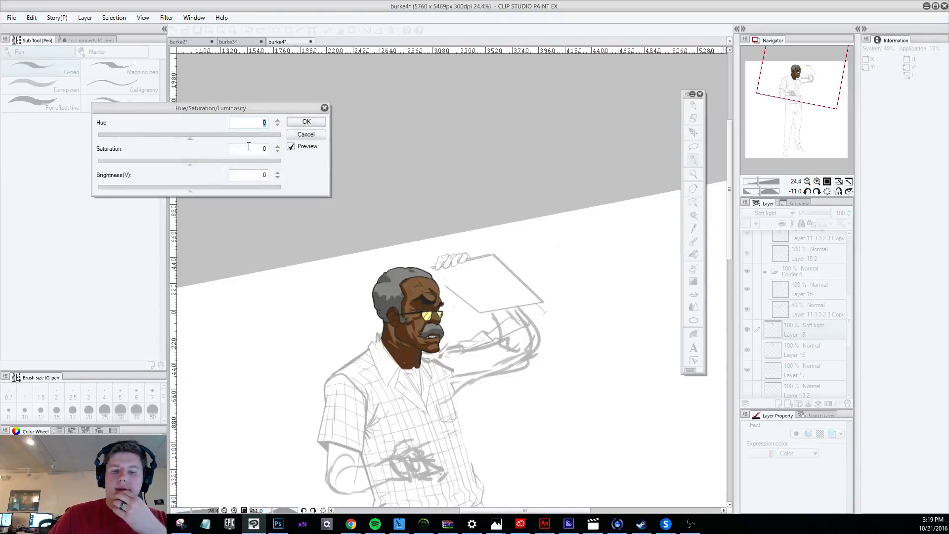
drag(190, 187, 200, 191)
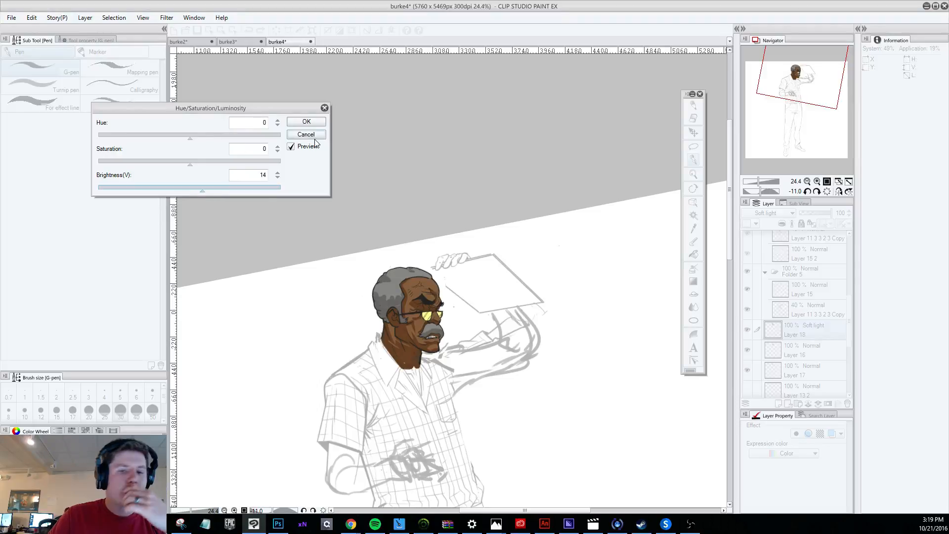
click(308, 122)
scroll(421, 366, up, 2)
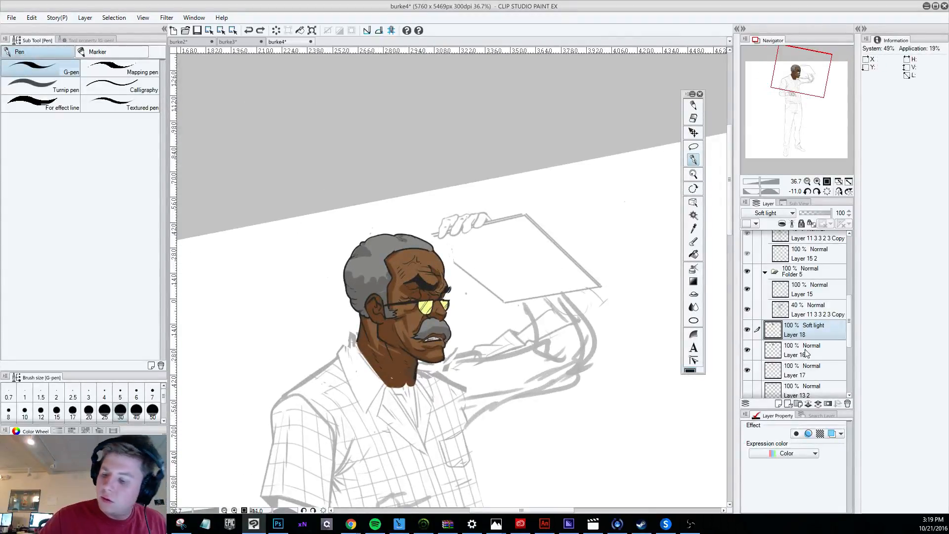
Add a layer above Layer 18, test a jawline stroke on it in Overlay and Soft light, and remove the stroke.
click(787, 404)
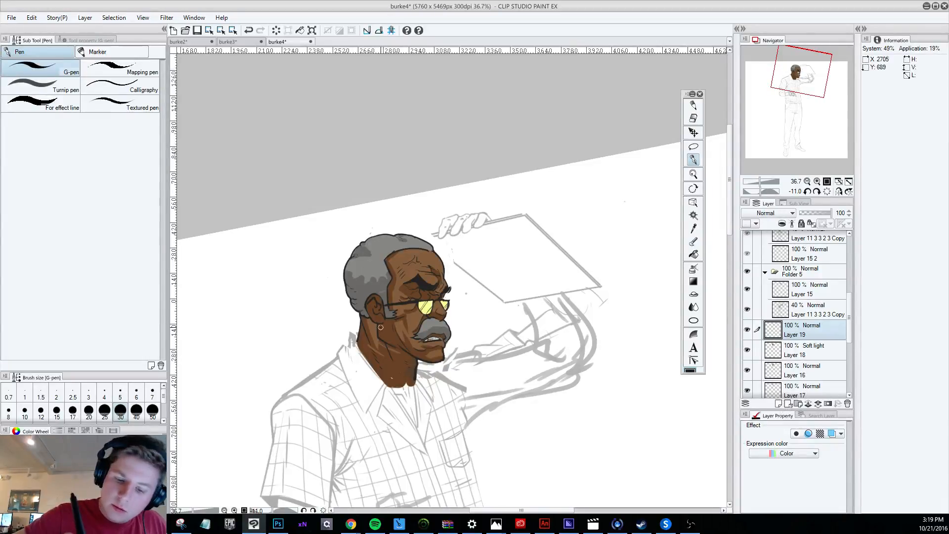
drag(378, 327, 408, 346)
click(767, 213)
click(763, 336)
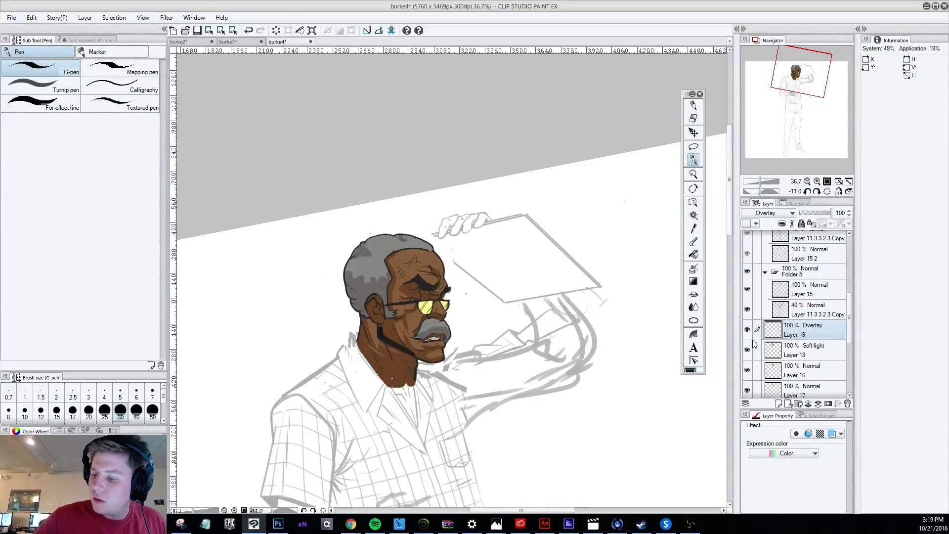
click(767, 213)
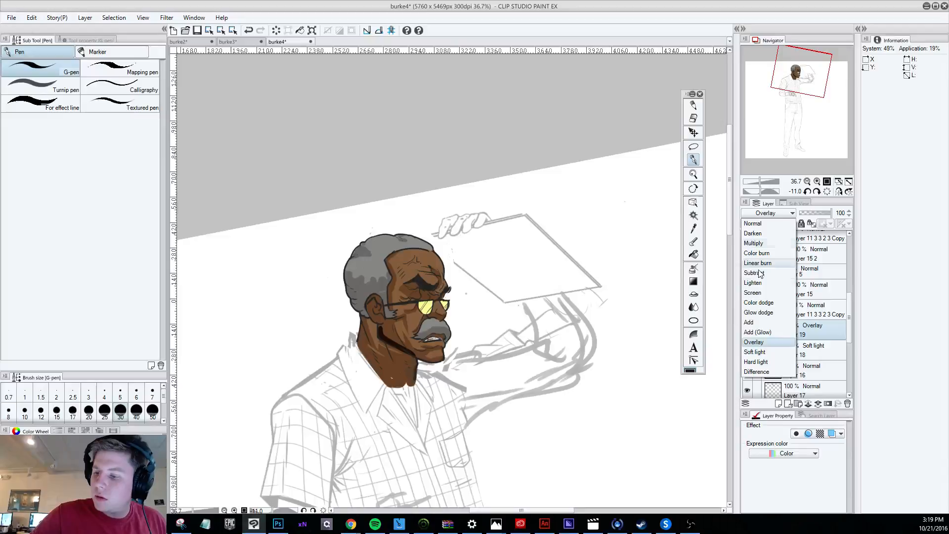
click(763, 351)
key(ctrl+z)
key(ctrl+z)
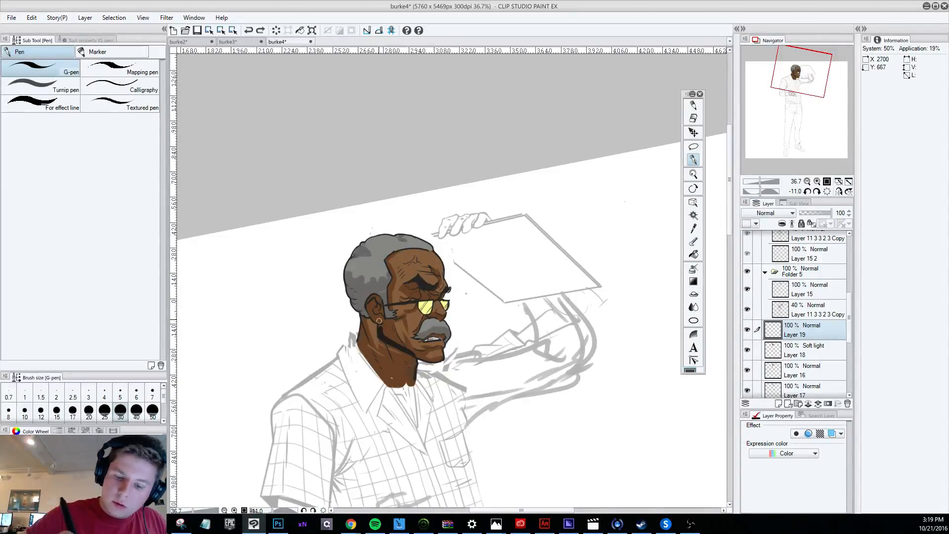
key(e)
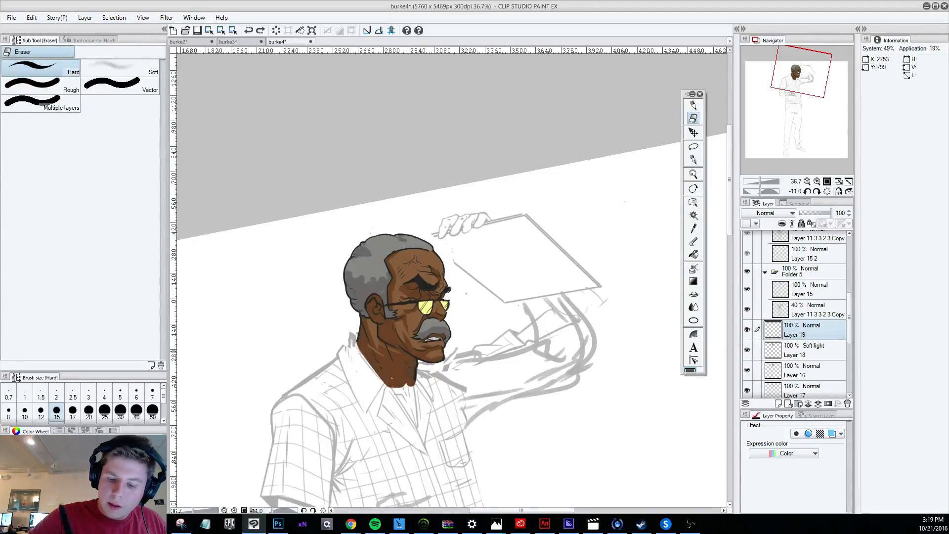
Set Layer 19 to Soft light and deepen the shadow under the jaw and on the neck with the G-pen at size 30.
key(p)
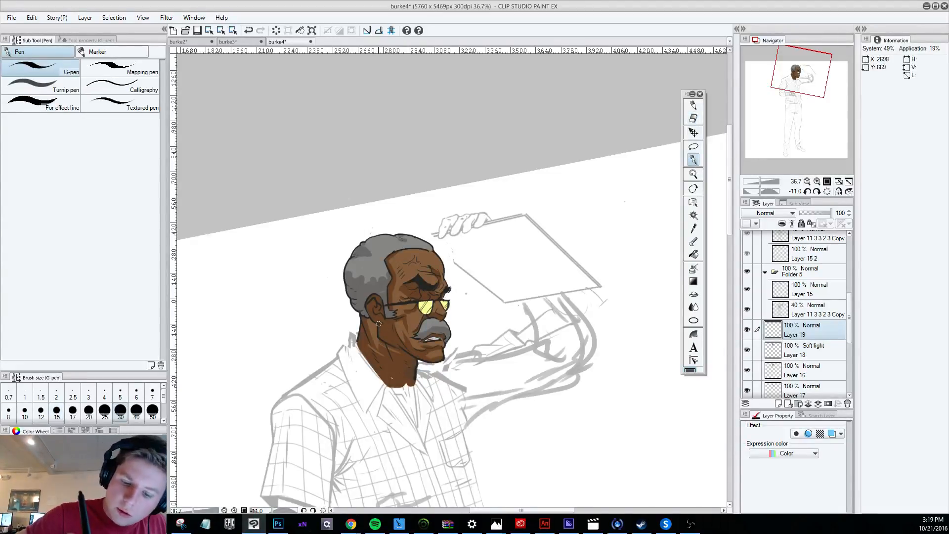
click(769, 213)
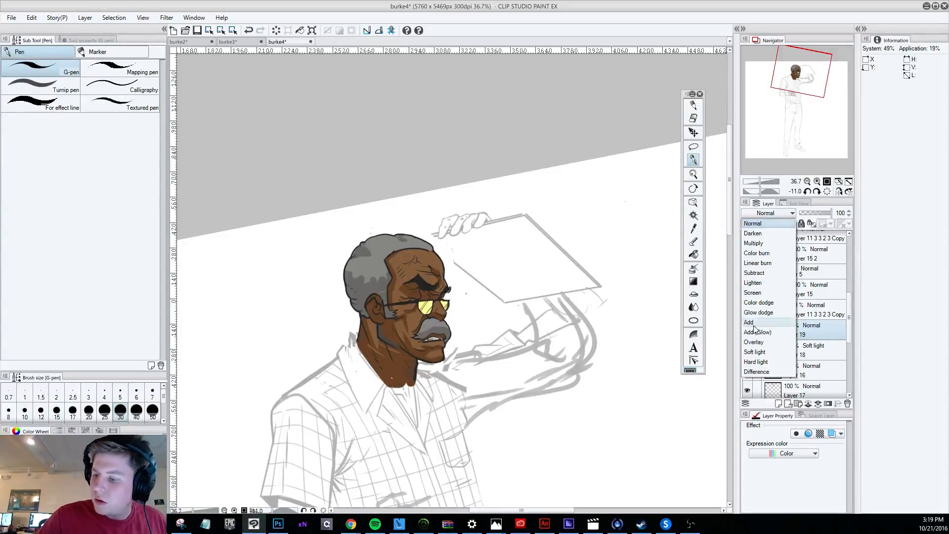
click(764, 349)
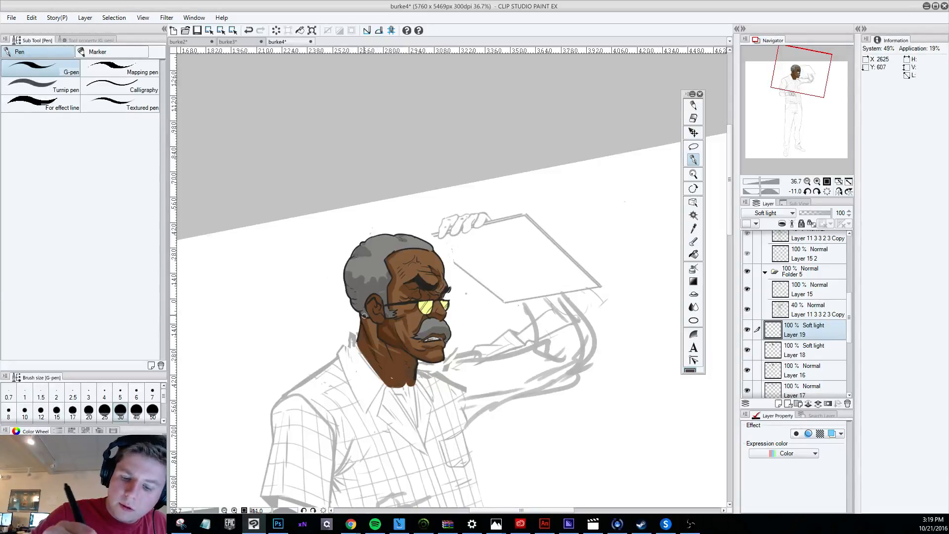
drag(390, 345, 411, 358)
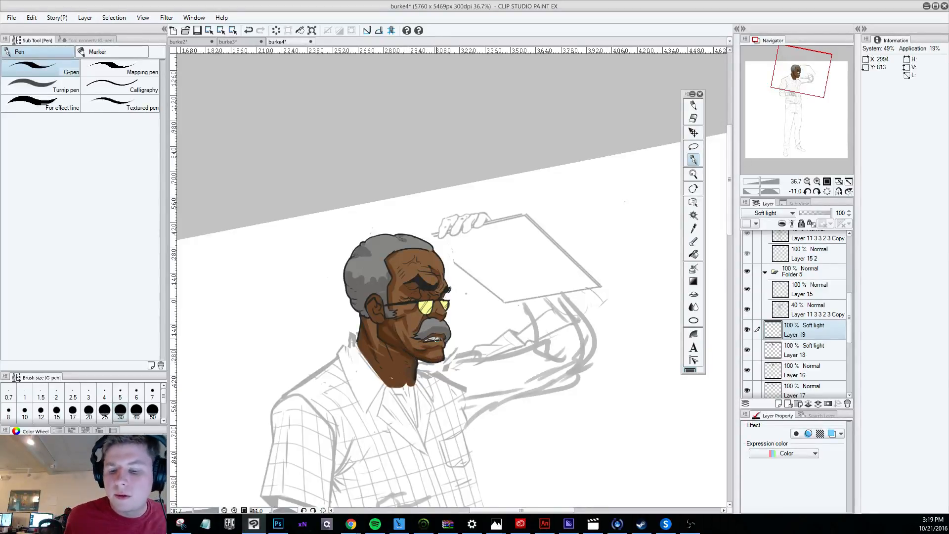
scroll(499, 403, down, 6)
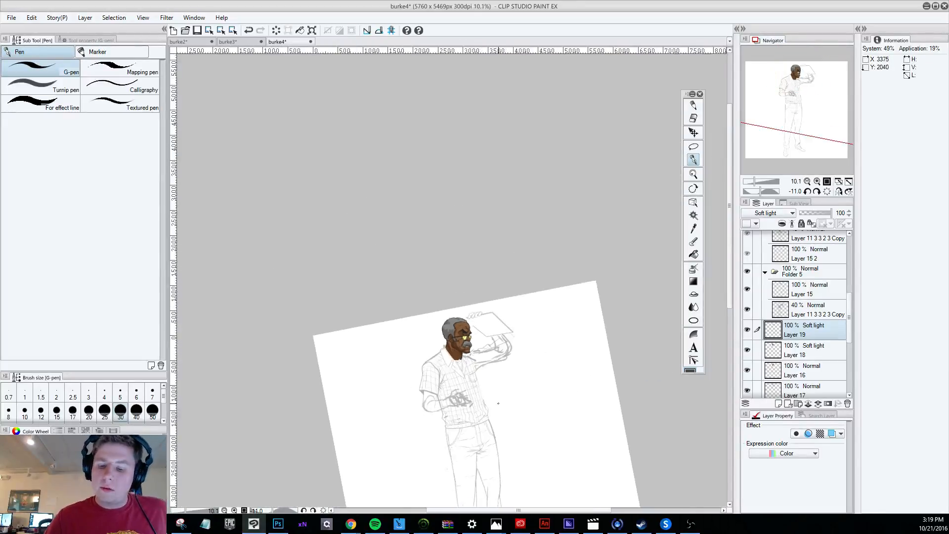
scroll(473, 332, up, 5)
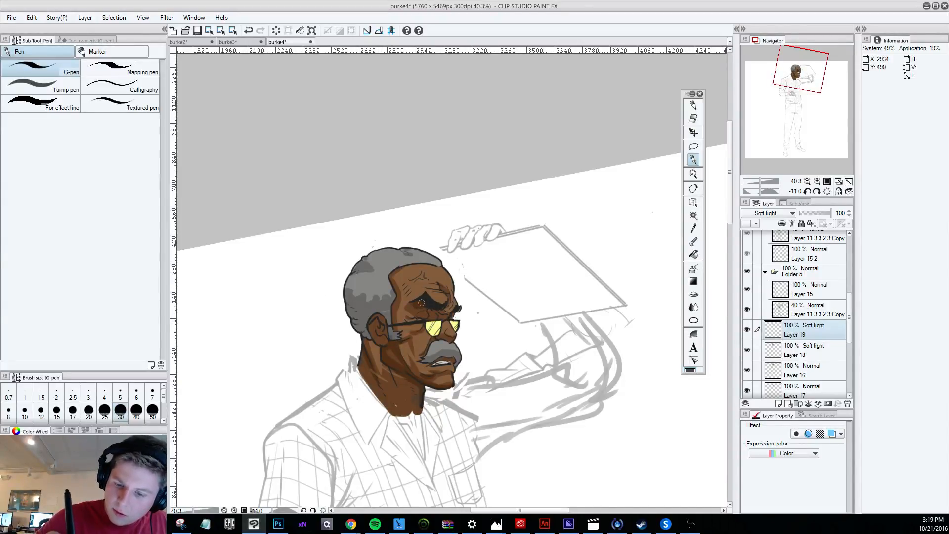
Try darkening the eye socket under the brow with short G-pen strokes on Layer 19.
key(ctrl+z)
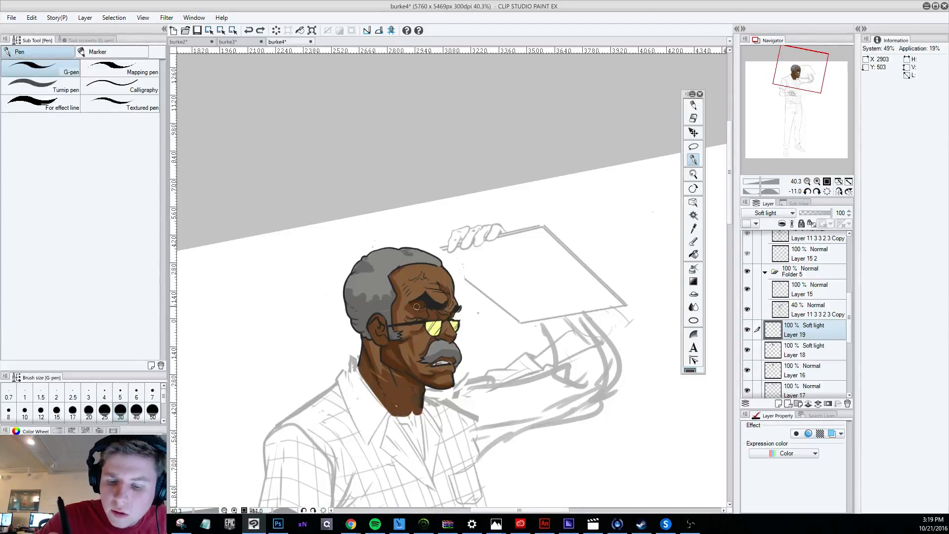
drag(416, 307, 426, 308)
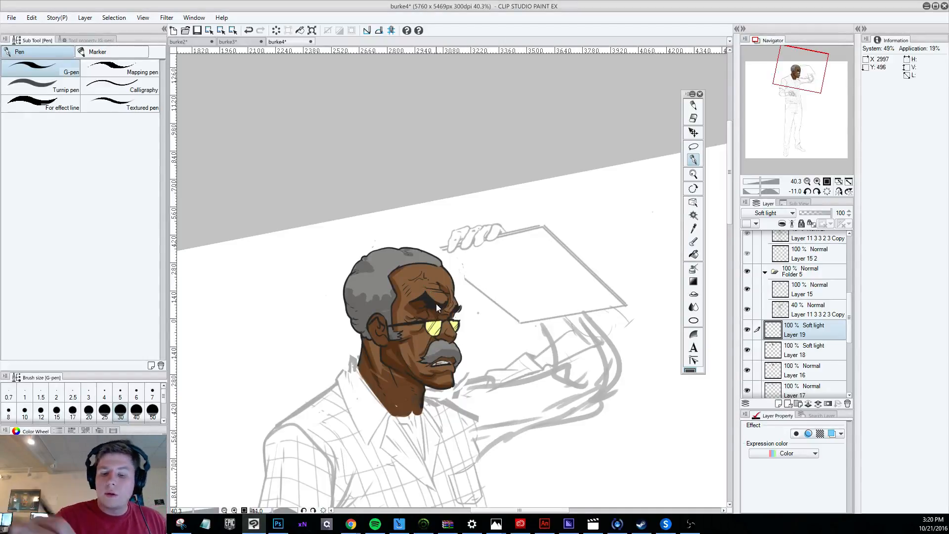
key(ctrl+z)
mouse_move(412, 306)
mouse_down()
mouse_move(435, 316)
mouse_move(423, 310)
mouse_up()
key(ctrl+z)
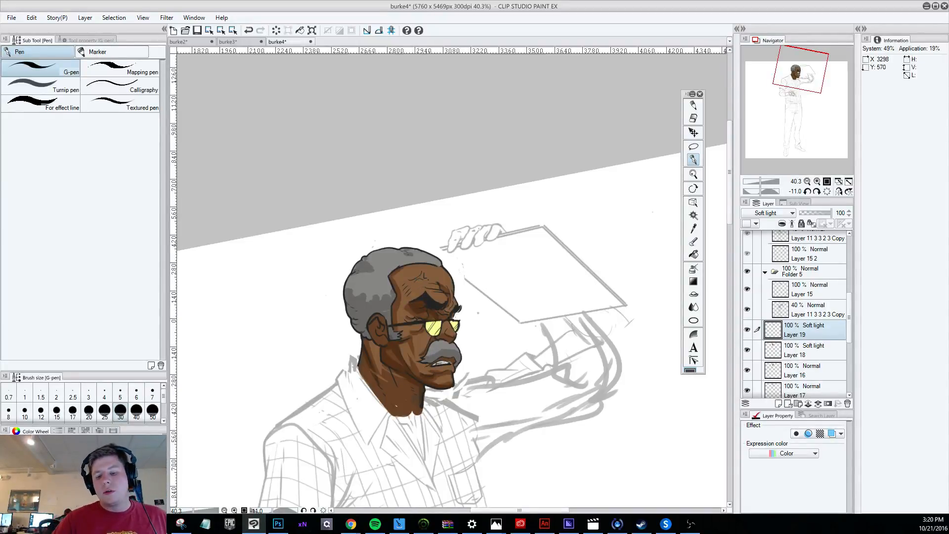
Compare the head with Layer 18, the 40% sketch layer, Folder 5 and Layer 19 each hidden and shown.
scroll(496, 357, down, 3)
scroll(495, 332, up, 2)
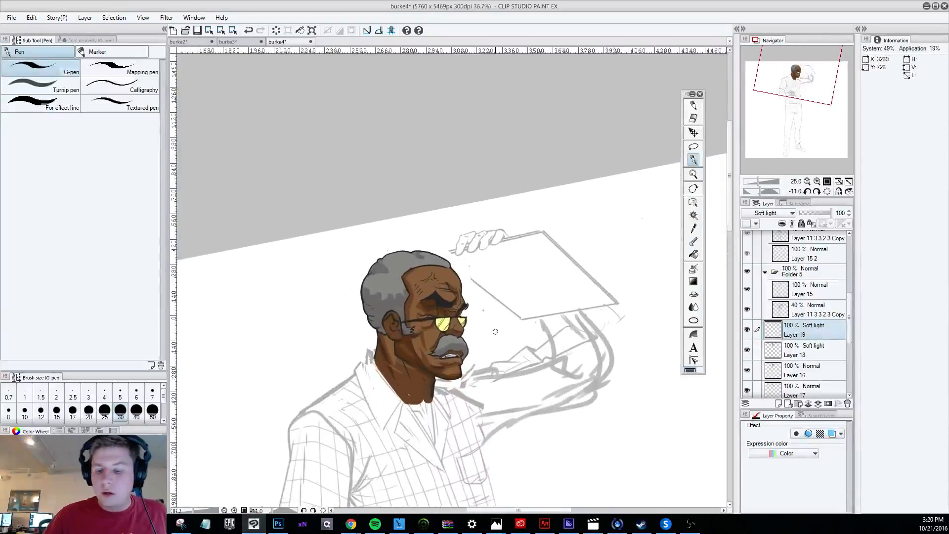
scroll(495, 331, up, 2)
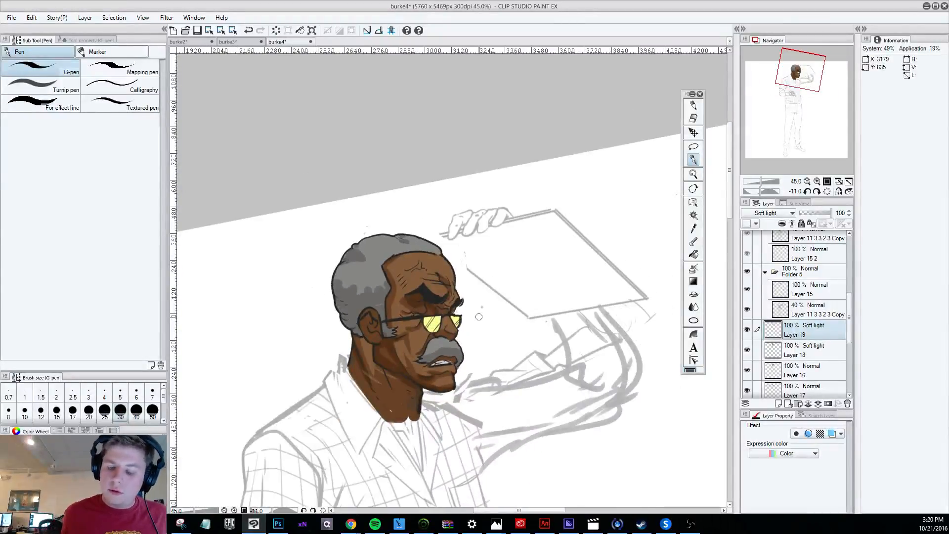
click(694, 118)
click(746, 350)
click(747, 350)
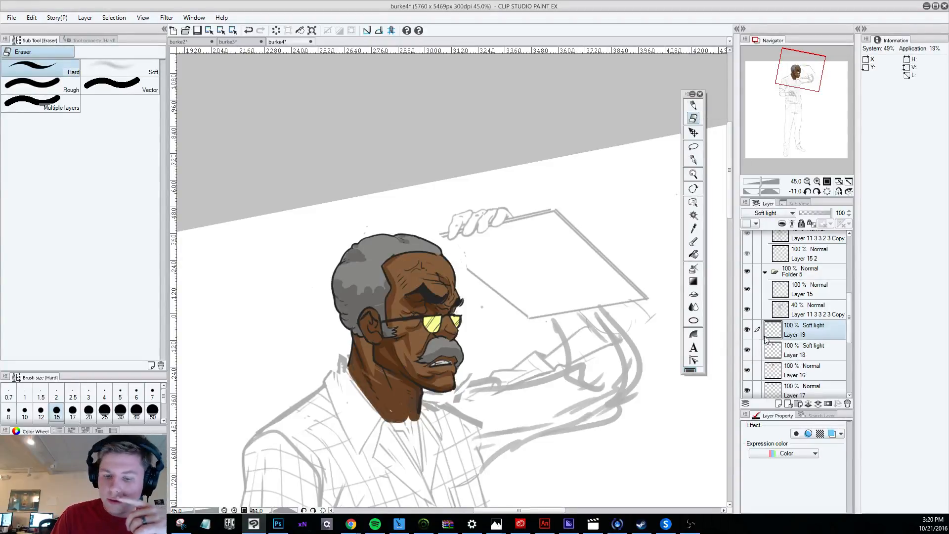
click(747, 309)
click(747, 309)
click(747, 272)
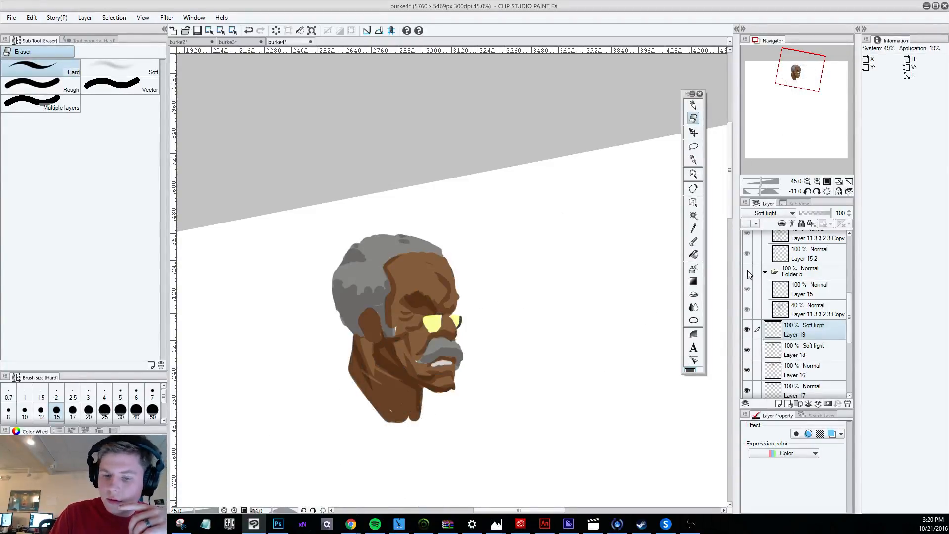
click(747, 271)
click(809, 297)
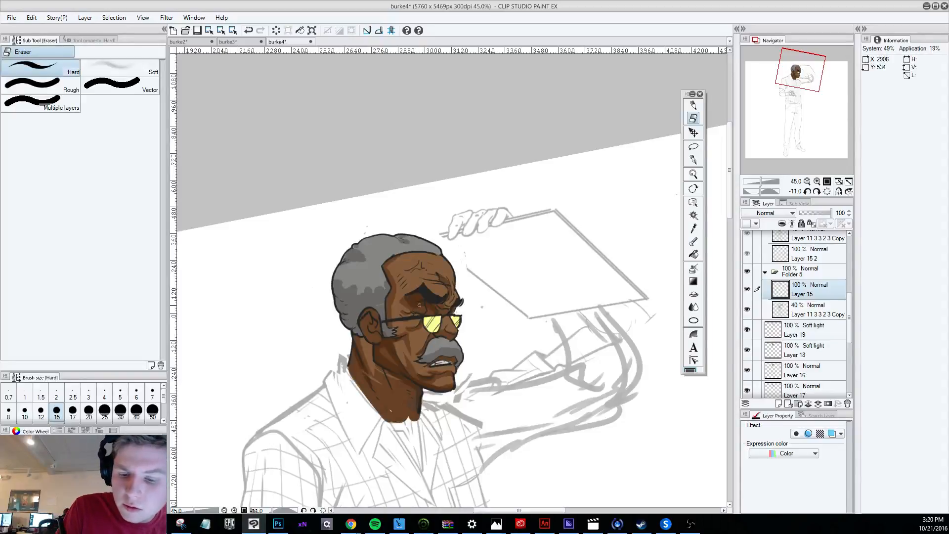
click(797, 330)
click(747, 330)
click(748, 330)
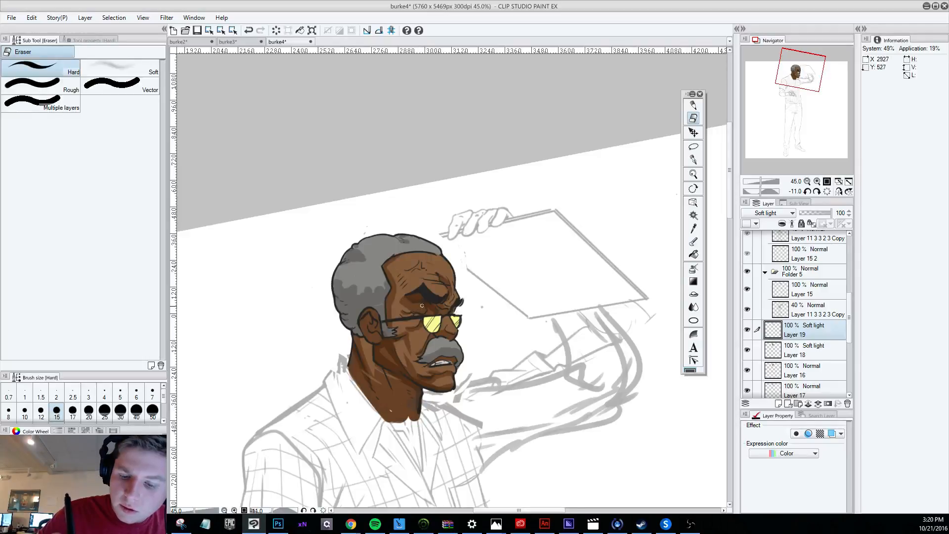
Reduce the G-pen to size 20 and add a shadow stroke beside the eye, under the brow, on Layer 19.
key(p)
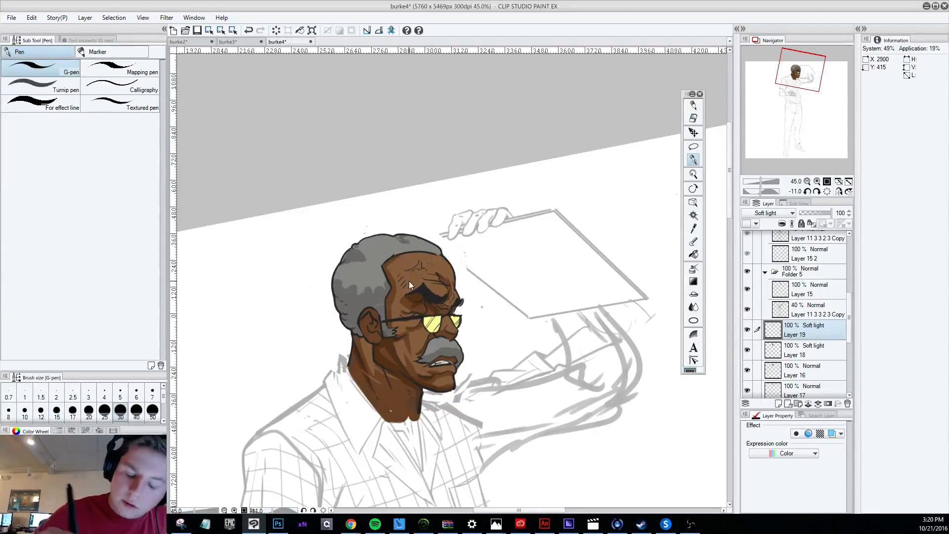
key([)
key([)
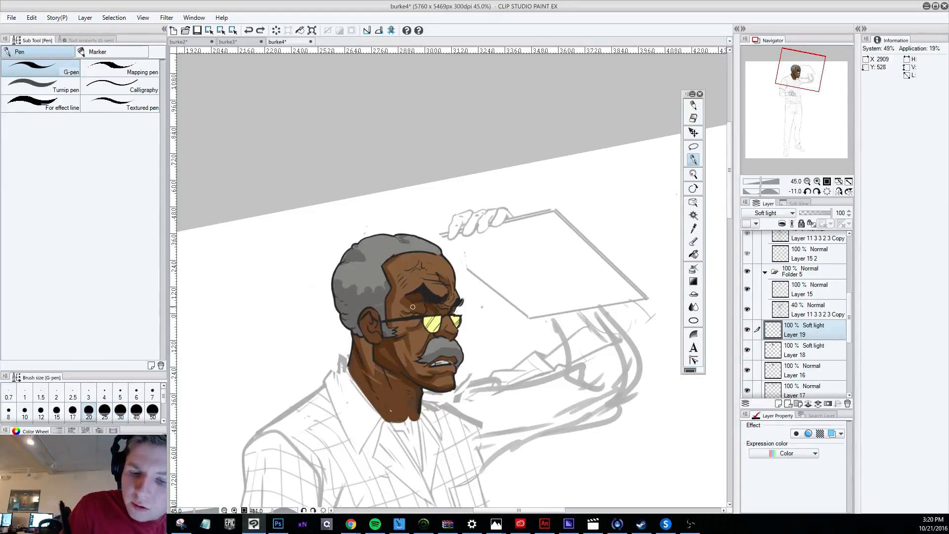
drag(413, 307, 420, 302)
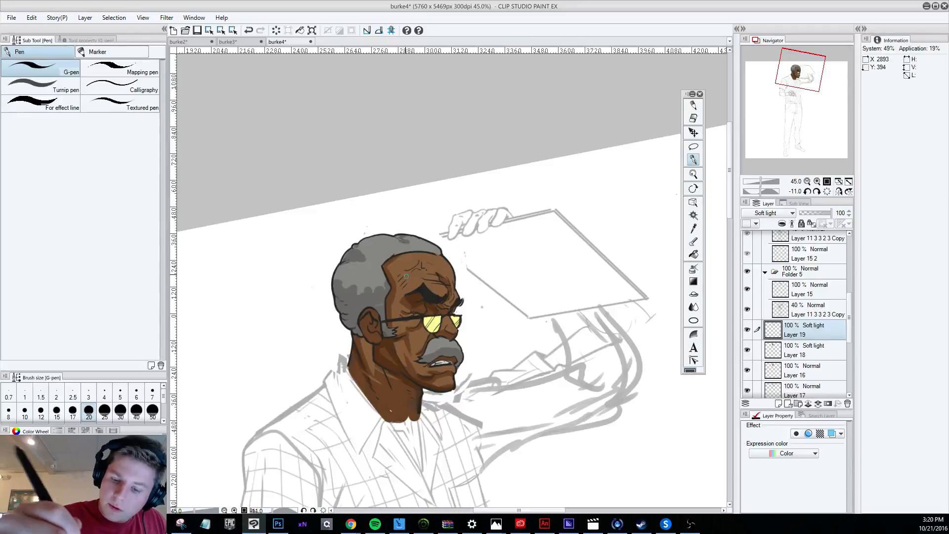
Try deepening the shadows on the forehead and along the brow on Layer 19.
click(693, 117)
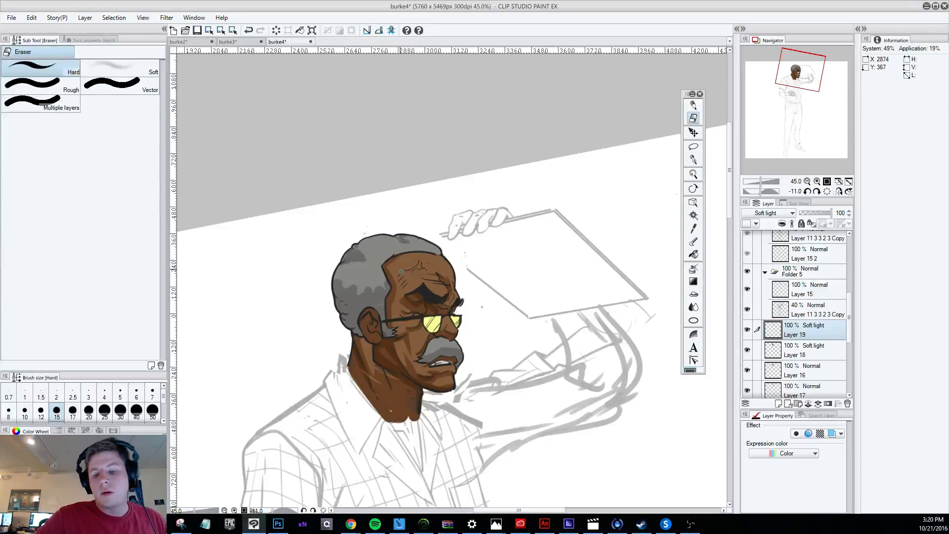
key(ctrl+z)
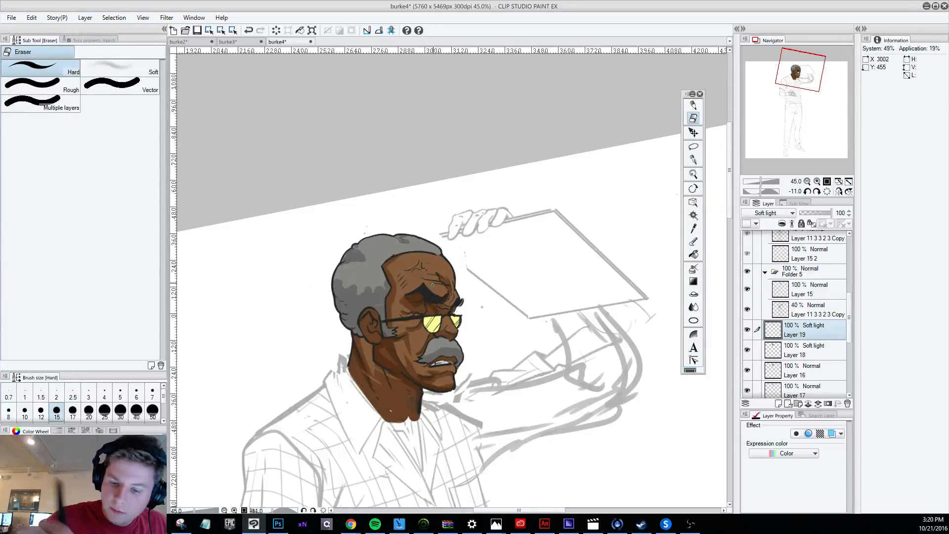
click(693, 160)
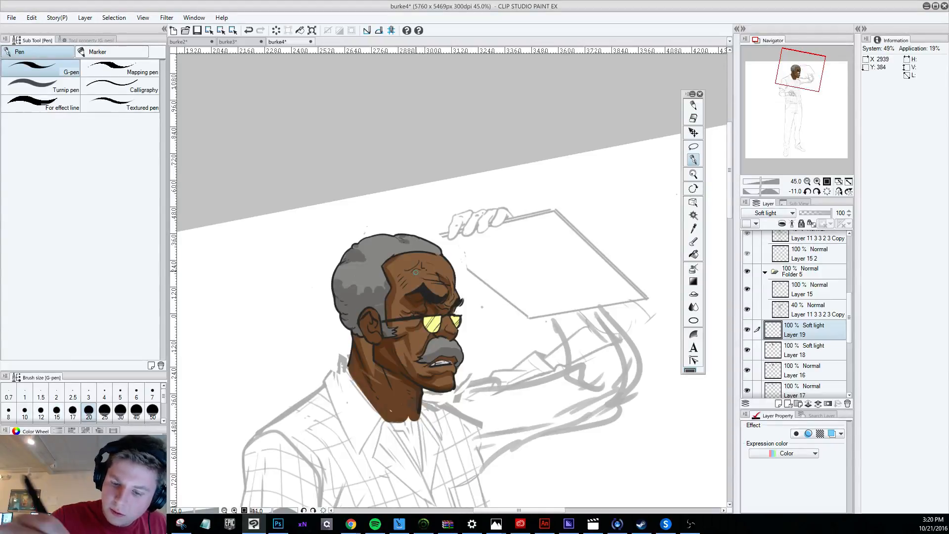
key(ctrl+z)
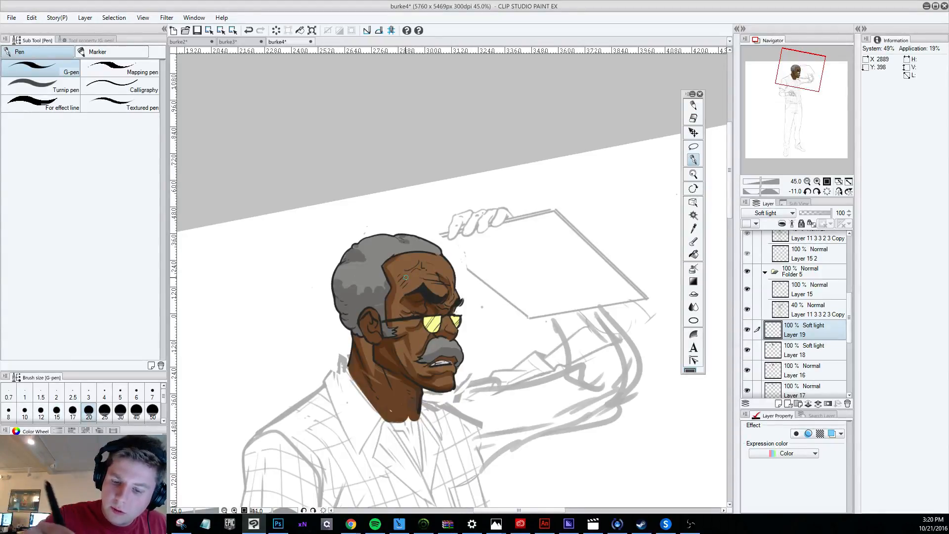
key(ctrl+z)
mouse_move(402, 294)
mouse_down()
mouse_move(420, 307)
mouse_move(404, 288)
mouse_move(401, 300)
mouse_move(406, 282)
mouse_move(435, 282)
mouse_move(450, 298)
mouse_move(427, 285)
mouse_move(442, 297)
mouse_up()
key(ctrl+z)
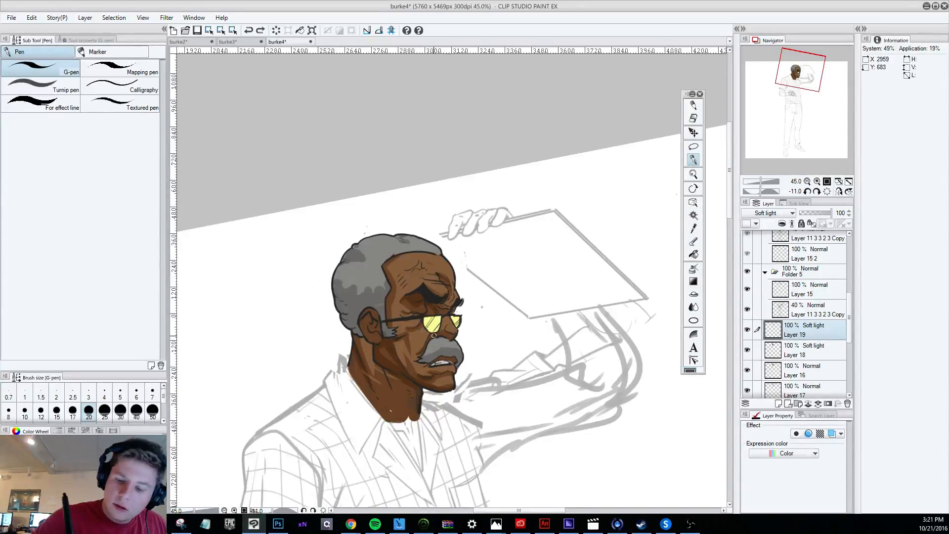
Try small shadow strokes below the glasses and on the cheek on Layer 19.
drag(438, 336, 451, 340)
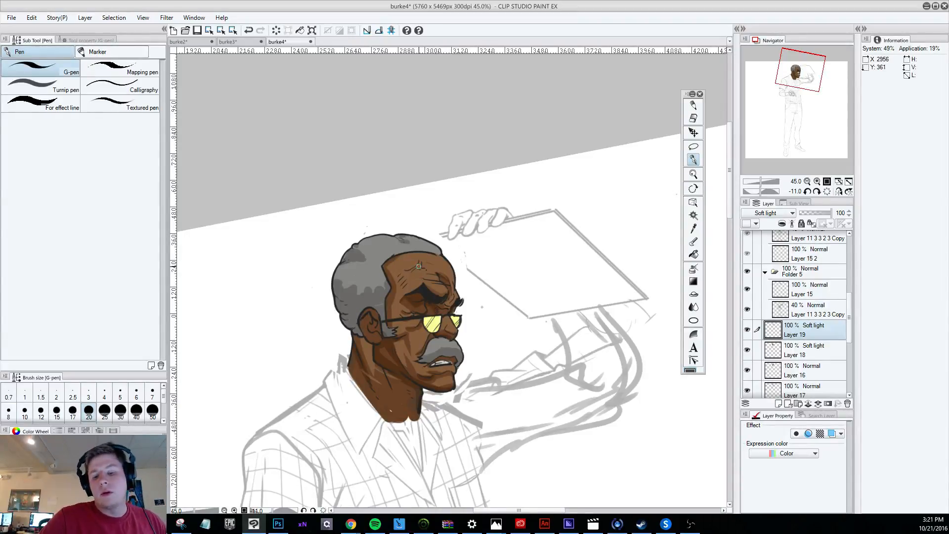
key(ctrl+z)
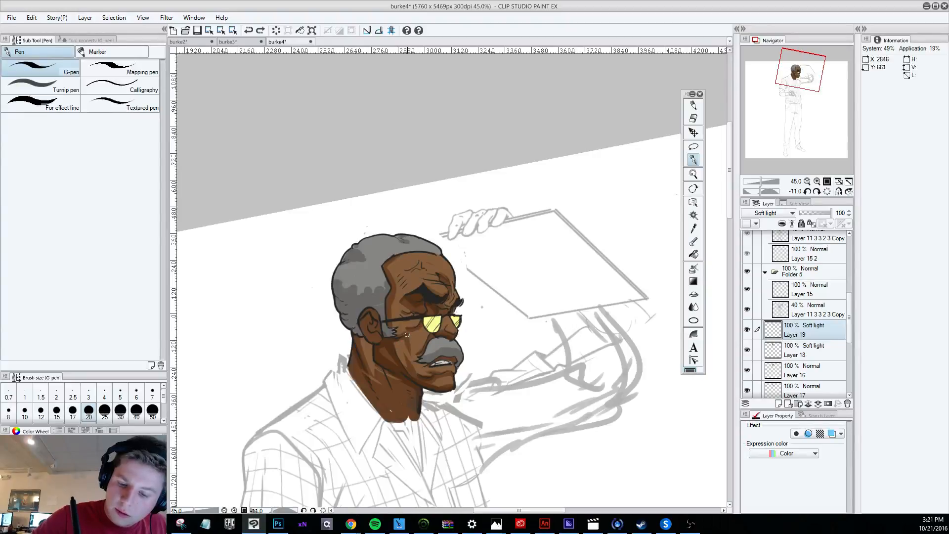
drag(406, 334, 408, 340)
key(ctrl+z)
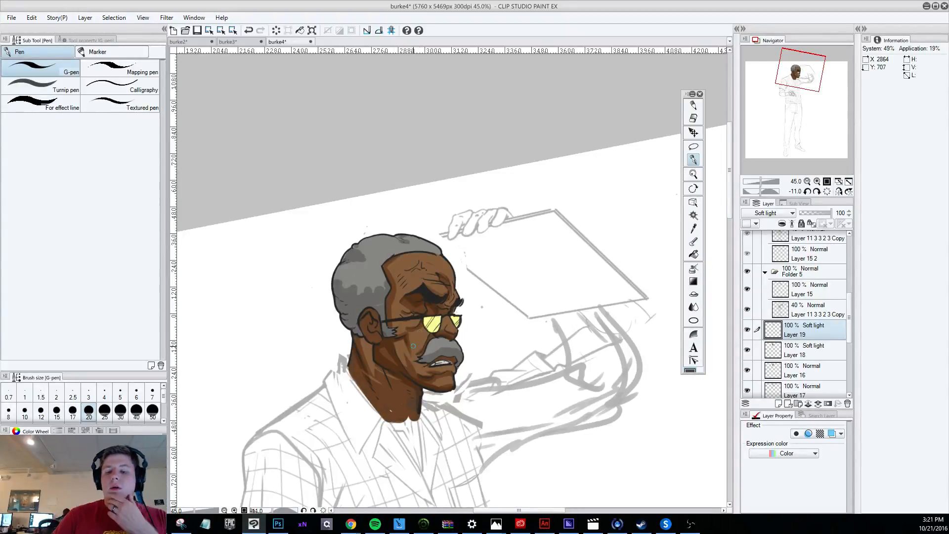
Examine the shaded head against the whole figure, comparing it with the sketch layer and Layer 15 line art hidden and shown.
scroll(413, 346, down, 6)
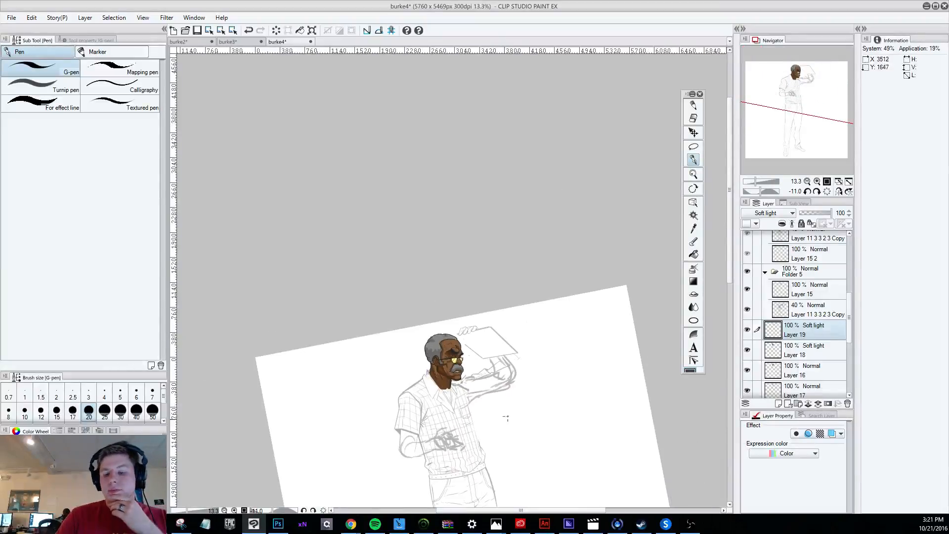
drag(731, 271, 728, 322)
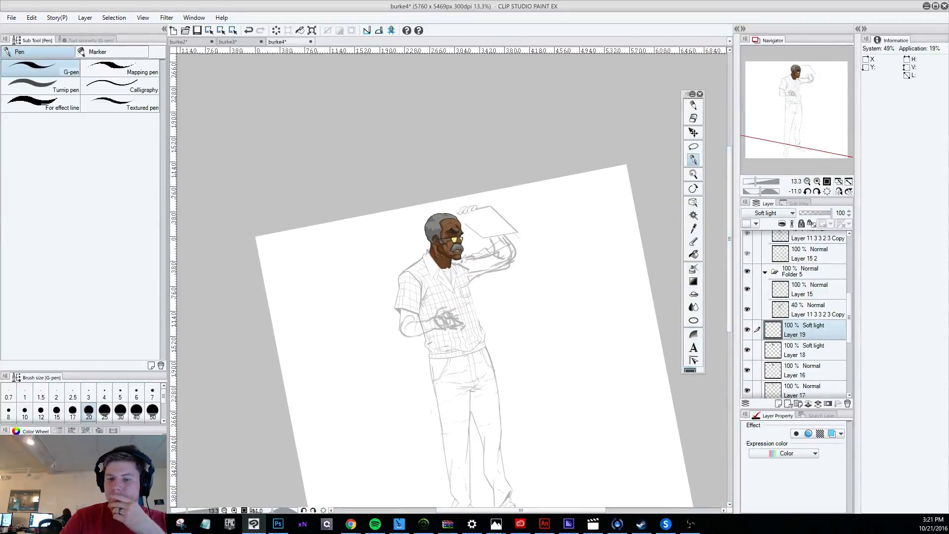
scroll(588, 307, down, 2)
scroll(528, 245, up, 4)
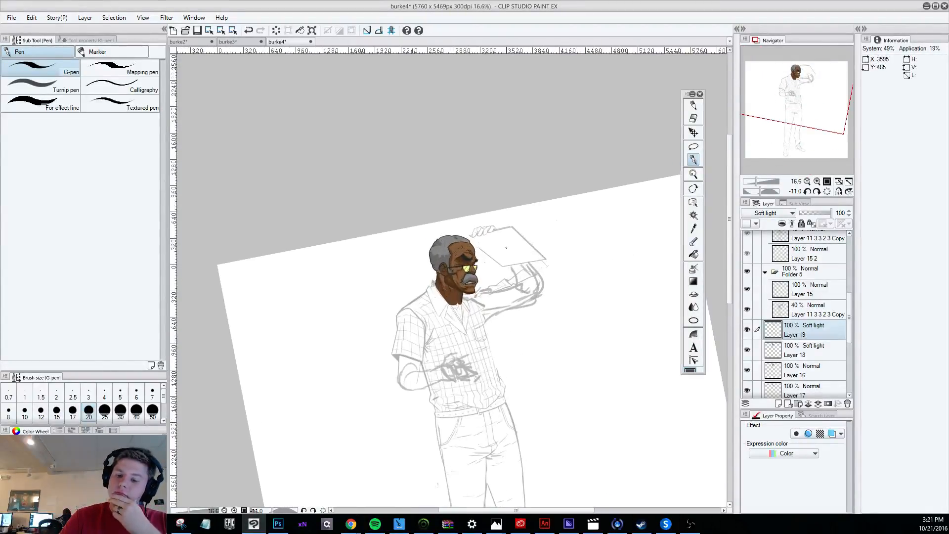
scroll(465, 278, up, 1)
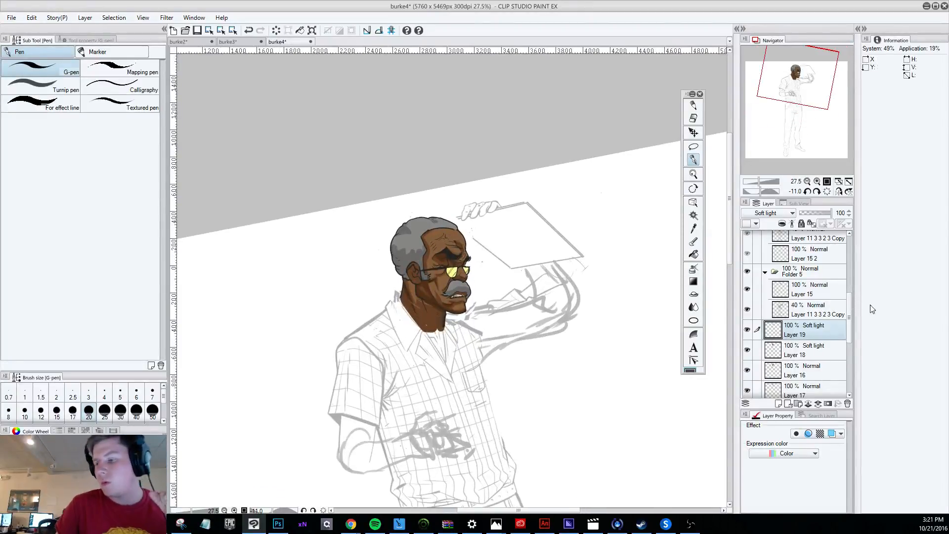
click(829, 351)
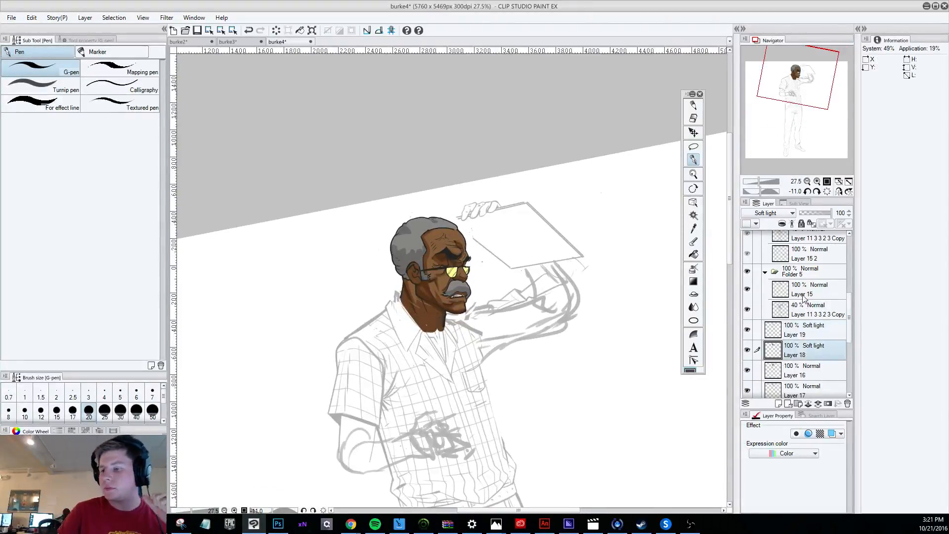
click(747, 310)
click(747, 310)
click(747, 289)
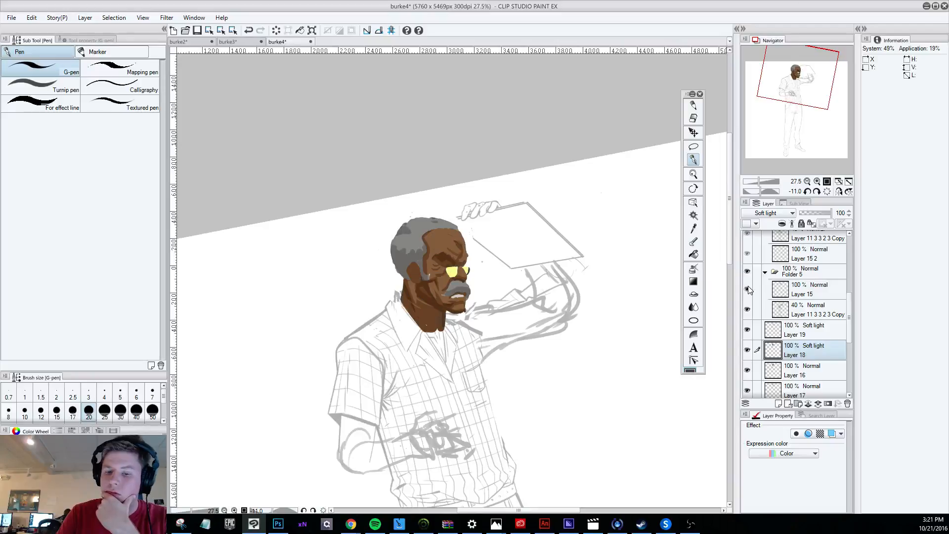
click(747, 289)
scroll(486, 261, up, 3)
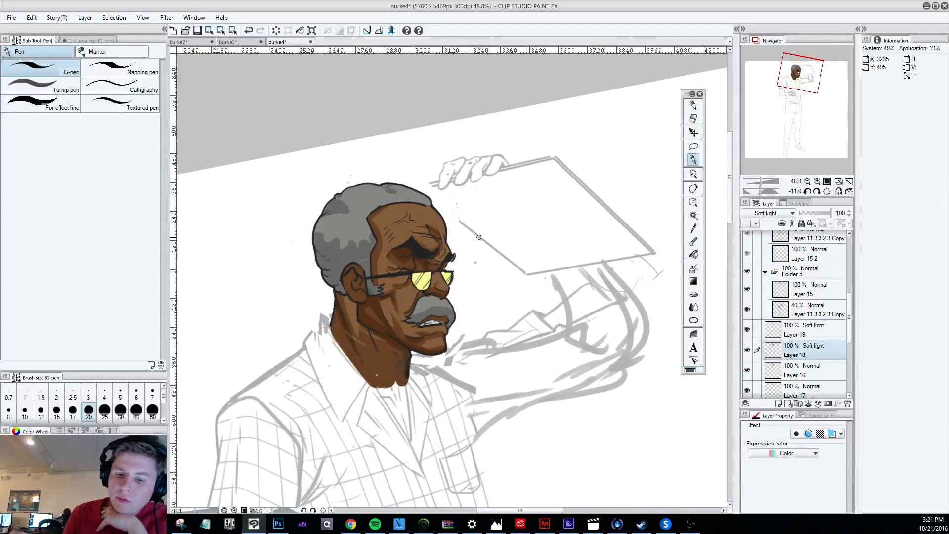
Add a layer above Layer 18 and set its blending mode to Overlay.
key(ctrl+shift+n)
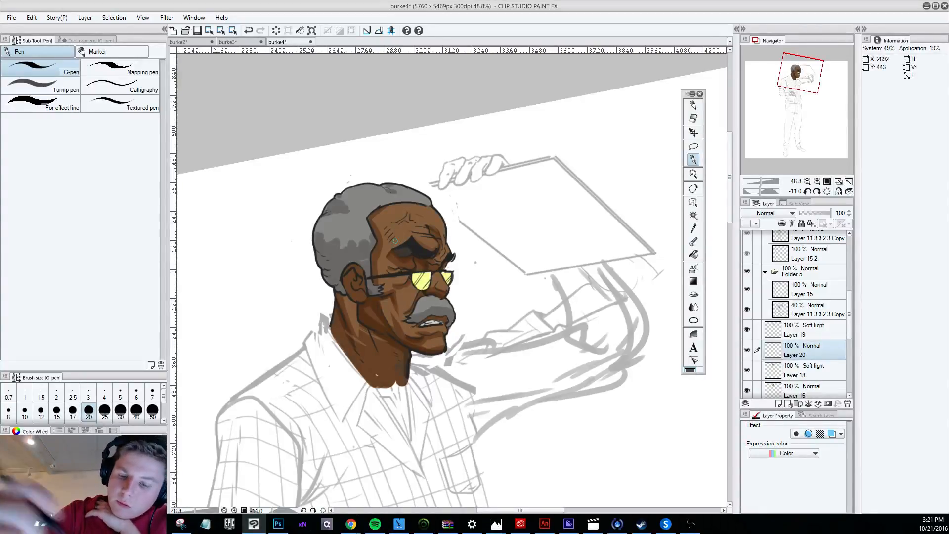
click(766, 213)
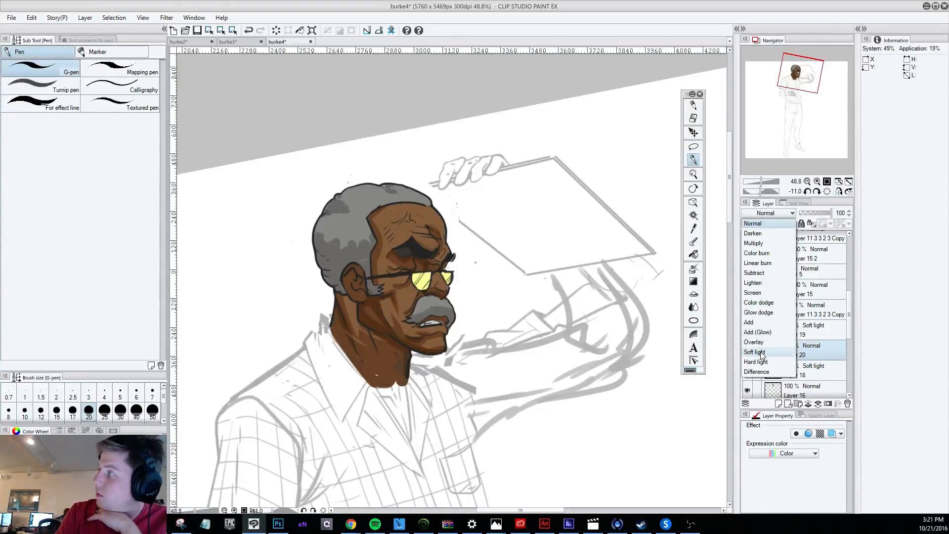
click(761, 342)
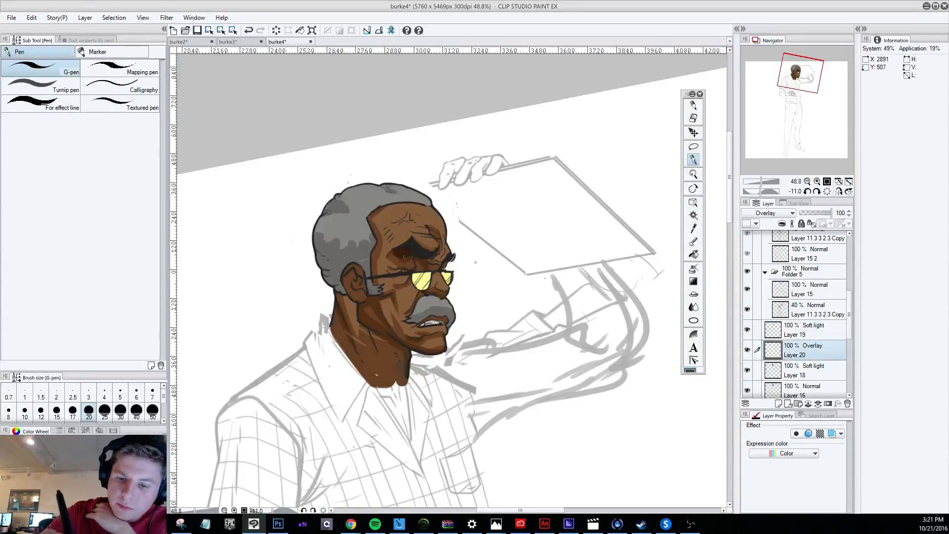
key(ctrl+z)
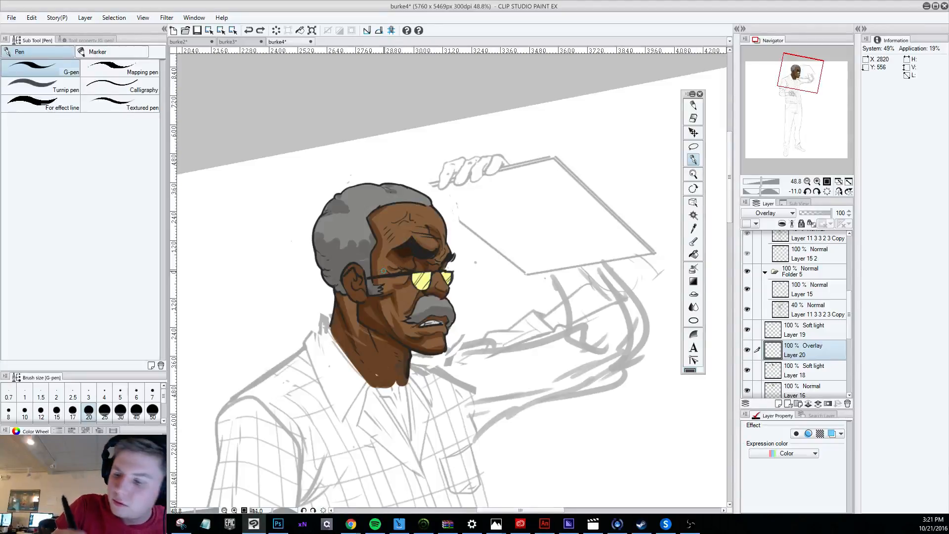
Test strokes on the brow and move Layer 19 beneath the Overlay layer, directly above Layer 18.
click(793, 369)
drag(418, 231, 420, 234)
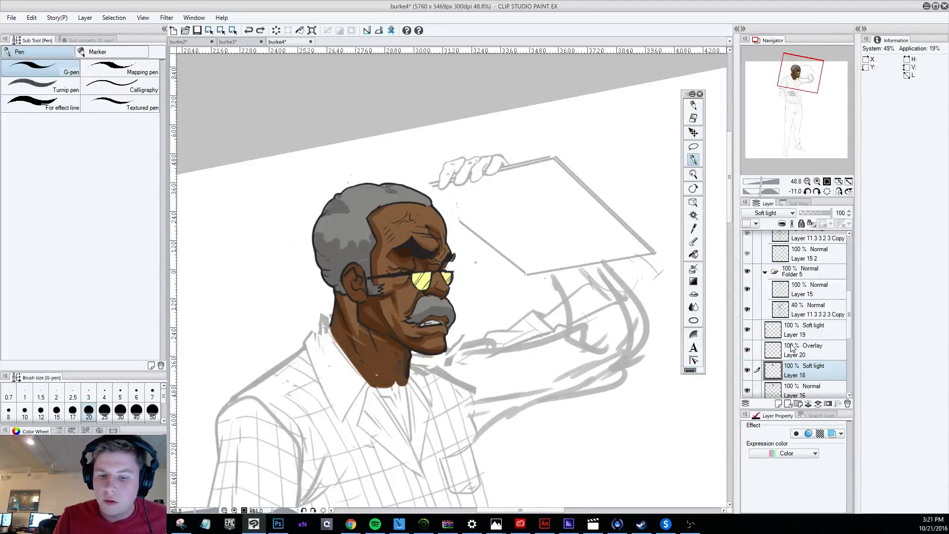
click(747, 330)
click(781, 330)
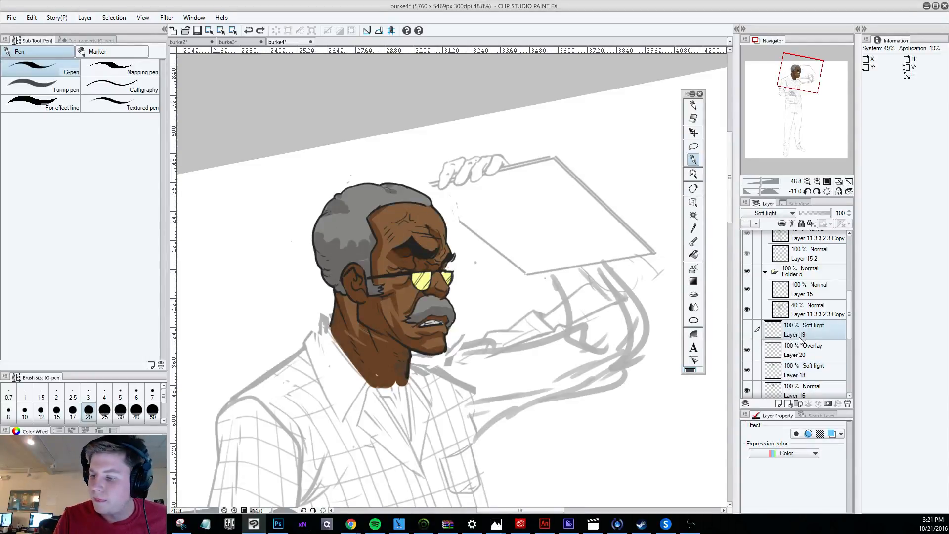
drag(801, 340, 809, 349)
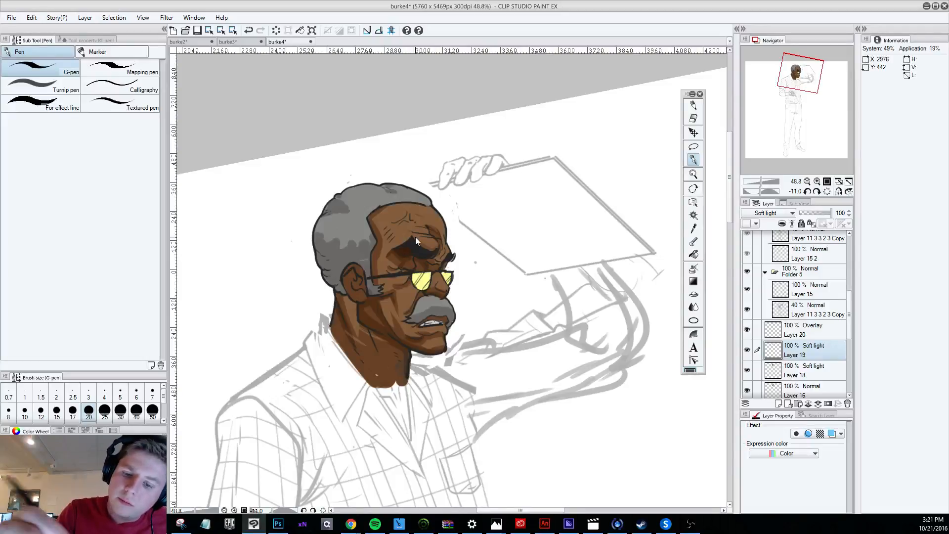
key(ctrl+z)
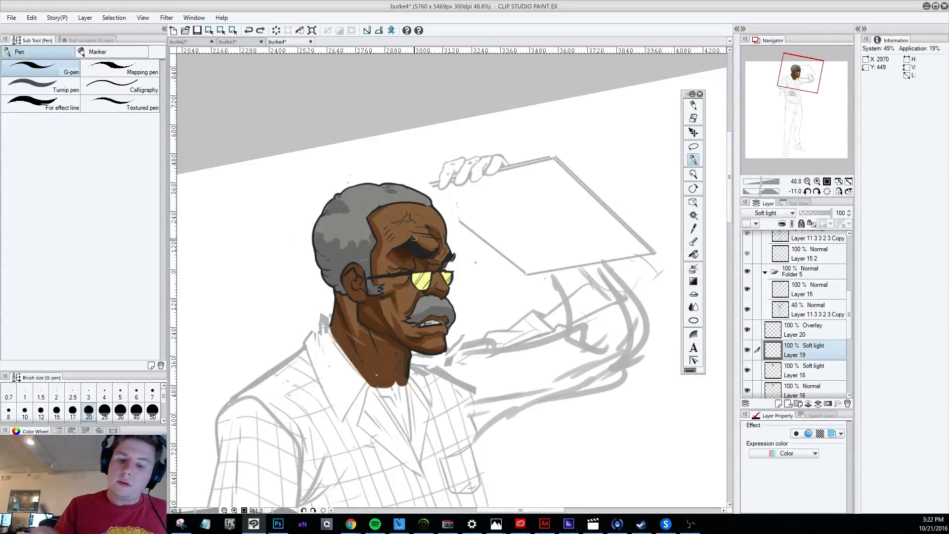
Erase small bits of shading beside the eye with the Hard eraser, trying Layers 18, 16, 20 and 19 in turn.
key(ctrl+y)
click(813, 366)
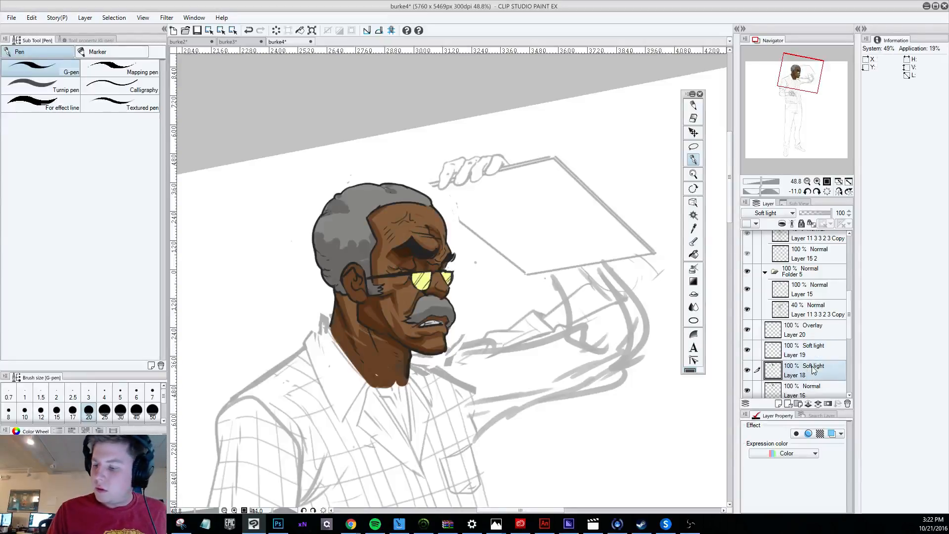
click(693, 118)
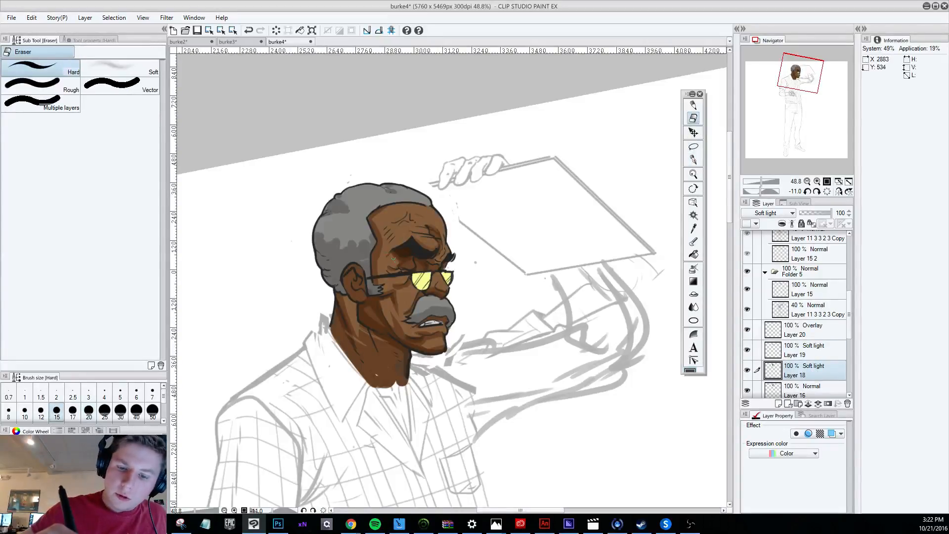
click(807, 386)
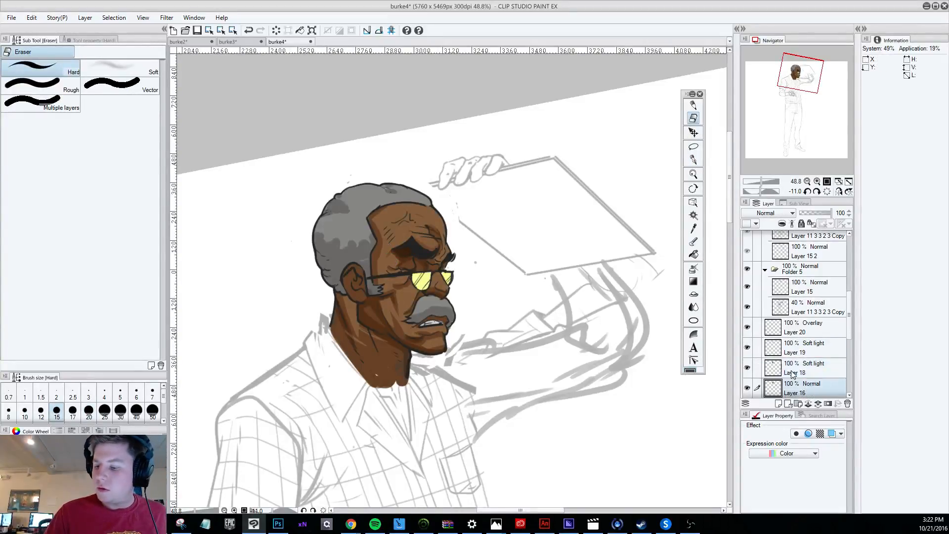
drag(388, 251, 390, 250)
click(815, 324)
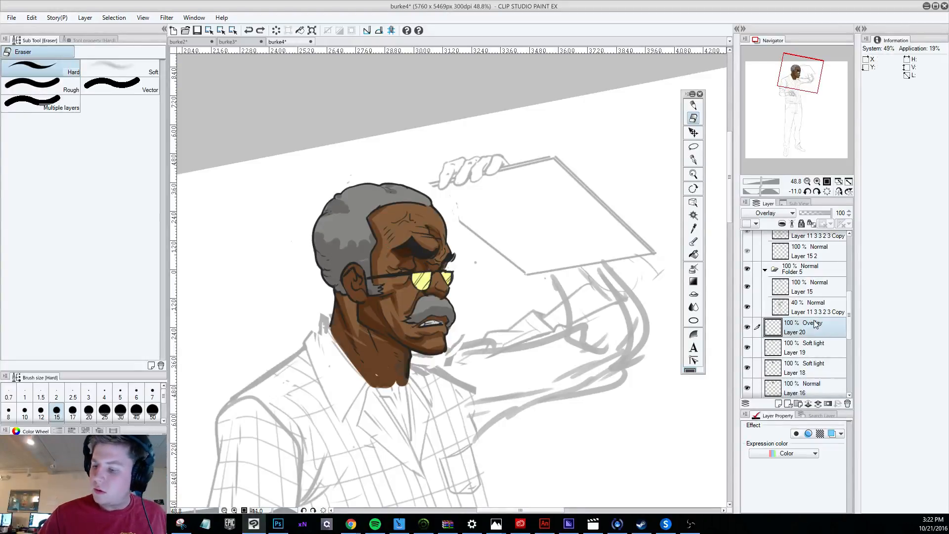
click(821, 349)
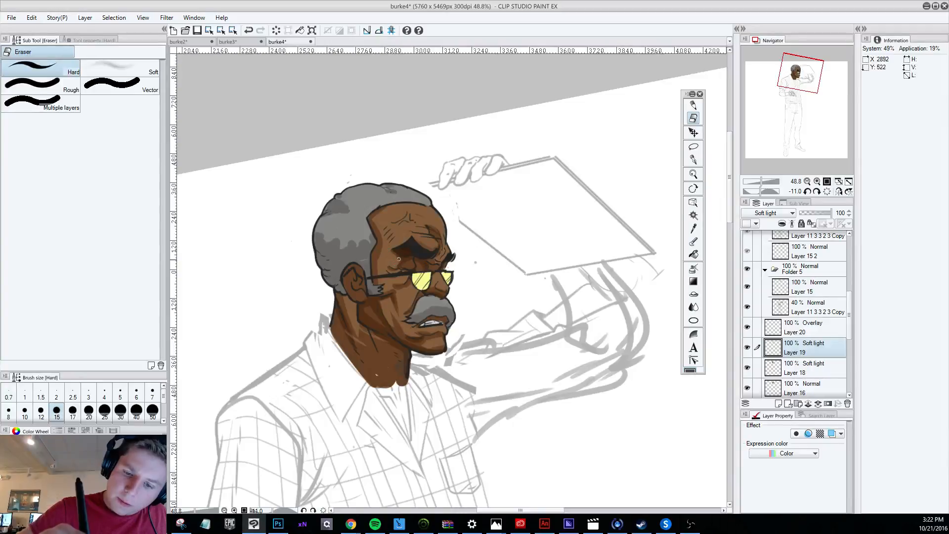
click(824, 322)
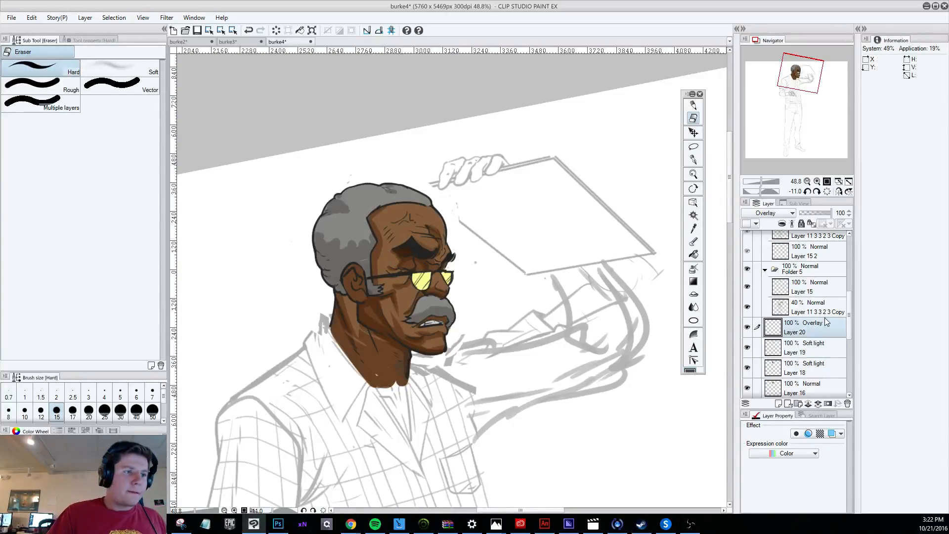
Compare the head with the Layer 18 shading hidden and shown, and examine it against the whole figure.
click(810, 370)
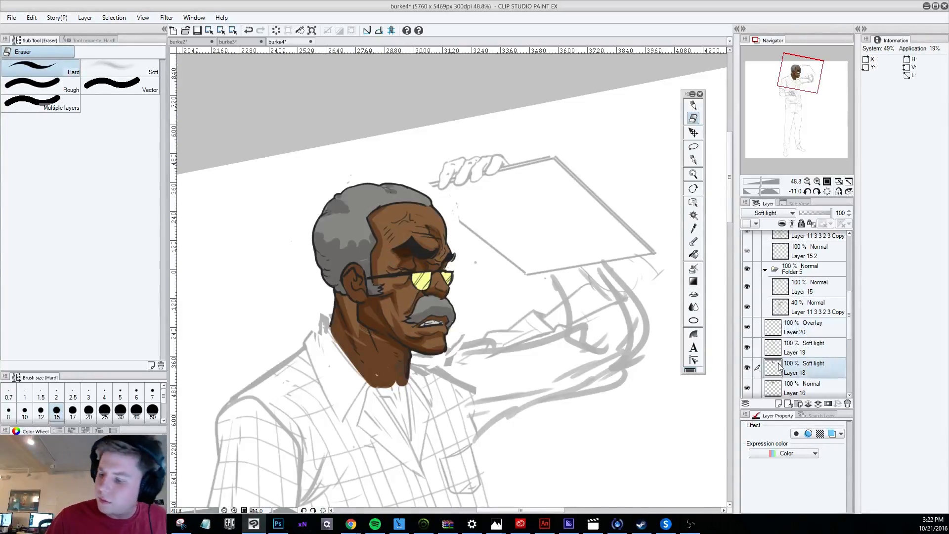
click(747, 368)
click(748, 368)
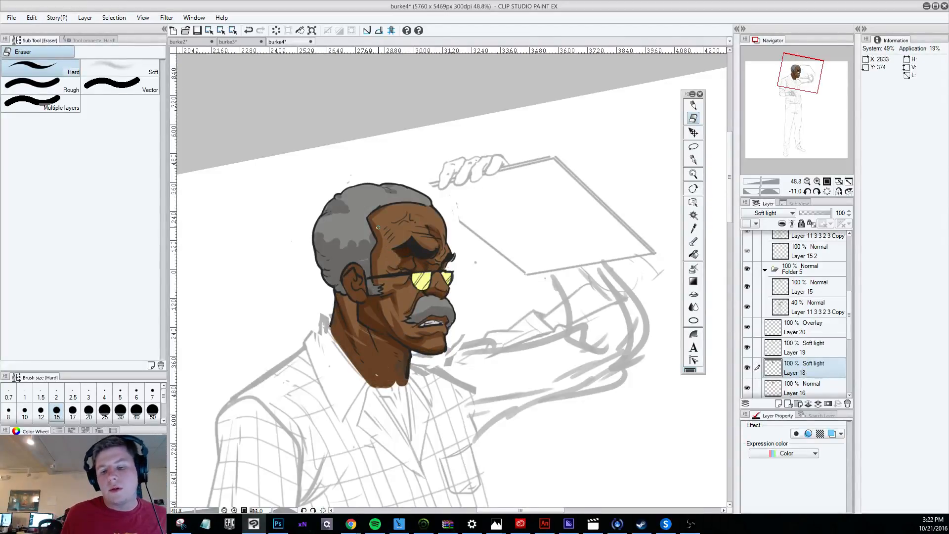
scroll(378, 227, down, 3)
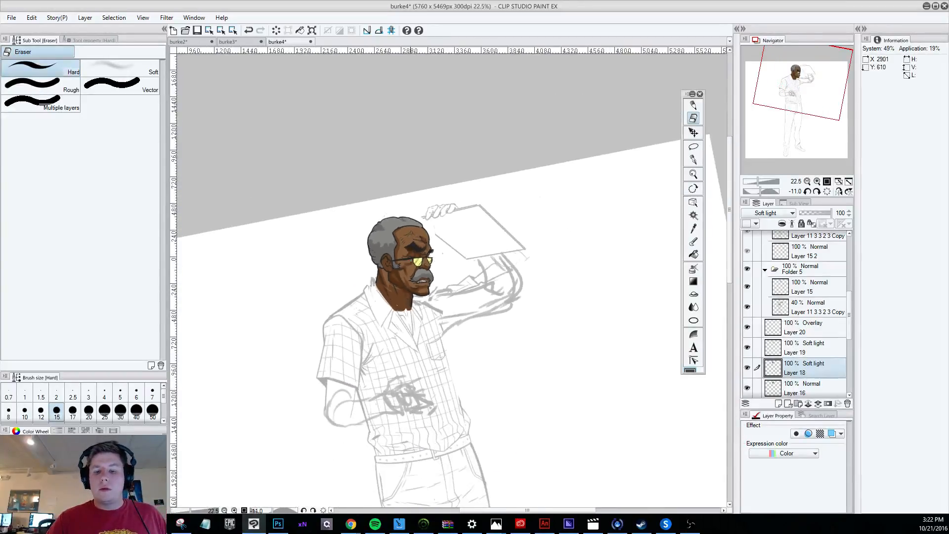
scroll(410, 243, up, 2)
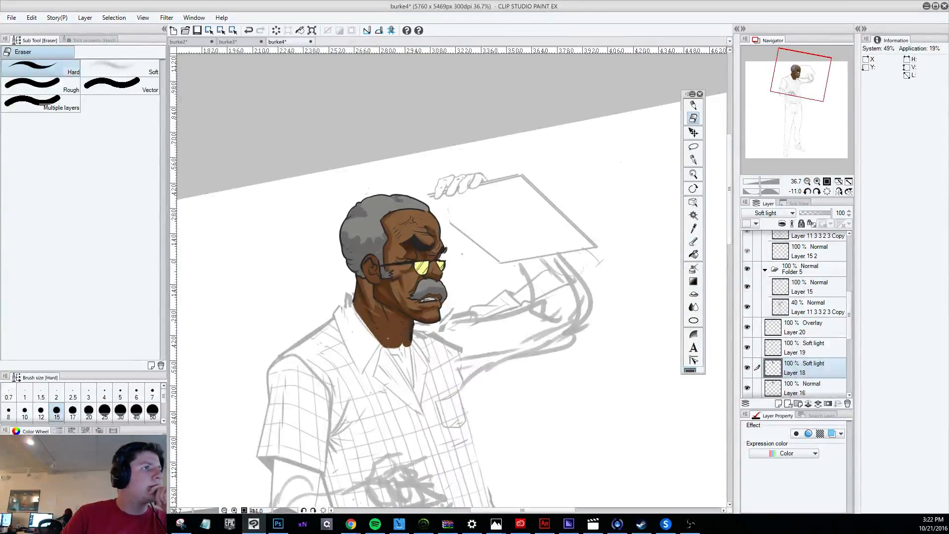
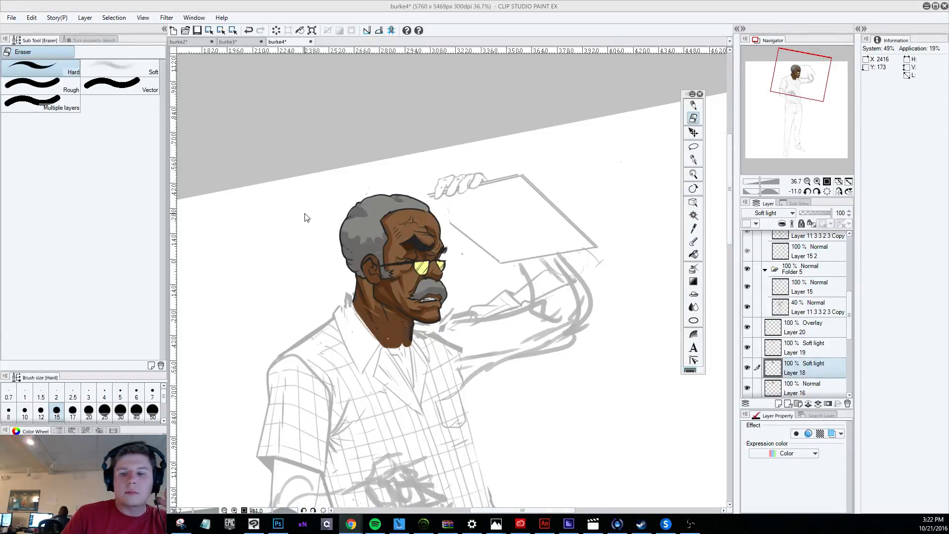
Hide Layers 18 and 20 and test a small pencil stroke below the brow on Layer 19.
scroll(455, 213, up, 1)
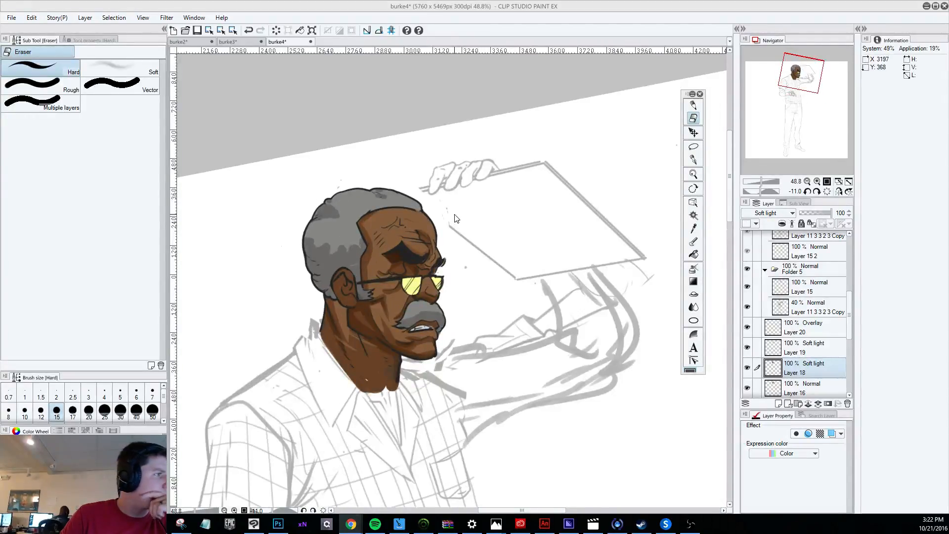
scroll(430, 221, up, 1)
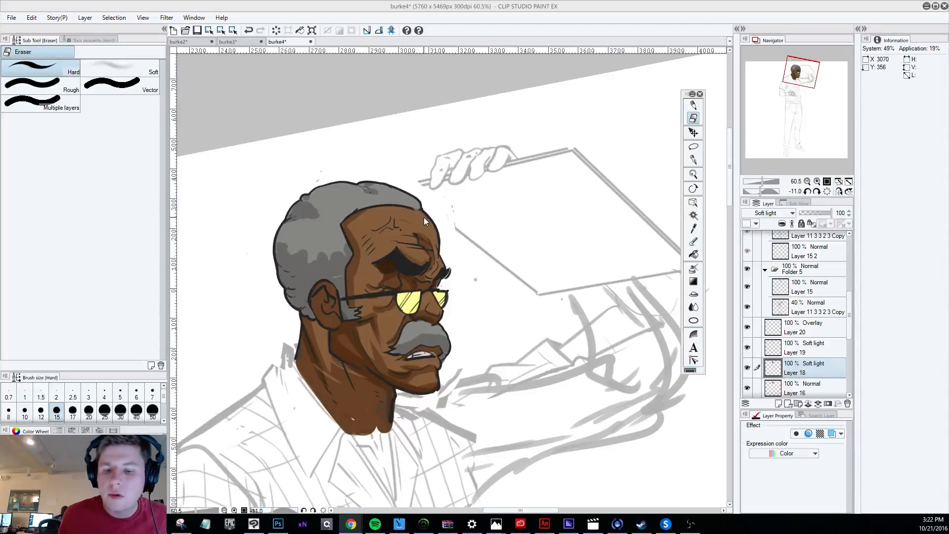
key(p)
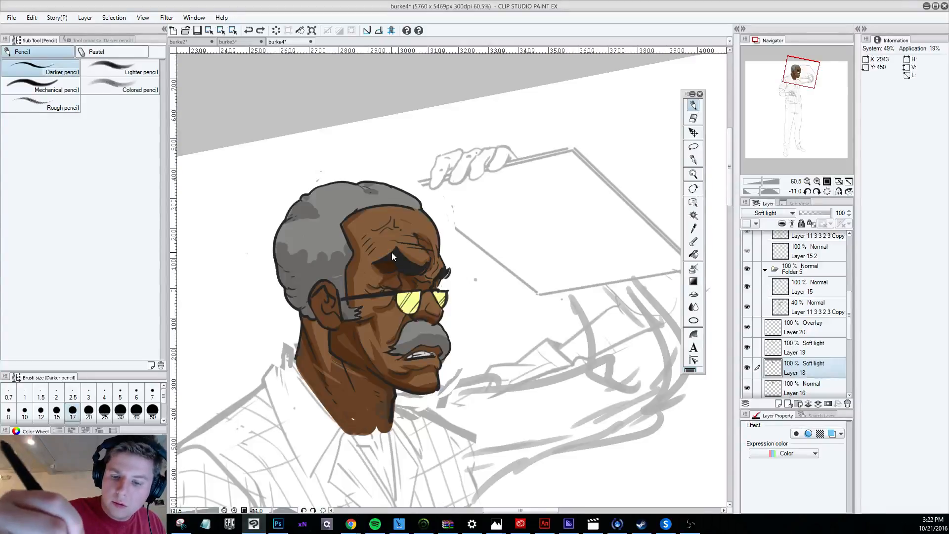
click(747, 368)
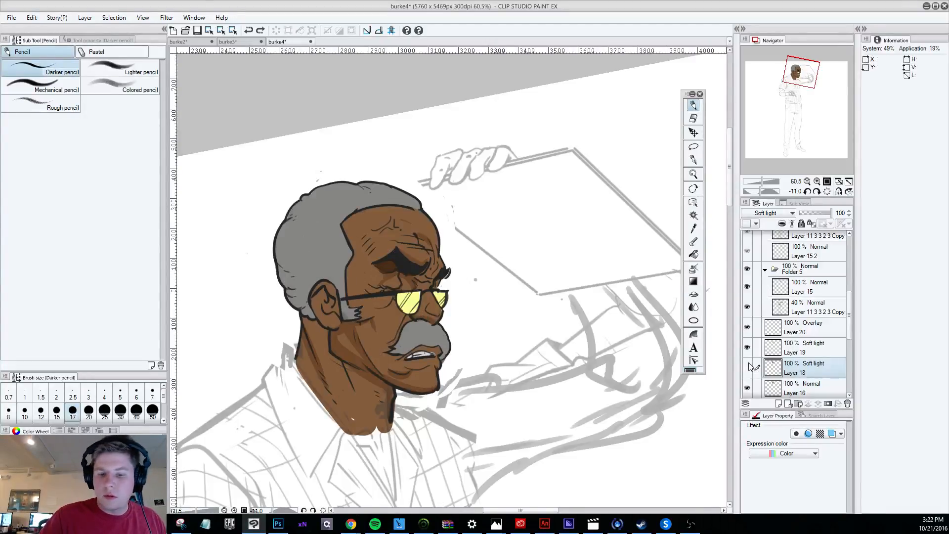
click(747, 350)
click(747, 350)
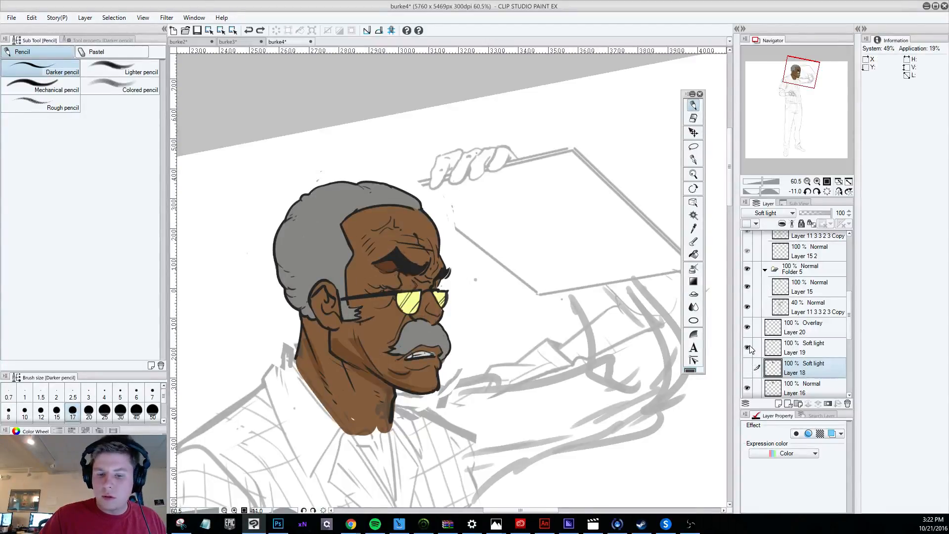
click(747, 329)
click(801, 349)
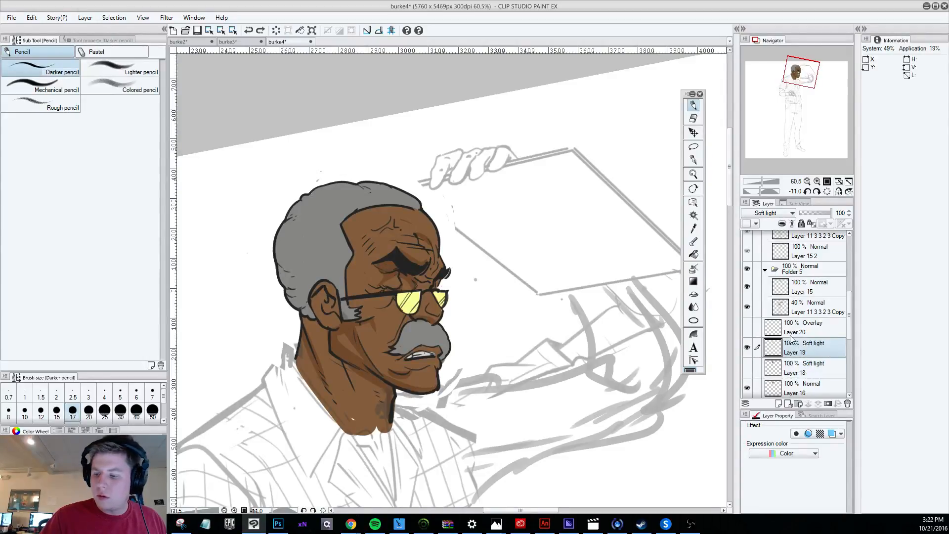
drag(383, 275, 385, 277)
key(ctrl+z)
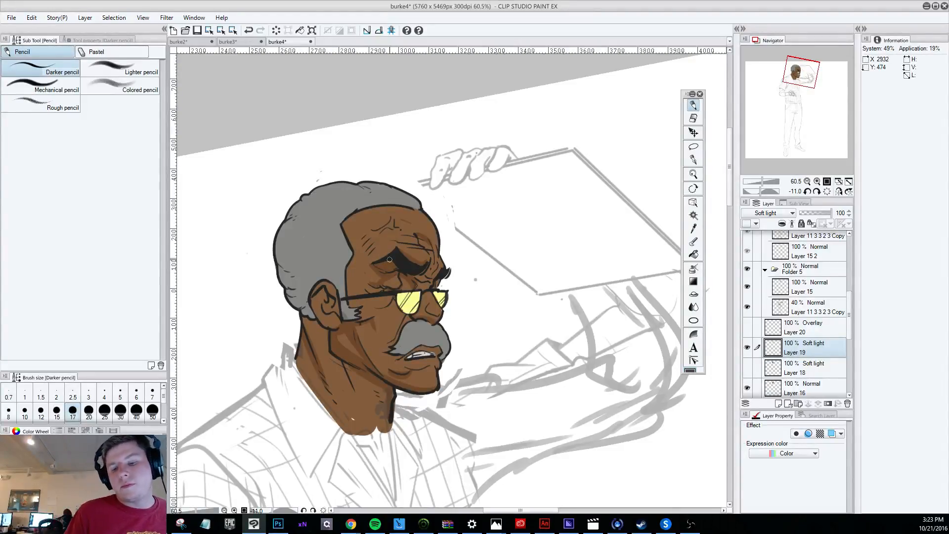
Compare the head with the Layer 15 line art and the Layer 20 overlay hidden and shown.
click(747, 287)
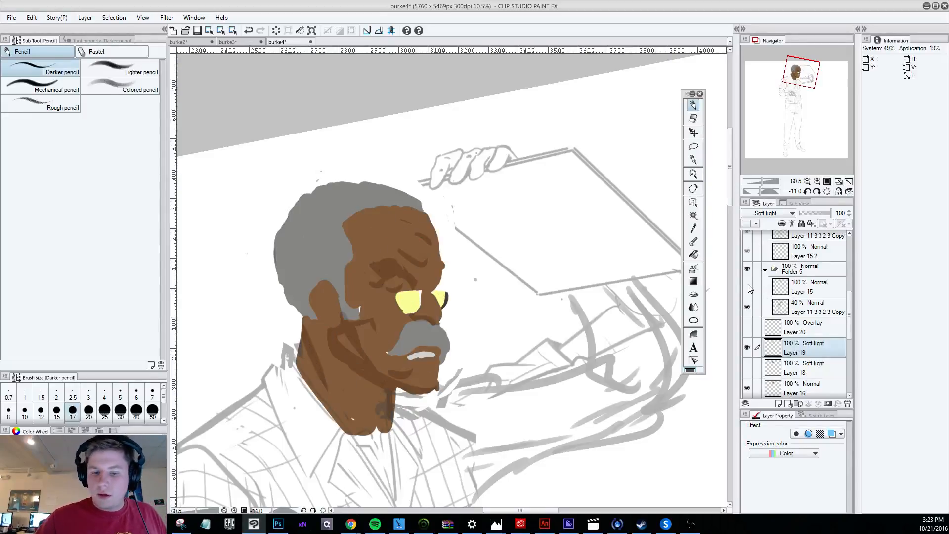
click(747, 286)
click(808, 291)
key(e)
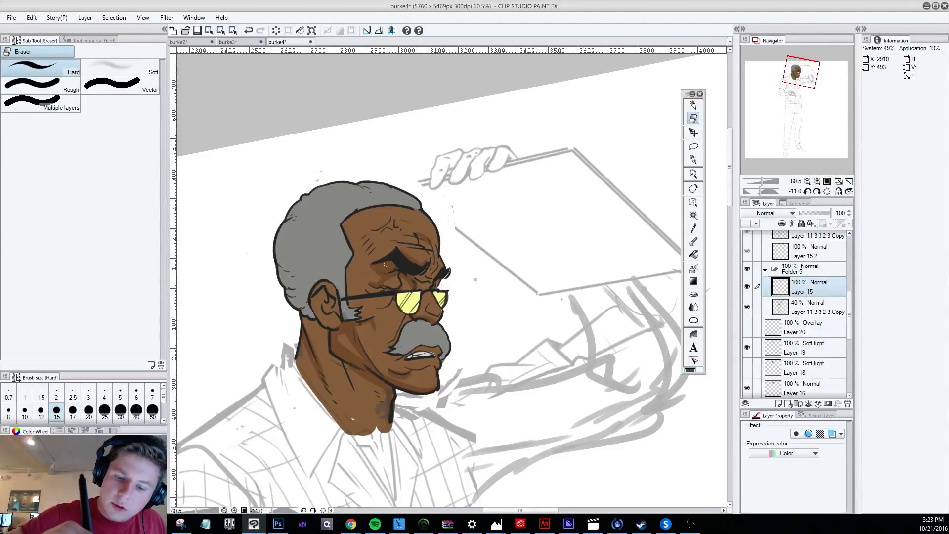
click(747, 326)
click(748, 327)
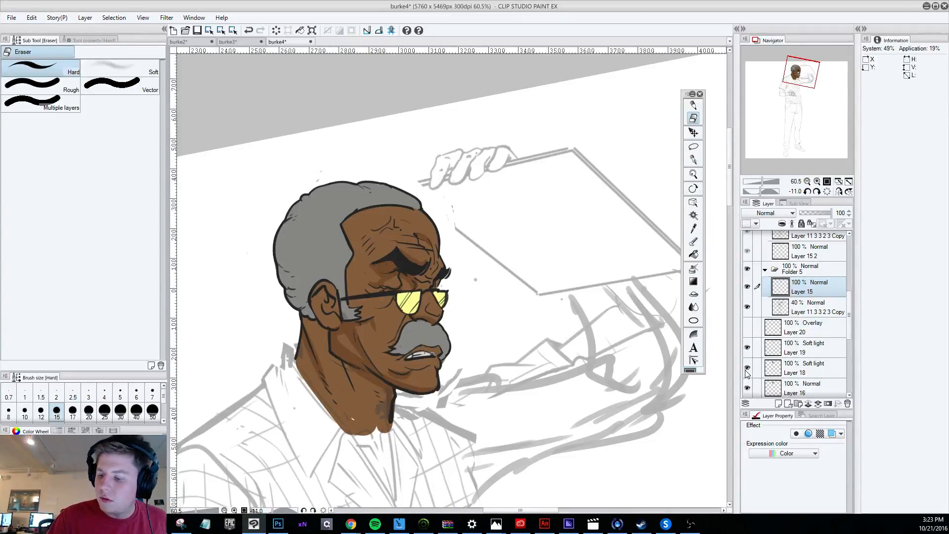
Show Layer 18, touch up its dark shading beside the eye in Normal mode, and return the layer to Soft light.
click(747, 367)
click(814, 373)
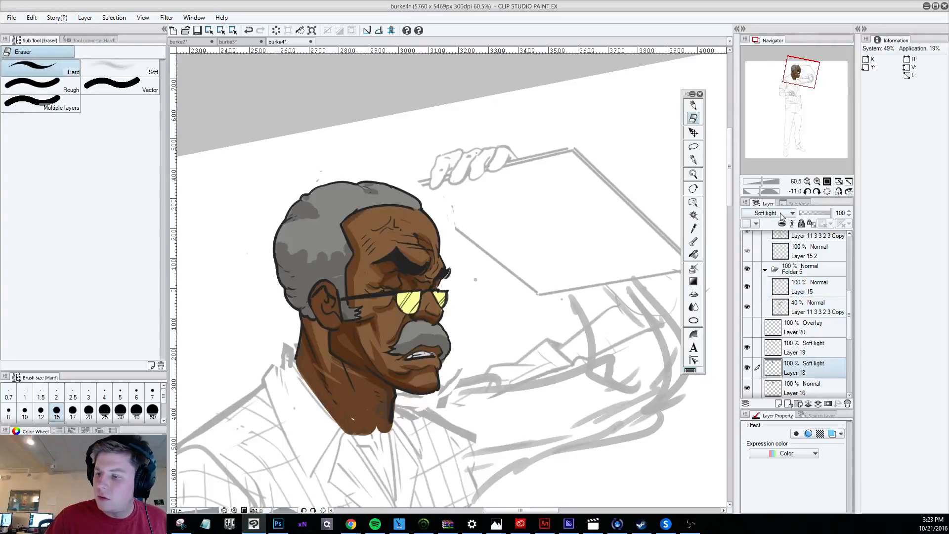
click(774, 213)
click(772, 216)
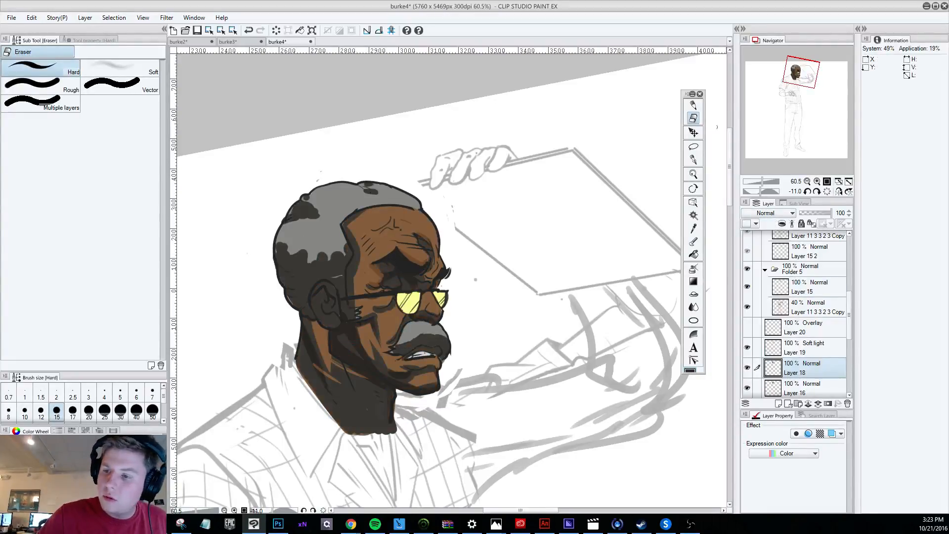
key(p)
key(ctrl+z)
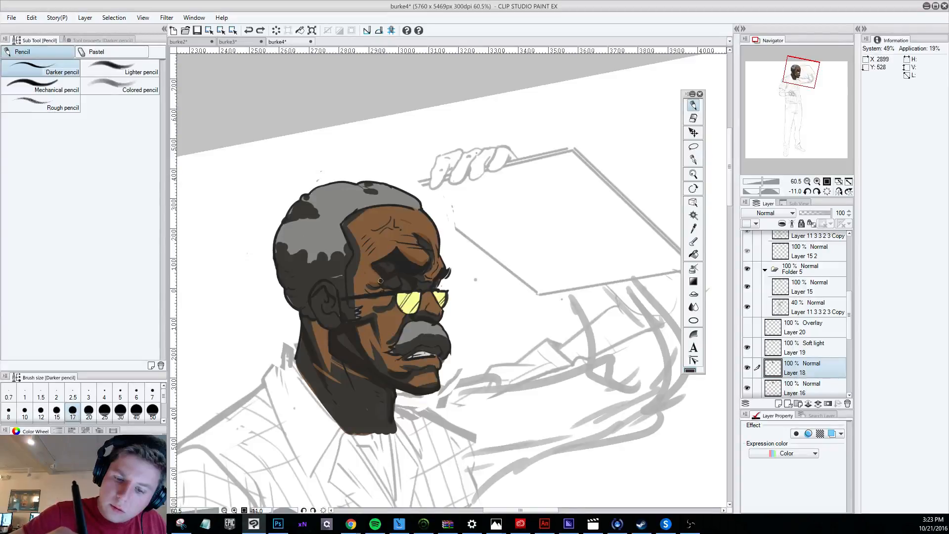
drag(372, 266, 377, 274)
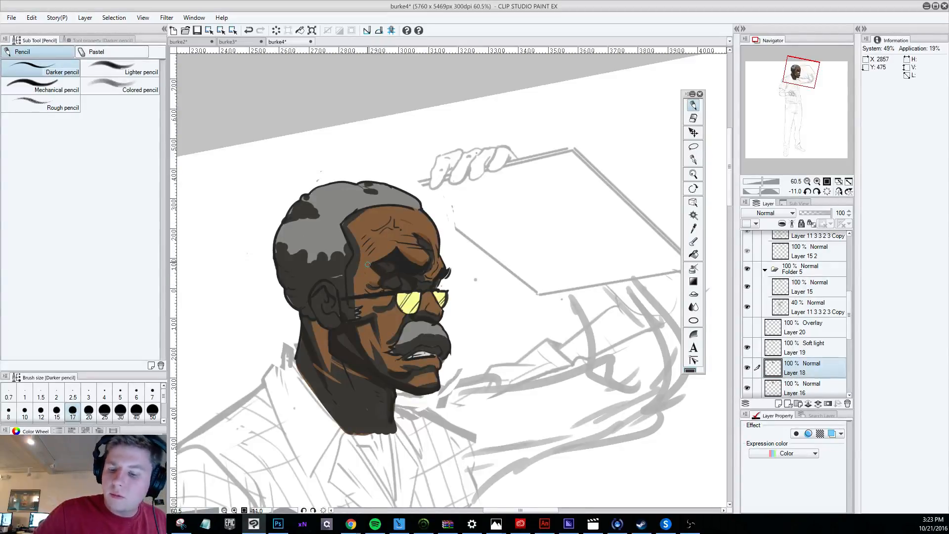
click(771, 213)
click(756, 347)
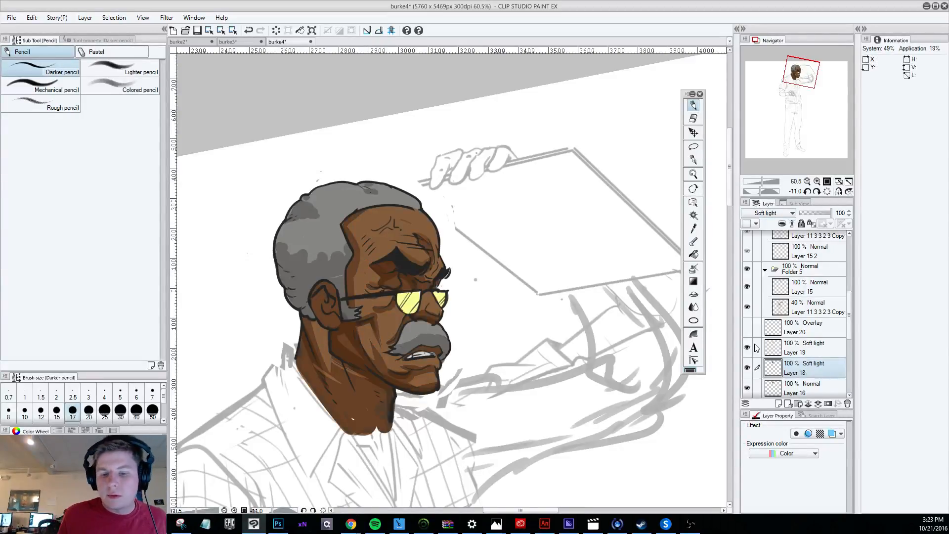
Examine the head against the whole figure and add a new layer directly above Layer 19.
scroll(479, 380, down, 4)
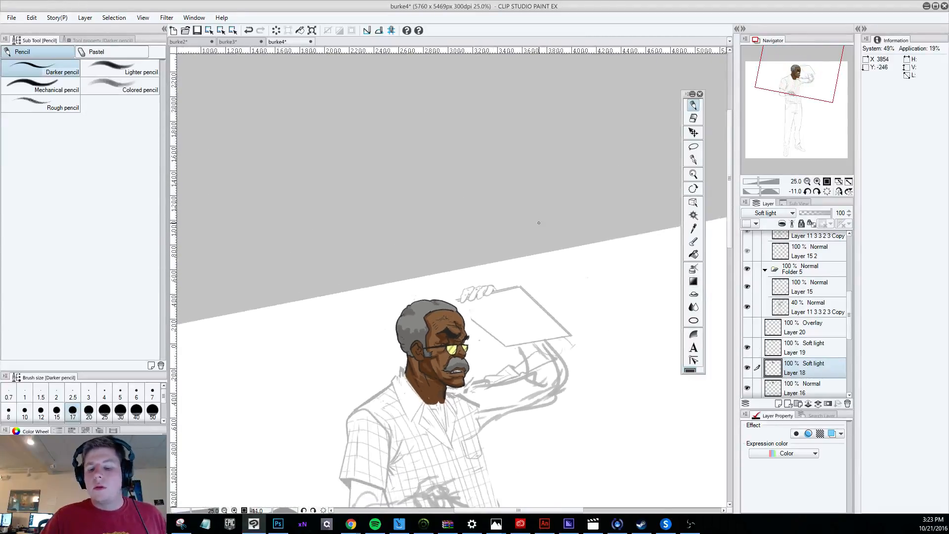
scroll(550, 156, down, 2)
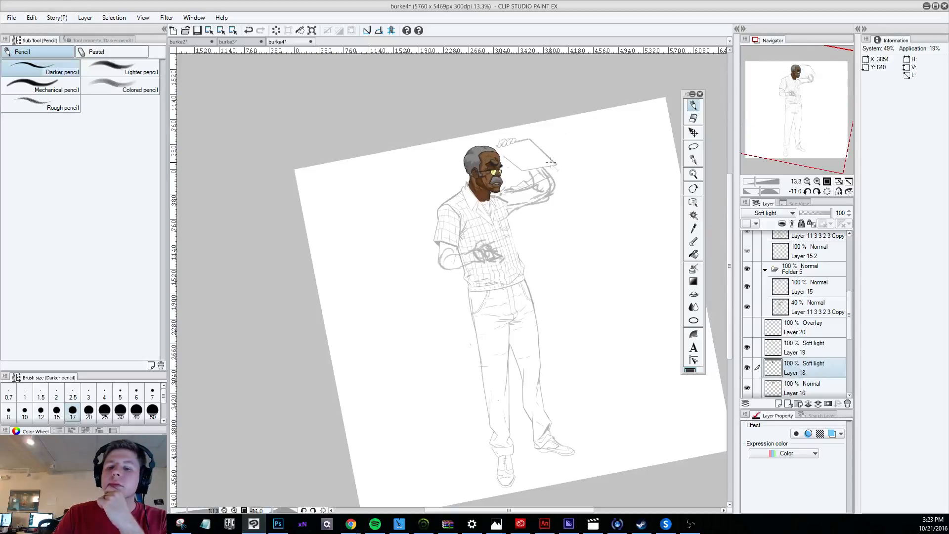
scroll(550, 156, up, 4)
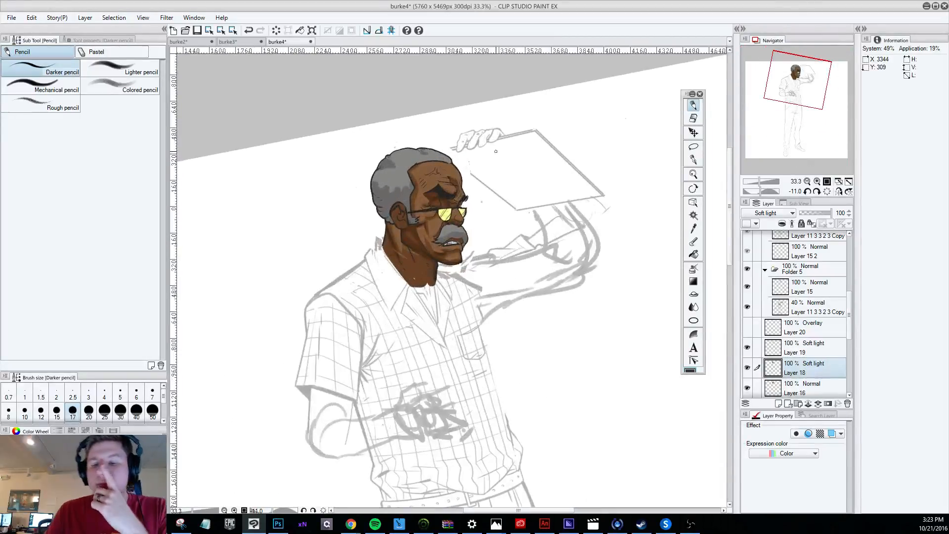
scroll(496, 152, up, 1)
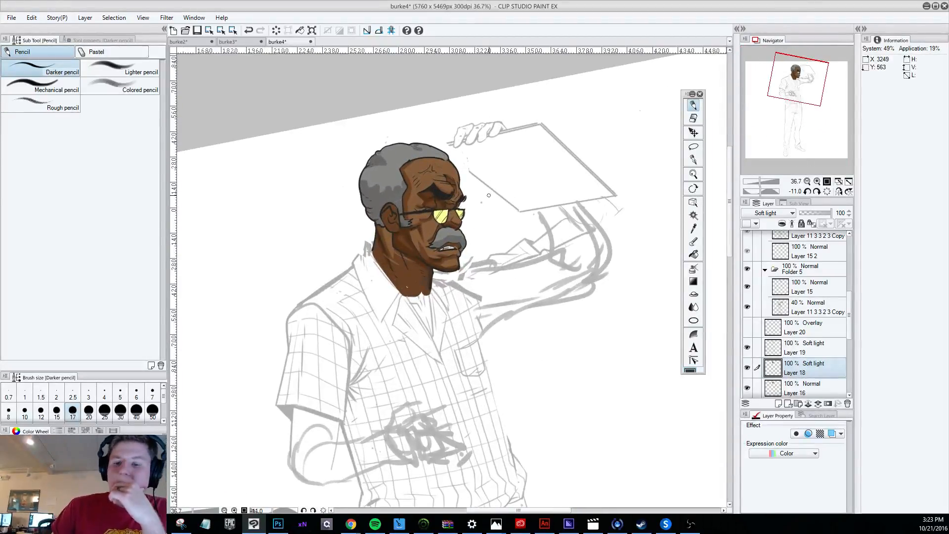
scroll(489, 195, up, 1)
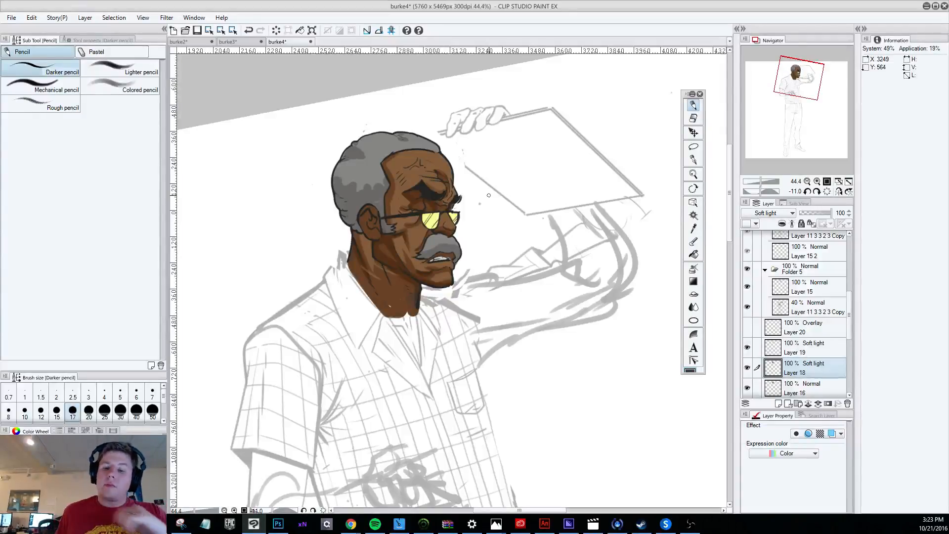
click(809, 347)
click(778, 403)
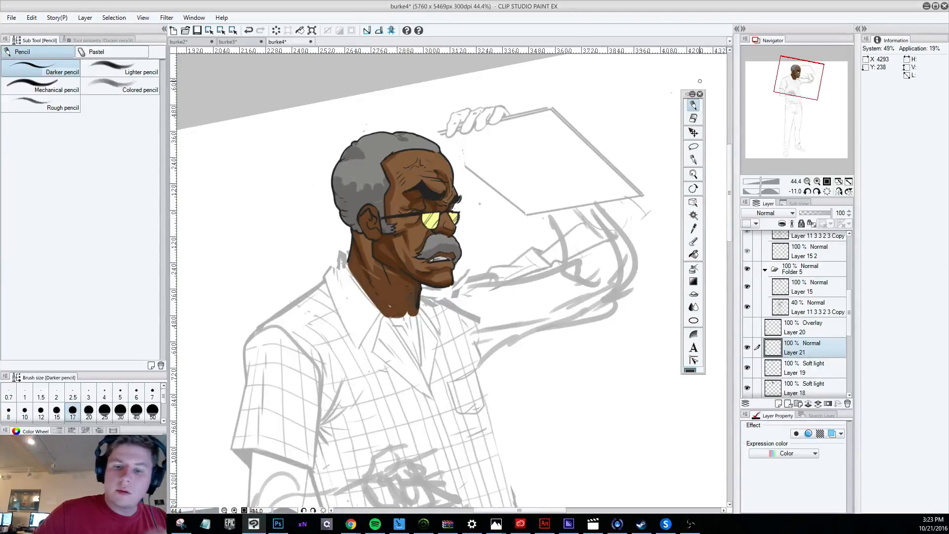
Set the new layer to Soft light and test light strokes on the forehead with the Darker pencil at size 30.
key(bracketright)
key(bracketright)
key(bracketright)
key(x)
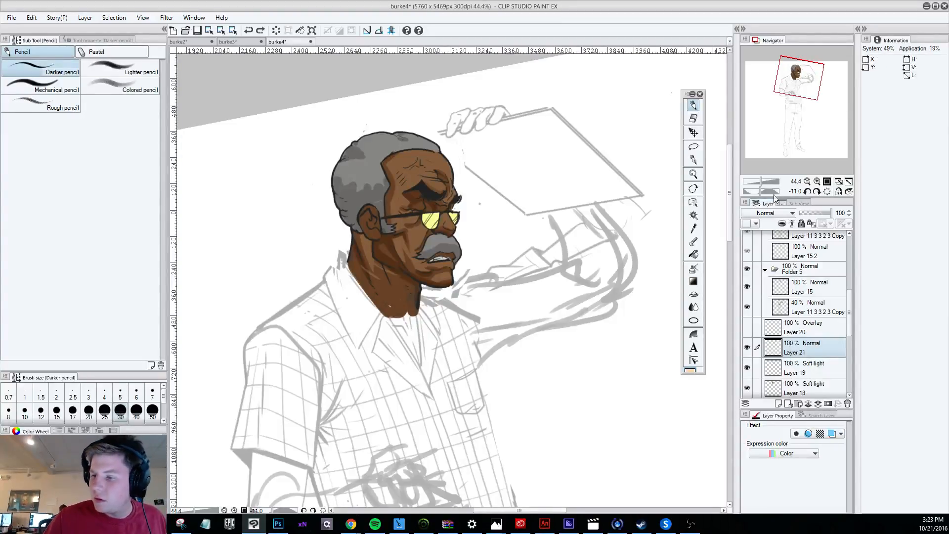
click(773, 212)
click(761, 359)
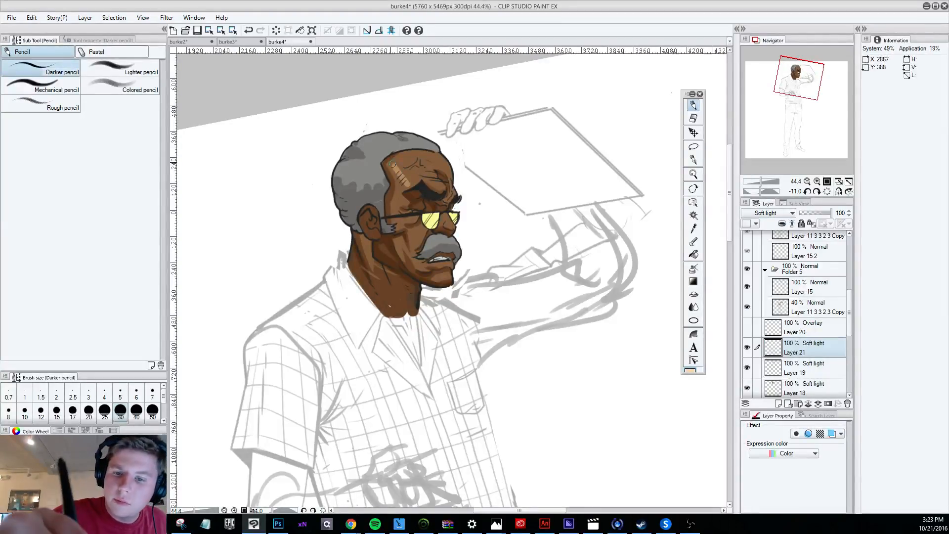
mouse_move(393, 164)
mouse_down()
mouse_move(415, 180)
mouse_move(410, 164)
mouse_move(395, 186)
mouse_move(403, 165)
mouse_move(386, 156)
mouse_up()
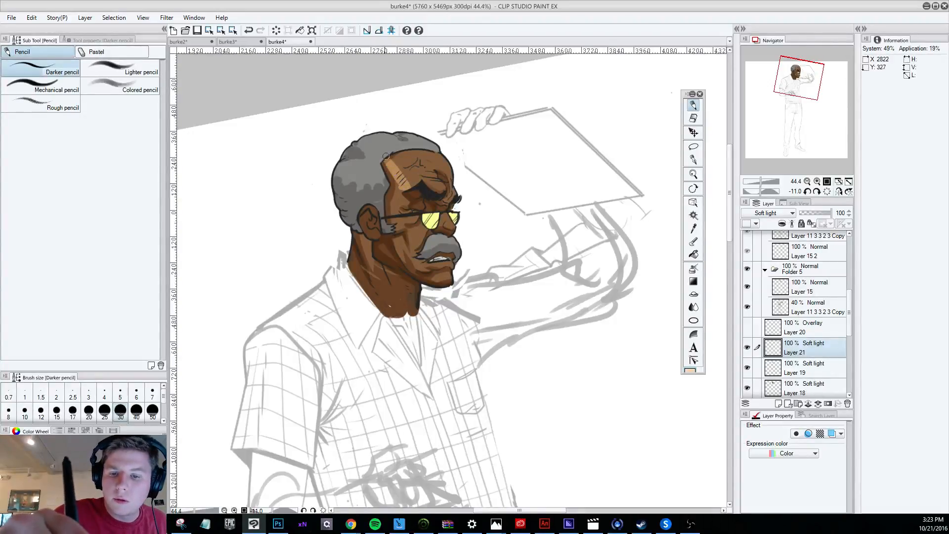
key(ctrl+z)
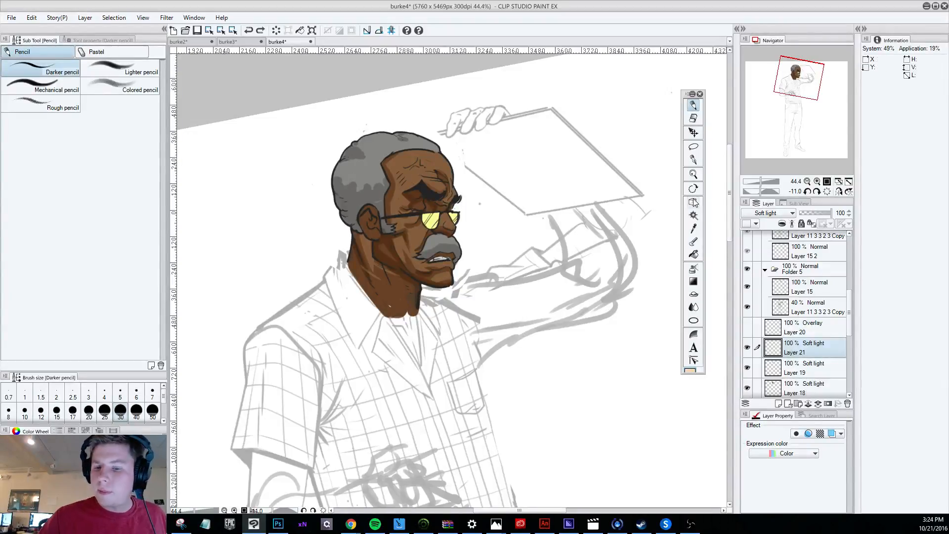
Compare the head with Layer 19 and Layer 18 each hidden and shown.
click(806, 371)
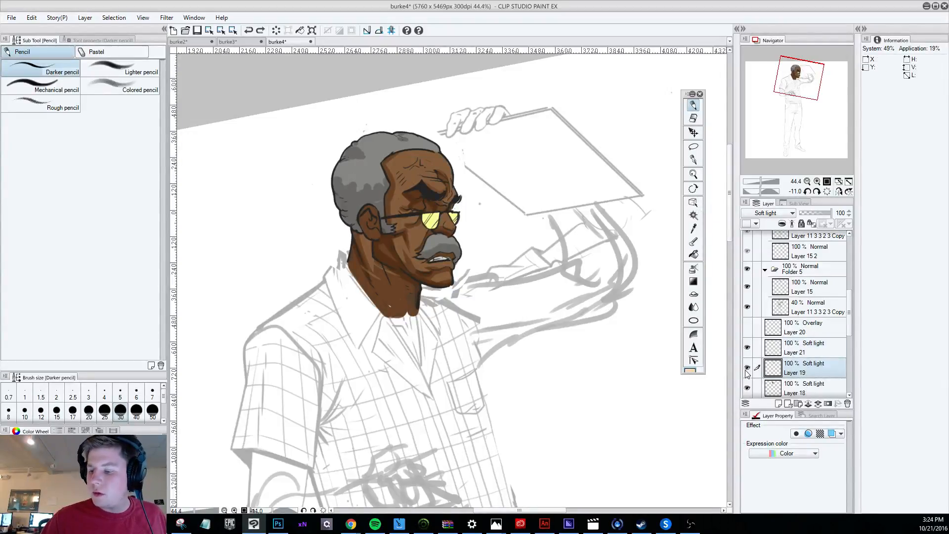
click(746, 368)
click(747, 369)
click(747, 389)
click(747, 389)
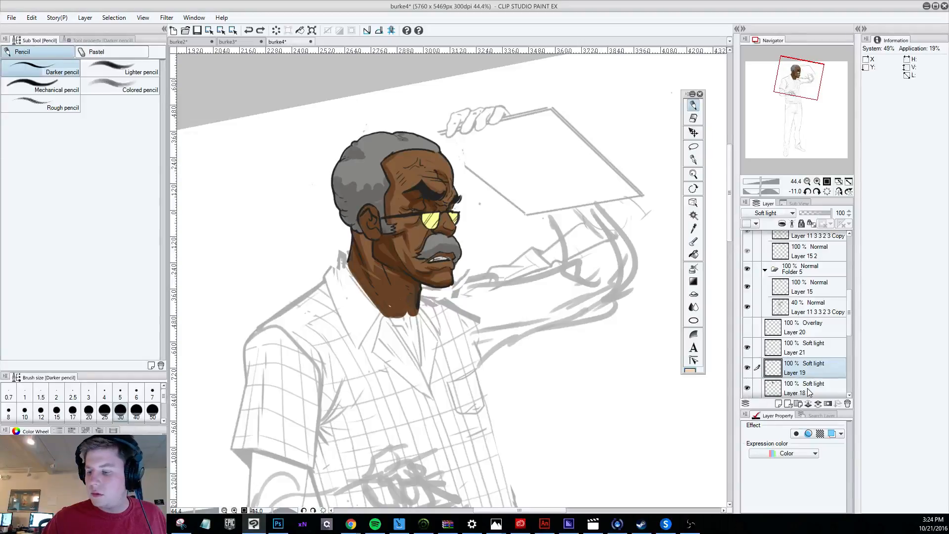
Add a touch of dark shading at the temple on Layer 18 in Normal mode, and return the layer to Soft light.
click(808, 388)
click(774, 213)
click(747, 224)
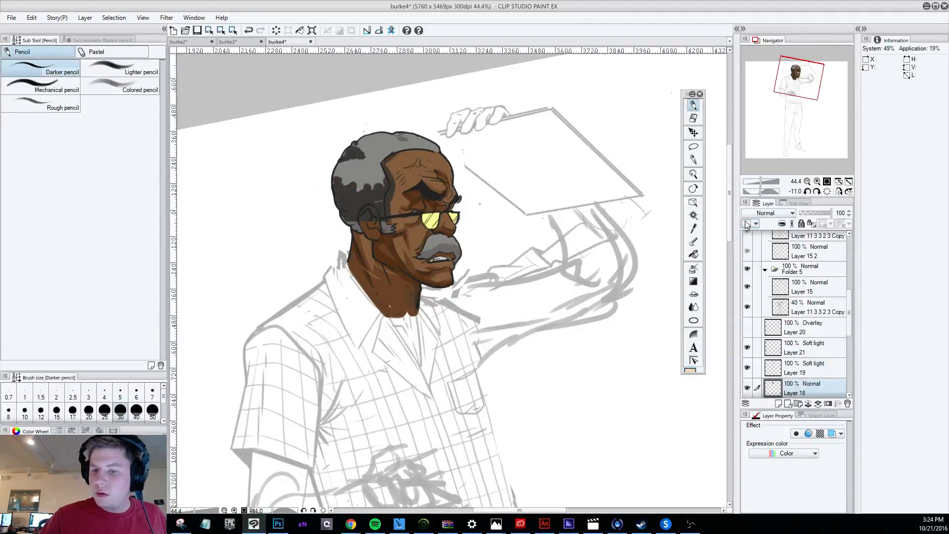
alt+click(388, 202)
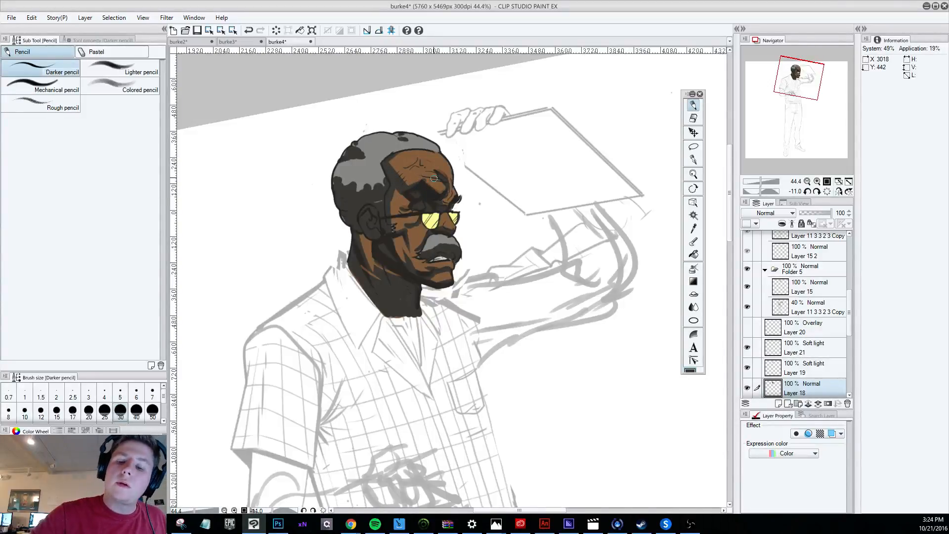
click(769, 214)
click(765, 350)
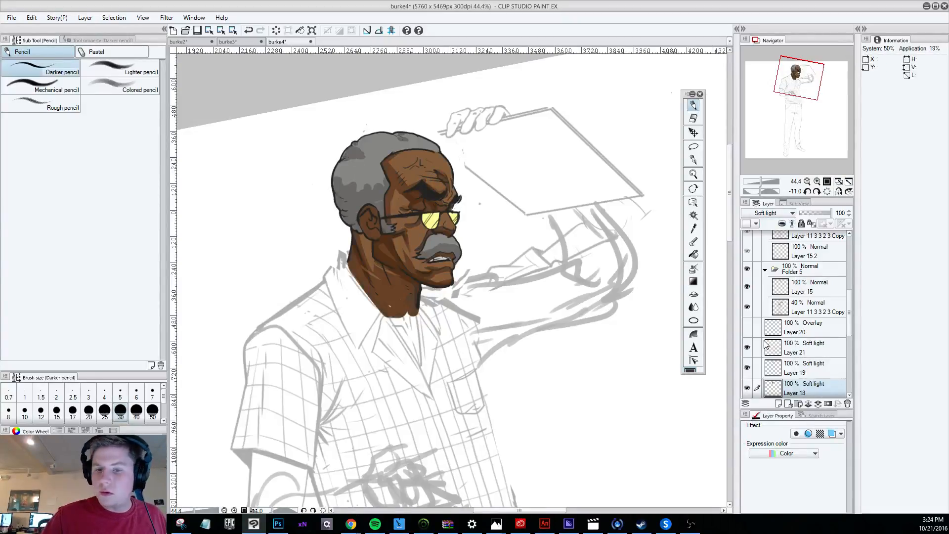
Add a light highlight down the side of the forehead on Layer 21 with the Darker pencil, undoing the unwanted strokes.
scroll(482, 332, down, 4)
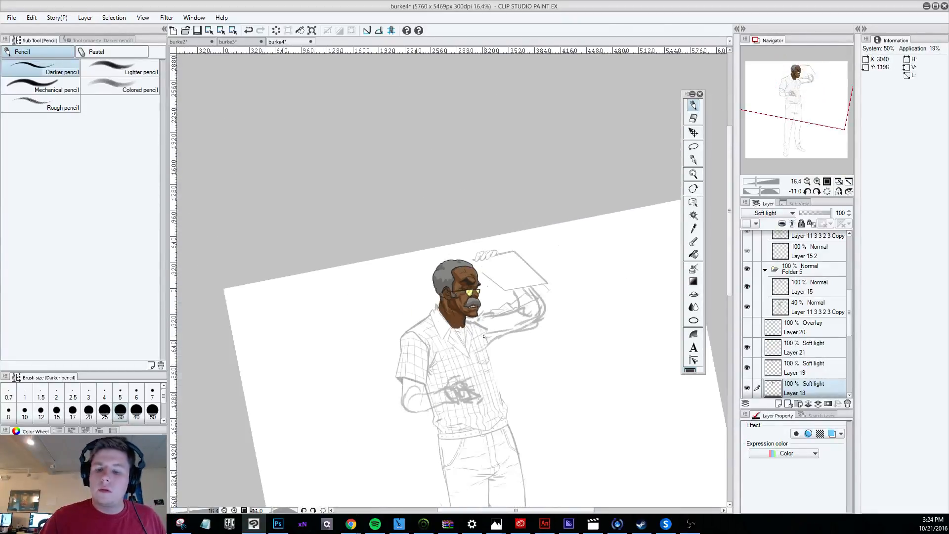
scroll(460, 338, up, 2)
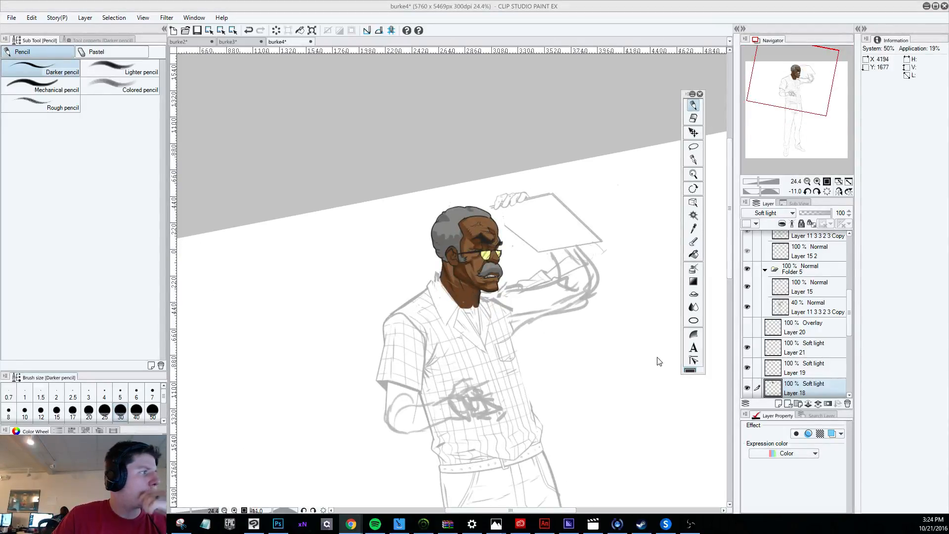
scroll(520, 233, up, 2)
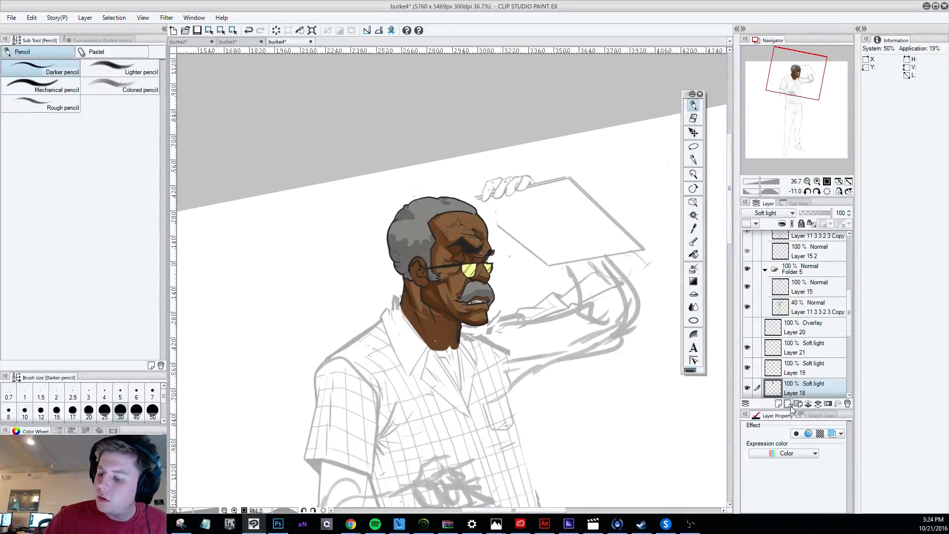
click(813, 352)
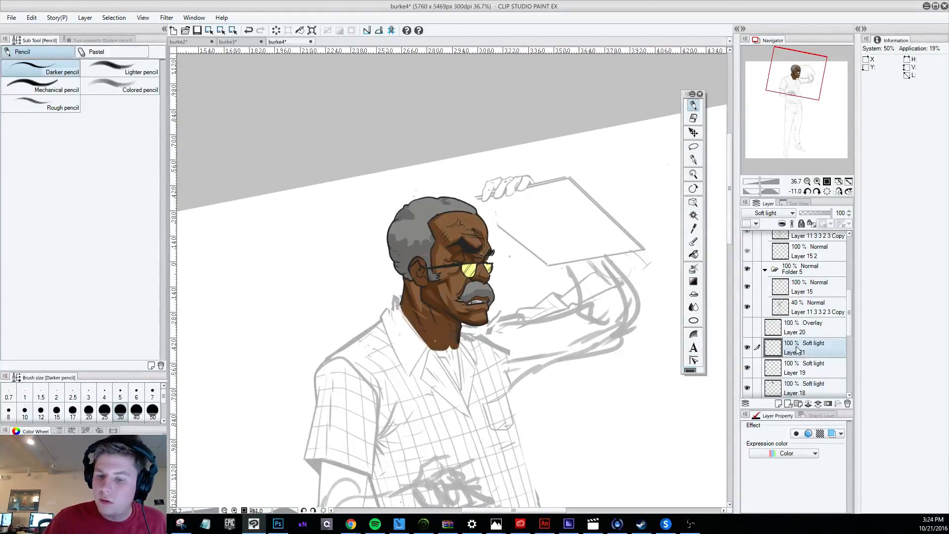
drag(439, 222, 449, 237)
key(ctrl+z)
key(ctrl+z)
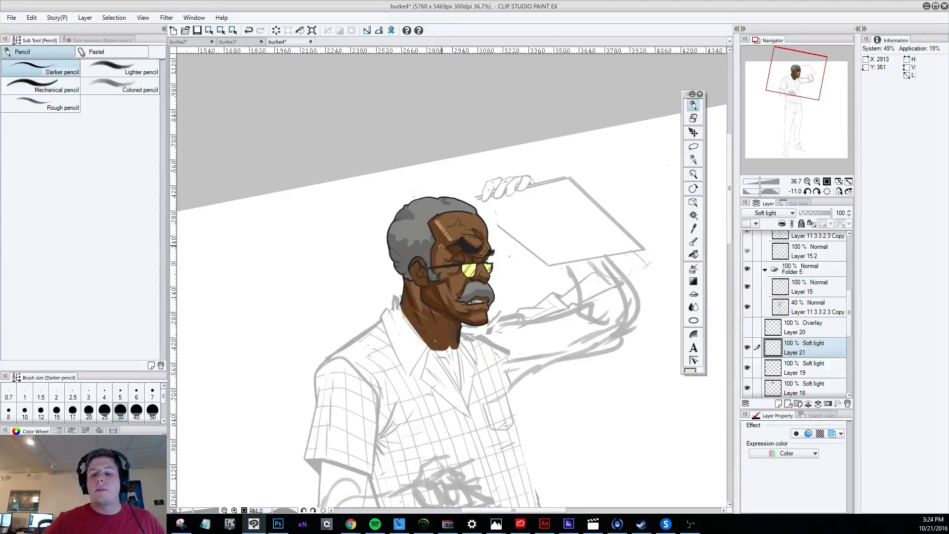
Rotate the canvas to 2.8 degrees and examine the forehead highlight against the whole figure.
key(ctrl+minus)
key(ctrl+minus)
key(ctrl+minus)
key(r)
mouse_move(527, 415)
mouse_down()
mouse_move(461, 473)
mouse_move(491, 464)
mouse_up()
key(p)
key(ctrl+plus)
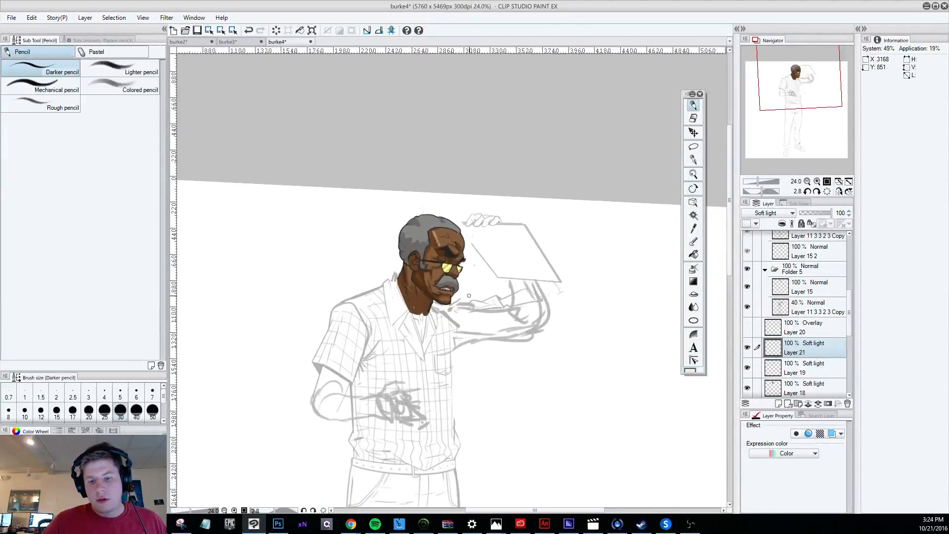
scroll(469, 296, down, 4)
scroll(480, 296, up, 4)
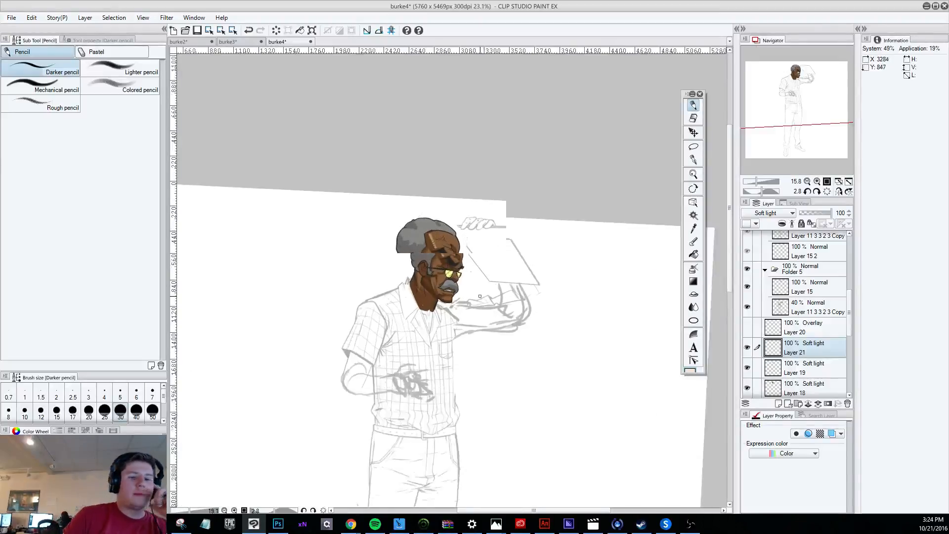
scroll(480, 296, up, 3)
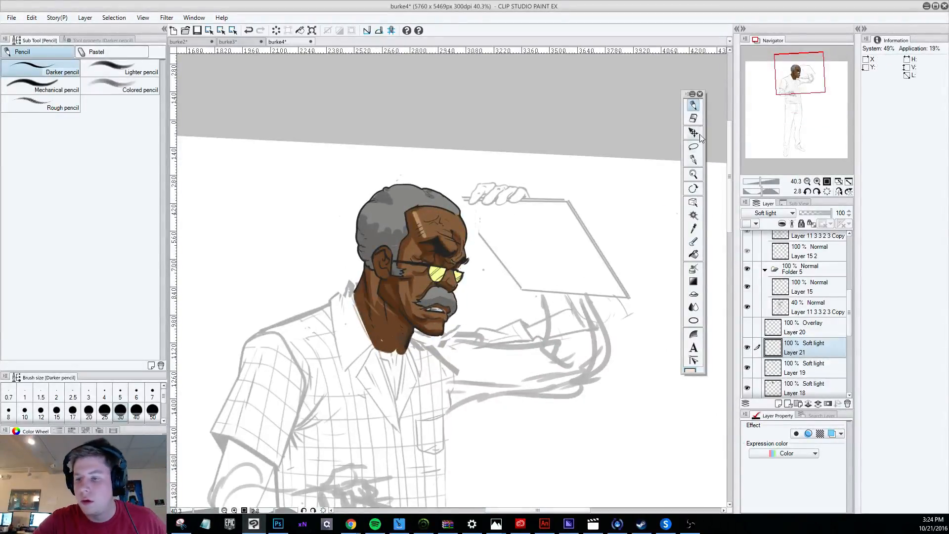
Switch to the Hard eraser and compare the head with the Layer 19 highlights and Layer 18 shadows each hidden and shown.
click(693, 118)
click(746, 367)
click(747, 367)
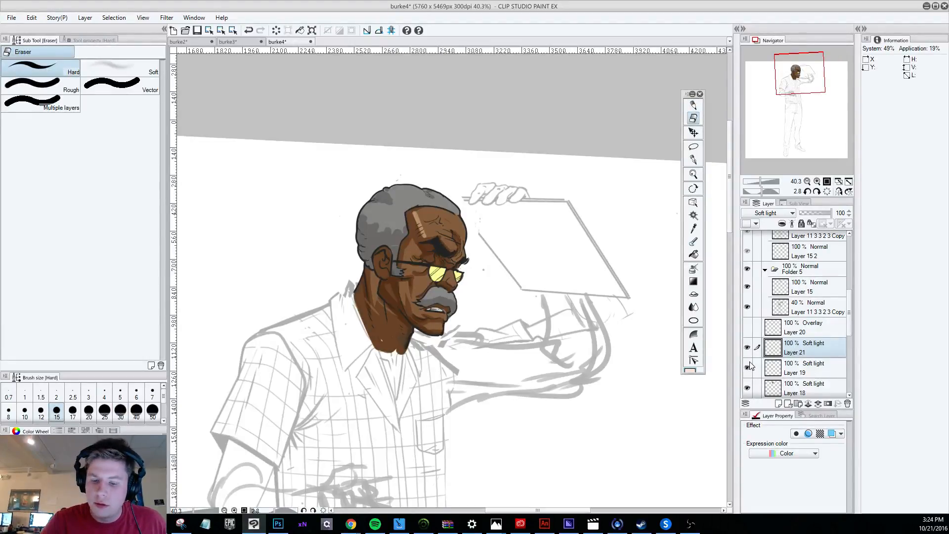
click(746, 388)
click(746, 388)
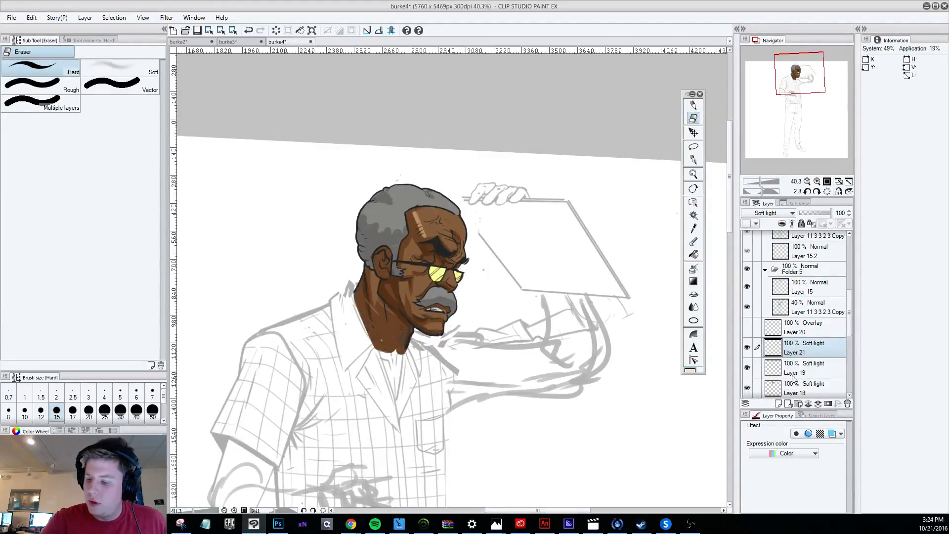
click(747, 367)
click(746, 366)
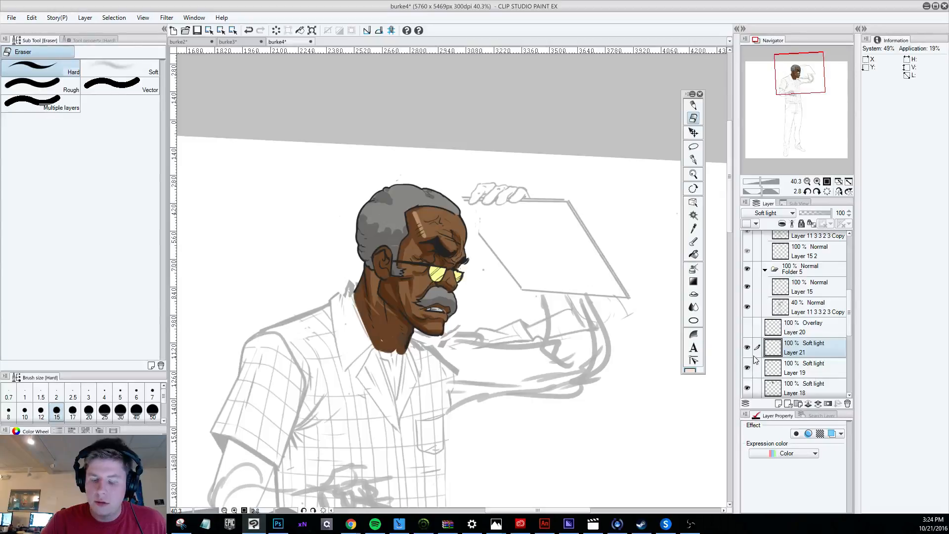
click(746, 388)
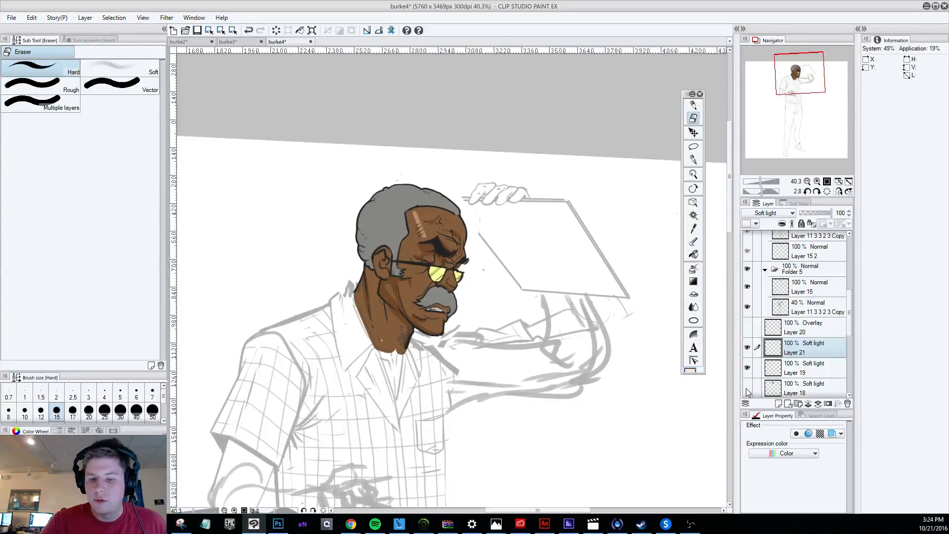
click(746, 388)
click(746, 388)
click(747, 387)
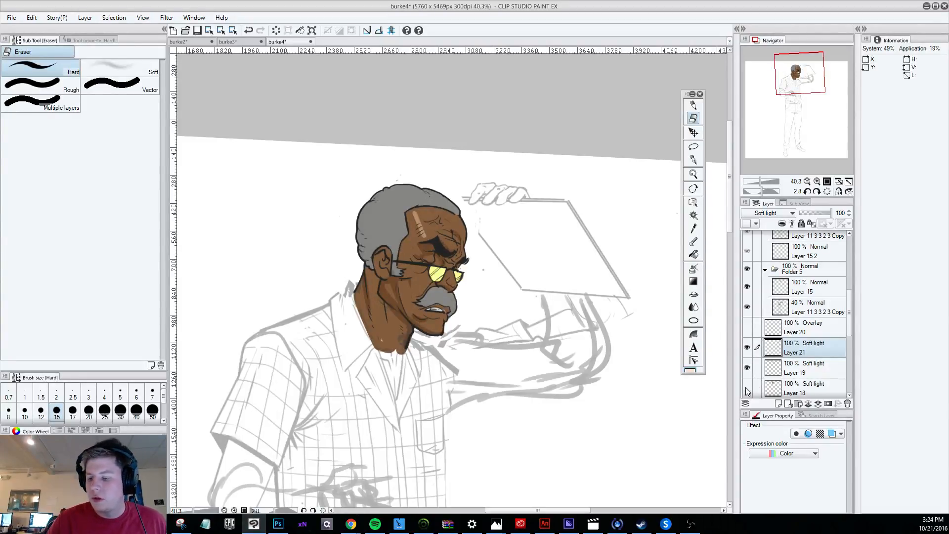
Check the head from a distance and up close, toggling Layer 21, Layer 19 and Layer 18 off and on.
scroll(593, 376, down, 1)
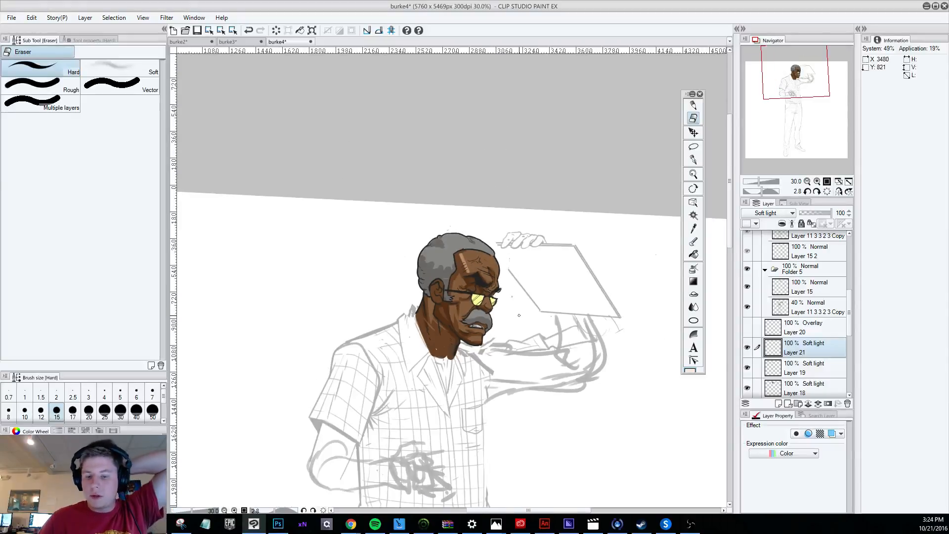
scroll(490, 341, down, 3)
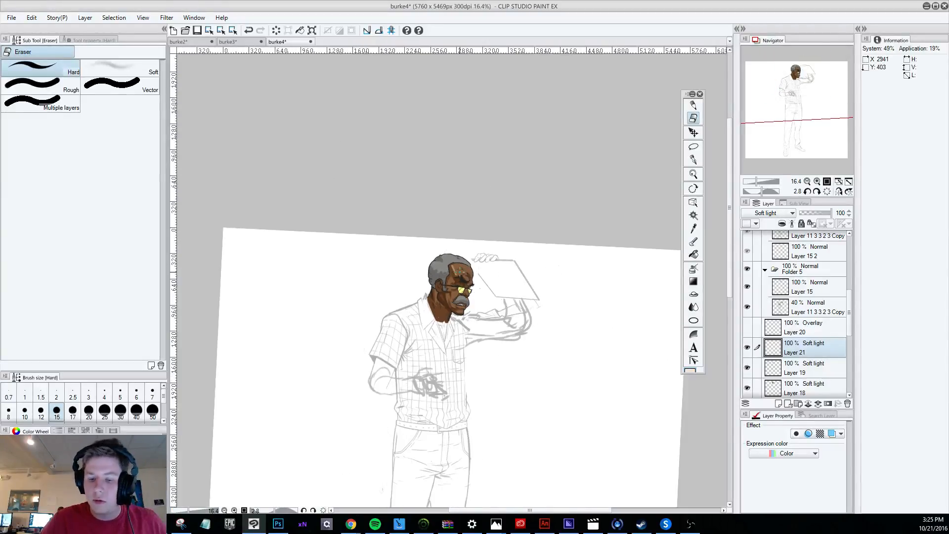
scroll(455, 282, up, 6)
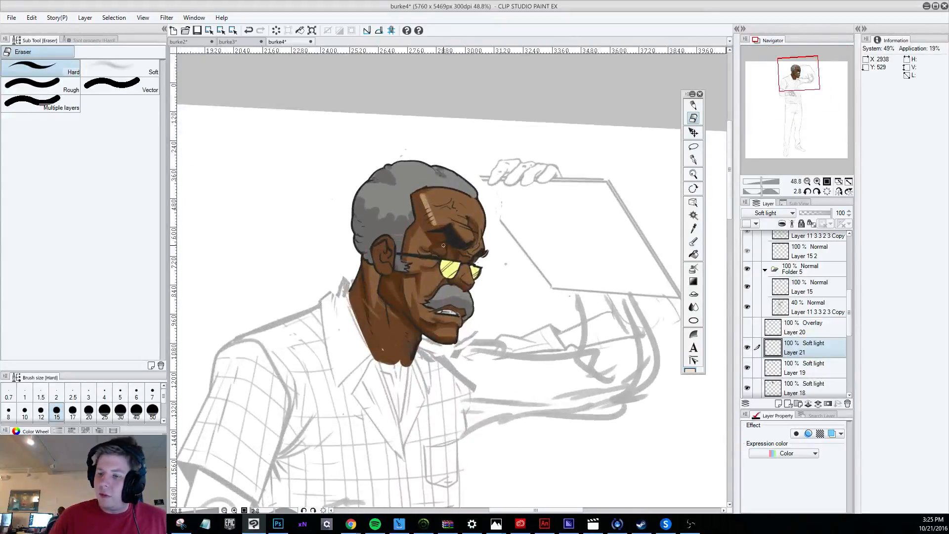
click(747, 348)
click(747, 348)
click(748, 368)
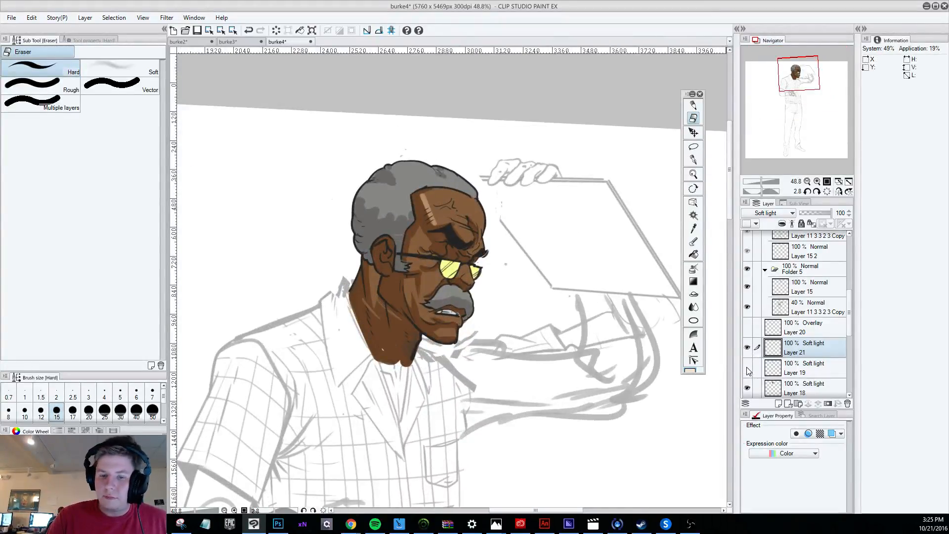
click(747, 367)
click(746, 388)
click(747, 388)
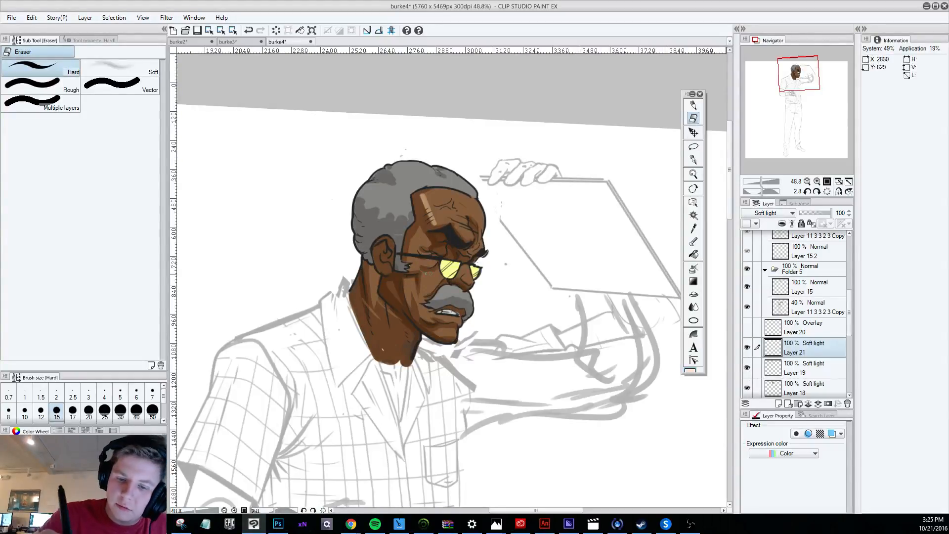
Make Layer 18 active and examine the full figure from head to shoes before returning to the face.
click(798, 371)
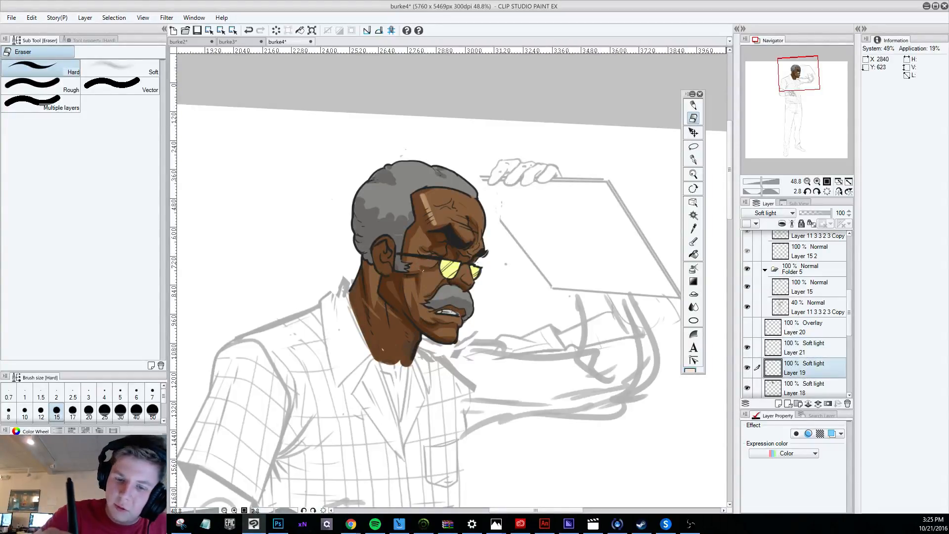
click(815, 390)
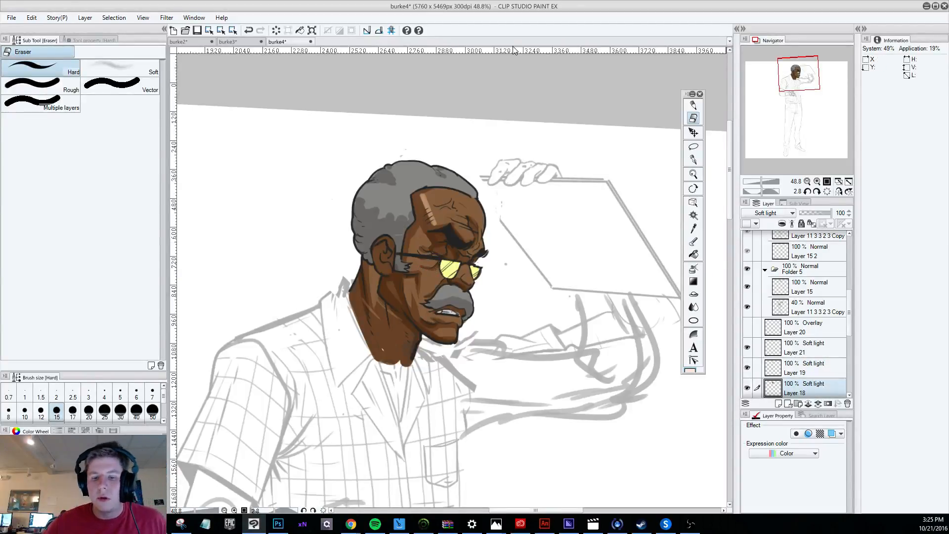
drag(467, 499, 463, 54)
scroll(462, 119, down, 2)
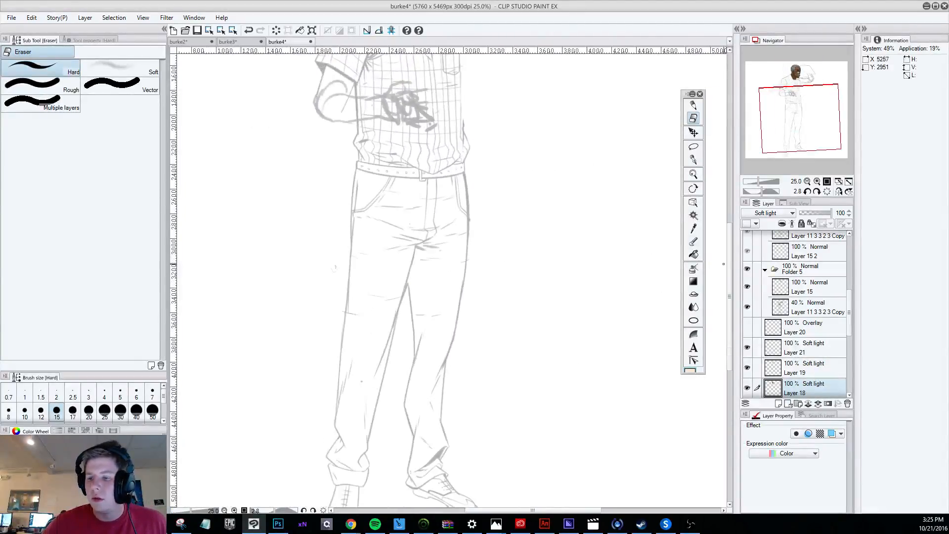
drag(729, 267, 729, 188)
scroll(565, 197, down, 2)
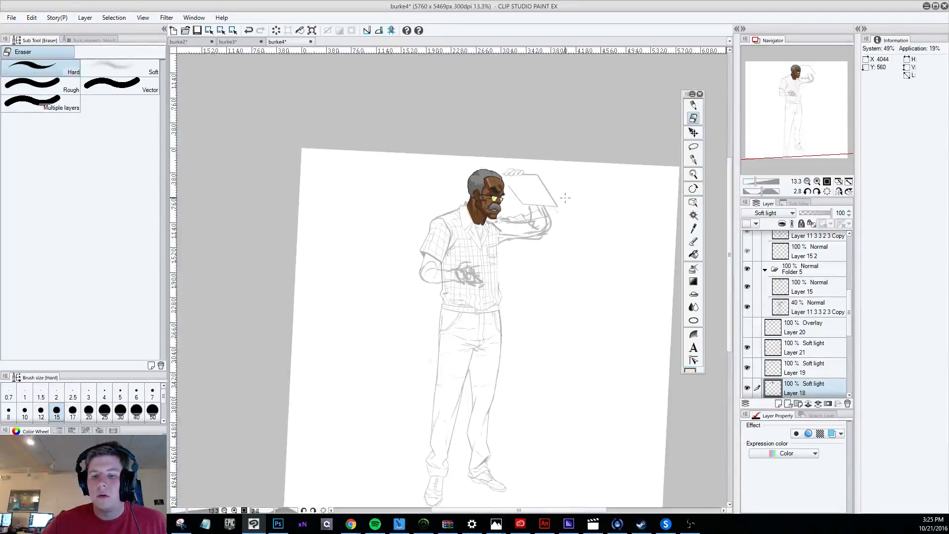
scroll(538, 190, up, 2)
scroll(487, 165, up, 3)
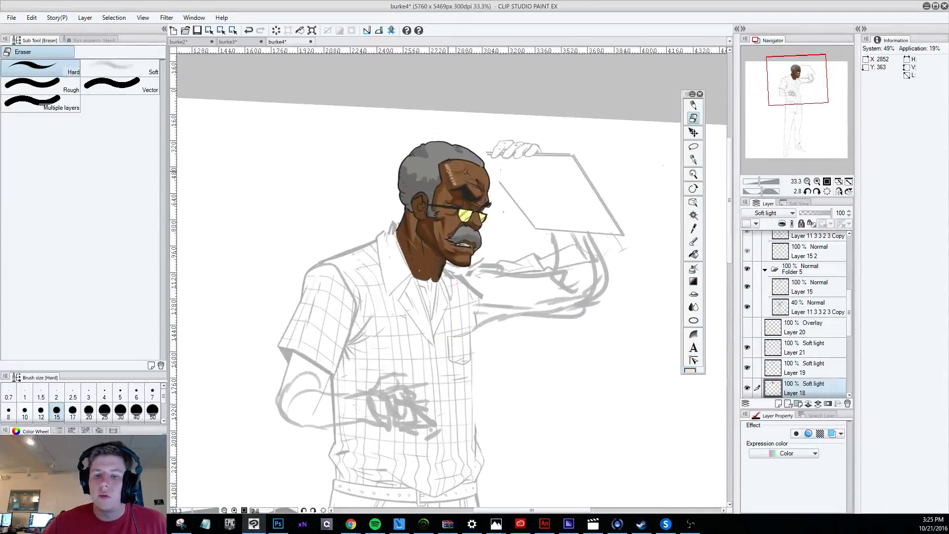
scroll(488, 166, up, 1)
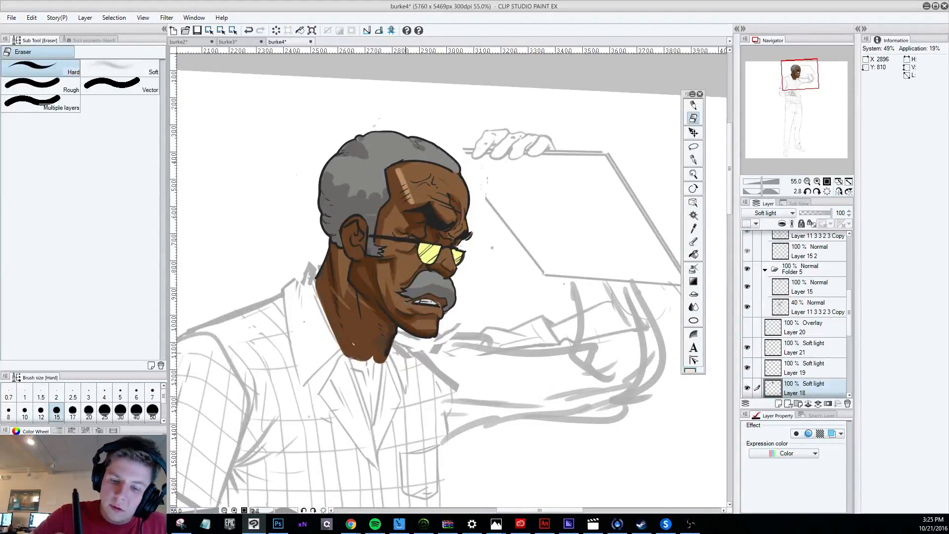
Compare the face with Layer 21 and Layer 19 each hidden and shown, and return to Layer 18 with the Hard eraser.
click(693, 104)
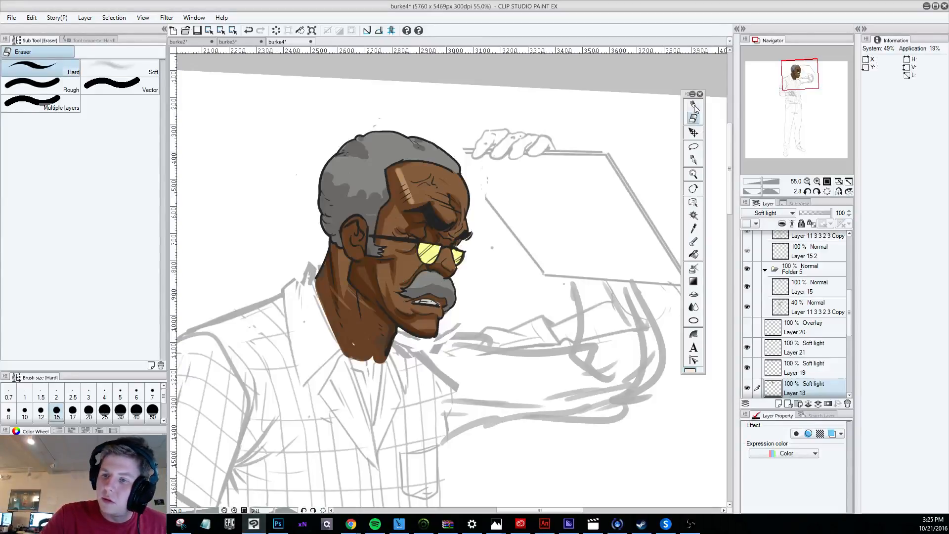
click(747, 367)
click(747, 367)
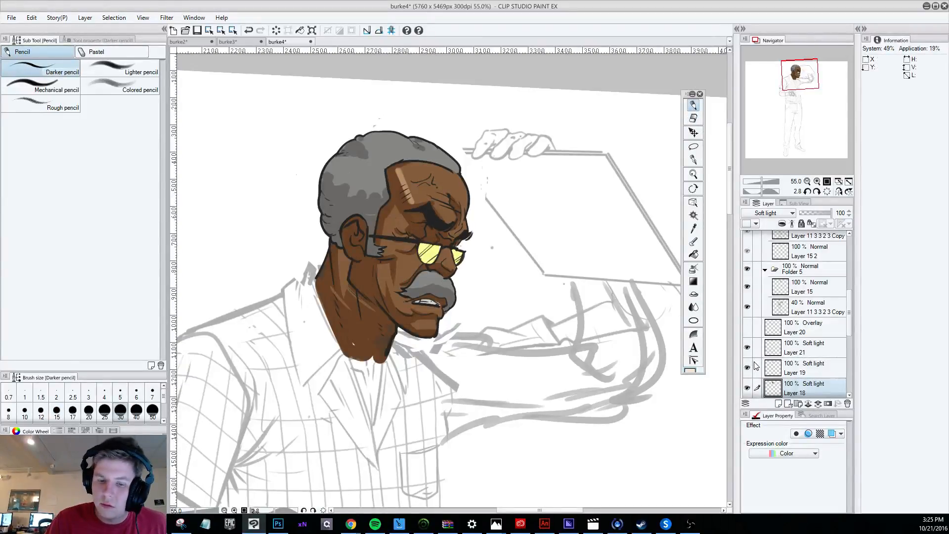
click(693, 118)
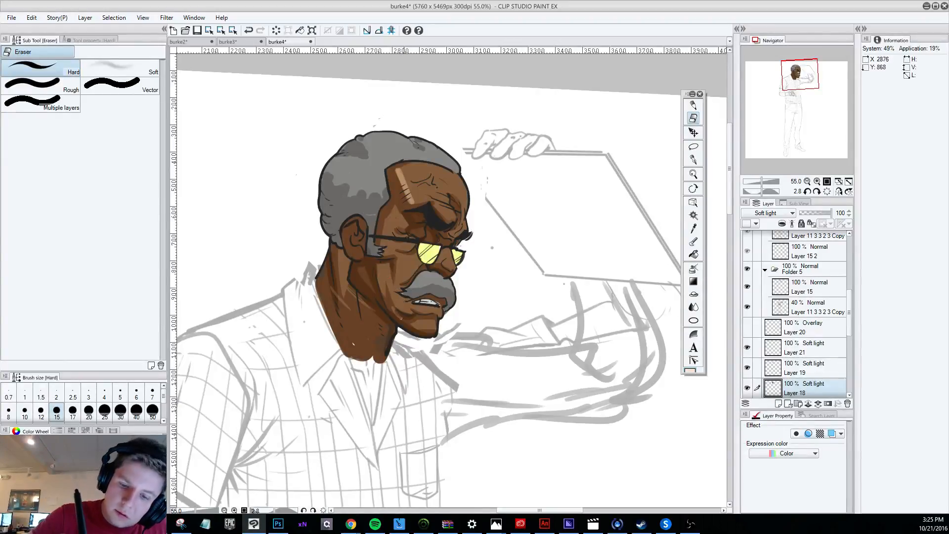
click(747, 348)
click(748, 369)
click(748, 368)
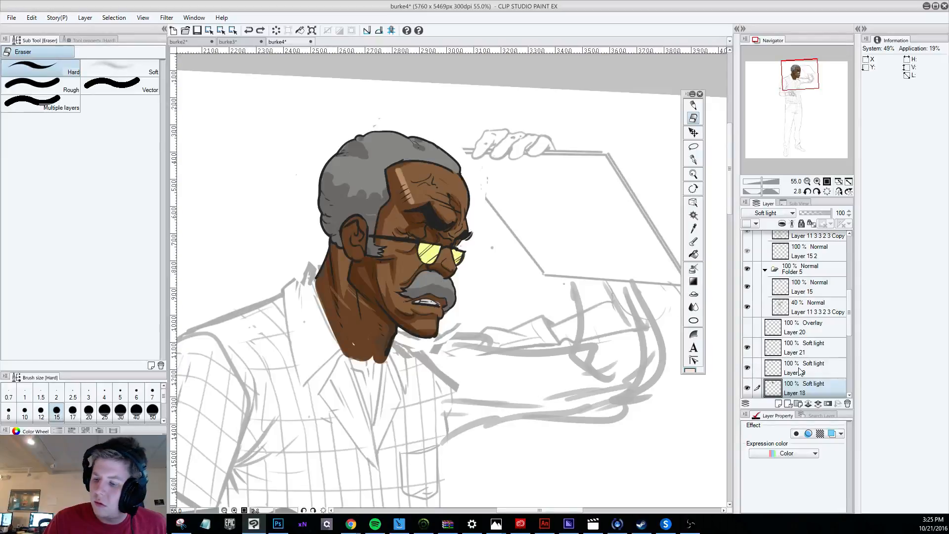
click(799, 368)
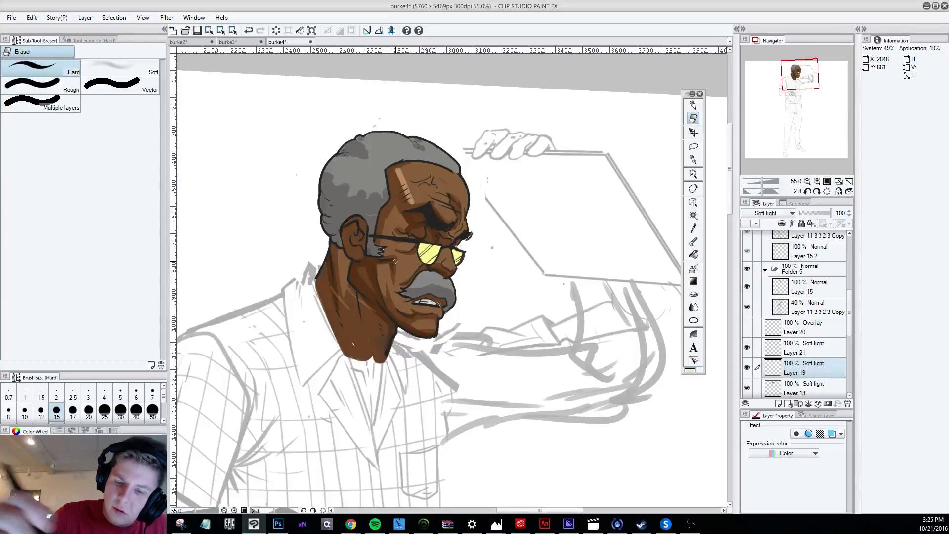
click(808, 387)
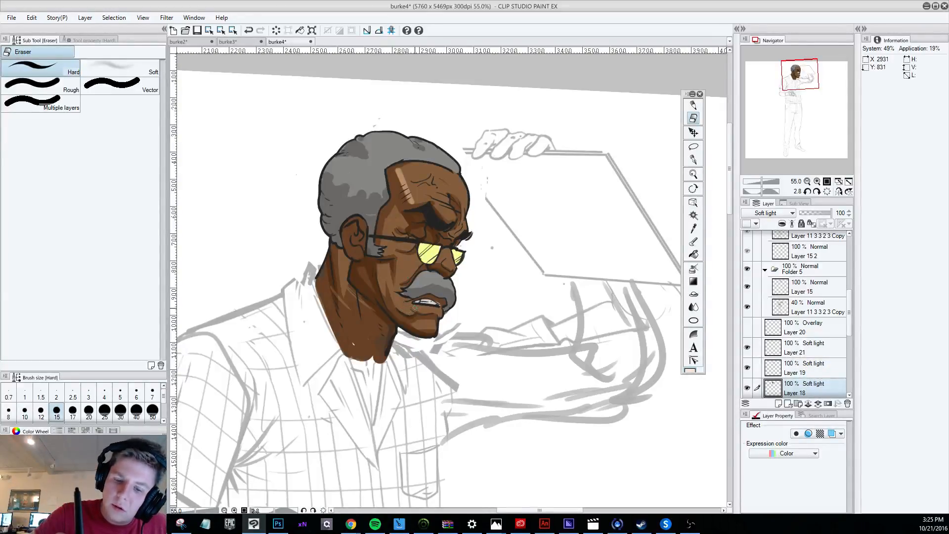
Pick up the dark shading colour with the G-pen while Layer 18 is in Normal mode, and return the layer to Soft light.
click(693, 159)
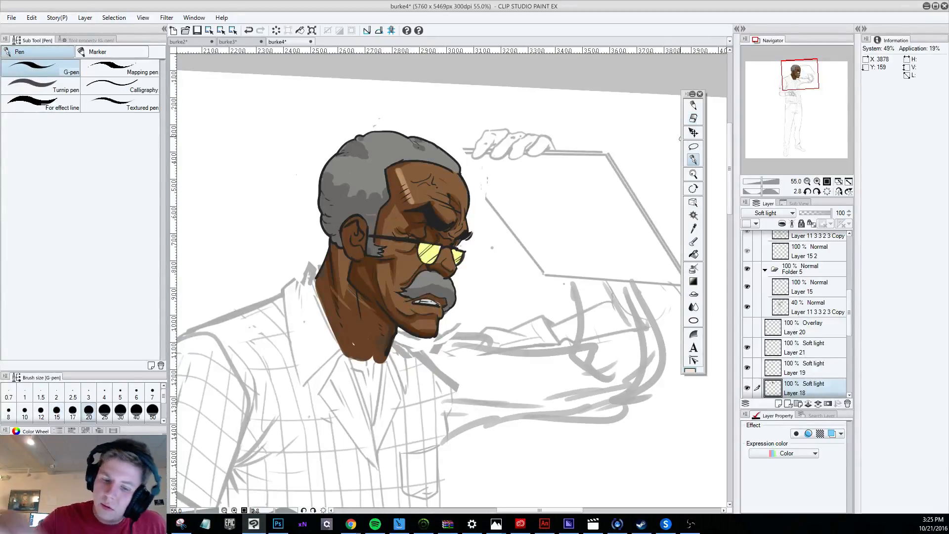
click(761, 213)
click(755, 217)
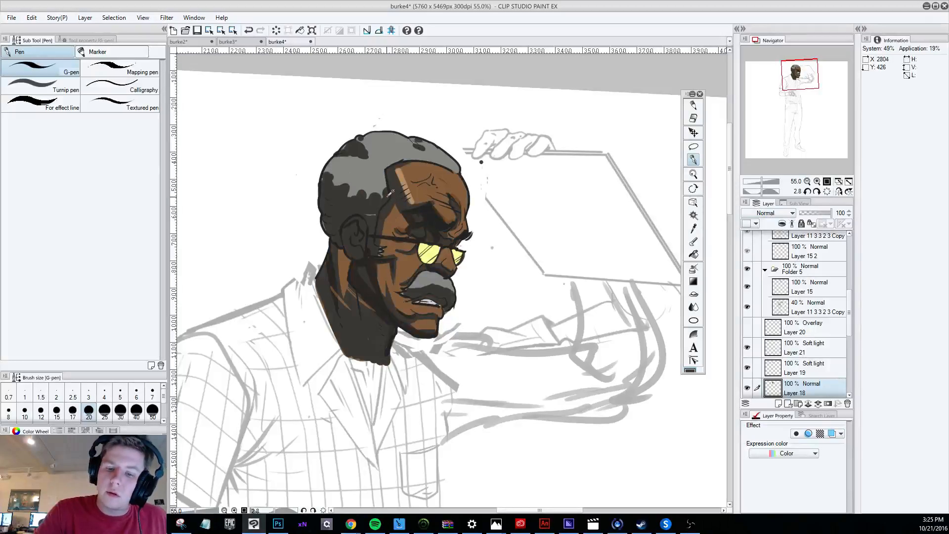
click(767, 213)
click(754, 352)
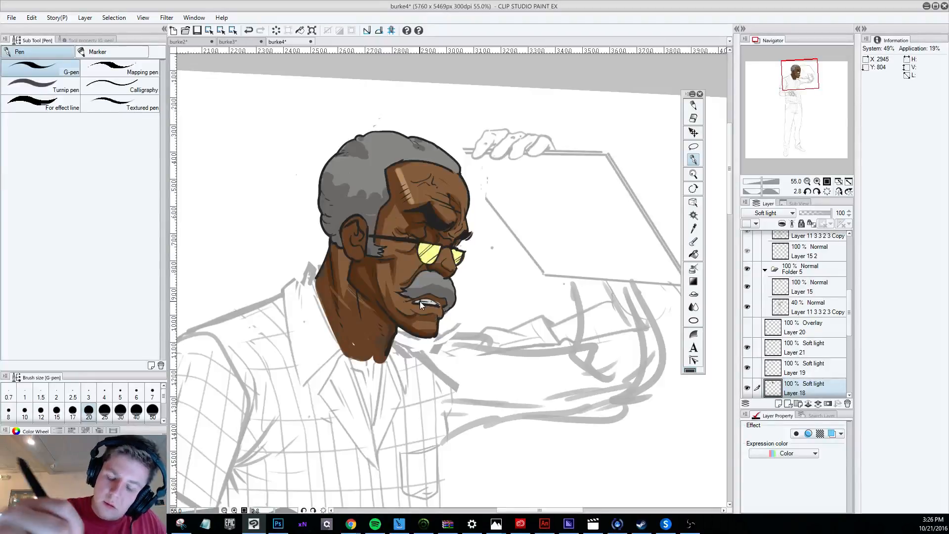
Compare the face with the last Layer 18 edit undone and redone, and switch to the Darker pencil.
key(r)
drag(593, 349, 688, 125)
click(693, 119)
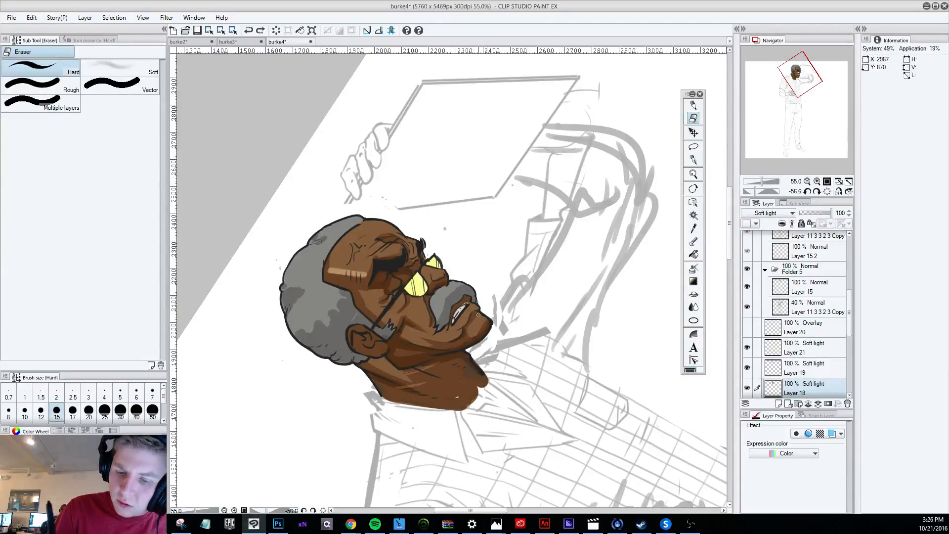
key(ctrl+z)
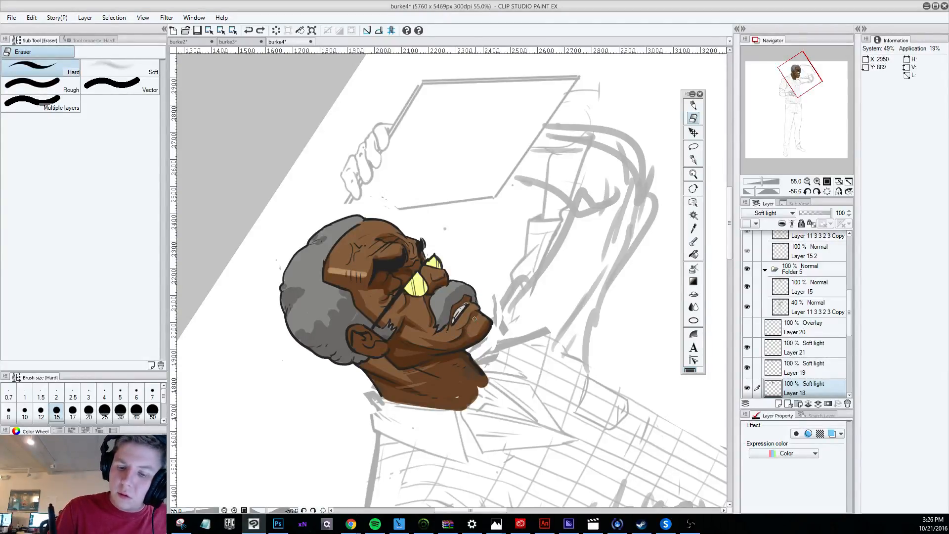
key(ctrl+y)
click(694, 106)
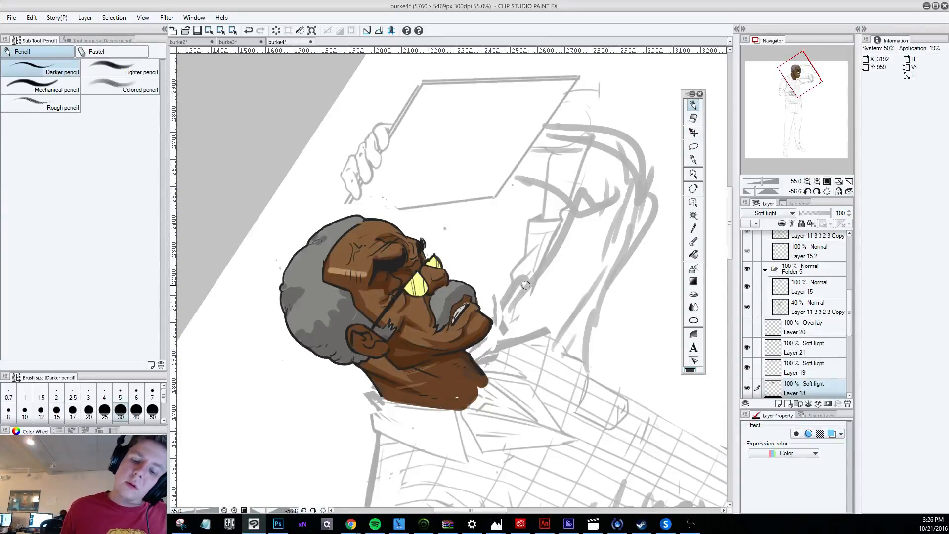
Make Layer 19 active, undo the last pencil mark and compare the face with that layer hidden and shown.
scroll(526, 285, down, 4)
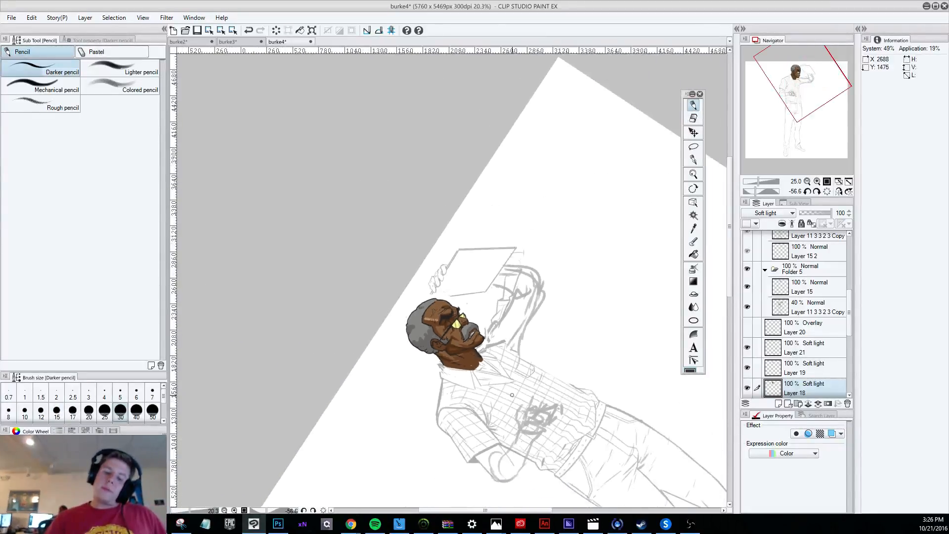
key(r)
drag(550, 426, 389, 452)
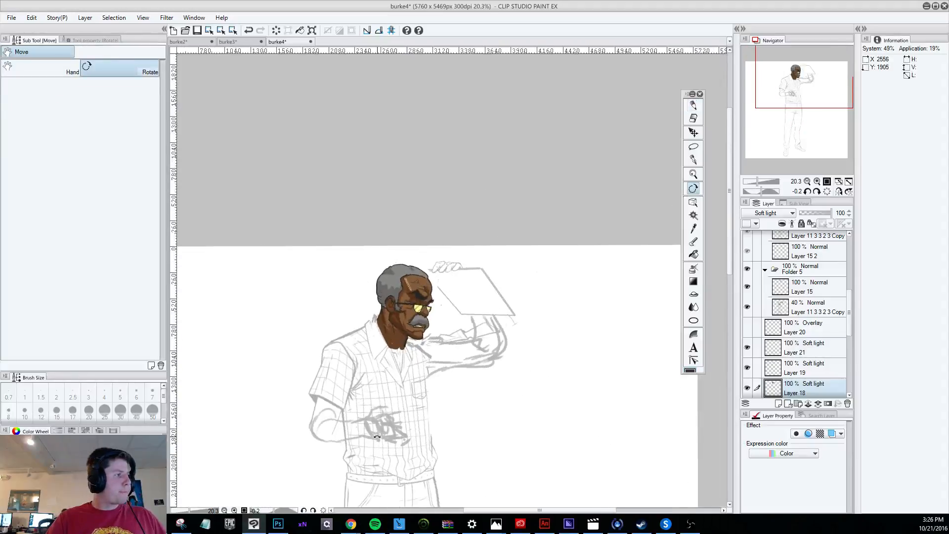
scroll(389, 452, down, 3)
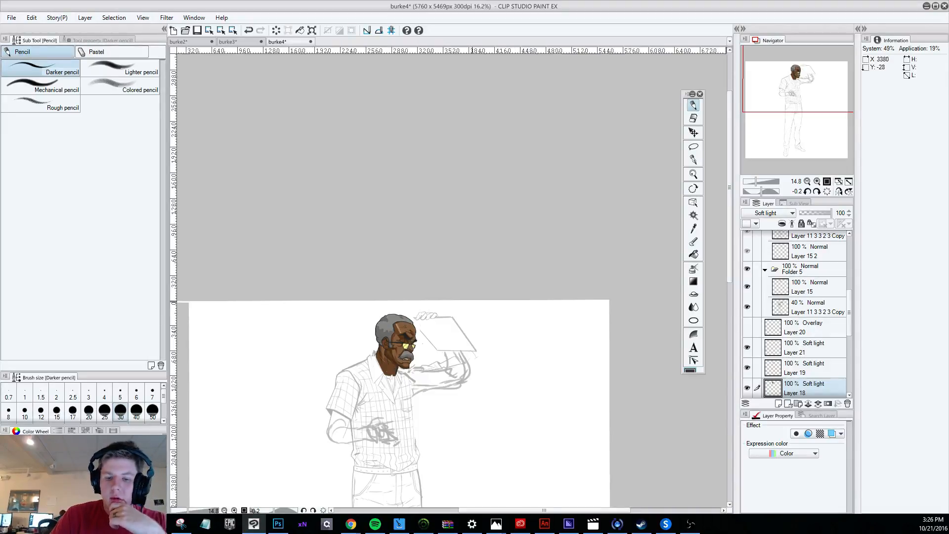
scroll(385, 344, up, 3)
scroll(327, 427, up, 2)
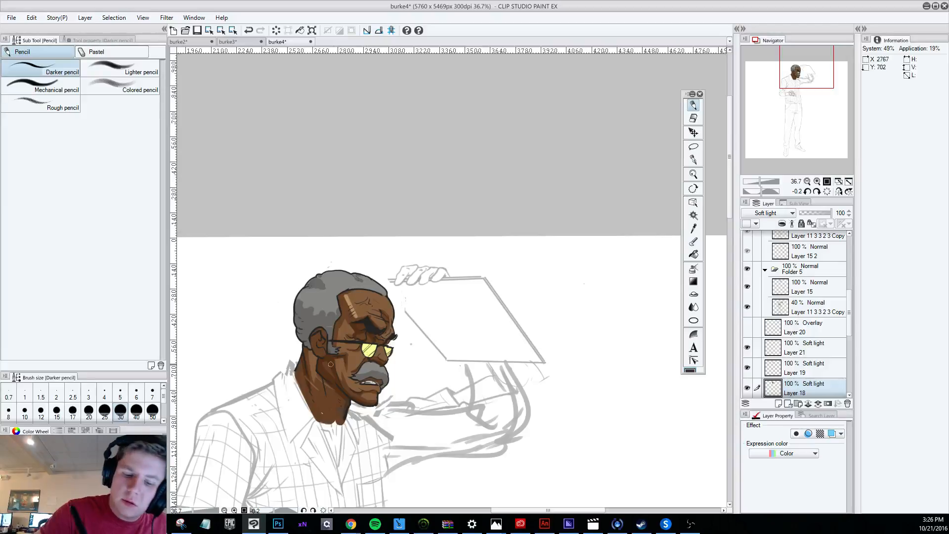
key(alt+bracketright)
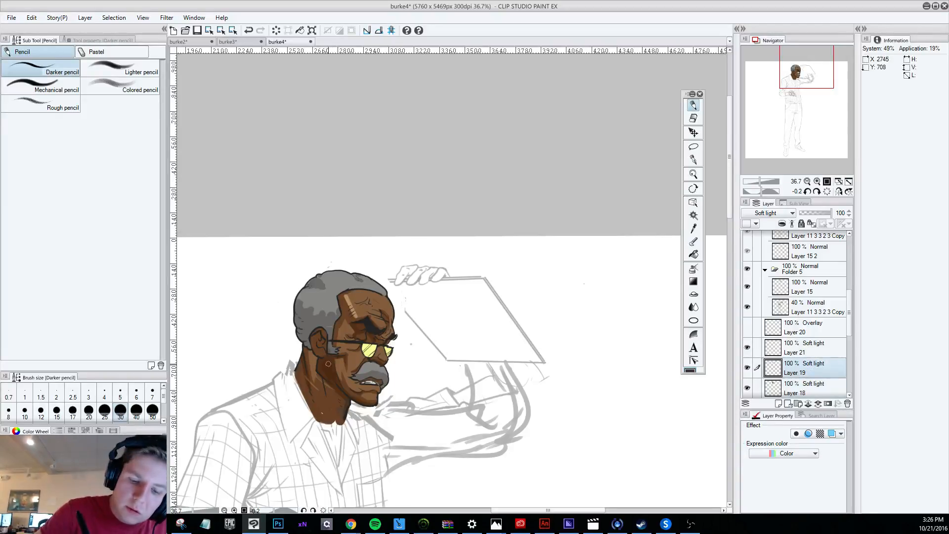
key(ctrl+z)
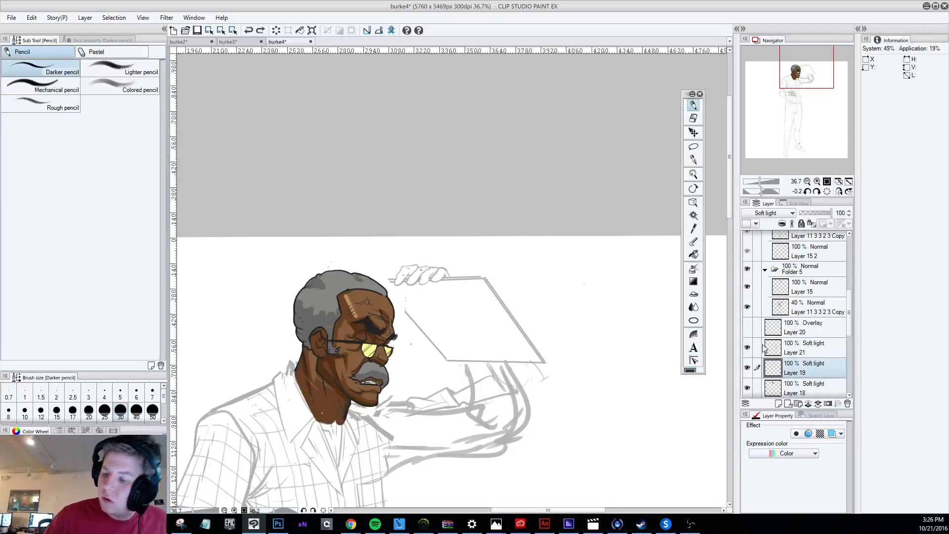
click(747, 368)
click(747, 368)
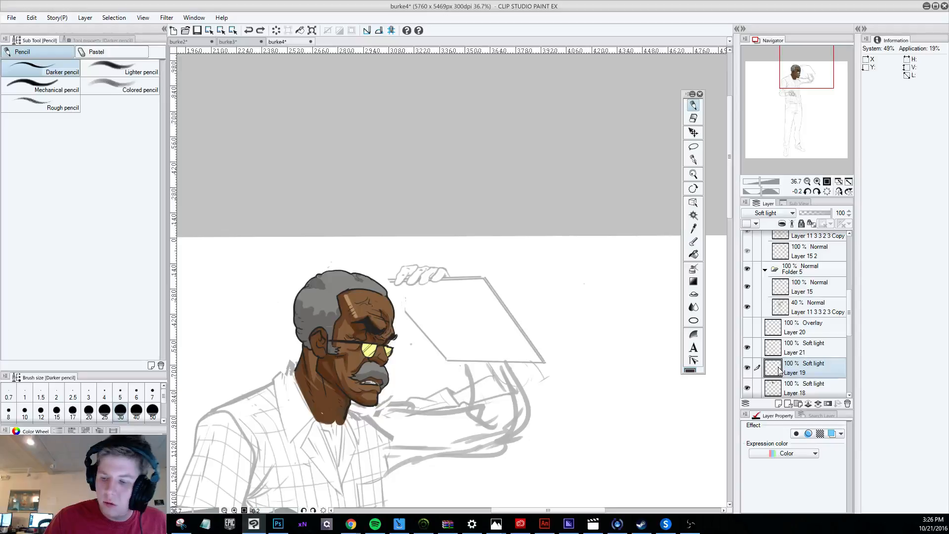
Switch Layer 19 to Normal mode to inspect its shading below the ear, and return it to Soft light.
click(772, 215)
click(769, 224)
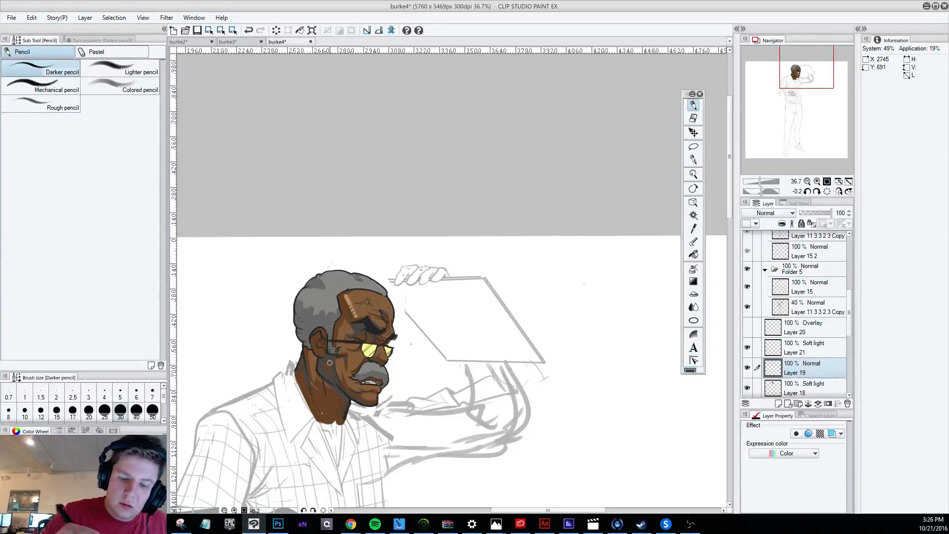
click(765, 213)
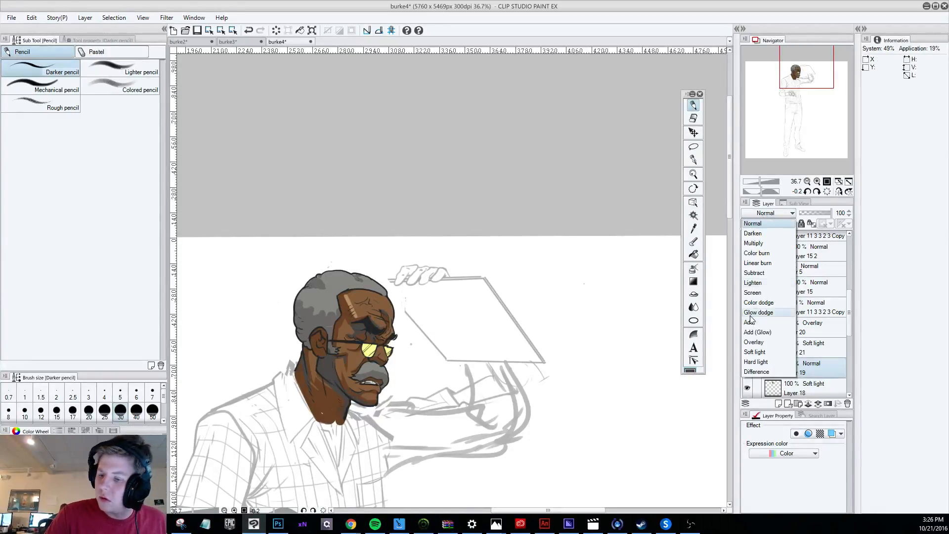
click(756, 348)
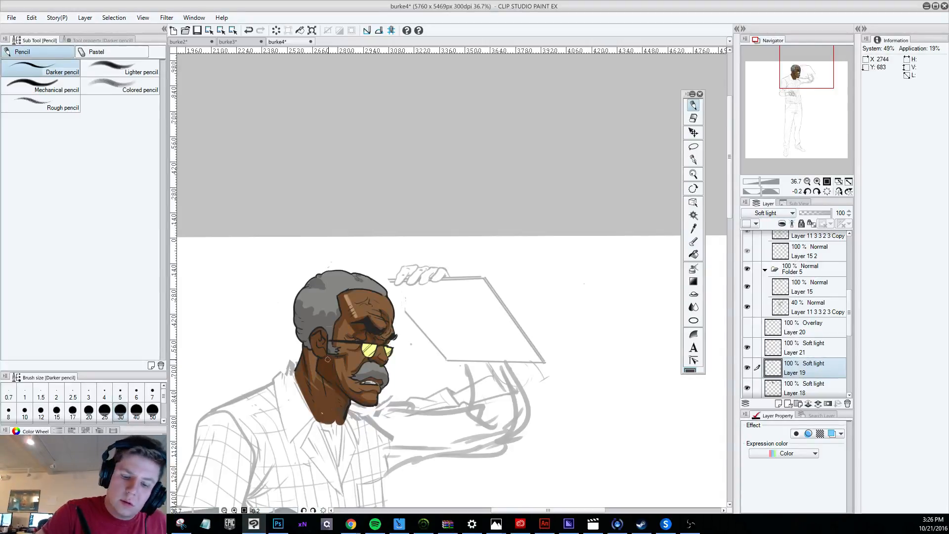
Add a new layer above Layer 19 in Soft light mode and shade the cheek below the ear with the Darker pencil.
click(779, 403)
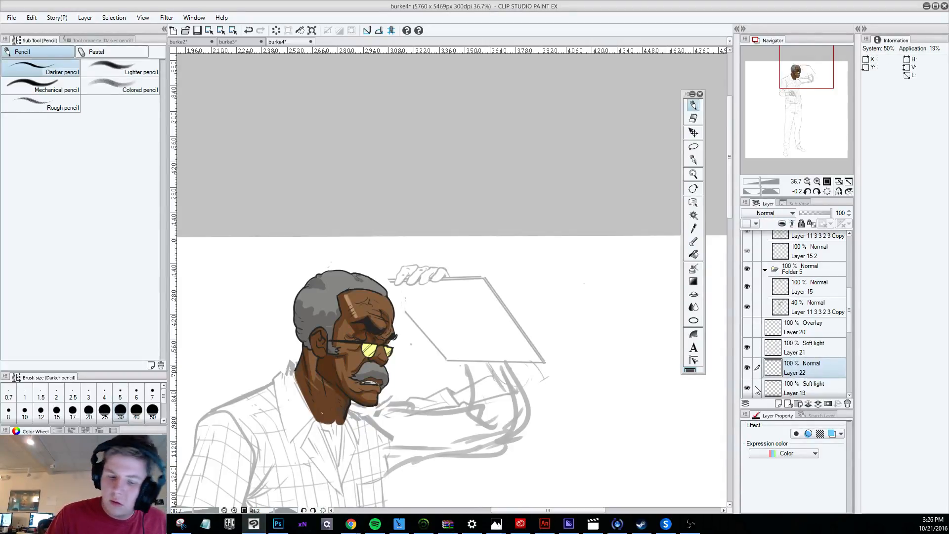
mouse_move(328, 371)
mouse_down()
mouse_move(330, 337)
mouse_move(328, 369)
mouse_up()
key(ctrl+z)
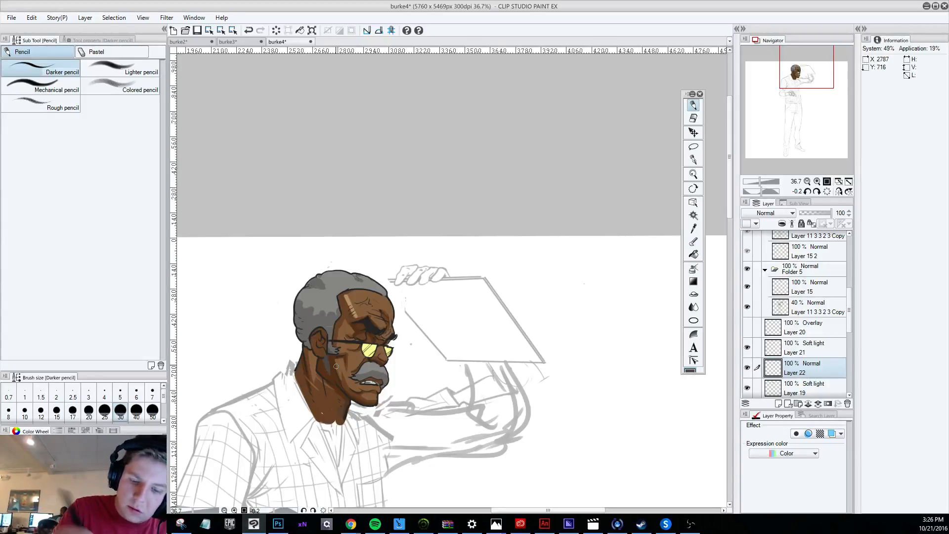
click(769, 214)
click(764, 355)
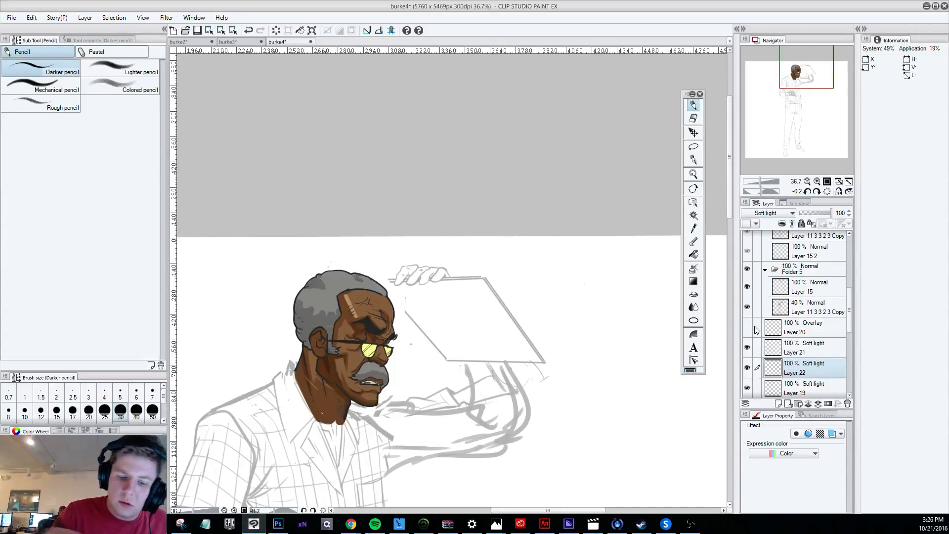
mouse_move(330, 354)
mouse_down()
mouse_move(321, 370)
mouse_move(339, 369)
mouse_up()
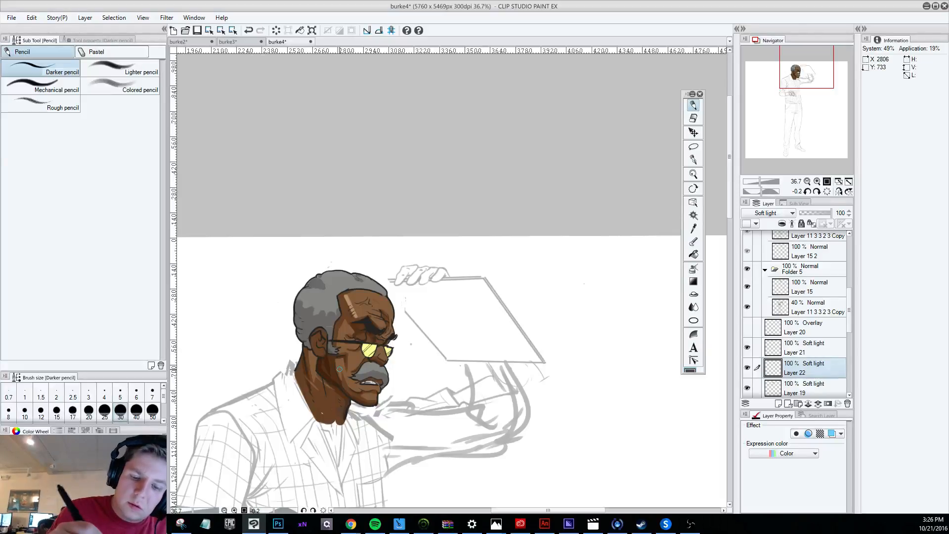
click(692, 117)
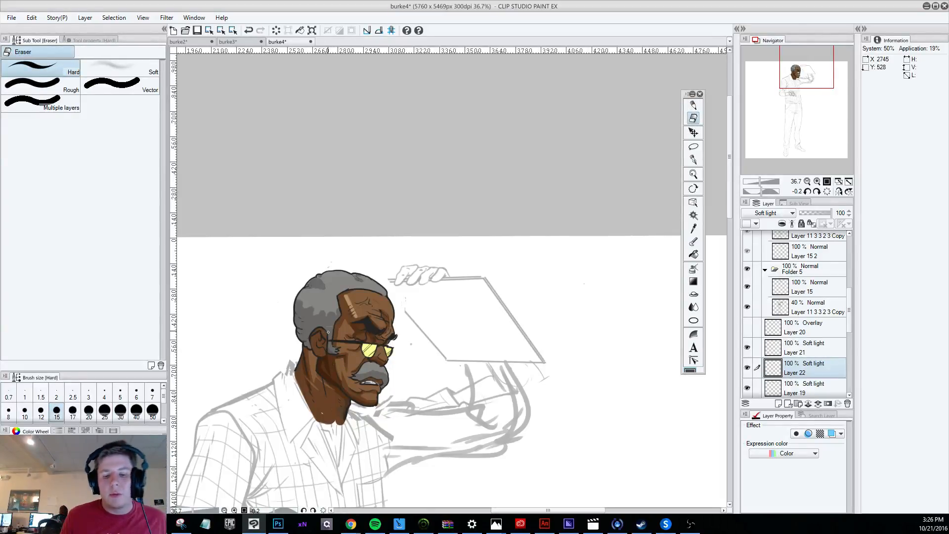
scroll(328, 330, down, 4)
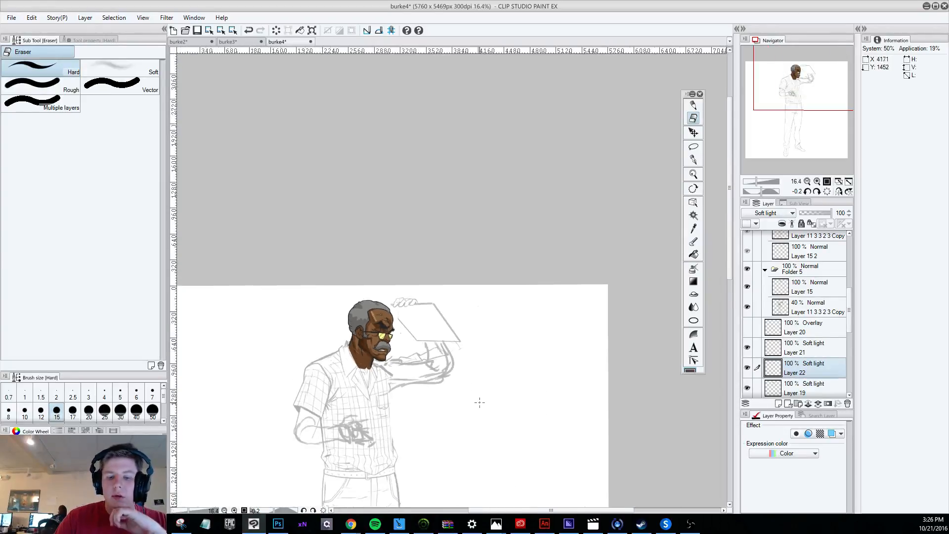
scroll(445, 376, up, 4)
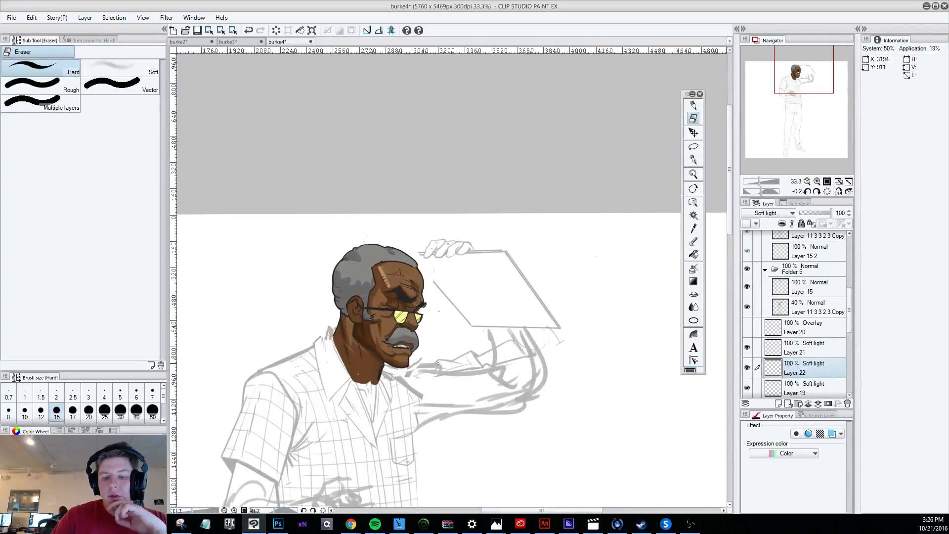
Try G-pen shading strokes on the cheek beside the mouth on Layer 19, and undo them.
click(693, 159)
click(798, 390)
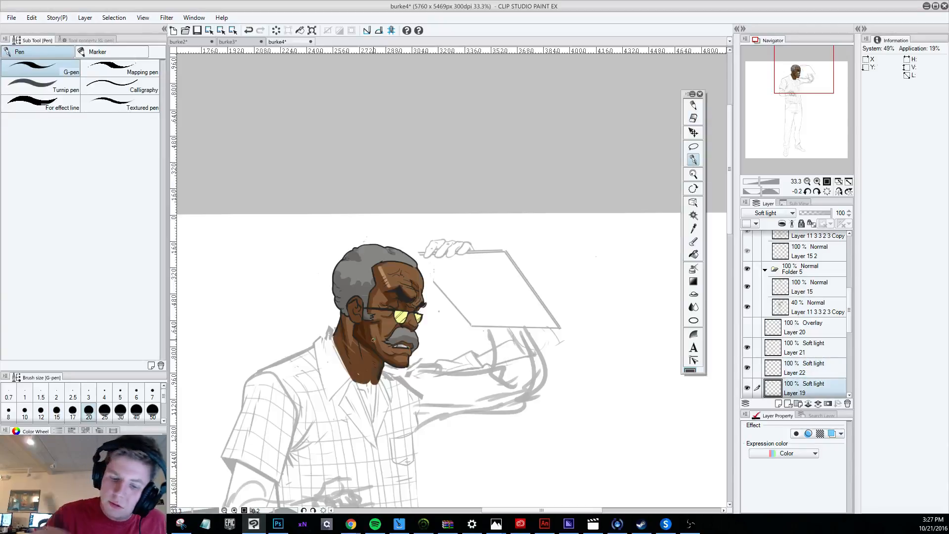
key(ctrl+z)
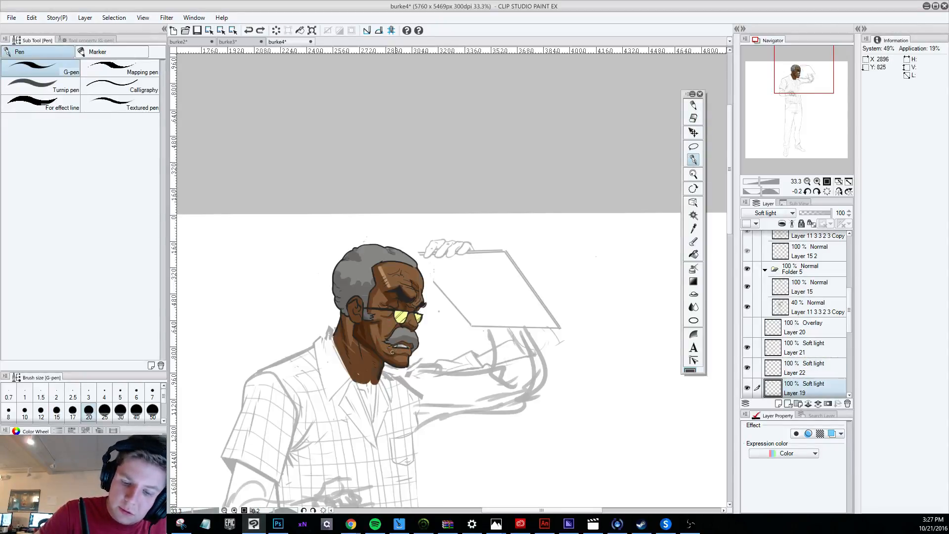
drag(392, 352, 388, 348)
key(ctrl+z)
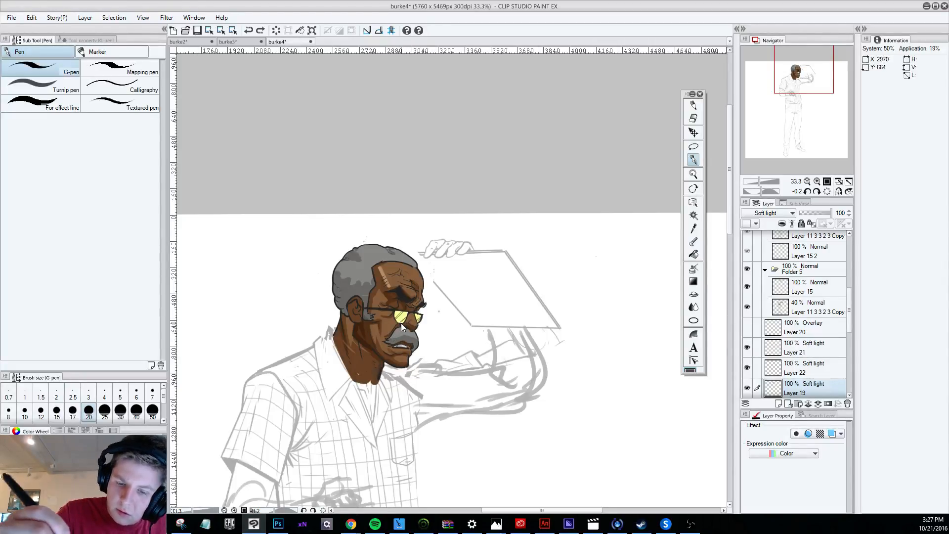
Check the head with Layer 18 hidden, and make Layer 18 active with the canvas tilted.
scroll(811, 349, down, 3)
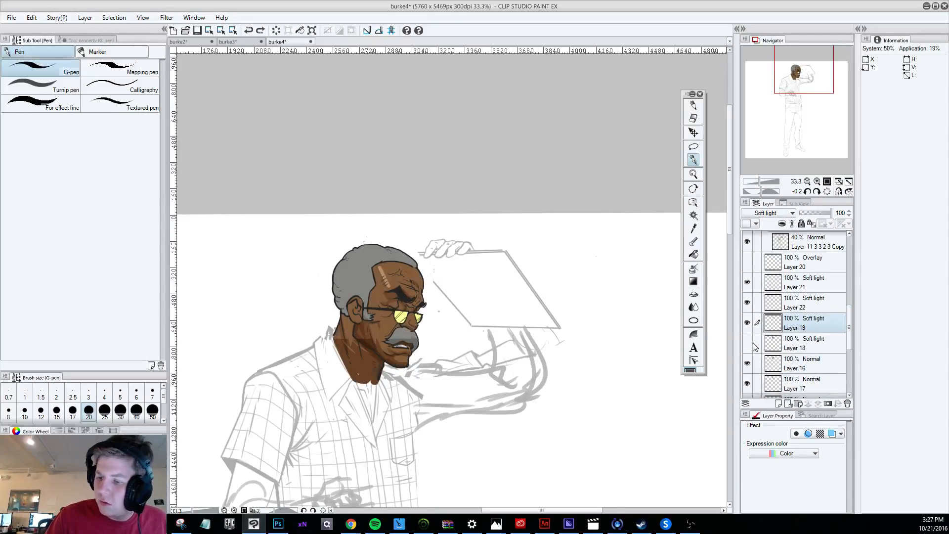
click(787, 347)
key(shift+space)
drag(522, 438, 700, 408)
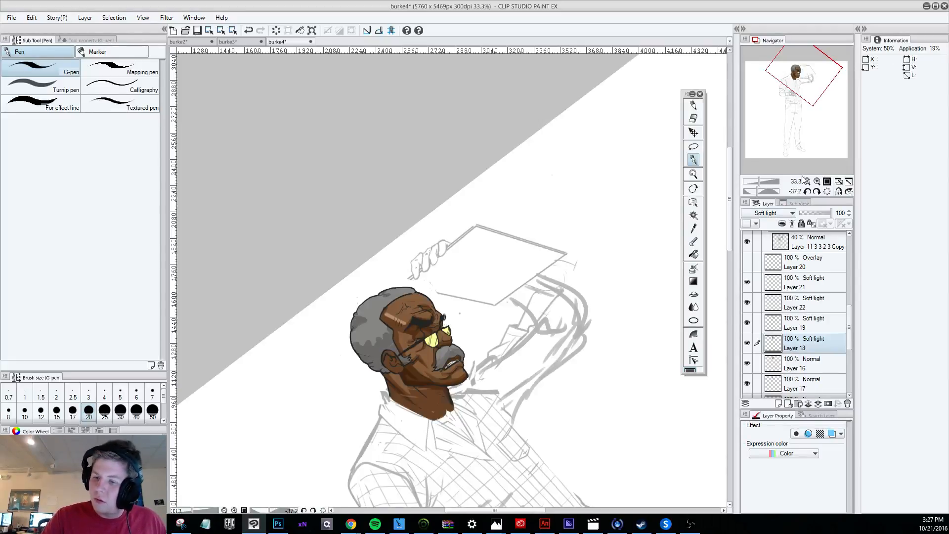
Compare the head with Layer 19, Layer 22 and Layer 21 each hidden and shown.
drag(849, 327, 849, 341)
click(746, 300)
click(747, 301)
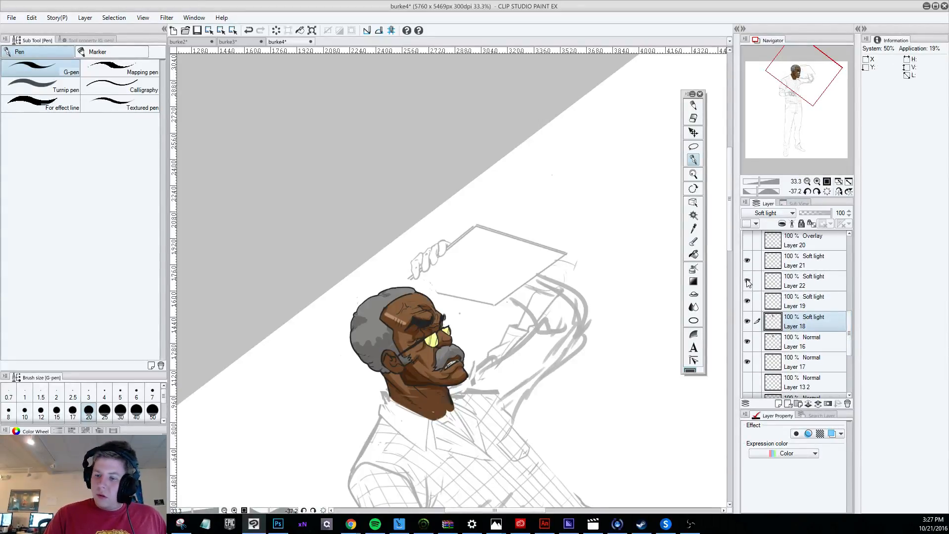
click(747, 280)
click(748, 281)
click(747, 260)
click(747, 260)
click(746, 300)
click(747, 301)
Compare the head with Layer 17, Layer 16 and Layer 18 each hidden and shown to identify the hair colour layer.
click(746, 361)
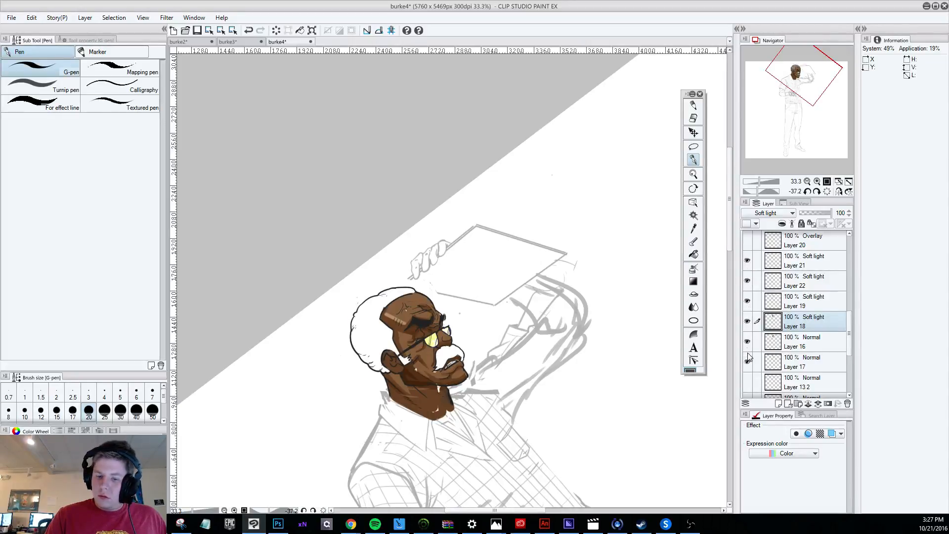
click(747, 361)
click(746, 341)
click(746, 341)
click(747, 341)
mouse_move(852, 342)
mouse_down()
mouse_move(851, 375)
mouse_move(847, 345)
mouse_up()
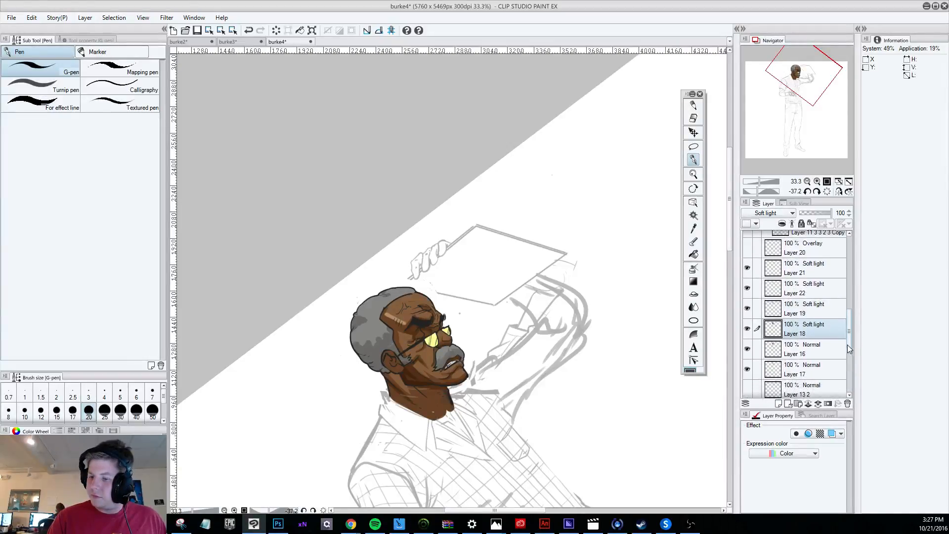
click(747, 349)
click(747, 349)
click(748, 328)
click(747, 328)
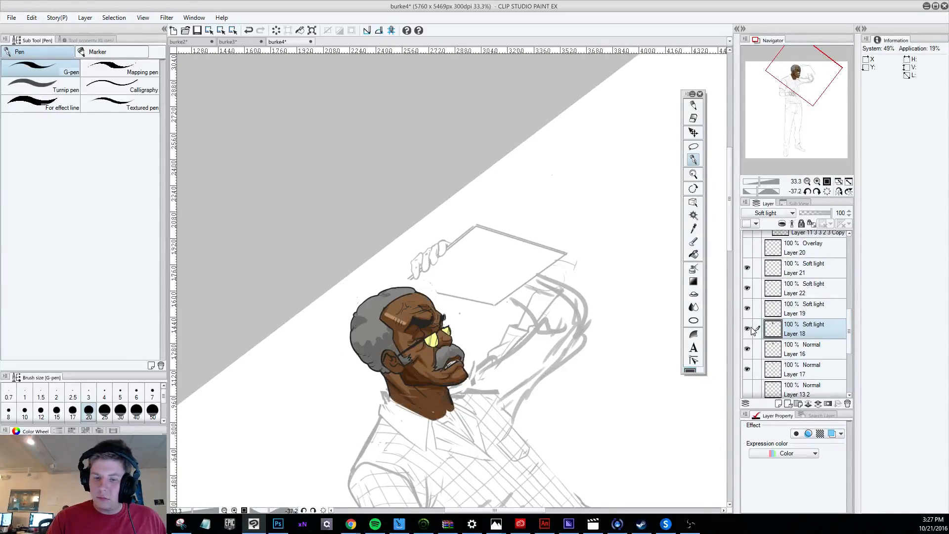
click(747, 368)
click(747, 368)
Fill the hair and moustache on Layer 17 with dark charcoal grey, check the upright figure and take up the Darker pencil.
click(811, 366)
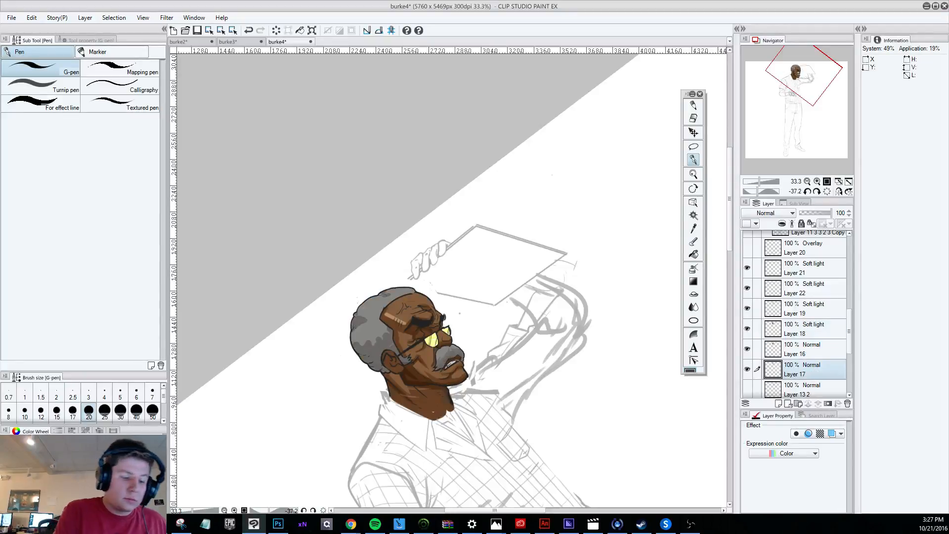
click(693, 254)
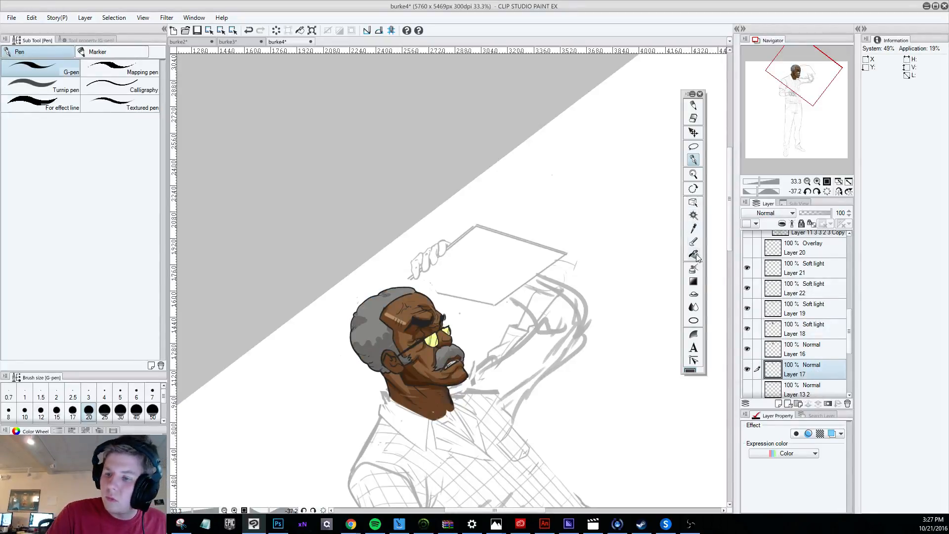
click(447, 352)
click(388, 294)
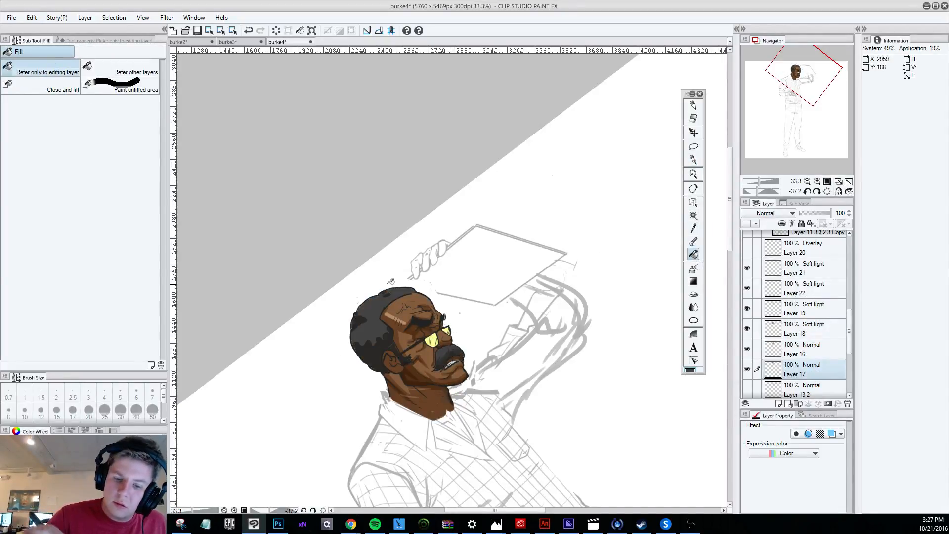
scroll(321, 277, down, 4)
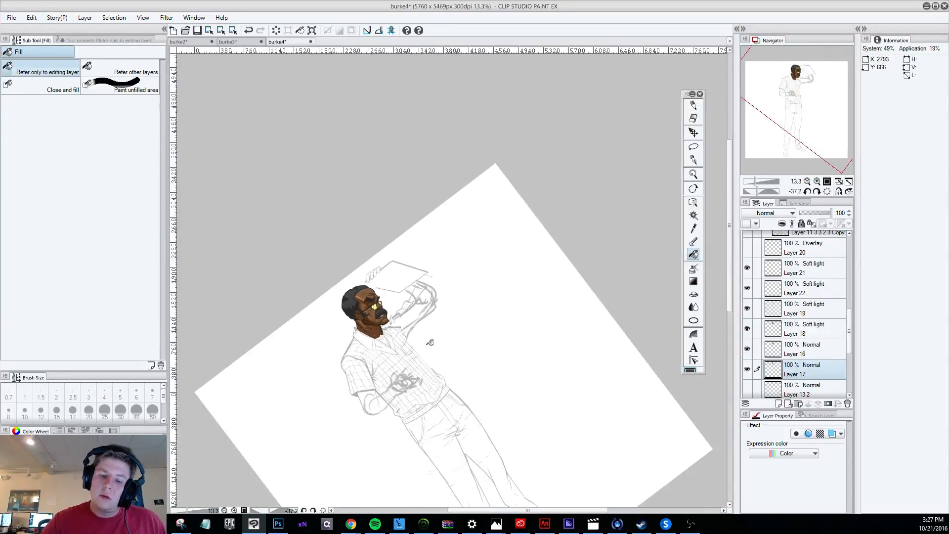
key(shift+space)
drag(513, 445, 386, 447)
scroll(370, 261, up, 4)
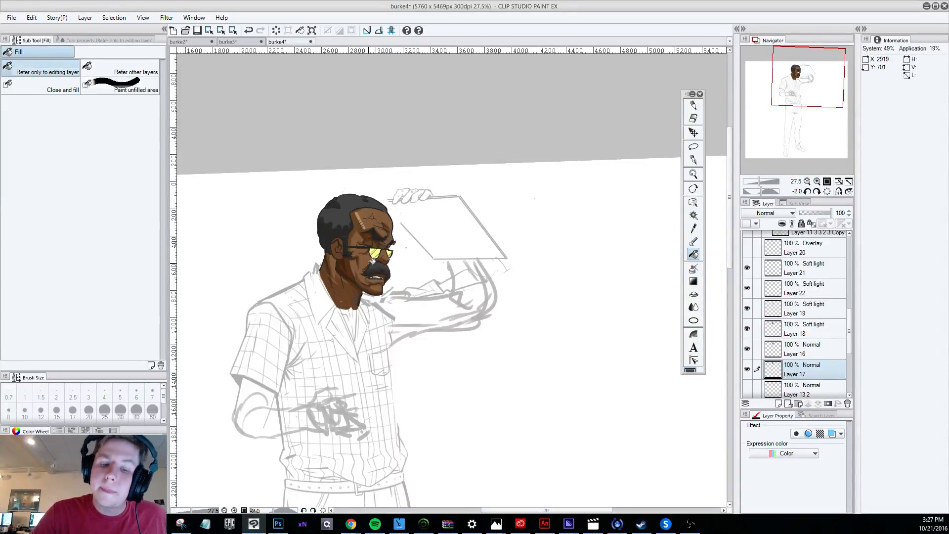
click(693, 105)
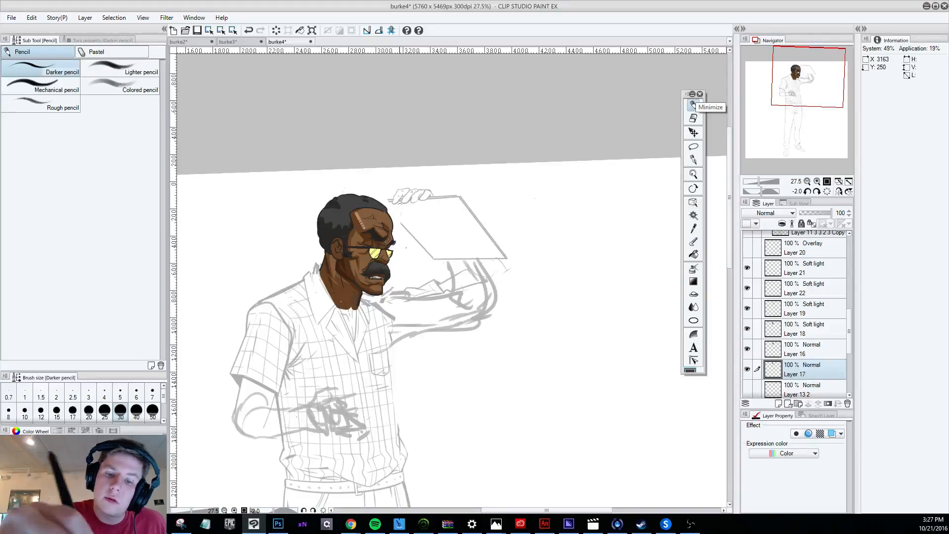
Undo the last edit and compare the head with Layer 16, Layer 18 and Layer 19 each hidden and shown.
key(ctrl+z)
click(747, 349)
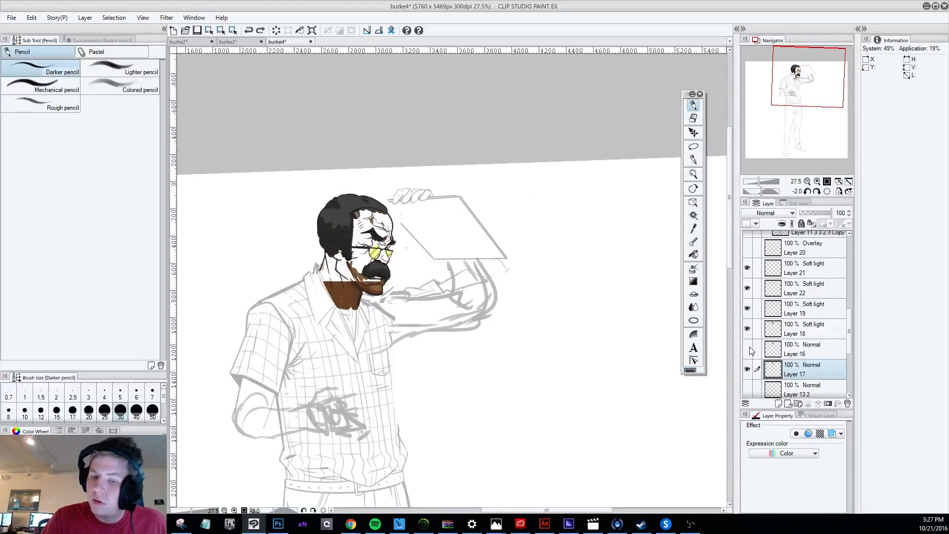
click(747, 349)
click(748, 325)
click(749, 325)
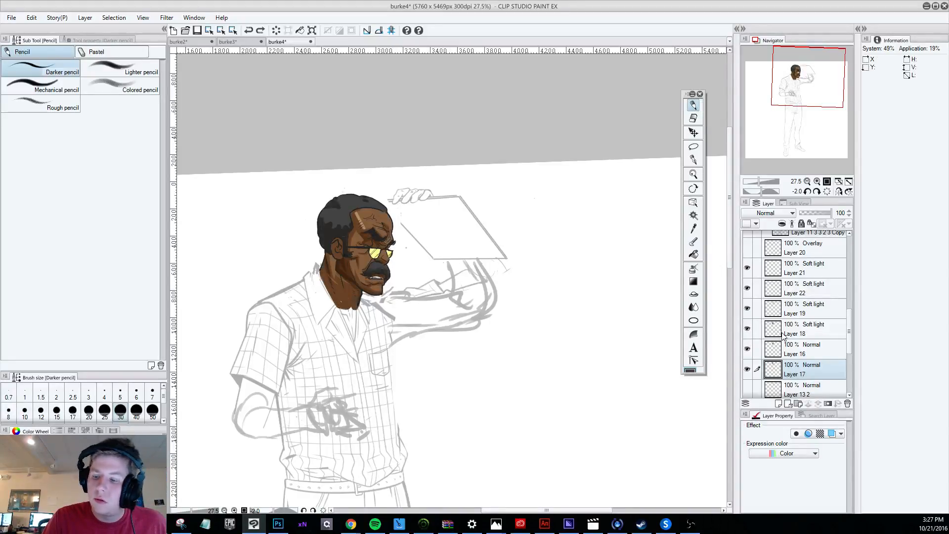
click(747, 347)
click(749, 345)
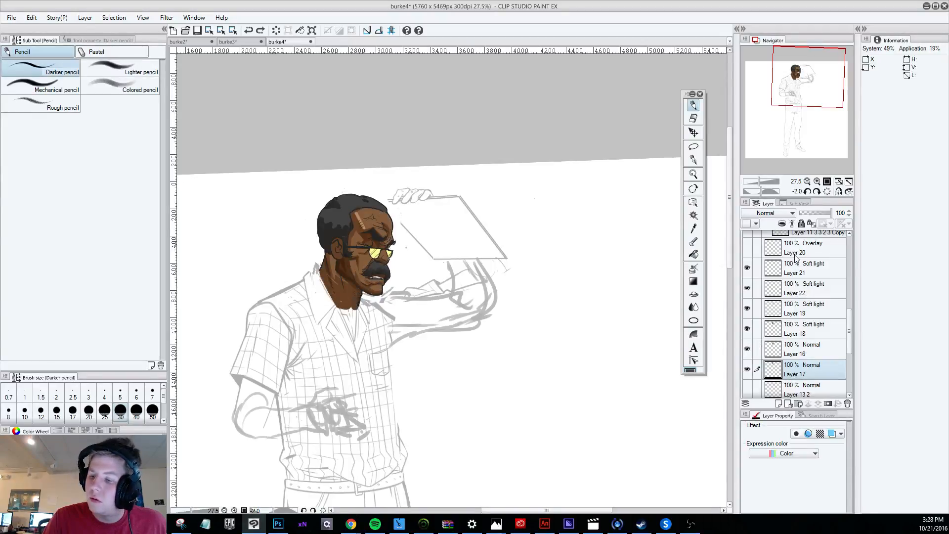
click(748, 327)
click(748, 326)
click(748, 307)
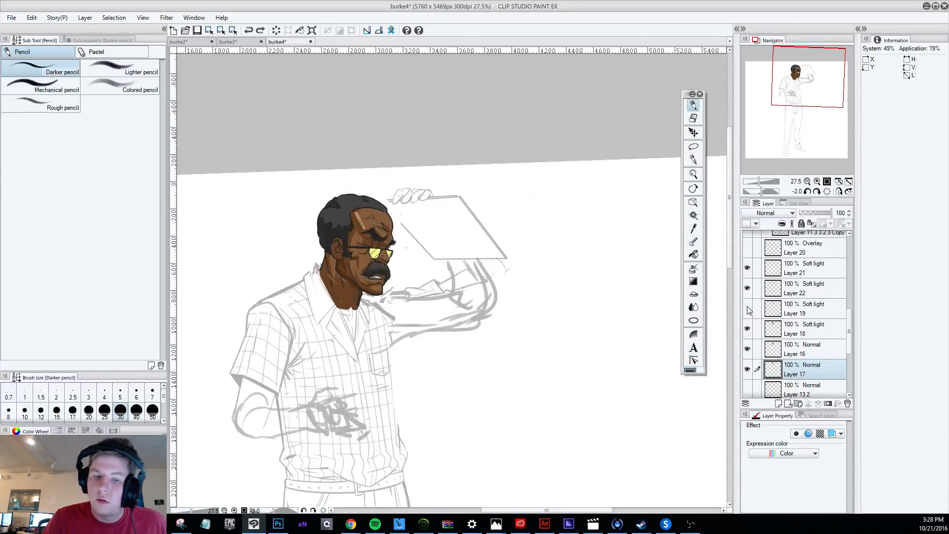
click(748, 308)
Try the Normal, Hard light and Overlay blending modes on Layer 18, and restore Soft light with the layer shown.
click(748, 327)
click(775, 324)
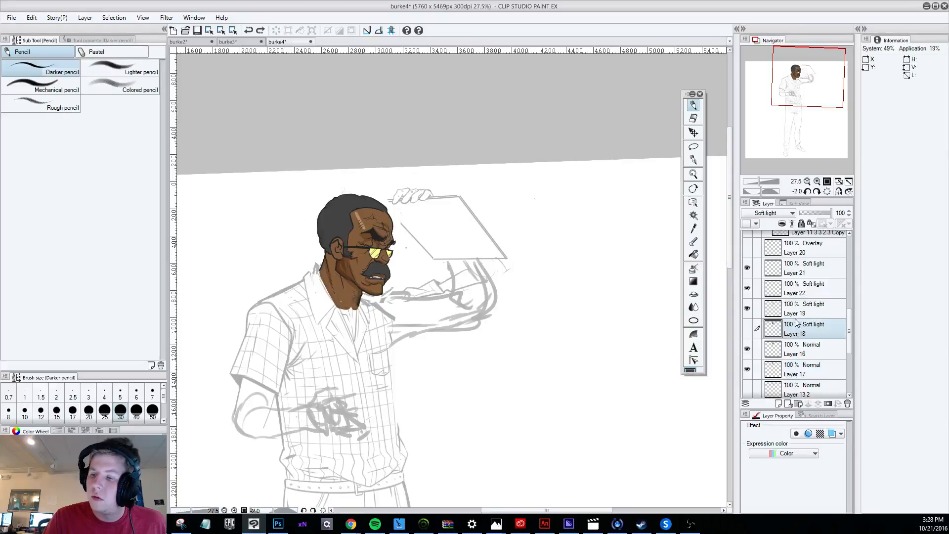
click(773, 213)
click(758, 218)
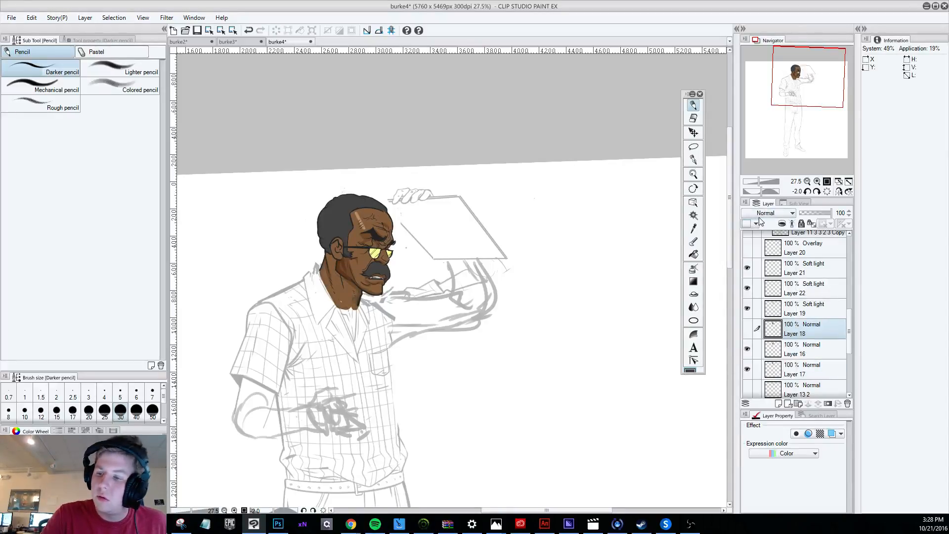
click(748, 327)
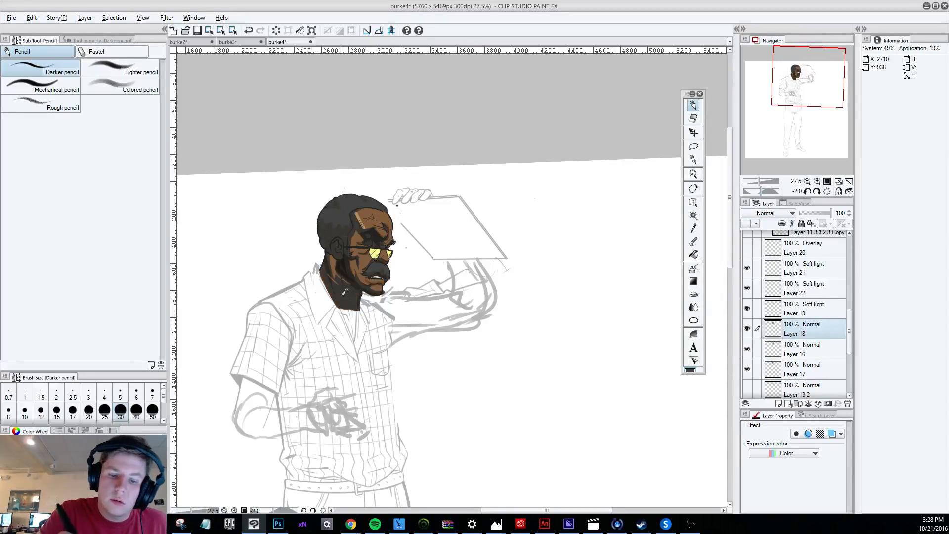
click(765, 213)
click(759, 362)
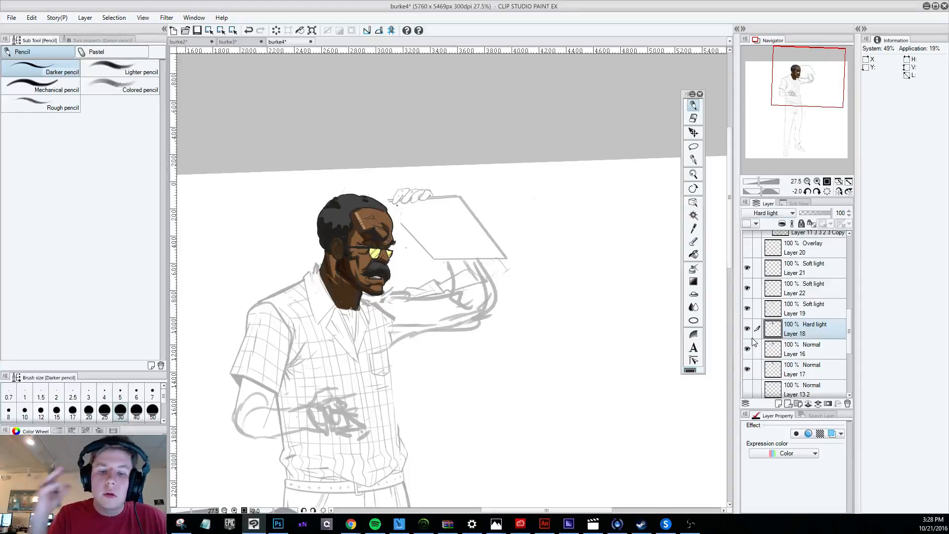
click(769, 213)
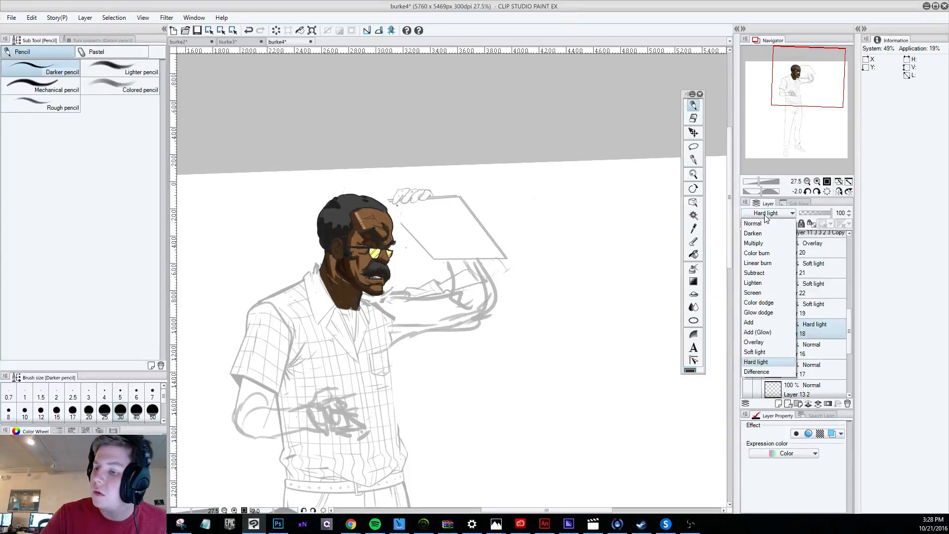
click(757, 330)
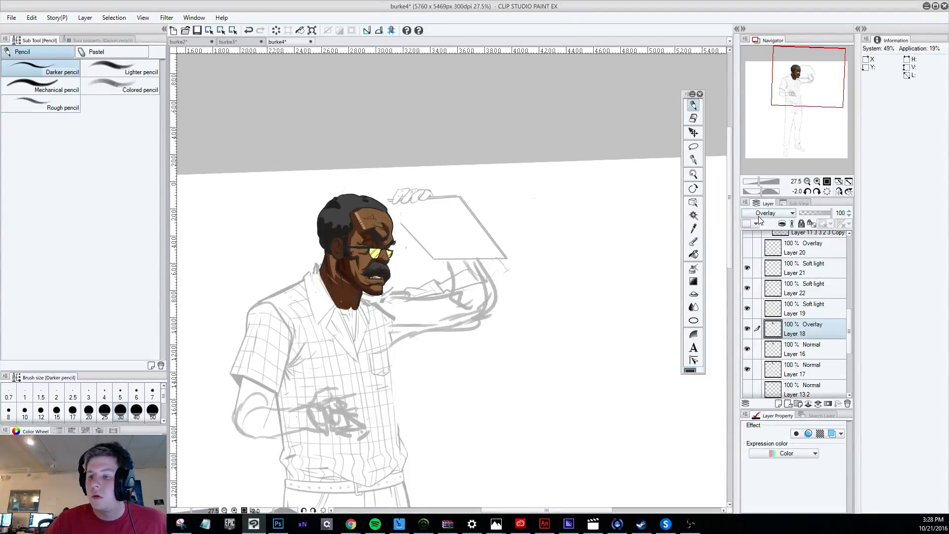
Tilt the canvas to about -52 degrees to review the head, and make Layer 19 the active layer.
scroll(757, 215, down, 1)
scroll(459, 225, down, 3)
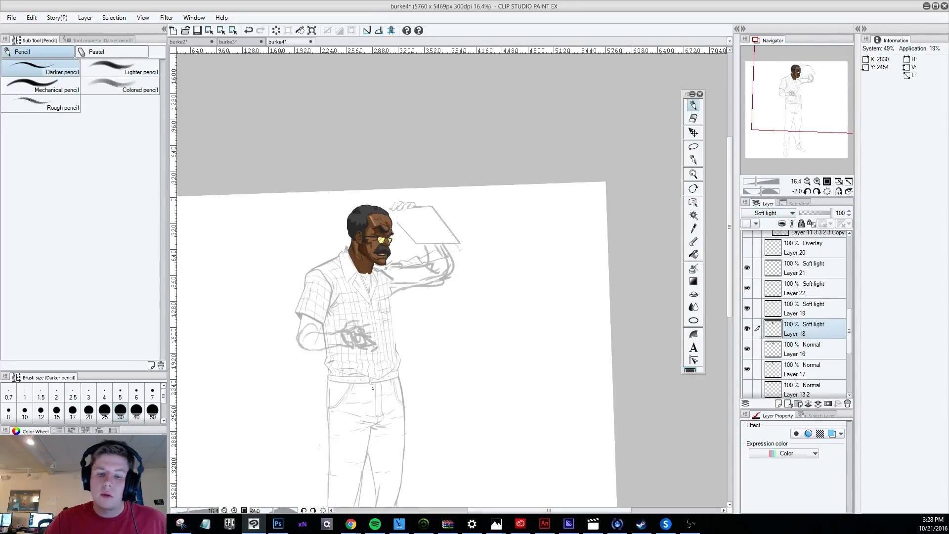
key(r)
mouse_move(340, 393)
mouse_down()
mouse_move(483, 439)
mouse_move(470, 438)
mouse_up()
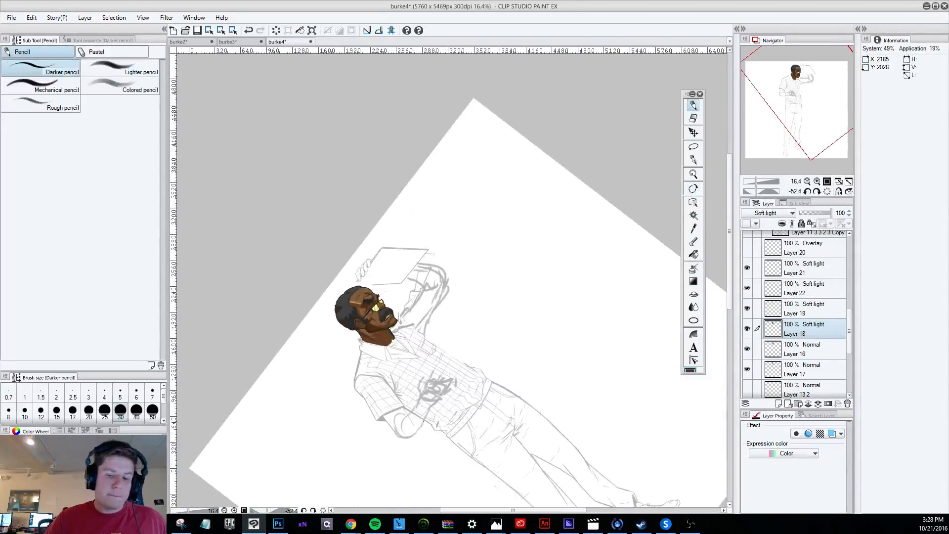
scroll(414, 362, up, 3)
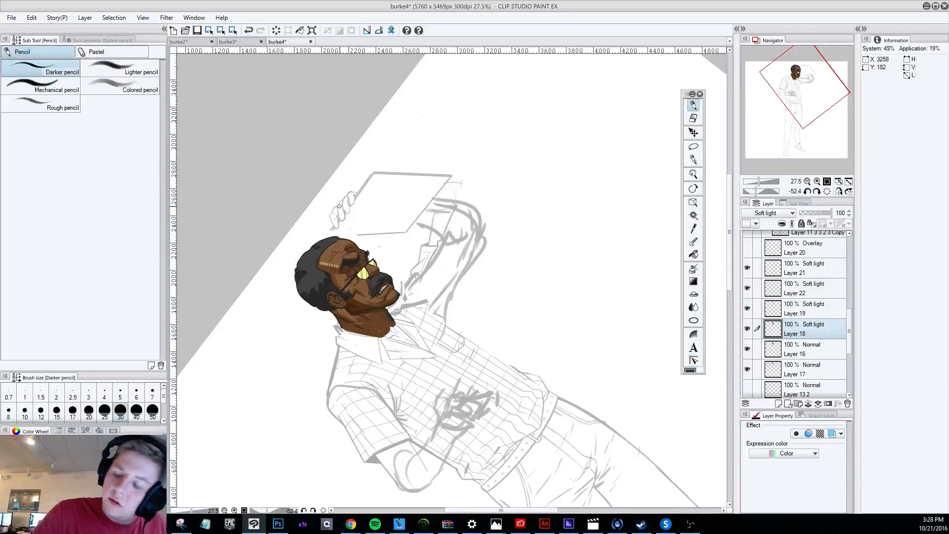
key(alt+bracketright)
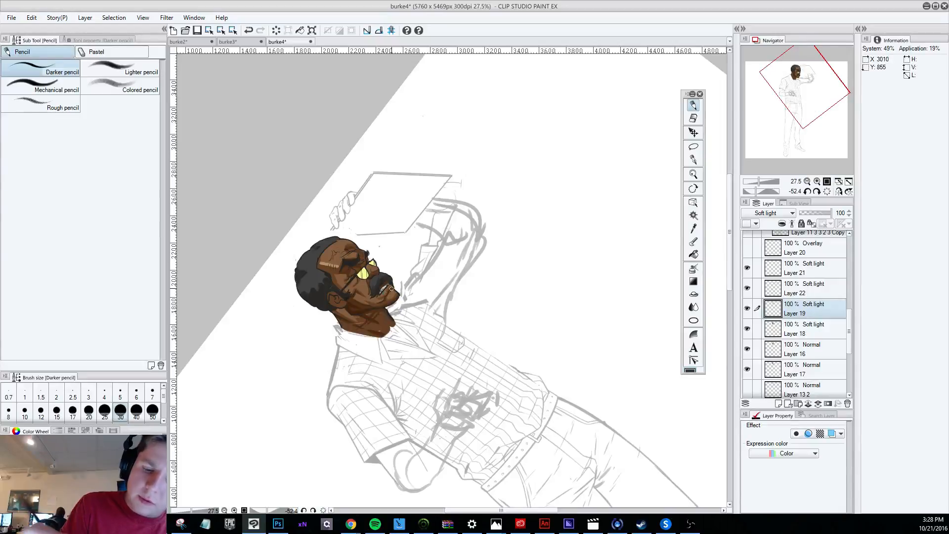
Turn the canvas back nearly upright and inspect the shading on the face and neck up close.
scroll(391, 287, down, 3)
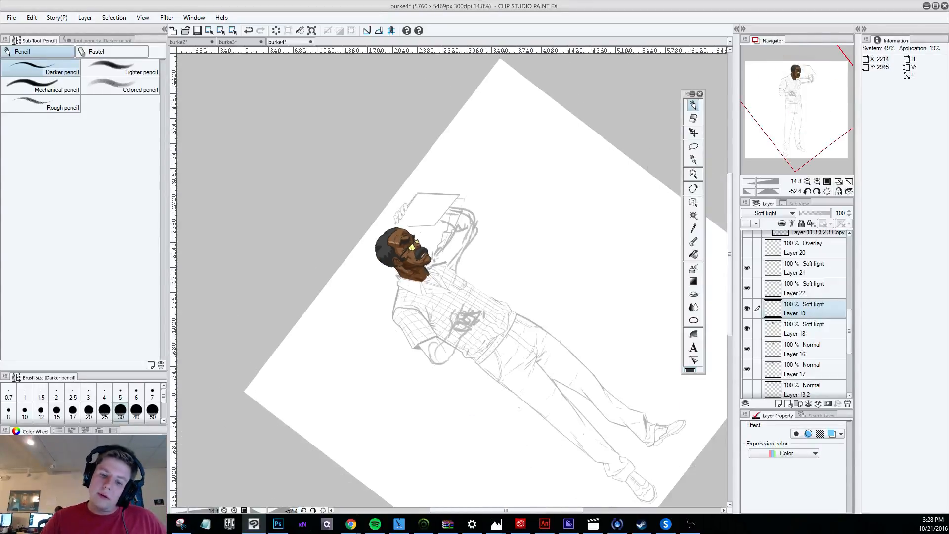
key(r)
drag(491, 377, 385, 370)
scroll(464, 199, up, 3)
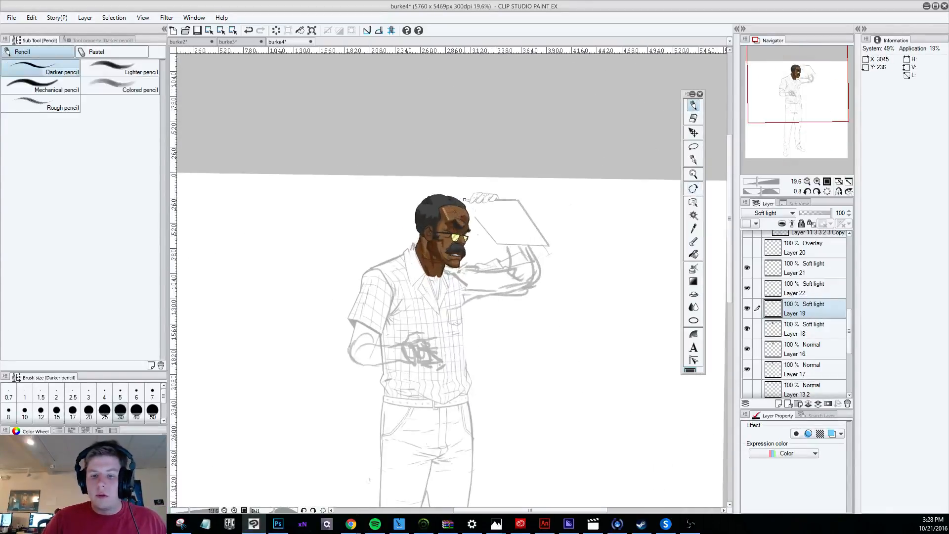
scroll(462, 204, up, 2)
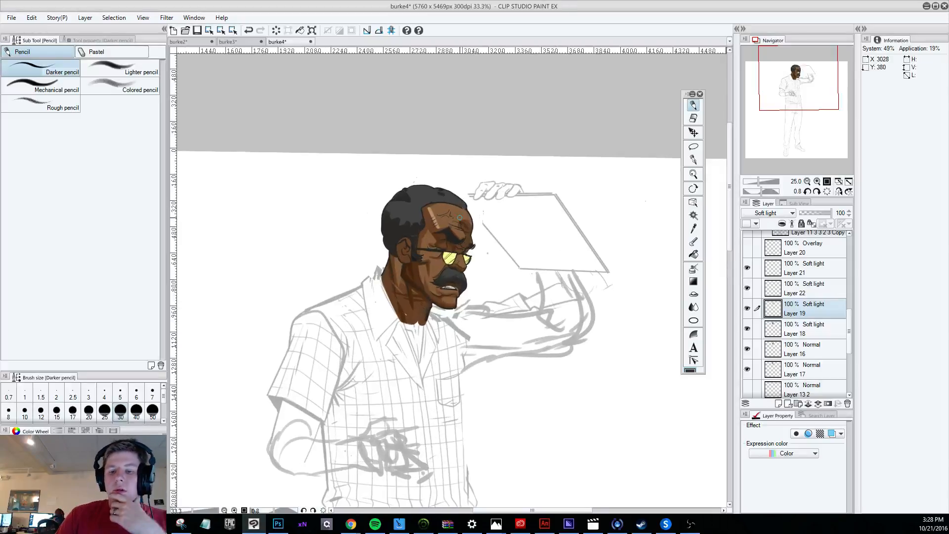
scroll(473, 265, up, 4)
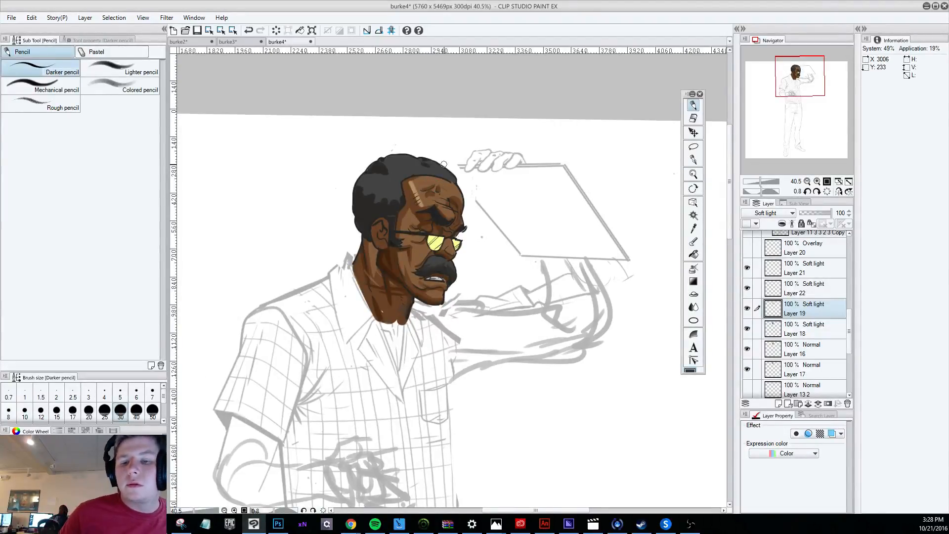
Examine how the coloured head reads against the uncoloured body, from the full figure to closer views.
scroll(443, 164, down, 5)
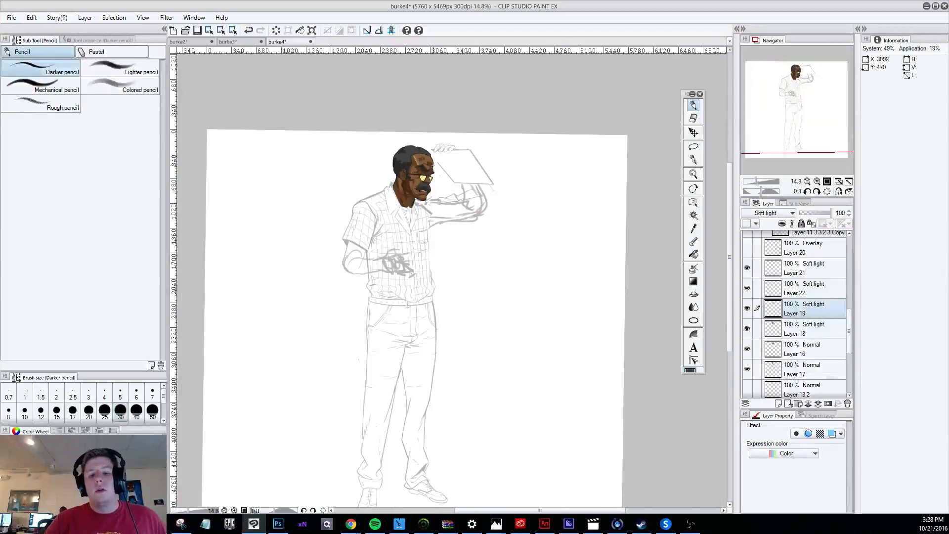
scroll(435, 144, up, 2)
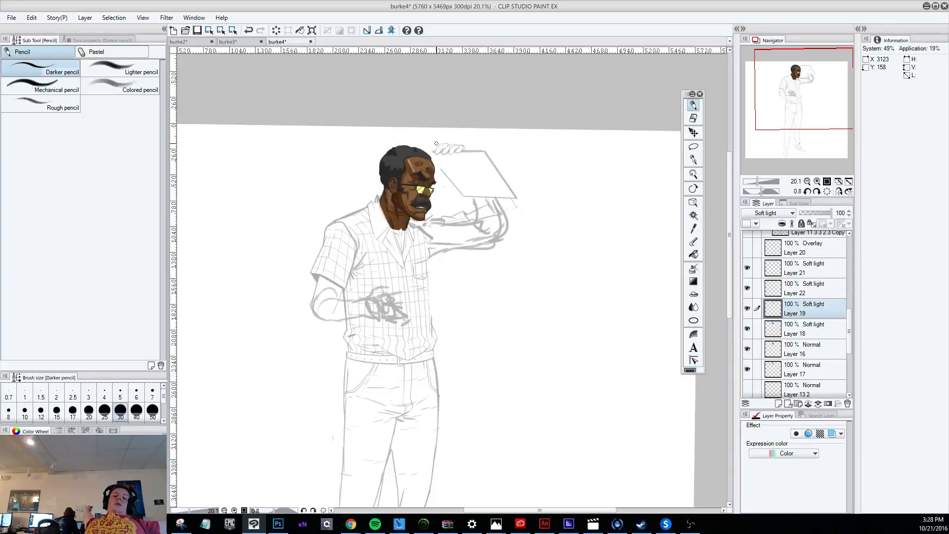
scroll(436, 144, down, 3)
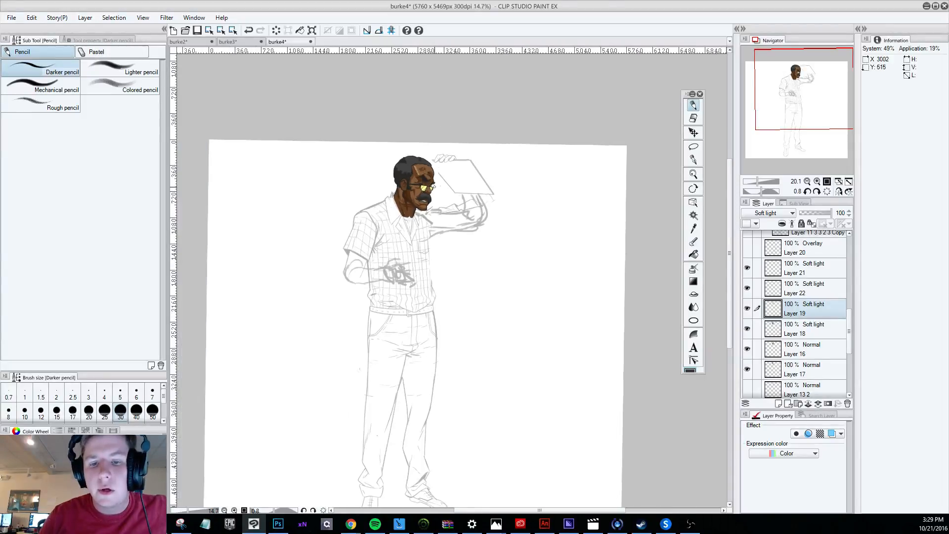
scroll(393, 145, up, 4)
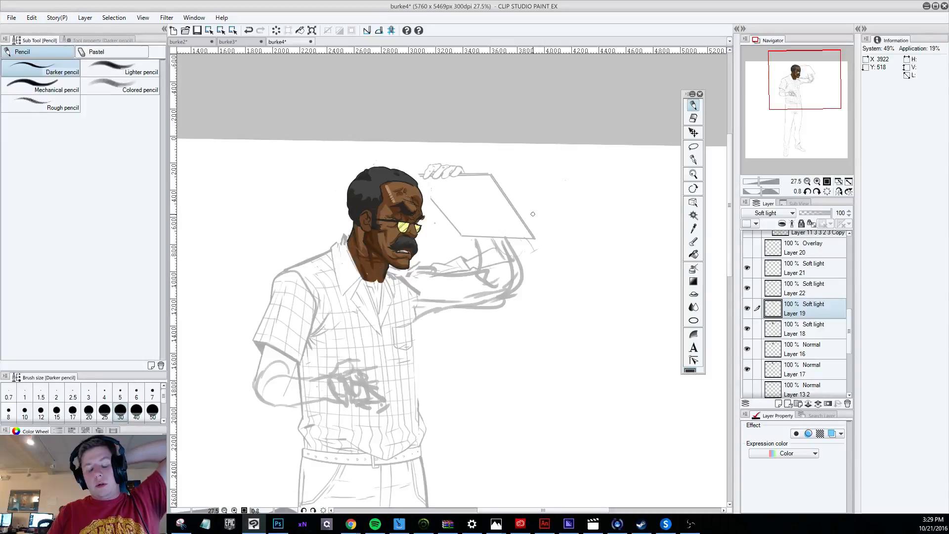
scroll(532, 213, down, 4)
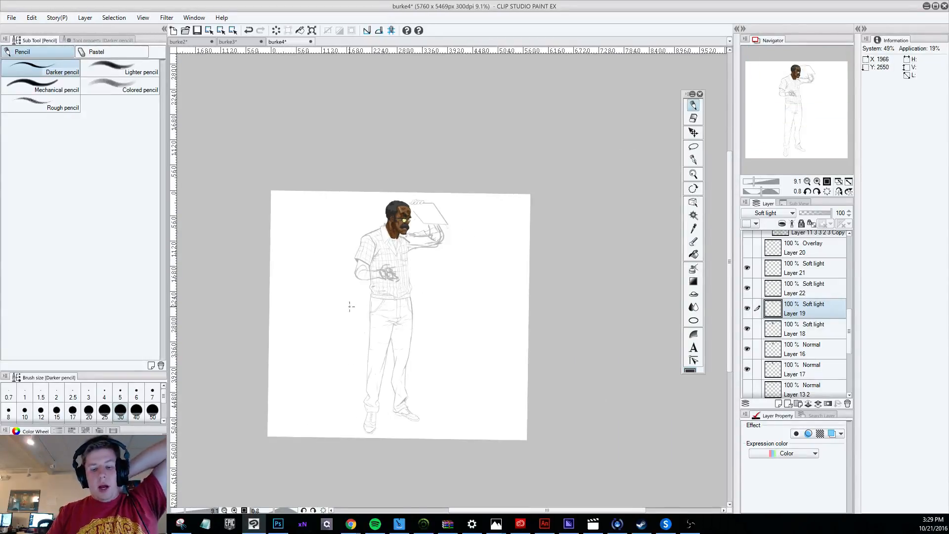
scroll(352, 309, up, 1)
scroll(435, 223, up, 1)
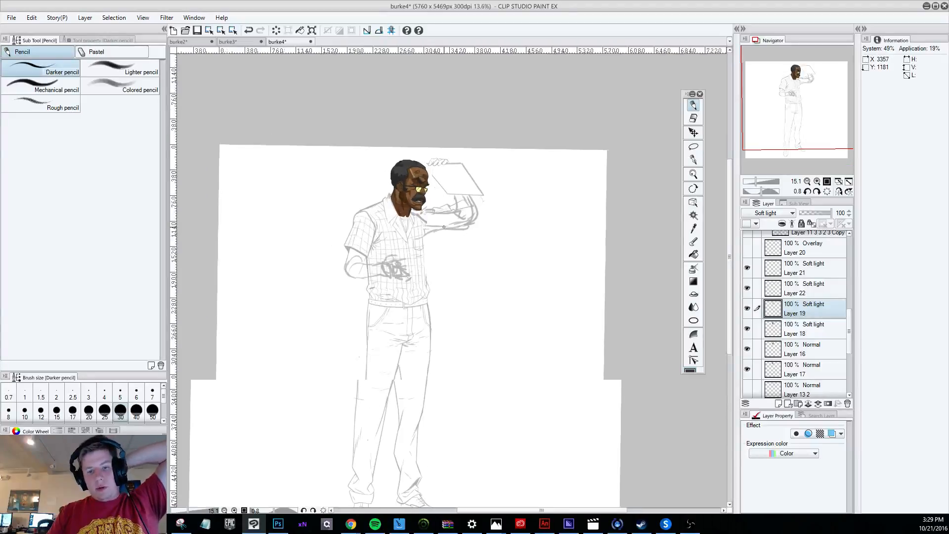
scroll(444, 226, down, 1)
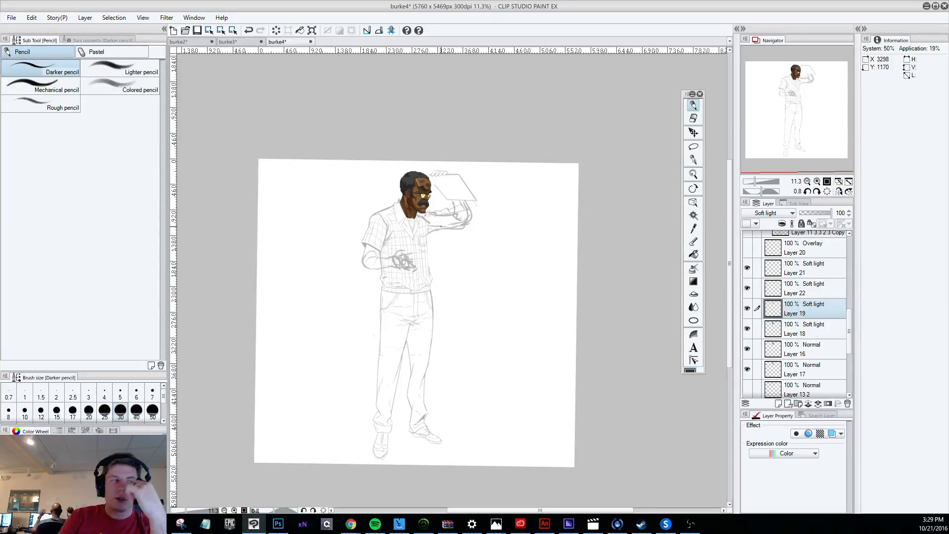
scroll(415, 220, up, 1)
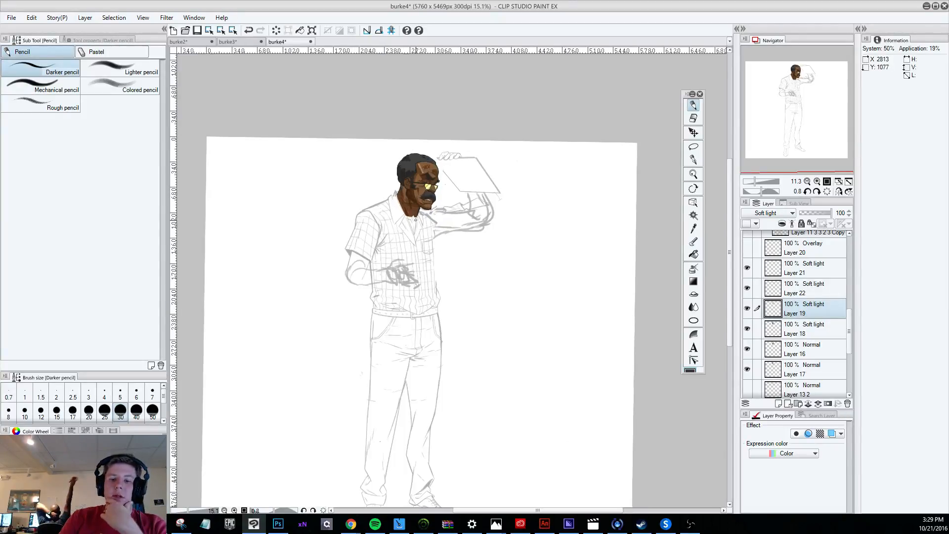
scroll(415, 219, up, 1)
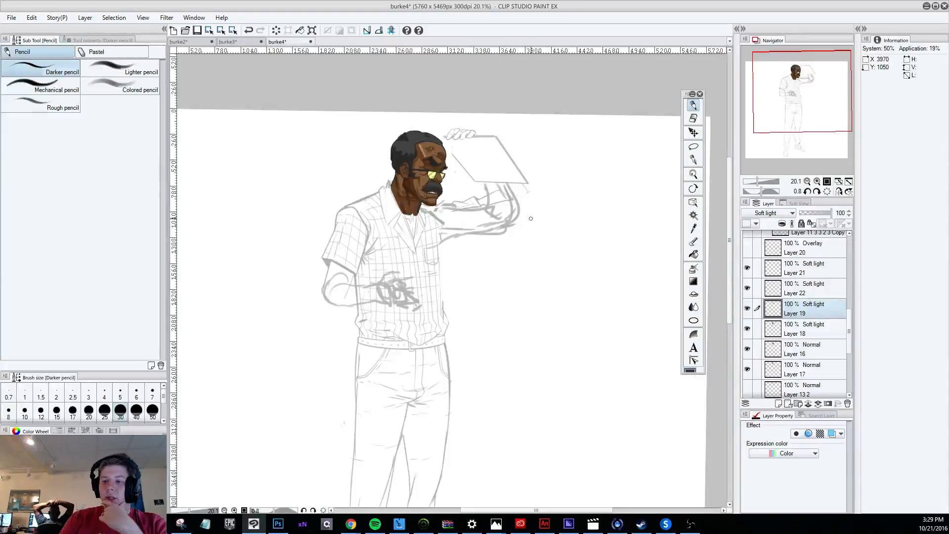
scroll(501, 227, down, 2)
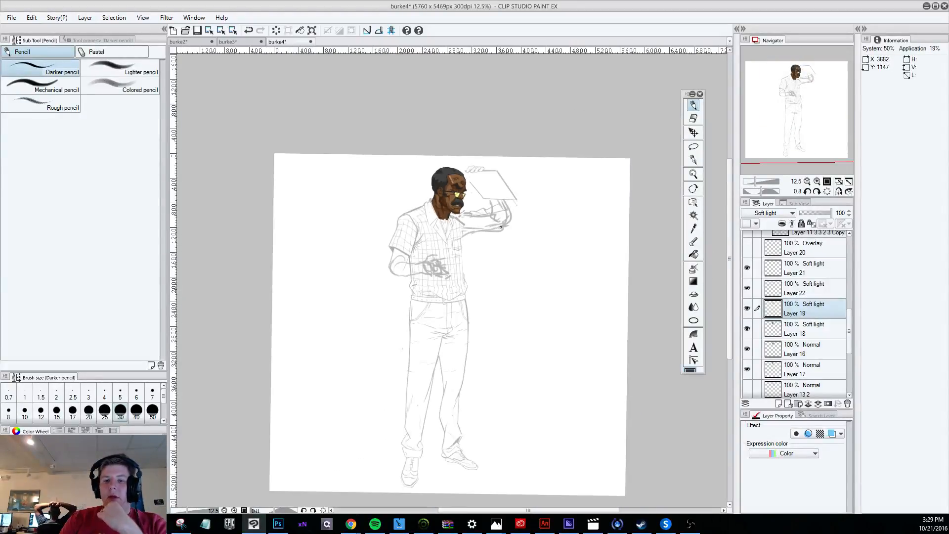
scroll(500, 227, down, 1)
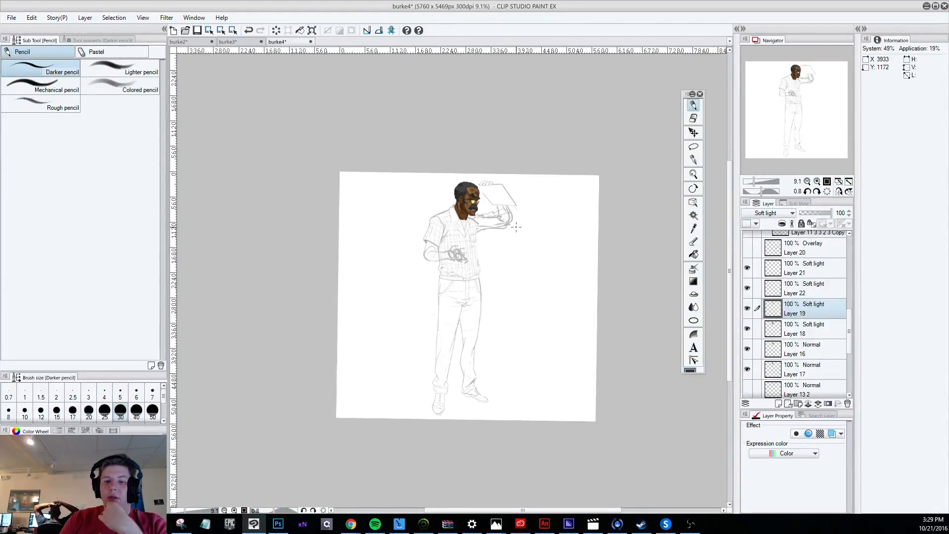
scroll(516, 227, up, 1)
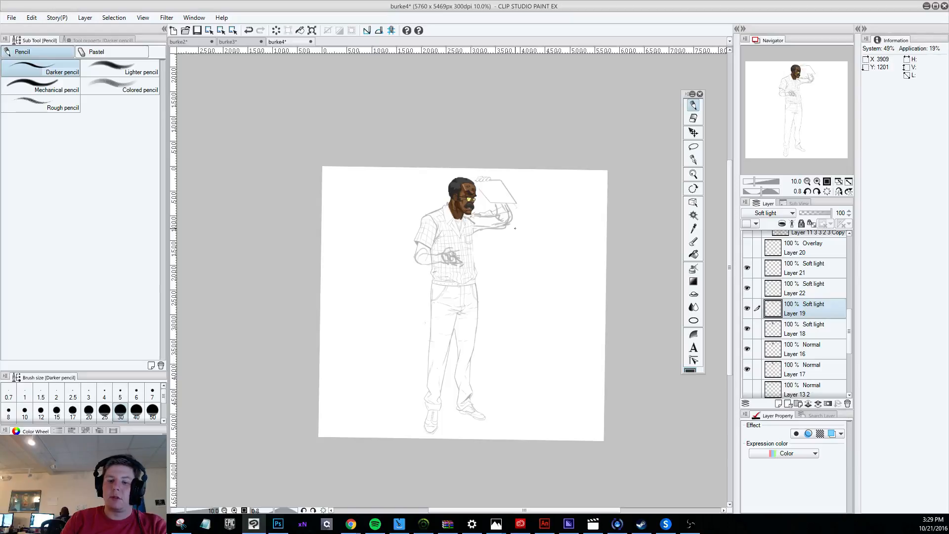
scroll(515, 228, up, 2)
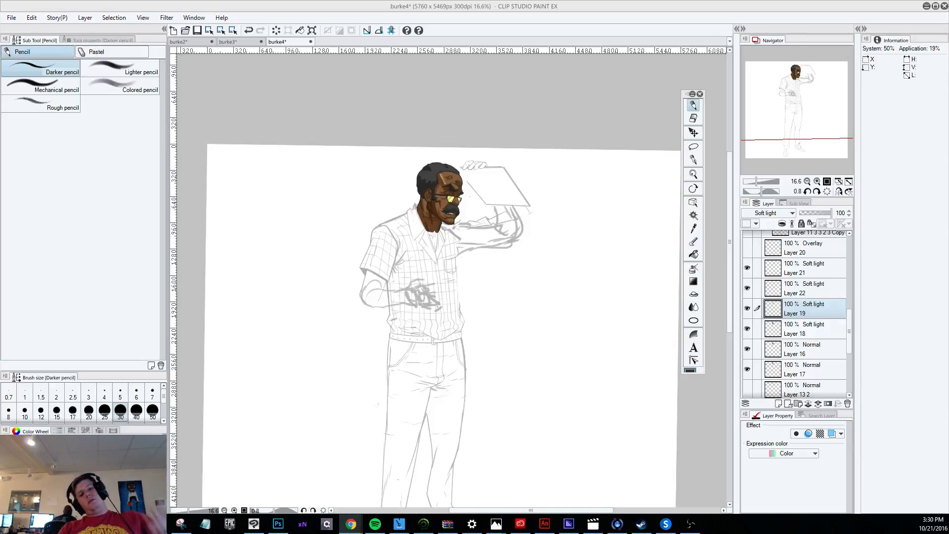
scroll(481, 268, down, 3)
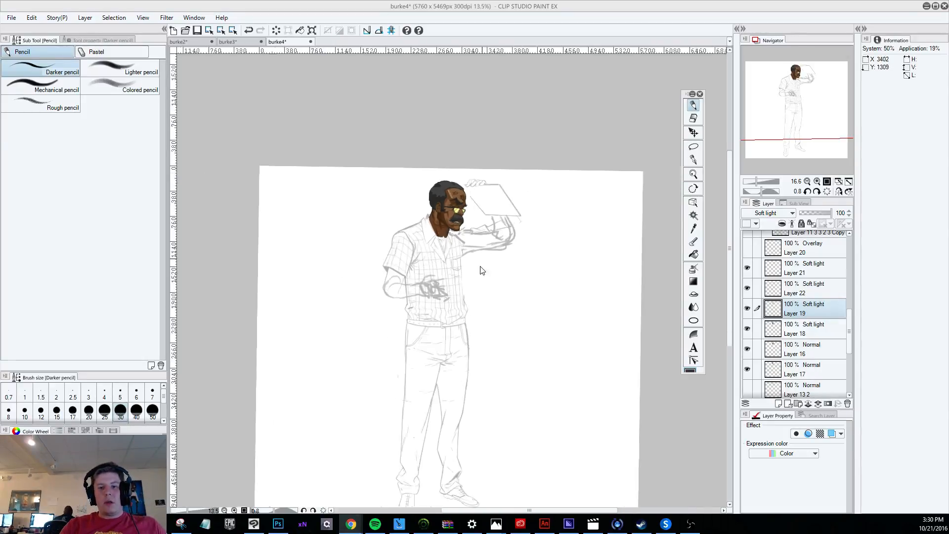
scroll(462, 317, up, 4)
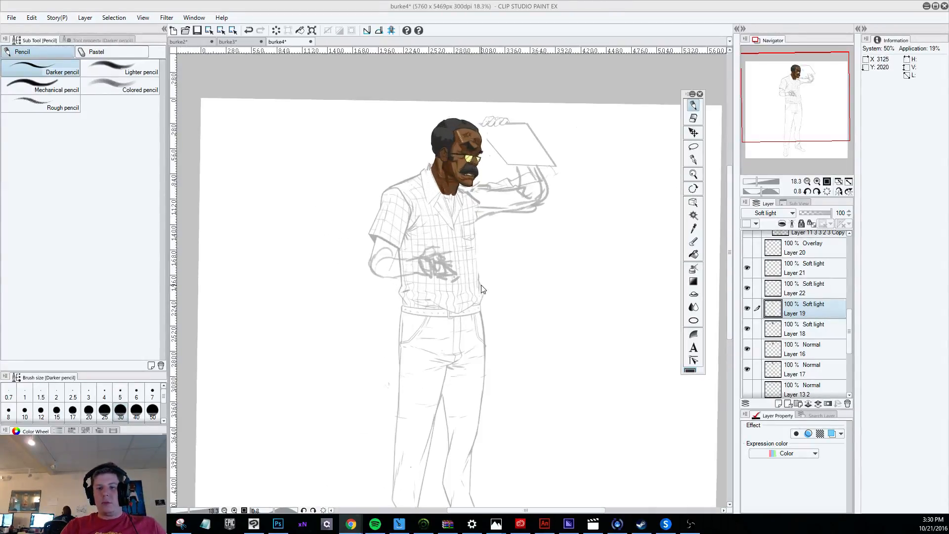
scroll(444, 222, down, 3)
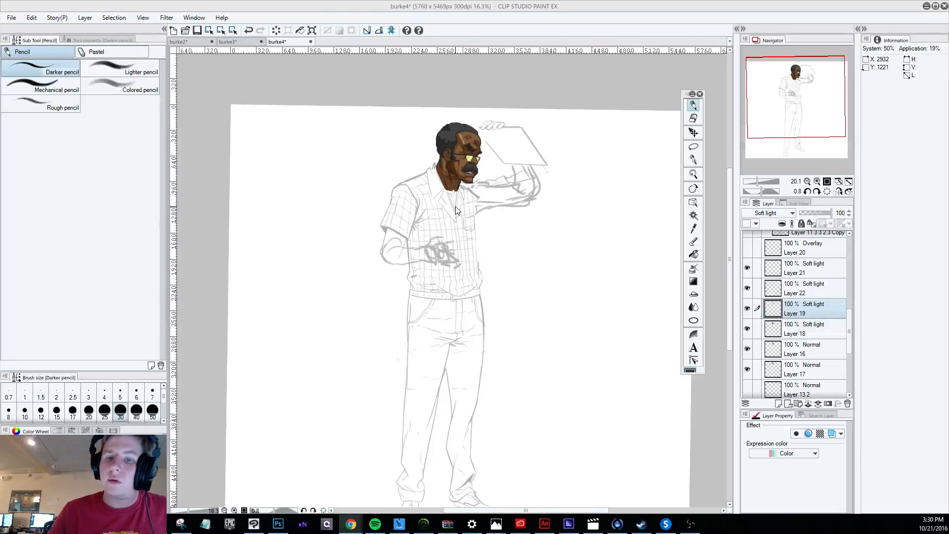
scroll(459, 139, up, 3)
scroll(472, 169, up, 2)
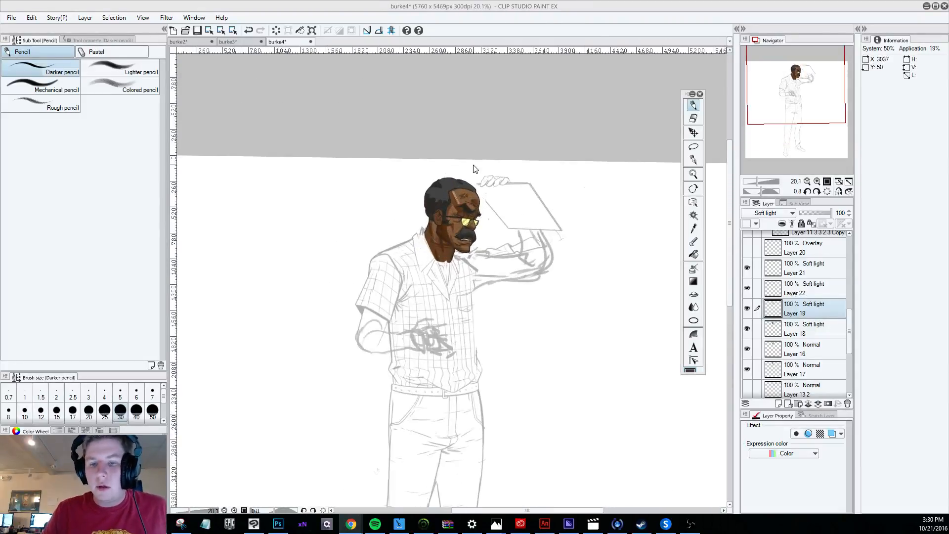
scroll(480, 227, down, 2)
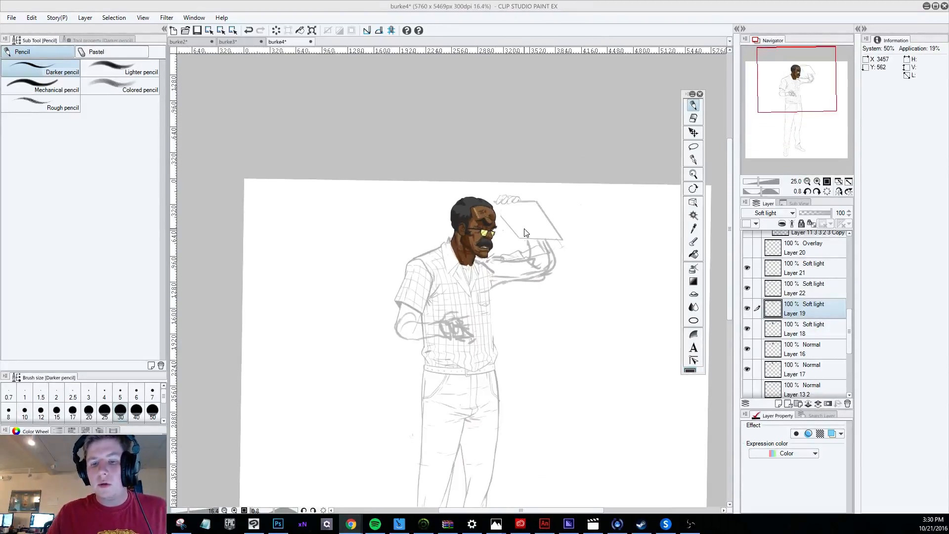